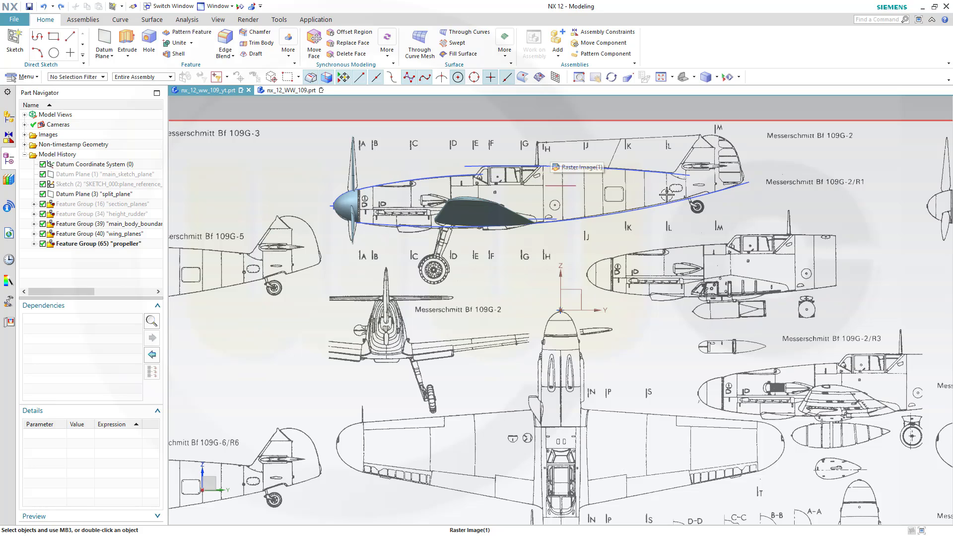
# Create a new sketch on the datum plane main_sketch_plane
pyautogui.scroll(2, 628, 395)
pyautogui.scroll(-4, 650, 411)
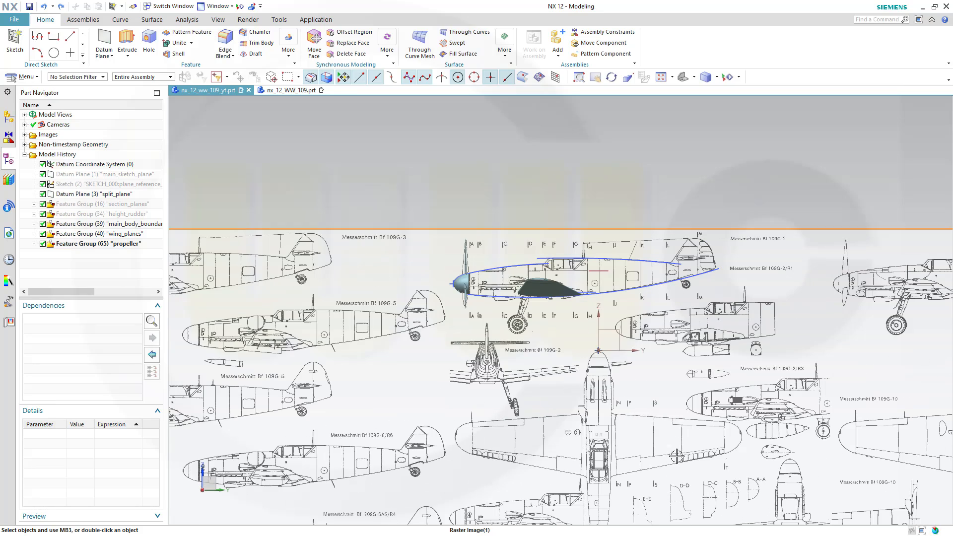
pyautogui.moveTo(671, 436)
pyautogui.keyDown('shift'); pyautogui.mouseDown(button='middle')
pyautogui.moveTo(682, 368)
pyautogui.moveTo(664, 219)
pyautogui.mouseUp(button='middle'); pyautogui.keyUp('shift')
pyautogui.scroll(3, 656, 413)
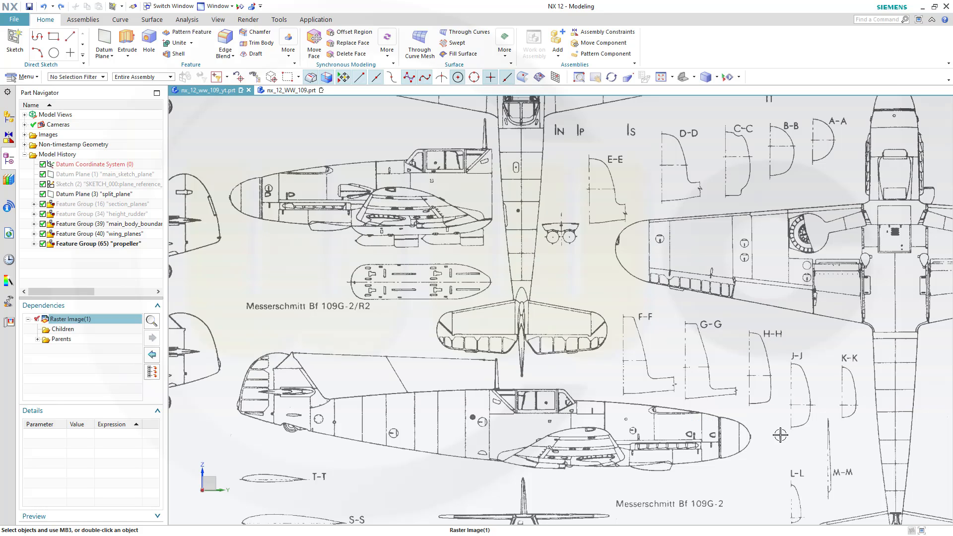
pyautogui.keyDown('shift'); pyautogui.moveTo(756, 392); pyautogui.dragTo(601, 363, button='middle'); pyautogui.keyUp('shift')
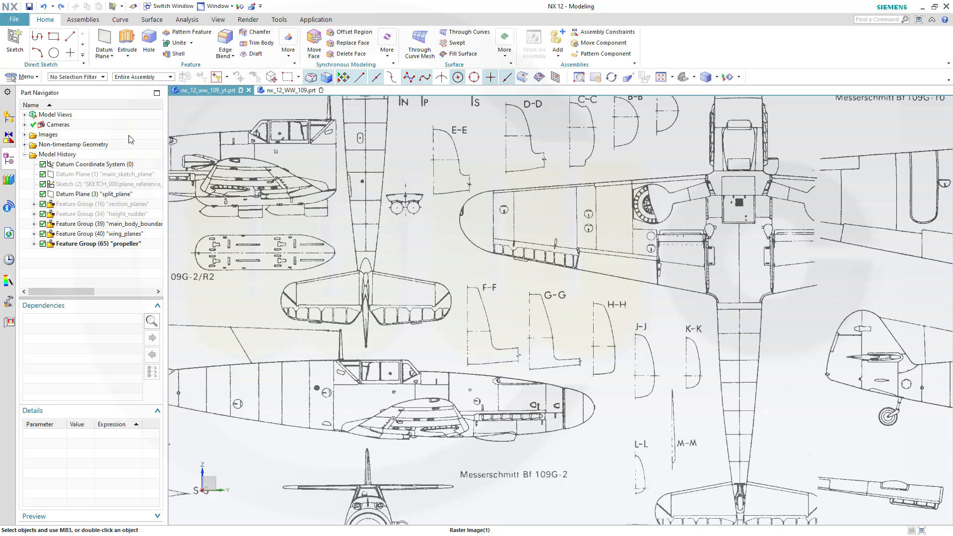
pyautogui.click(15, 42)
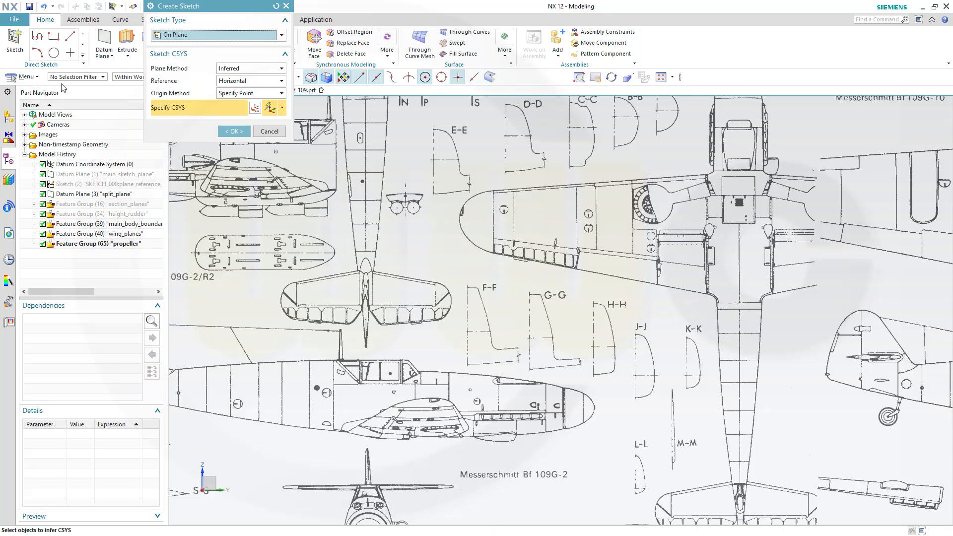
pyautogui.click(144, 175)
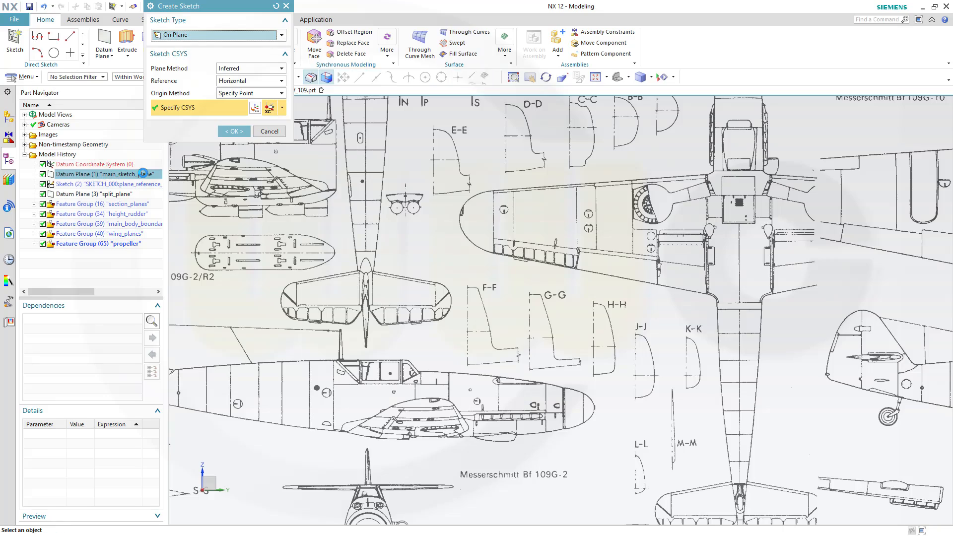
pyautogui.click(236, 134)
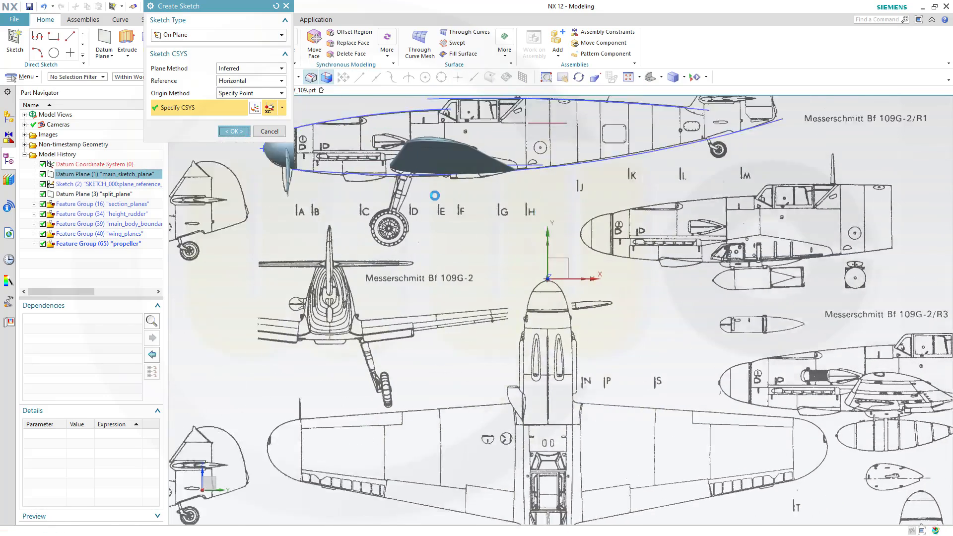
# Sketch a short horizontal line ending at the upper end of section H-H's centreline on the blueprint
pyautogui.moveTo(663, 473)
pyautogui.keyDown('shift'); pyautogui.mouseDown(button='middle')
pyautogui.moveTo(667, 390)
pyautogui.moveTo(523, 157)
pyautogui.mouseUp(button='middle'); pyautogui.keyUp('shift')
pyautogui.moveTo(606, 399)
pyautogui.keyDown('shift'); pyautogui.mouseDown(button='middle')
pyautogui.moveTo(536, 198)
pyautogui.moveTo(511, 184)
pyautogui.moveTo(447, 218)
pyautogui.mouseUp(button='middle'); pyautogui.keyUp('shift')
pyautogui.scroll(5, 447, 218)
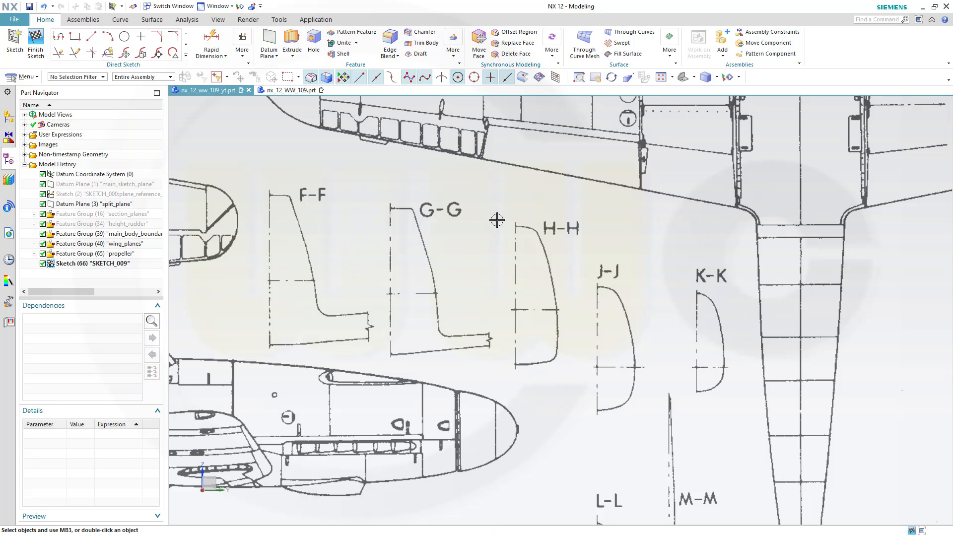
pyautogui.click(91, 36)
pyautogui.scroll(1, 536, 273)
pyautogui.scroll(1, 537, 268)
pyautogui.scroll(1, 507, 223)
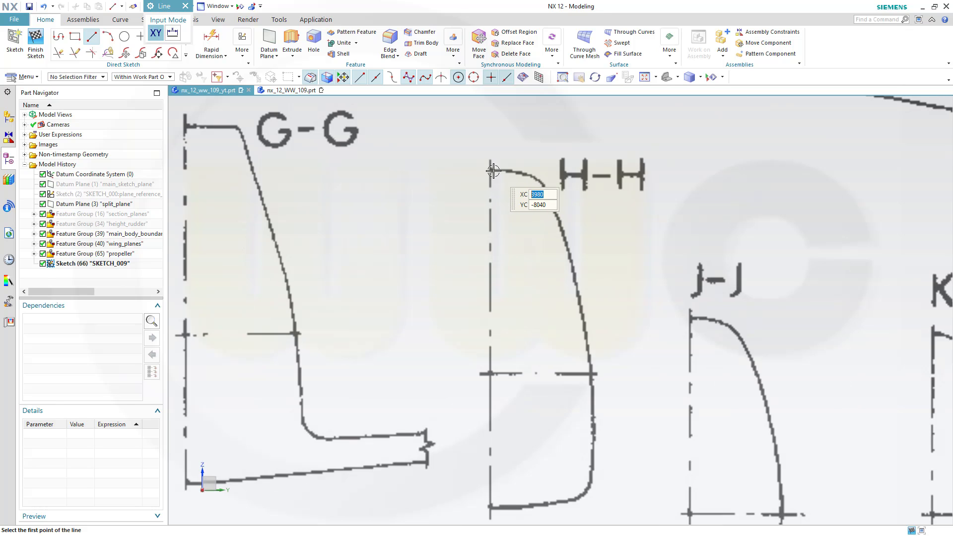
pyautogui.click(437, 167)
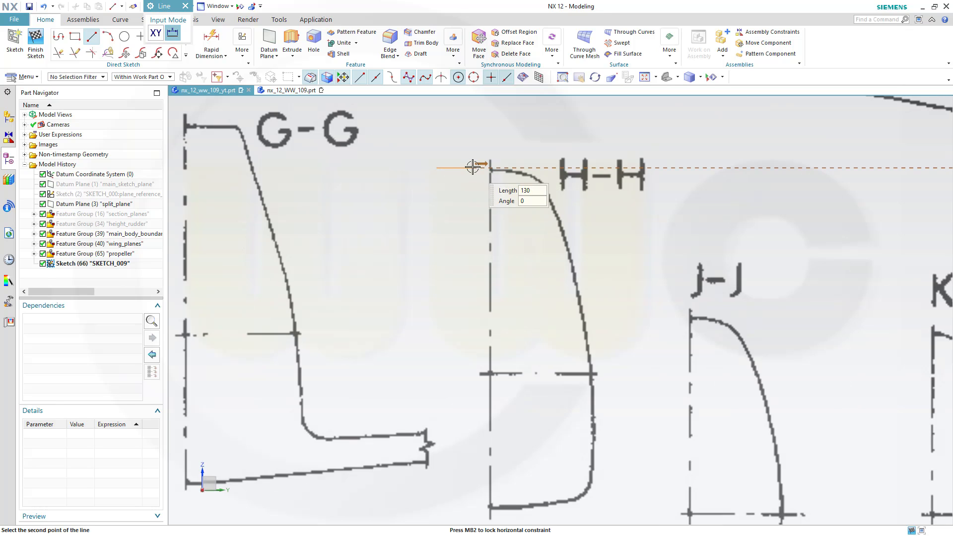
pyautogui.click(490, 174)
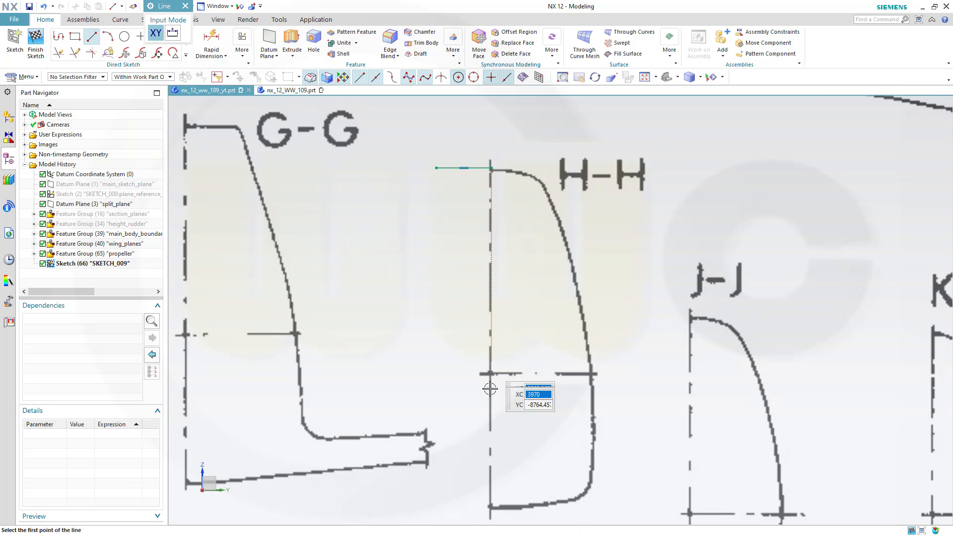
# Add a short horizontal line at the lower end of H-H's centreline and a vertical line about 1240 mm long joining the two horizontal lines
pyautogui.click(489, 508)
pyautogui.click(447, 507)
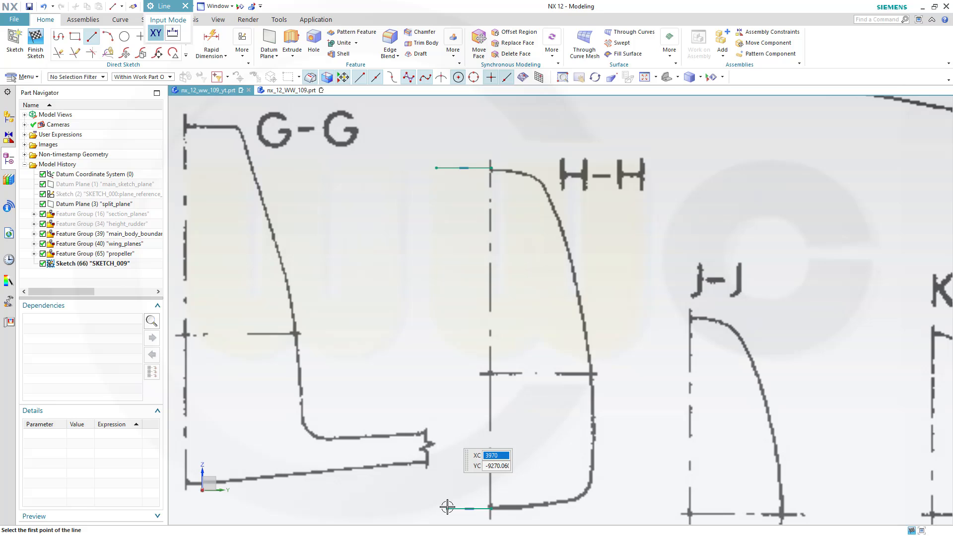
pyautogui.click(491, 508)
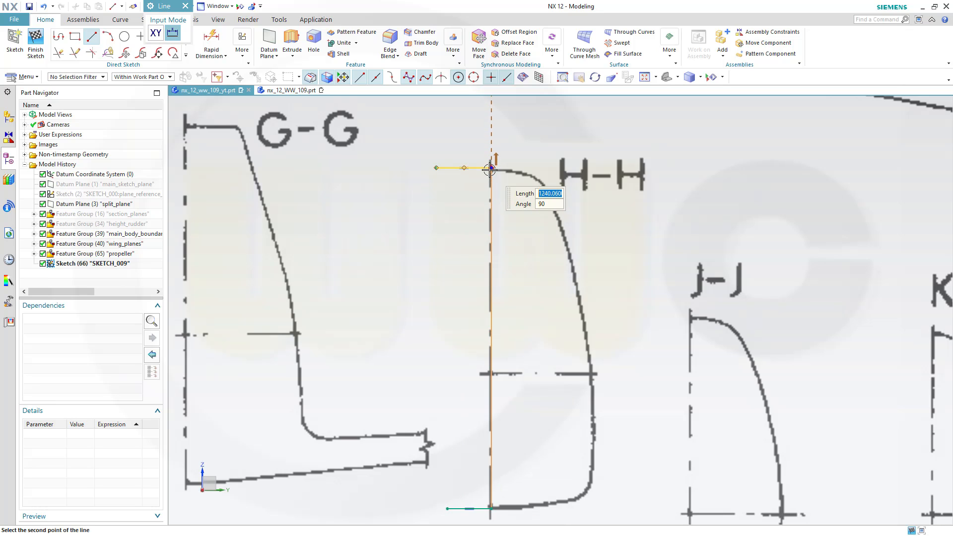
pyautogui.click(491, 169)
pyautogui.press('Escape')
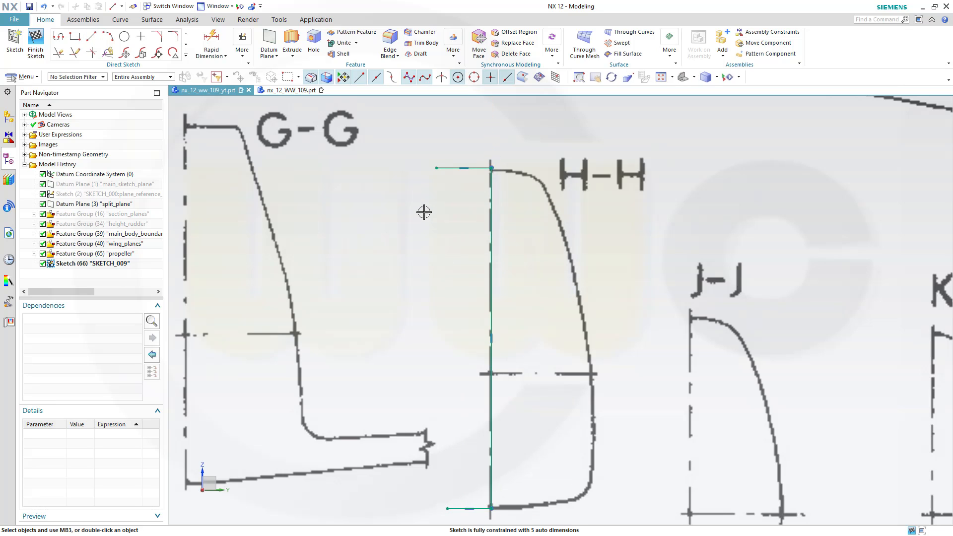
# Convert the upper horizontal, vertical and lower horizontal lines of section H-H to reference lines
pyautogui.scroll(1, 482, 181)
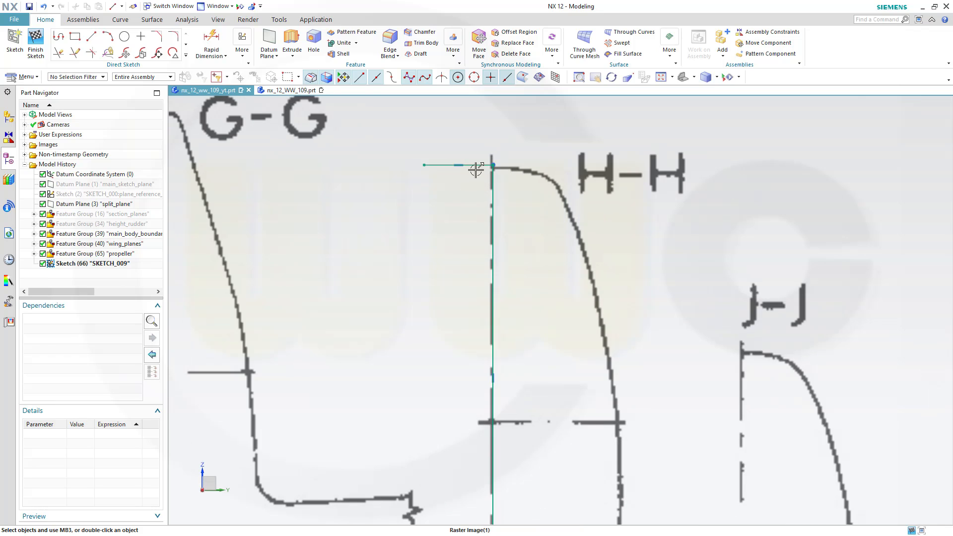
pyautogui.click(474, 165)
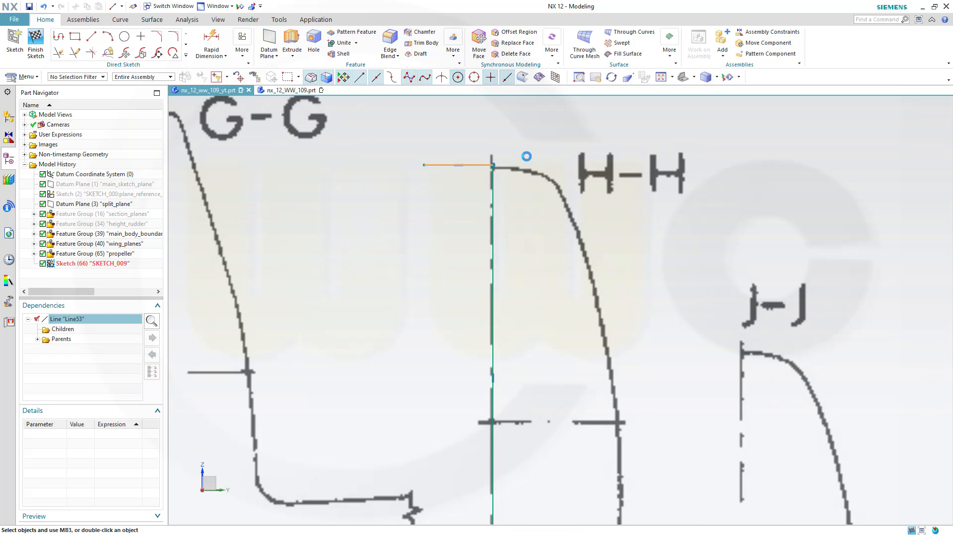
pyautogui.click(526, 156)
pyautogui.click(494, 259)
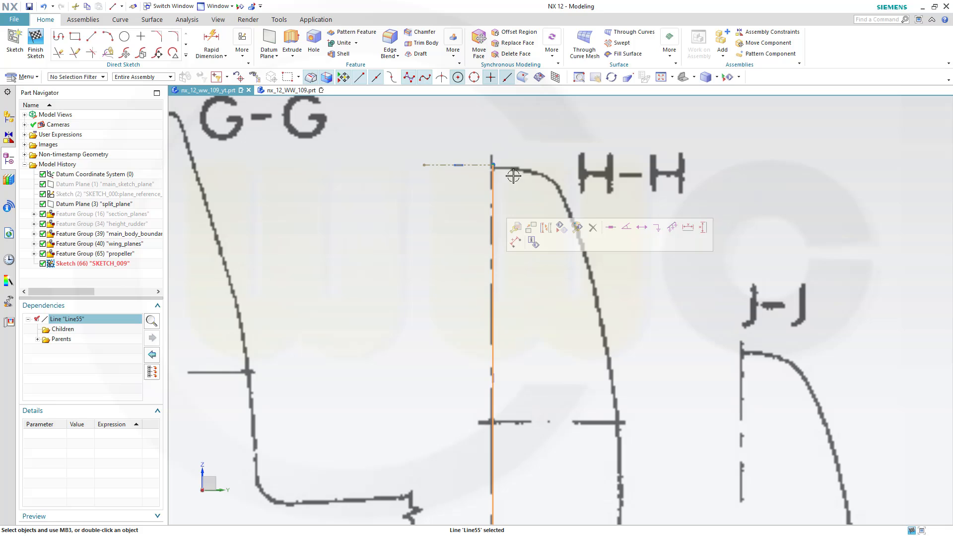
pyautogui.click(548, 230)
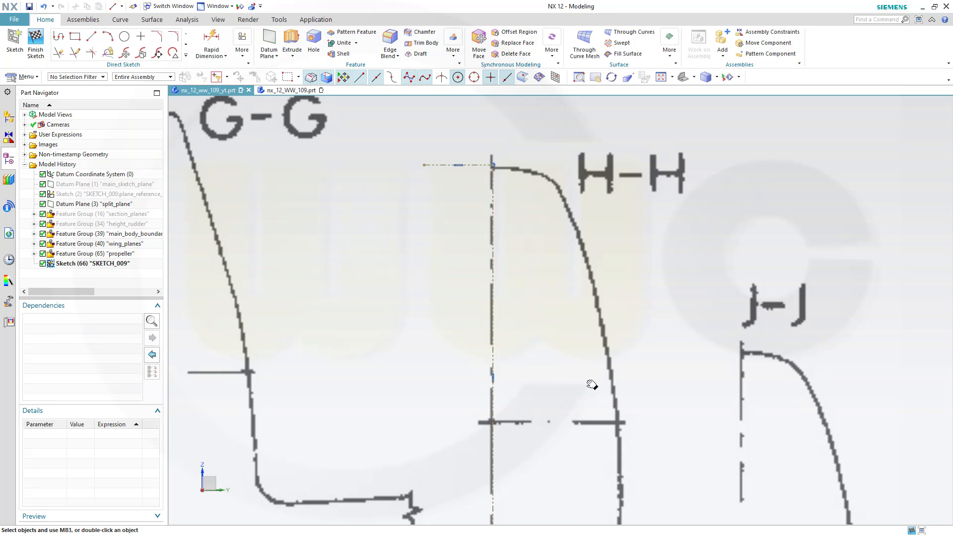
pyautogui.keyDown('shift'); pyautogui.moveTo(592, 385); pyautogui.dragTo(574, 229, button='middle'); pyautogui.keyUp('shift')
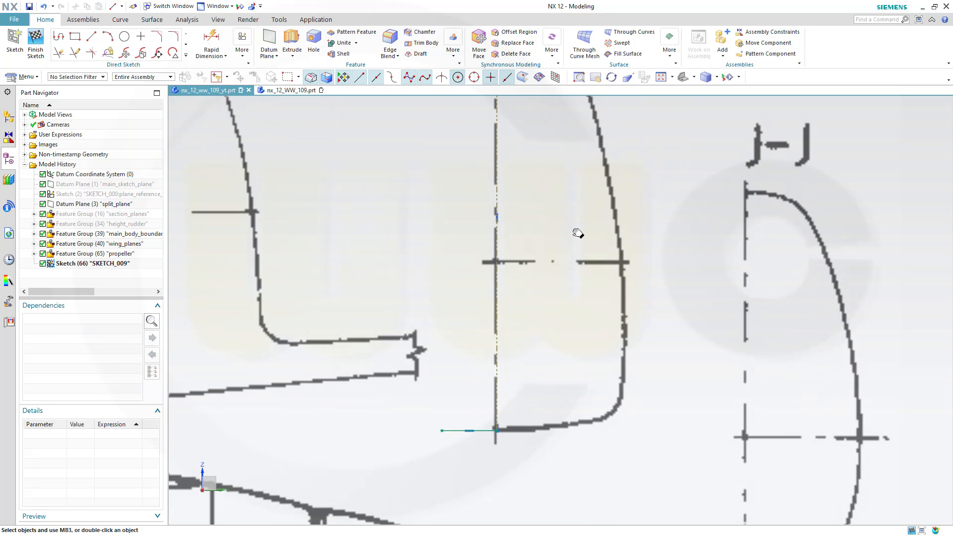
pyautogui.click(451, 418)
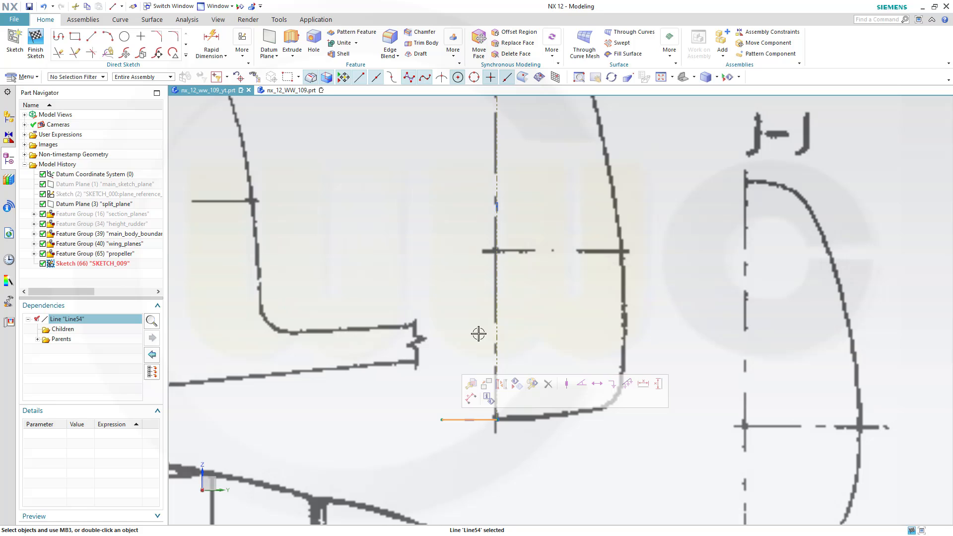
pyautogui.click(501, 384)
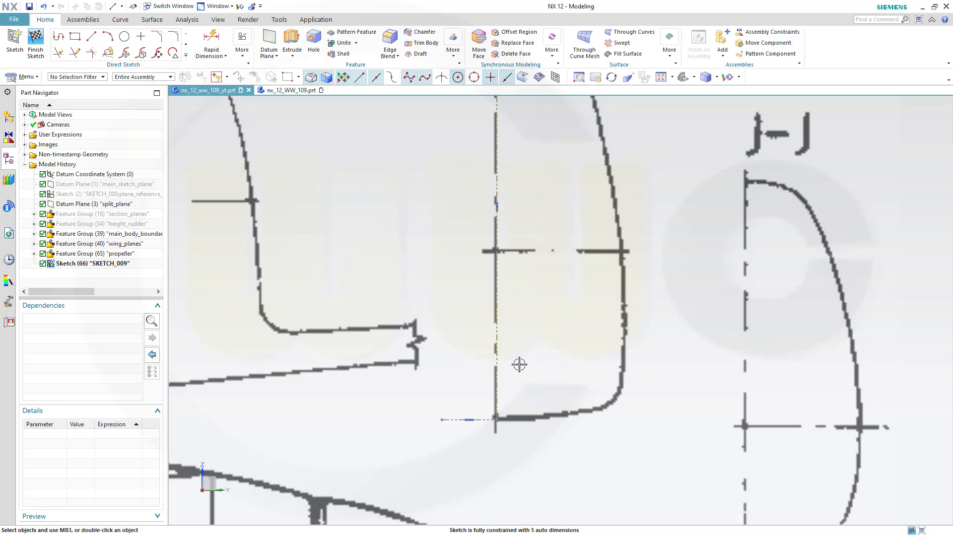
# Examine the fuselage cross-sections and the aircraft top views on the blueprint around section H-H
pyautogui.scroll(-5, 526, 341)
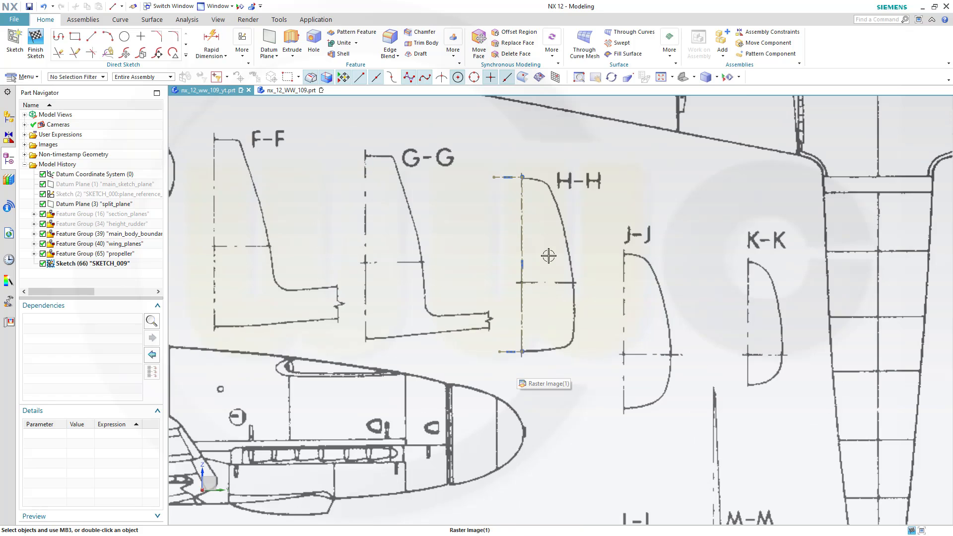
pyautogui.scroll(-3, 598, 203)
pyautogui.keyDown('shift'); pyautogui.moveTo(606, 191); pyautogui.dragTo(599, 340, button='middle'); pyautogui.keyUp('shift')
pyautogui.scroll(-1, 578, 262)
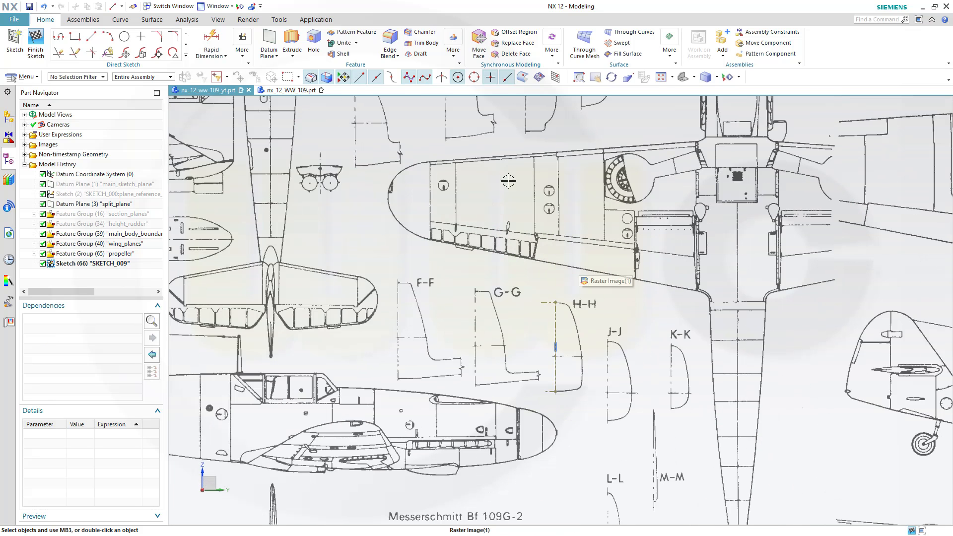
pyautogui.scroll(-2, 503, 194)
pyautogui.click(436, 199)
pyautogui.keyDown('shift'); pyautogui.moveTo(436, 200); pyautogui.dragTo(431, 340, button='middle'); pyautogui.keyUp('shift')
pyautogui.press('Escape')
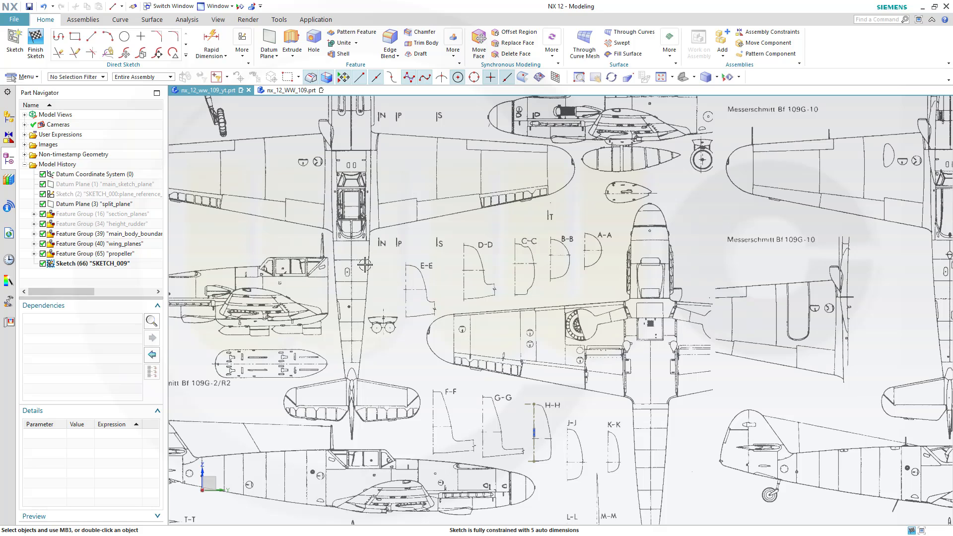
pyautogui.scroll(-8, 571, 437)
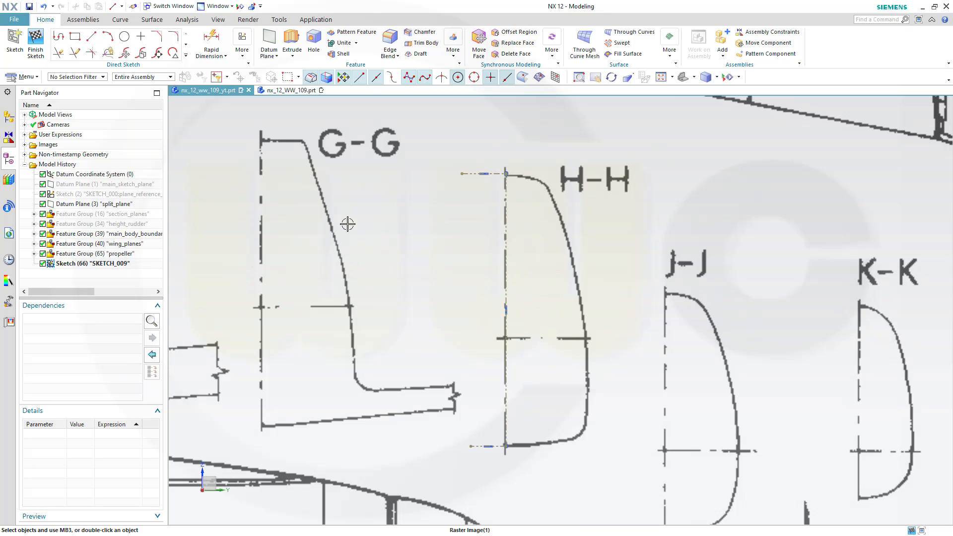
# Draw a three-point arc along the upper edge of section H-H, starting at the upper reference line's end point and tangent to that line
pyautogui.click(107, 36)
pyautogui.scroll(-2, 533, 156)
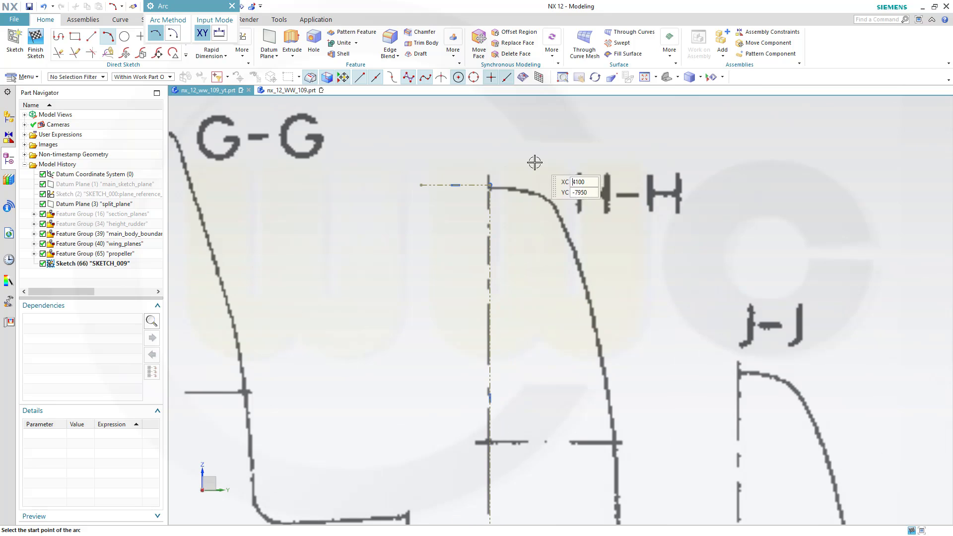
pyautogui.click(493, 185)
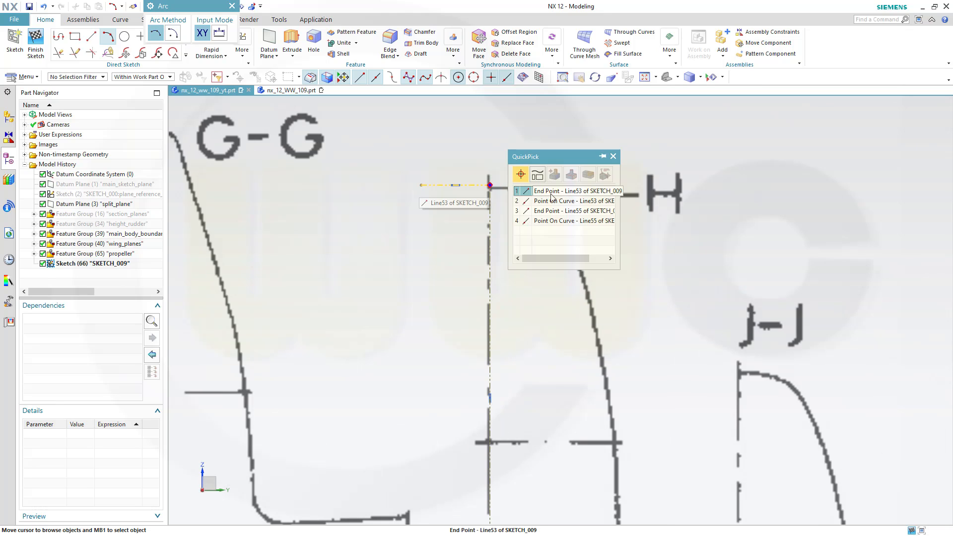
pyautogui.click(552, 192)
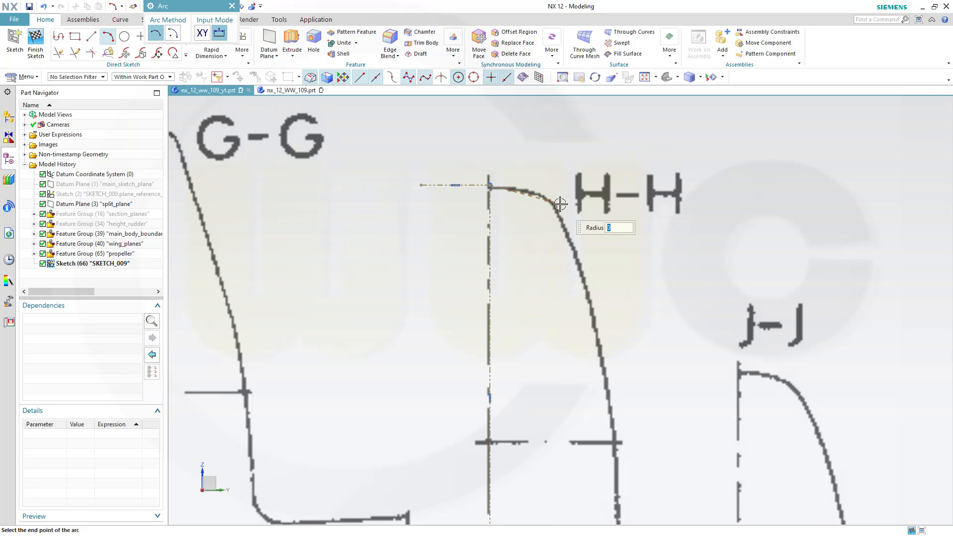
pyautogui.scroll(2, 561, 209)
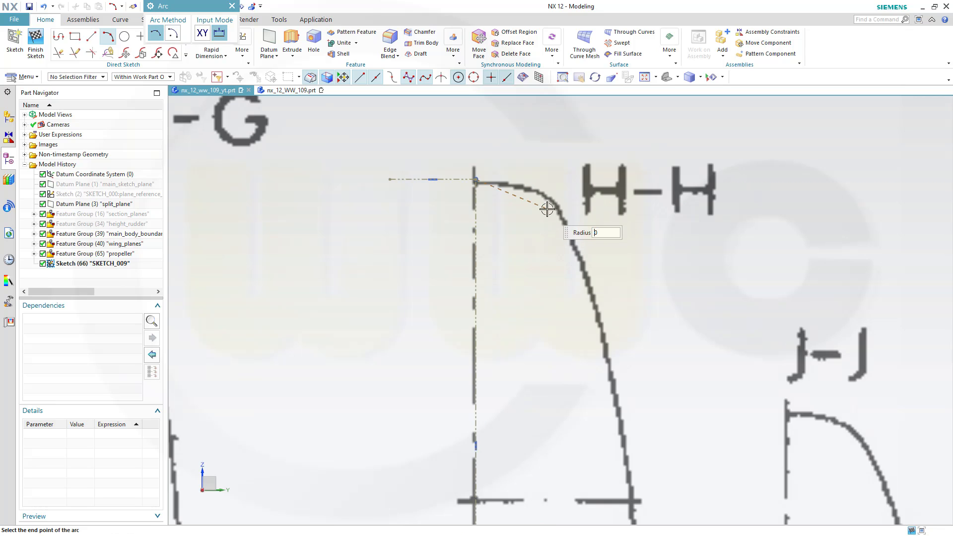
pyautogui.scroll(2, 559, 216)
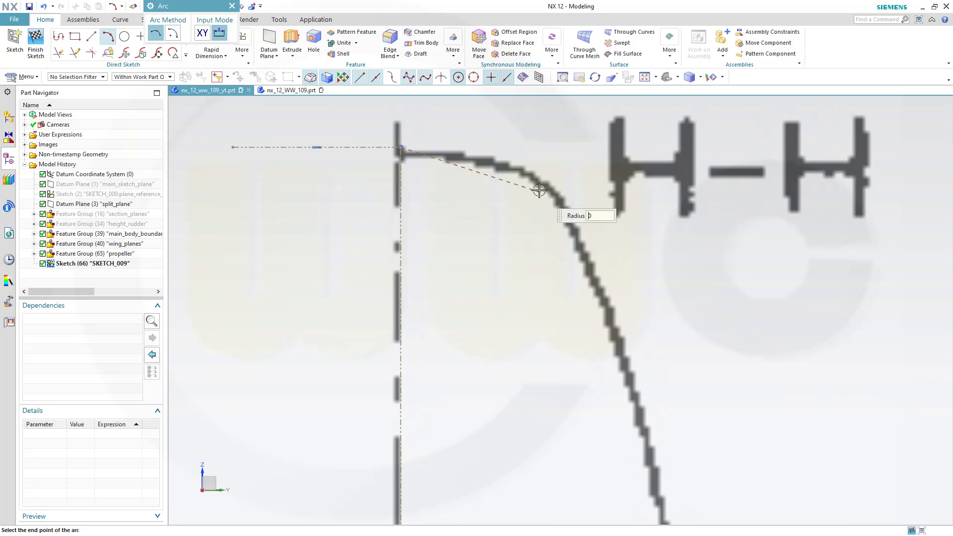
pyautogui.click(515, 165)
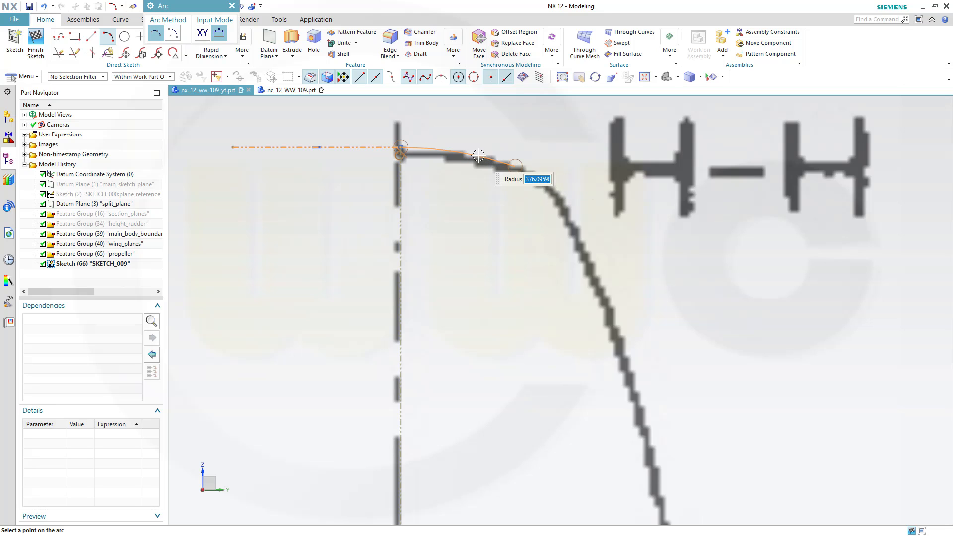
pyautogui.click(474, 153)
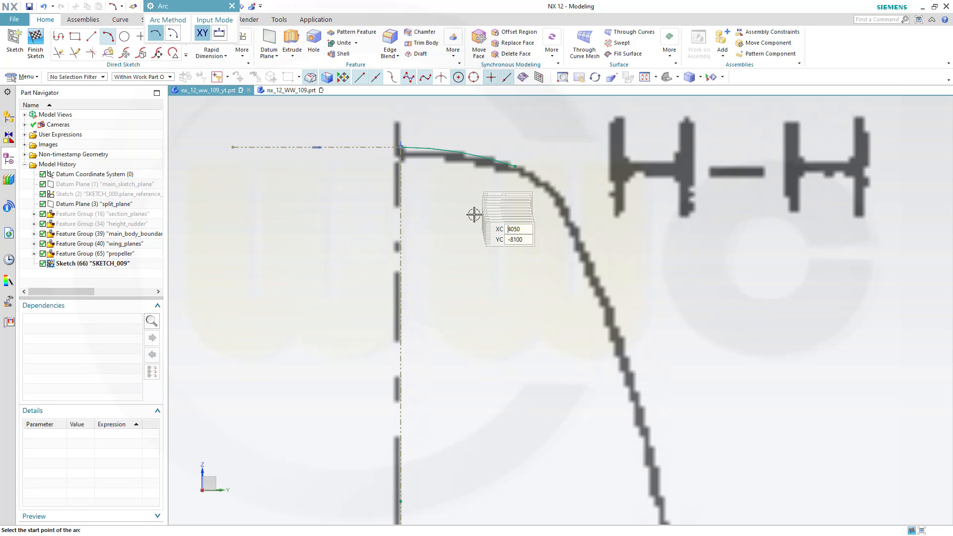
pyautogui.press('Escape')
# Draw a three-point arc of about 2453 mm radius along the curved side of section H-H, from the upper corner to near the lower corner
pyautogui.scroll(-3, 531, 259)
pyautogui.moveTo(629, 338)
pyautogui.keyDown('shift'); pyautogui.mouseDown(button='middle')
pyautogui.moveTo(629, 319)
pyautogui.moveTo(571, 222)
pyautogui.mouseUp(button='middle'); pyautogui.keyUp('shift')
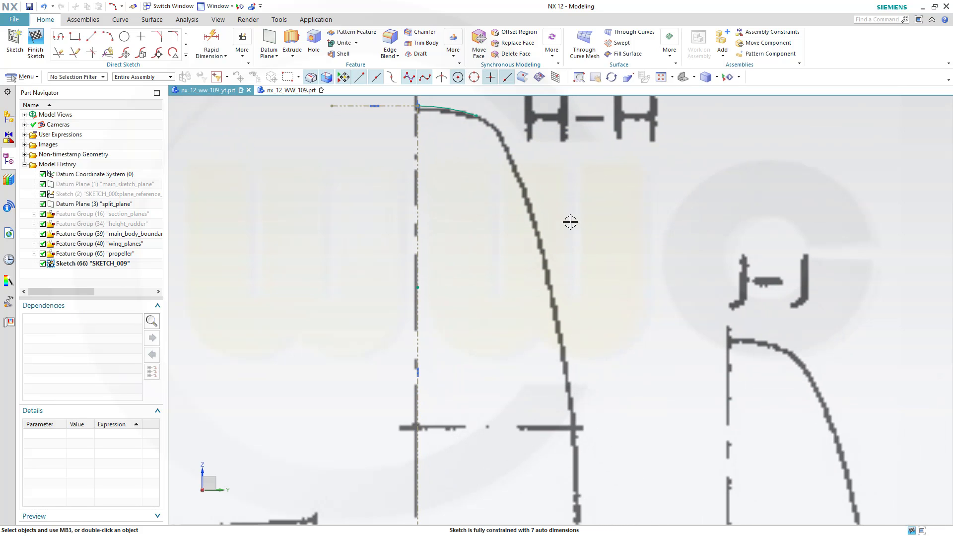
pyautogui.click(503, 148)
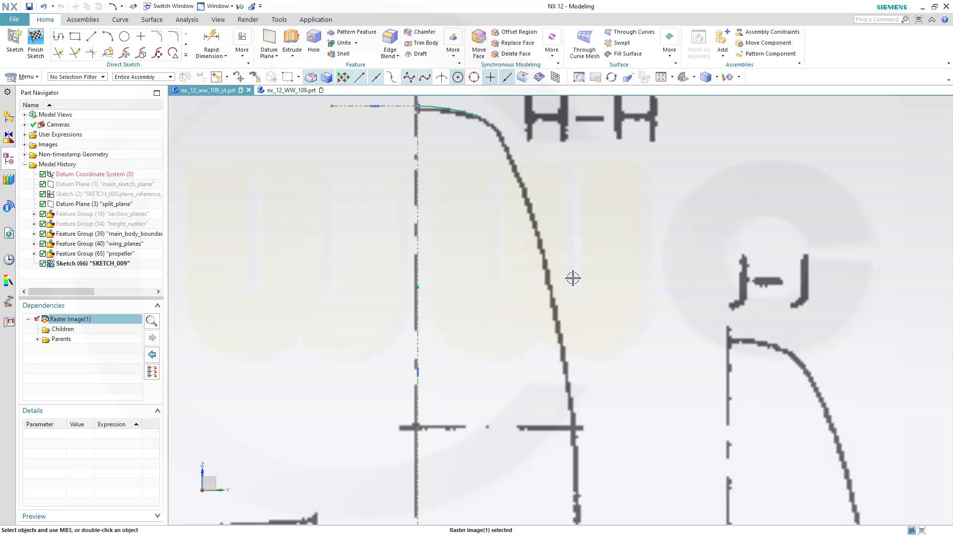
pyautogui.click(104, 40)
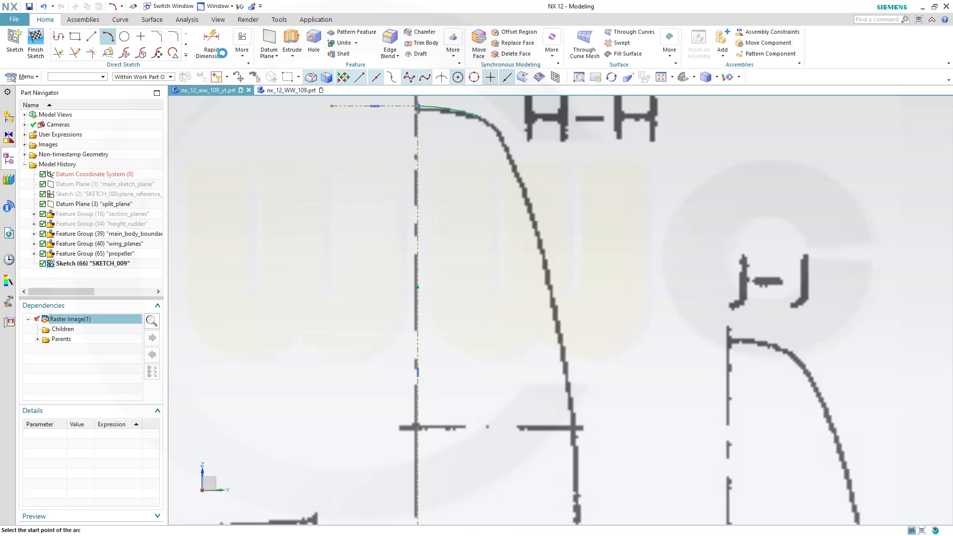
pyautogui.click(503, 142)
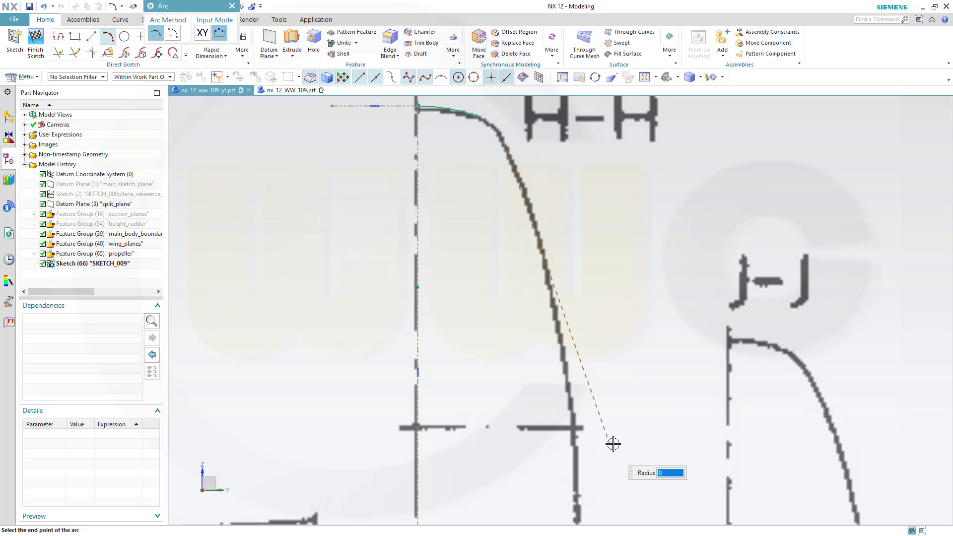
pyautogui.keyDown('shift'); pyautogui.moveTo(612, 443); pyautogui.dragTo(579, 326, button='middle'); pyautogui.keyUp('shift')
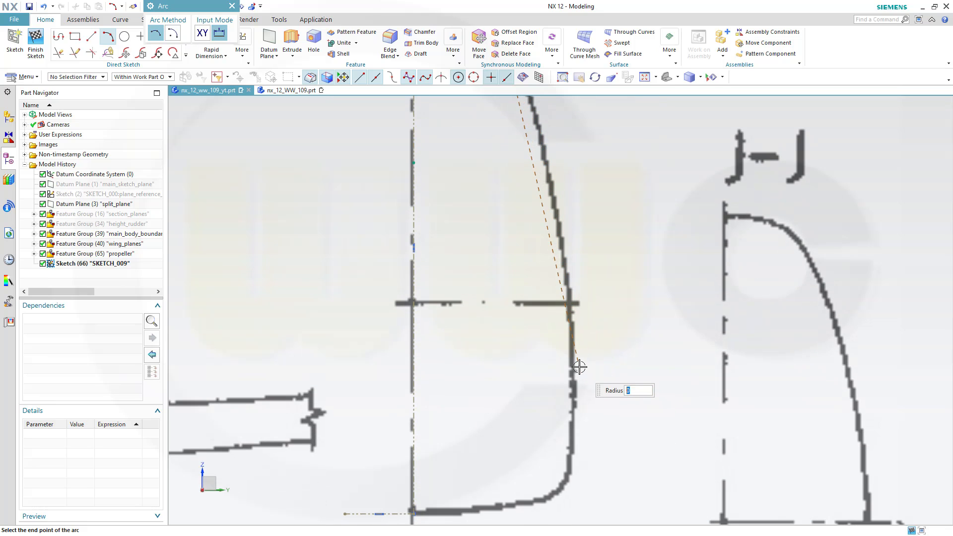
pyautogui.click(572, 398)
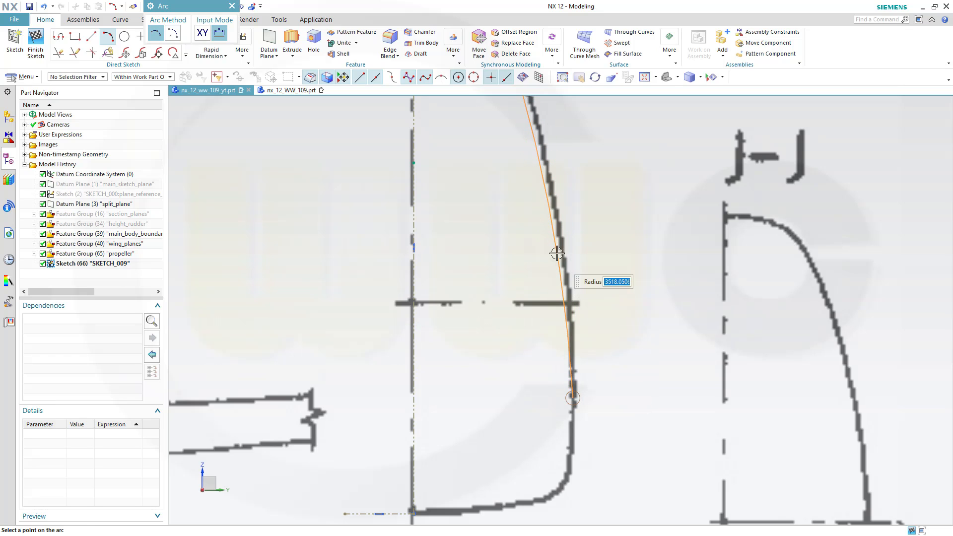
pyautogui.click(559, 232)
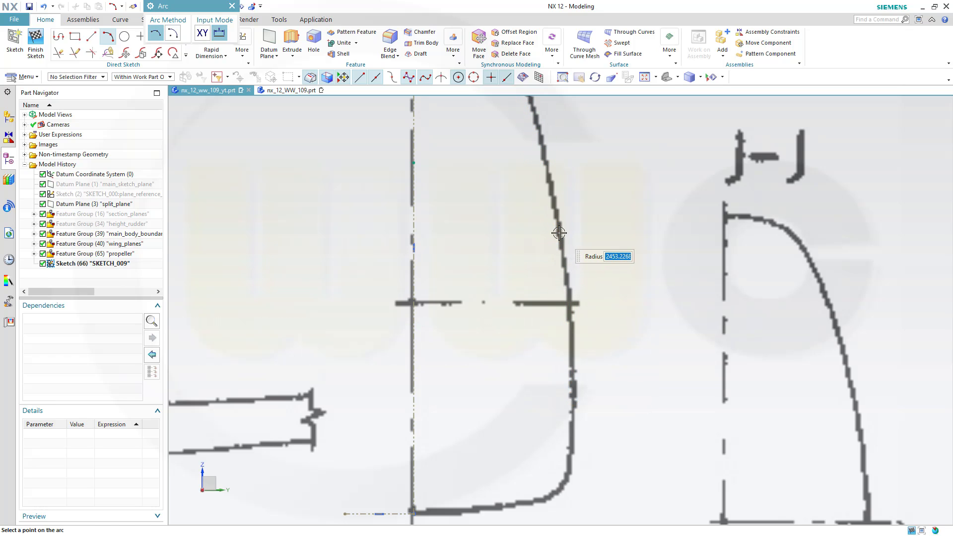
# Draw a three-point arc along the lower edge of section H-H, starting at the lower reference line's end point and ending before the corner
pyautogui.scroll(-5, 630, 224)
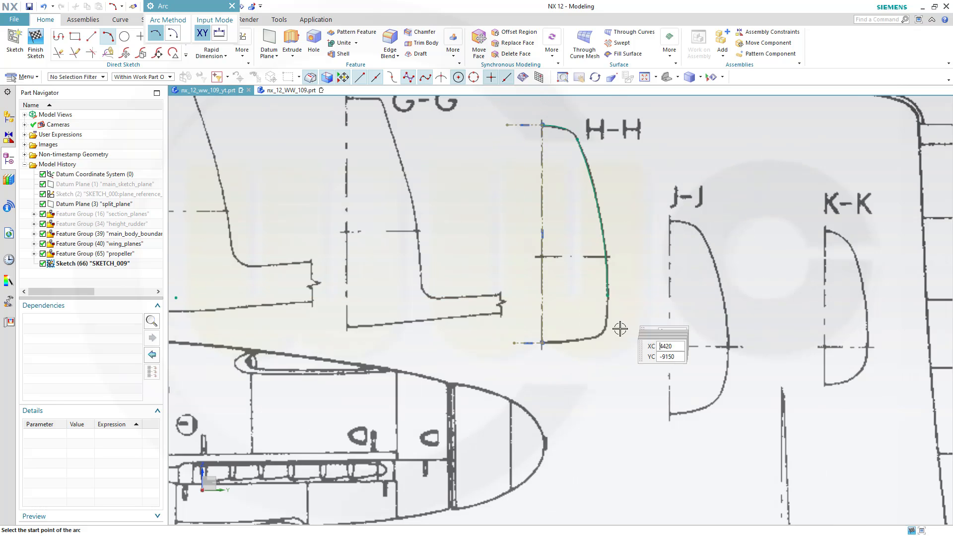
pyautogui.scroll(6, 602, 353)
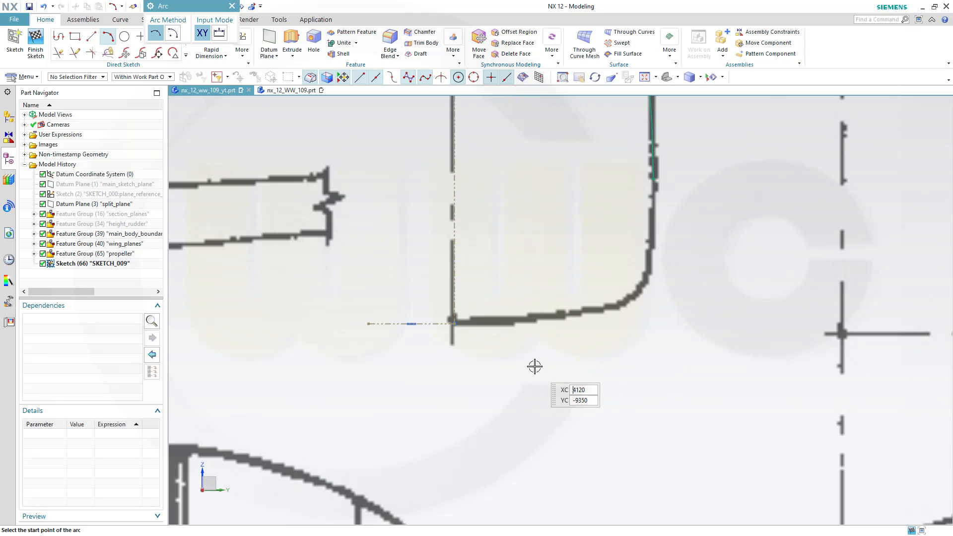
pyautogui.click(453, 324)
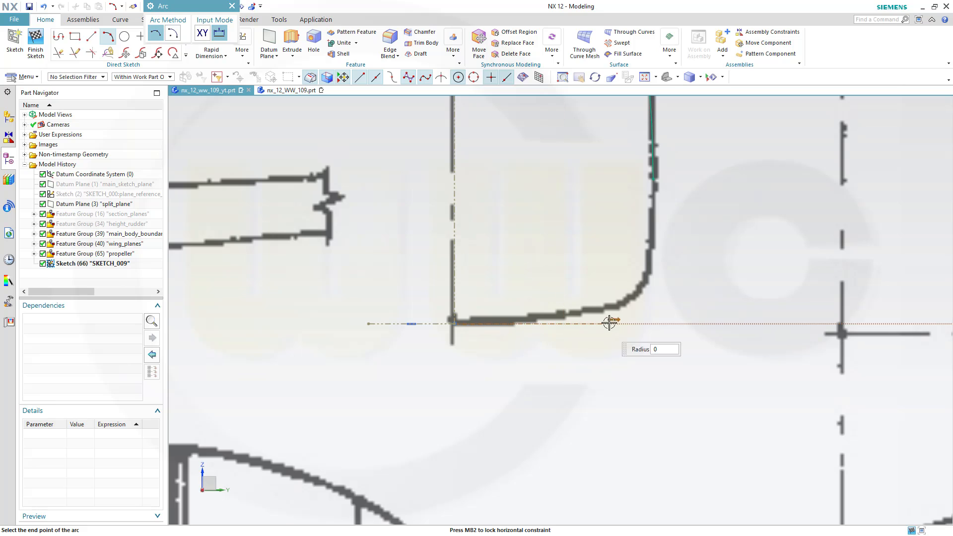
pyautogui.click(611, 307)
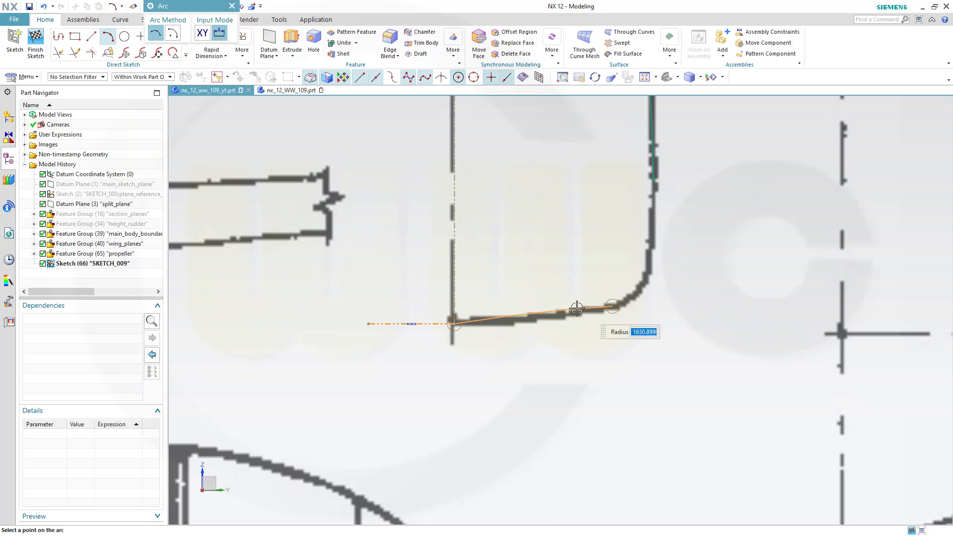
pyautogui.click(539, 318)
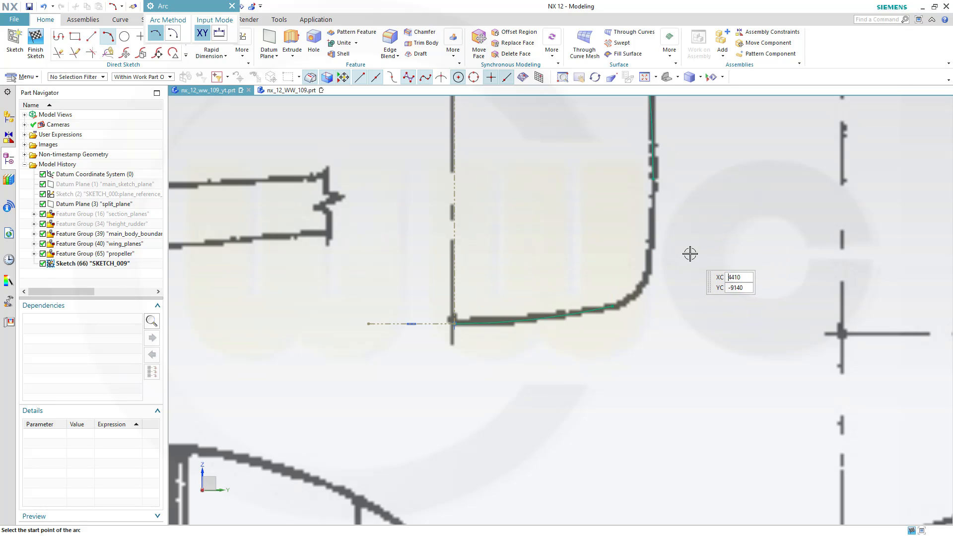
pyautogui.press('Escape')
# Shorten the side arc of section H-H by moving its lower end point slightly upwards along the outline
pyautogui.scroll(-4, 686, 222)
pyautogui.scroll(-3, 693, 206)
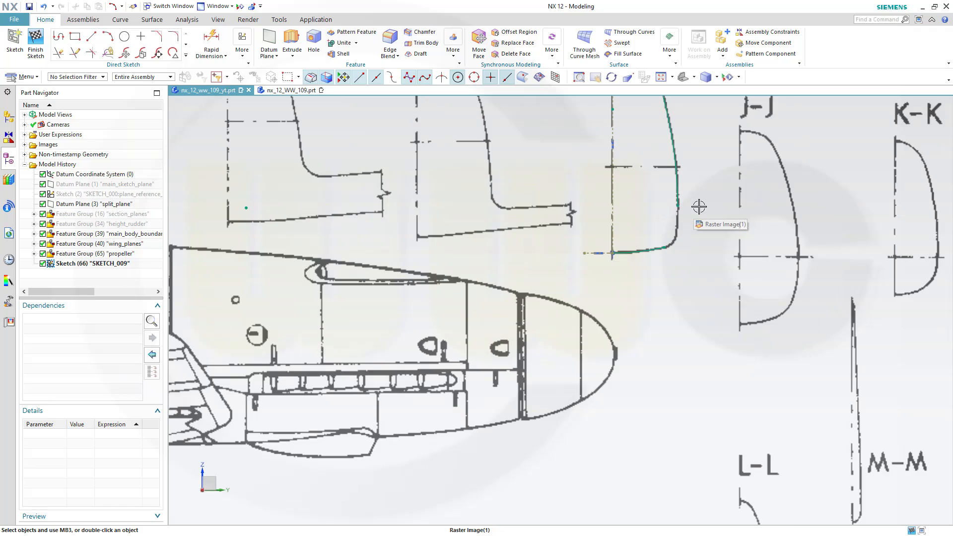
pyautogui.scroll(2, 621, 298)
pyautogui.scroll(3, 619, 222)
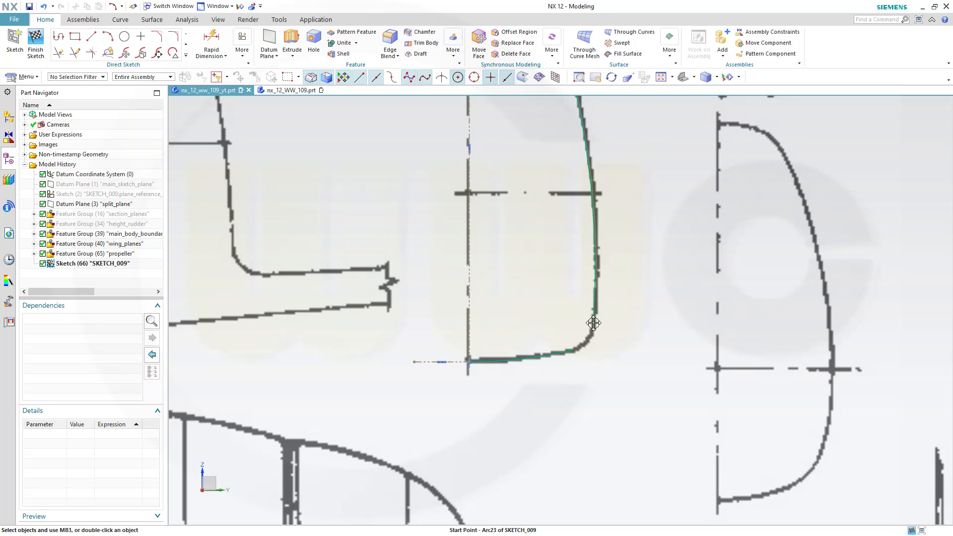
pyautogui.moveTo(593, 323)
pyautogui.mouseDown()
pyautogui.moveTo(587, 351)
pyautogui.moveTo(596, 309)
pyautogui.mouseUp()
pyautogui.scroll(3, 663, 290)
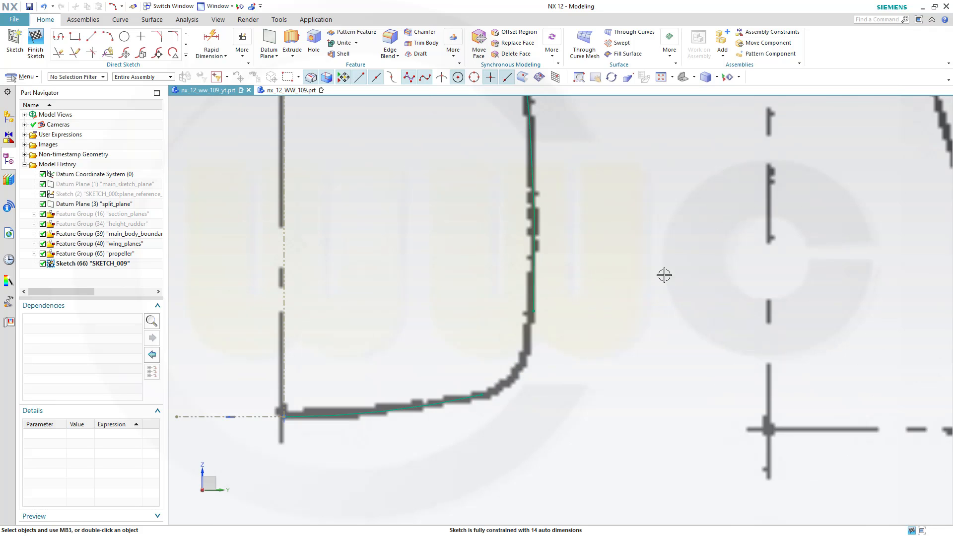
# Fillet the upper corner of section H-H between the top arc and the side arc, matching the blueprint outline
pyautogui.scroll(-4, 645, 238)
pyautogui.scroll(-3, 627, 157)
pyautogui.scroll(5, 625, 204)
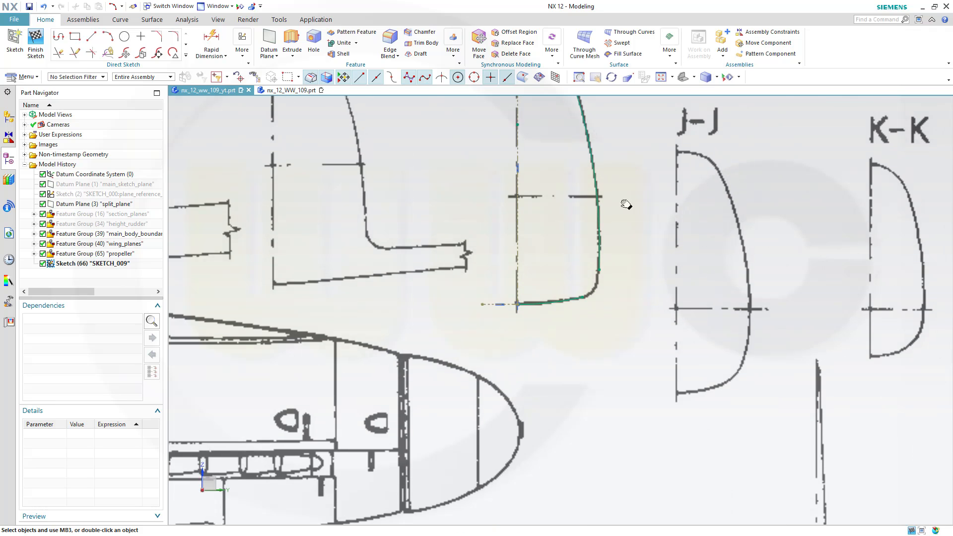
pyautogui.scroll(3, 553, 221)
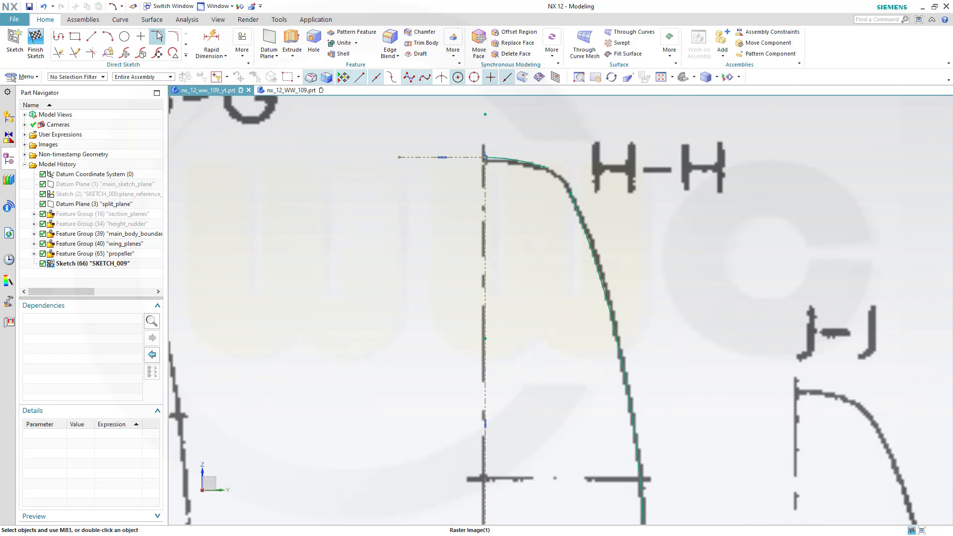
pyautogui.click(173, 35)
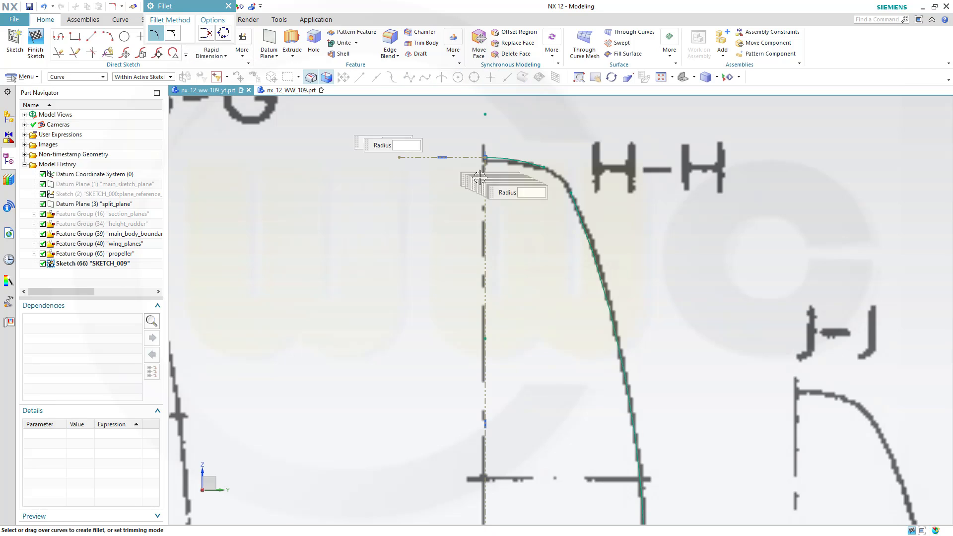
pyautogui.scroll(2, 553, 217)
pyautogui.click(523, 133)
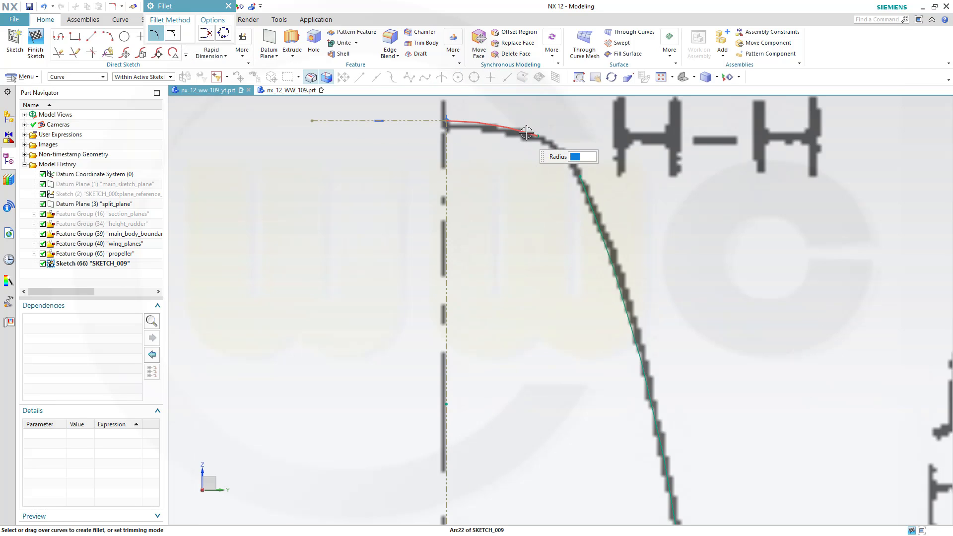
pyautogui.click(581, 187)
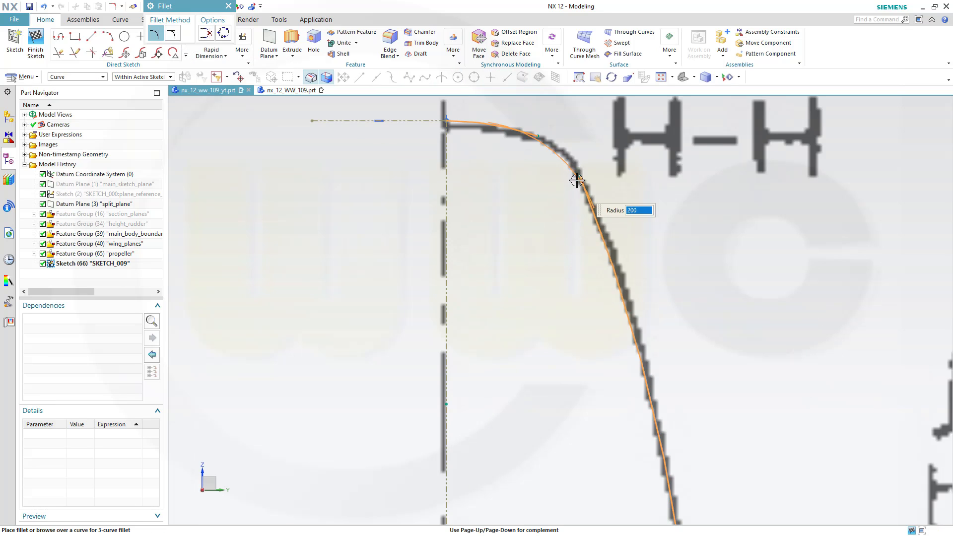
pyautogui.click(561, 149)
pyautogui.scroll(2, 626, 207)
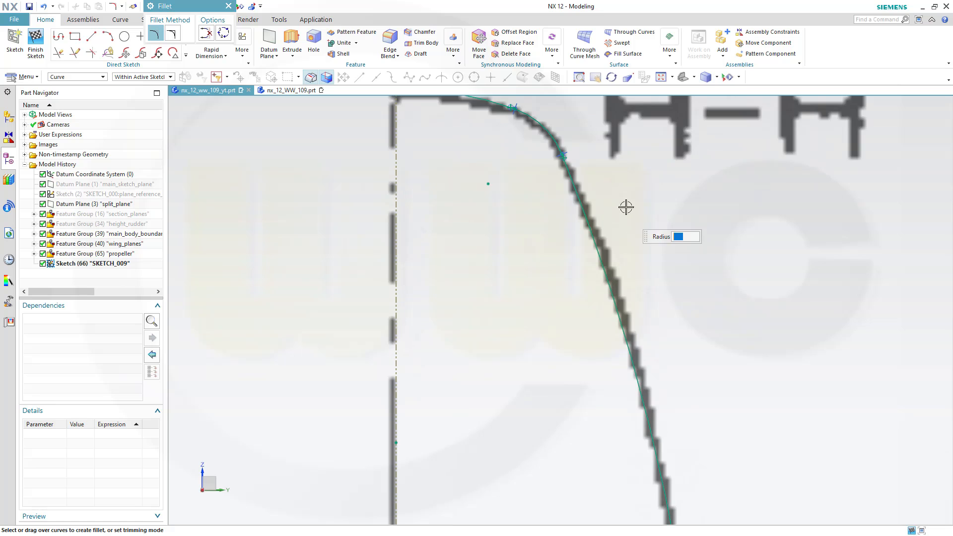
# Fillet the lower corner of section H-H between the bottom arc and the side arc with a radius of about 100 mm
pyautogui.scroll(2, 564, 134)
pyautogui.scroll(-3, 566, 138)
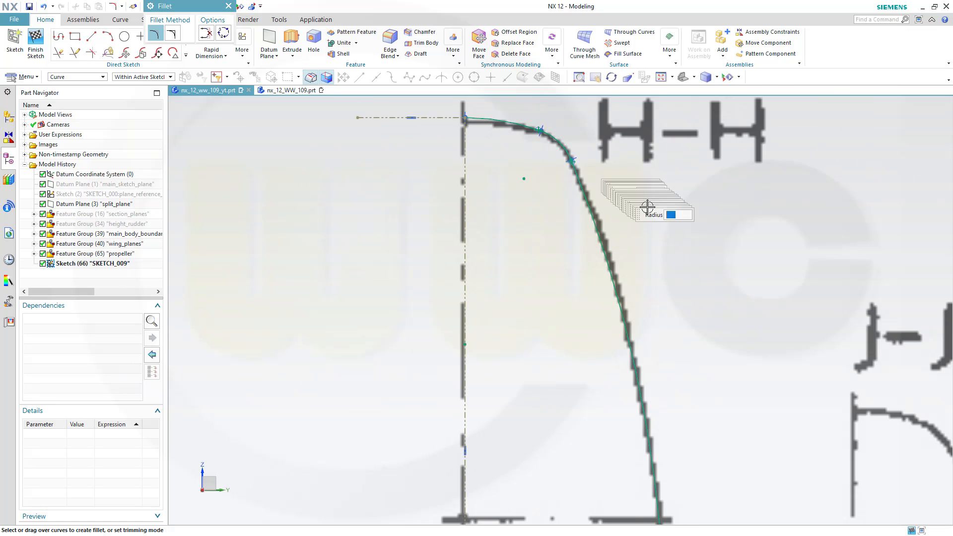
pyautogui.keyDown('shift'); pyautogui.moveTo(710, 479); pyautogui.dragTo(640, 212, button='middle'); pyautogui.keyUp('shift')
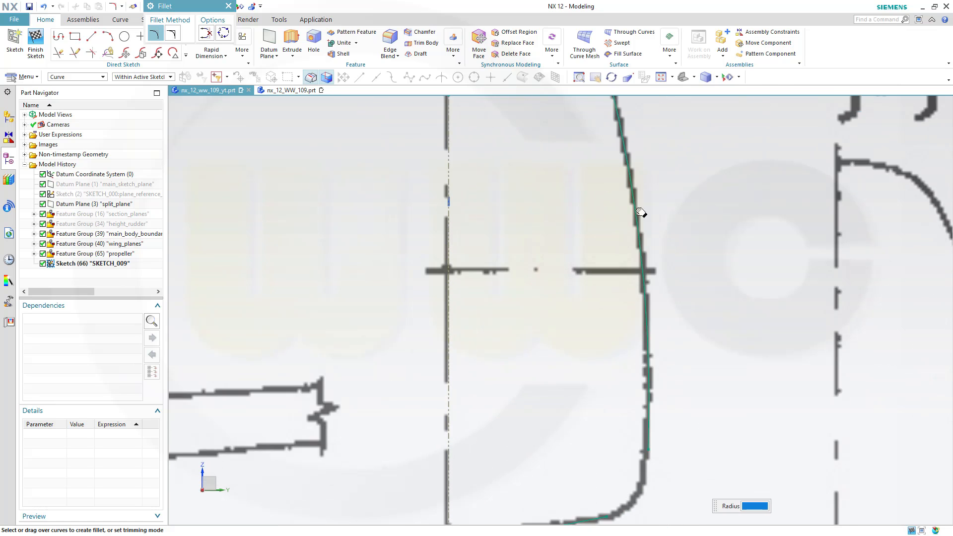
pyautogui.scroll(2, 635, 407)
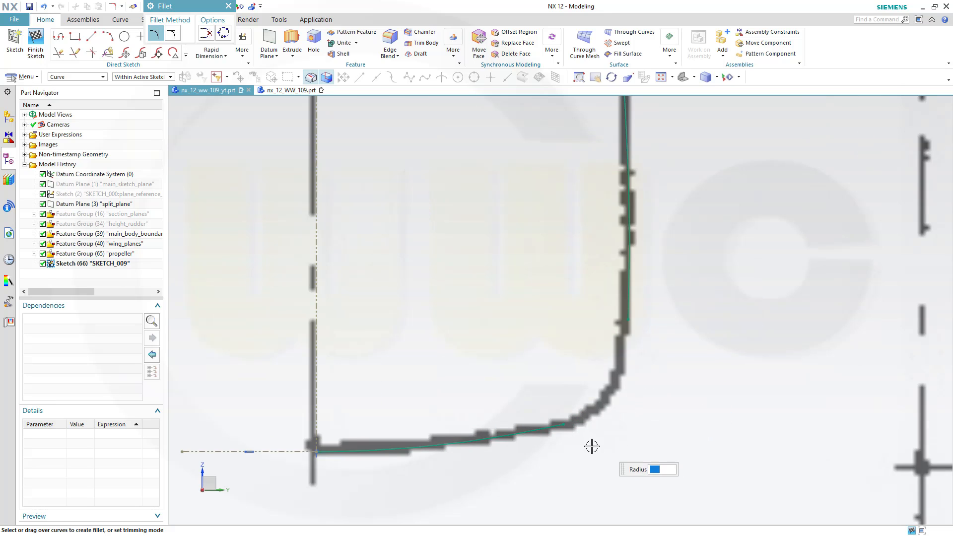
pyautogui.click(535, 428)
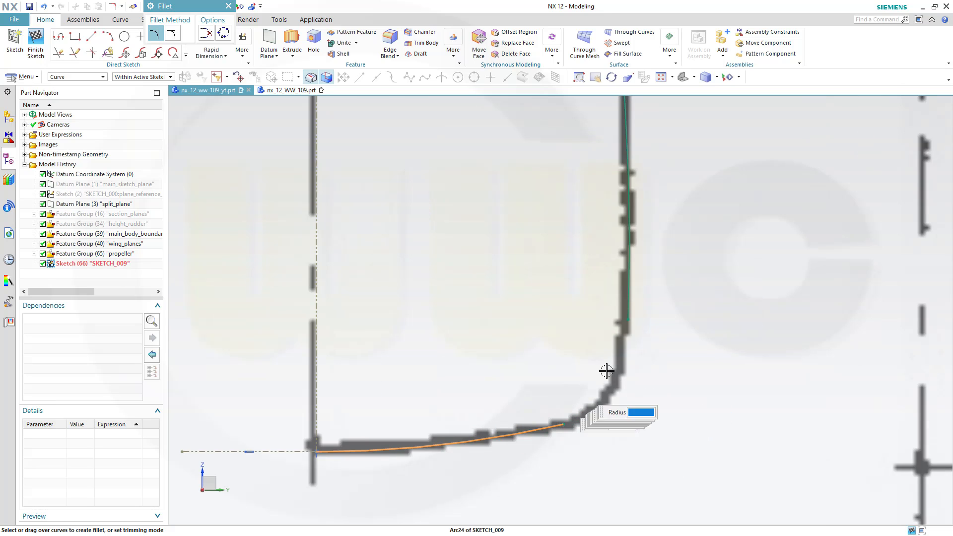
pyautogui.click(629, 317)
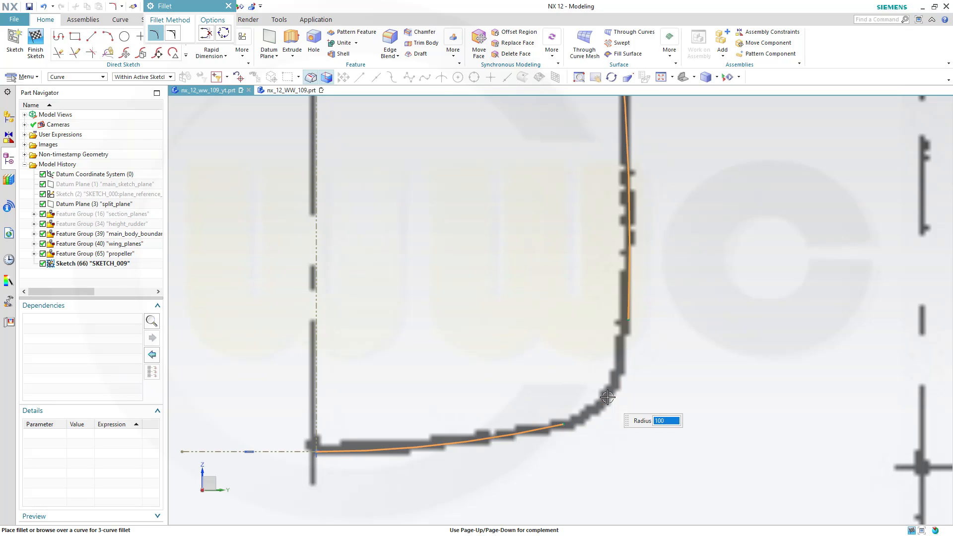
pyautogui.click(607, 397)
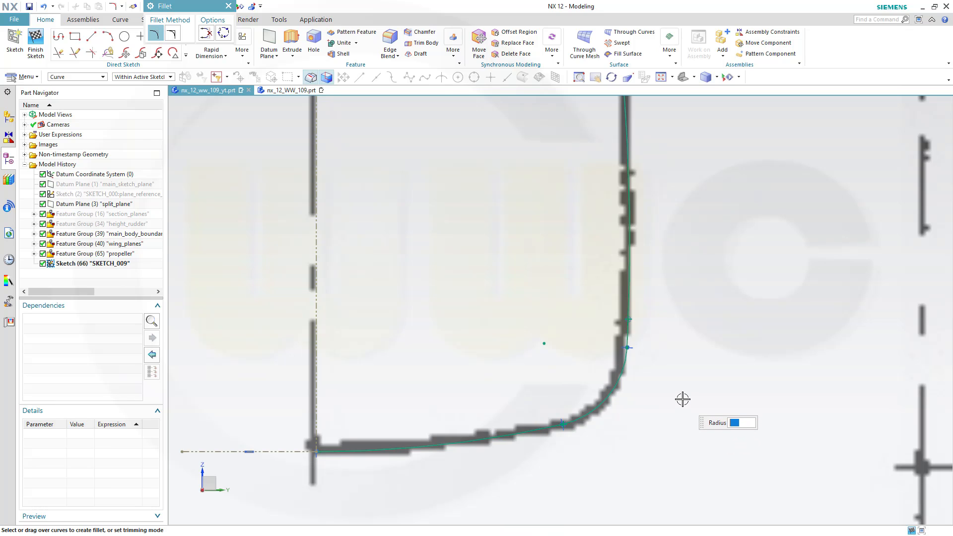
pyautogui.press('Escape')
# Check the traced outline of section H-H against the blueprint and finish the sketch
pyautogui.scroll(3, 633, 336)
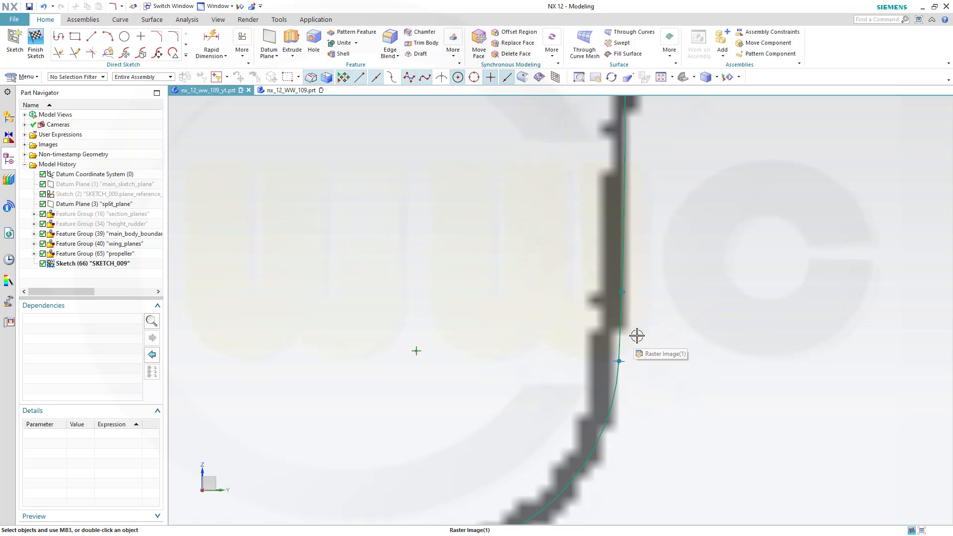
pyautogui.scroll(-5, 627, 350)
pyautogui.scroll(-3, 706, 419)
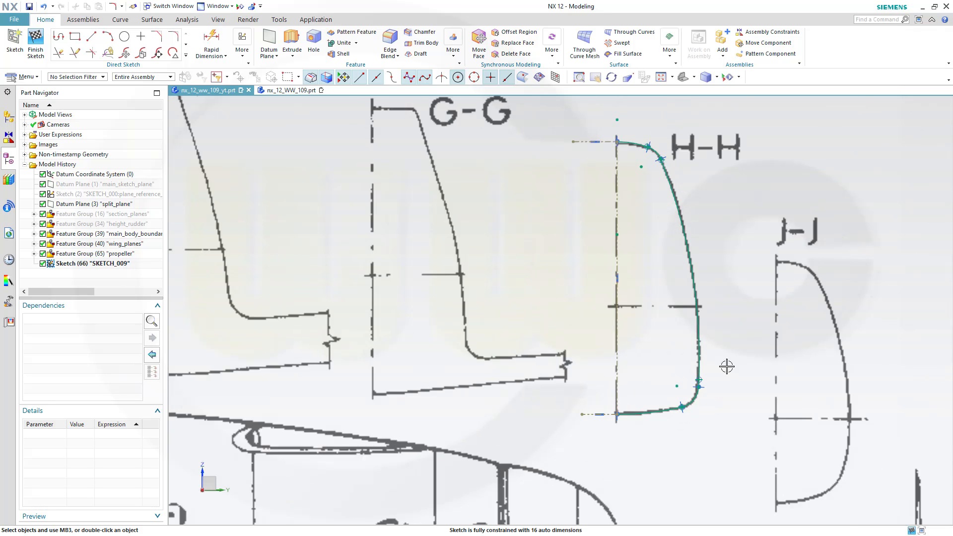
pyautogui.scroll(2, 724, 365)
pyautogui.moveTo(715, 238)
pyautogui.keyDown('shift'); pyautogui.mouseDown(button='middle')
pyautogui.moveTo(725, 283)
pyautogui.moveTo(700, 346)
pyautogui.mouseUp(button='middle'); pyautogui.keyUp('shift')
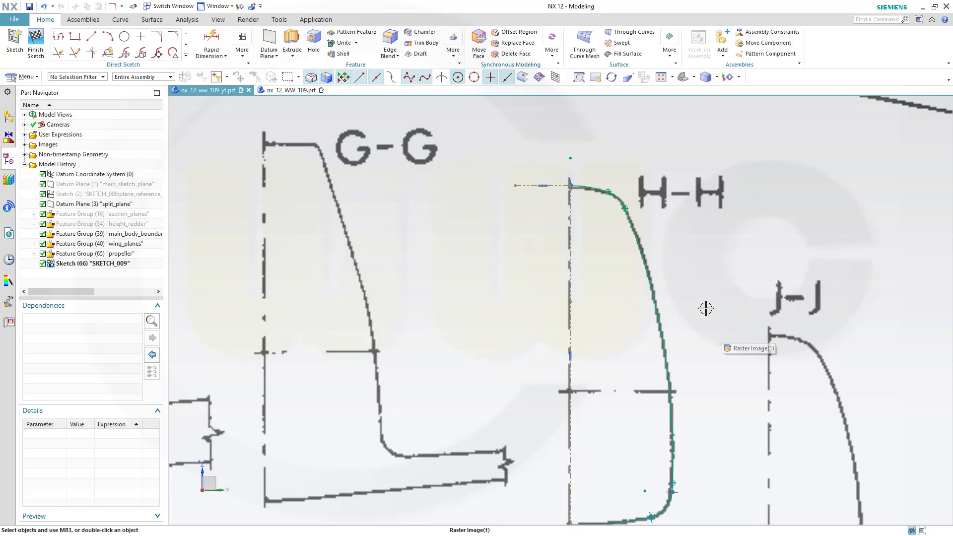
pyautogui.scroll(-1, 705, 308)
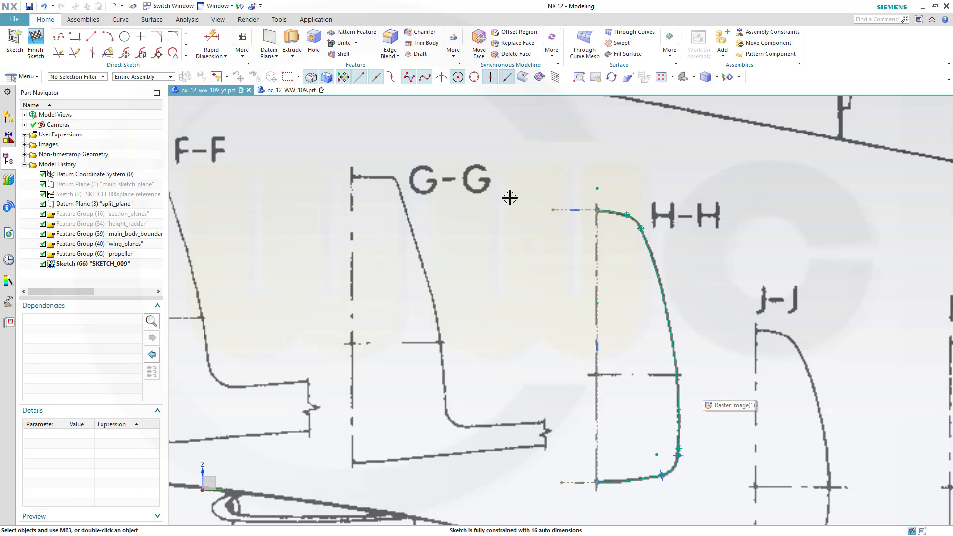
pyautogui.moveTo(518, 186)
pyautogui.mouseDown()
pyautogui.moveTo(568, 389)
pyautogui.moveTo(714, 509)
pyautogui.mouseUp()
pyautogui.press('Escape')
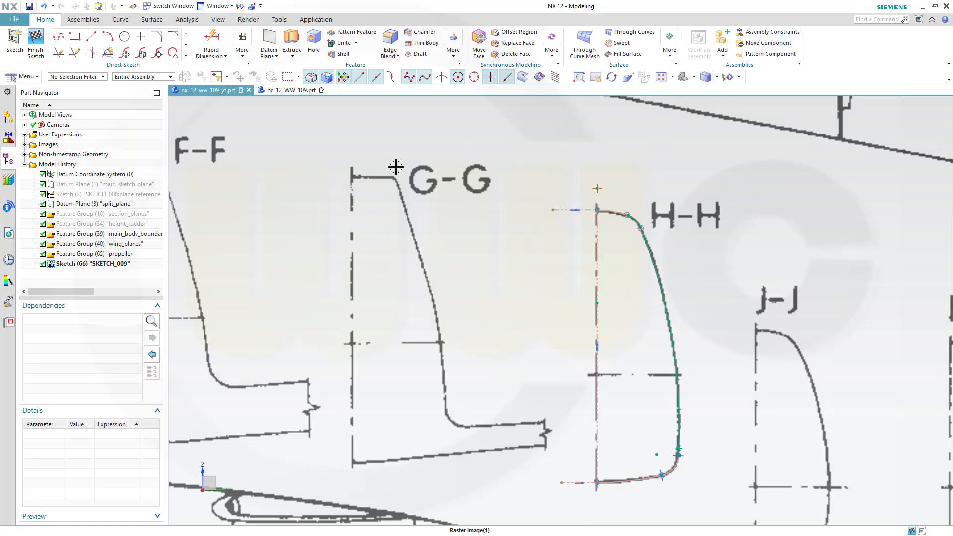
pyautogui.hotkey('ctrl', 'q')
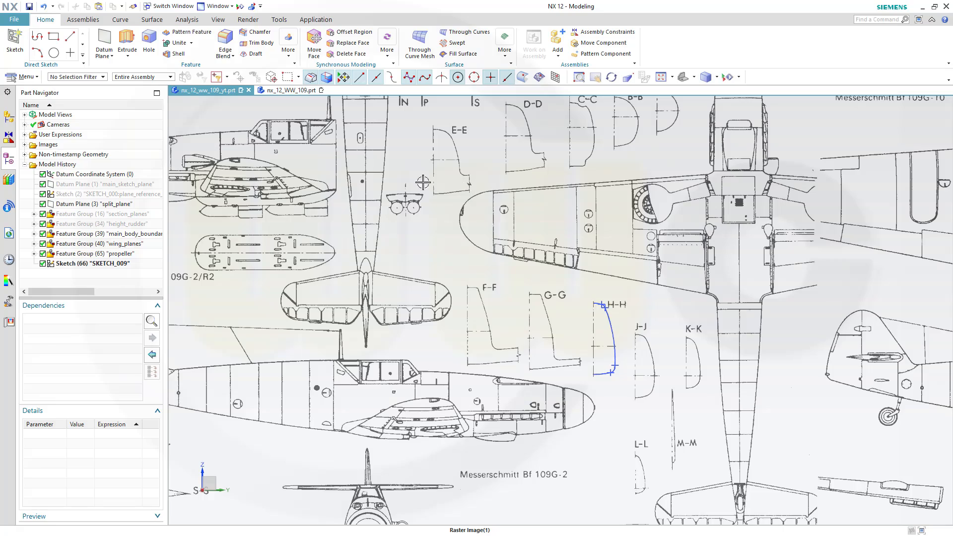
# Start a new sketch on datum plane "H" from the section_planes feature group
pyautogui.keyDown('shift'); pyautogui.moveTo(422, 183); pyautogui.dragTo(423, 499, button='middle'); pyautogui.keyUp('shift')
pyautogui.keyDown('shift'); pyautogui.moveTo(435, 187); pyautogui.dragTo(442, 378, button='middle'); pyautogui.keyUp('shift')
pyautogui.moveTo(396, 344); pyautogui.dragTo(417, 337, button='middle')
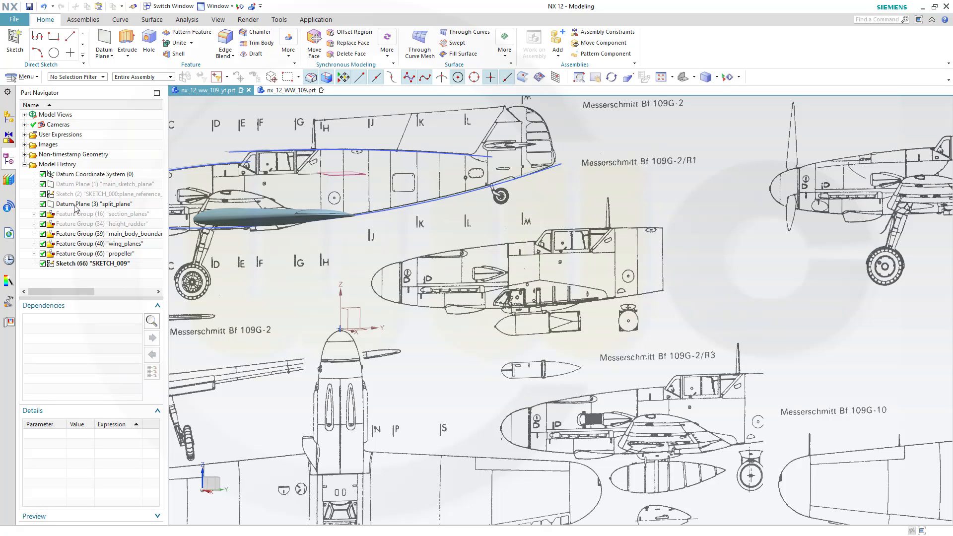
pyautogui.click(34, 214)
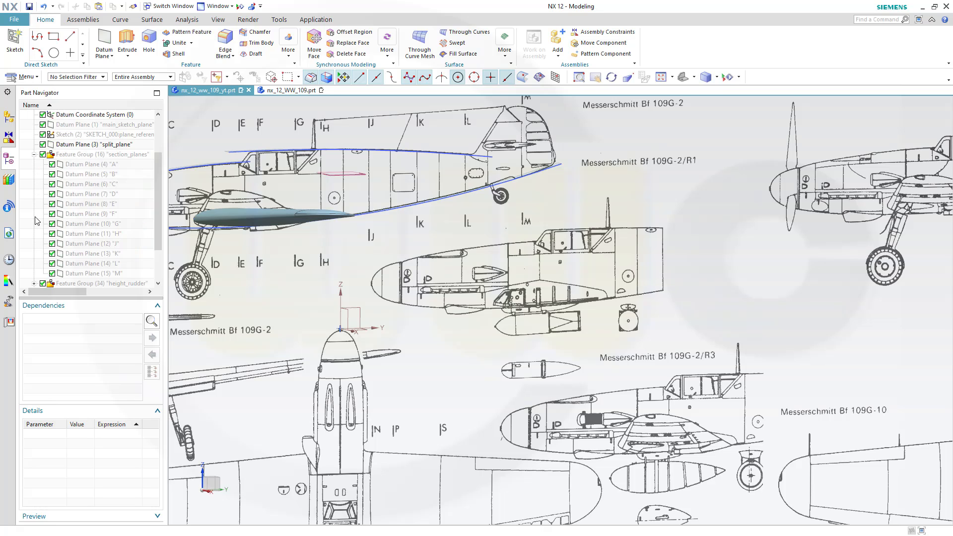
pyautogui.click(85, 234)
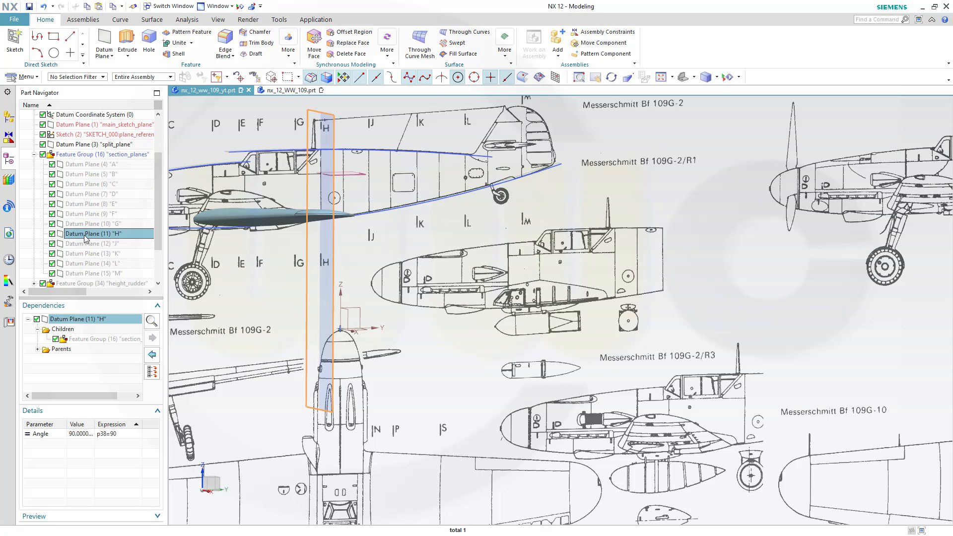
pyautogui.press('Escape')
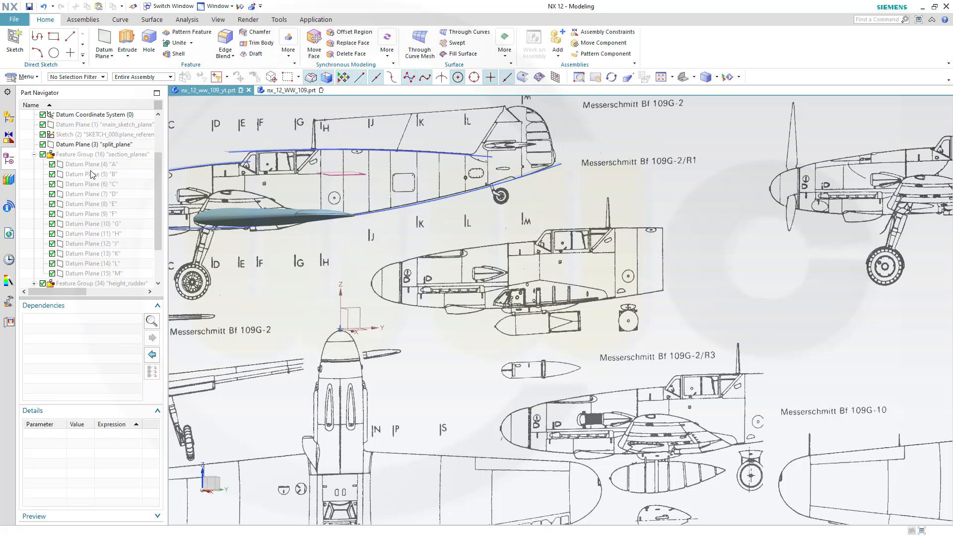
pyautogui.click(16, 42)
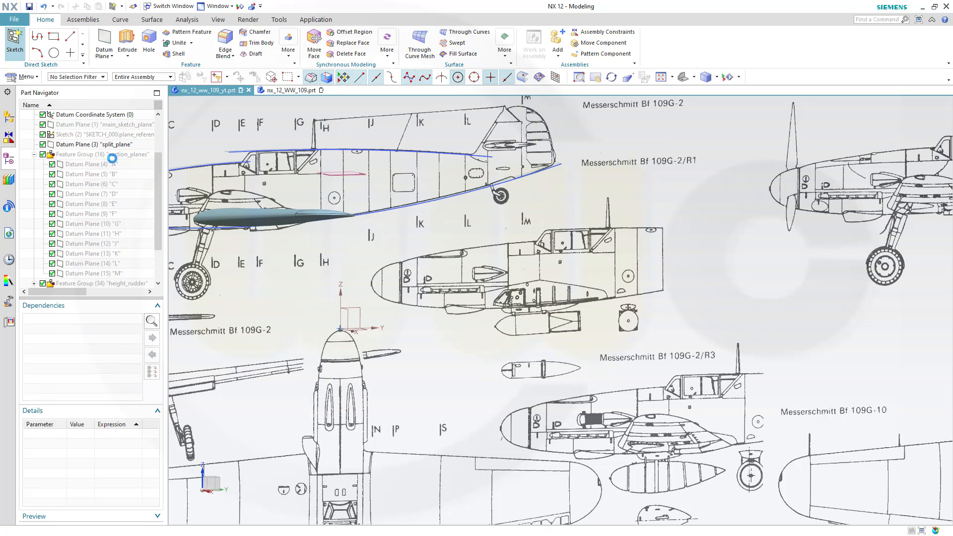
pyautogui.click(113, 233)
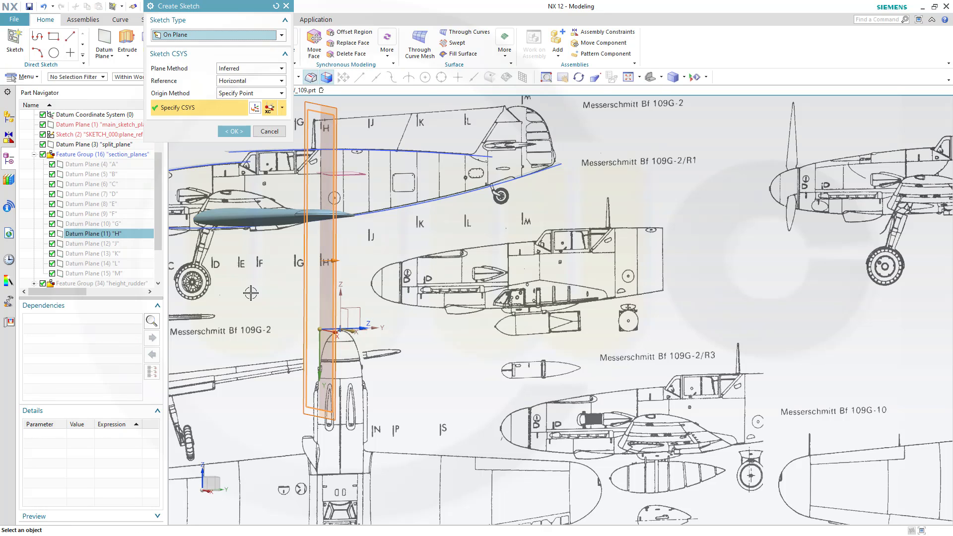
# Reverse the normal direction of the sketch on plane "H" and accept the sketch placement
pyautogui.moveTo(410, 349); pyautogui.dragTo(385, 363, button='middle')
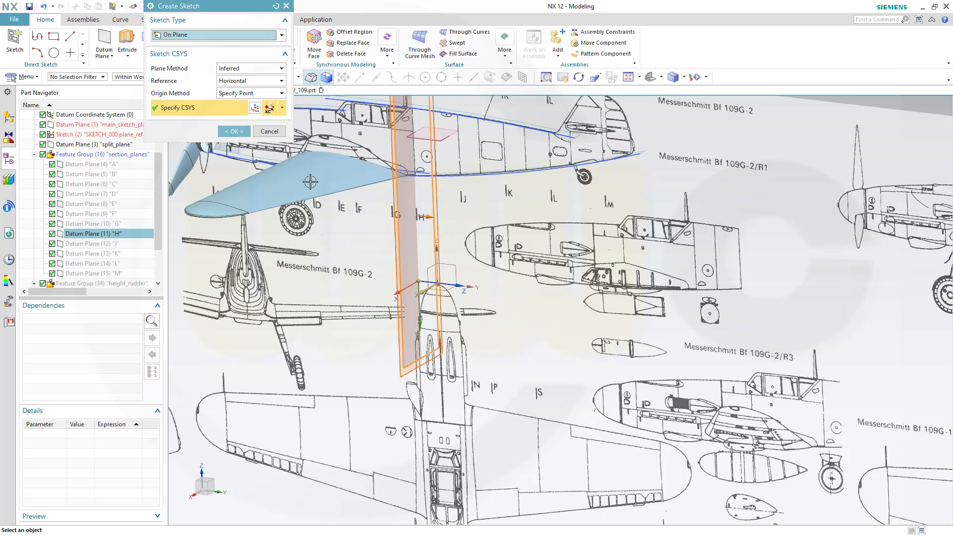
pyautogui.doubleClick(440, 217)
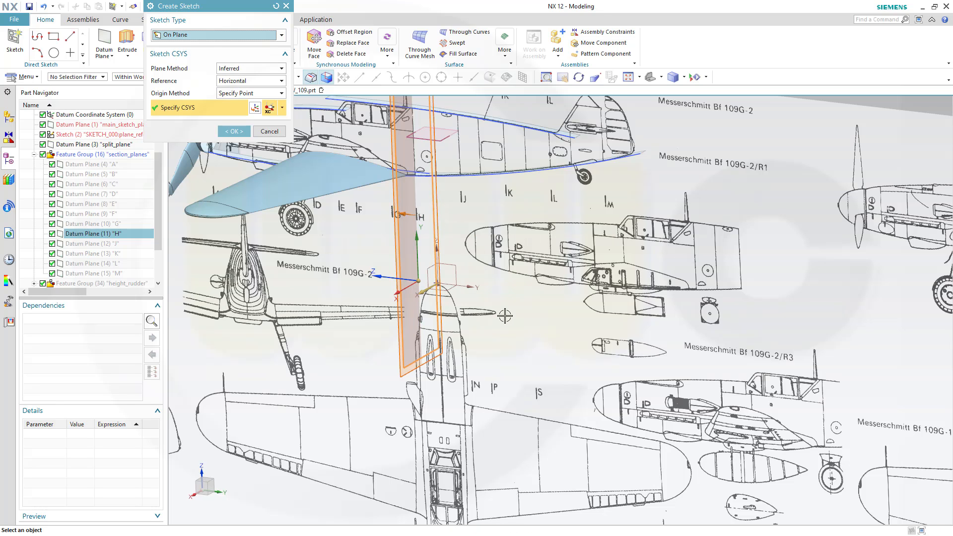
pyautogui.moveTo(504, 316); pyautogui.dragTo(566, 305, button='middle')
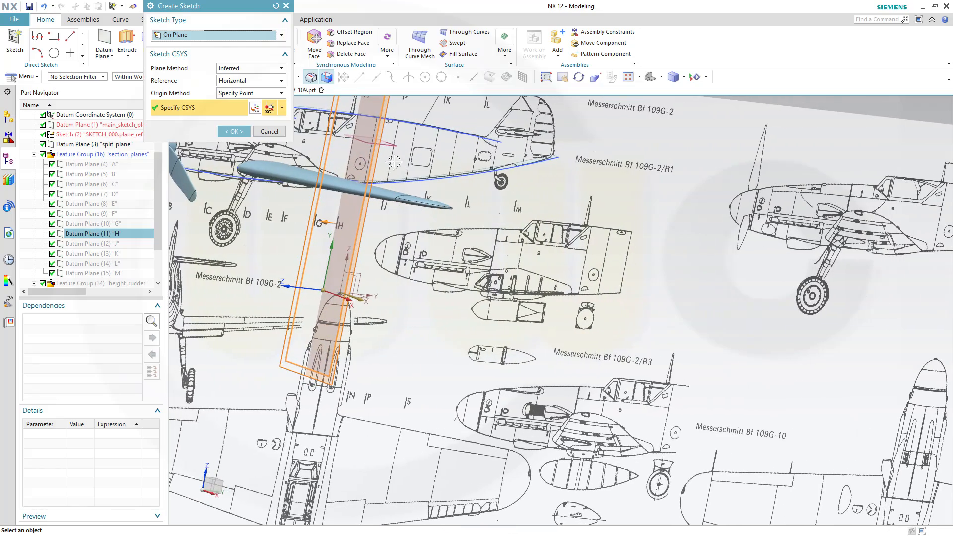
pyautogui.click(242, 133)
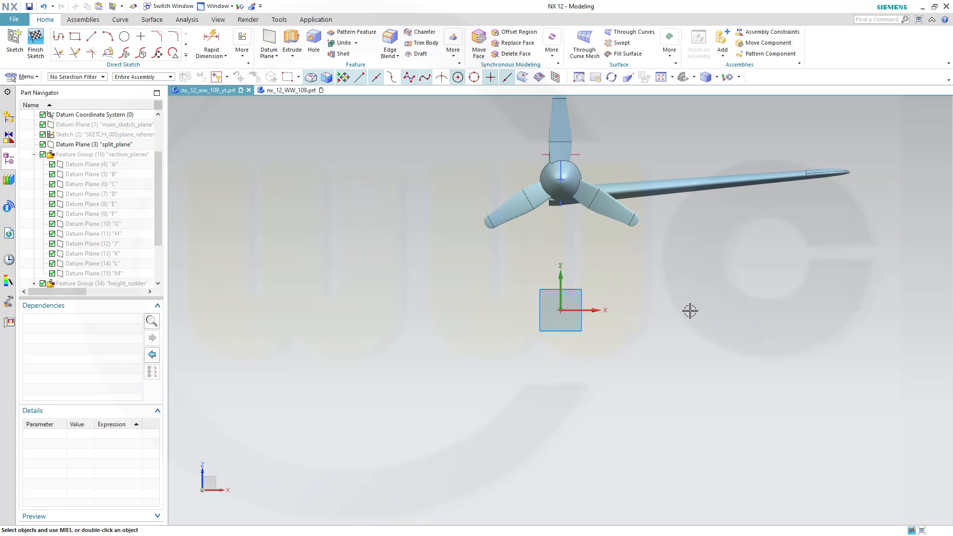
# Paste the copied section H-H curves into the new sketch on plane "H"
pyautogui.press('s')
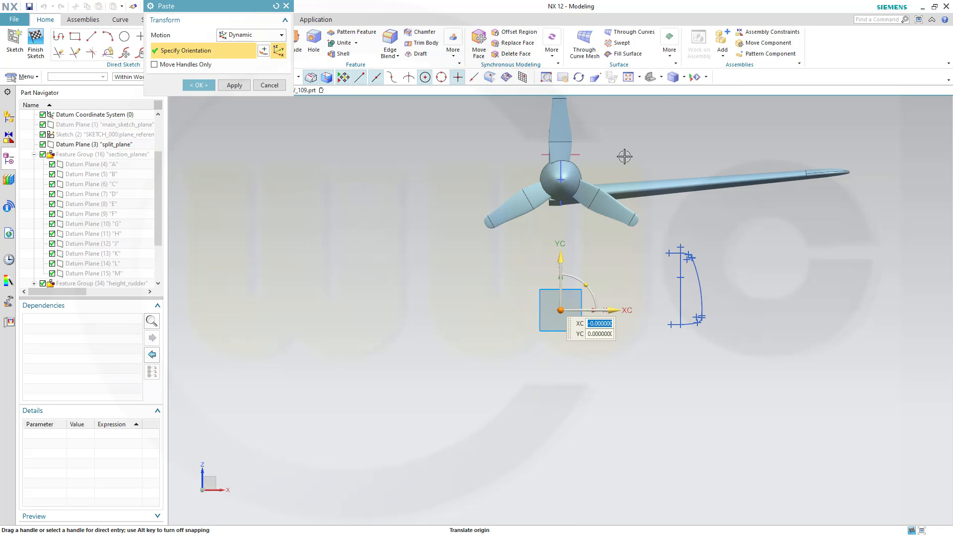
pyautogui.moveTo(626, 154)
pyautogui.keyDown('shift'); pyautogui.mouseDown(button='middle')
pyautogui.moveTo(623, 207)
pyautogui.moveTo(611, 210)
pyautogui.mouseUp(button='middle'); pyautogui.keyUp('shift')
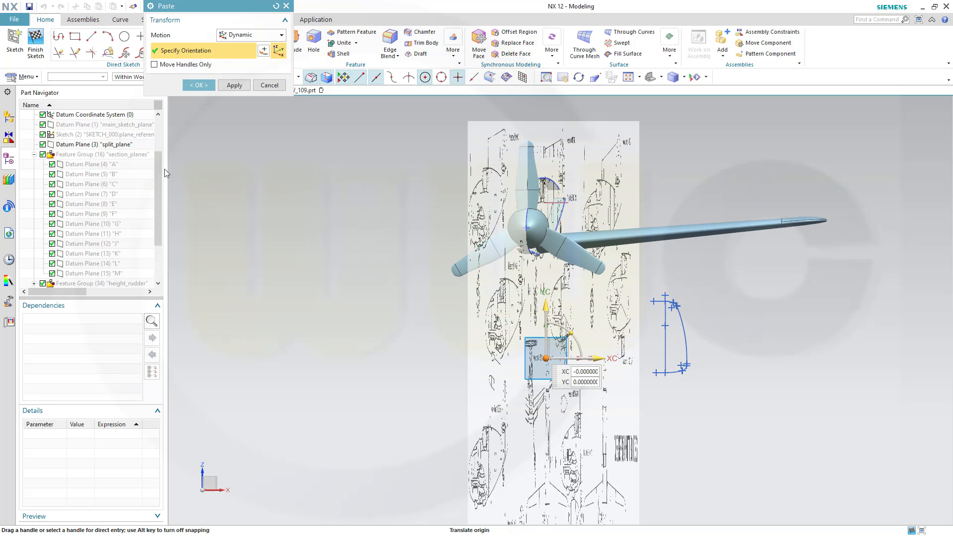
pyautogui.moveTo(159, 175); pyautogui.dragTo(173, 141)
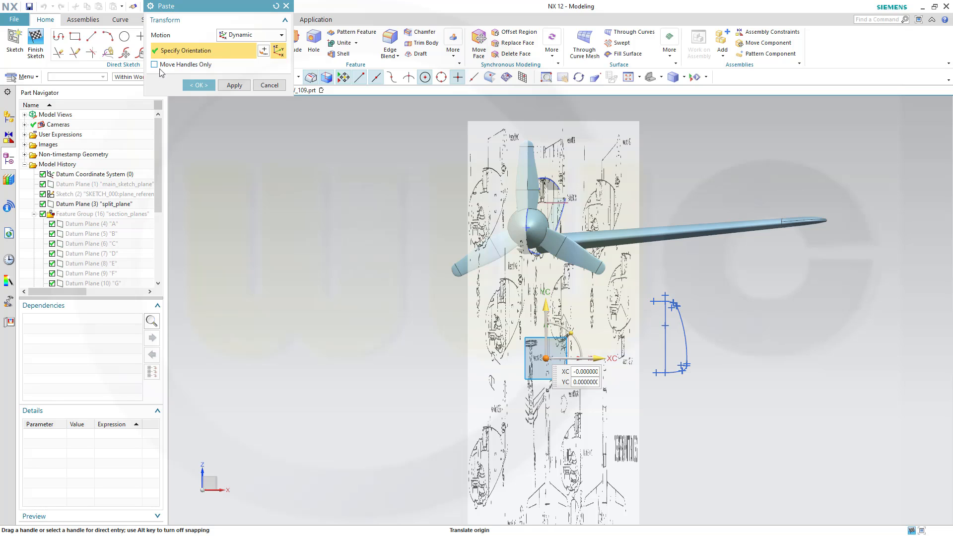
pyautogui.moveTo(209, 7); pyautogui.dragTo(216, 127)
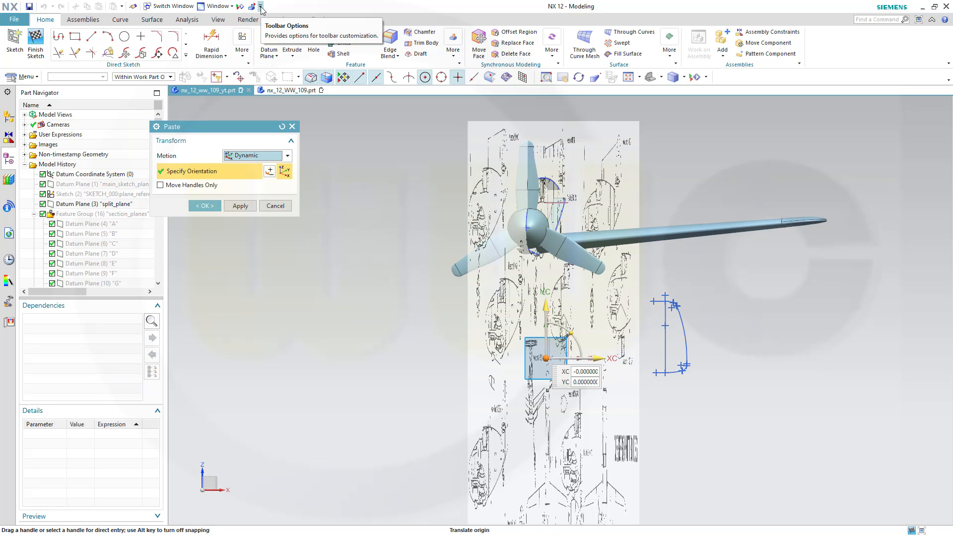
# Hide all blueprint images using Show and Hide
pyautogui.click(239, 6)
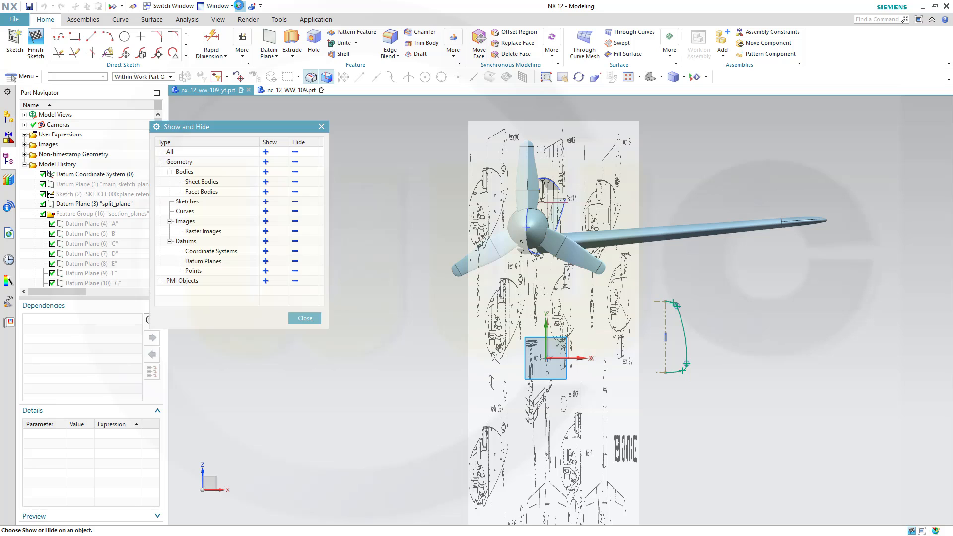
pyautogui.click(296, 222)
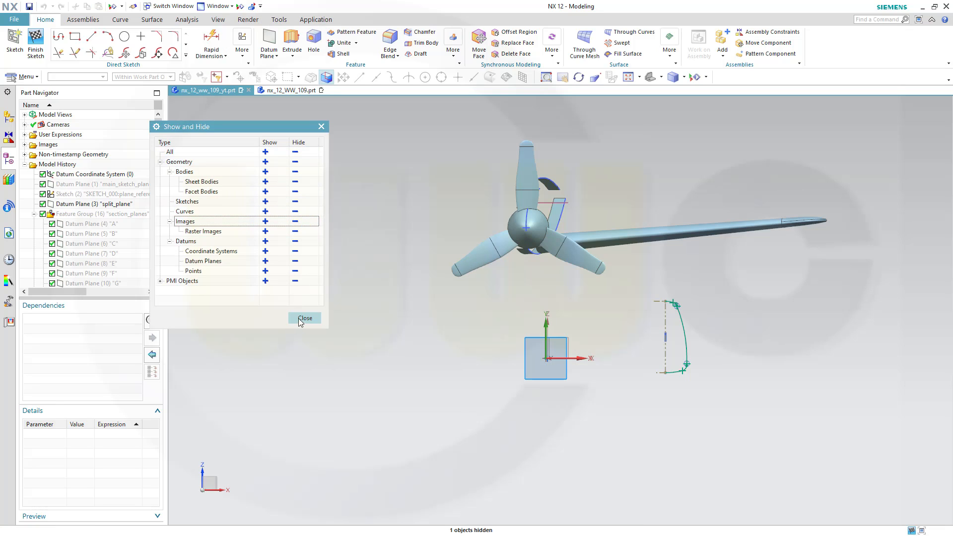
pyautogui.click(303, 318)
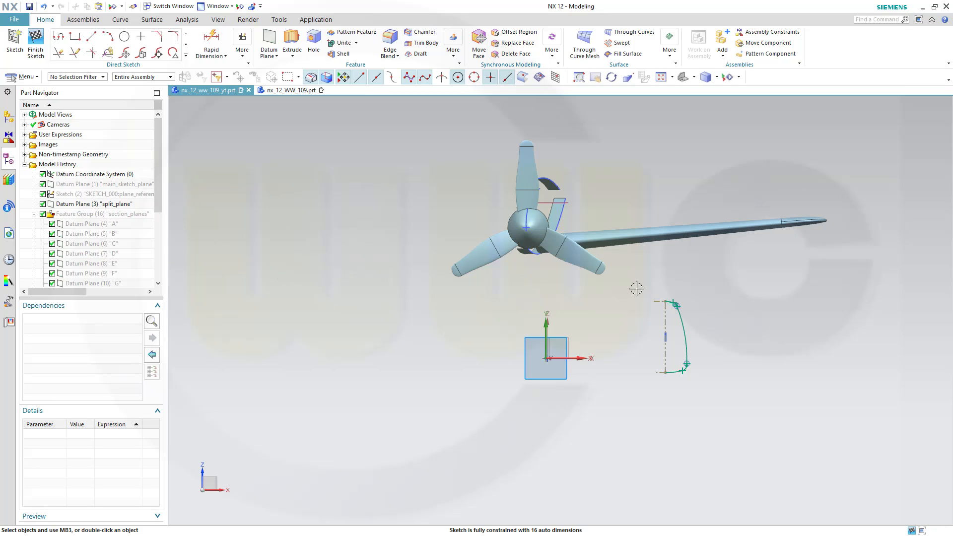
# Move all pasted section H-H curves up beside the main body boundary surfaces with Move Curve and dynamic motion
pyautogui.moveTo(636, 288)
pyautogui.mouseDown()
pyautogui.moveTo(645, 350)
pyautogui.moveTo(717, 400)
pyautogui.mouseUp()
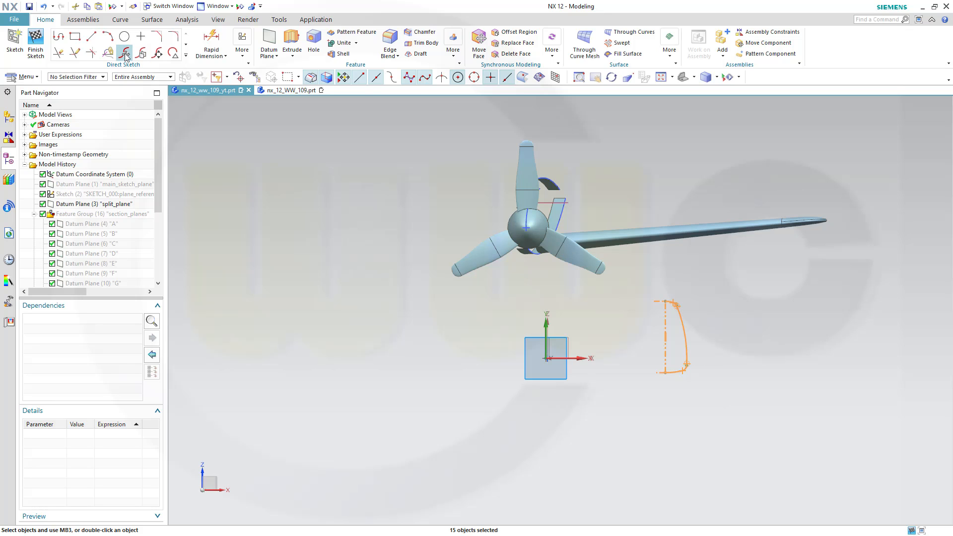
pyautogui.click(125, 53)
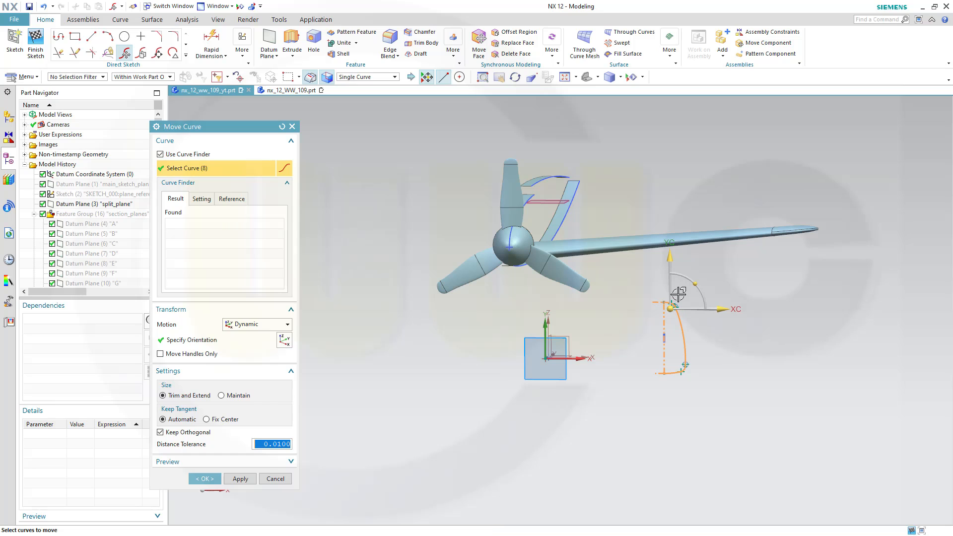
pyautogui.moveTo(666, 308)
pyautogui.mouseDown()
pyautogui.moveTo(660, 256)
pyautogui.moveTo(586, 179)
pyautogui.moveTo(576, 184)
pyautogui.moveTo(587, 180)
pyautogui.mouseUp()
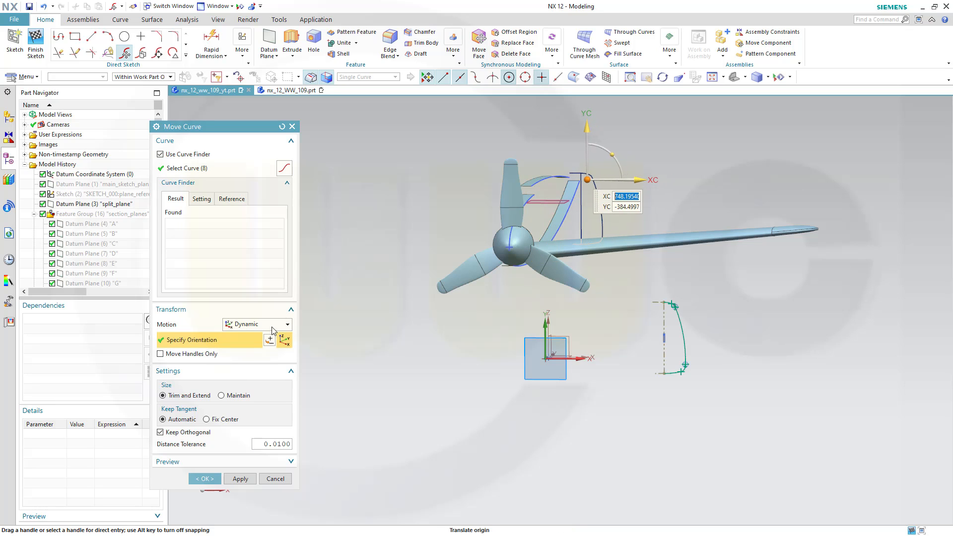
pyautogui.click(239, 479)
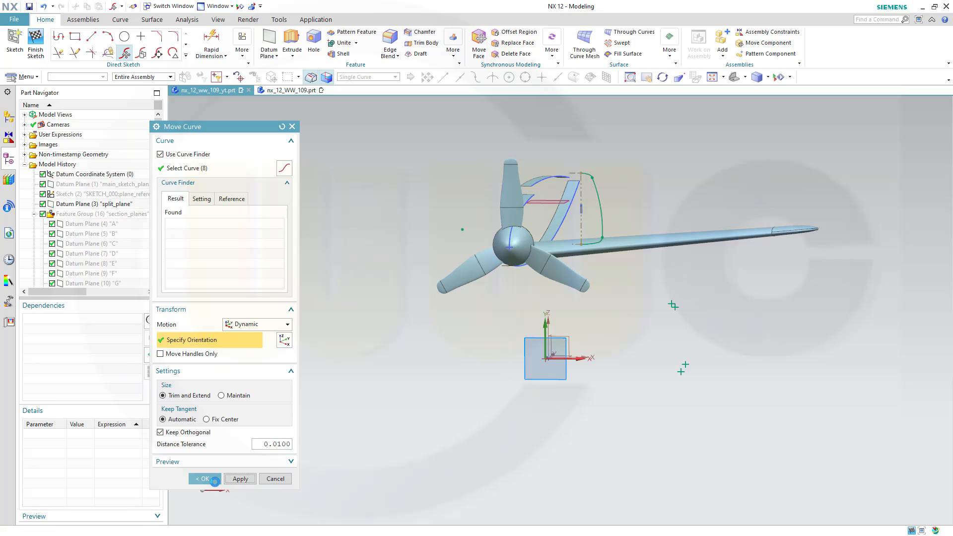
pyautogui.click(276, 479)
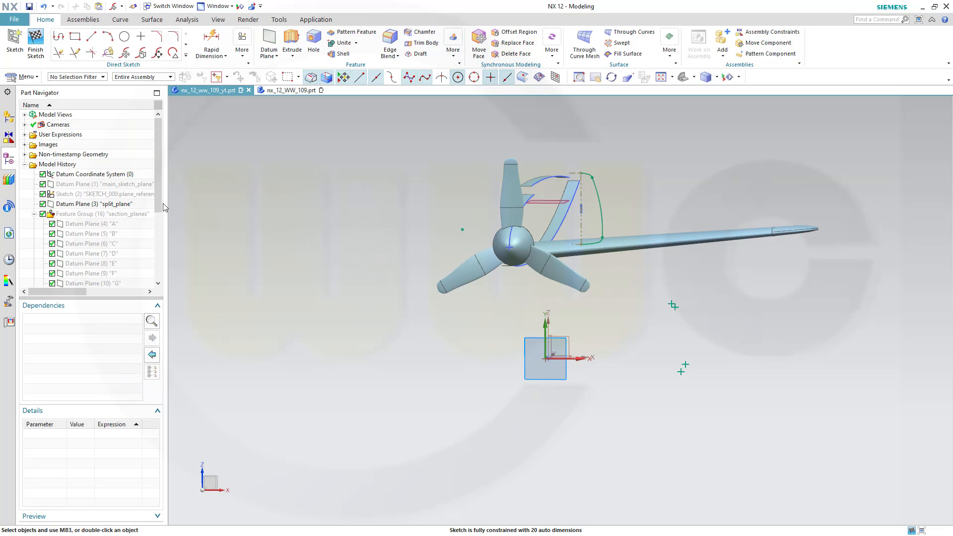
# Hide the wing_planes and propeller feature groups
pyautogui.moveTo(157, 201)
pyautogui.mouseDown()
pyautogui.moveTo(146, 280)
pyautogui.moveTo(134, 274)
pyautogui.mouseUp()
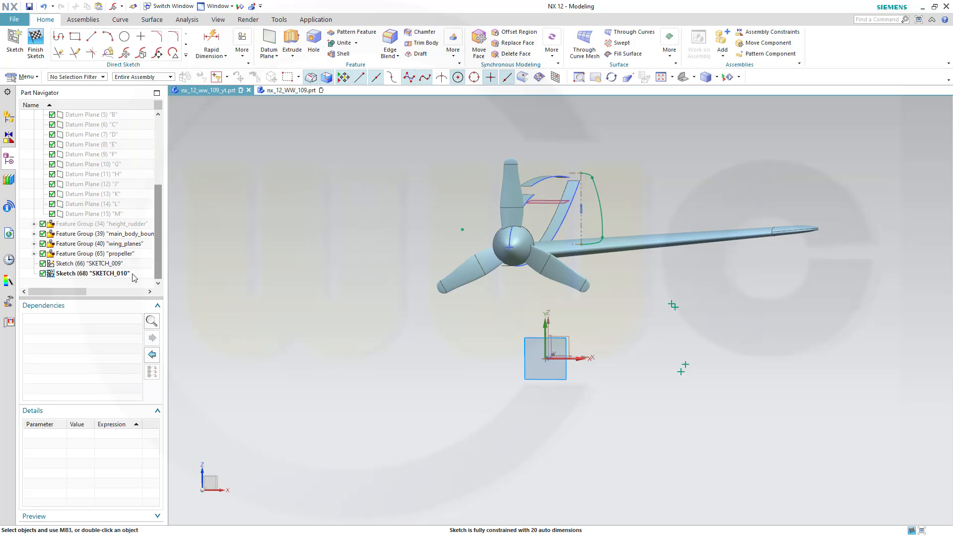
pyautogui.rightClick(68, 246)
pyautogui.click(94, 217)
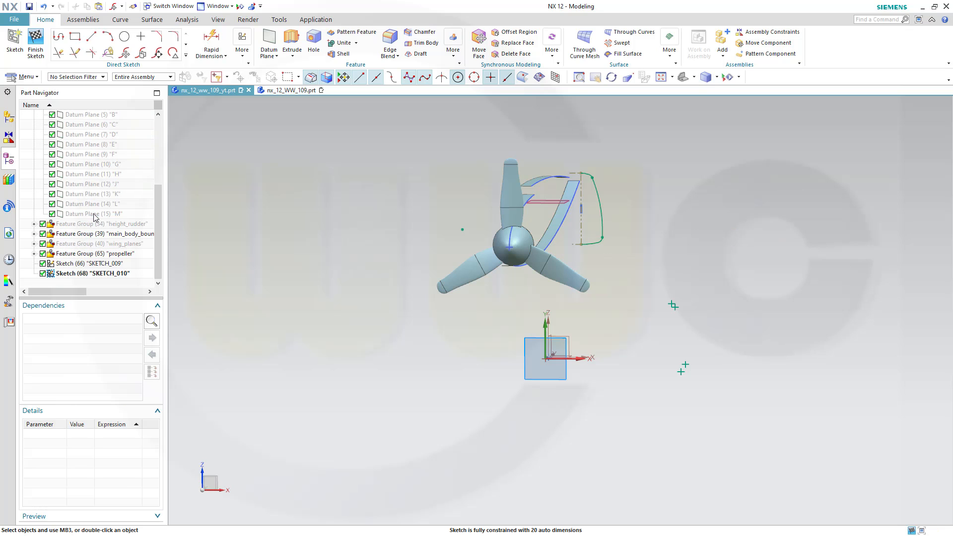
pyautogui.rightClick(96, 254)
pyautogui.click(120, 201)
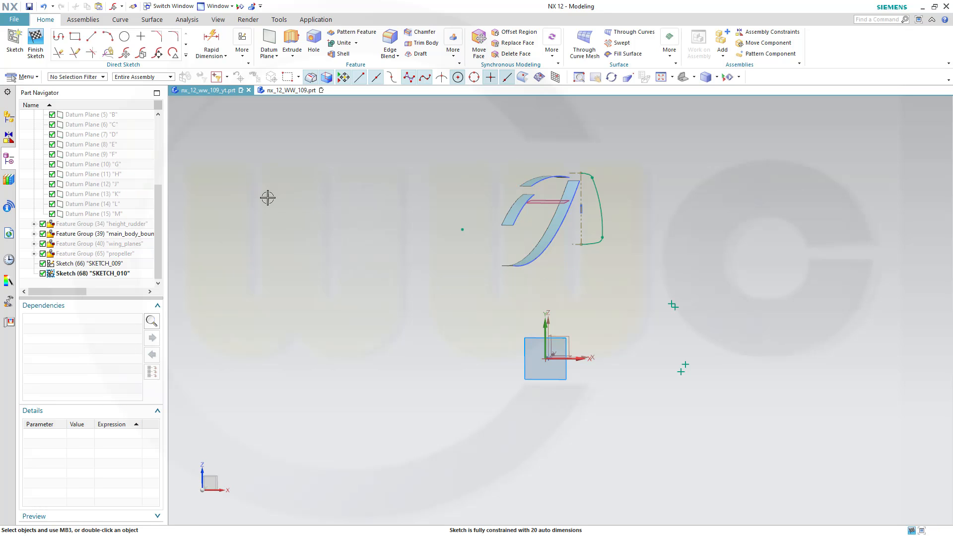
# Create associative intersection points where the upper and lower main body boundary curves cross the sketch plane
pyautogui.moveTo(427, 202)
pyautogui.mouseDown(button='middle')
pyautogui.moveTo(451, 209)
pyautogui.moveTo(450, 200)
pyautogui.moveTo(428, 208)
pyautogui.mouseUp(button='middle')
pyautogui.scroll(1, 645, 159)
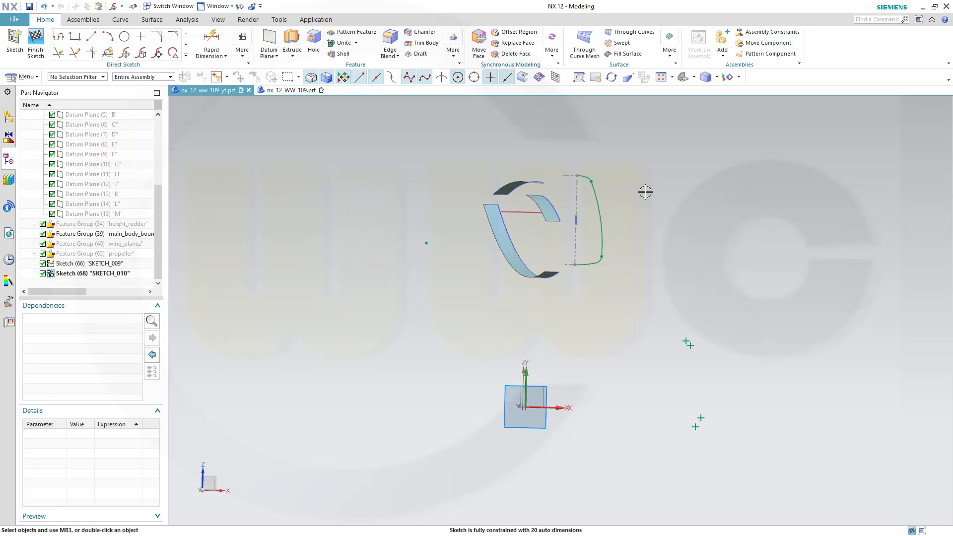
pyautogui.rightClick(645, 191)
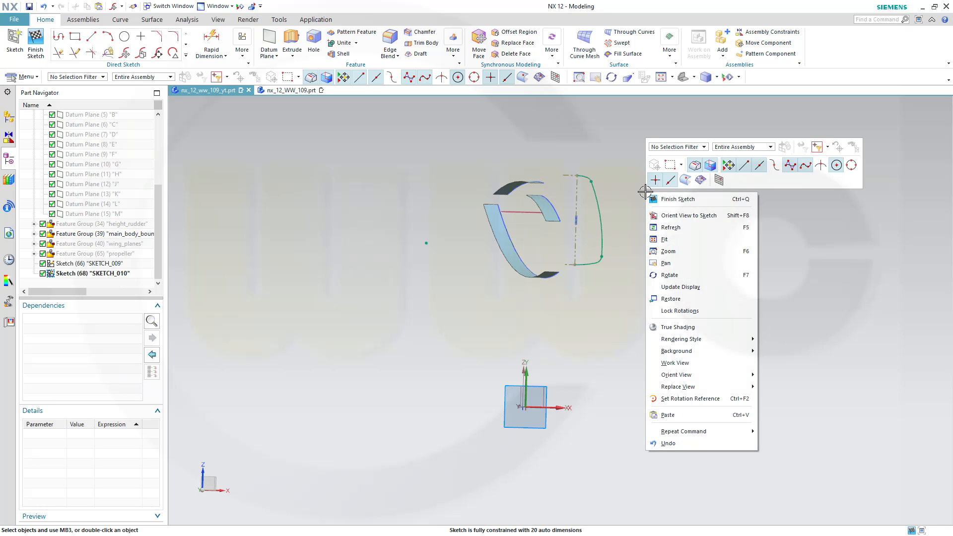
pyautogui.click(671, 213)
pyautogui.keyDown('shift'); pyautogui.moveTo(585, 195); pyautogui.dragTo(589, 259, button='middle'); pyautogui.keyUp('shift')
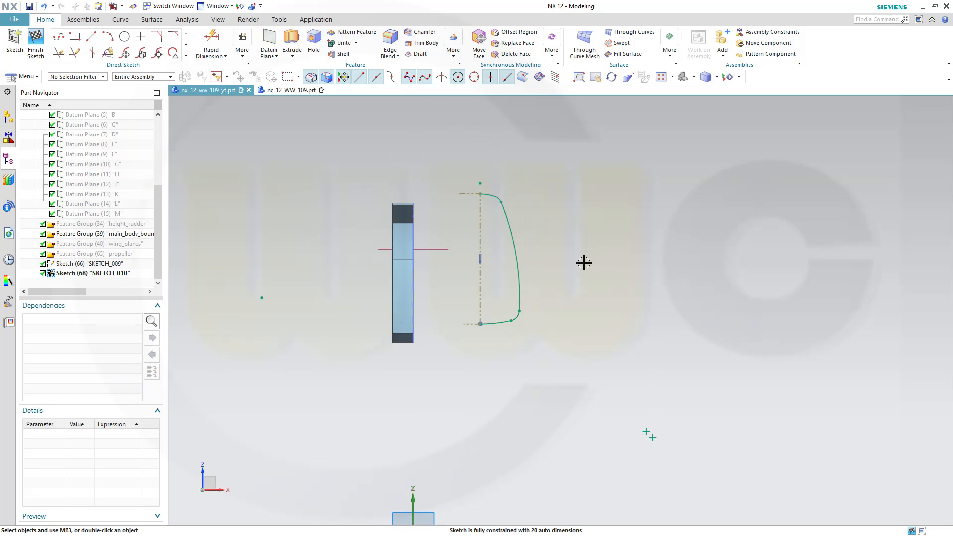
pyautogui.moveTo(451, 246); pyautogui.dragTo(447, 248, button='middle')
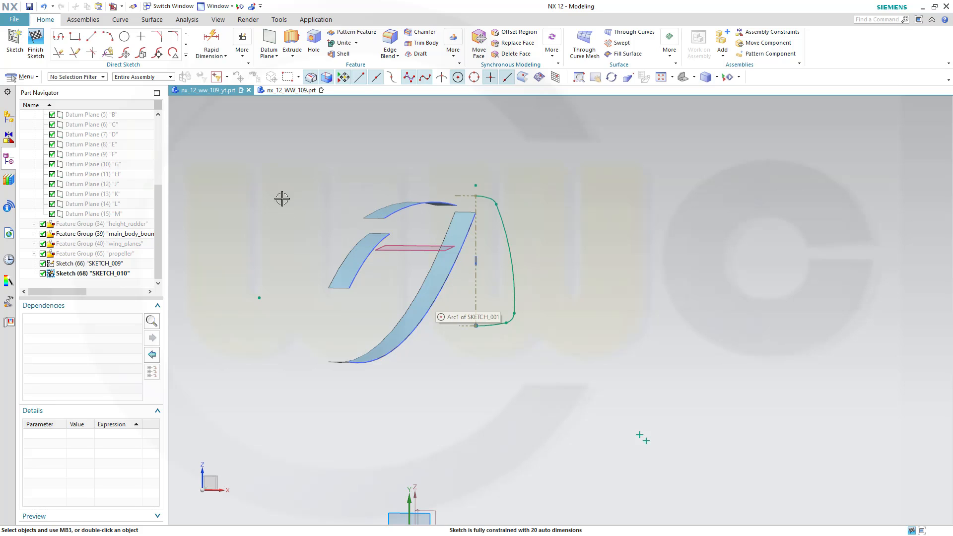
pyautogui.click(186, 56)
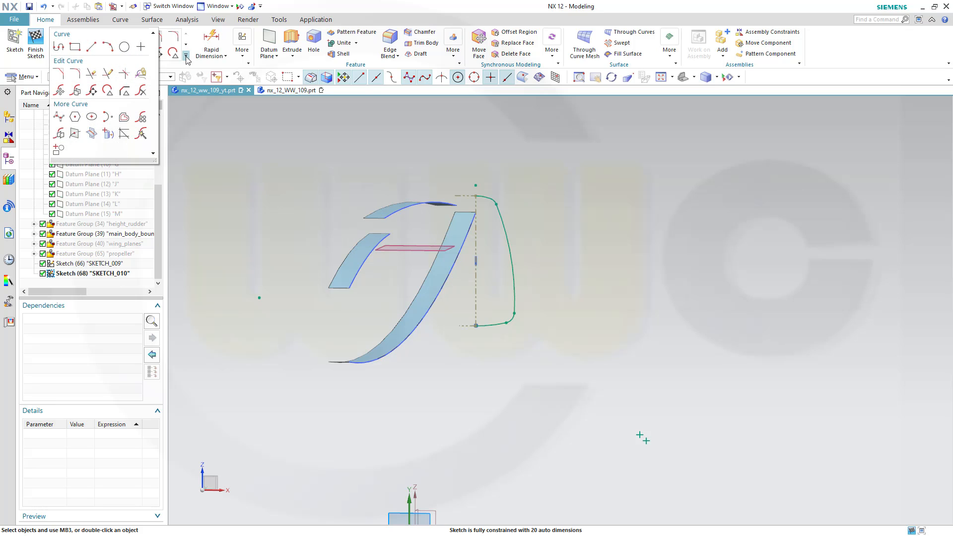
pyautogui.click(75, 133)
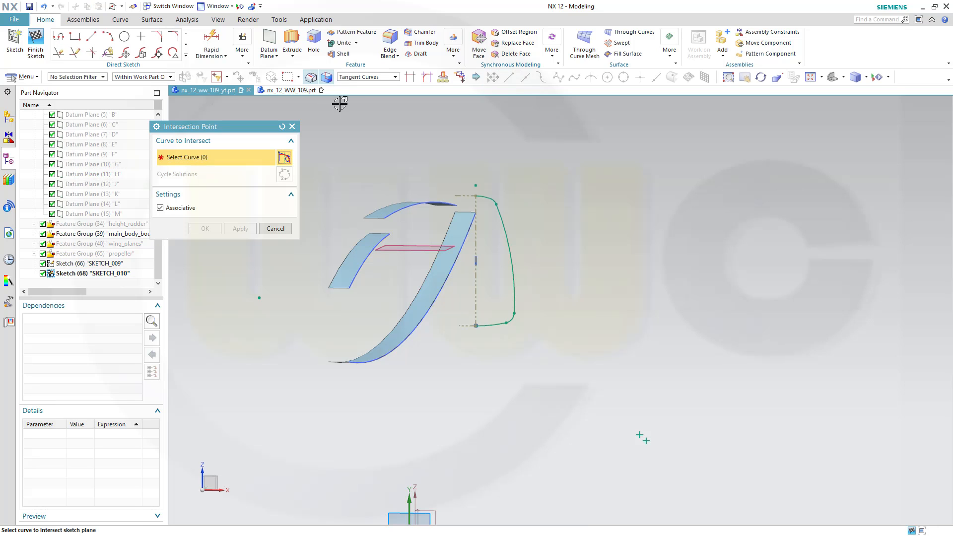
pyautogui.click(409, 205)
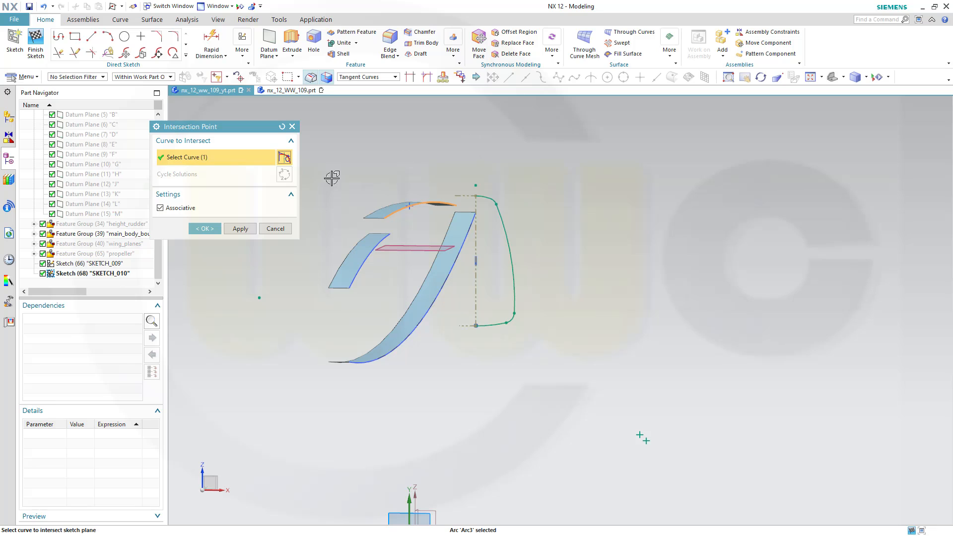
pyautogui.click(240, 229)
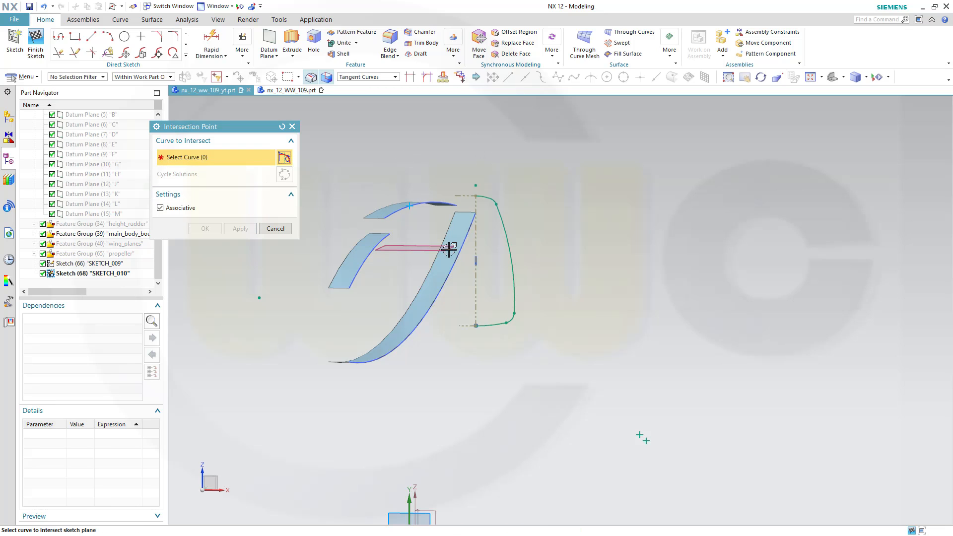
pyautogui.click(443, 276)
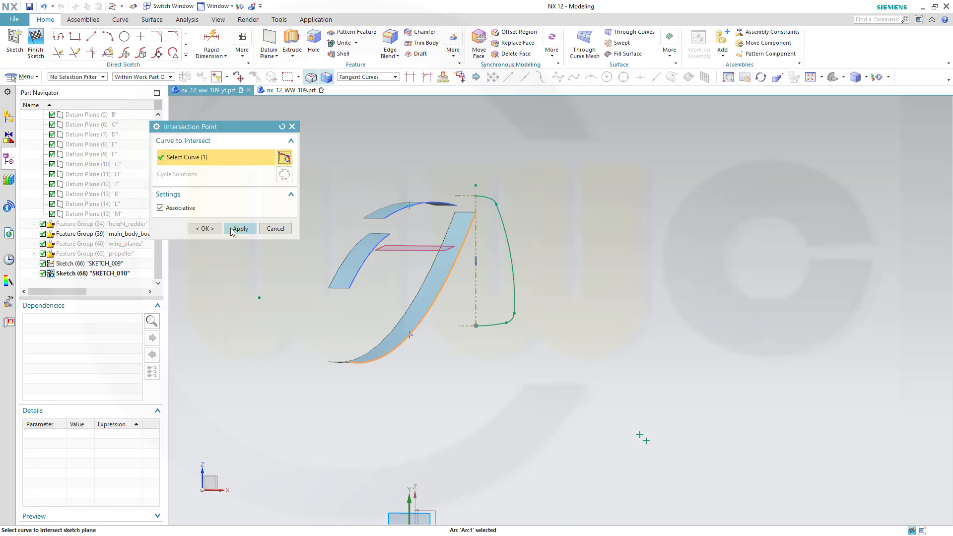
pyautogui.click(204, 228)
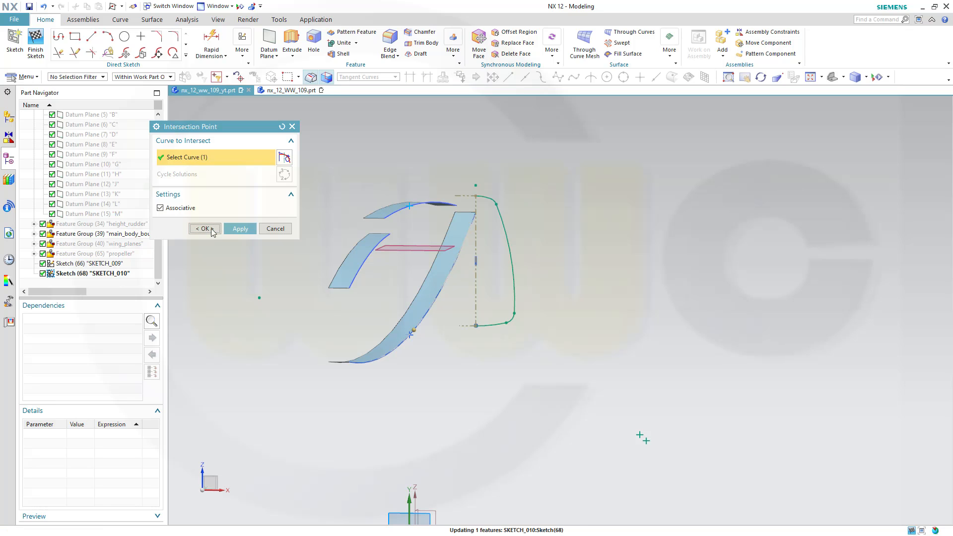
# Hide the main_body_boundary_surfaces feature group
pyautogui.moveTo(297, 195); pyautogui.dragTo(298, 194, button='middle')
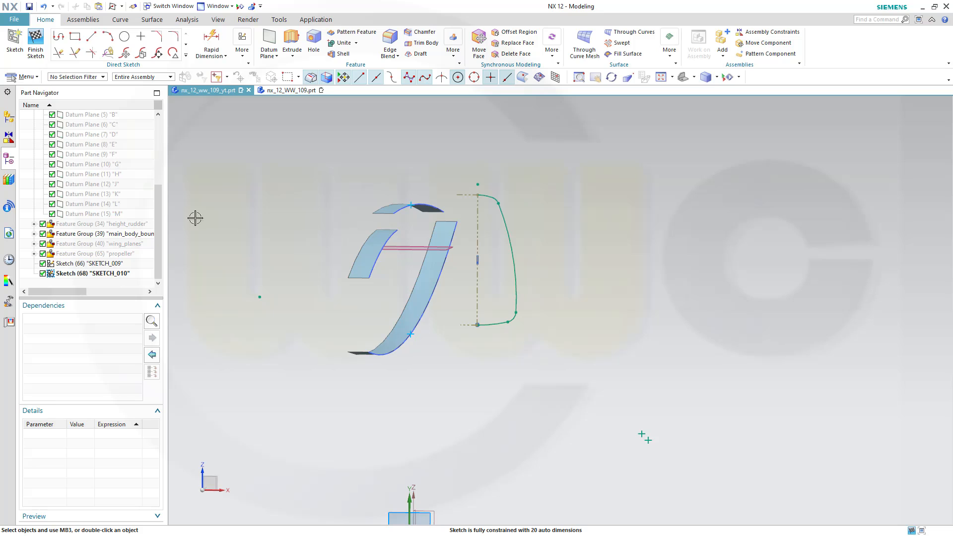
pyautogui.moveTo(159, 206)
pyautogui.mouseDown()
pyautogui.moveTo(169, 155)
pyautogui.moveTo(169, 218)
pyautogui.mouseUp()
pyautogui.click(78, 236)
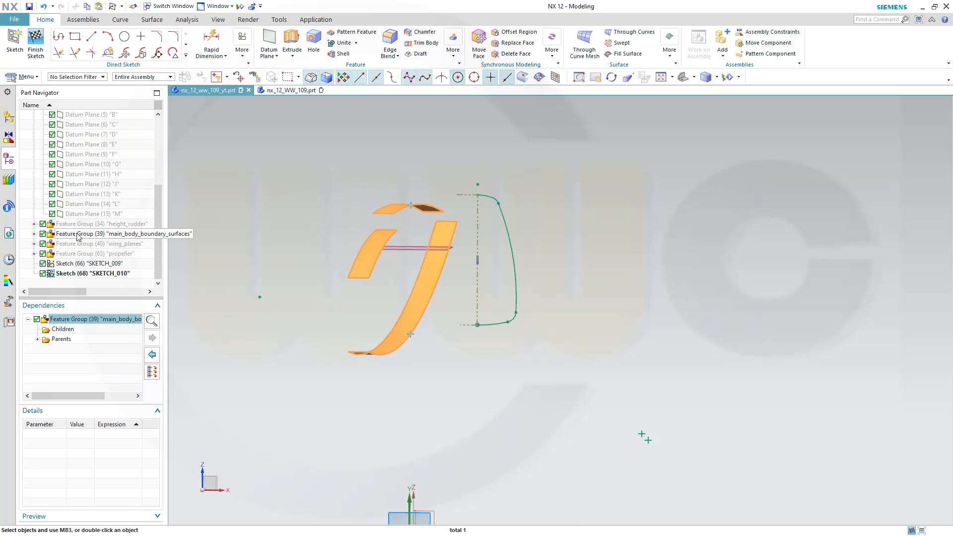
pyautogui.rightClick(78, 236)
pyautogui.click(91, 222)
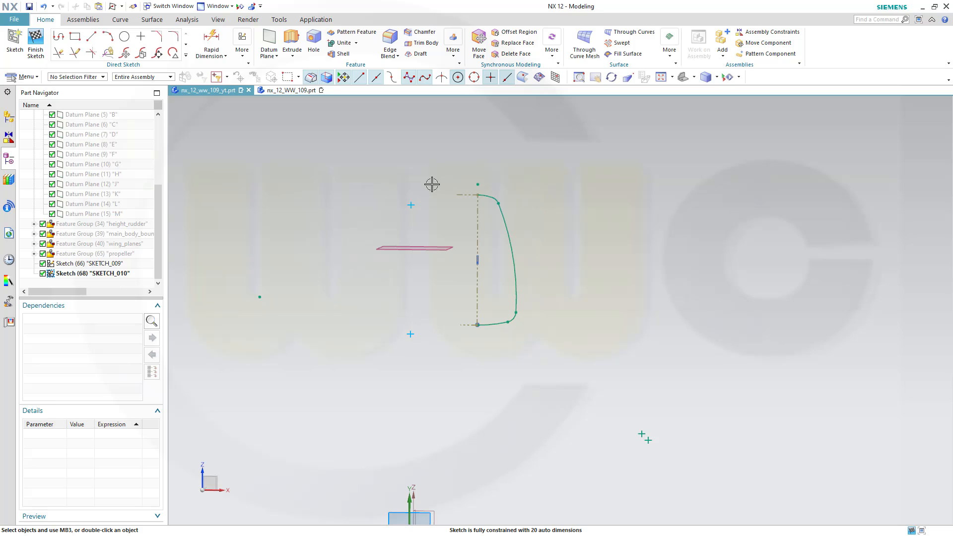
# Move all section H-H curves point to point, from the lower end of the vertical centerline to the lower intersection point
pyautogui.click(127, 56)
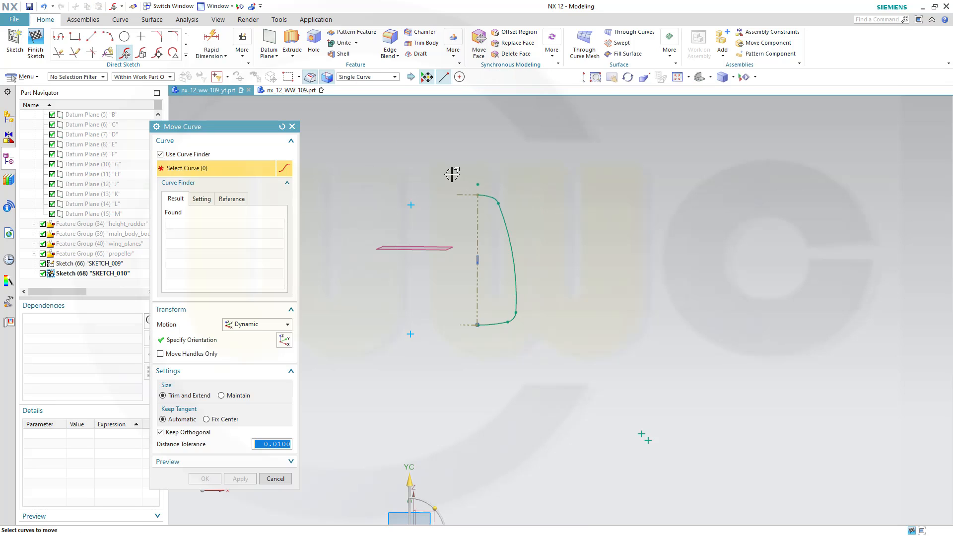
pyautogui.moveTo(450, 172); pyautogui.dragTo(551, 348)
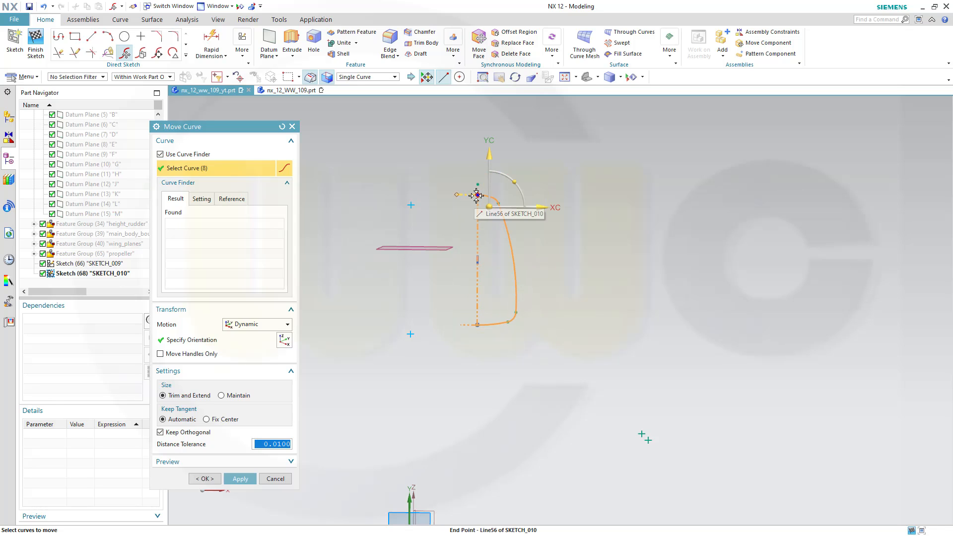
pyautogui.click(287, 324)
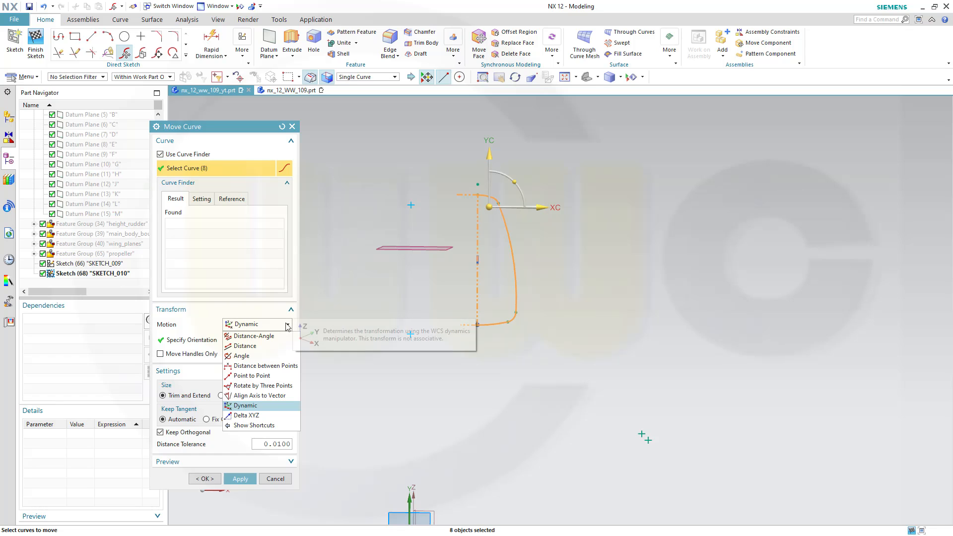
pyautogui.click(251, 375)
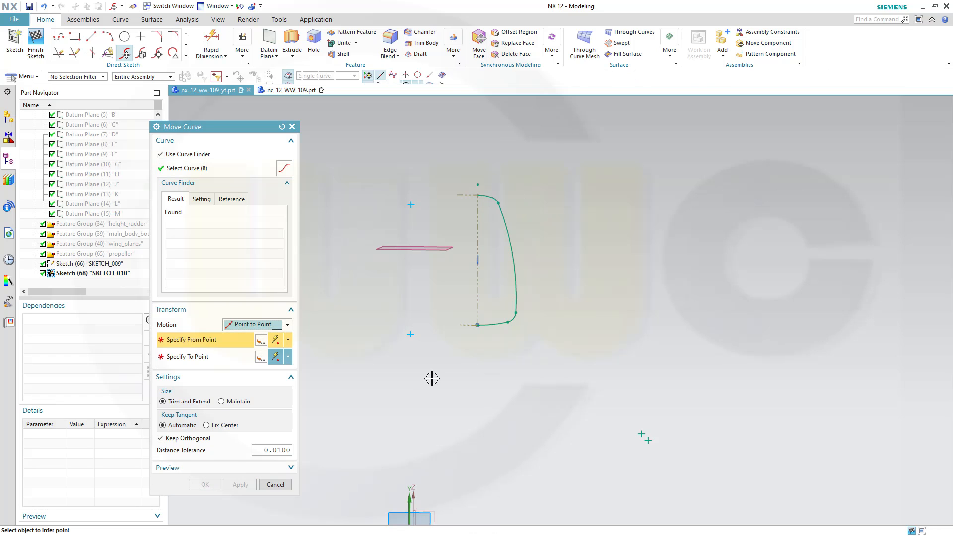
pyautogui.click(476, 325)
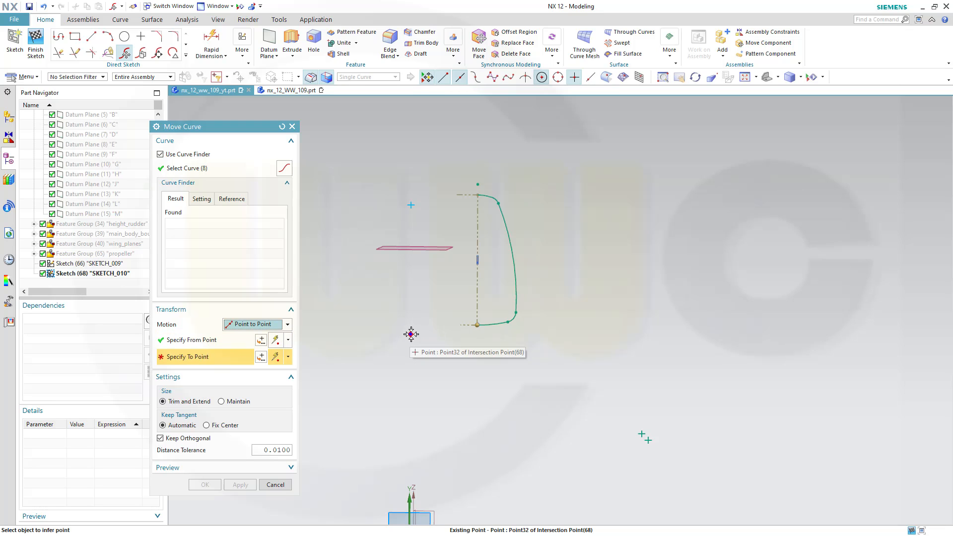
pyautogui.click(411, 334)
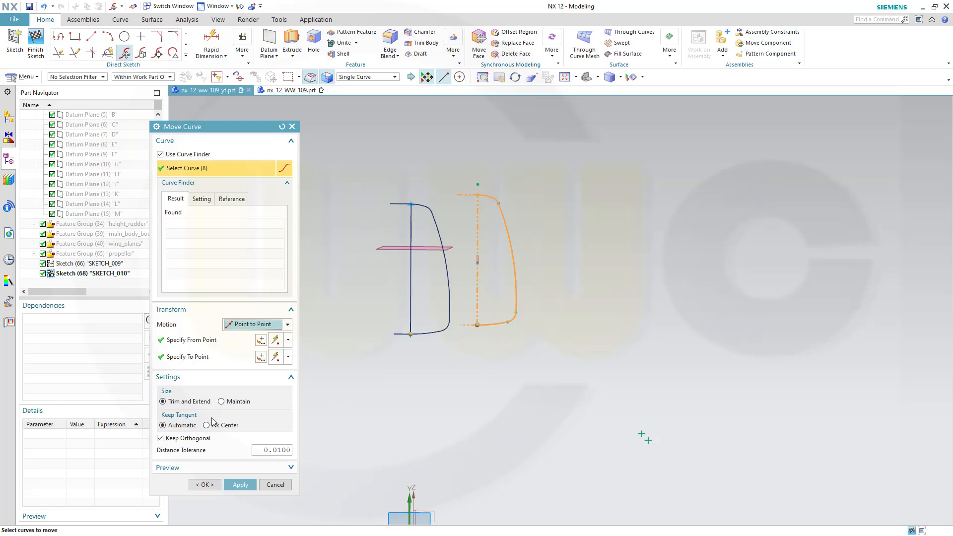
pyautogui.click(205, 484)
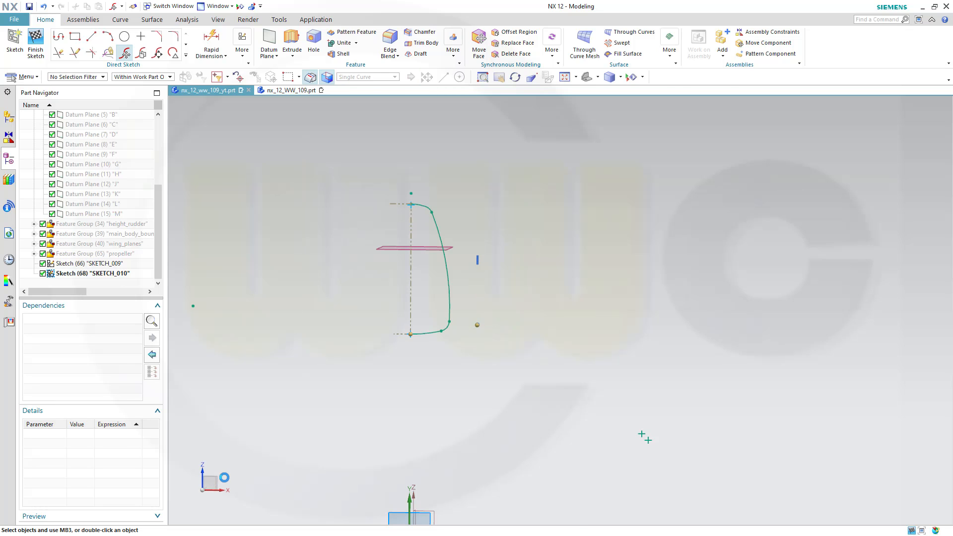
# Make the upper end of the section H-H profile coincident with the upper intersection point
pyautogui.scroll(1, 313, 287)
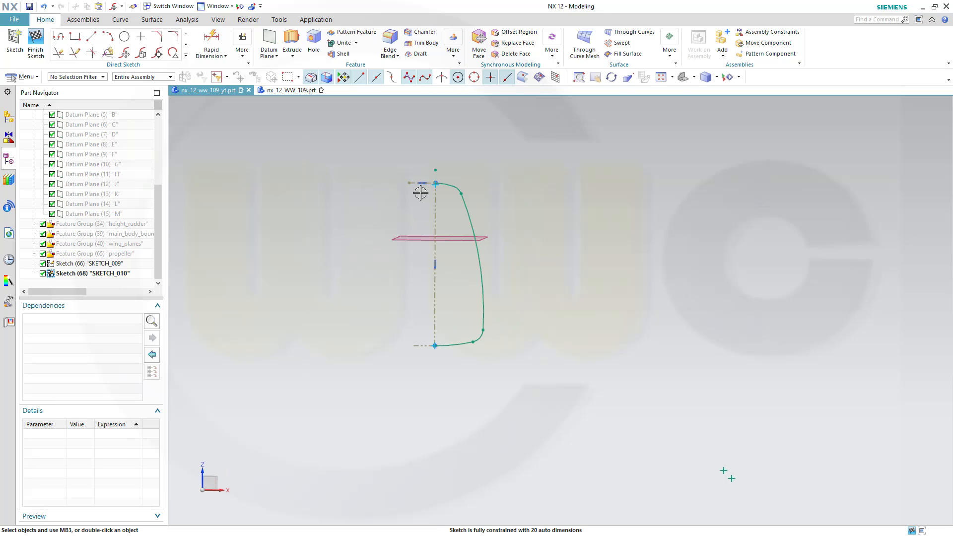
pyautogui.scroll(2, 397, 219)
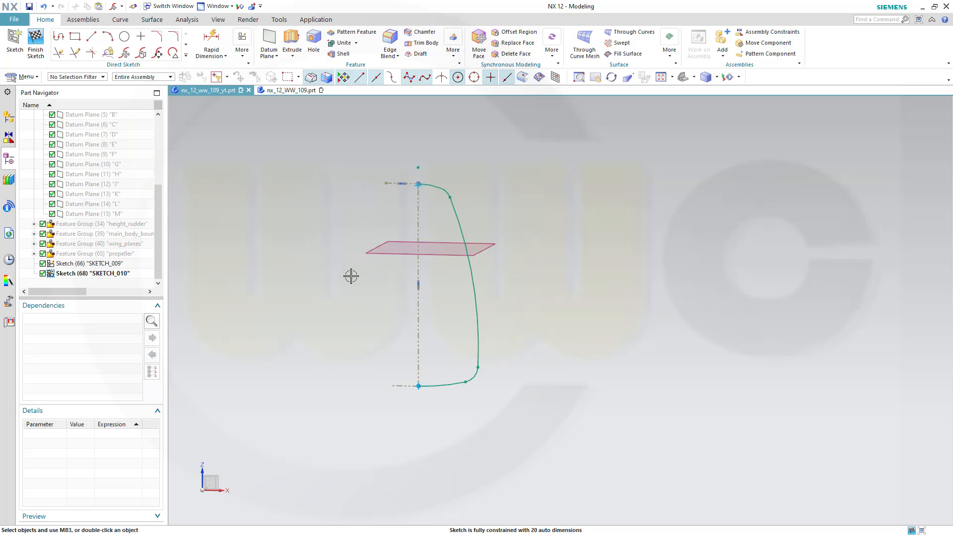
pyautogui.scroll(2, 398, 202)
pyautogui.scroll(1, 499, 201)
pyautogui.scroll(2, 543, 249)
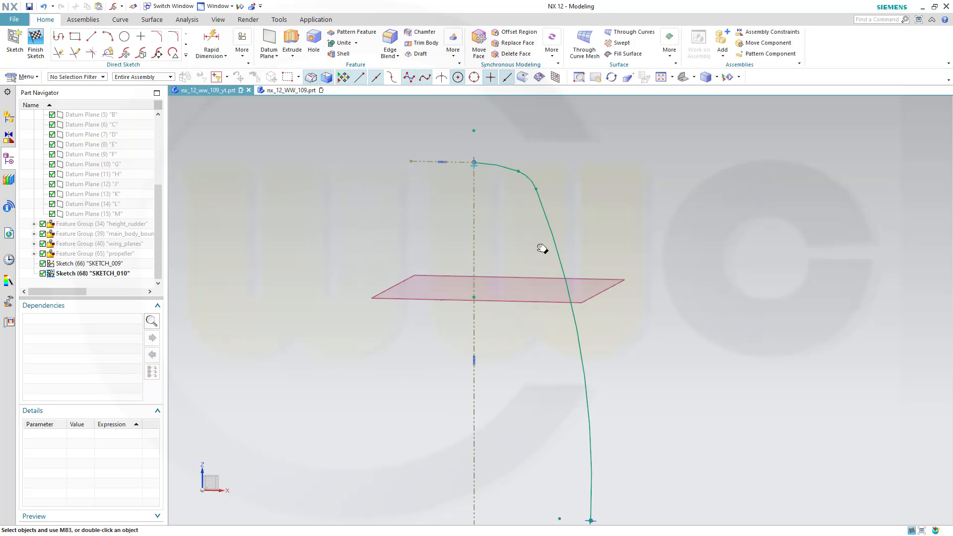
pyautogui.scroll(1, 525, 262)
pyautogui.scroll(1, 513, 211)
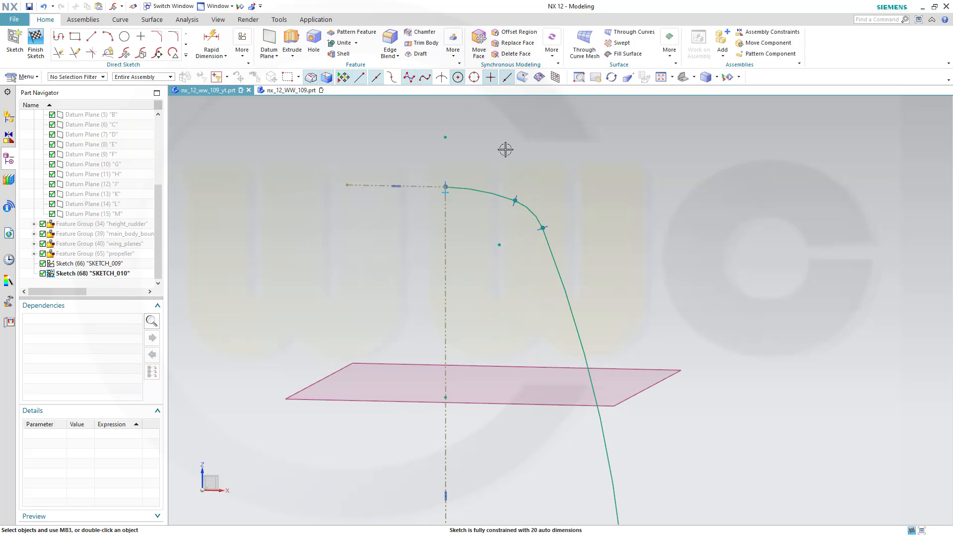
pyautogui.scroll(1, 458, 210)
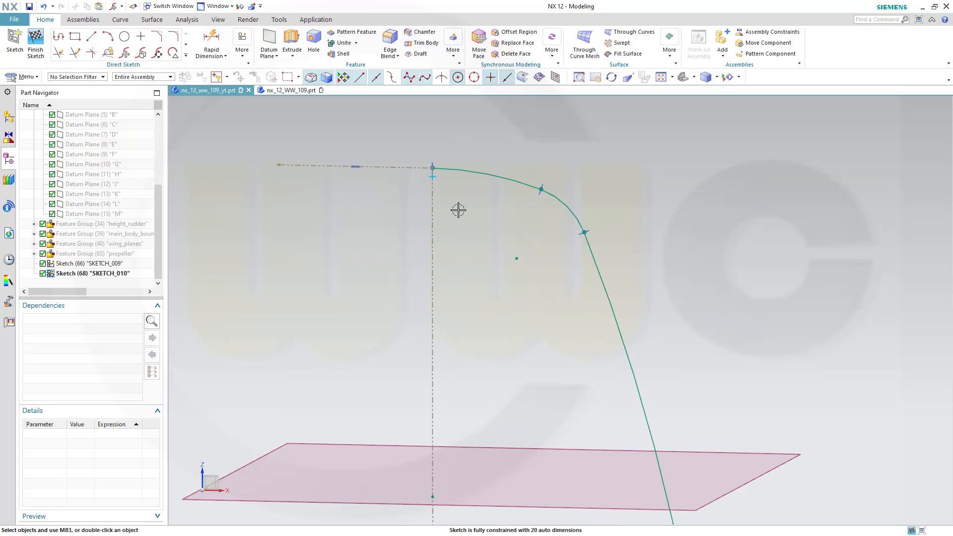
pyautogui.click(432, 177)
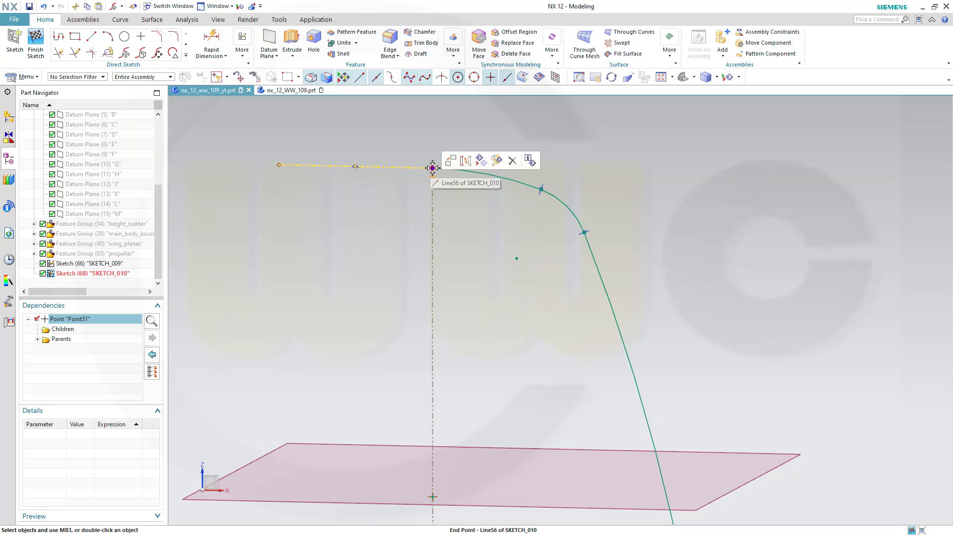
pyautogui.click(432, 168)
pyautogui.click(453, 153)
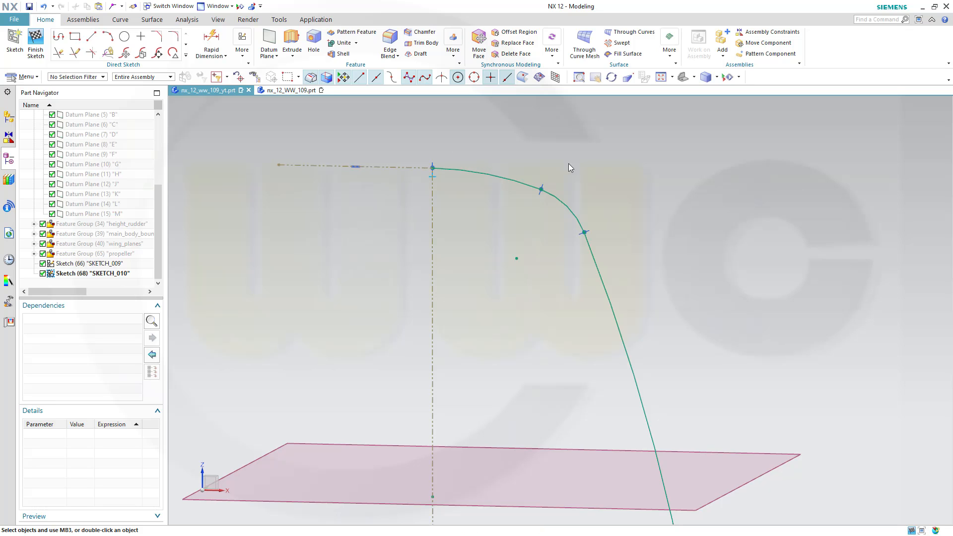
# Make the lower end of the section H-H profile coincident with the lower intersection point, and finish the sketch
pyautogui.scroll(-1, 546, 302)
pyautogui.scroll(-2, 550, 313)
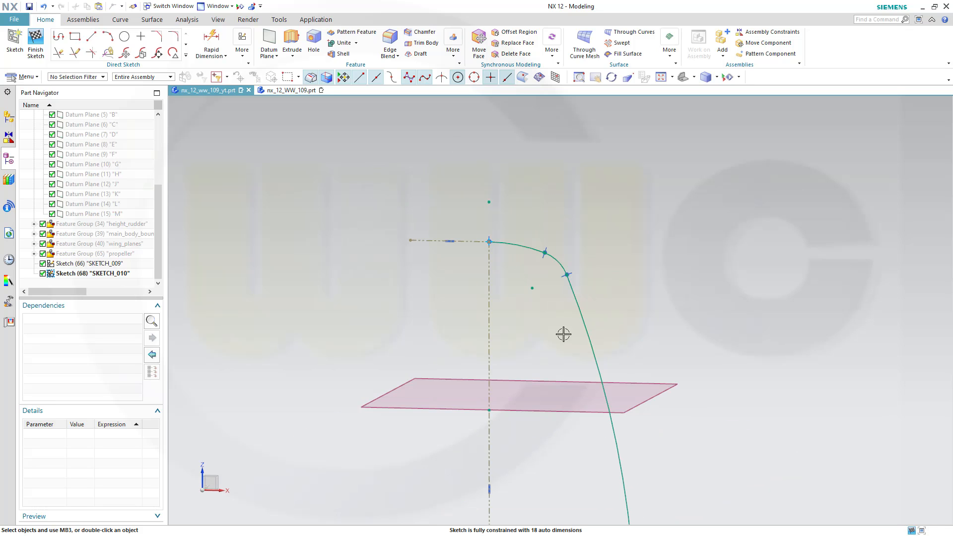
pyautogui.moveTo(719, 445); pyautogui.dragTo(802, 162, button='middle')
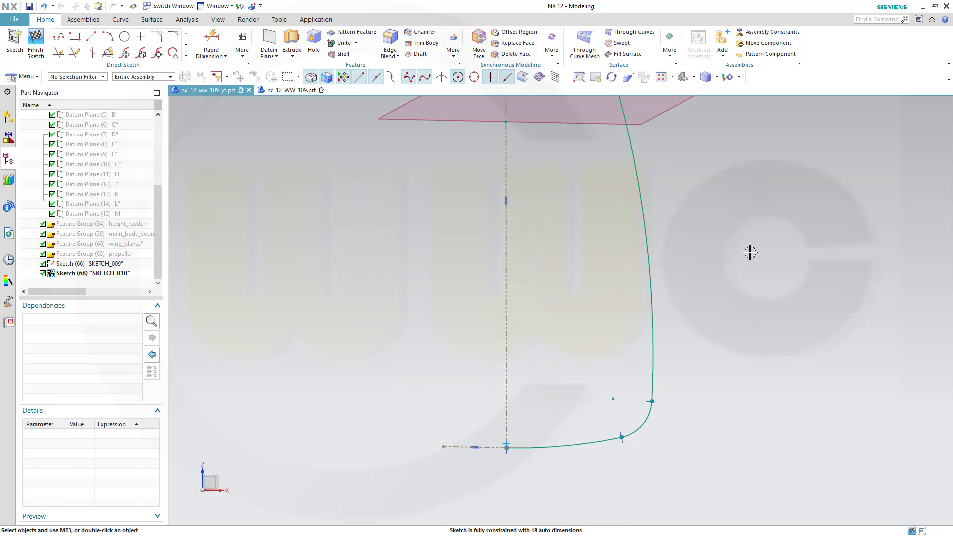
pyautogui.scroll(-1, 739, 261)
pyautogui.scroll(1, 576, 434)
pyautogui.scroll(1, 542, 417)
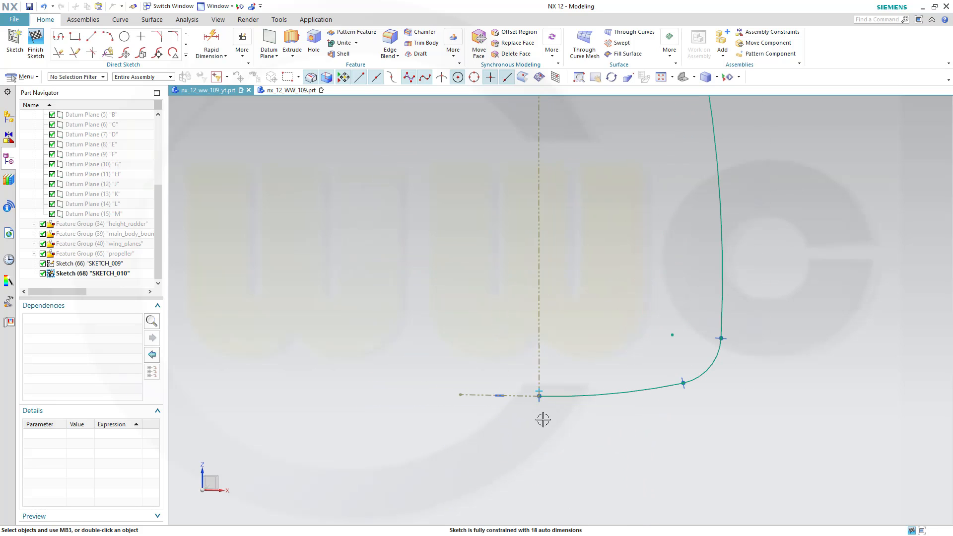
pyautogui.scroll(3, 528, 404)
pyautogui.scroll(2, 529, 404)
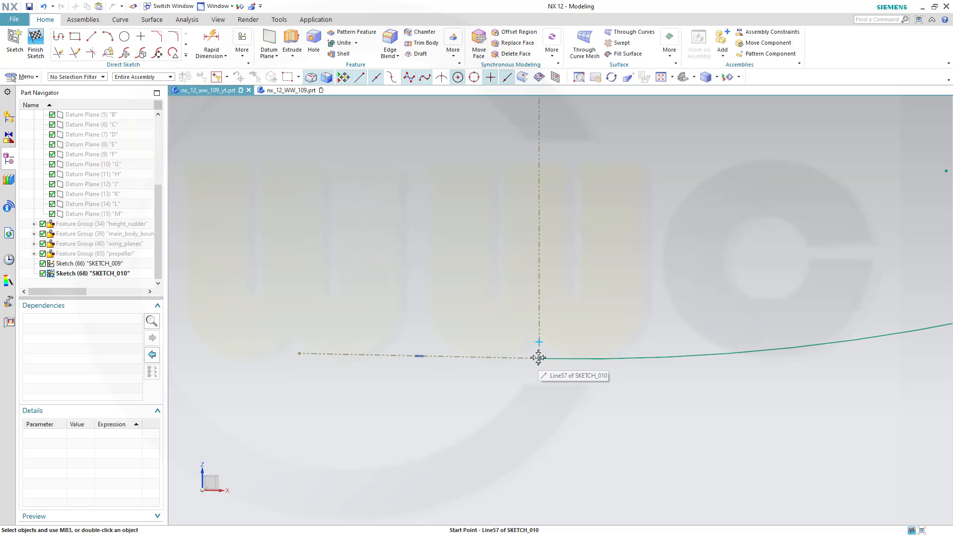
pyautogui.click(538, 357)
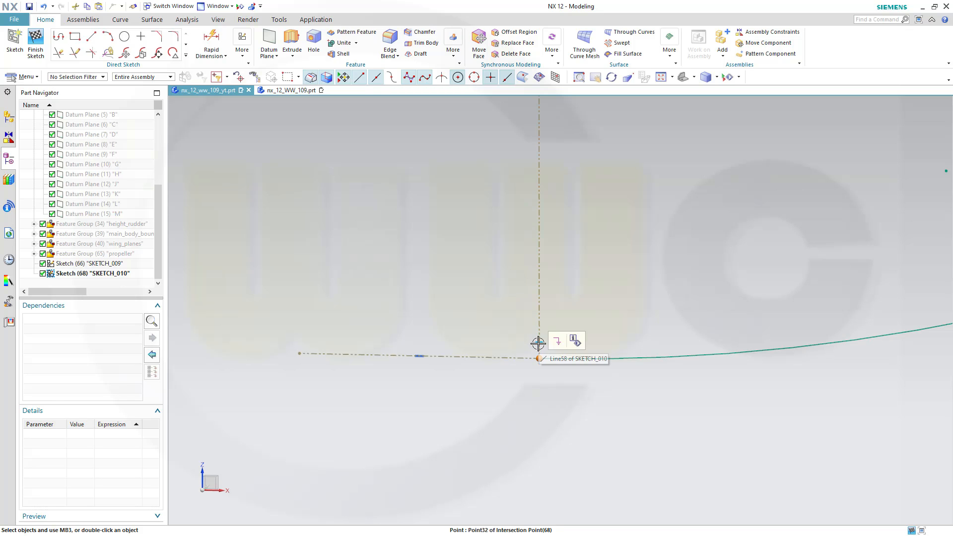
pyautogui.click(538, 343)
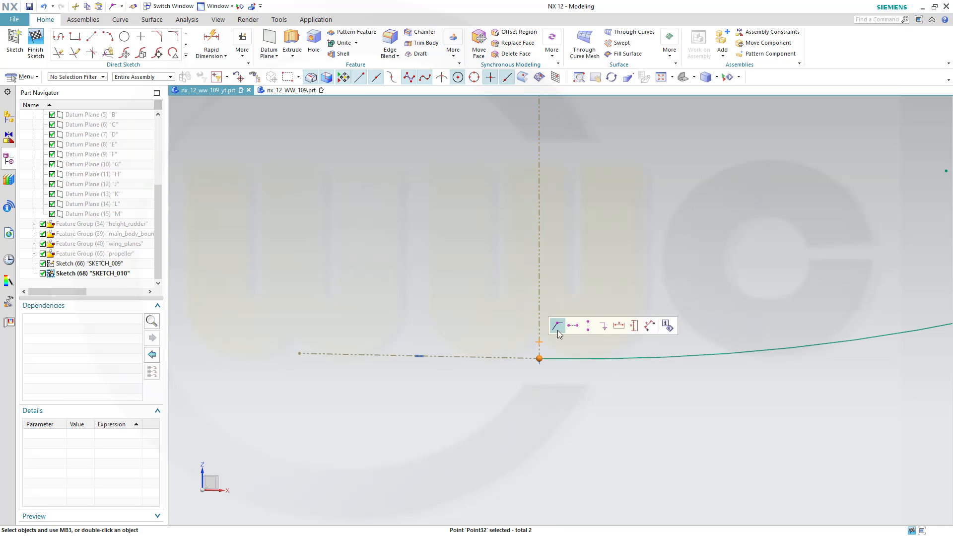
pyautogui.click(558, 327)
pyautogui.scroll(8, 604, 311)
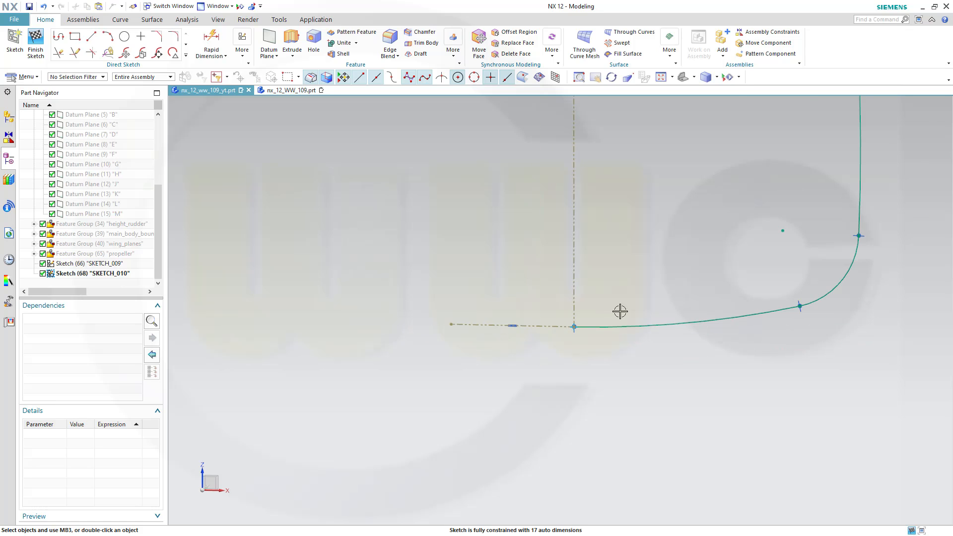
pyautogui.scroll(-3, 738, 280)
pyautogui.moveTo(808, 221)
pyautogui.keyDown('shift'); pyautogui.mouseDown(button='middle')
pyautogui.moveTo(814, 231)
pyautogui.moveTo(778, 325)
pyautogui.mouseUp(button='middle'); pyautogui.keyUp('shift')
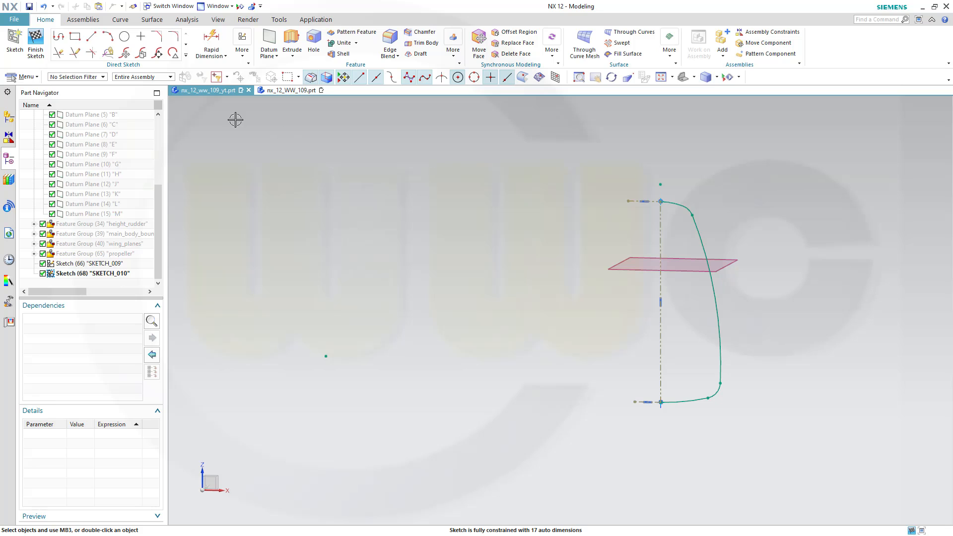
pyautogui.click(35, 42)
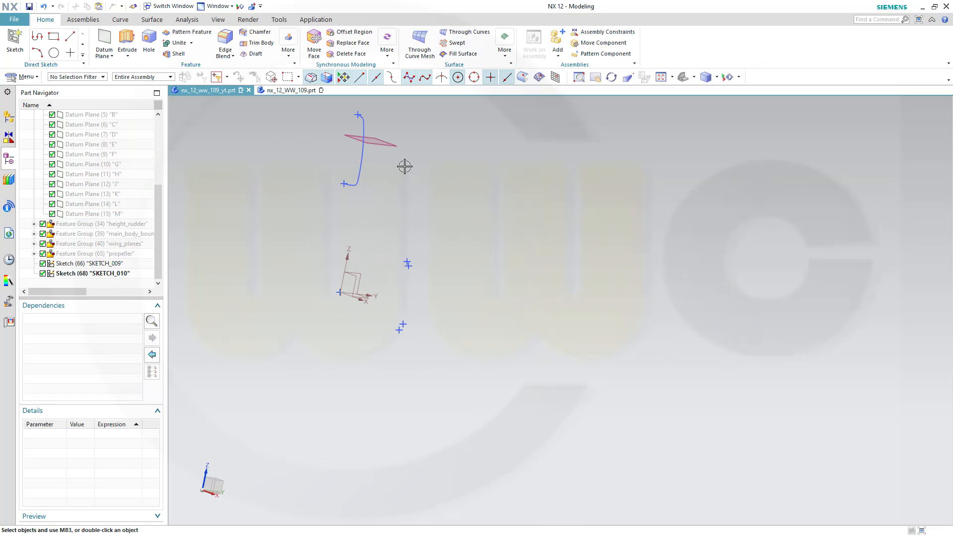
# Show the blueprint raster images again using Show and Hide
pyautogui.keyDown('shift'); pyautogui.moveTo(404, 166); pyautogui.dragTo(501, 310, button='middle'); pyautogui.keyUp('shift')
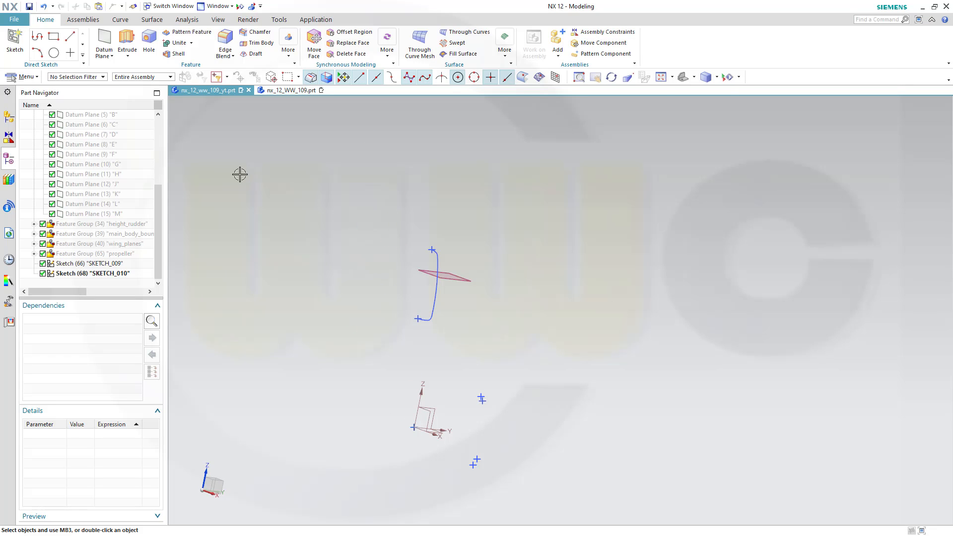
pyautogui.click(240, 7)
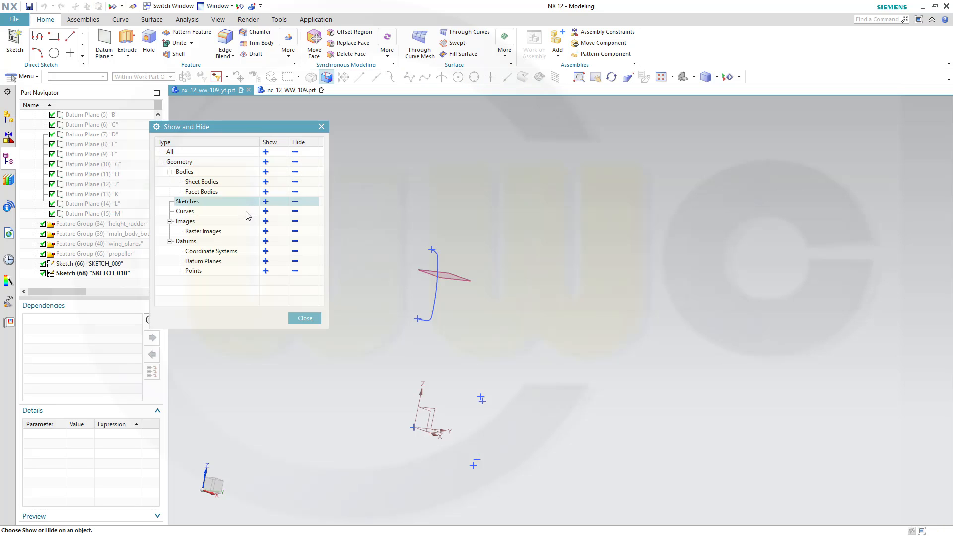
pyautogui.click(265, 232)
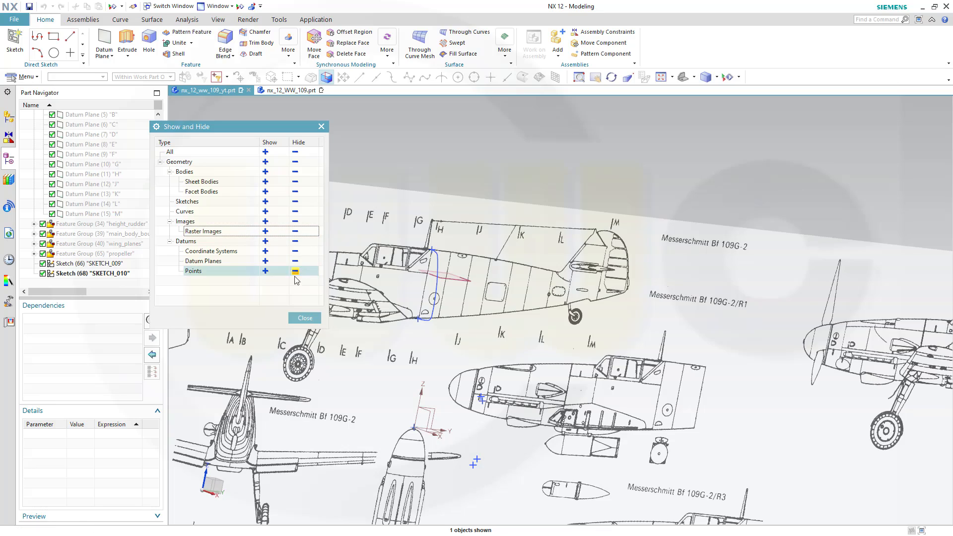
pyautogui.click(293, 321)
pyautogui.scroll(-5, 621, 370)
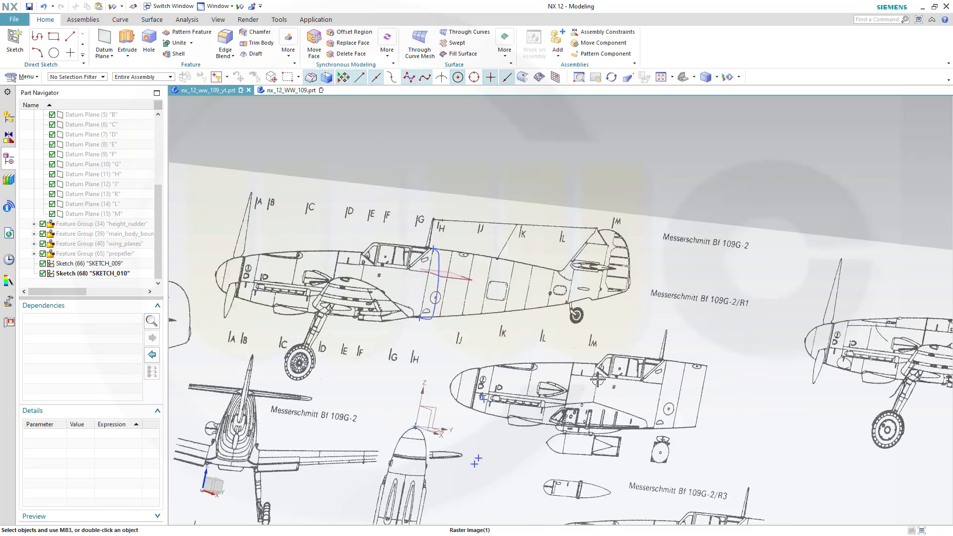
# Create a new sketch on the datum plane "main_sketch_plane" for tracing over the blueprint
pyautogui.moveTo(647, 382); pyautogui.dragTo(347, 176, button='middle')
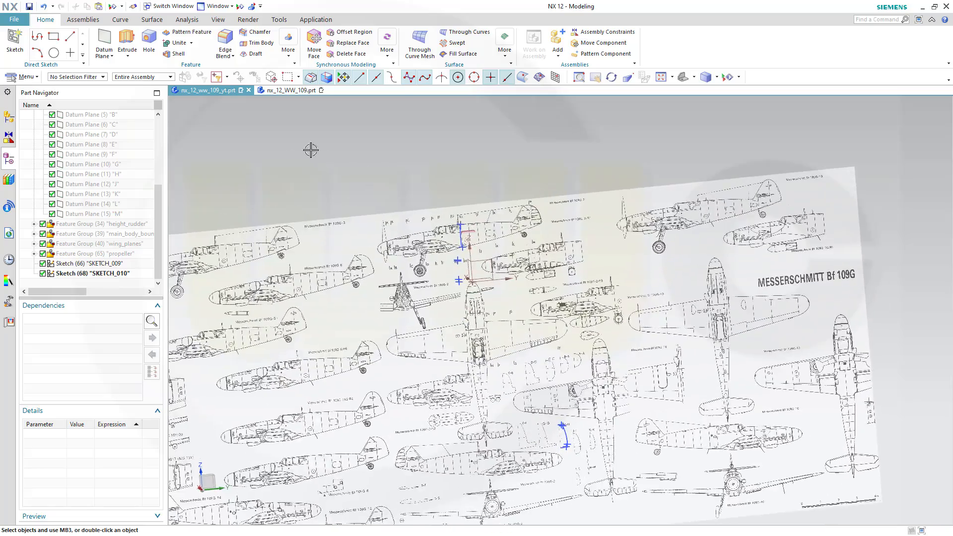
pyautogui.click(15, 42)
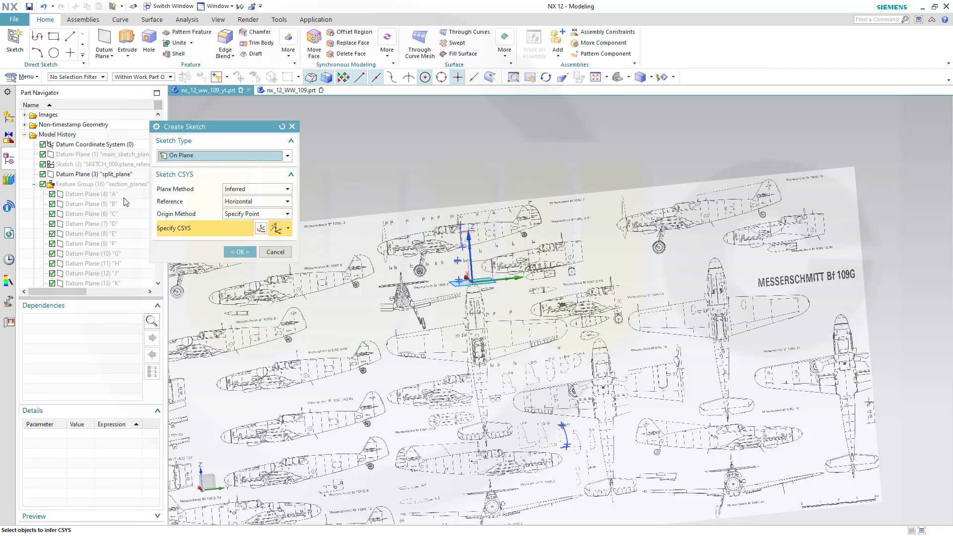
pyautogui.click(94, 154)
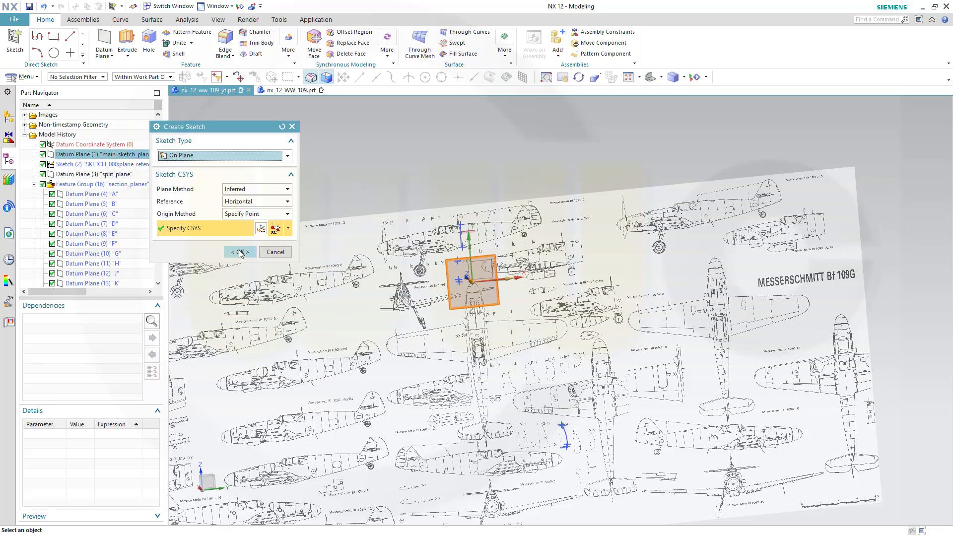
pyautogui.click(240, 252)
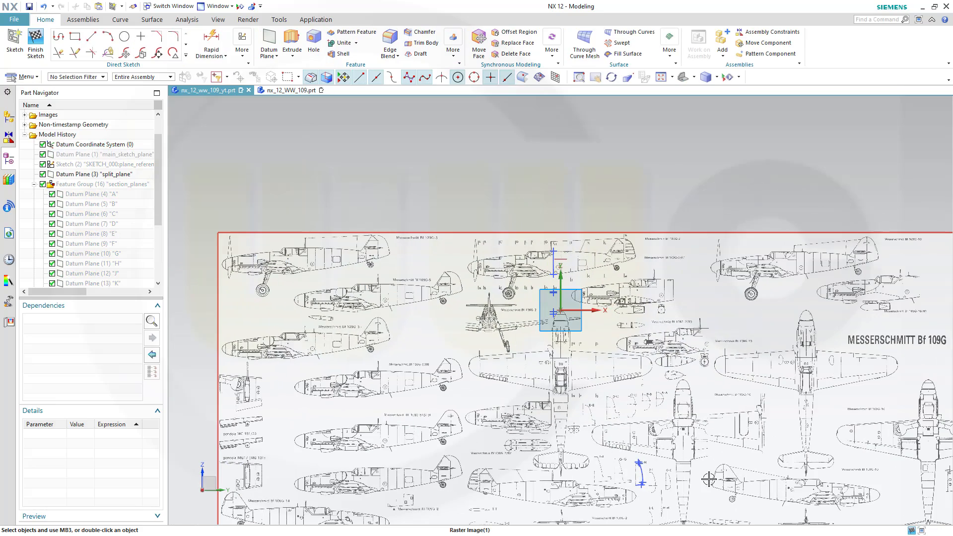
pyautogui.click(709, 480)
pyautogui.press('Escape')
pyautogui.keyDown('shift'); pyautogui.moveTo(709, 480); pyautogui.dragTo(644, 308, button='middle'); pyautogui.keyUp('shift')
pyautogui.scroll(1, 614, 332)
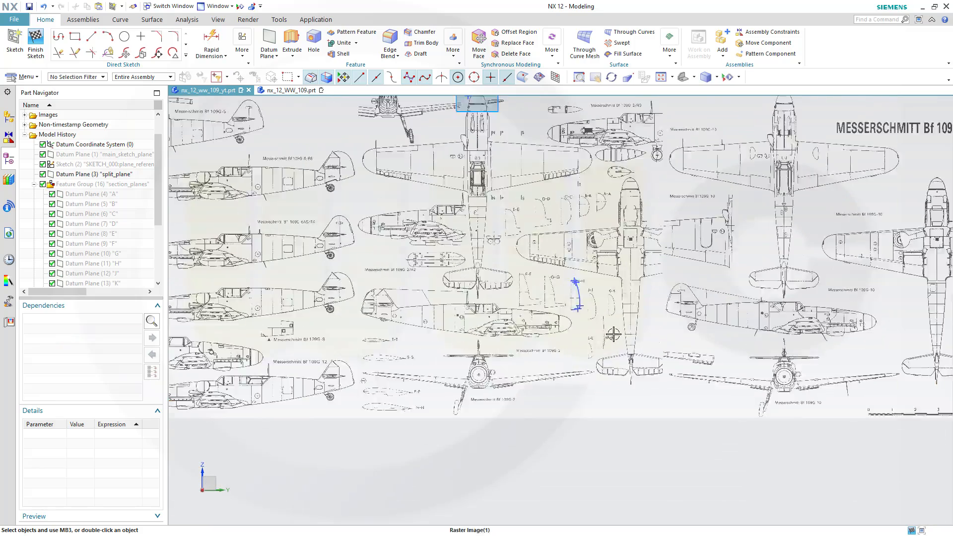
# Sketch a vertical line about 660 mm long down the section L-L centreline, with short horizontal lines extending left from both ends
pyautogui.scroll(6, 613, 333)
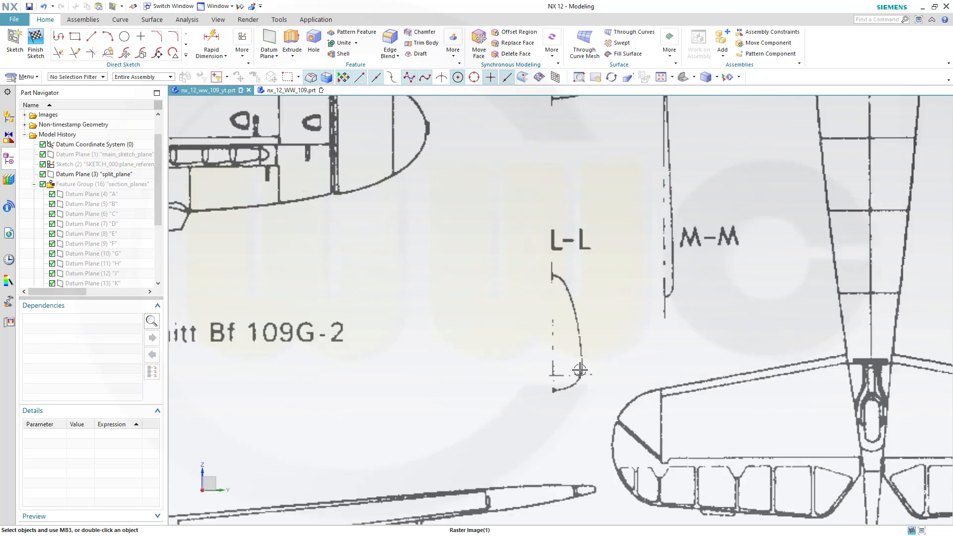
pyautogui.scroll(3, 579, 370)
pyautogui.scroll(1, 642, 238)
pyautogui.keyDown('shift'); pyautogui.moveTo(633, 235); pyautogui.dragTo(623, 291, button='middle'); pyautogui.keyUp('shift')
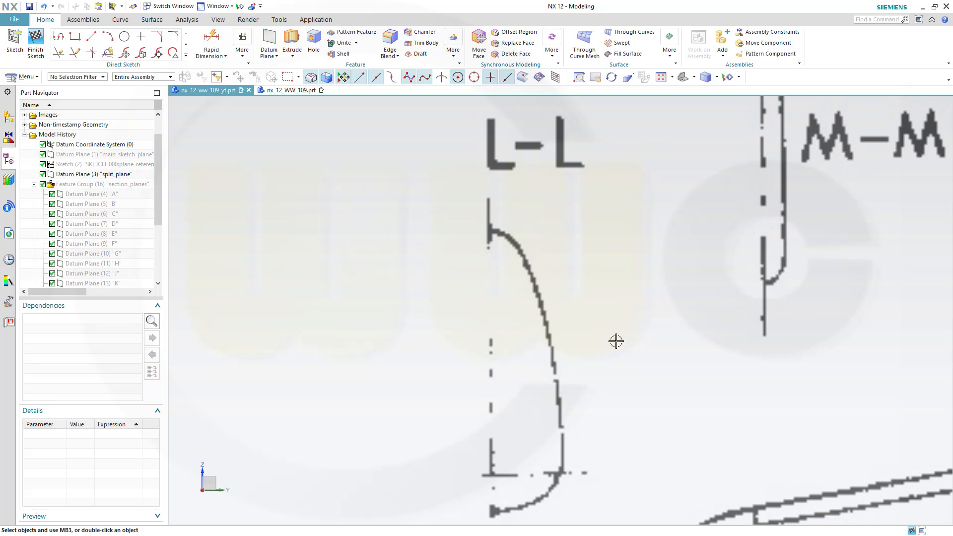
pyautogui.keyDown('shift'); pyautogui.moveTo(621, 351); pyautogui.dragTo(629, 251, button='middle'); pyautogui.keyUp('shift')
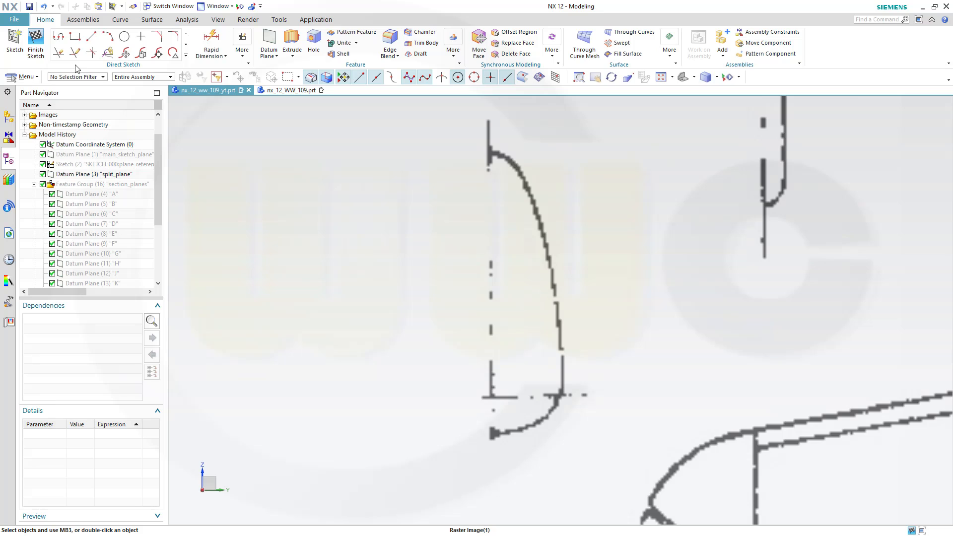
pyautogui.click(59, 37)
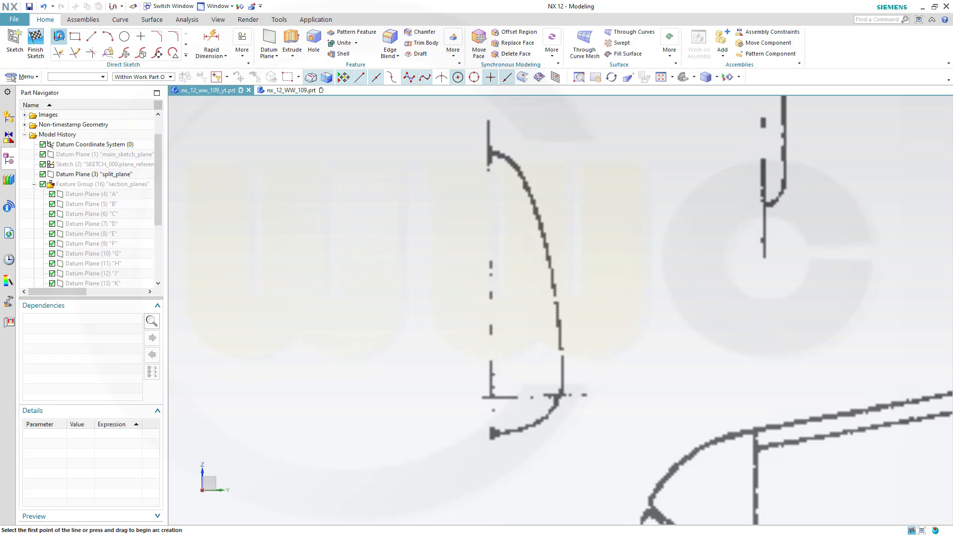
pyautogui.click(437, 150)
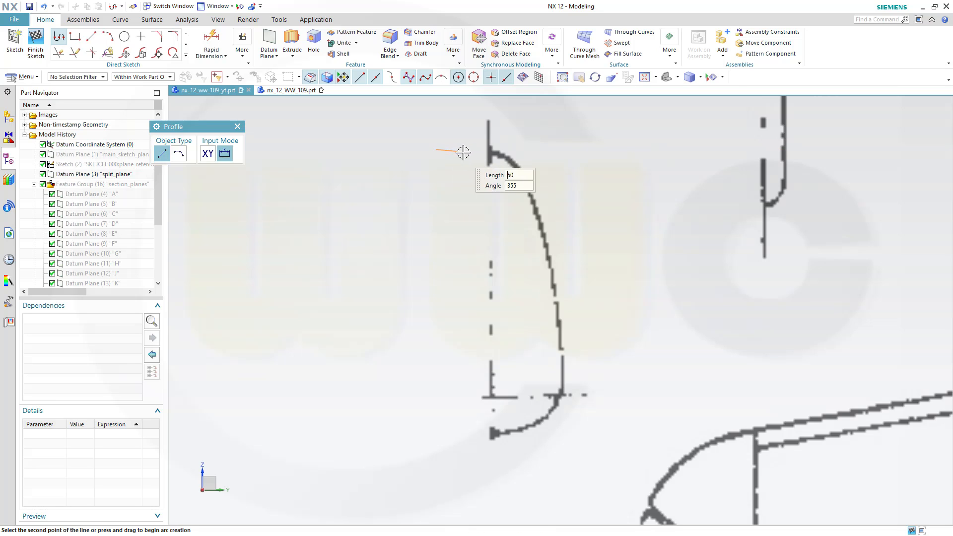
pyautogui.click(489, 149)
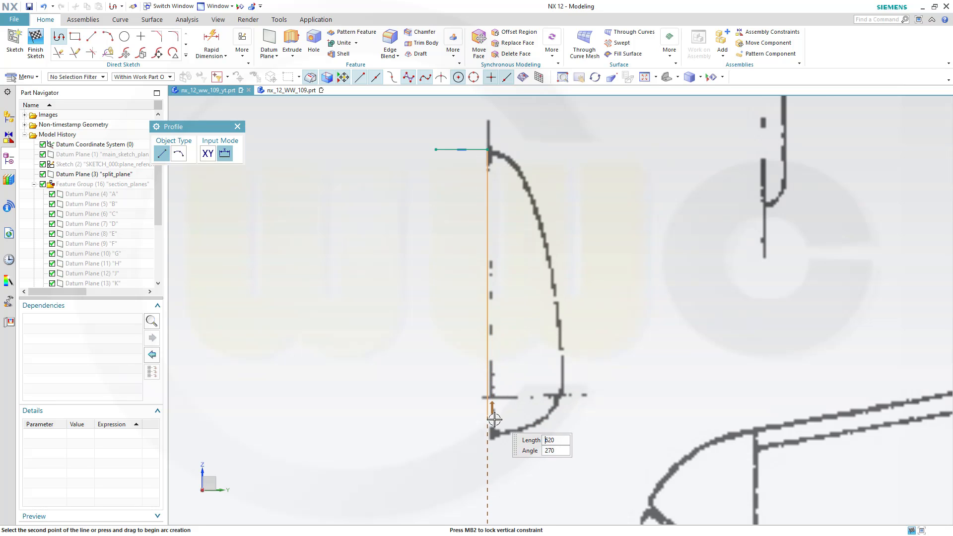
pyautogui.click(489, 433)
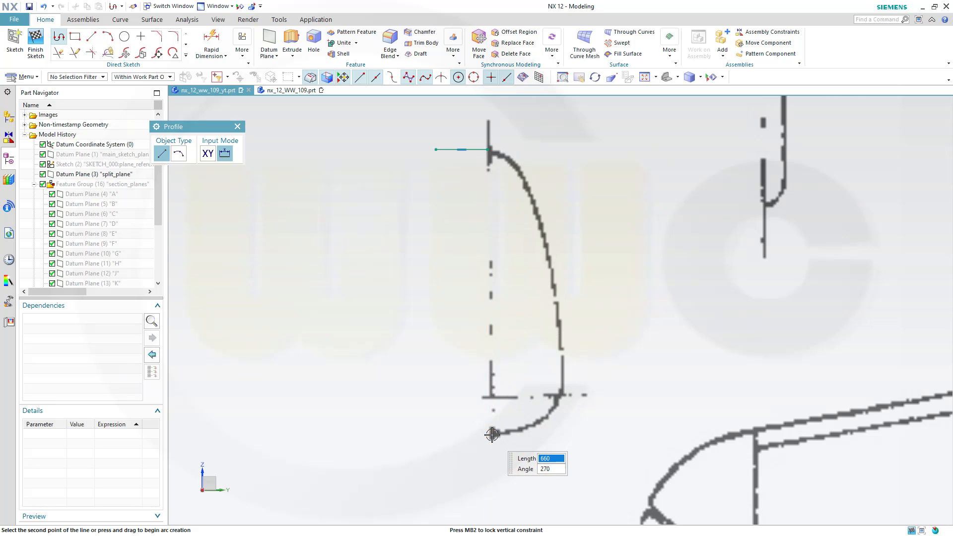
pyautogui.click(444, 433)
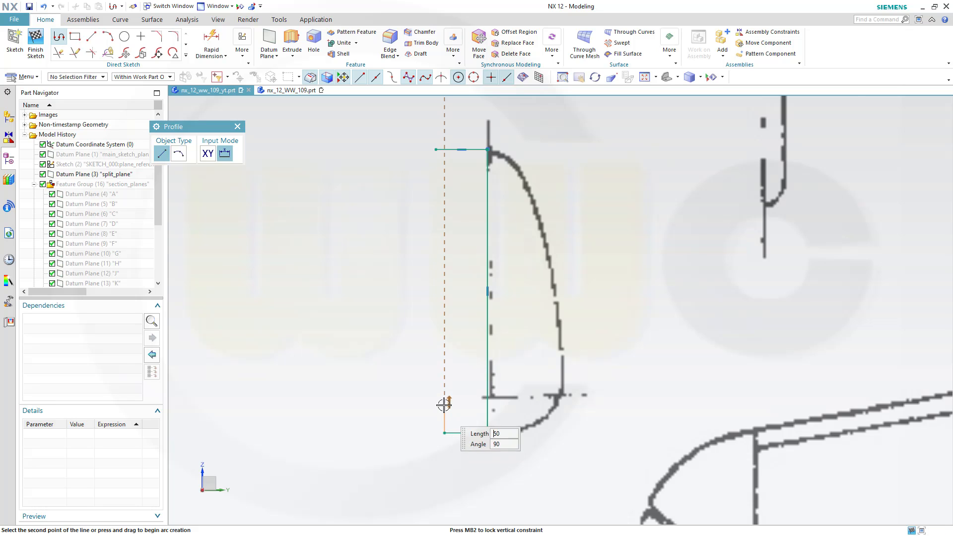
pyautogui.press('Escape')
# Convert the vertical centreline and both short horizontal lines of section L-L to reference lines
pyautogui.click(442, 151)
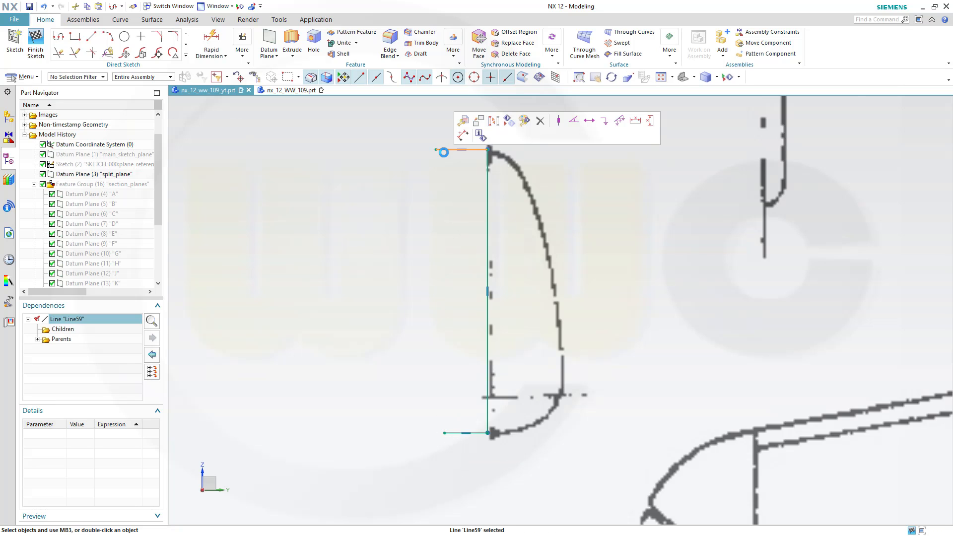
pyautogui.press('Escape')
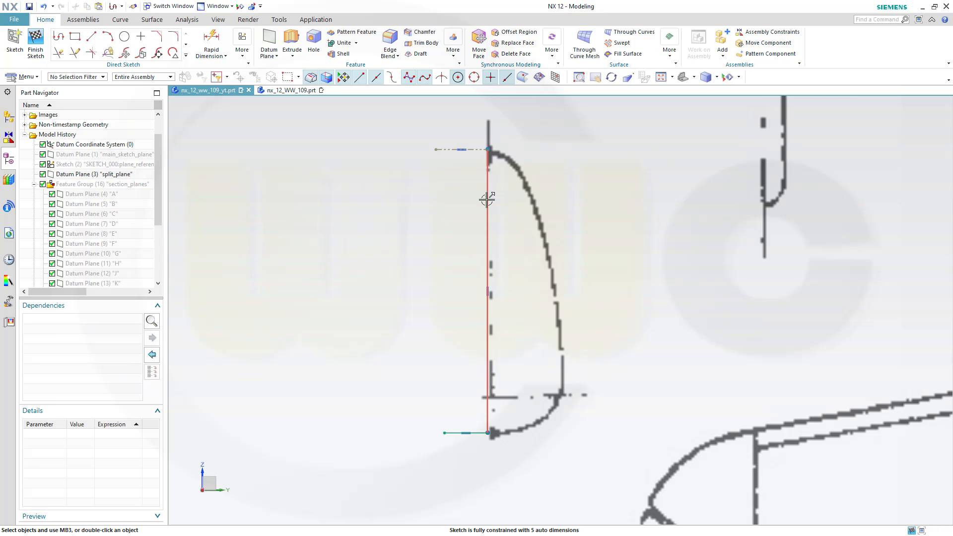
pyautogui.click(488, 196)
pyautogui.click(536, 167)
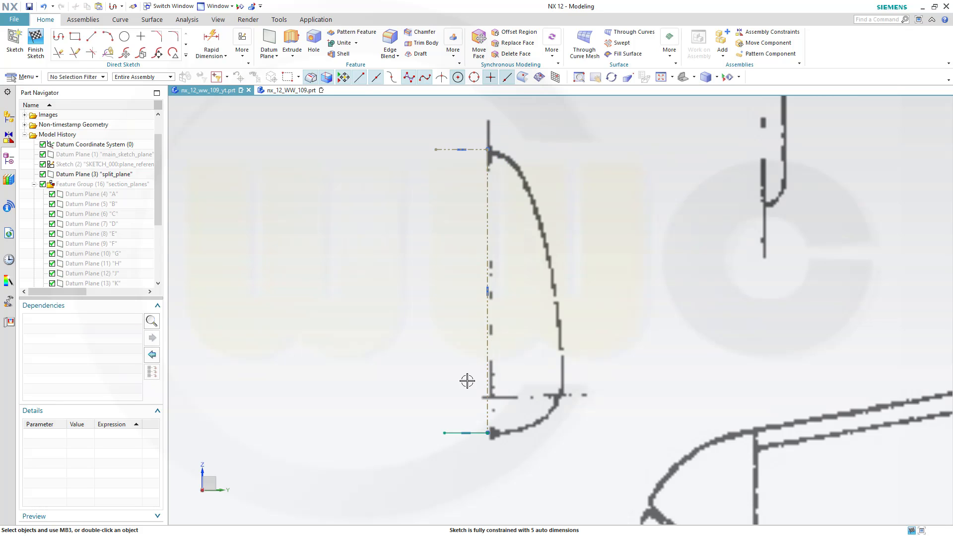
pyautogui.click(454, 432)
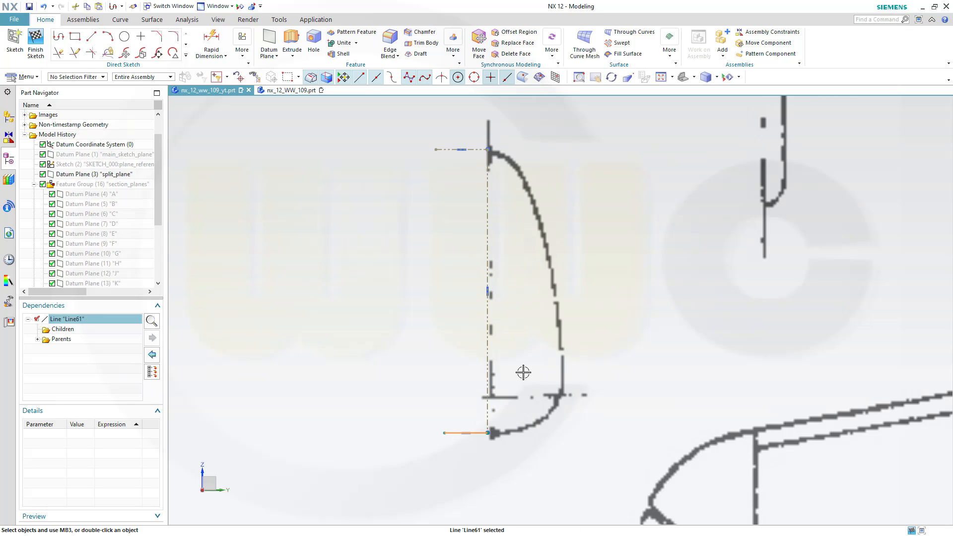
pyautogui.click(456, 428)
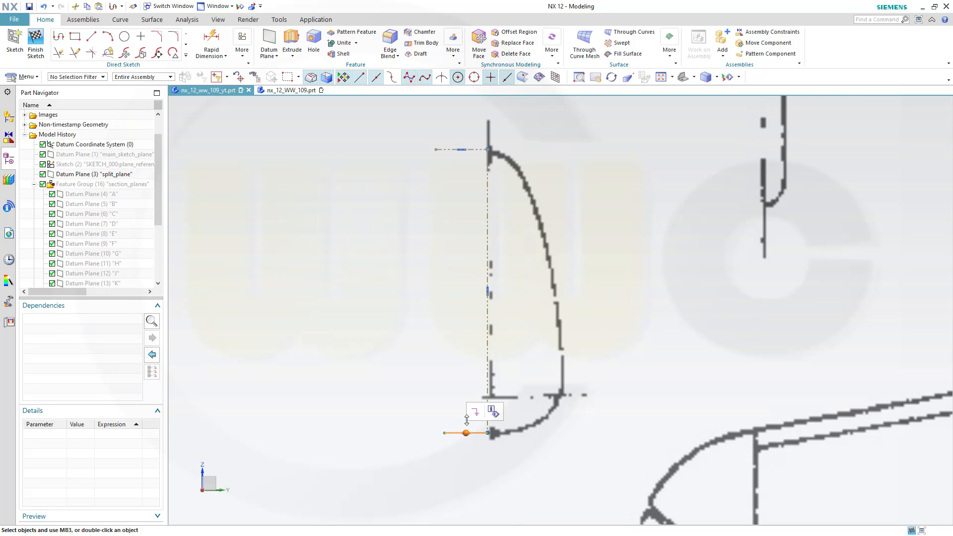
pyautogui.click(475, 412)
pyautogui.click(453, 433)
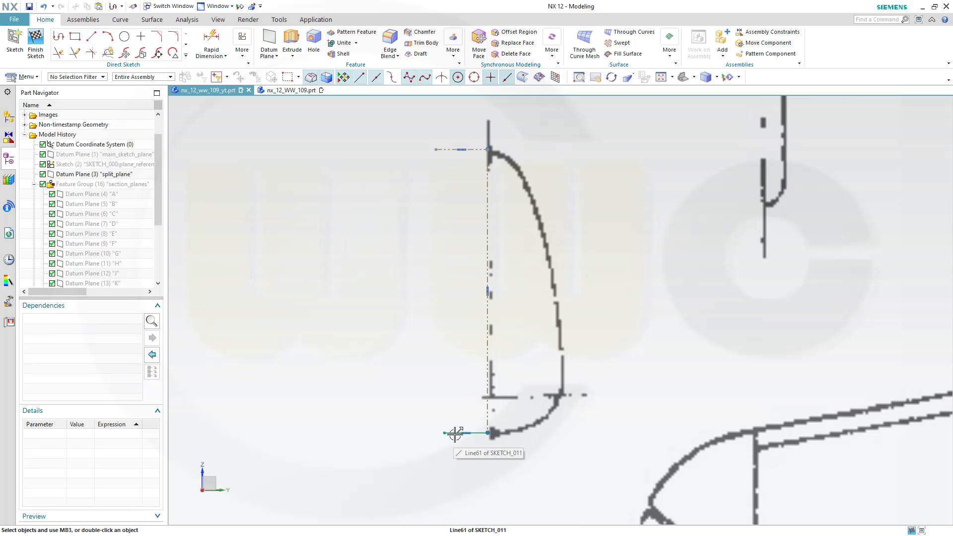
pyautogui.click(503, 403)
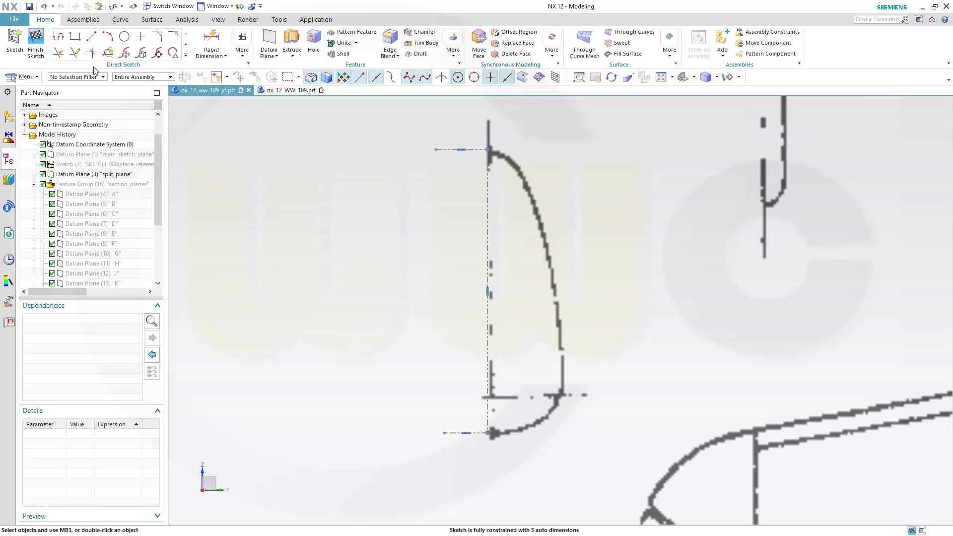
# Trace the lower curve of section L-L with a three-point arc of about 288 mm radius, starting at the centreline's lower end
pyautogui.click(107, 36)
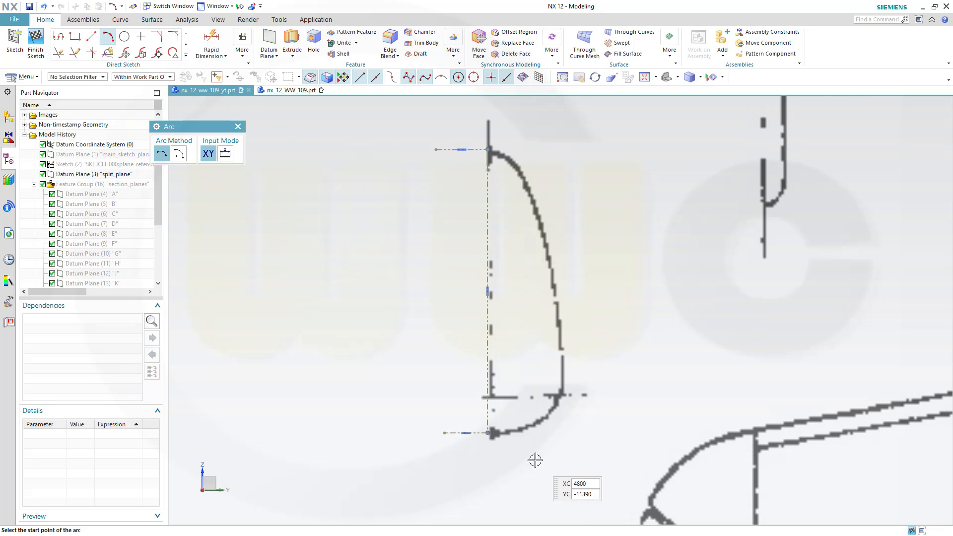
pyautogui.scroll(2, 521, 450)
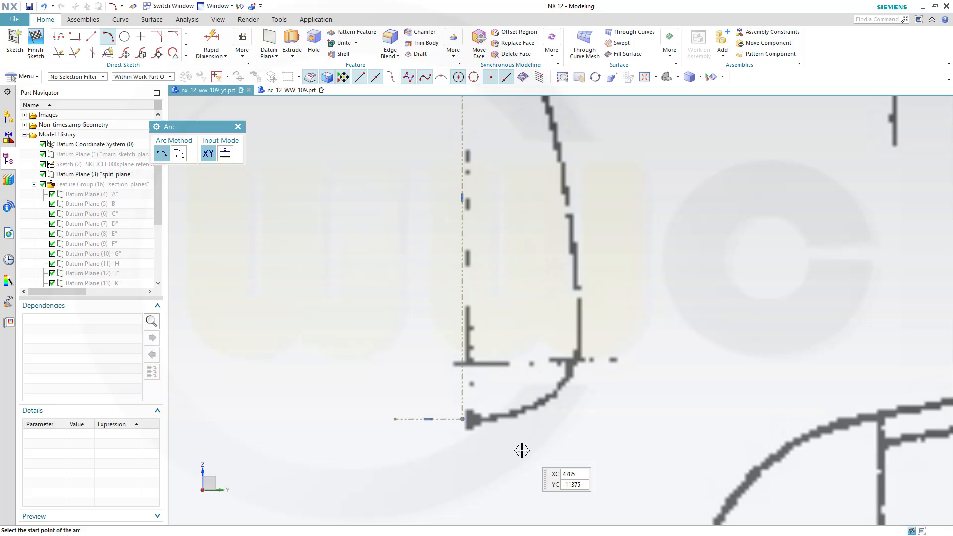
pyautogui.click(464, 419)
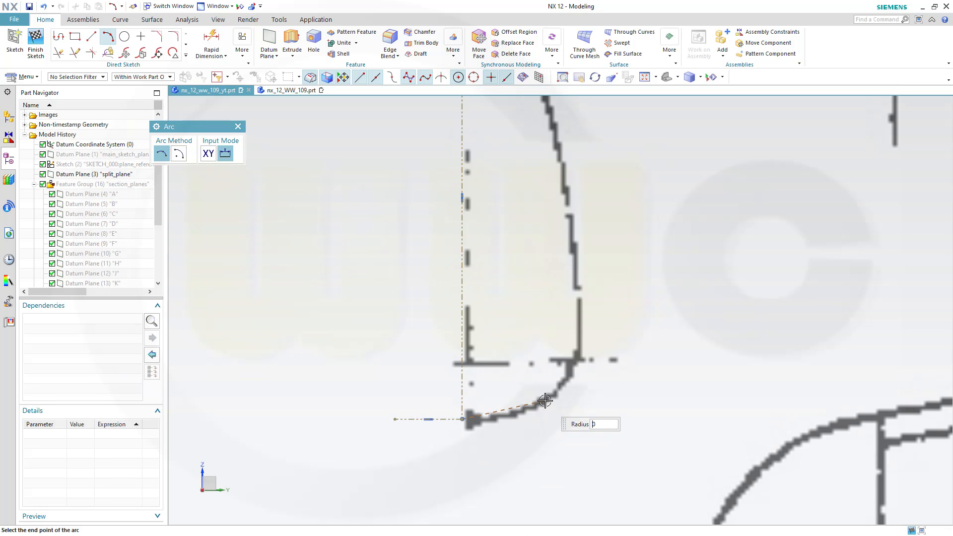
pyautogui.click(545, 401)
pyautogui.click(519, 410)
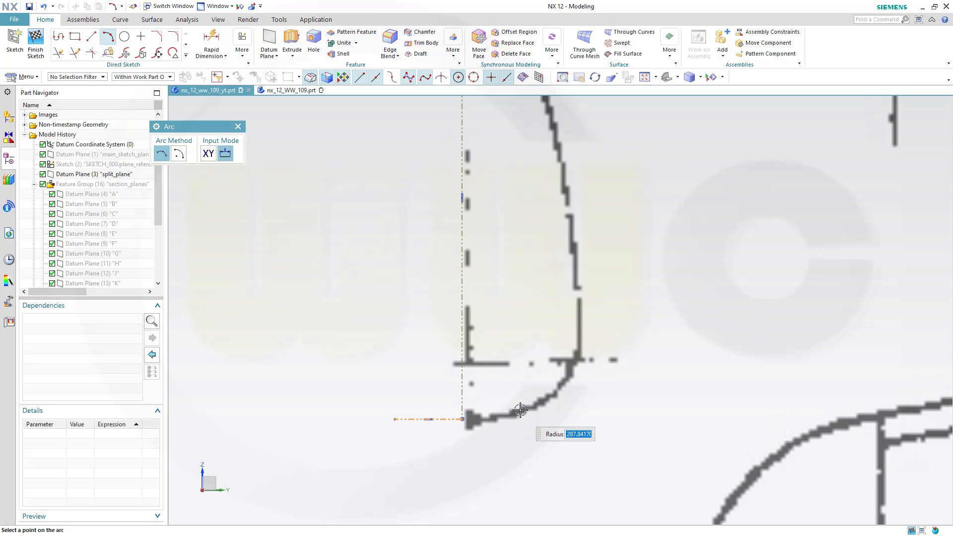
# Trace the upper curve of section L-L with a short three-point arc starting at the centreline's upper end
pyautogui.scroll(2, 623, 216)
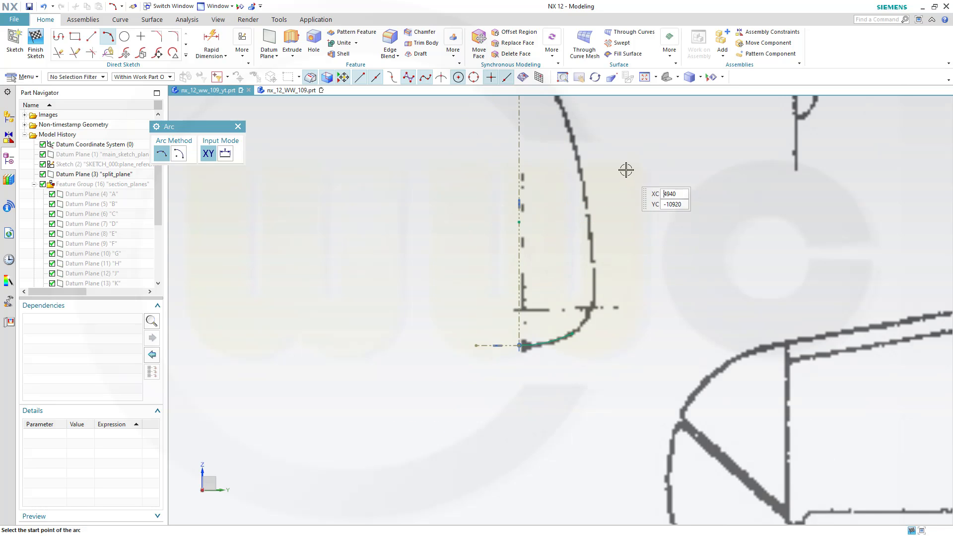
pyautogui.keyDown('shift'); pyautogui.moveTo(625, 170); pyautogui.dragTo(639, 347, button='middle'); pyautogui.keyUp('shift')
pyautogui.scroll(-1, 563, 319)
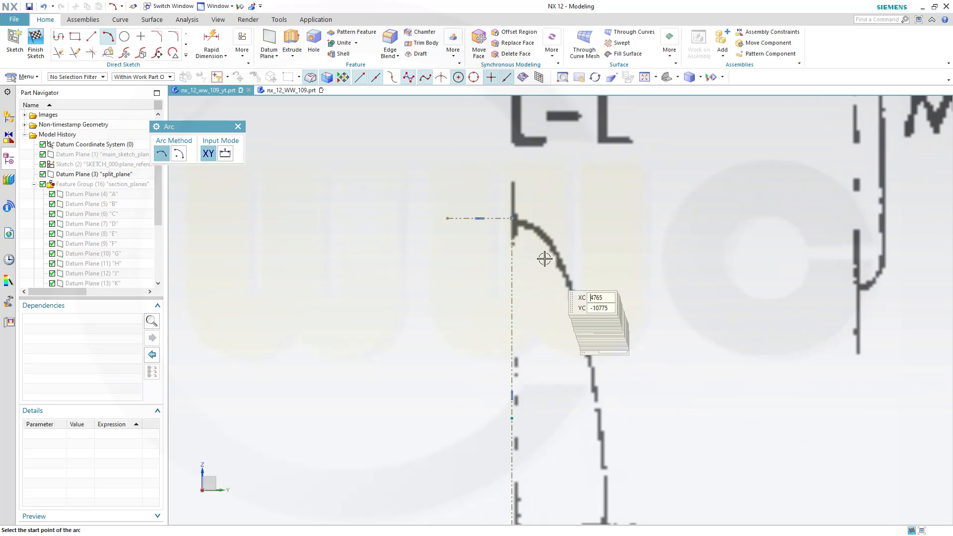
pyautogui.scroll(-1, 541, 213)
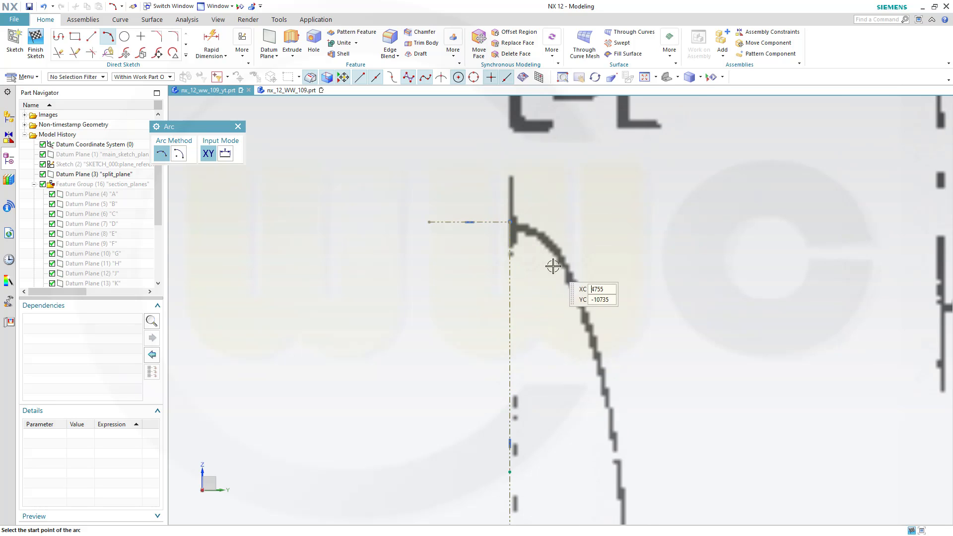
pyautogui.scroll(-1, 551, 261)
pyautogui.scroll(-1, 548, 226)
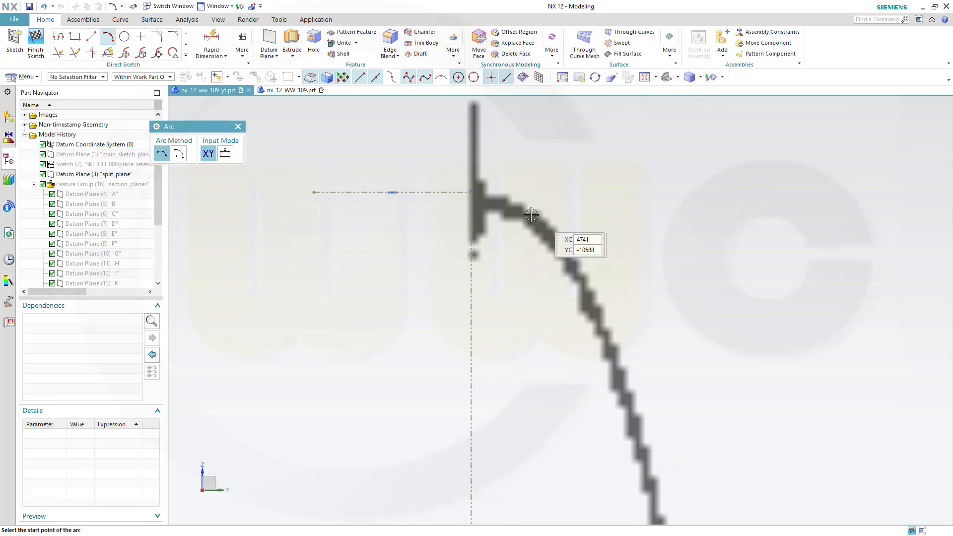
pyautogui.click(472, 190)
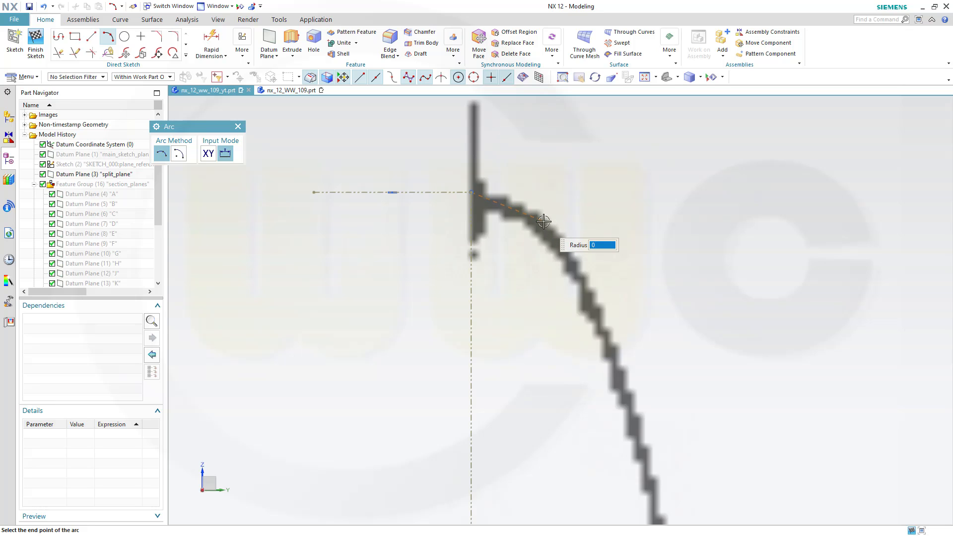
pyautogui.click(544, 220)
pyautogui.click(518, 202)
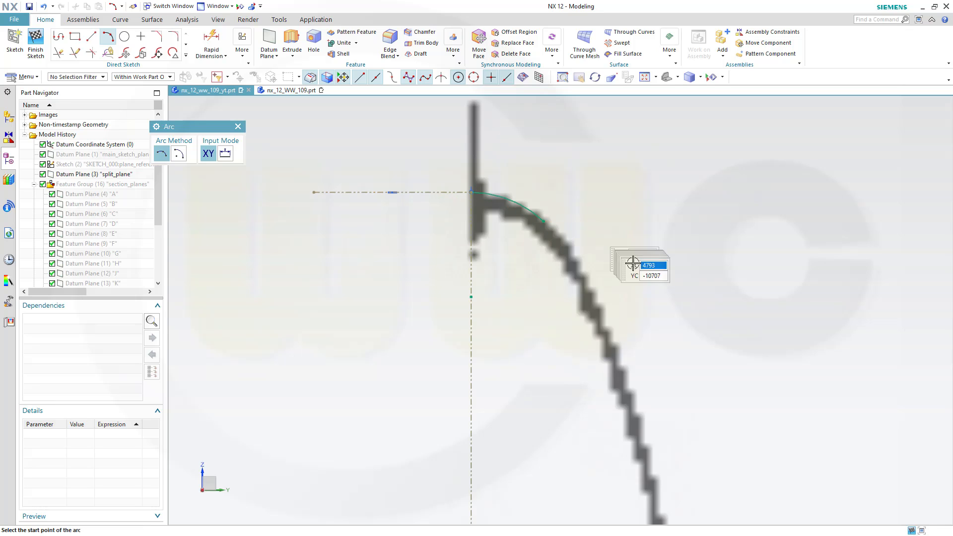
# Trace the long side of section L-L with a three-point arc of about 1089 mm radius, leaving gaps to the upper and lower arcs
pyautogui.scroll(-2, 672, 281)
pyautogui.moveTo(707, 379)
pyautogui.keyDown('shift'); pyautogui.mouseDown(button='middle')
pyautogui.moveTo(642, 225)
pyautogui.moveTo(642, 177)
pyautogui.mouseUp(button='middle'); pyautogui.keyUp('shift')
pyautogui.scroll(-1, 668, 264)
pyautogui.scroll(1, 679, 305)
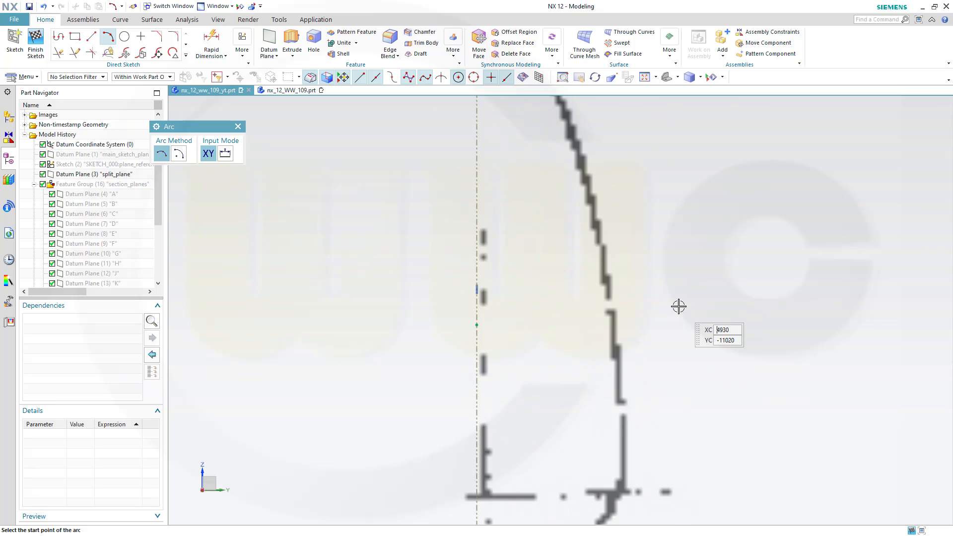
pyautogui.scroll(-1, 687, 427)
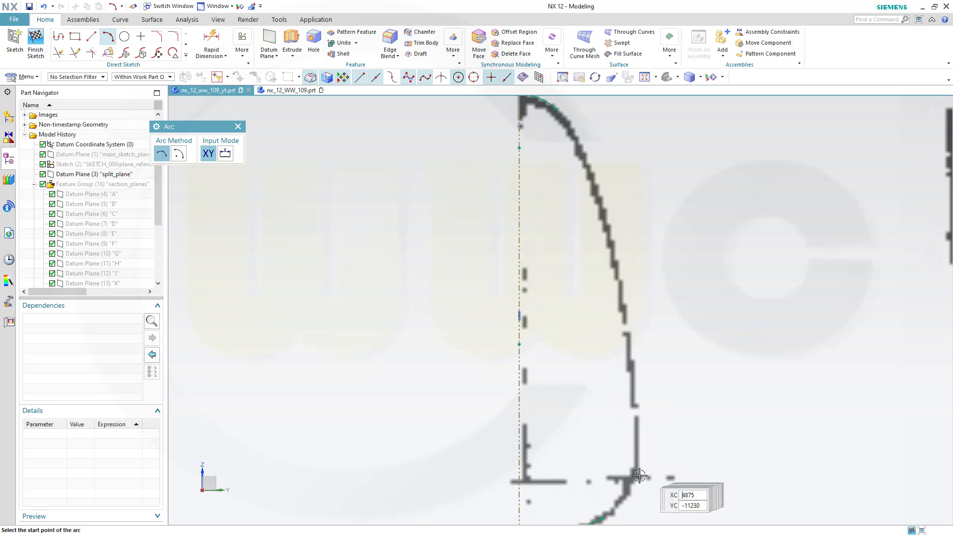
pyautogui.click(629, 480)
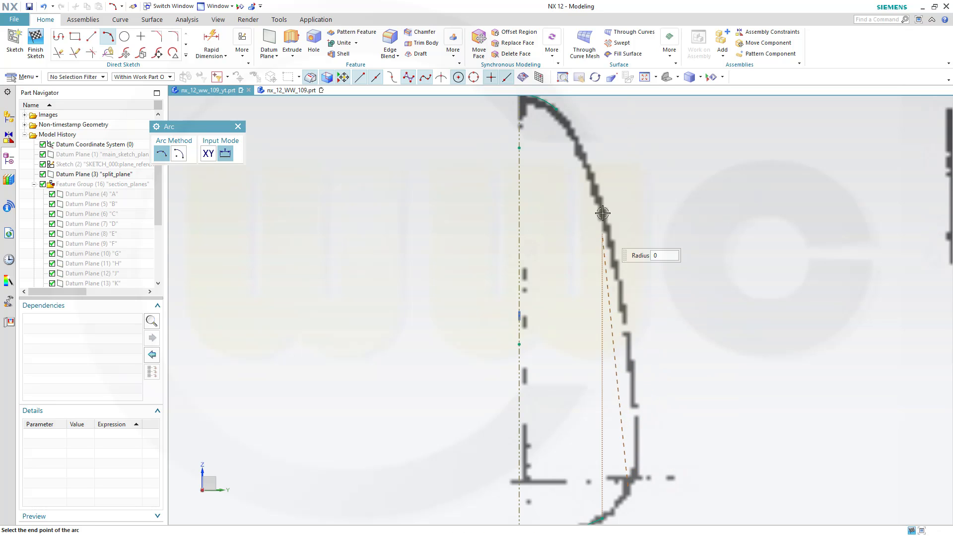
pyautogui.click(574, 132)
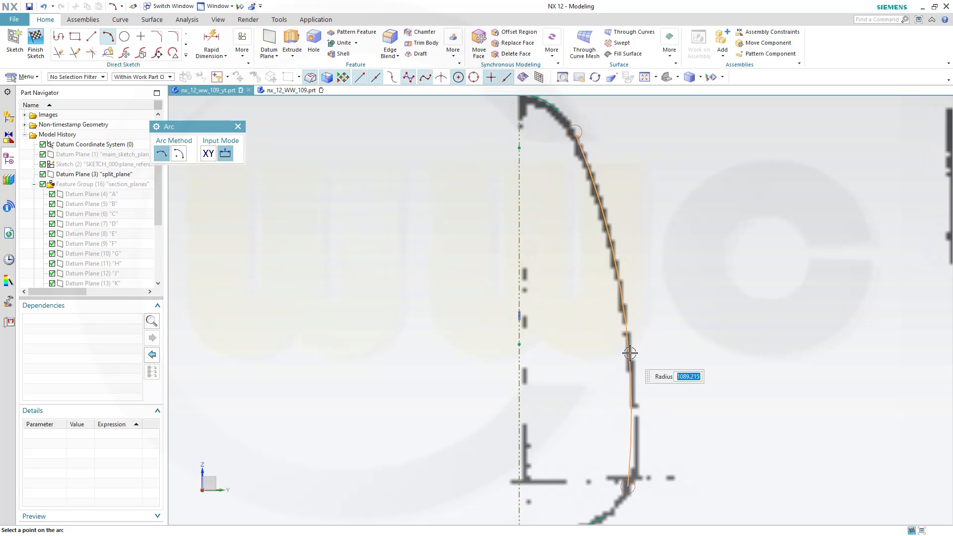
pyautogui.click(631, 356)
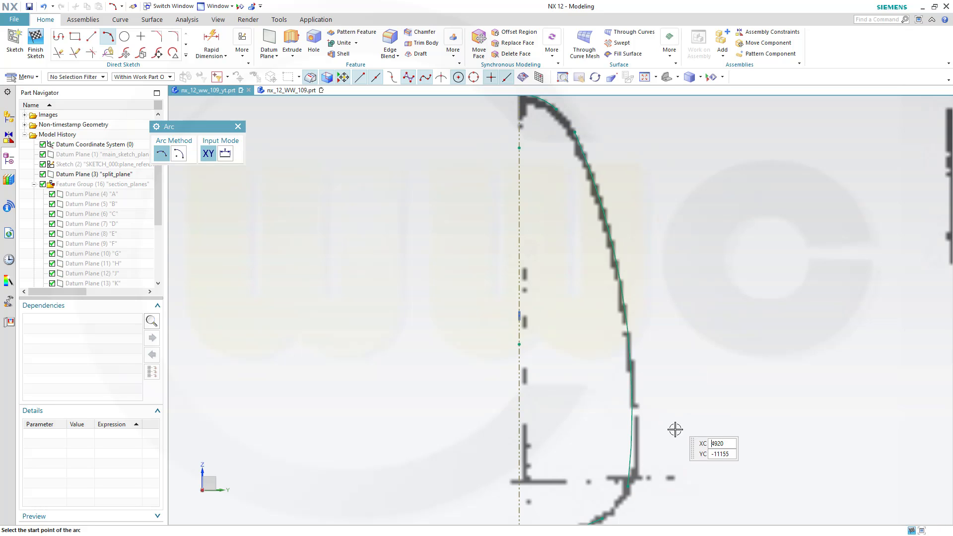
pyautogui.press('Escape')
# Adjust the lower endpoint of the long side arc outward so the arc follows the section L-L outline on the blueprint
pyautogui.moveTo(627, 486); pyautogui.dragTo(640, 476)
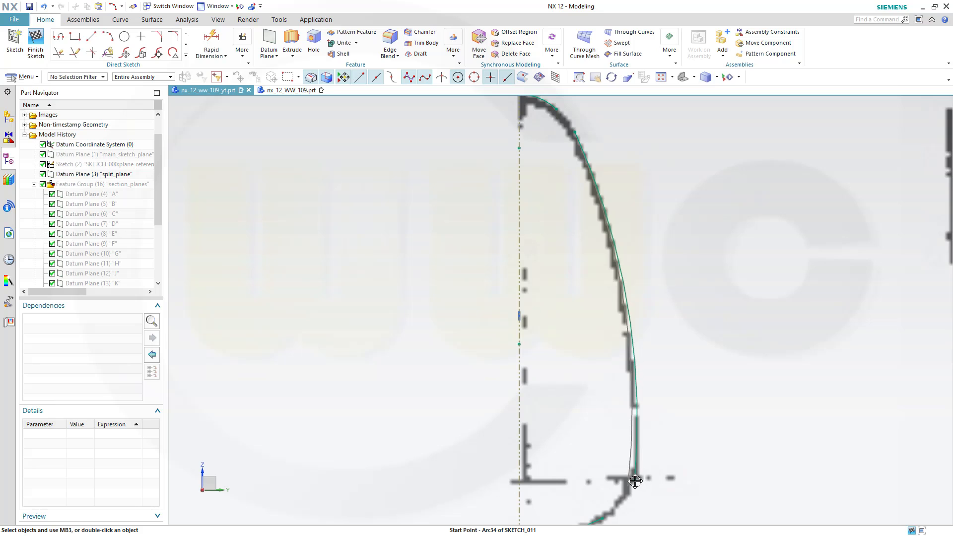
pyautogui.moveTo(635, 480); pyautogui.dragTo(634, 481)
pyautogui.scroll(-2, 702, 394)
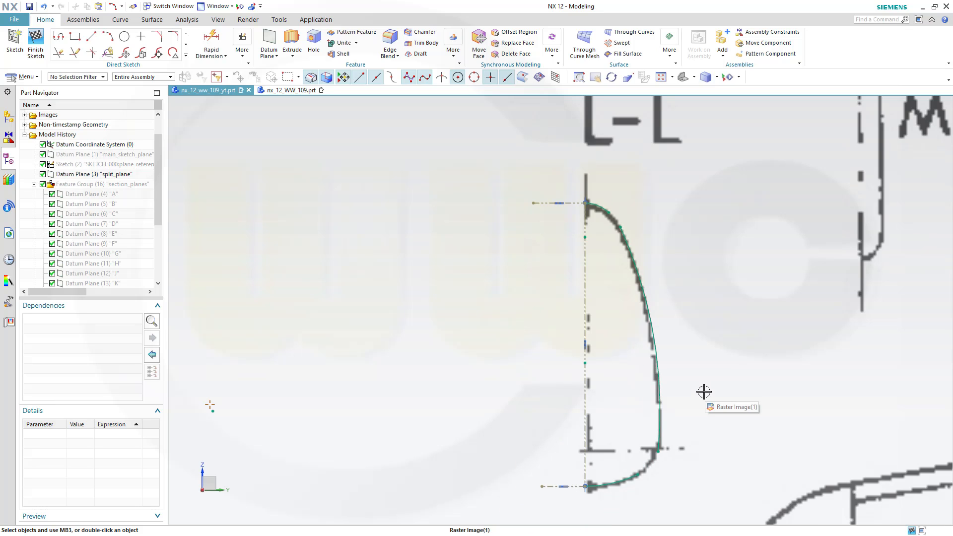
# Fillet the lower arc and the long side arc of section L-L, fitting the radius to the blueprint outline
pyautogui.click(173, 36)
pyautogui.scroll(2, 665, 487)
pyautogui.scroll(2, 665, 487)
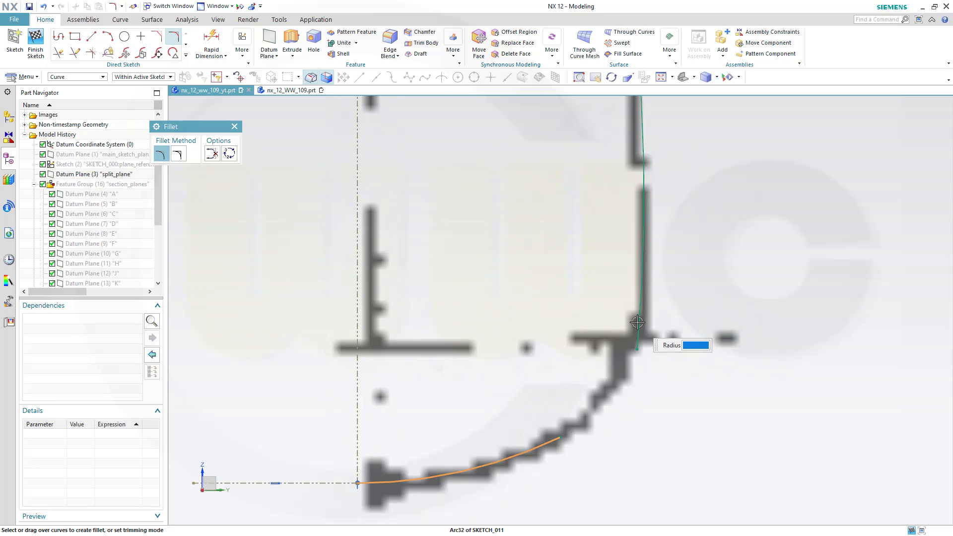
pyautogui.click(639, 338)
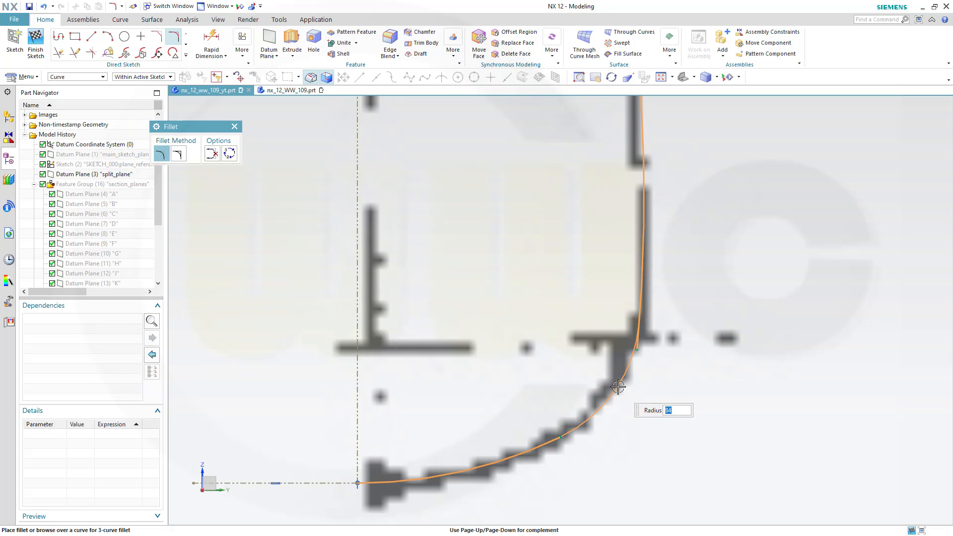
pyautogui.click(620, 387)
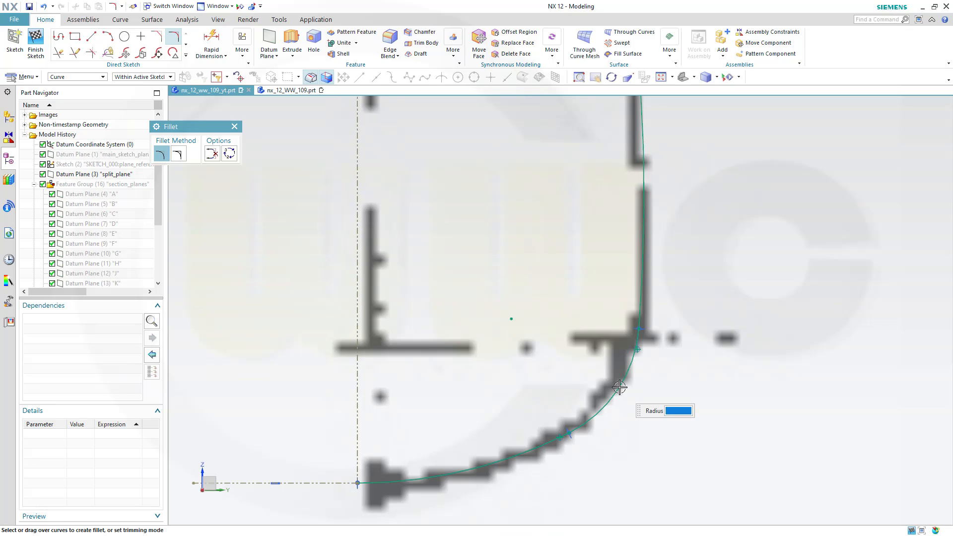
# Bridge the gap between the upper arc and the long side arc of section L-L with a three-point arc of about 39 mm radius
pyautogui.scroll(-1, 724, 283)
pyautogui.moveTo(721, 202)
pyautogui.keyDown('shift'); pyautogui.mouseDown(button='middle')
pyautogui.moveTo(712, 449)
pyautogui.moveTo(665, 300)
pyautogui.mouseUp(button='middle'); pyautogui.keyUp('shift')
pyautogui.keyDown('shift'); pyautogui.moveTo(662, 202); pyautogui.dragTo(732, 501, button='middle'); pyautogui.keyUp('shift')
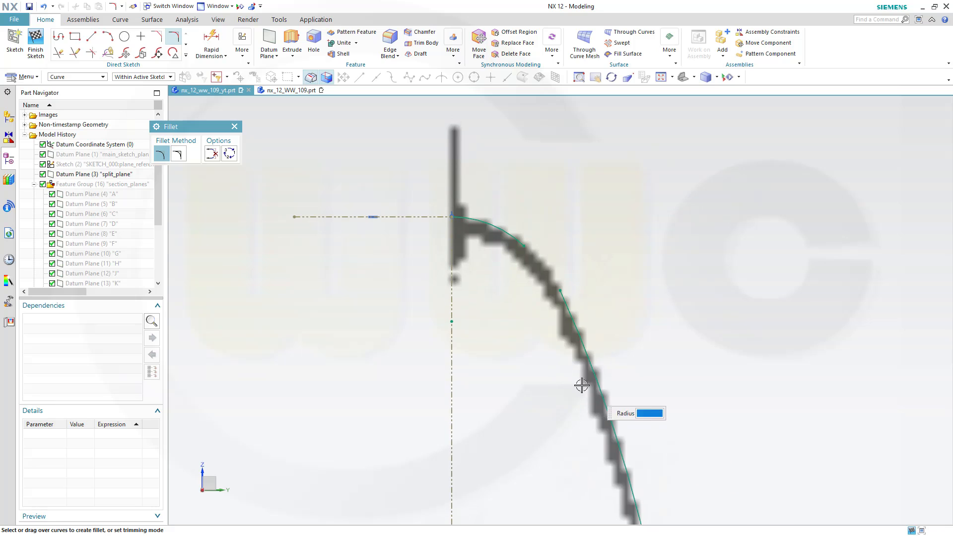
pyautogui.scroll(2, 527, 347)
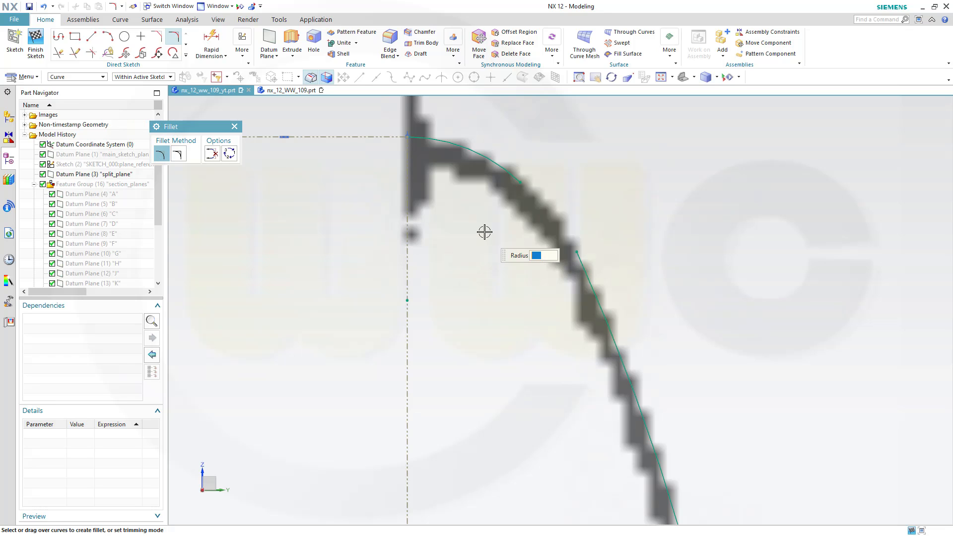
pyautogui.click(107, 36)
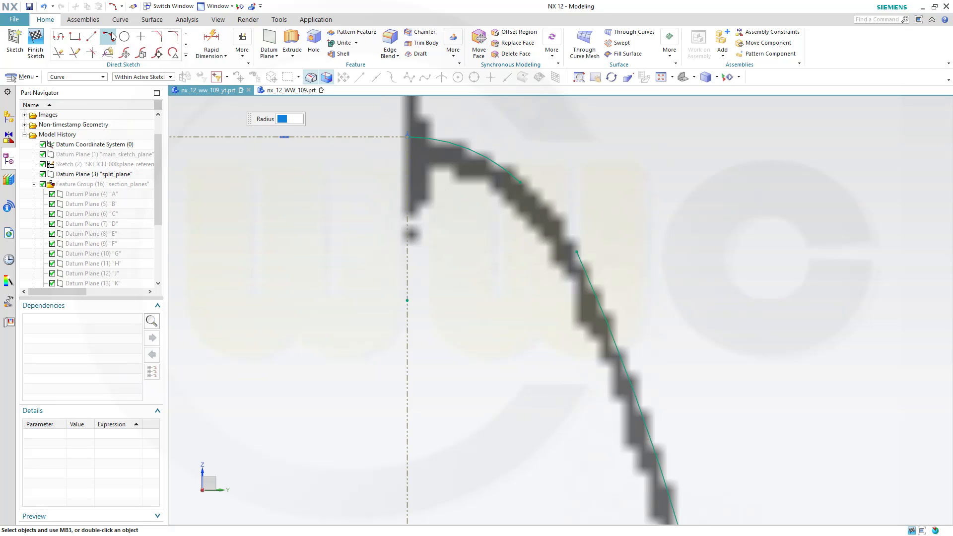
pyautogui.click(519, 183)
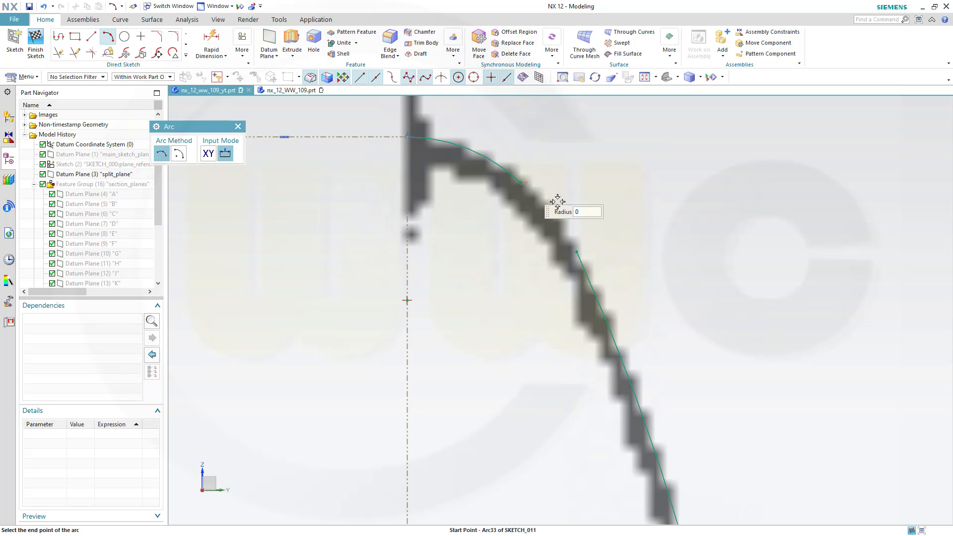
pyautogui.click(576, 252)
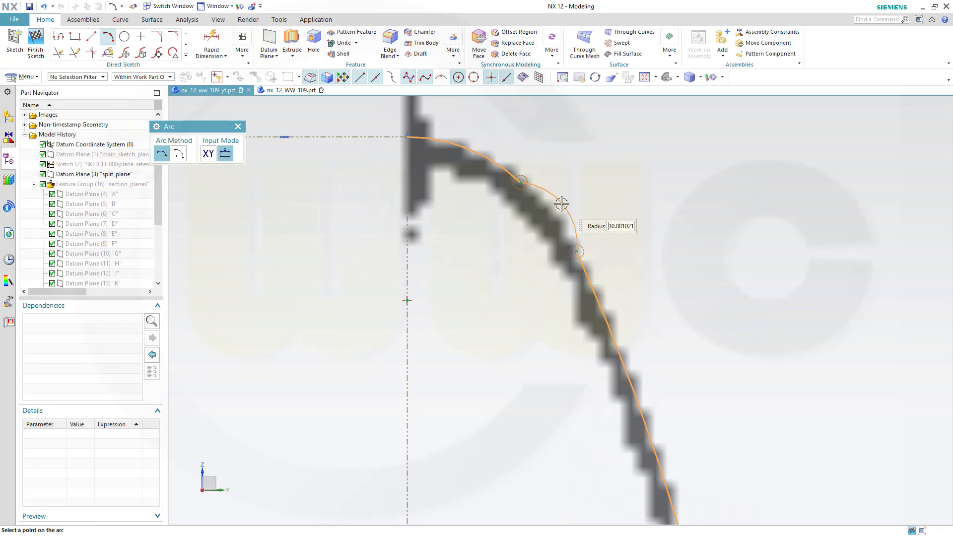
pyautogui.click(560, 210)
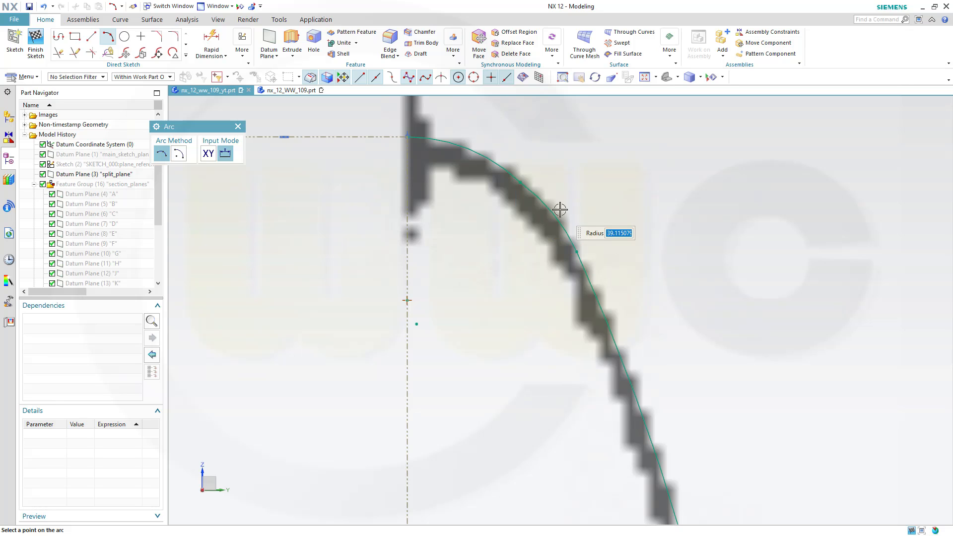
pyautogui.press('Escape')
# Try to make the upper arc and the connecting arc of section L-L tangent to each other
pyautogui.scroll(3, 587, 206)
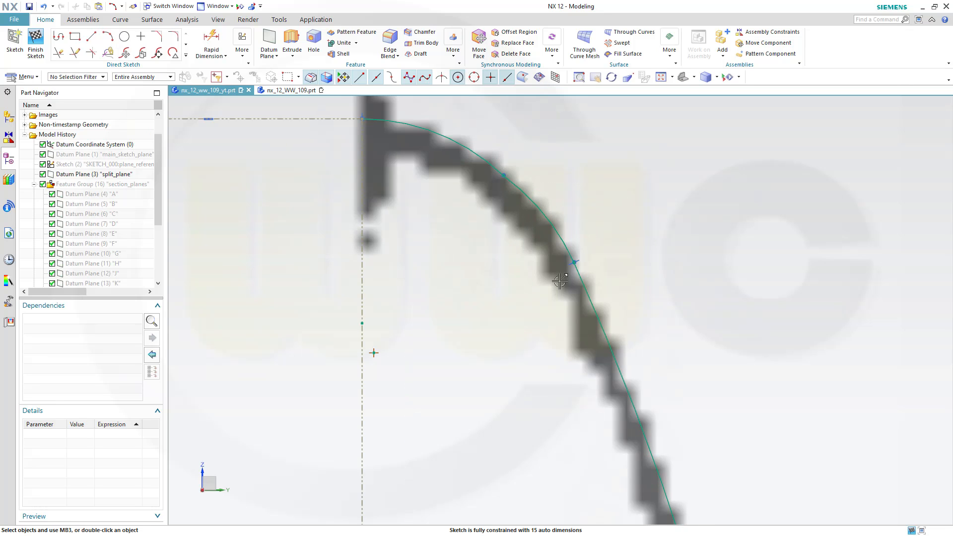
pyautogui.scroll(-2, 494, 211)
pyautogui.keyDown('shift'); pyautogui.moveTo(471, 201); pyautogui.dragTo(479, 396, button='middle'); pyautogui.keyUp('shift')
pyautogui.scroll(2, 481, 334)
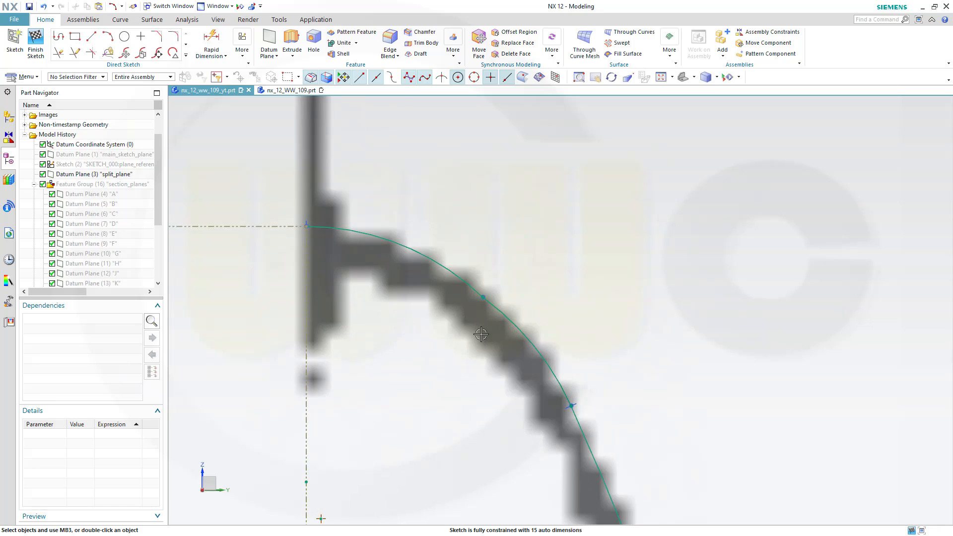
pyautogui.scroll(1, 426, 282)
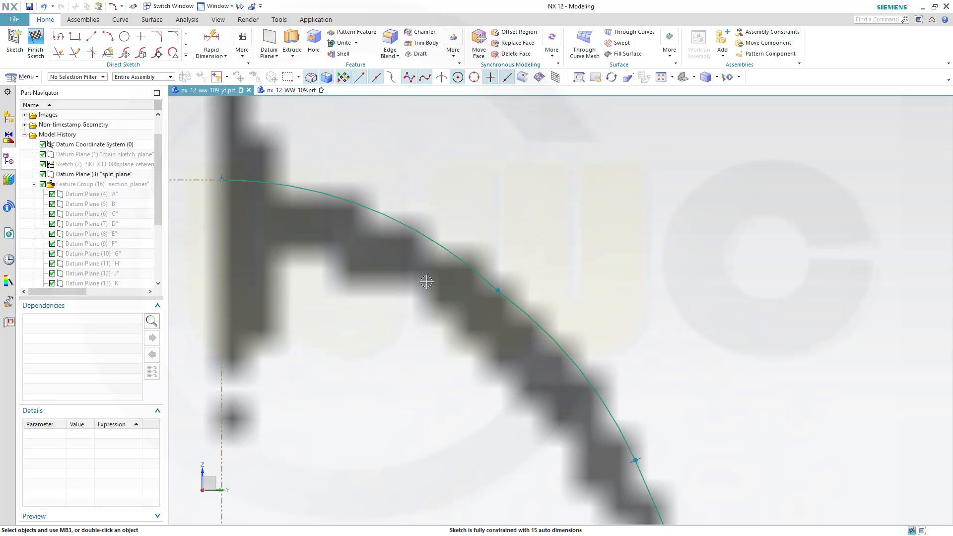
pyautogui.click(477, 265)
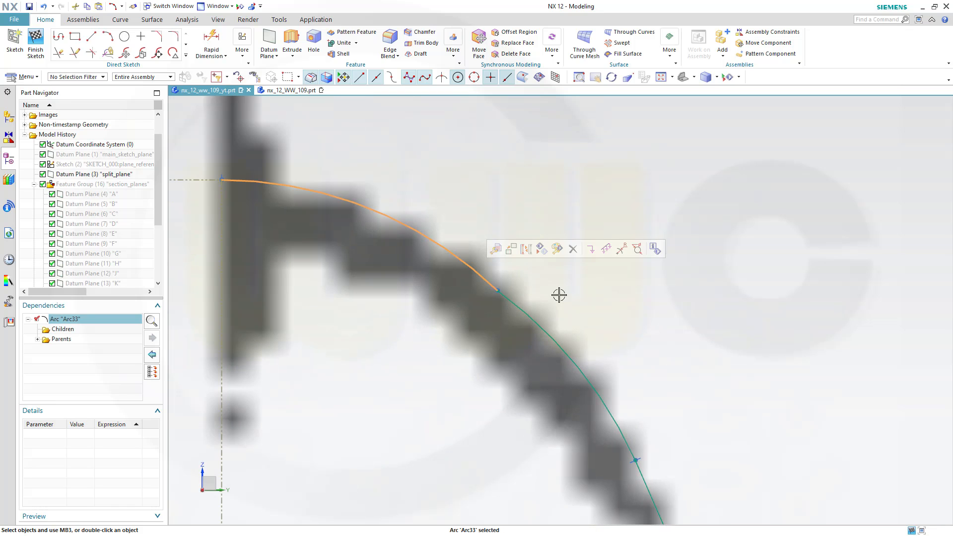
pyautogui.click(523, 306)
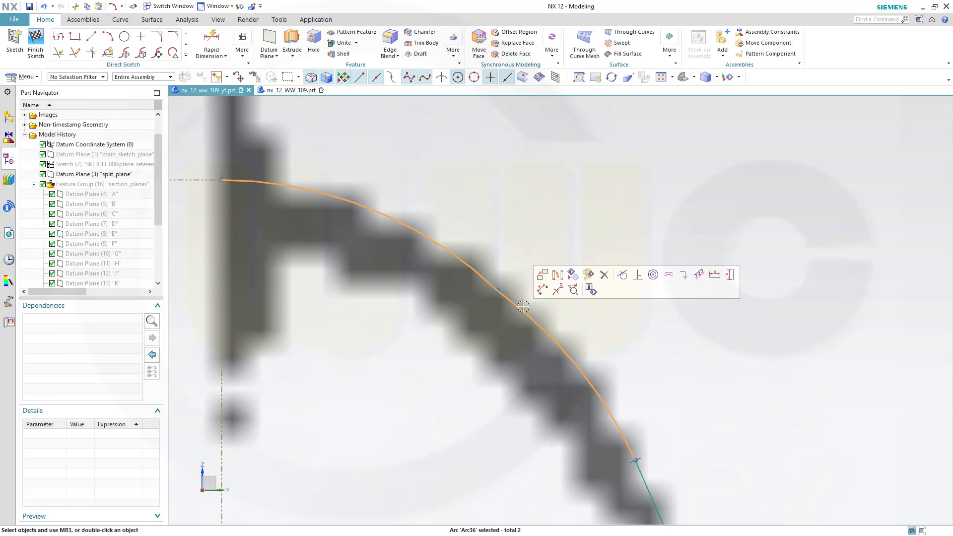
pyautogui.click(623, 275)
pyautogui.scroll(-5, 626, 294)
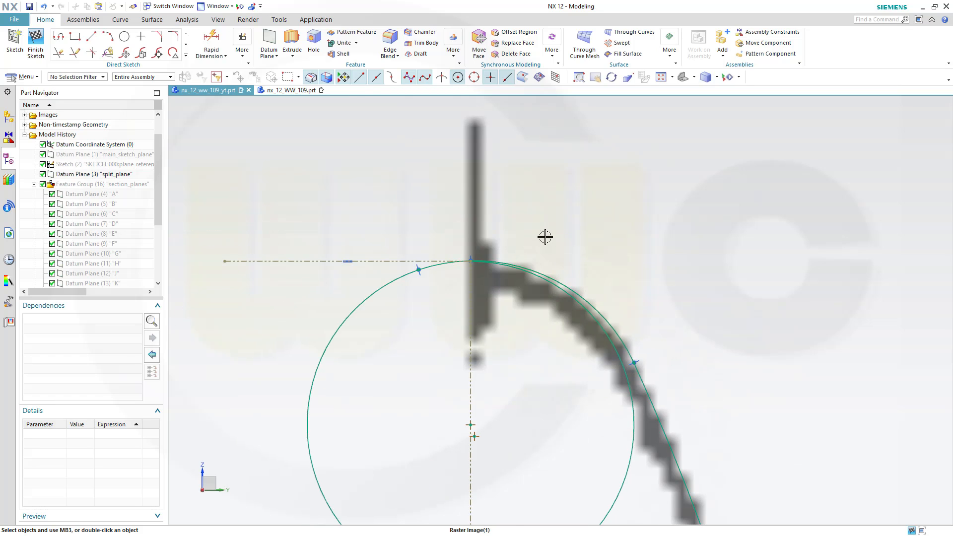
pyautogui.hotkey('ctrl', 'z')
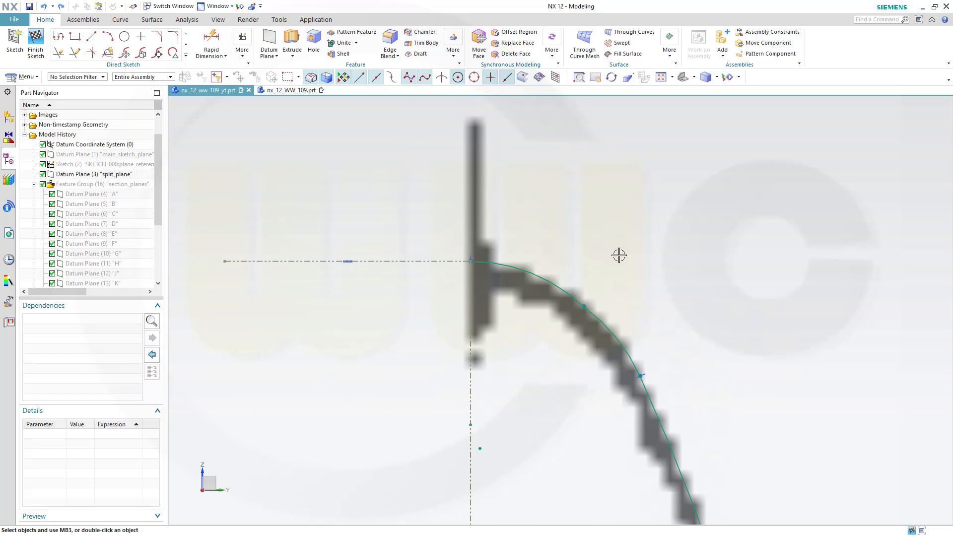
# Move the joint between the upper and connecting arcs slightly up towards the centreline, and make the two arcs tangent
pyautogui.scroll(2, 620, 295)
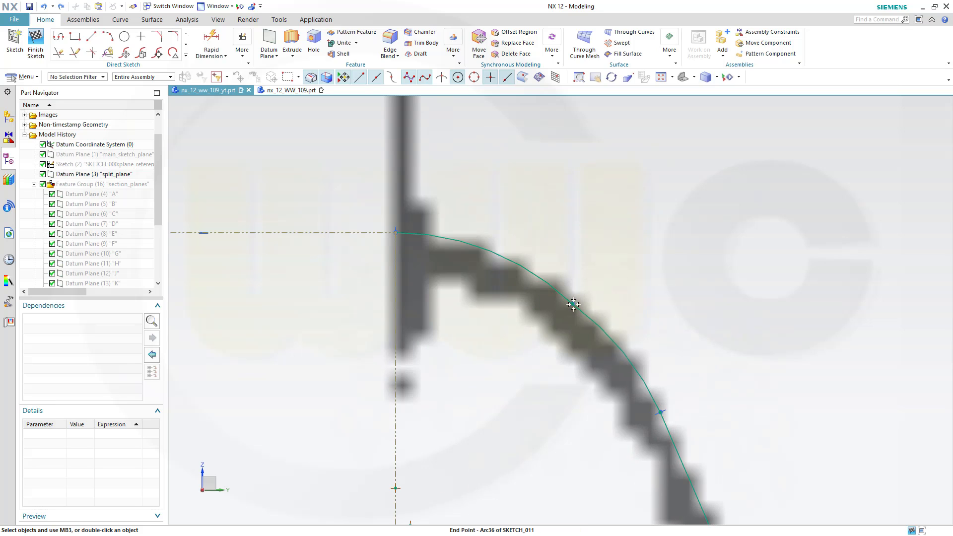
pyautogui.moveTo(572, 303); pyautogui.dragTo(558, 287)
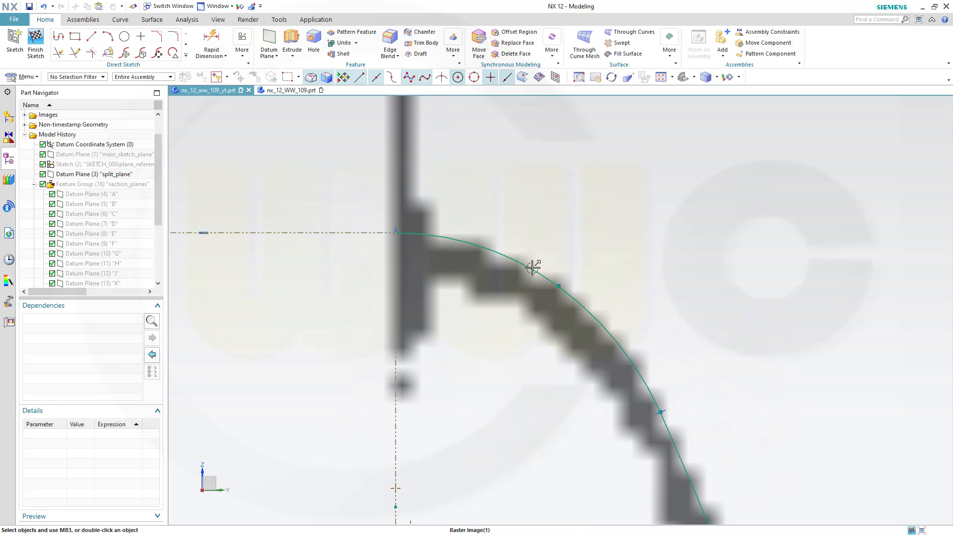
pyautogui.click(545, 281)
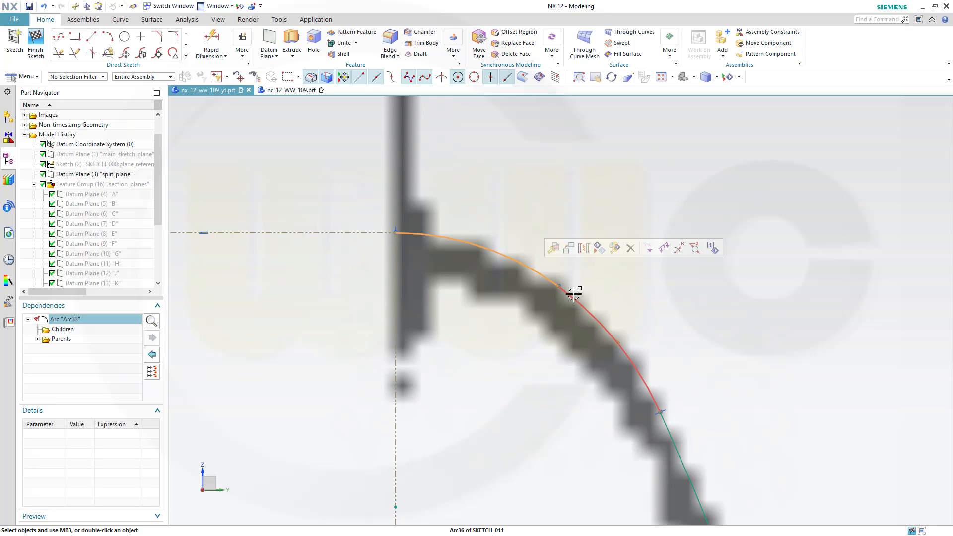
pyautogui.click(674, 267)
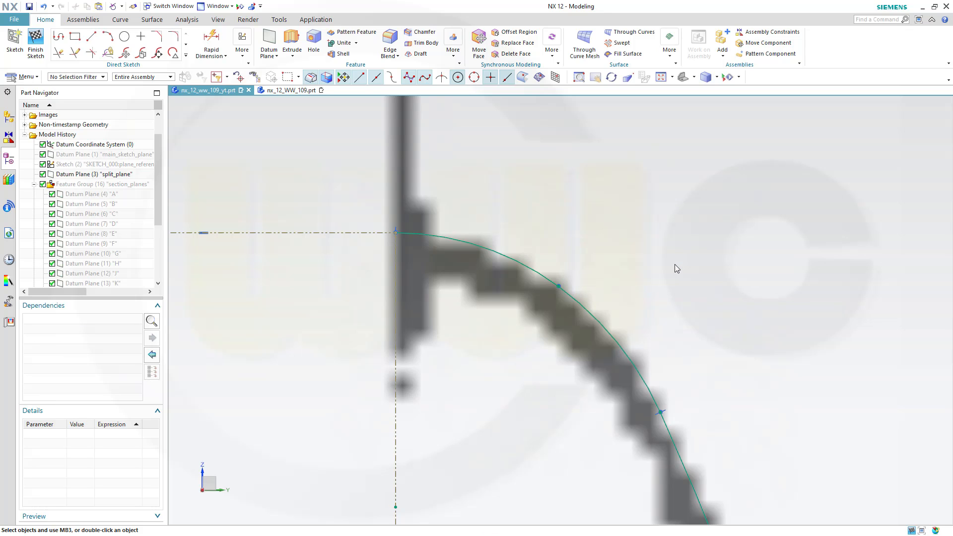
# Copy all traced curves and reference lines of section L-L and finish the sketch
pyautogui.scroll(-5, 734, 367)
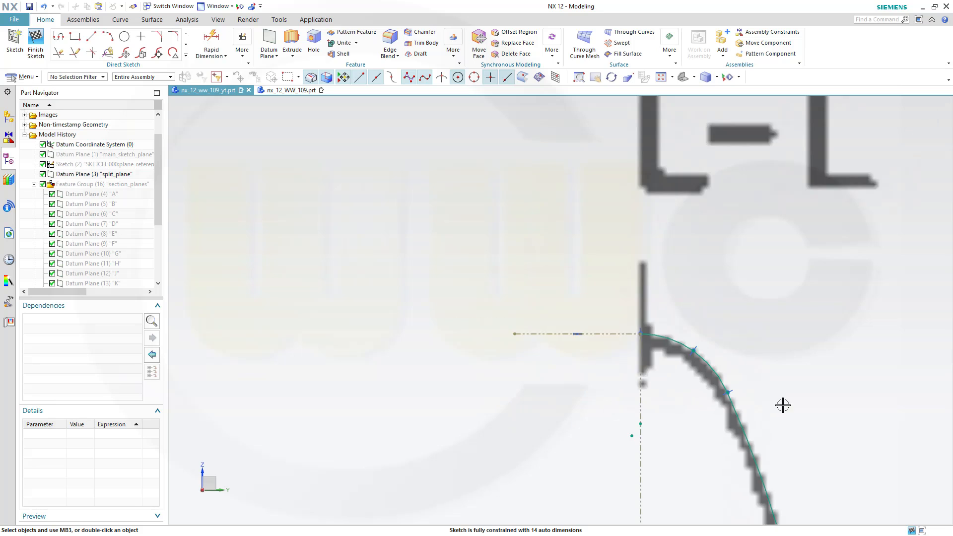
pyautogui.scroll(-3, 783, 405)
pyautogui.keyDown('shift'); pyautogui.moveTo(810, 428); pyautogui.dragTo(665, 241, button='middle'); pyautogui.keyUp('shift')
pyautogui.scroll(-1, 706, 396)
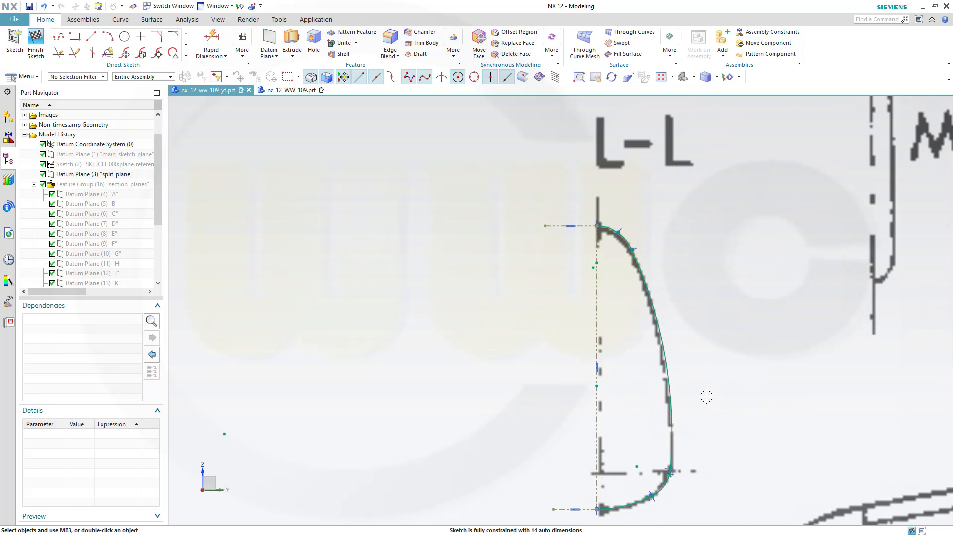
pyautogui.moveTo(483, 192)
pyautogui.mouseDown()
pyautogui.moveTo(512, 337)
pyautogui.moveTo(664, 513)
pyautogui.moveTo(711, 513)
pyautogui.moveTo(707, 519)
pyautogui.mouseUp()
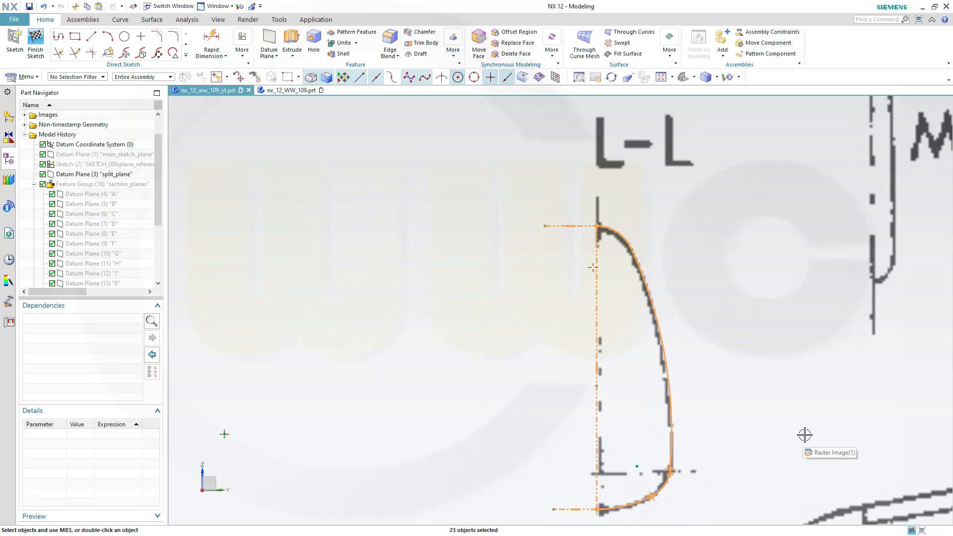
pyautogui.press('Escape')
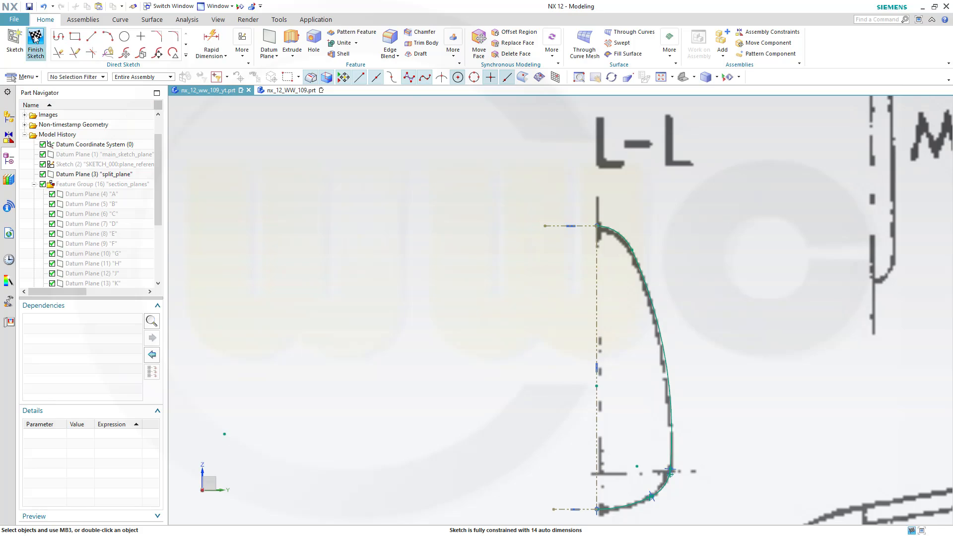
pyautogui.click(35, 41)
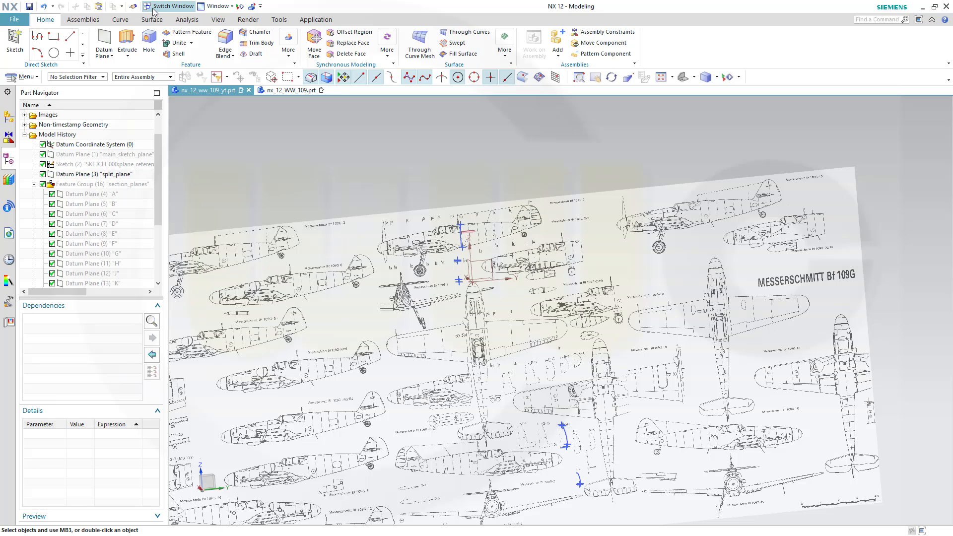
# Hide all blueprint images from the model view
pyautogui.click(240, 9)
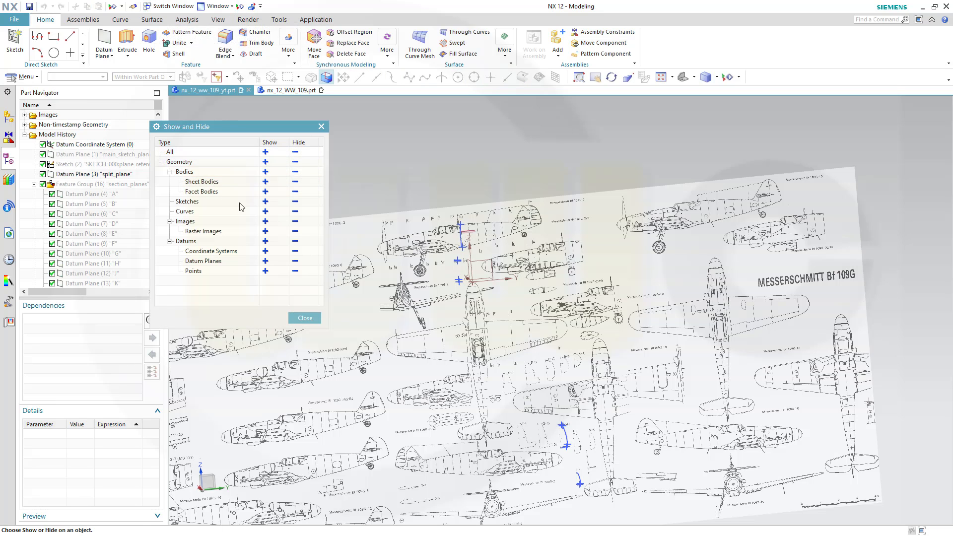
pyautogui.click(295, 221)
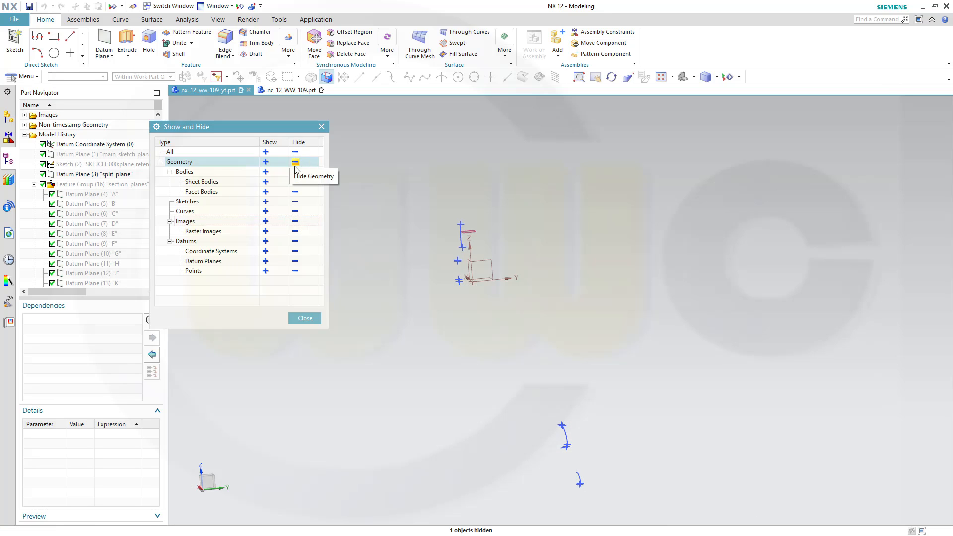
pyautogui.click(305, 317)
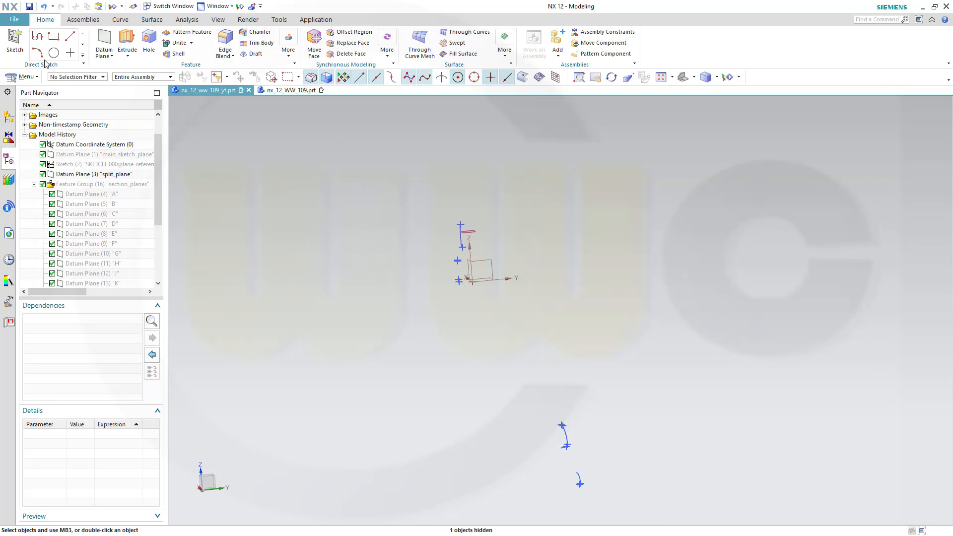
# Create a sketch on datum plane L with its normal reversed so that the sketch's Y axis points upward
pyautogui.click(15, 40)
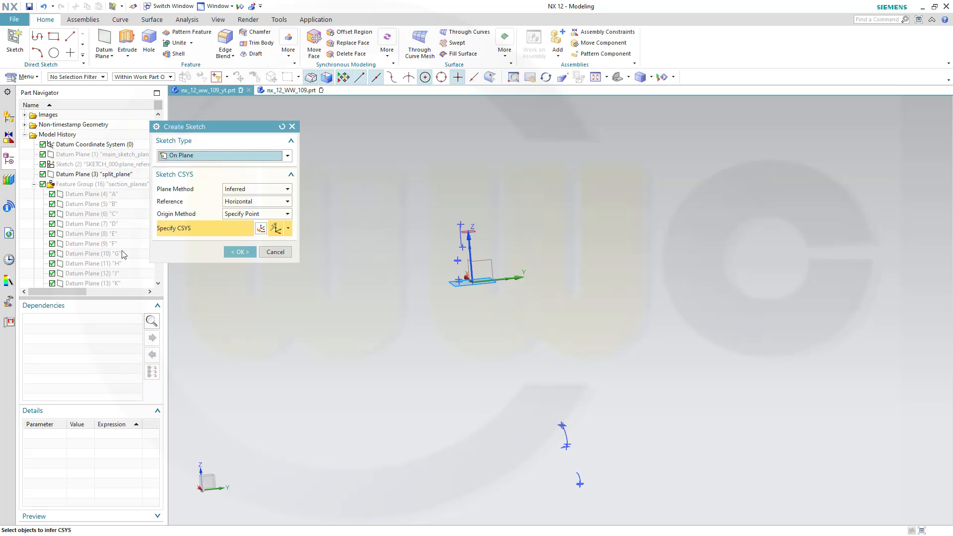
pyautogui.scroll(-1, 124, 255)
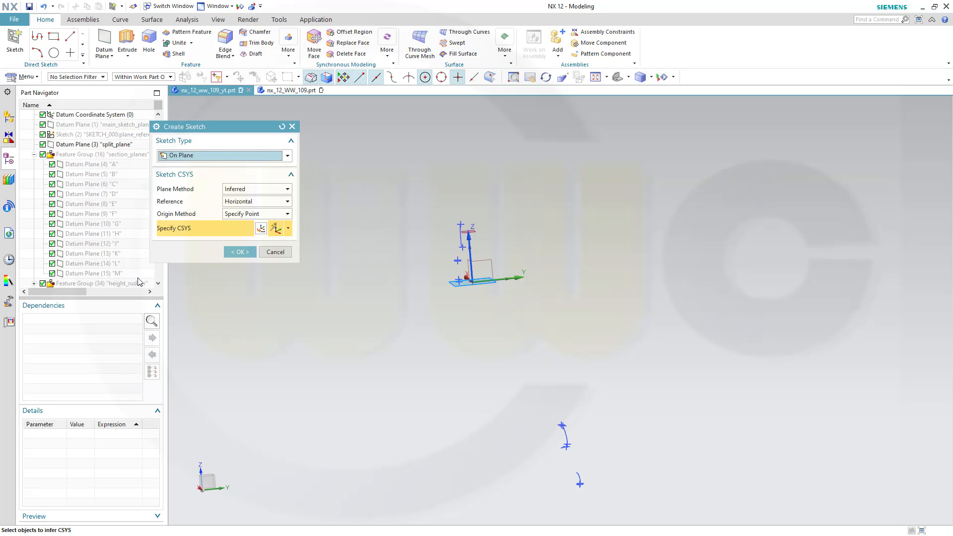
pyautogui.click(103, 264)
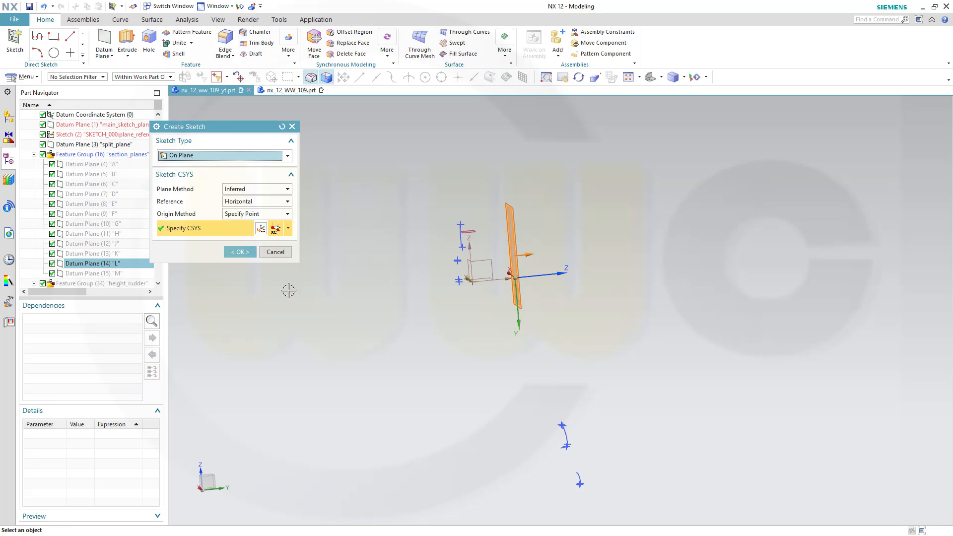
pyautogui.doubleClick(531, 251)
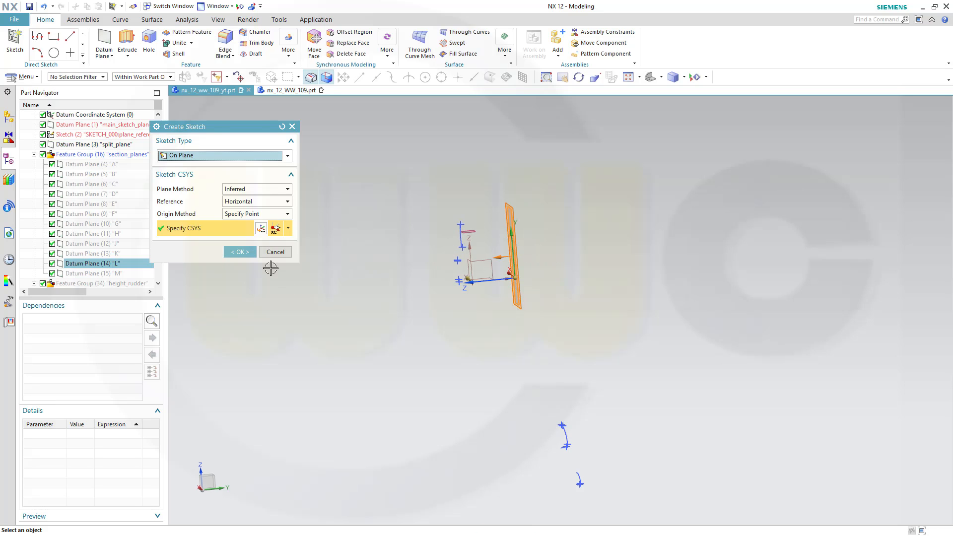
pyautogui.click(237, 252)
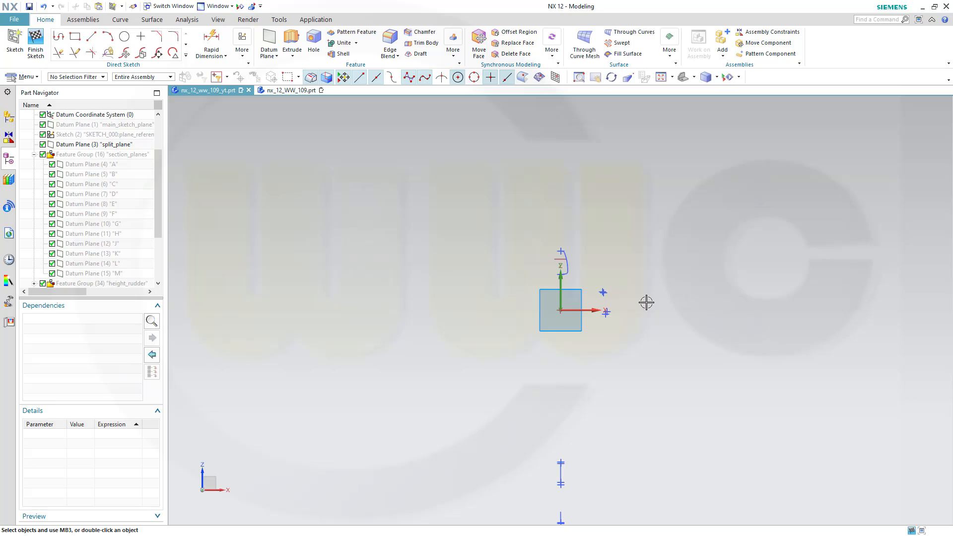
# Paste the section L-L curves into the sketch, moved to about XC -42 and YC 2821, beside the existing fuselage section
pyautogui.hotkey('ctrl', 'v')
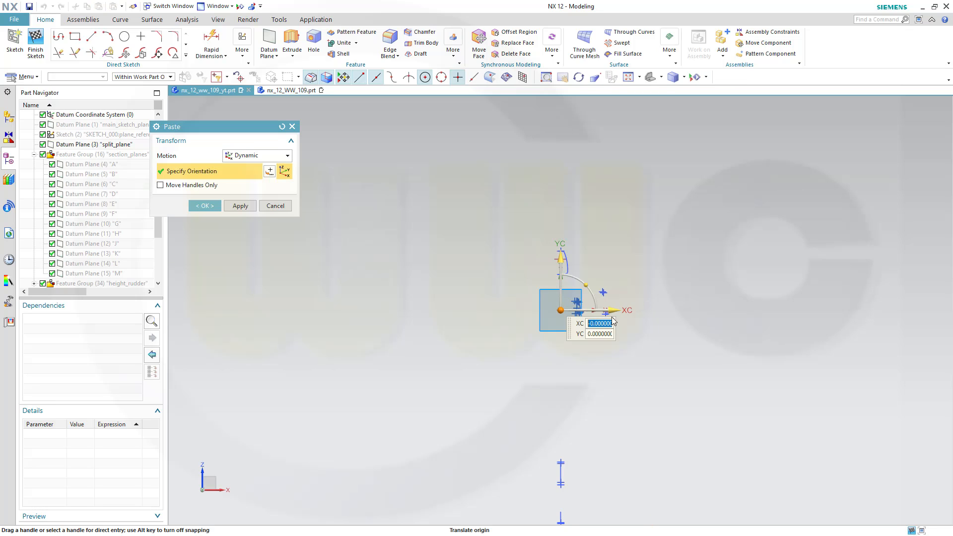
pyautogui.scroll(4, 612, 317)
pyautogui.keyDown('shift'); pyautogui.moveTo(536, 259); pyautogui.dragTo(555, 367, button='middle'); pyautogui.keyUp('shift')
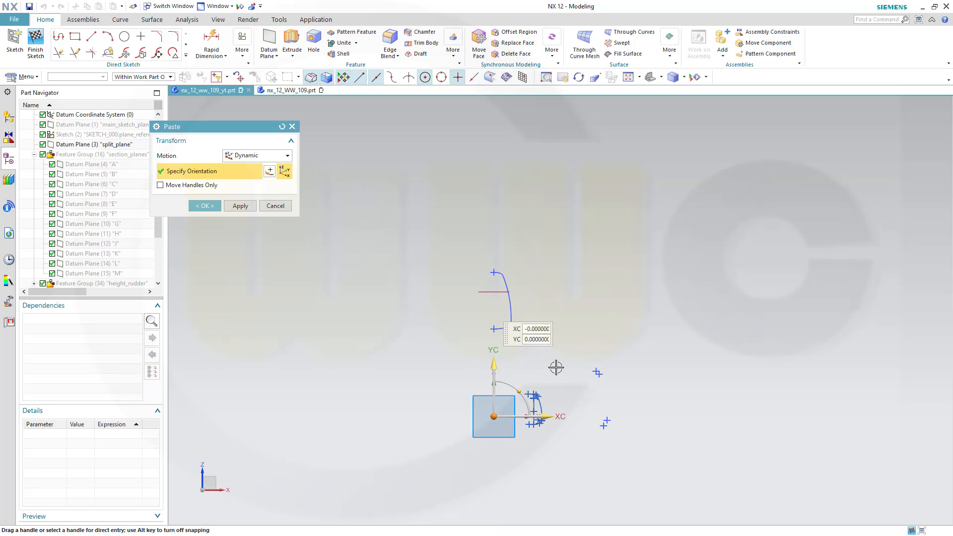
pyautogui.moveTo(502, 398); pyautogui.dragTo(492, 287)
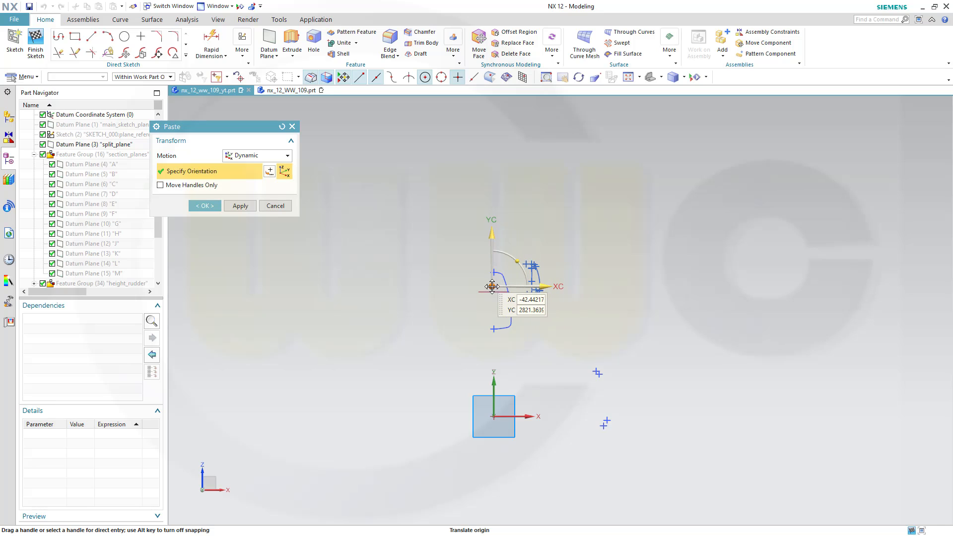
pyautogui.click(239, 206)
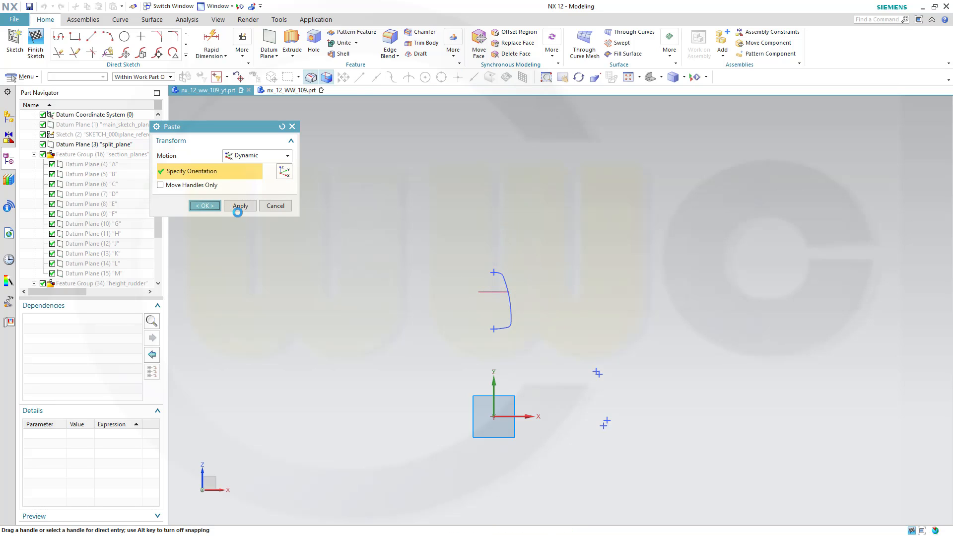
pyautogui.moveTo(463, 305); pyautogui.dragTo(417, 321, button='middle')
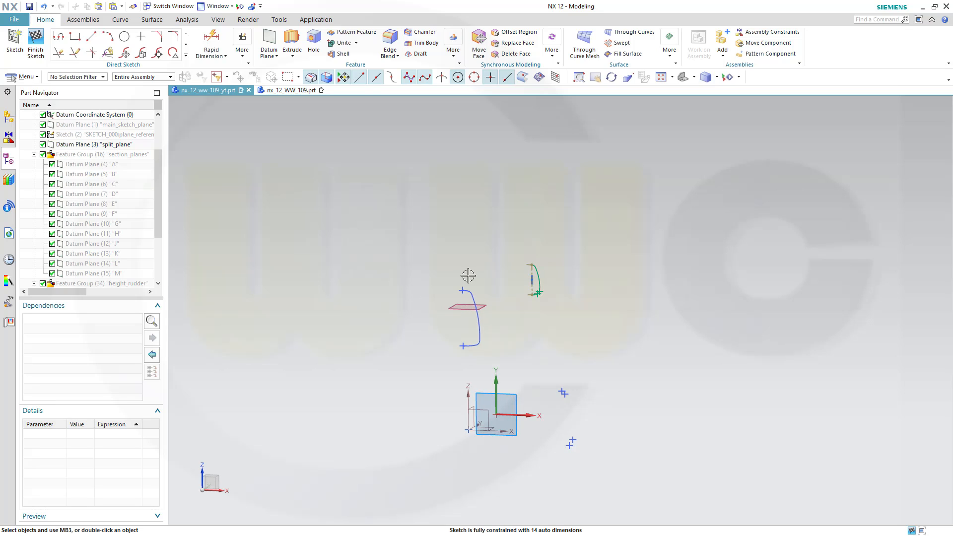
# Show the main body boundary feature group in the model view
pyautogui.moveTo(160, 224); pyautogui.dragTo(162, 266)
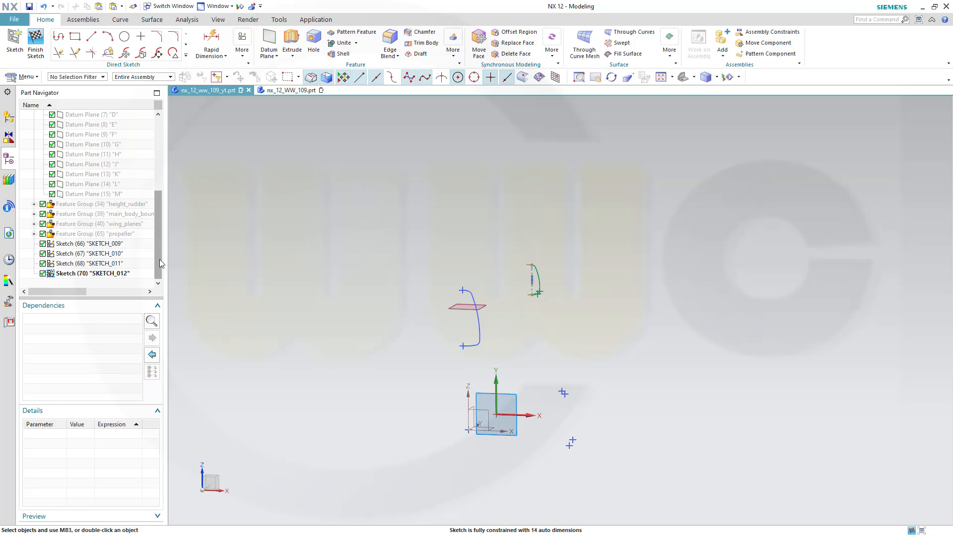
pyautogui.click(76, 216)
pyautogui.rightClick(76, 216)
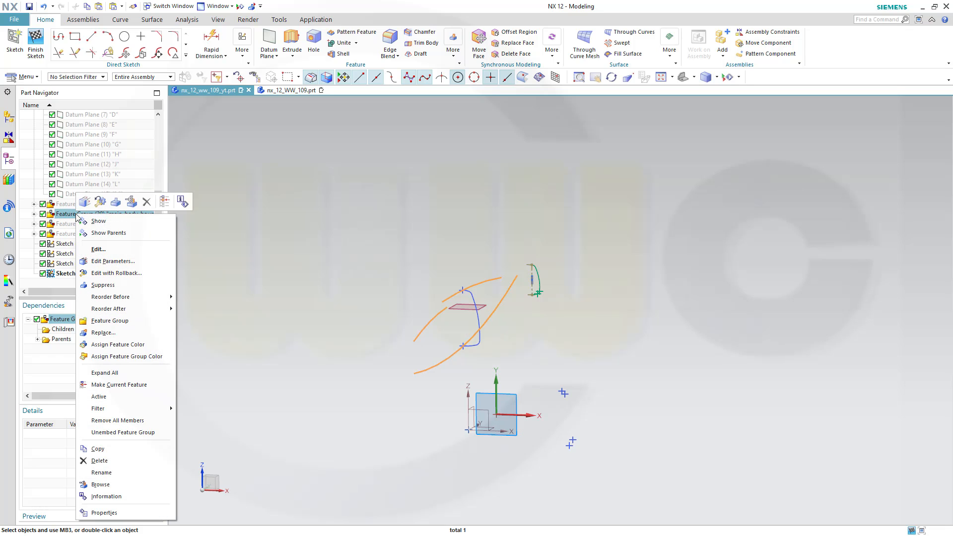
pyautogui.click(111, 221)
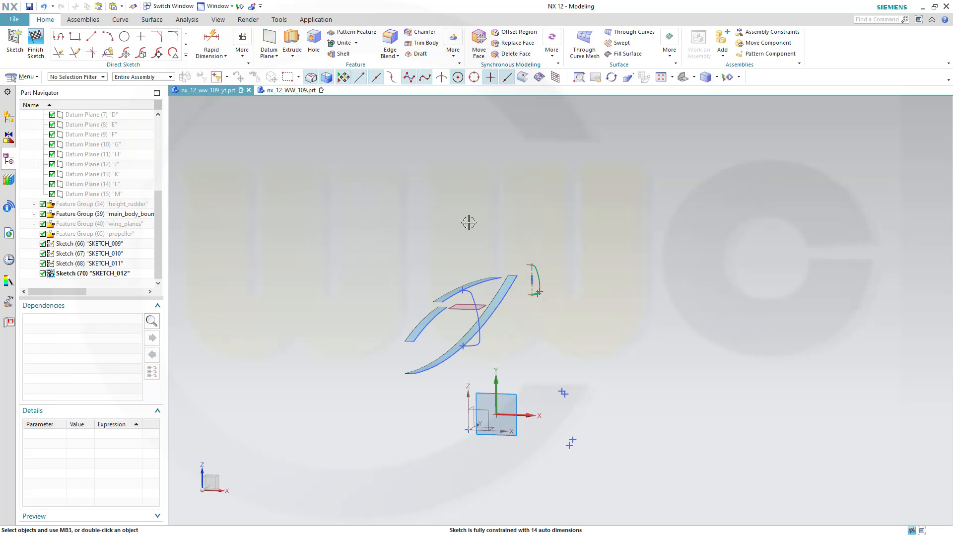
# Create associative intersection points where the upper and lower body boundary curves cross the sketch plane, and hide the boundary feature group
pyautogui.click(186, 55)
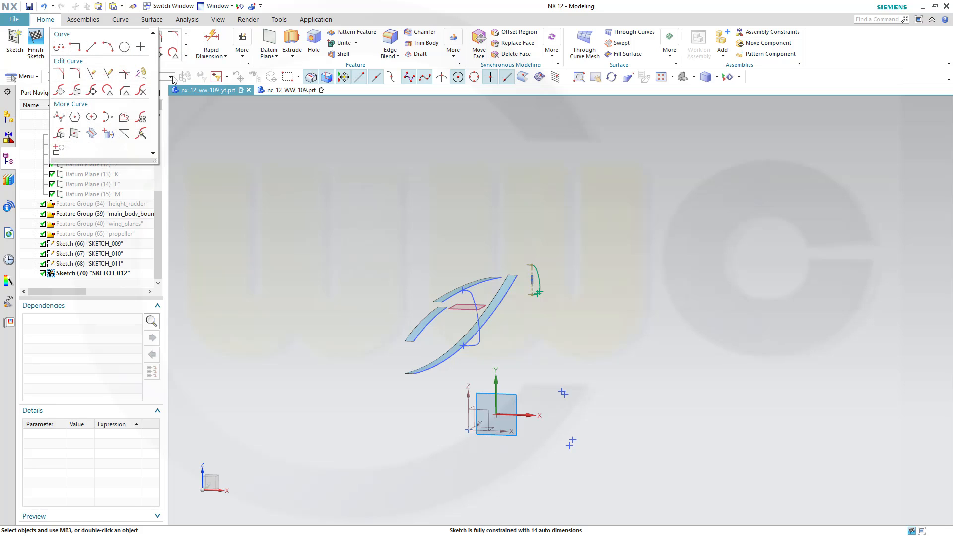
pyautogui.click(75, 135)
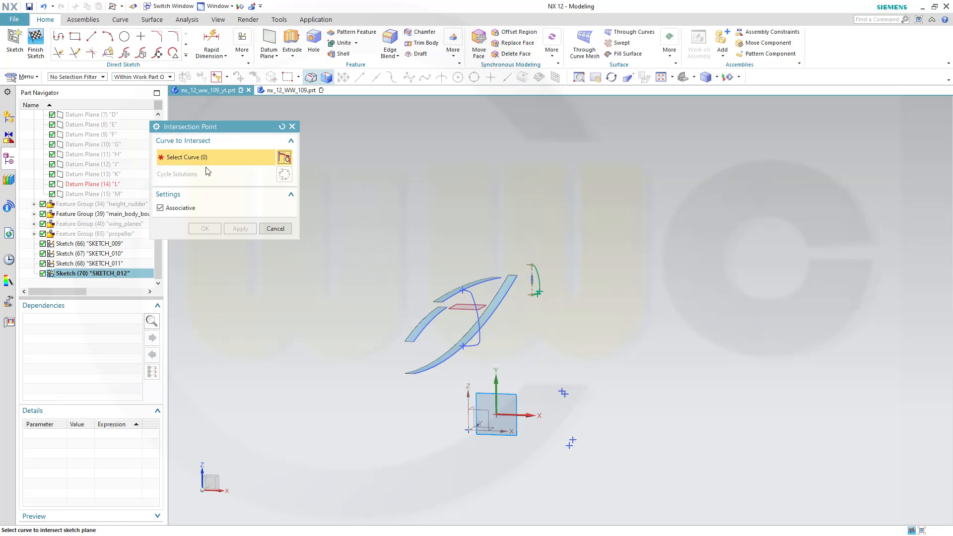
pyautogui.scroll(2, 485, 279)
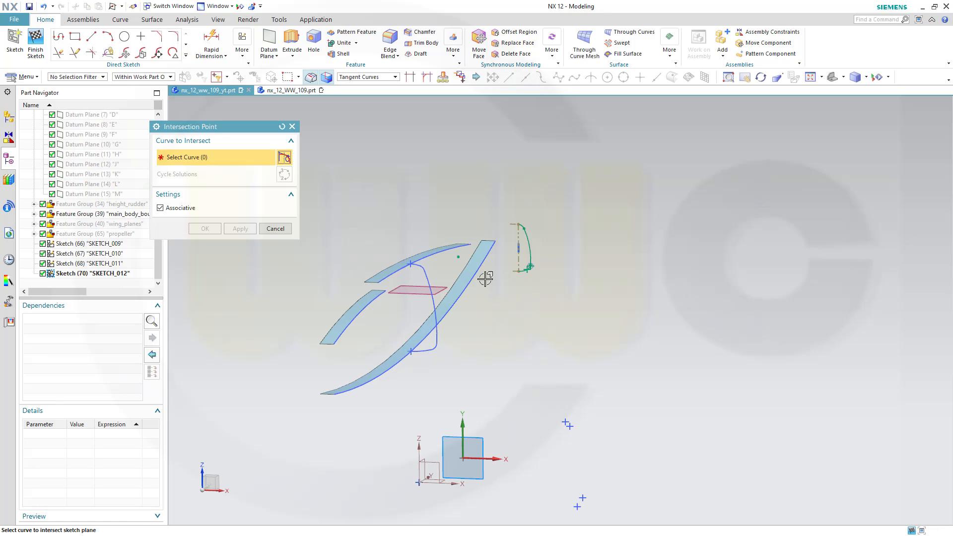
pyautogui.click(441, 252)
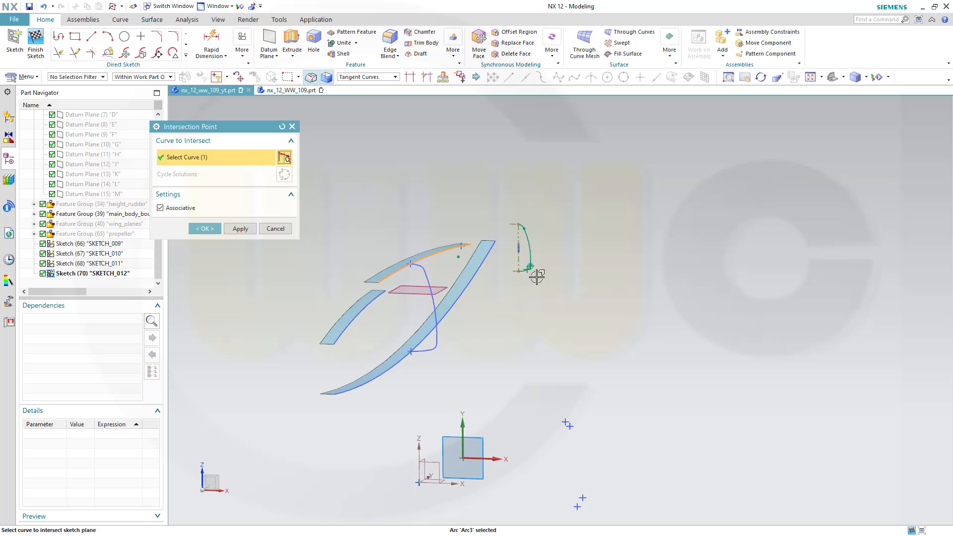
pyautogui.click(240, 228)
pyautogui.click(472, 281)
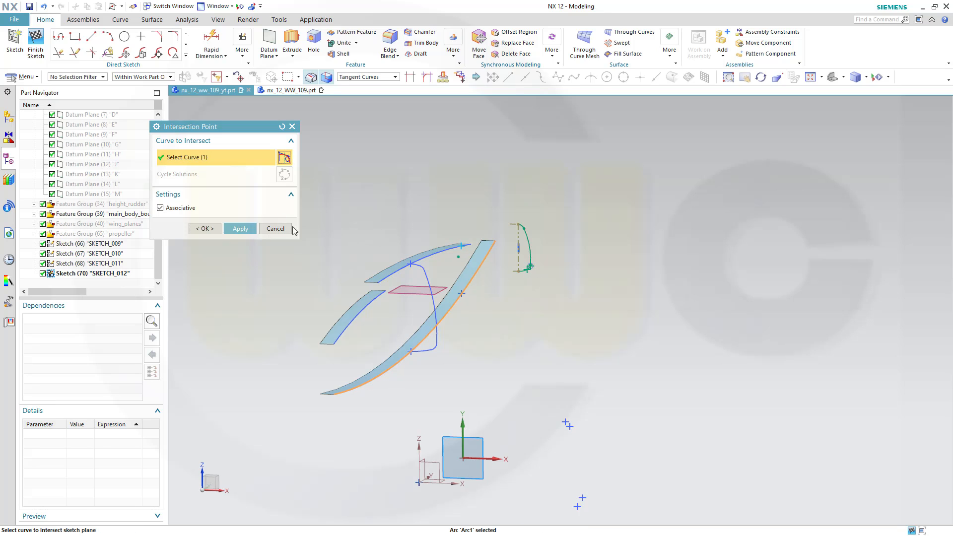
pyautogui.click(204, 229)
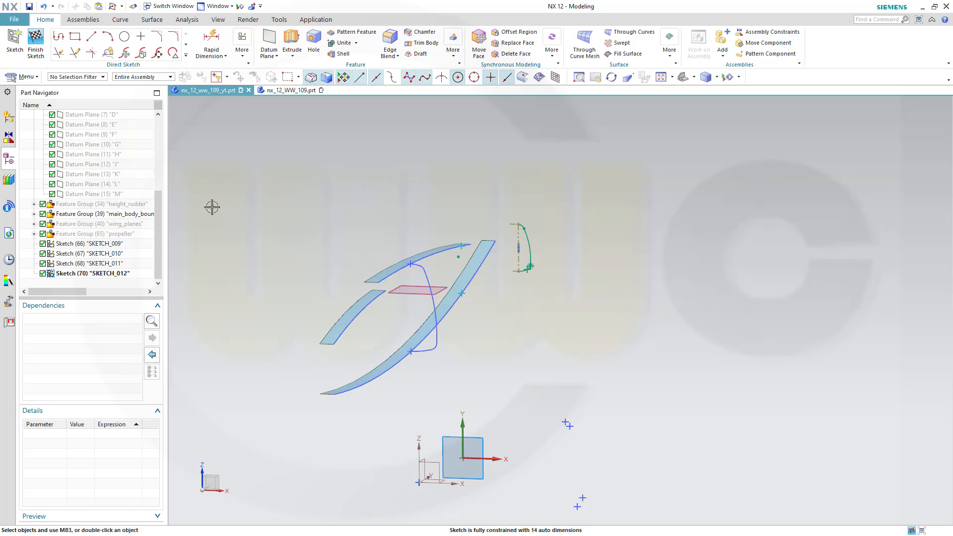
pyautogui.rightClick(116, 219)
pyautogui.click(133, 221)
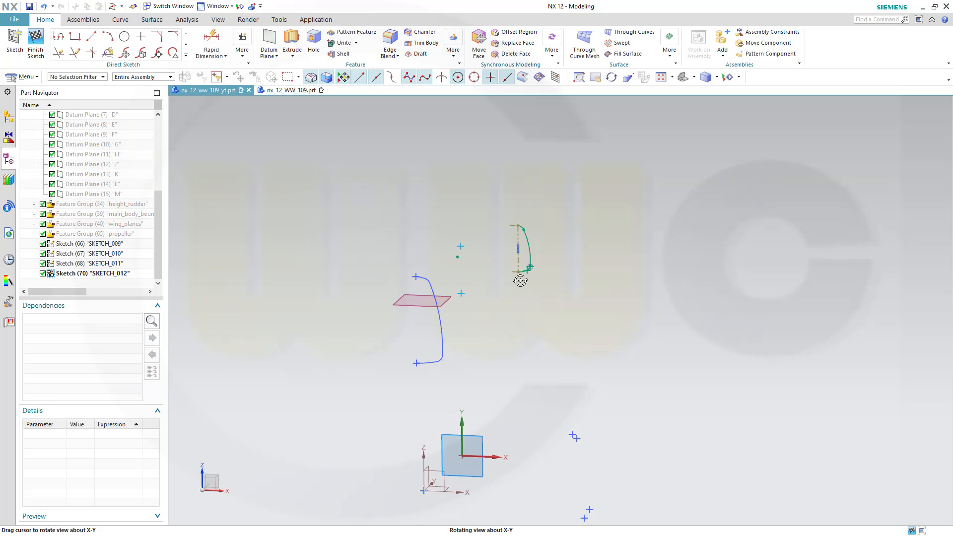
pyautogui.scroll(2, 504, 268)
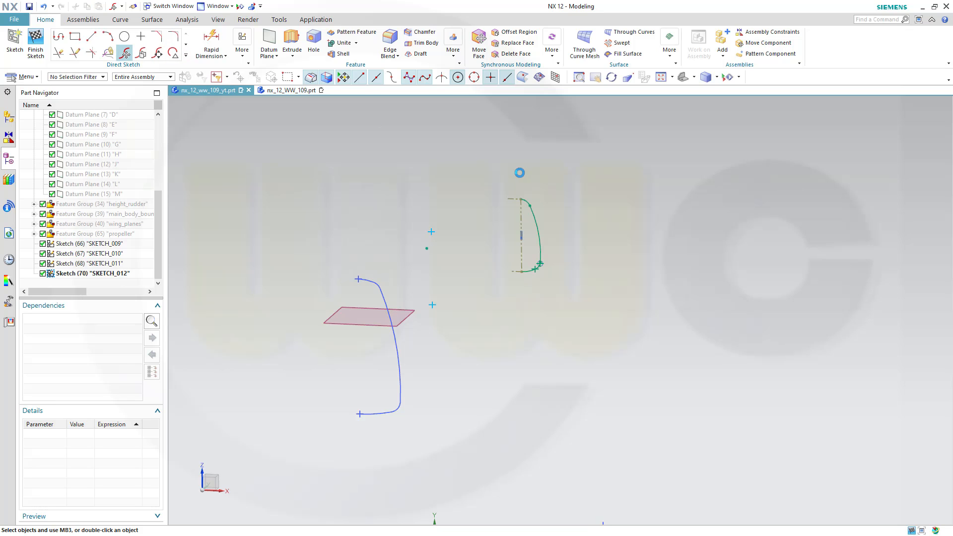
pyautogui.moveTo(490, 172); pyautogui.dragTo(560, 293)
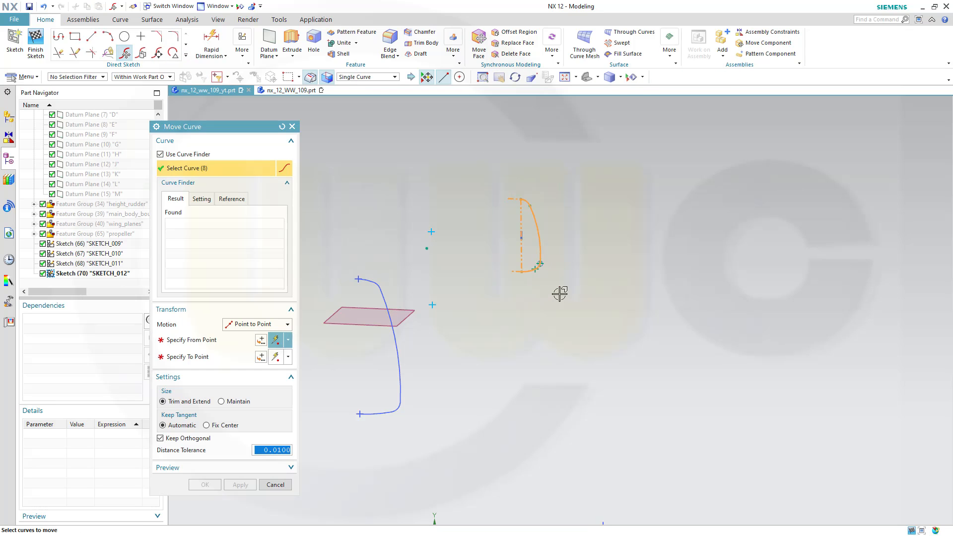
pyautogui.scroll(-2, 482, 275)
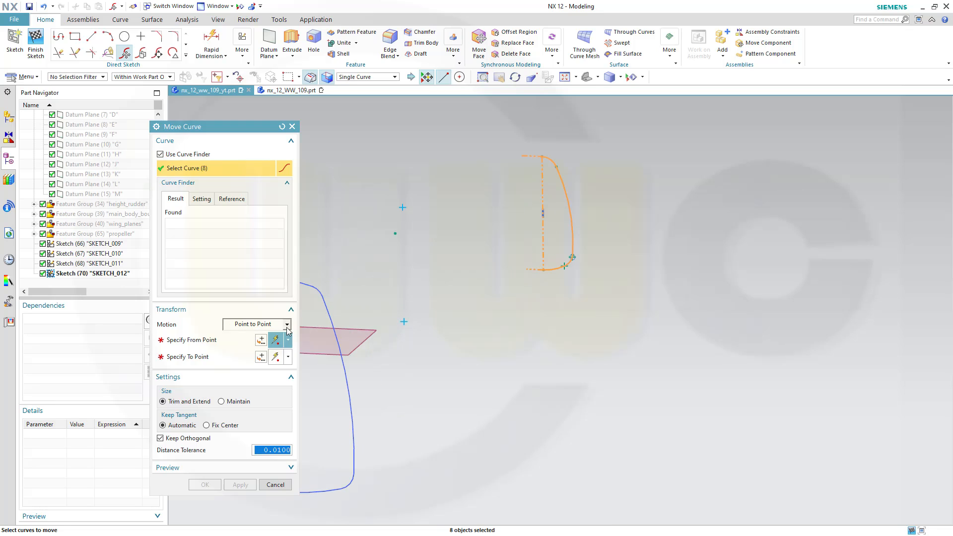
pyautogui.scroll(-1, 546, 321)
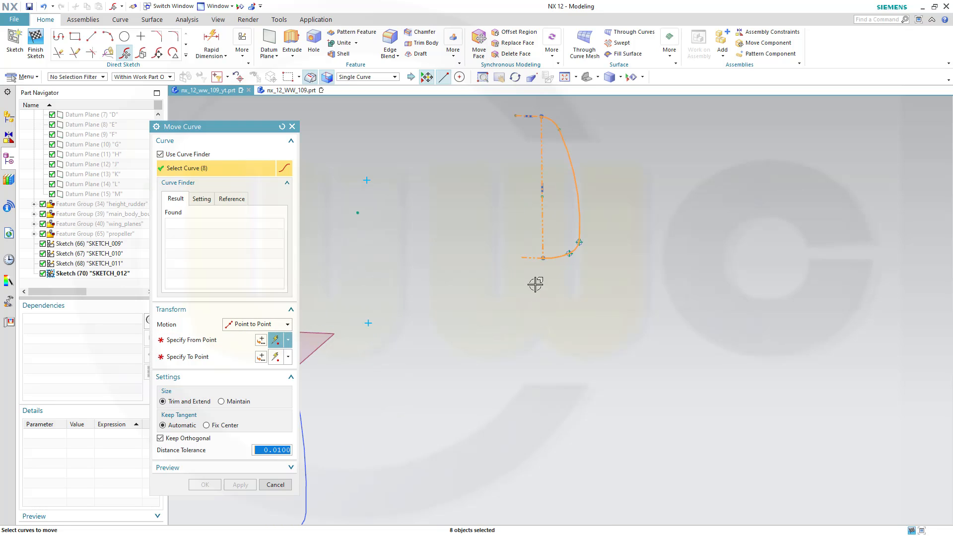
pyautogui.click(540, 258)
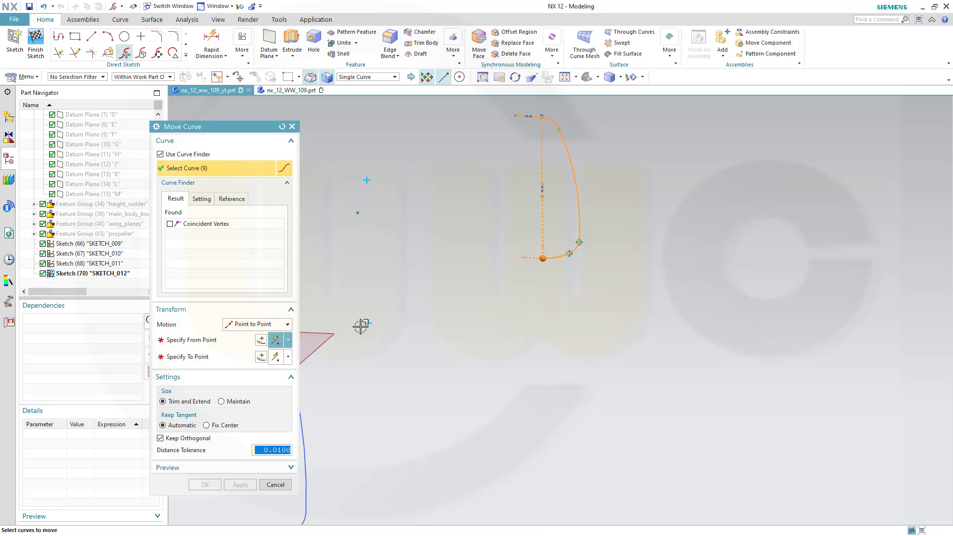
pyautogui.click(194, 342)
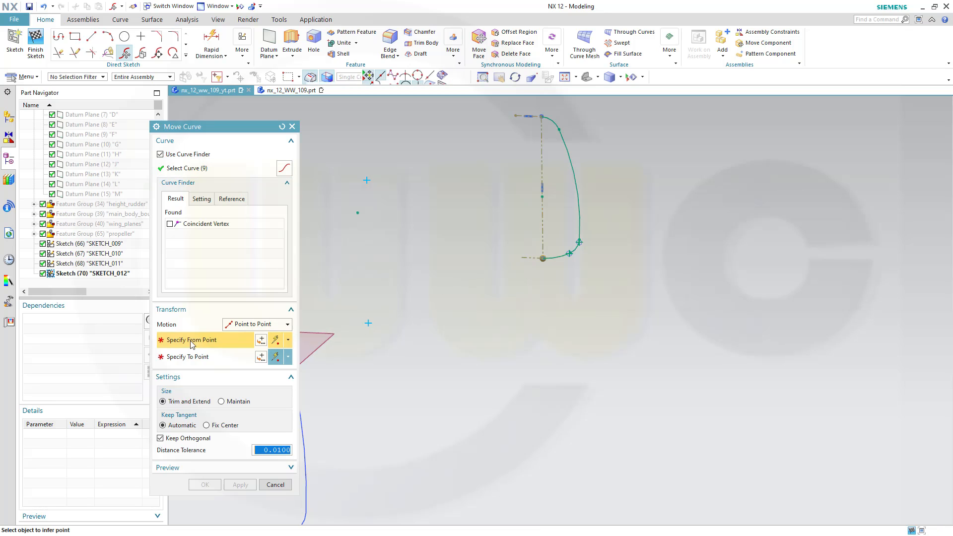
pyautogui.click(542, 258)
pyautogui.press('Escape')
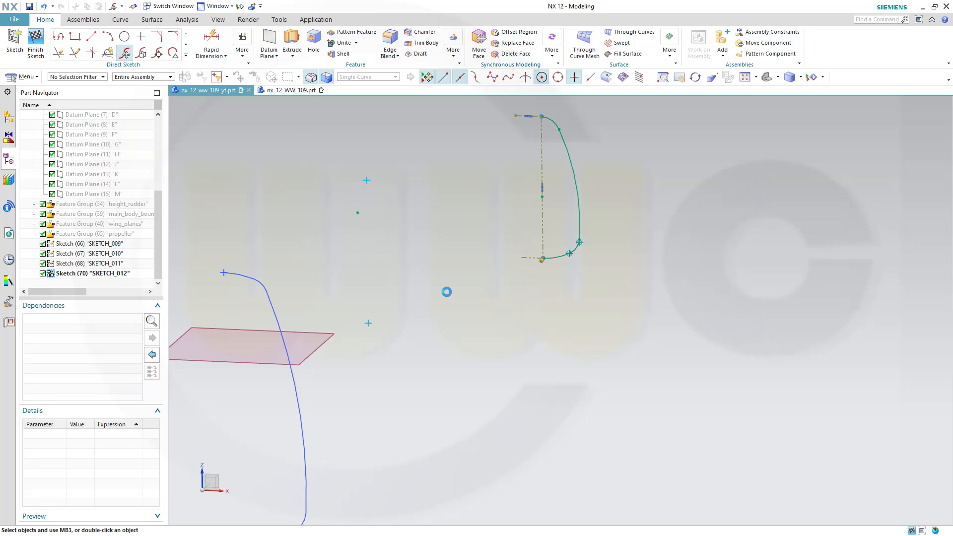
# Move the eight section L-L curves point to point, from the lower end of the vertical reference line to the lower intersection point
pyautogui.click(125, 54)
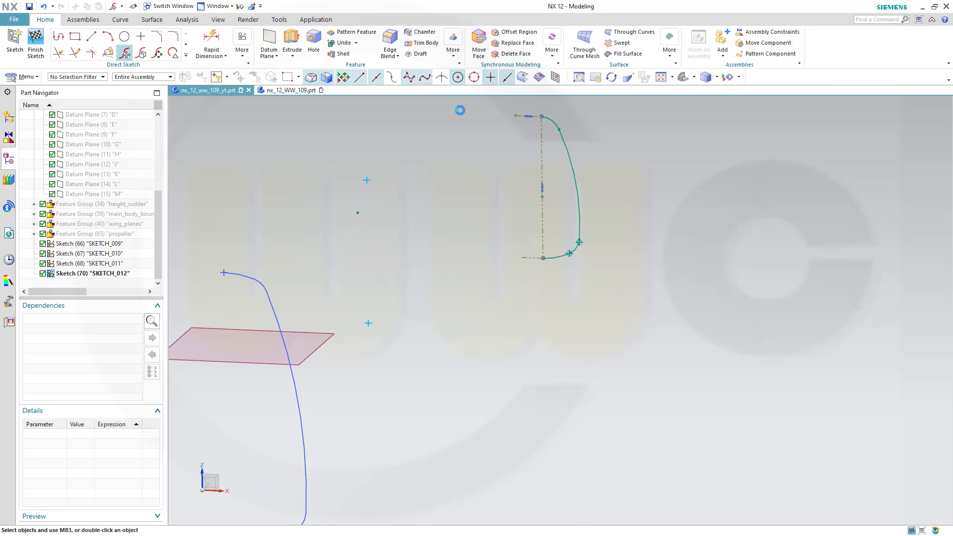
pyautogui.click(582, 240)
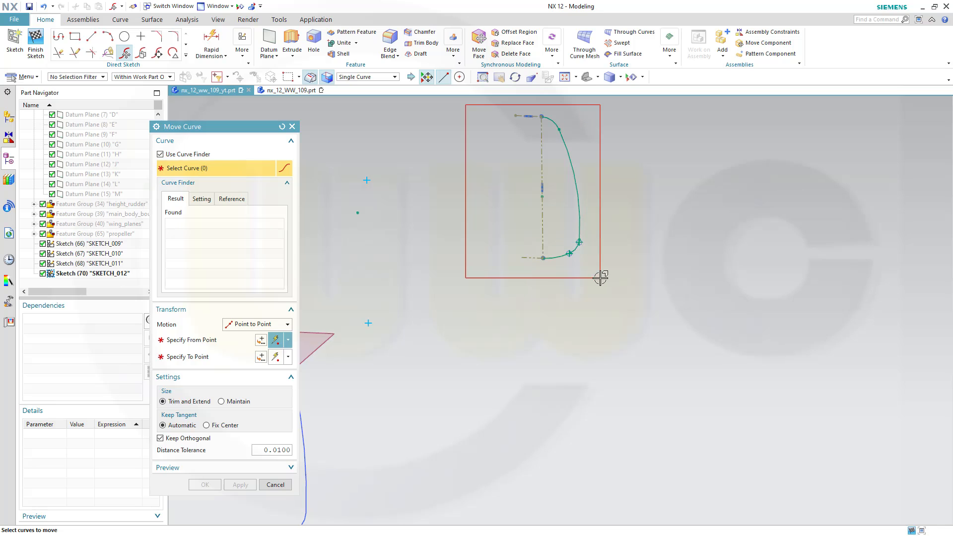
pyautogui.click(214, 343)
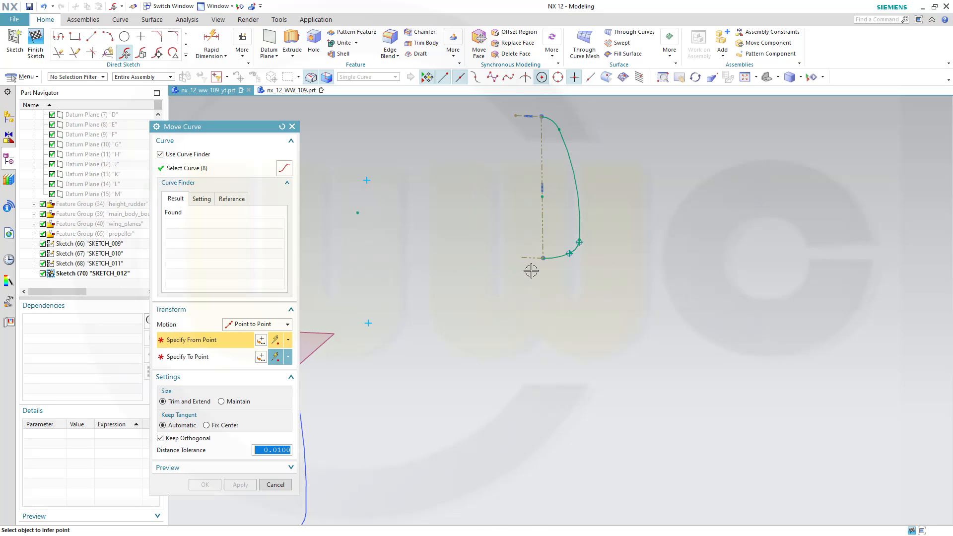
pyautogui.click(543, 258)
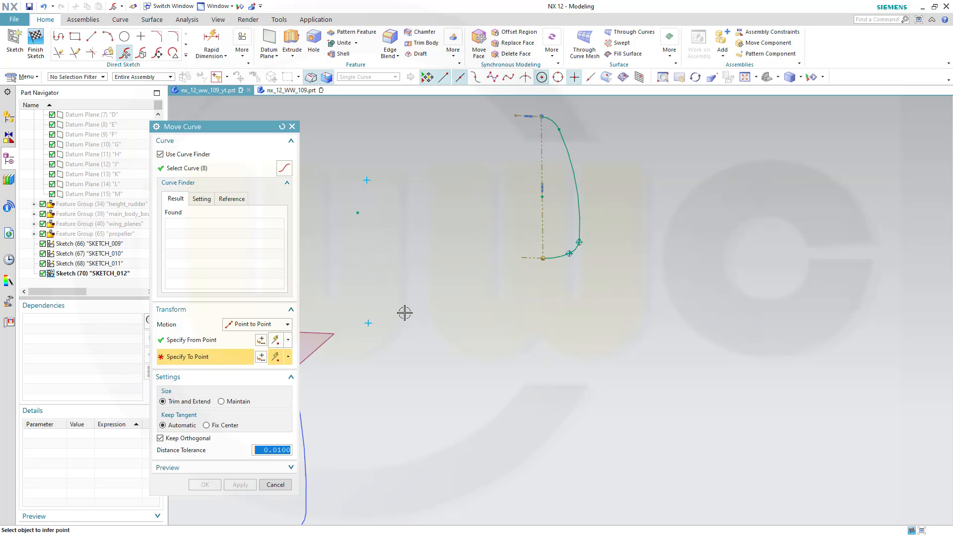
pyautogui.click(367, 323)
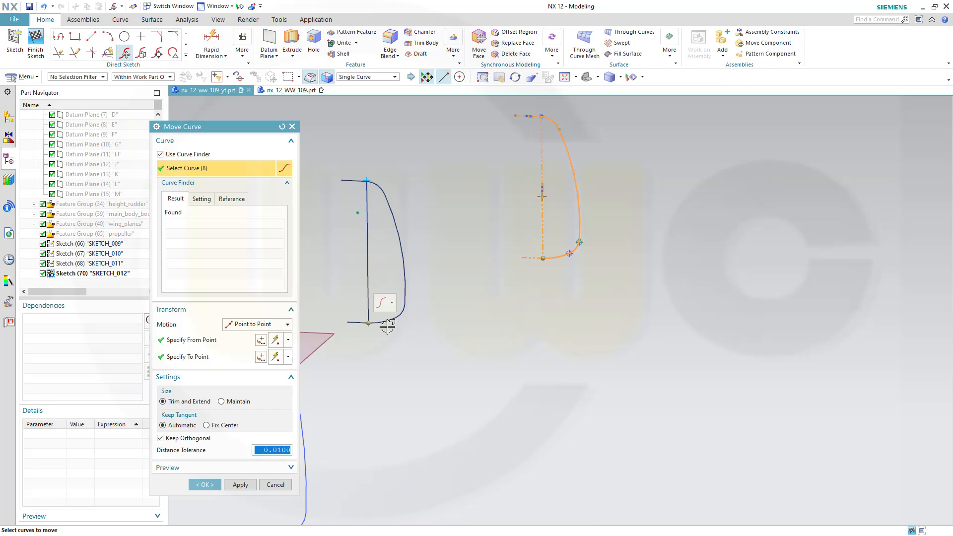
pyautogui.click(205, 484)
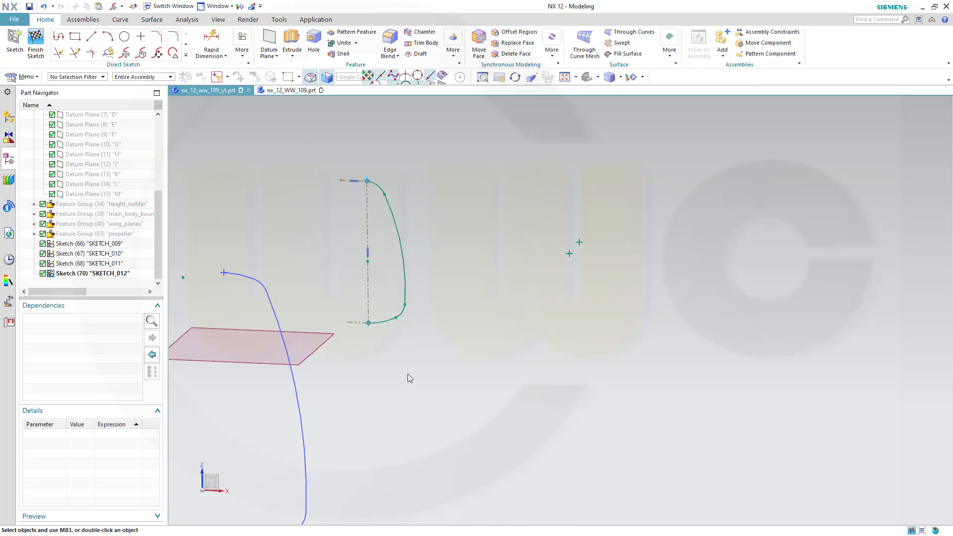
# Constrain the upper end point of the section L-L profile coincident with the upper intersection point
pyautogui.scroll(5, 340, 251)
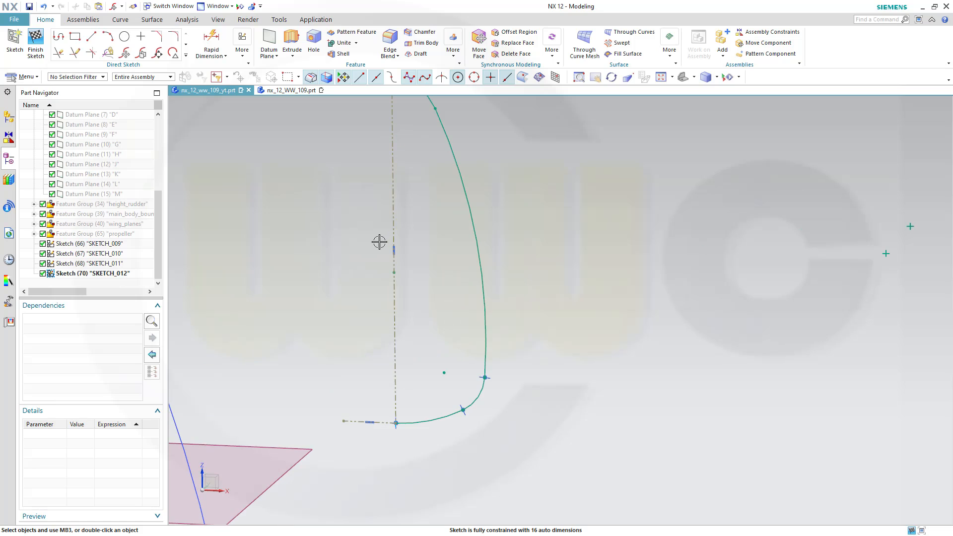
pyautogui.scroll(4, 390, 418)
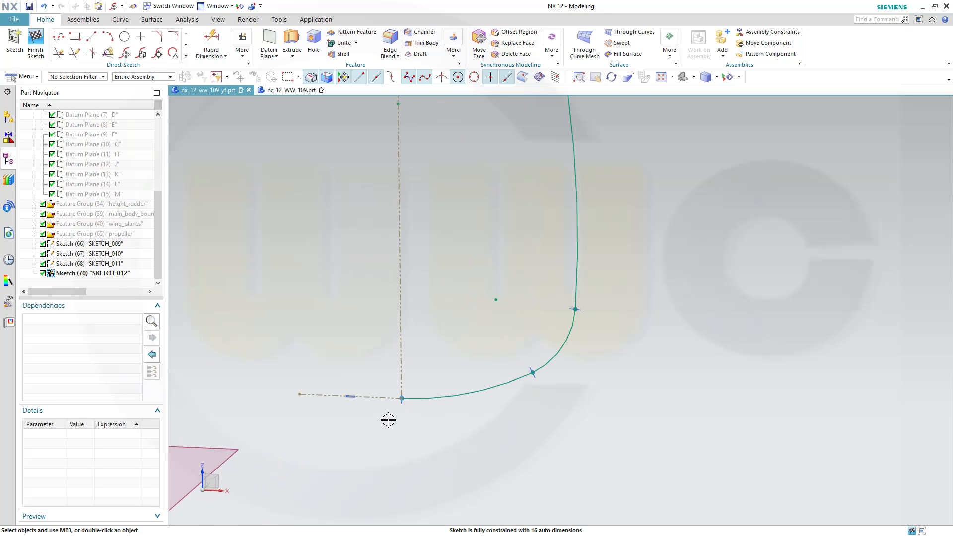
pyautogui.scroll(-2, 460, 224)
pyautogui.keyDown('shift'); pyautogui.moveTo(474, 200); pyautogui.dragTo(560, 530, button='middle'); pyautogui.keyUp('shift')
pyautogui.scroll(5, 484, 207)
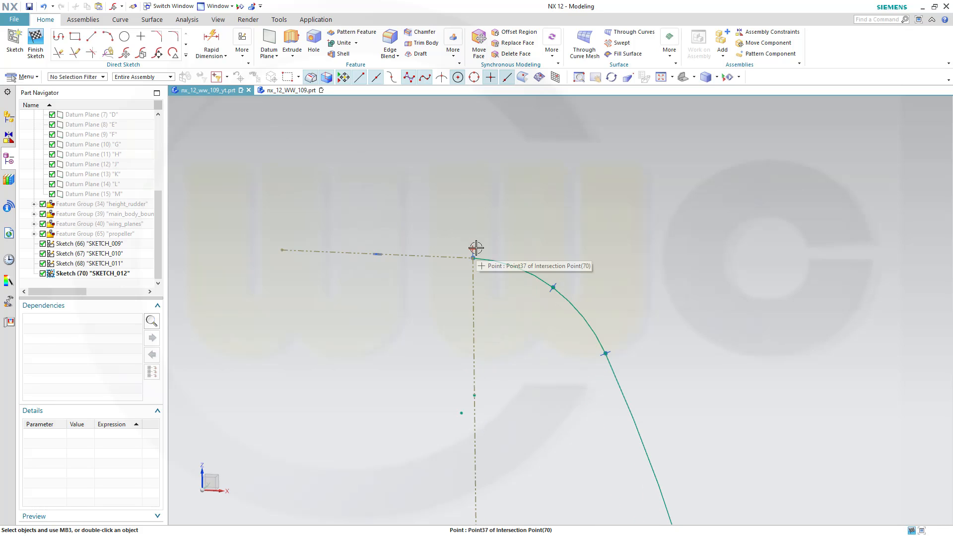
pyautogui.click(473, 258)
pyautogui.click(473, 258)
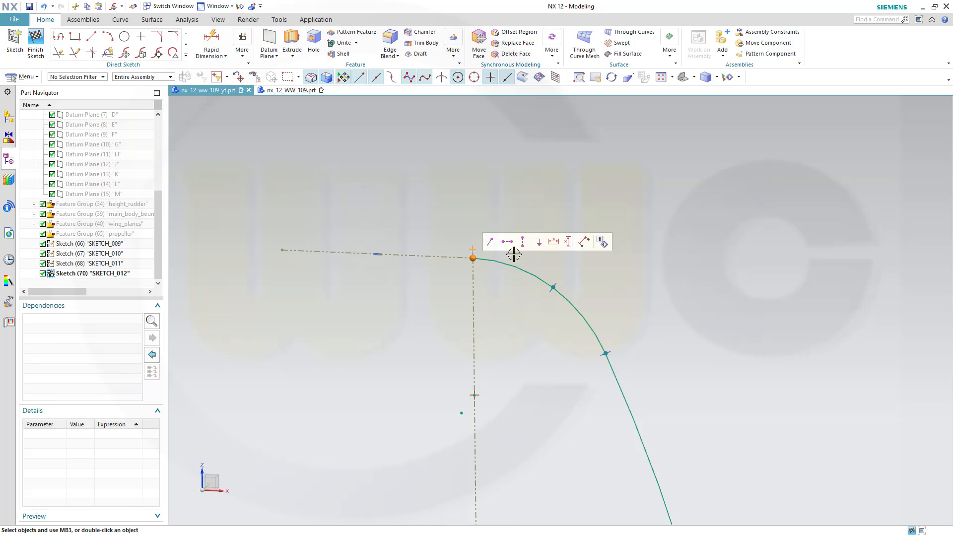
pyautogui.click(491, 243)
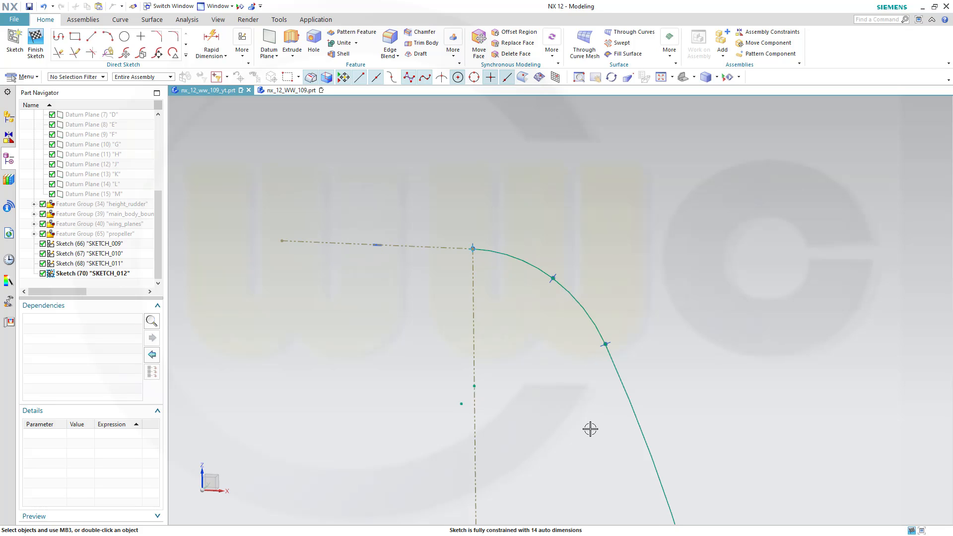
# Constrain the lower end point of the section L-L profile coincident with the lower intersection point
pyautogui.keyDown('shift'); pyautogui.moveTo(590, 429); pyautogui.dragTo(595, 149, button='middle'); pyautogui.keyUp('shift')
pyautogui.scroll(-4, 630, 354)
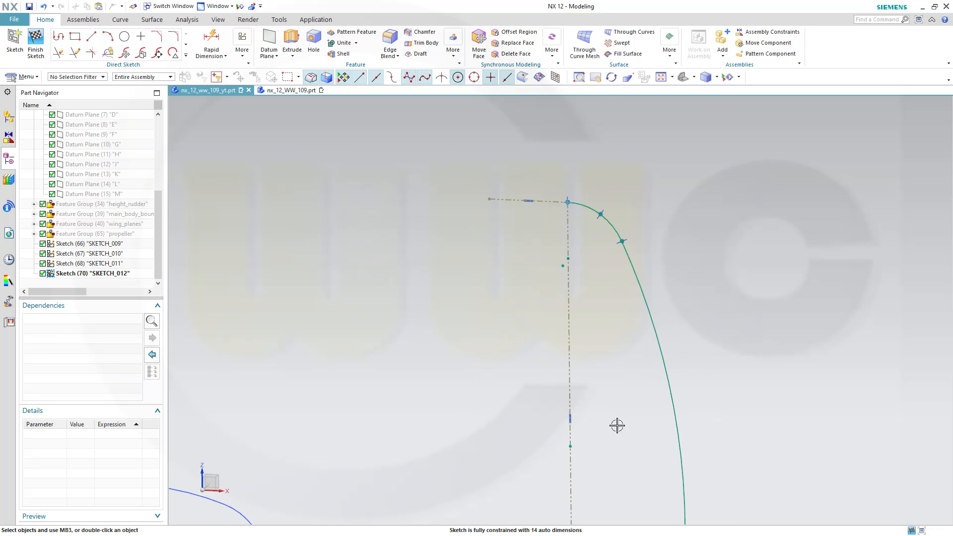
pyautogui.keyDown('shift'); pyautogui.moveTo(621, 491); pyautogui.dragTo(623, 214, button='middle'); pyautogui.keyUp('shift')
pyautogui.scroll(2, 568, 379)
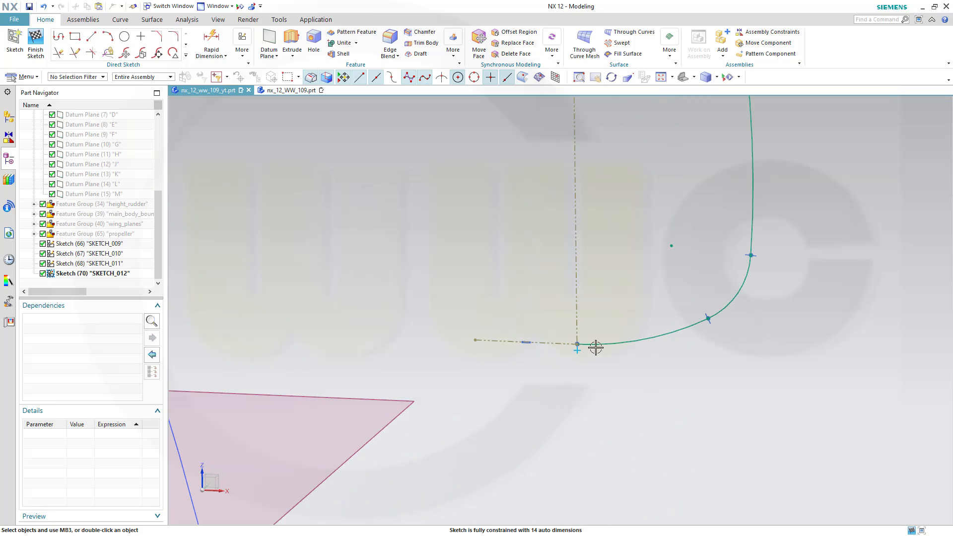
pyautogui.scroll(6, 596, 347)
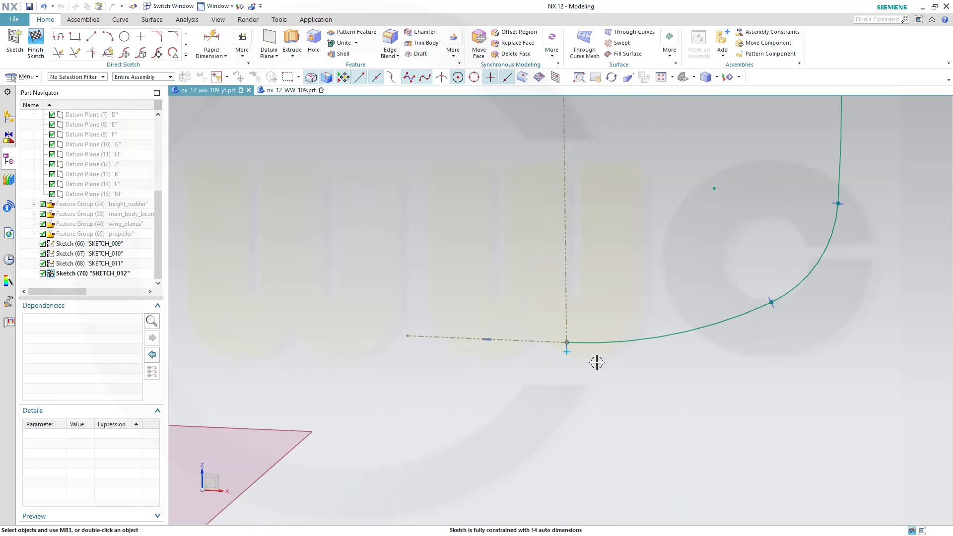
pyautogui.click(526, 336)
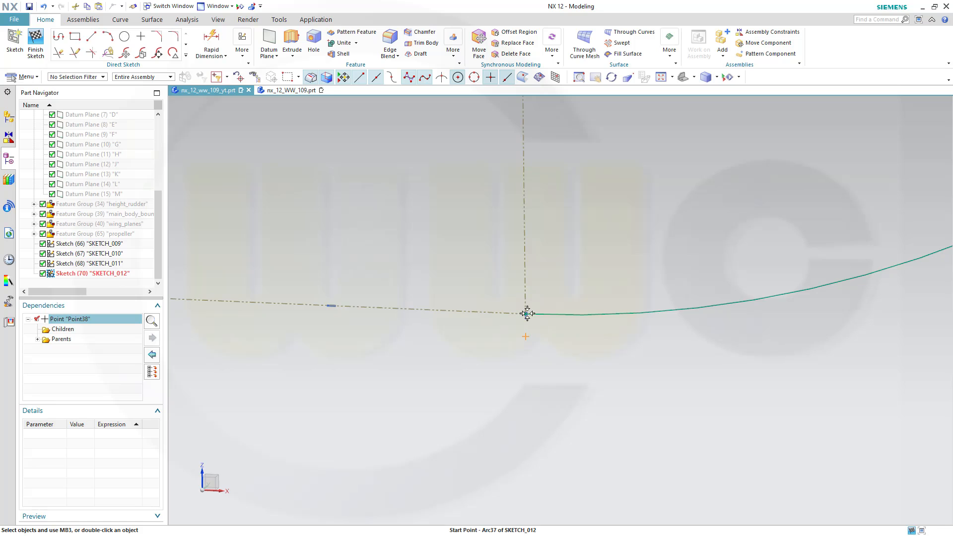
pyautogui.click(526, 313)
pyautogui.click(557, 297)
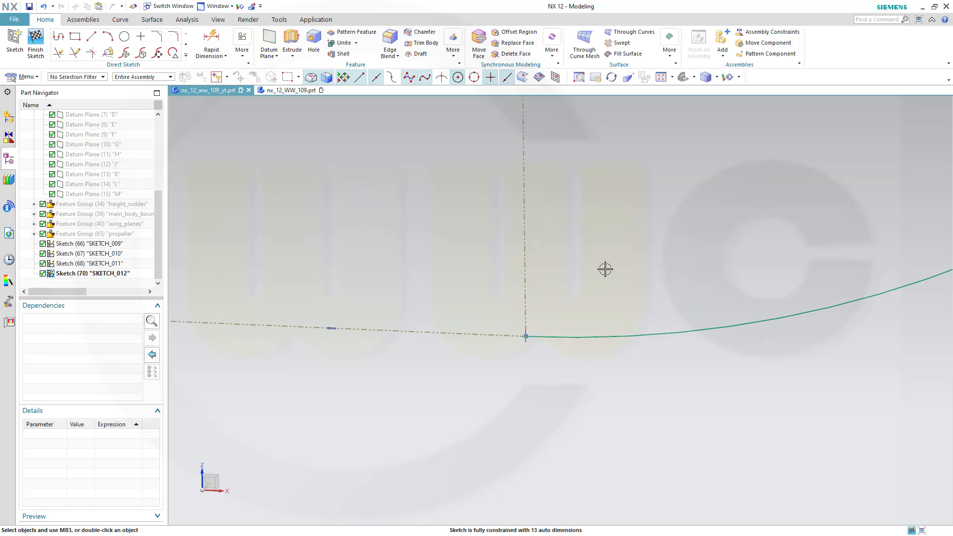
pyautogui.moveTo(605, 269)
pyautogui.mouseDown(button='middle')
pyautogui.moveTo(685, 268)
pyautogui.moveTo(750, 206)
pyautogui.moveTo(719, 302)
pyautogui.mouseUp(button='middle')
pyautogui.scroll(1, 713, 322)
pyautogui.scroll(-2, 713, 322)
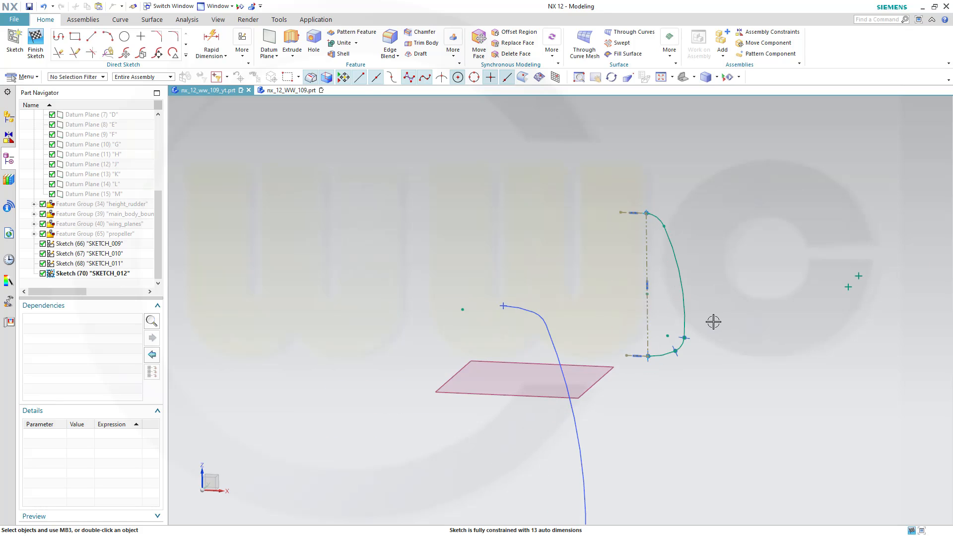
pyautogui.scroll(1, 700, 318)
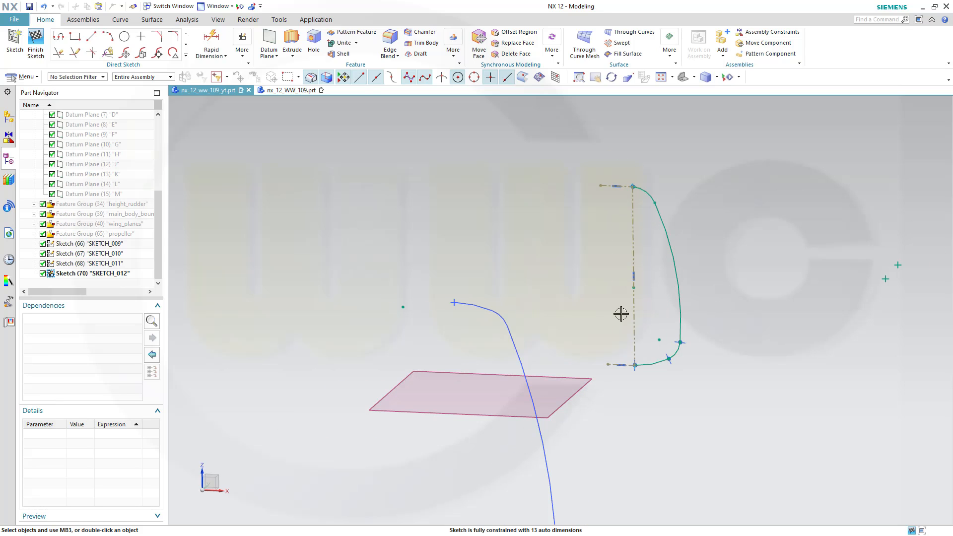
# Finish the section L-L sketch and show the main body boundary feature group again
pyautogui.click(42, 43)
pyautogui.moveTo(360, 234); pyautogui.dragTo(412, 239, button='middle')
pyautogui.scroll(4, 459, 191)
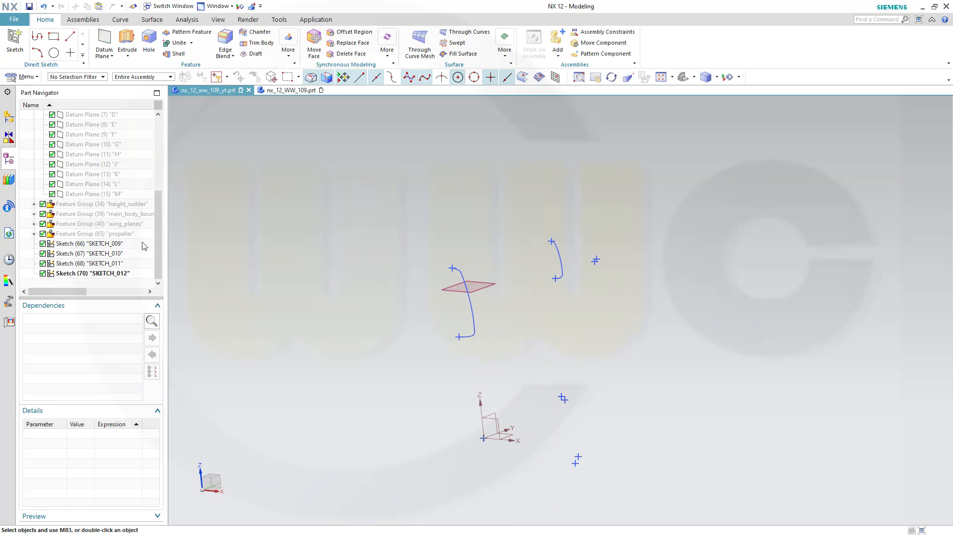
pyautogui.rightClick(132, 219)
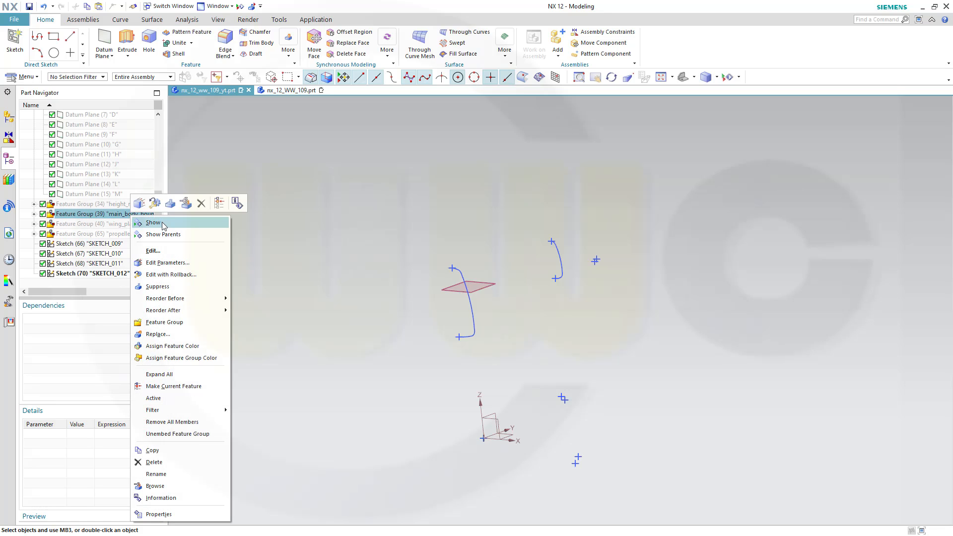
pyautogui.click(154, 222)
pyautogui.scroll(2, 457, 292)
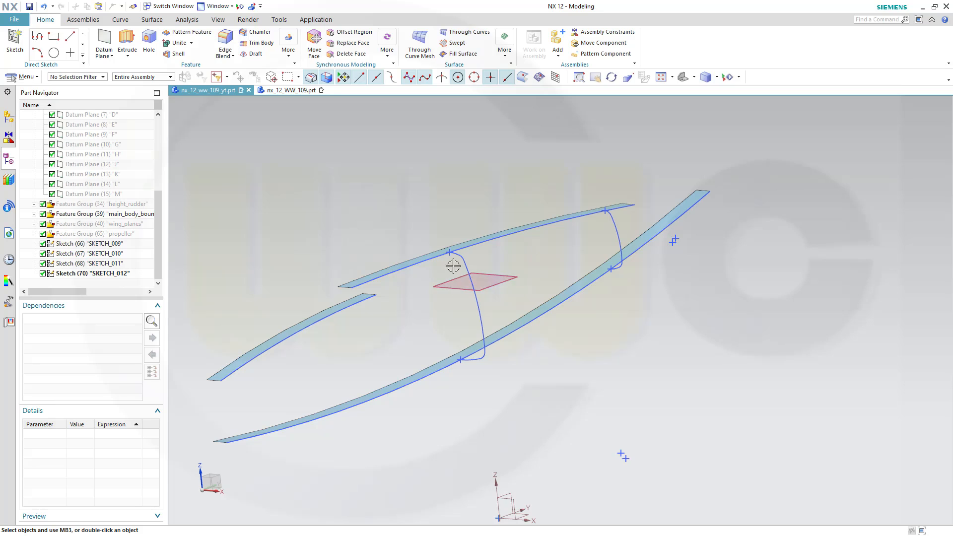
pyautogui.scroll(1, 453, 266)
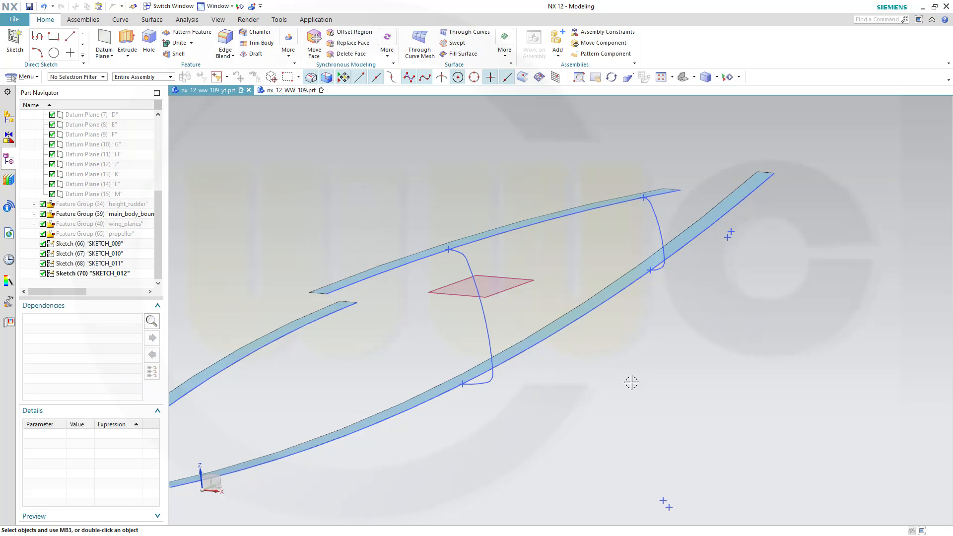
pyautogui.scroll(-2, 631, 382)
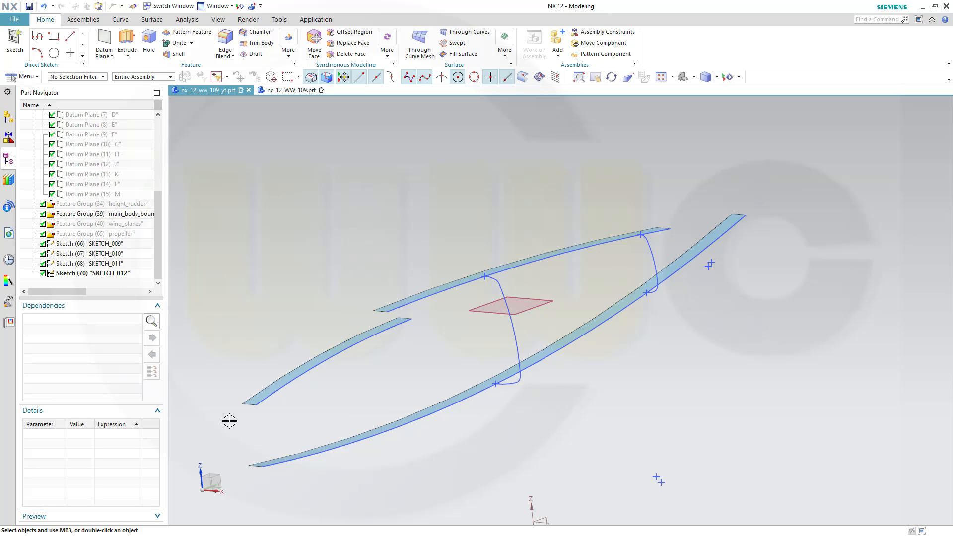
pyautogui.scroll(-2, 230, 420)
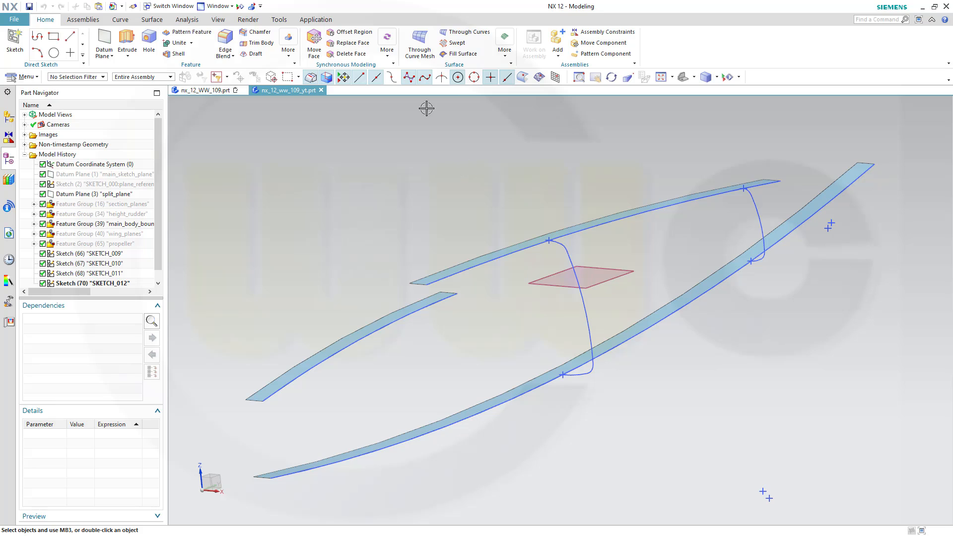
# Start a Through Curve Mesh with the tangent curves of section L-L and of the larger section as two primary curve sets
pyautogui.click(426, 49)
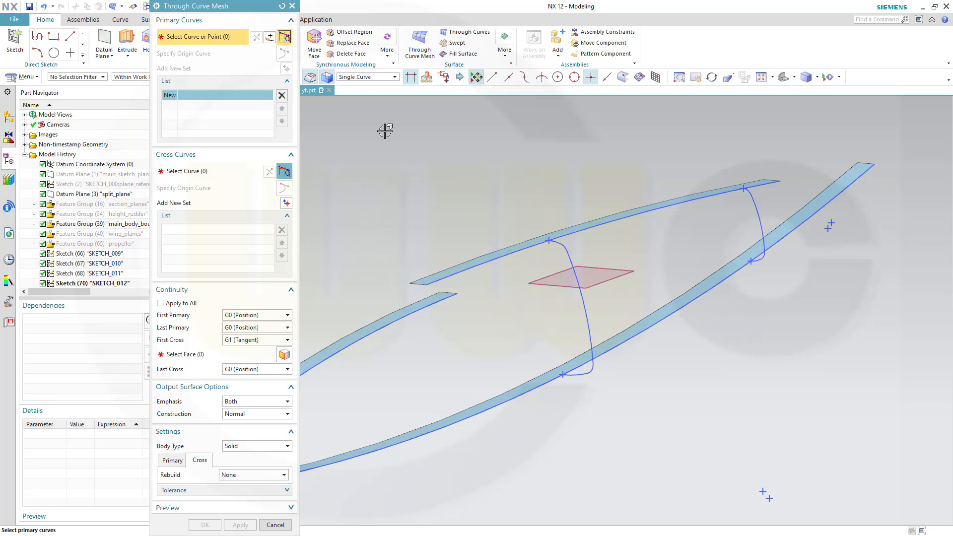
pyautogui.click(395, 77)
pyautogui.click(363, 103)
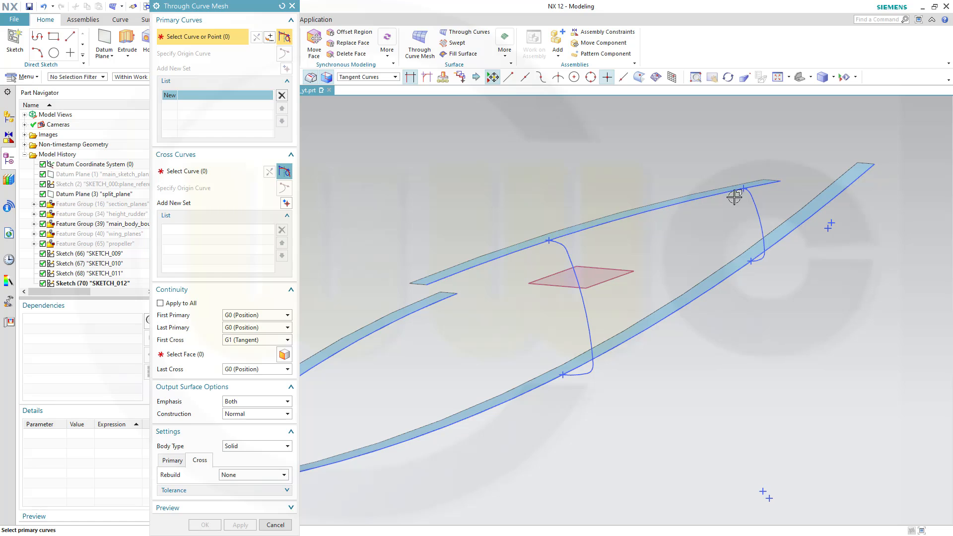
pyautogui.scroll(5, 753, 195)
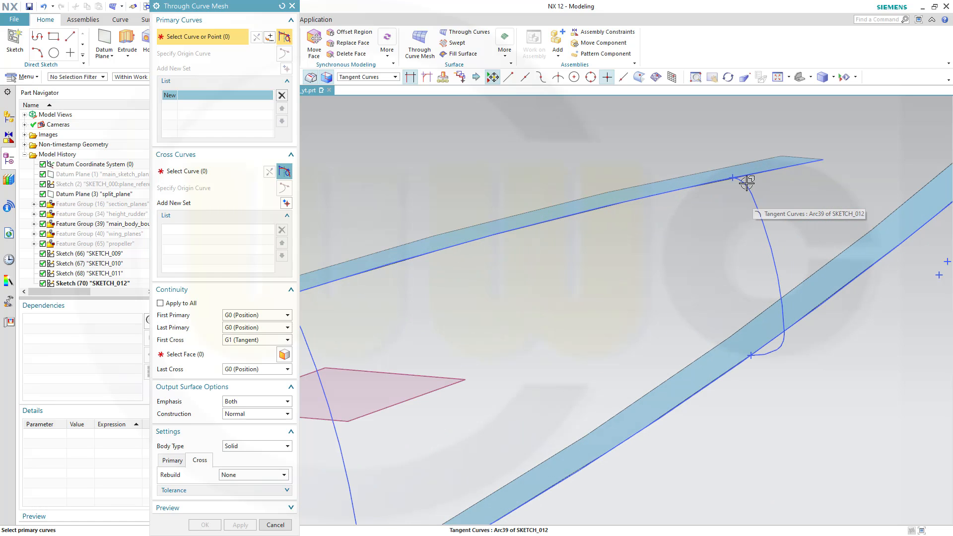
pyautogui.click(746, 182)
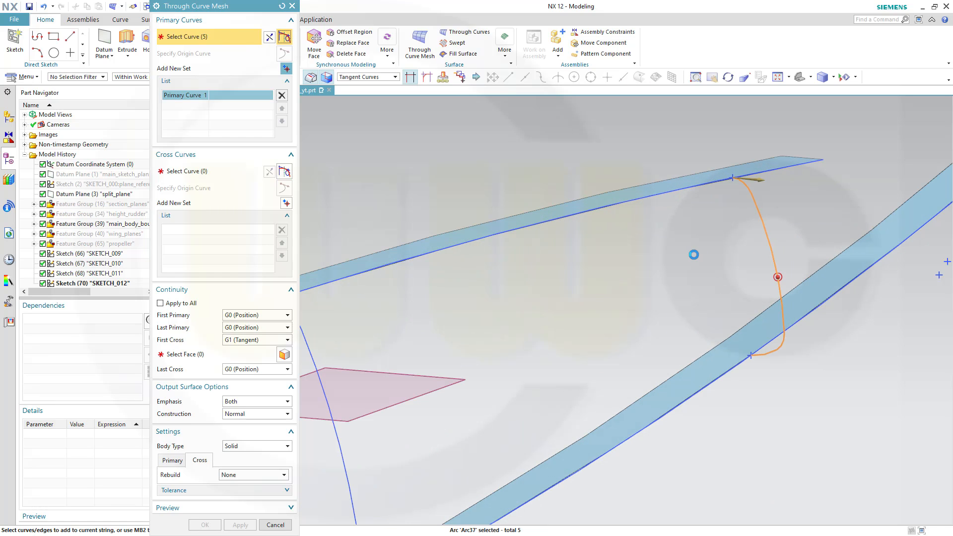
pyautogui.scroll(-3, 693, 255)
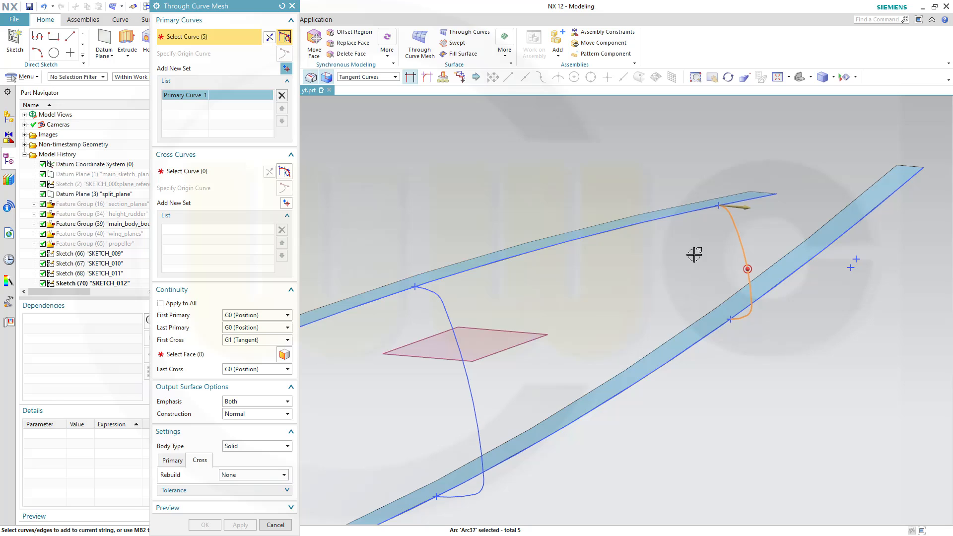
pyautogui.click(286, 68)
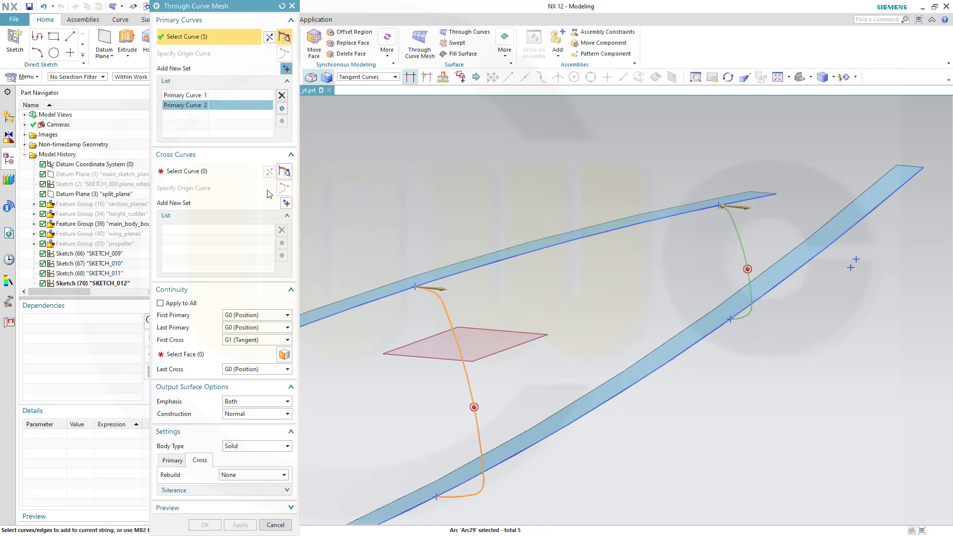
pyautogui.click(193, 171)
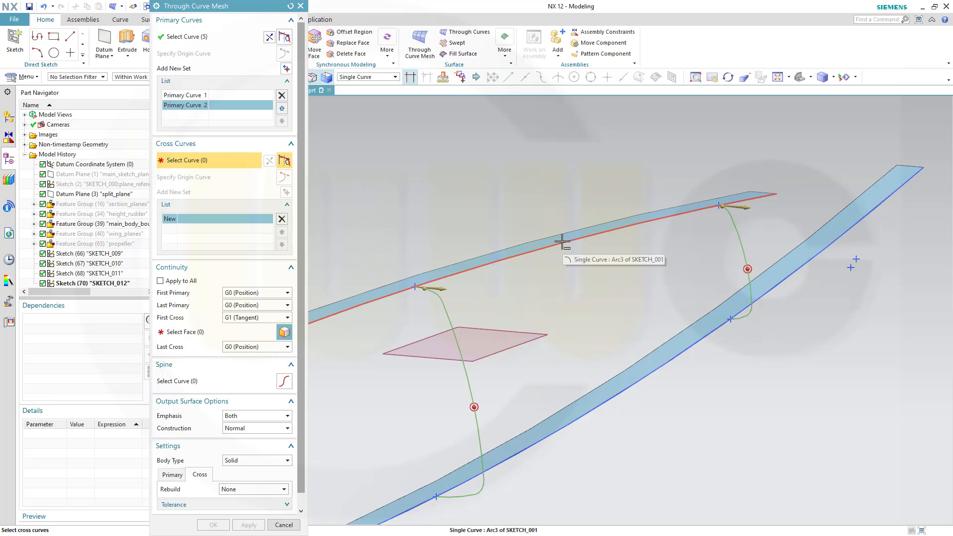
pyautogui.click(397, 77)
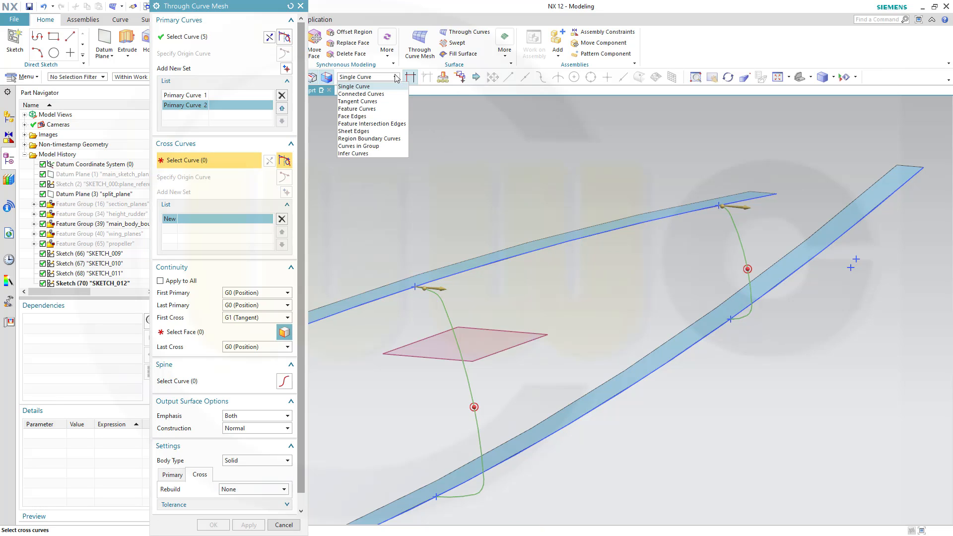
pyautogui.click(372, 102)
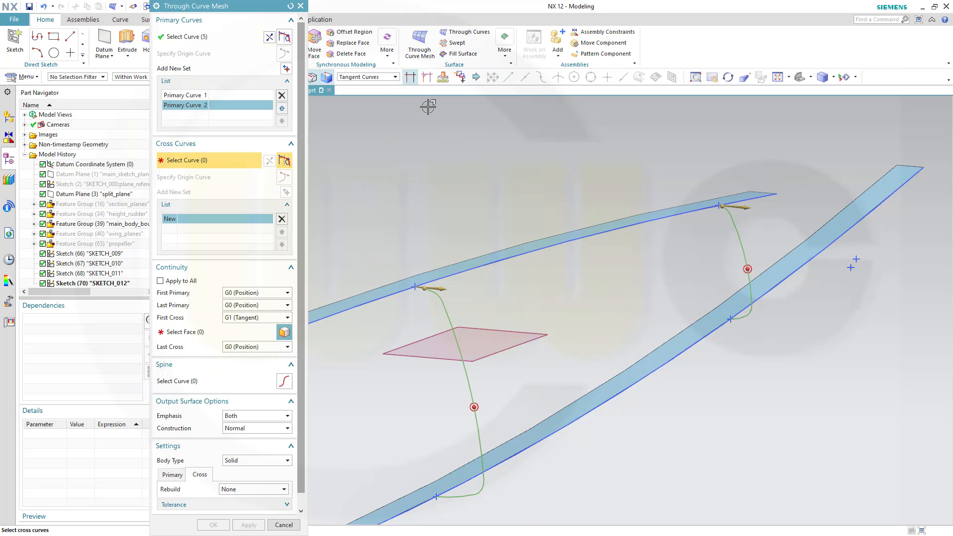
pyautogui.click(396, 77)
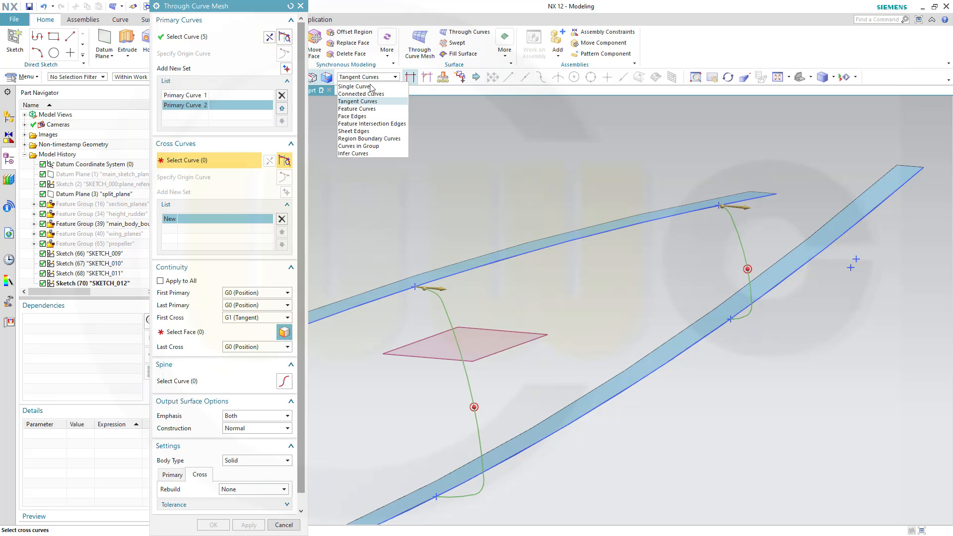
pyautogui.click(368, 87)
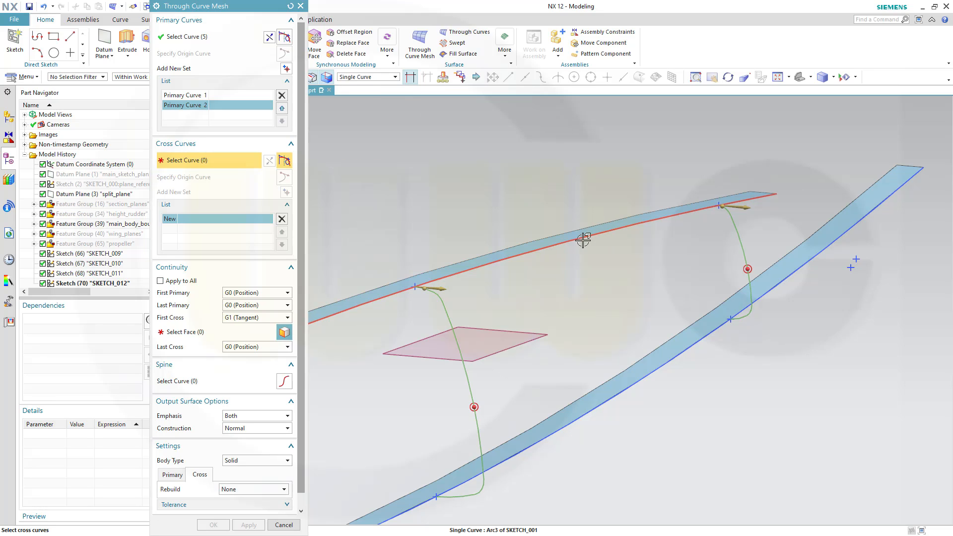
# Select the edges of Extrude(37) and Extrude(38) between the two sections as separate cross curve sets
pyautogui.moveTo(581, 242)
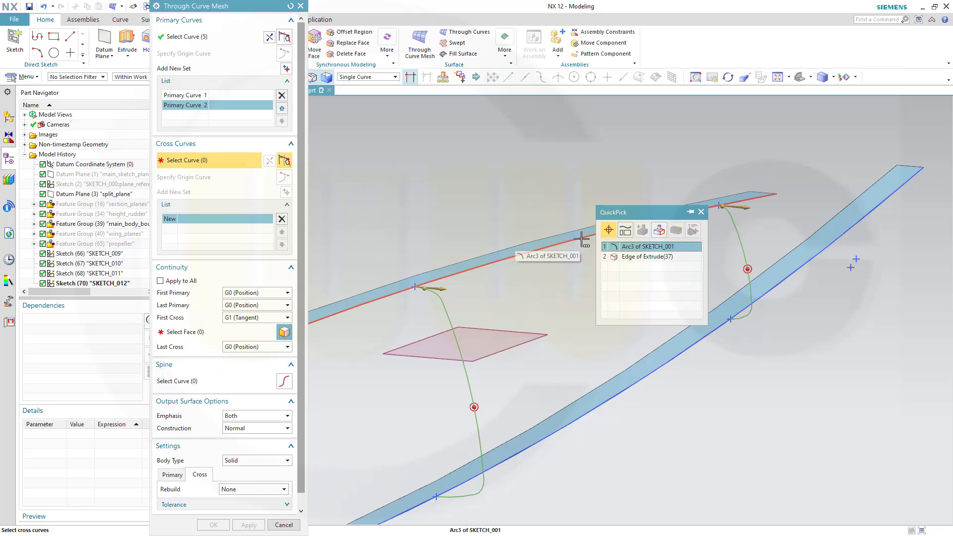
pyautogui.click(621, 254)
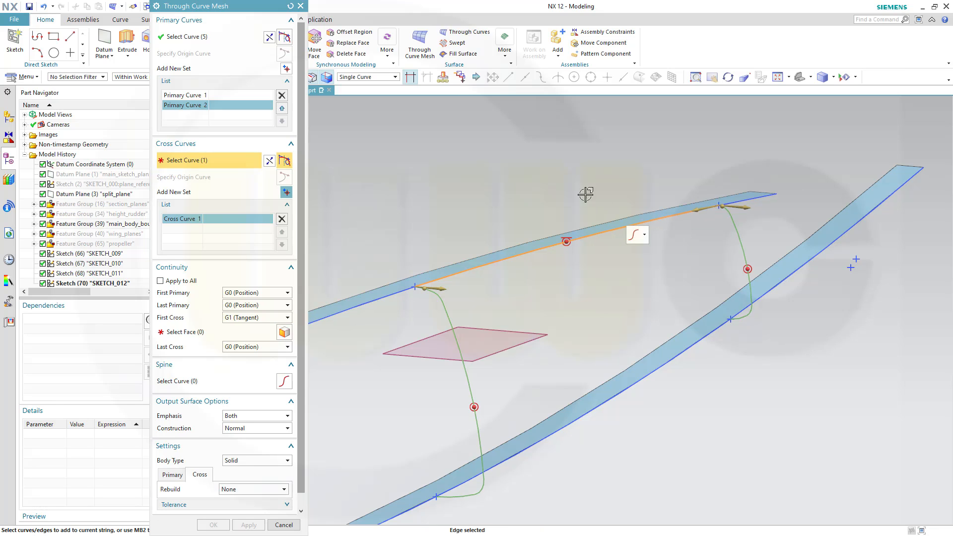
pyautogui.click(286, 193)
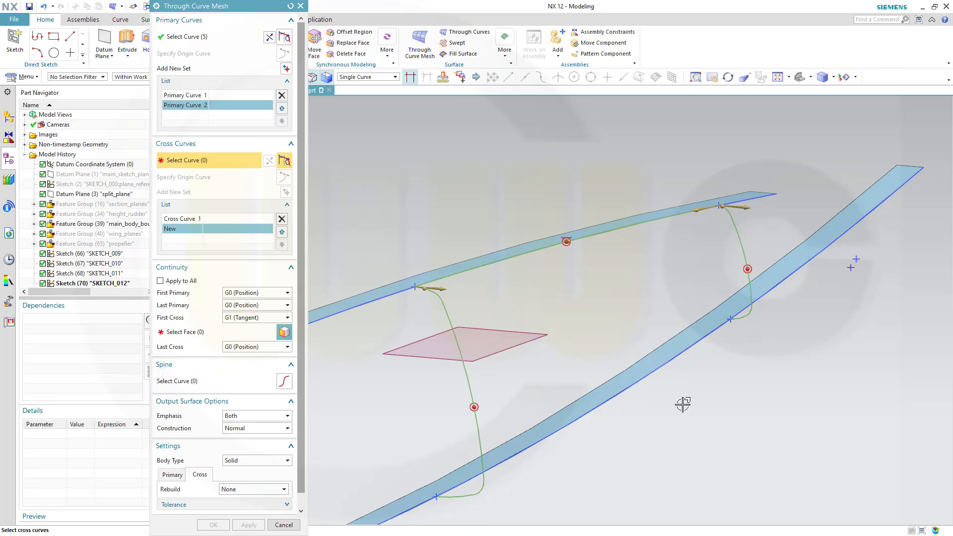
pyautogui.click(504, 462)
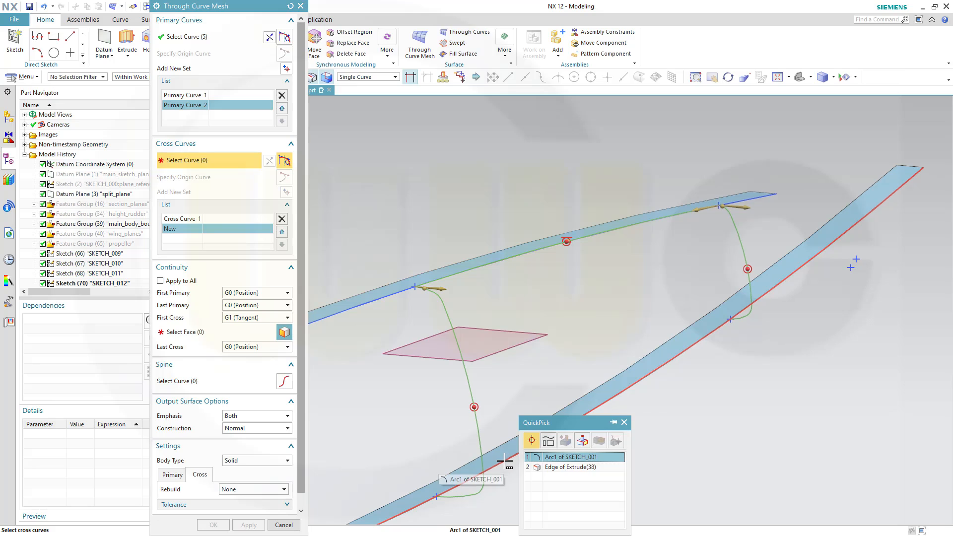
pyautogui.click(600, 472)
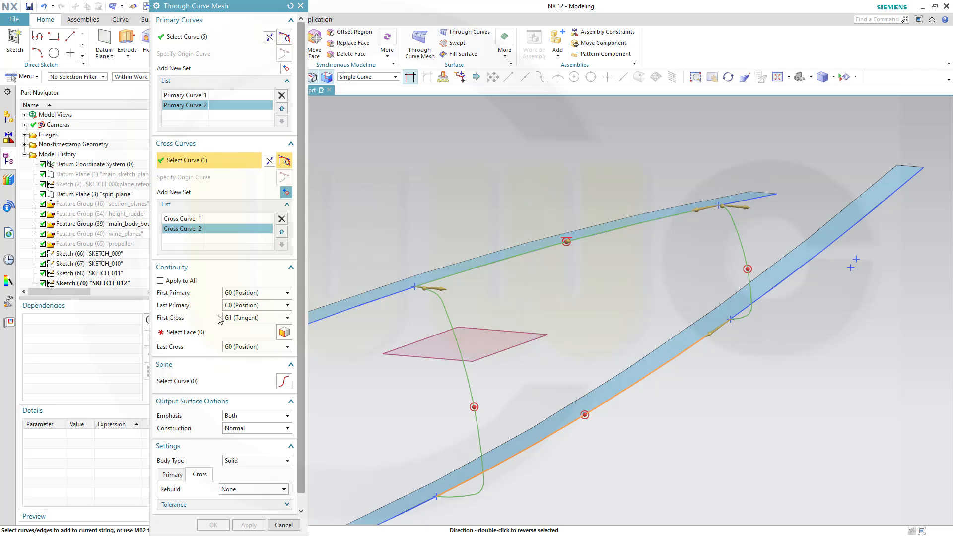
# Make the mesh G1 (Tangent) at the first and last cross curves, referencing the upper and lower boundary strip faces
pyautogui.click(195, 329)
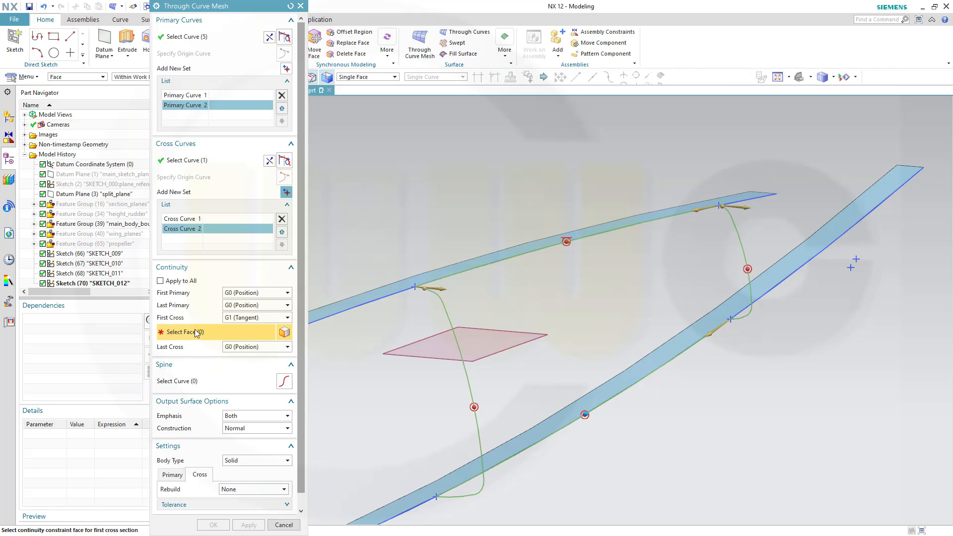
pyautogui.click(451, 266)
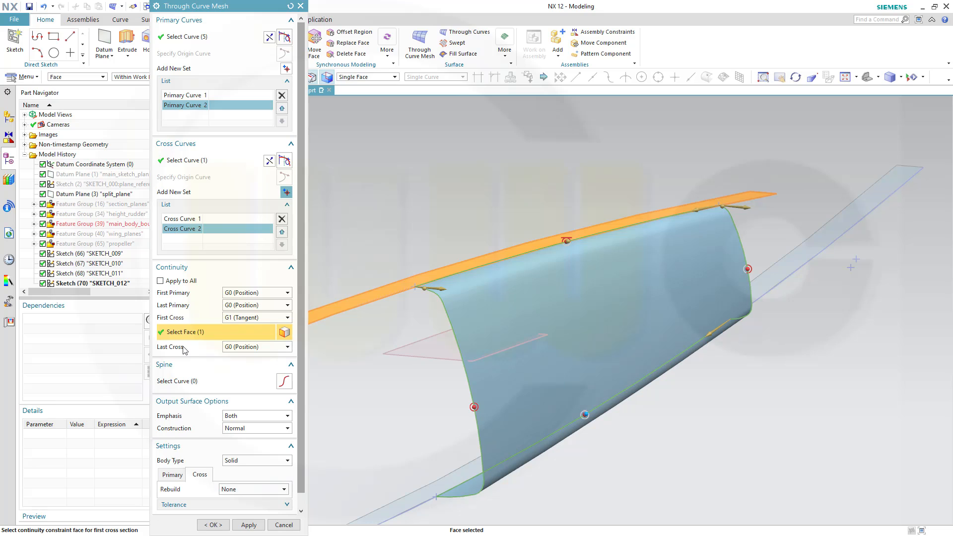
pyautogui.click(287, 347)
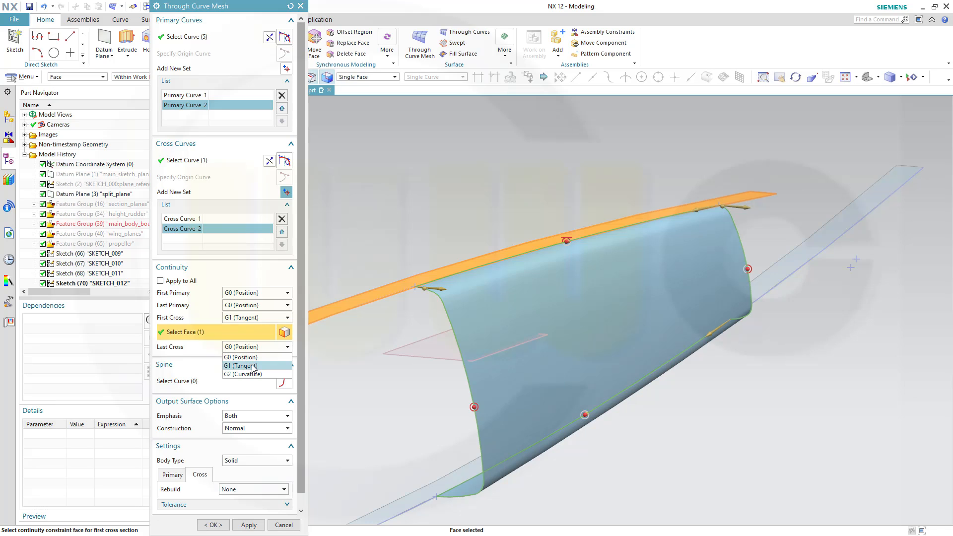
pyautogui.click(256, 366)
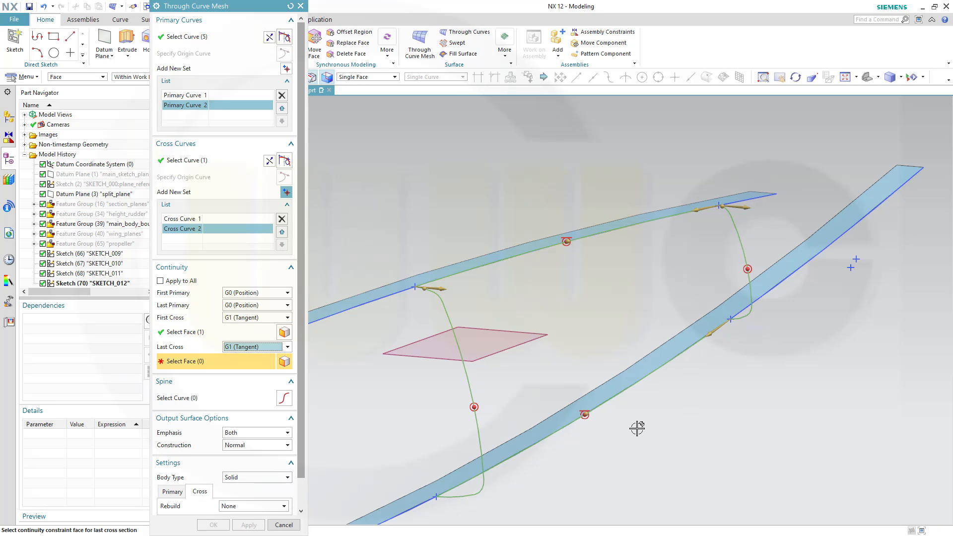
pyautogui.click(623, 386)
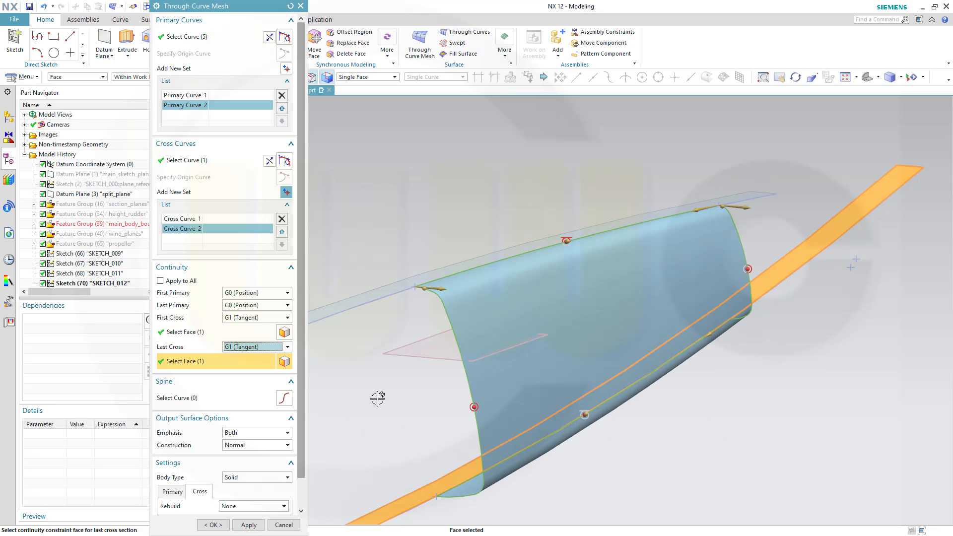
pyautogui.moveTo(633, 459); pyautogui.dragTo(630, 436, button='middle')
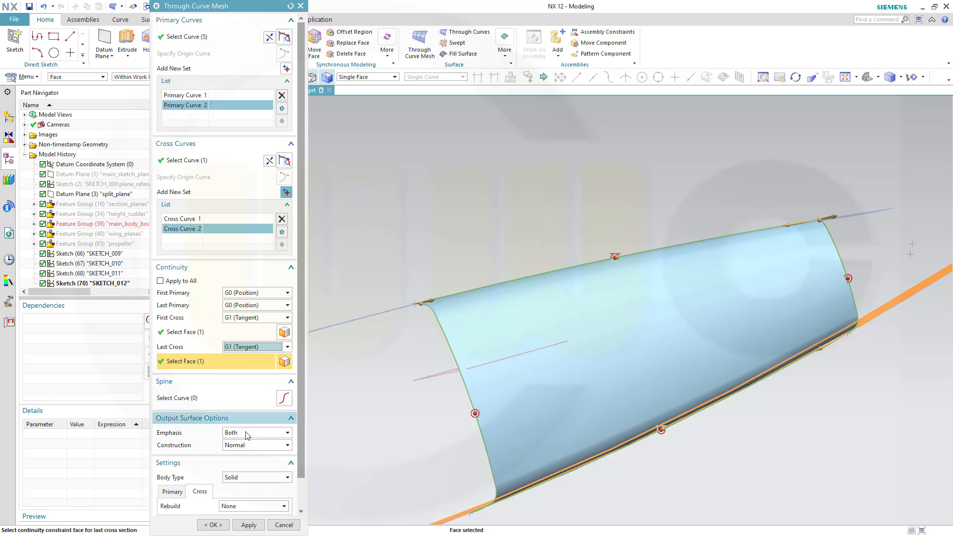
# Set the body type to Sheet and create the curve mesh surface between the two sections
pyautogui.click(286, 478)
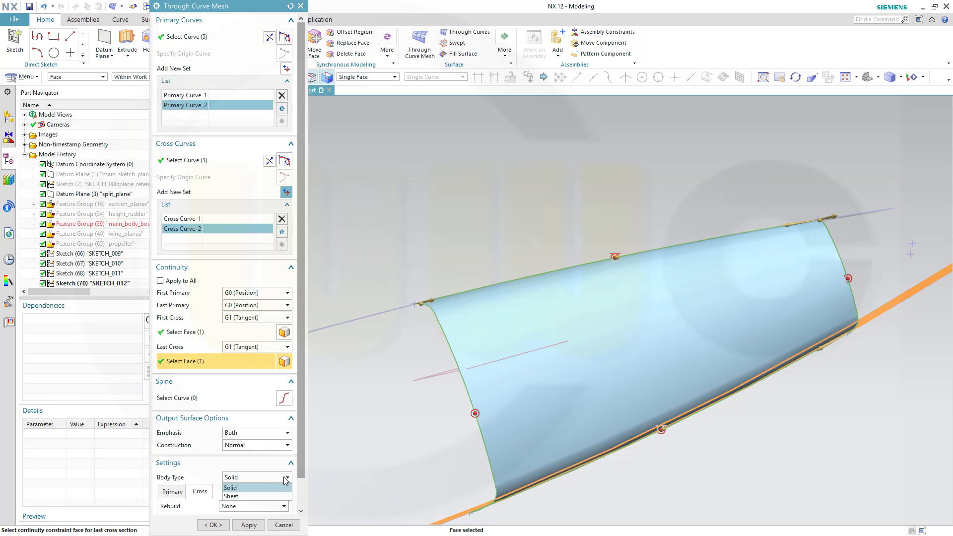
pyautogui.click(245, 496)
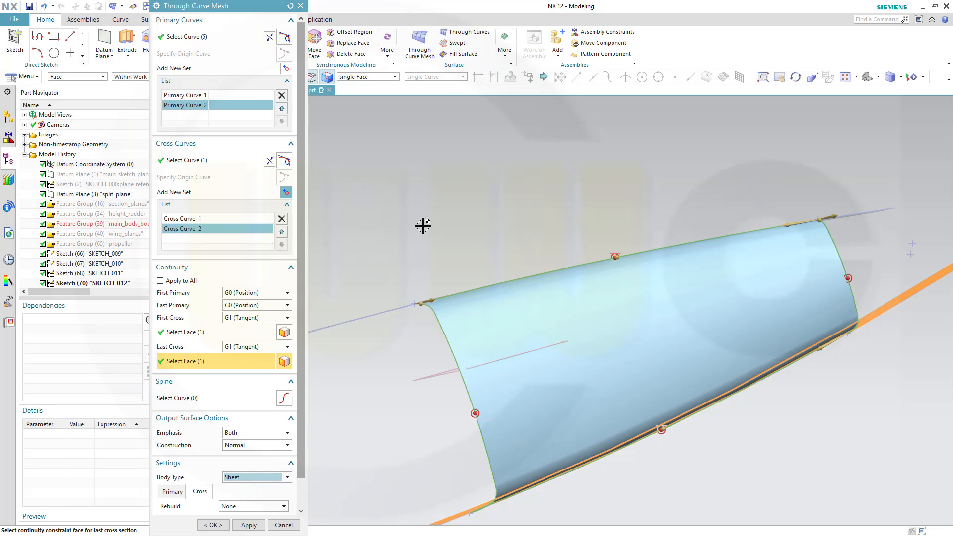
pyautogui.click(213, 525)
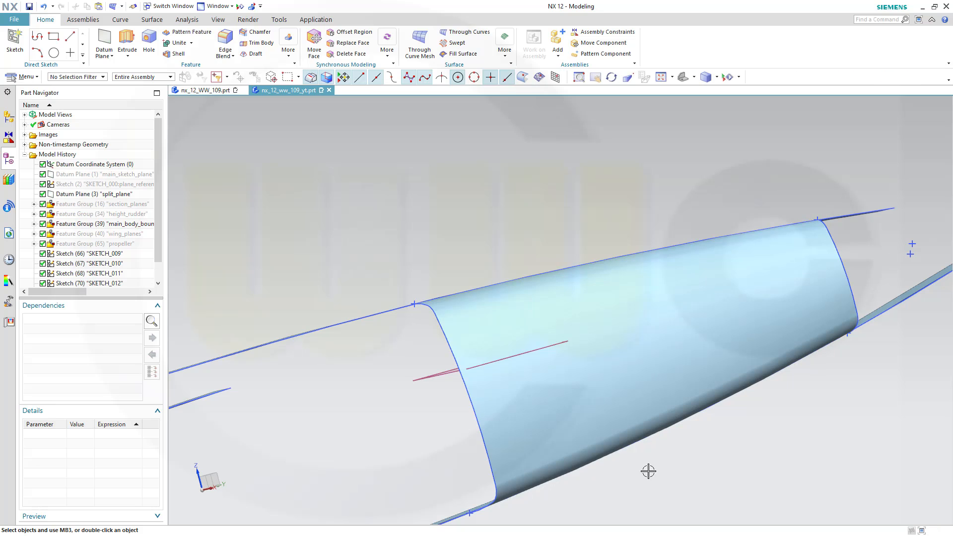
pyautogui.moveTo(691, 427)
pyautogui.mouseDown(button='middle')
pyautogui.moveTo(683, 419)
pyautogui.moveTo(681, 440)
pyautogui.mouseUp(button='middle')
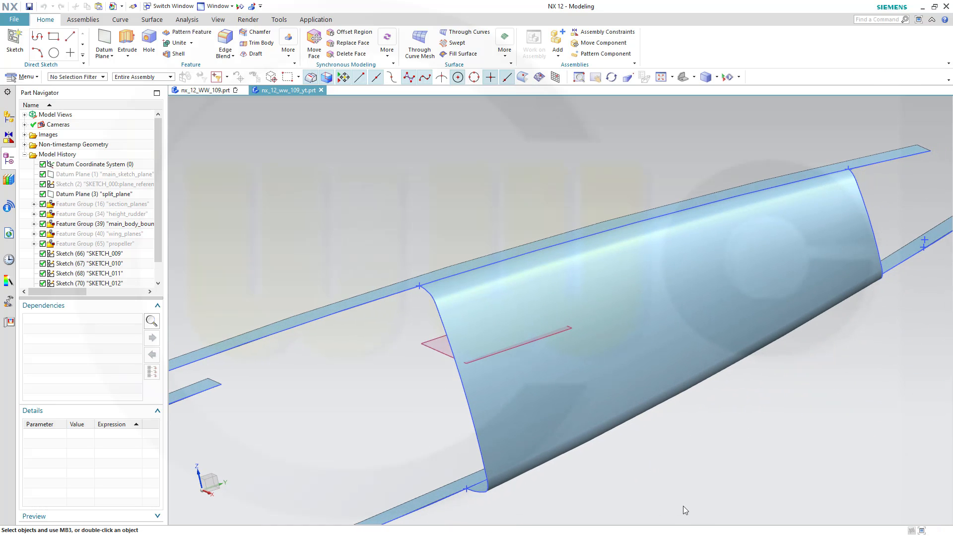
# Show the plane reference sketch SKETCH_000 together with the fuselage surface and boundary strips
pyautogui.scroll(2, 684, 508)
pyautogui.scroll(-3, 685, 497)
pyautogui.keyDown('shift'); pyautogui.moveTo(693, 494); pyautogui.dragTo(808, 384, button='middle'); pyautogui.keyUp('shift')
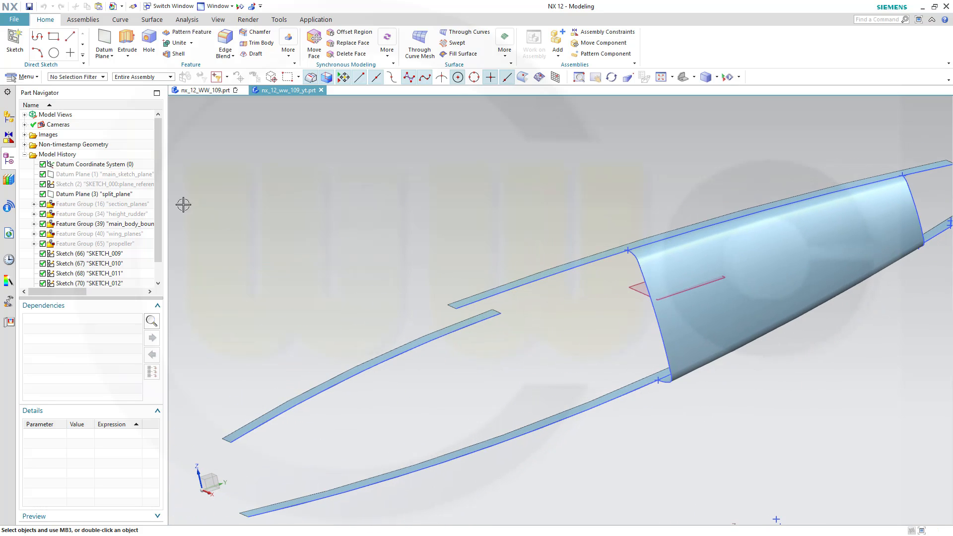
pyautogui.rightClick(84, 184)
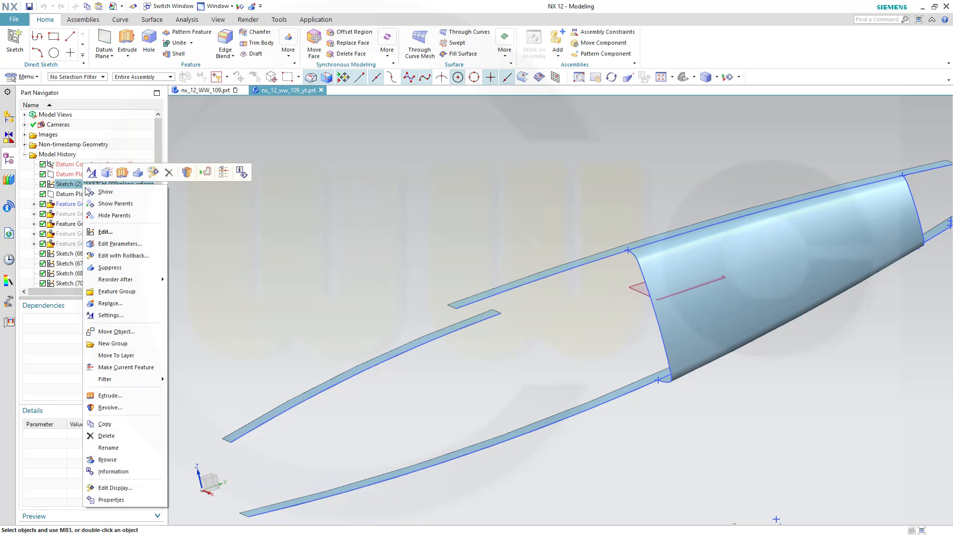
pyautogui.click(105, 192)
pyautogui.moveTo(847, 499); pyautogui.dragTo(774, 475, button='middle')
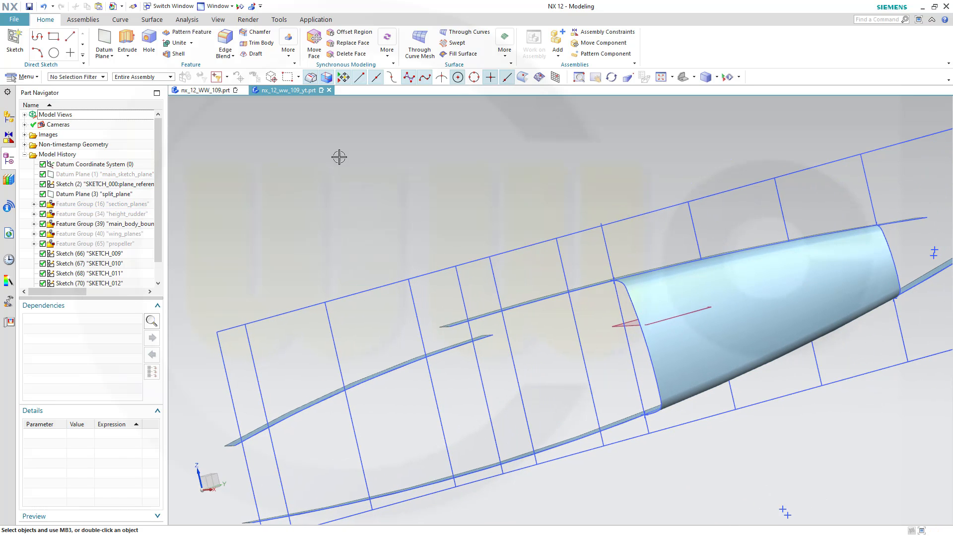
# Start a Swept feature using the SKETCH_010 profile as its section
pyautogui.click(457, 44)
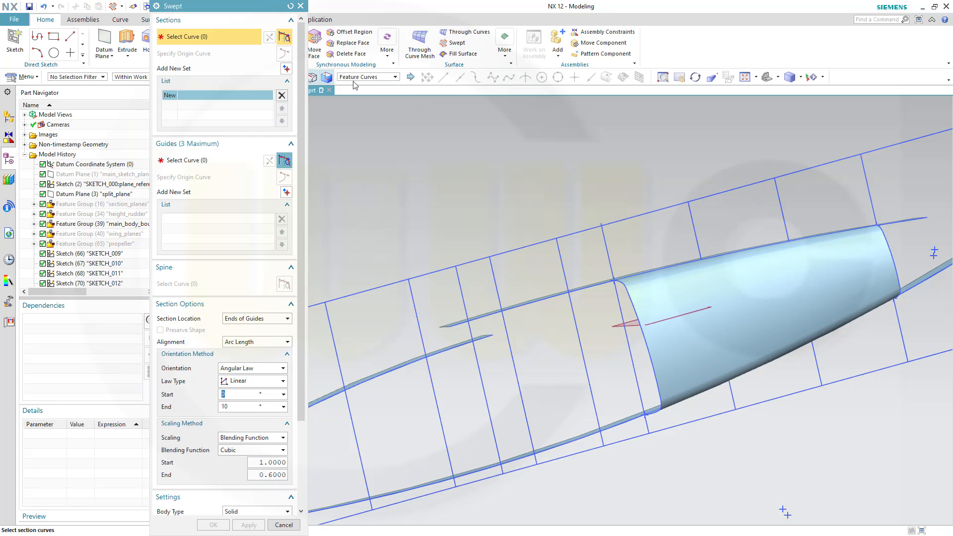
pyautogui.click(628, 294)
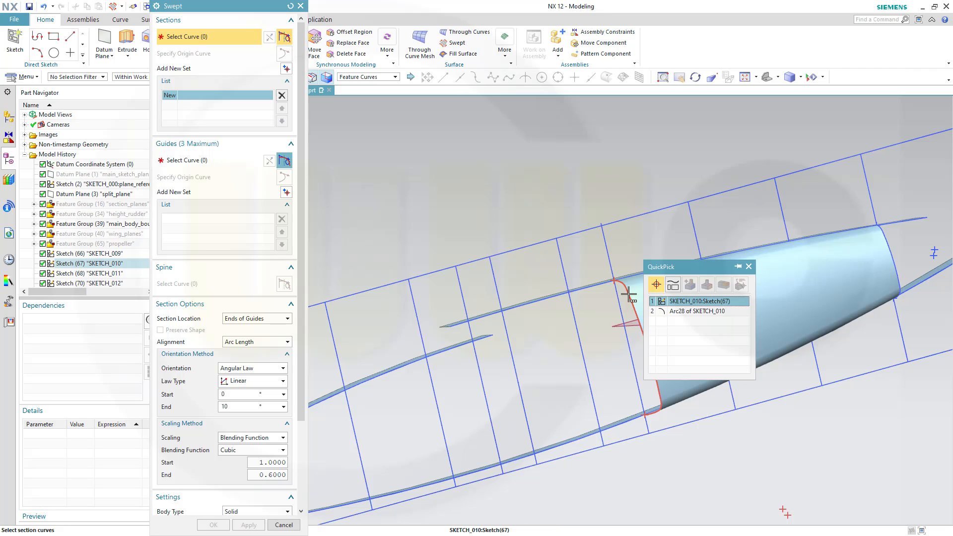
pyautogui.click(709, 301)
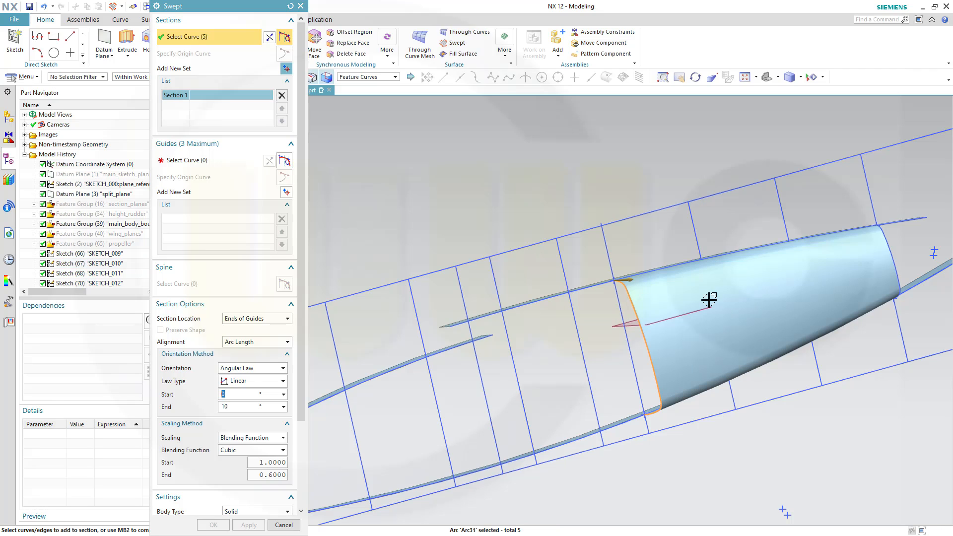
# Define the first sweep guide from the consecutive upper boundary edges of Extrude(37), extending forward from the section profile
pyautogui.click(202, 161)
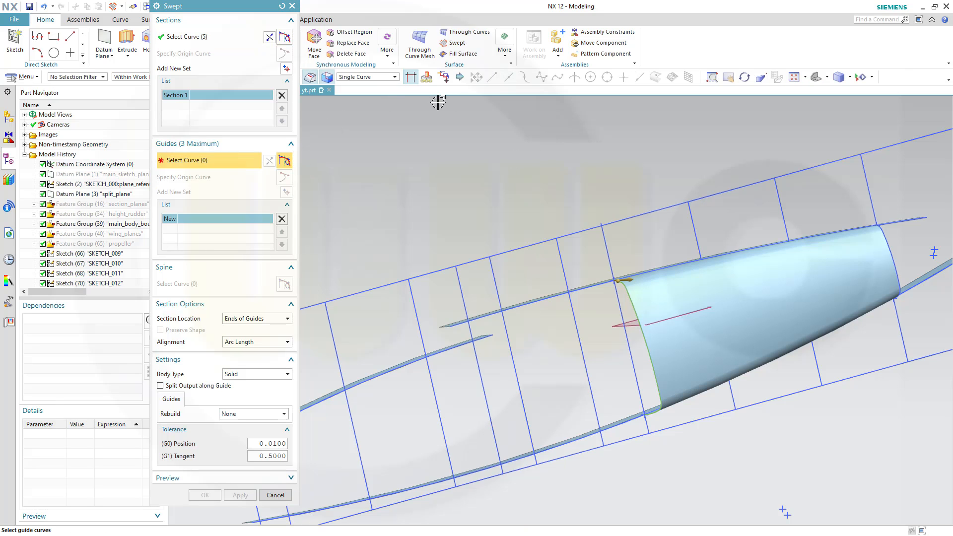
pyautogui.scroll(1, 599, 316)
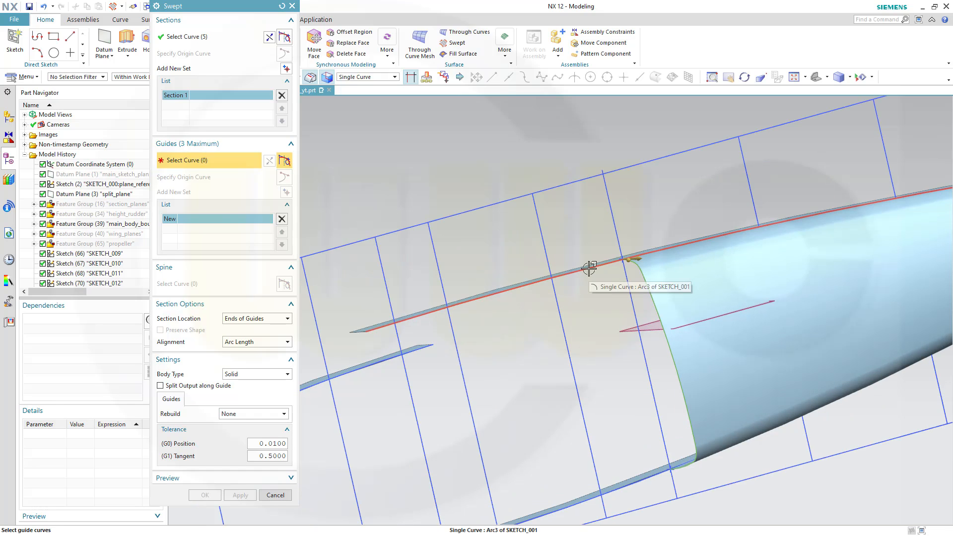
pyautogui.moveTo(589, 268)
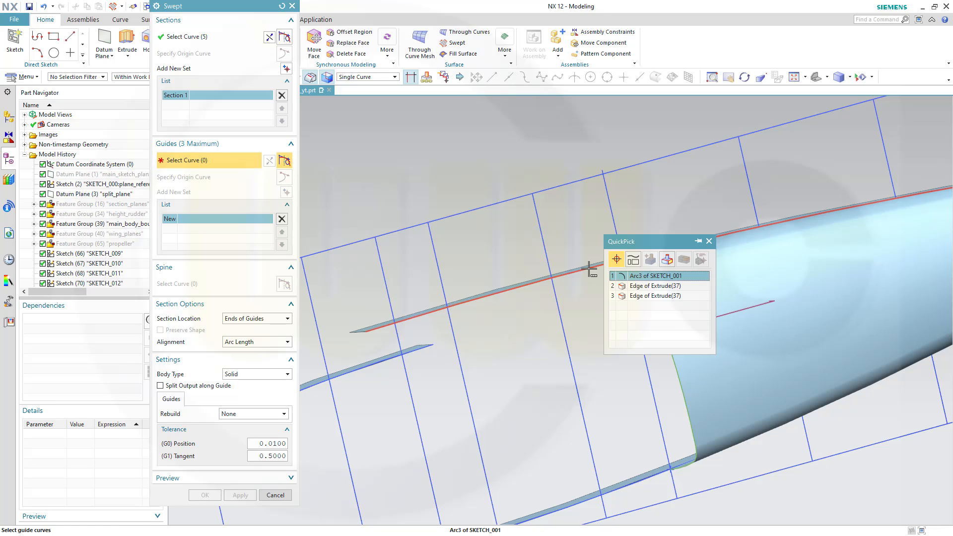
pyautogui.click(618, 270)
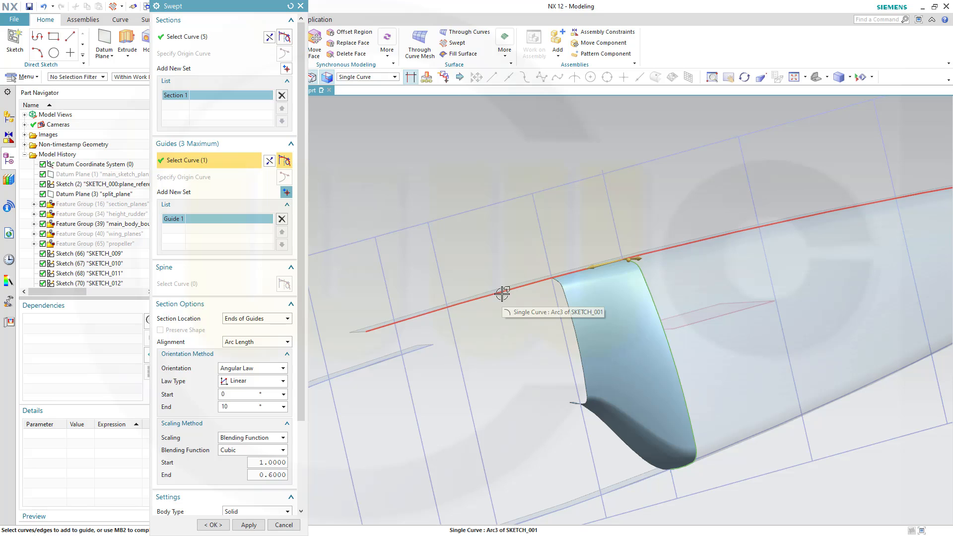
pyautogui.moveTo(502, 294)
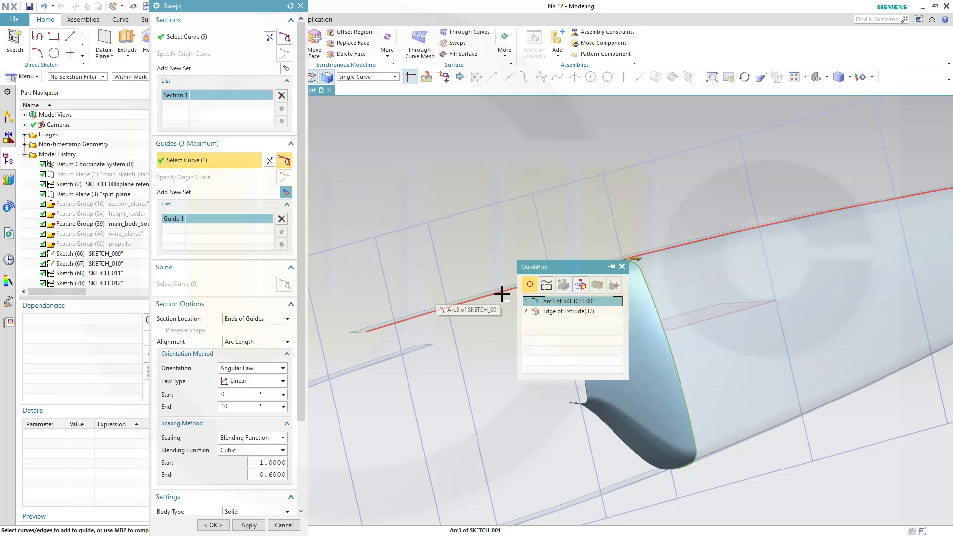
pyautogui.click(556, 313)
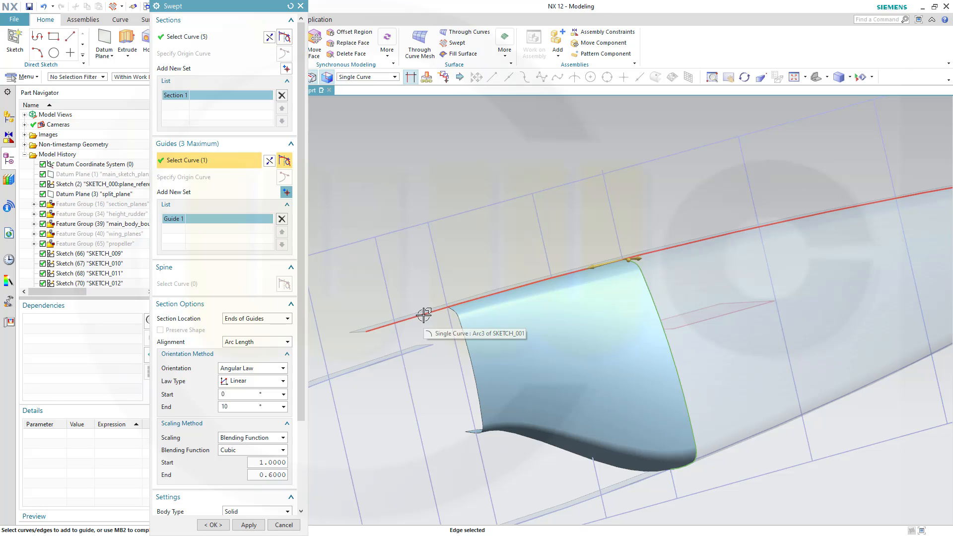
pyautogui.moveTo(424, 315)
pyautogui.click(546, 270)
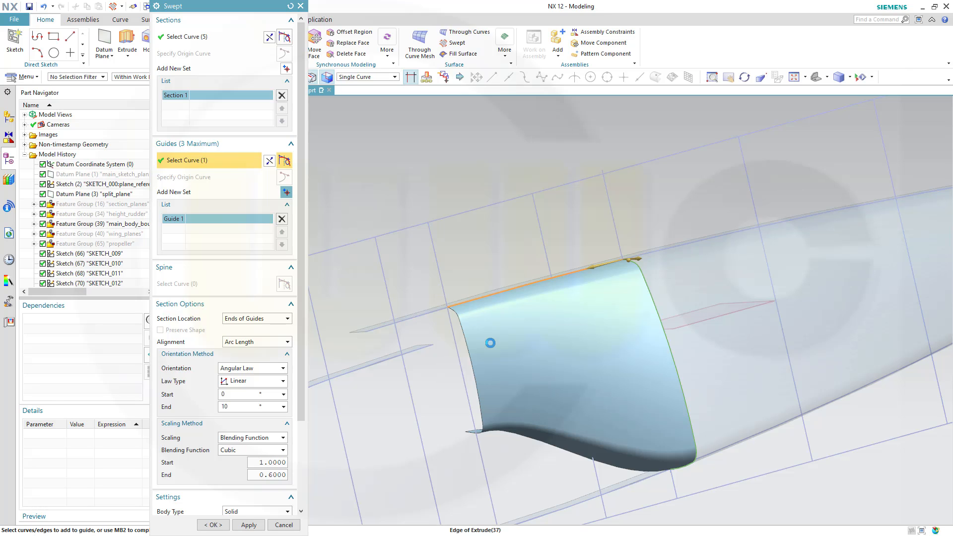
# Add a second sweep guide from the consecutive lower boundary edges of Extrude(38)
pyautogui.click(286, 192)
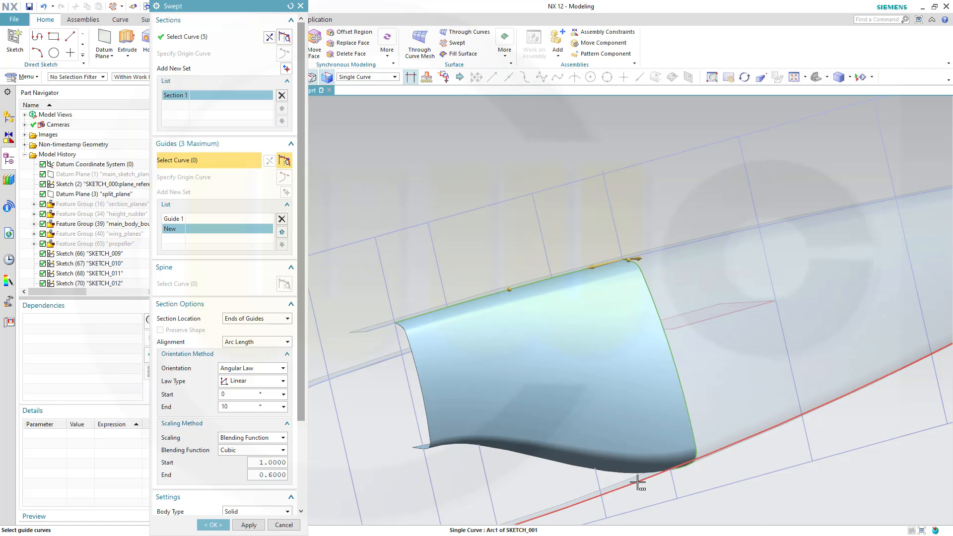
pyautogui.moveTo(638, 482)
pyautogui.click(686, 469)
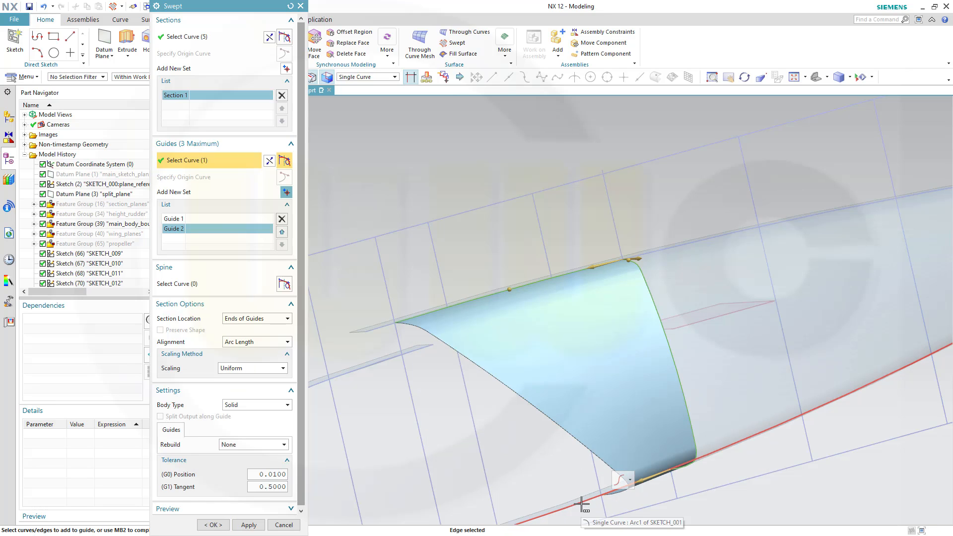
pyautogui.moveTo(582, 505)
pyautogui.click(660, 467)
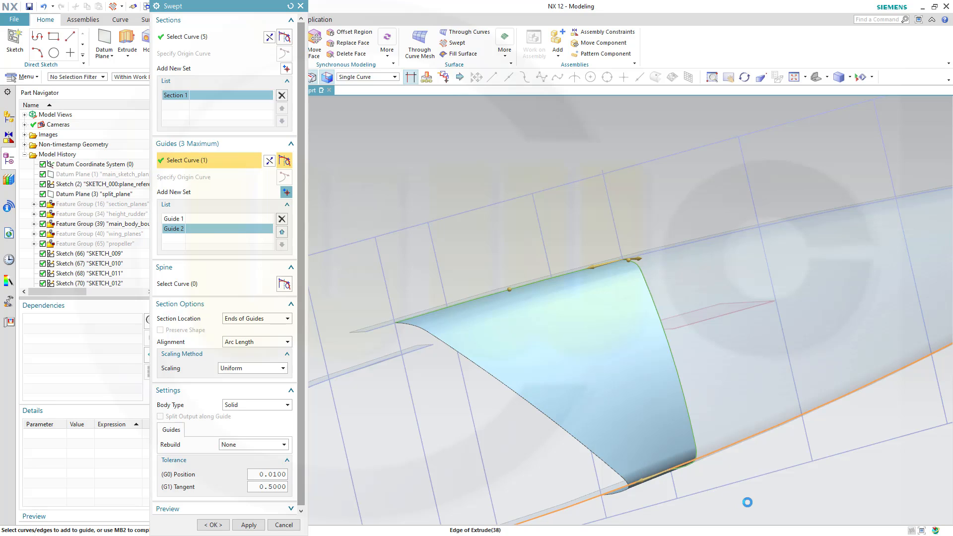
pyautogui.moveTo(746, 502); pyautogui.dragTo(758, 461, button='middle')
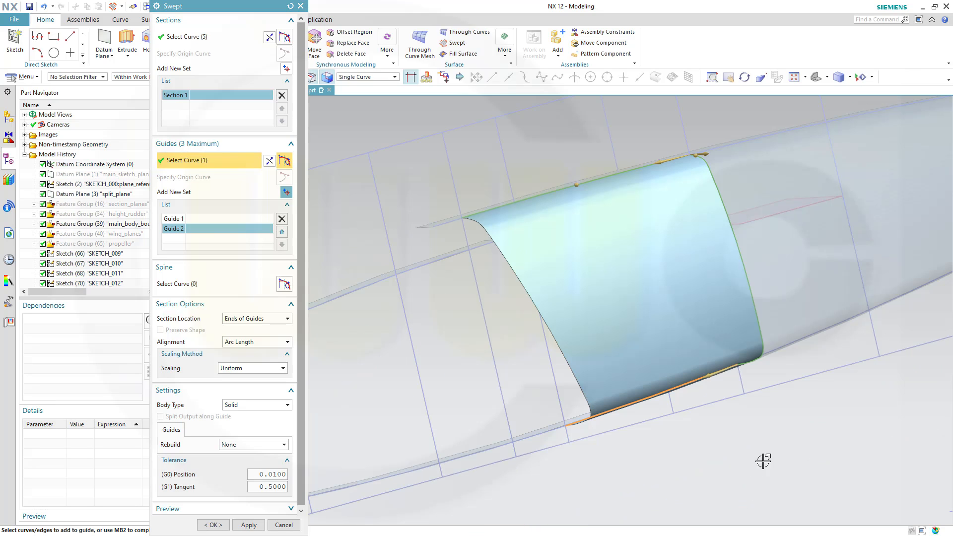
pyautogui.click(550, 431)
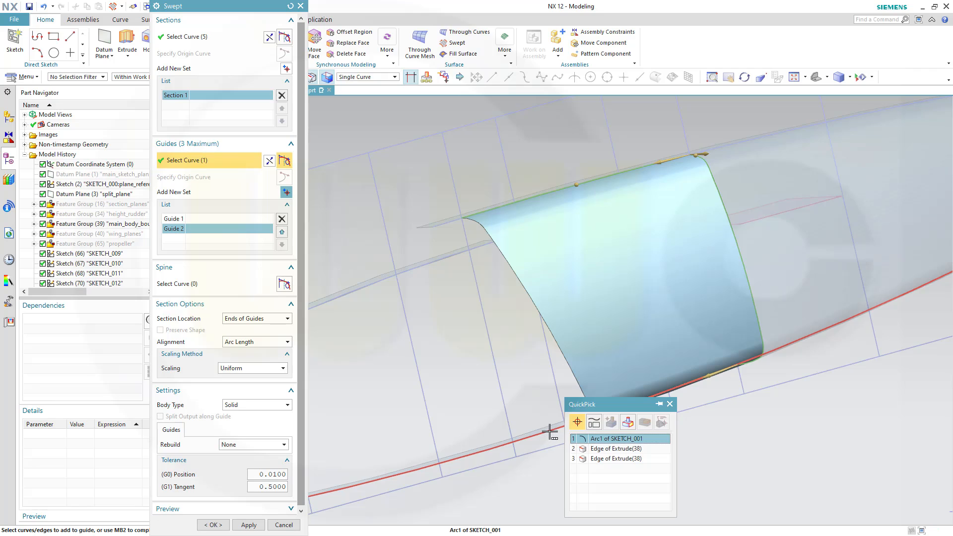
pyautogui.click(598, 448)
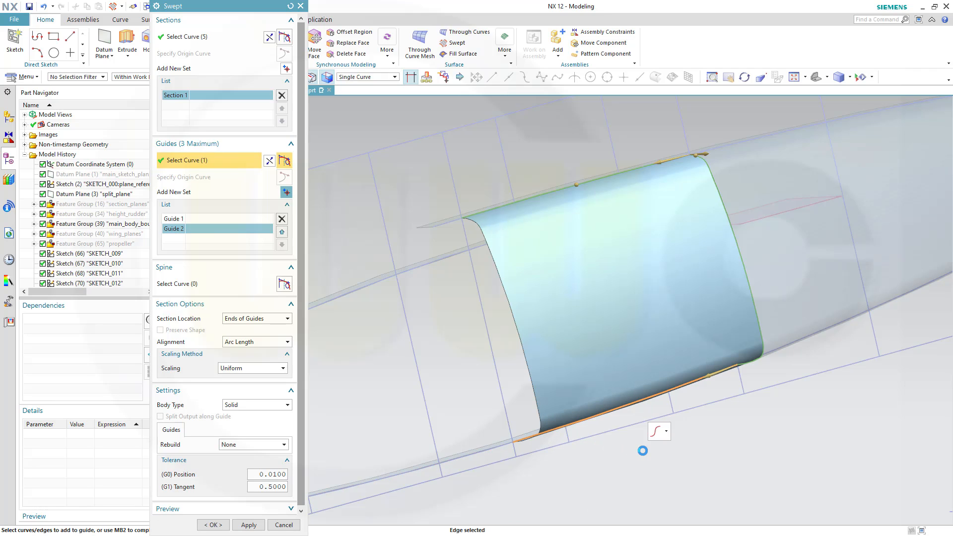
# Use the upper straight line of the plane reference sketch as the spine and create the swept surface
pyautogui.click(190, 286)
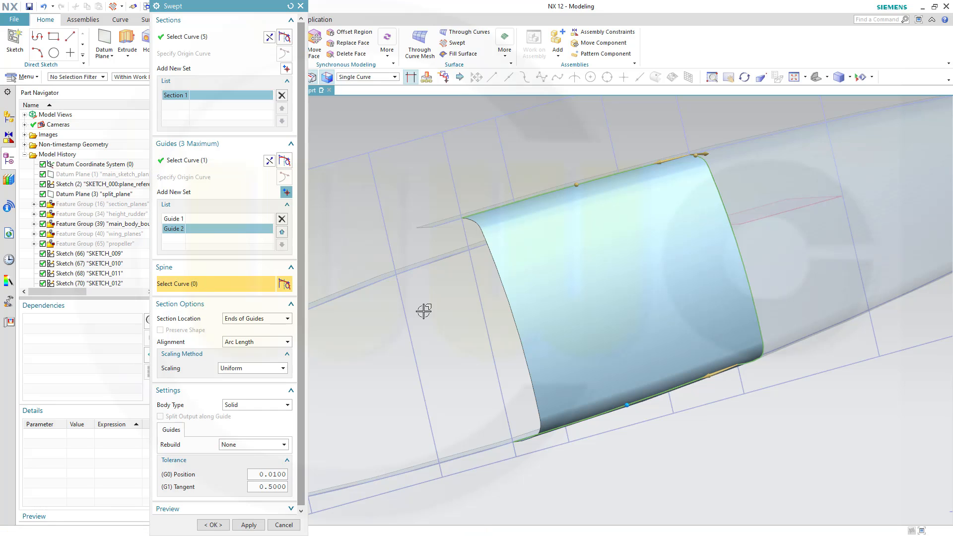
pyautogui.moveTo(781, 395); pyautogui.dragTo(812, 426, button='middle')
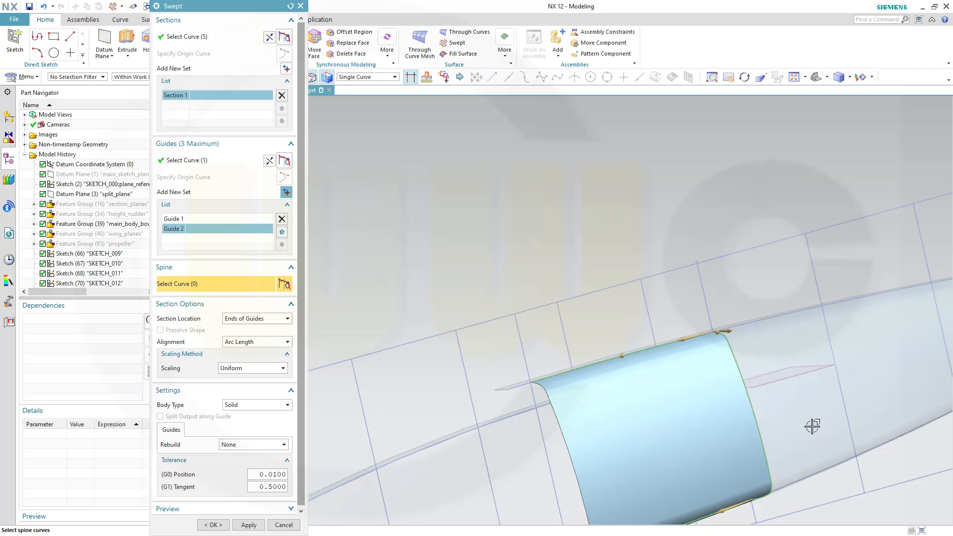
pyautogui.click(675, 268)
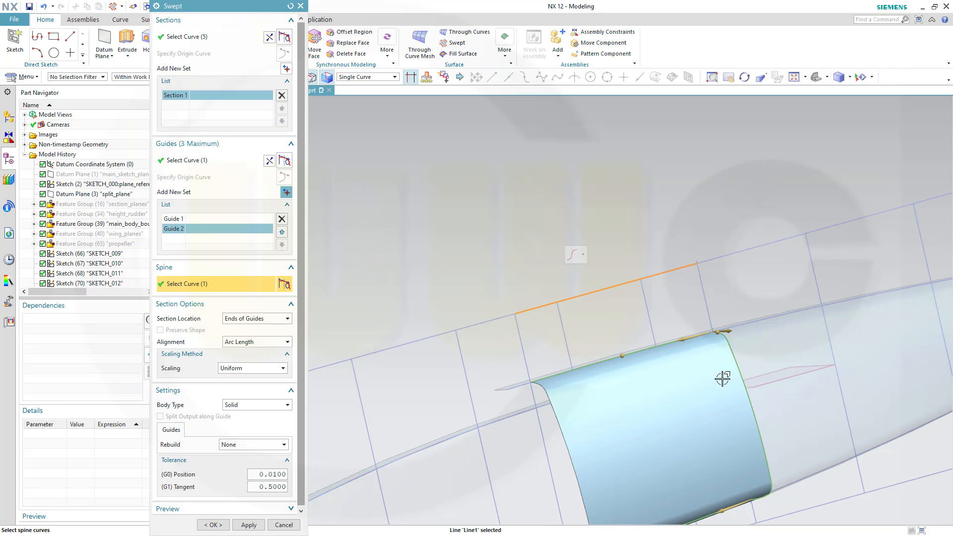
pyautogui.scroll(2, 777, 413)
pyautogui.scroll(-5, 801, 434)
pyautogui.scroll(1, 832, 463)
pyautogui.keyDown('shift'); pyautogui.moveTo(812, 498); pyautogui.dragTo(735, 423, button='middle'); pyautogui.keyUp('shift')
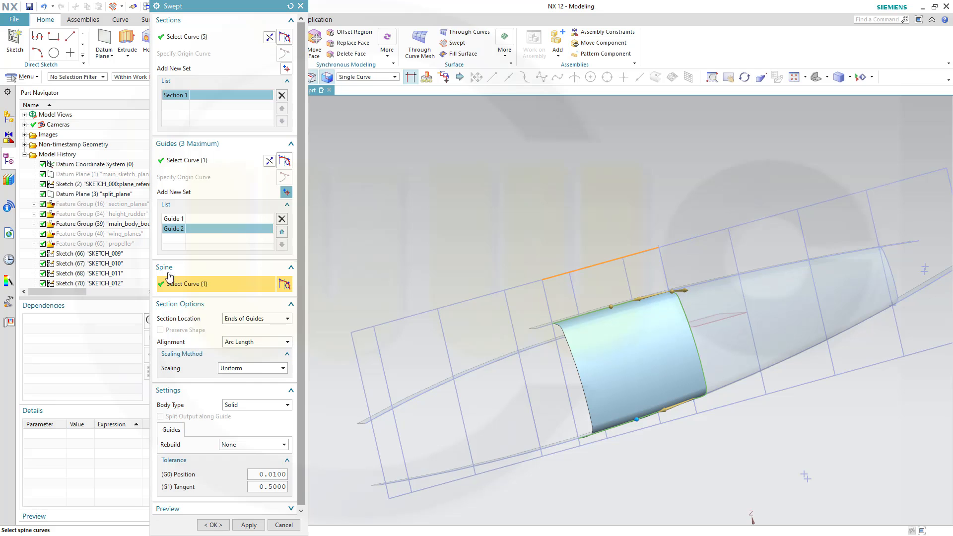
pyautogui.click(212, 524)
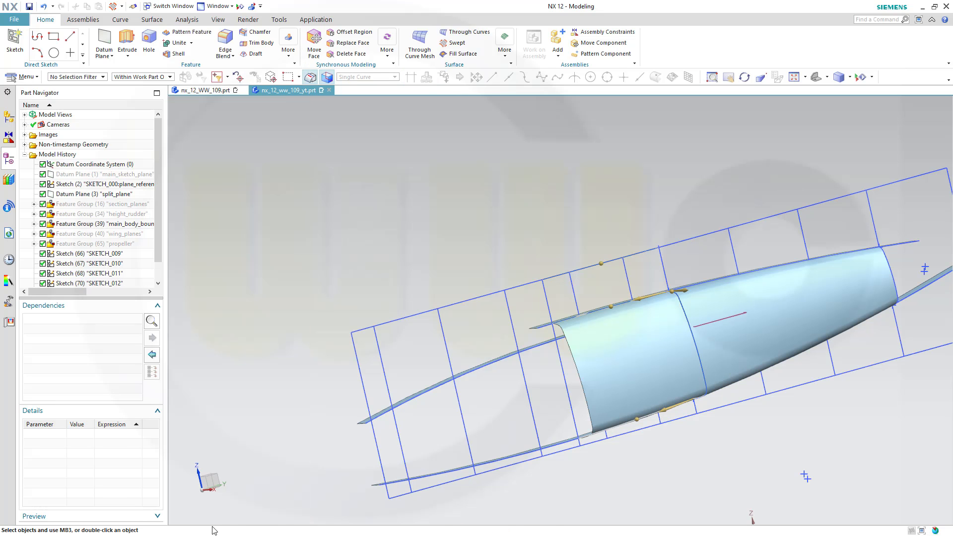
# Hide the plane reference sketch SKETCH_000
pyautogui.moveTo(751, 443); pyautogui.dragTo(734, 462, button='middle')
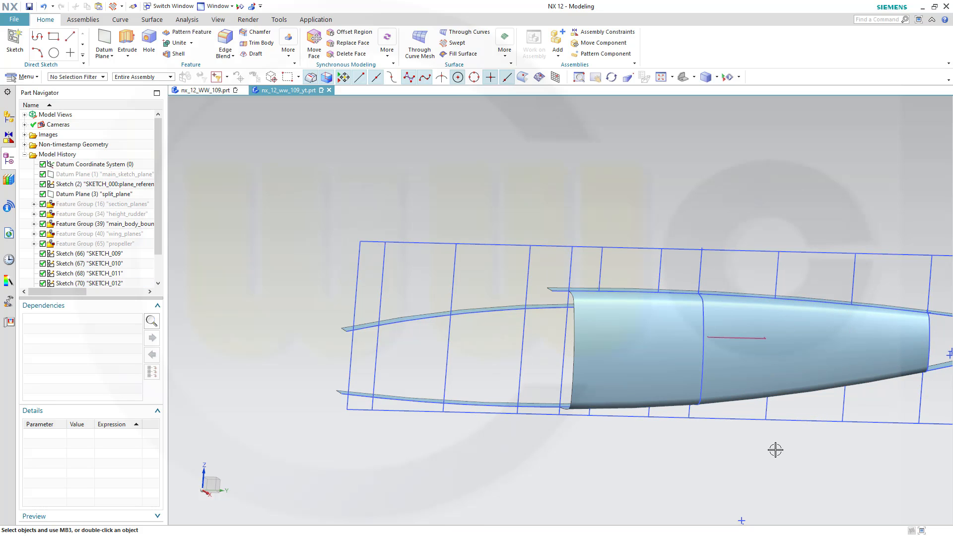
pyautogui.moveTo(762, 468)
pyautogui.mouseDown(button='middle')
pyautogui.moveTo(737, 438)
pyautogui.moveTo(759, 436)
pyautogui.moveTo(764, 462)
pyautogui.mouseUp(button='middle')
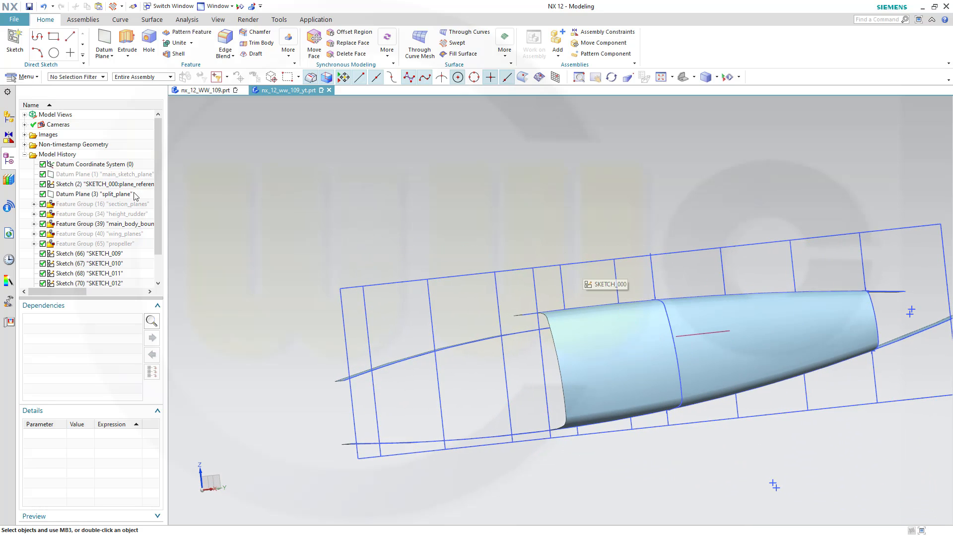
pyautogui.click(105, 184)
pyautogui.rightClick(105, 184)
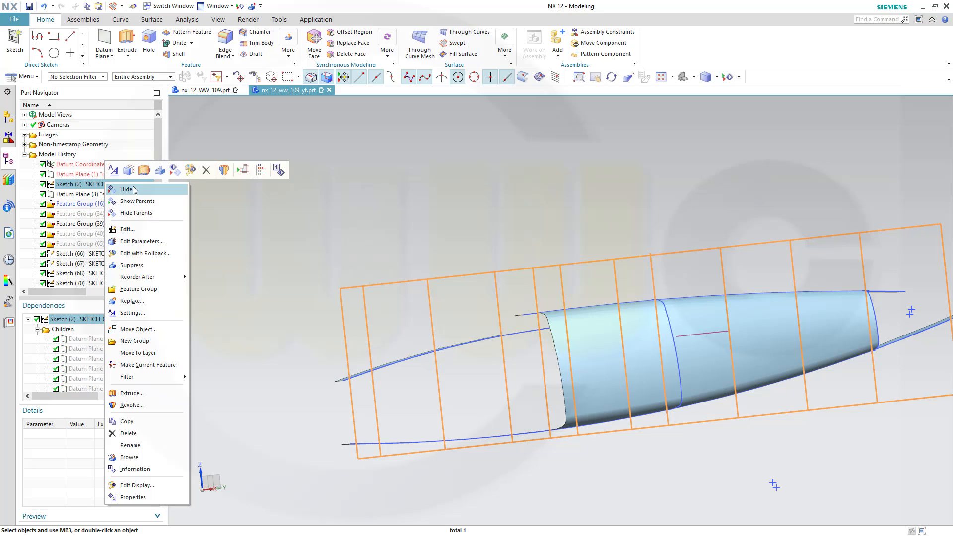
pyautogui.click(206, 186)
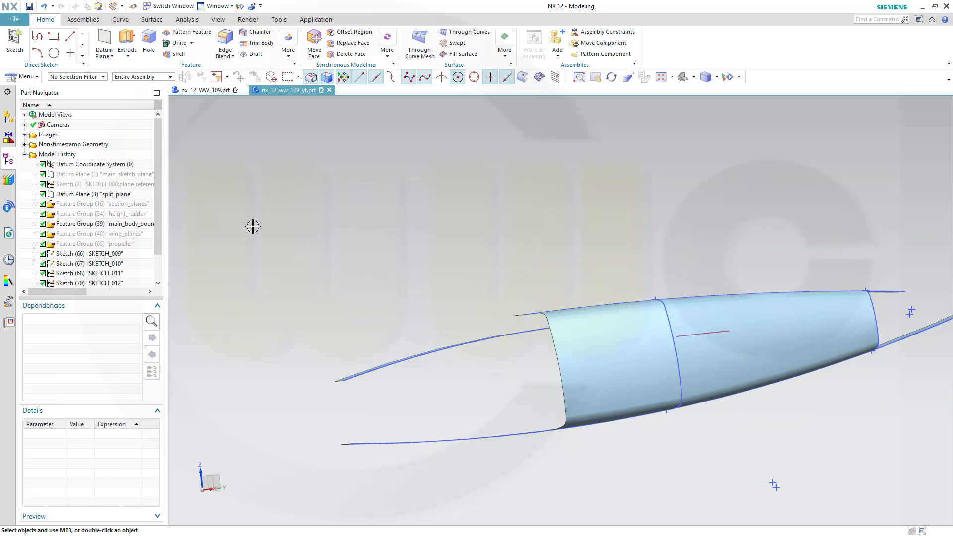
# Hide the section sketches SKETCH_009, SKETCH_010, SKETCH_011 and SKETCH_012
pyautogui.scroll(-1, 149, 243)
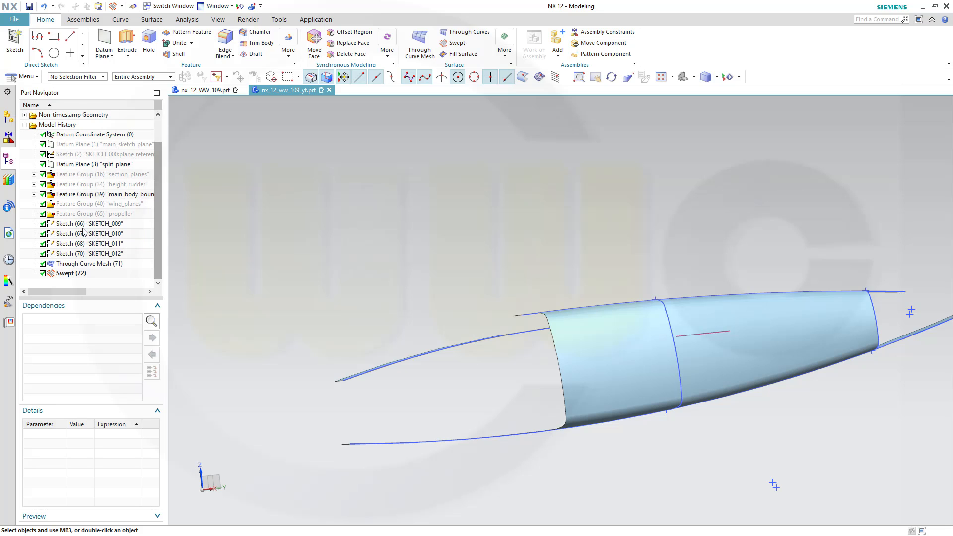
pyautogui.click(90, 223)
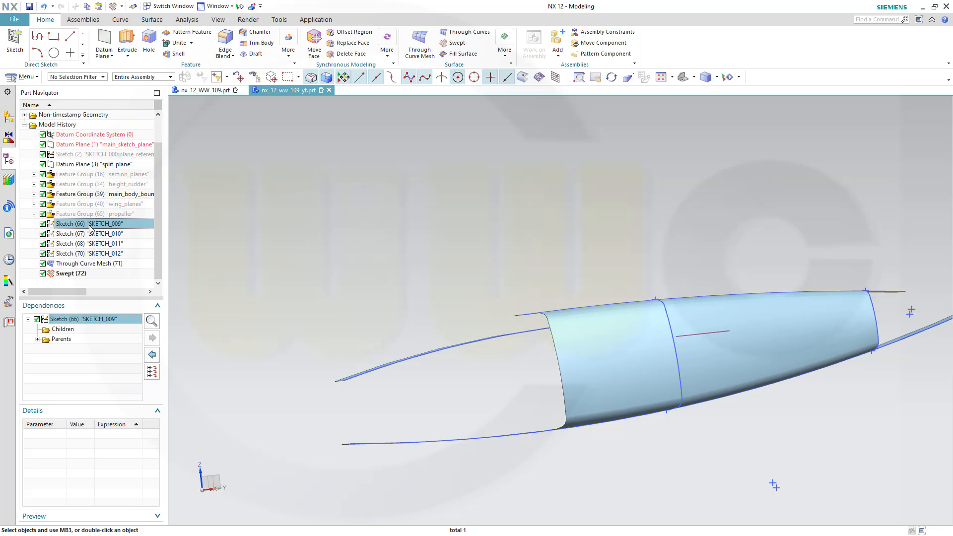
pyautogui.rightClick(90, 226)
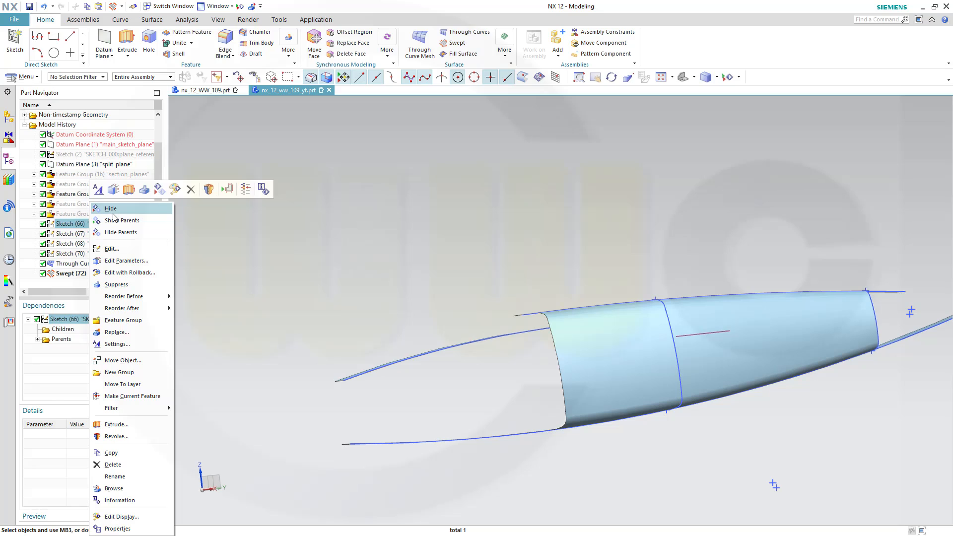
pyautogui.click(114, 213)
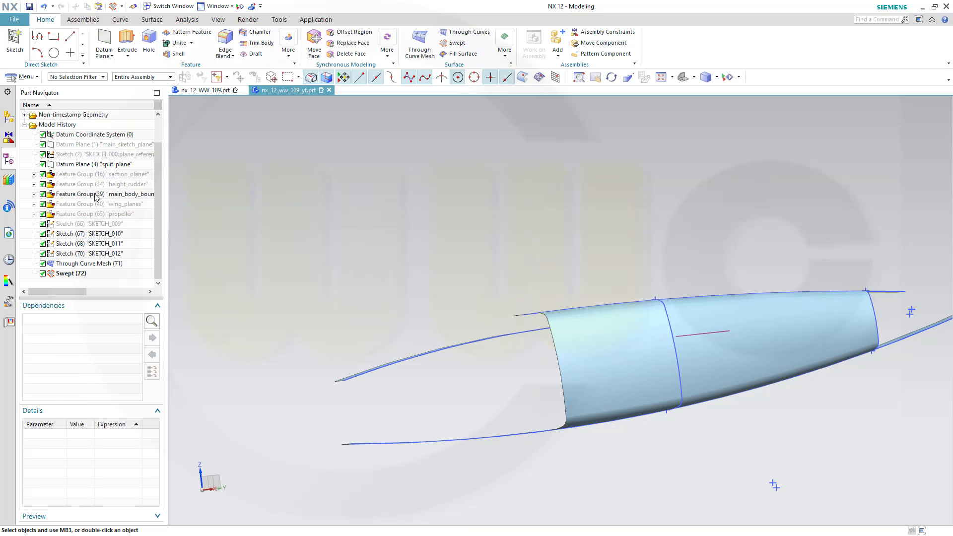
pyautogui.click(109, 235)
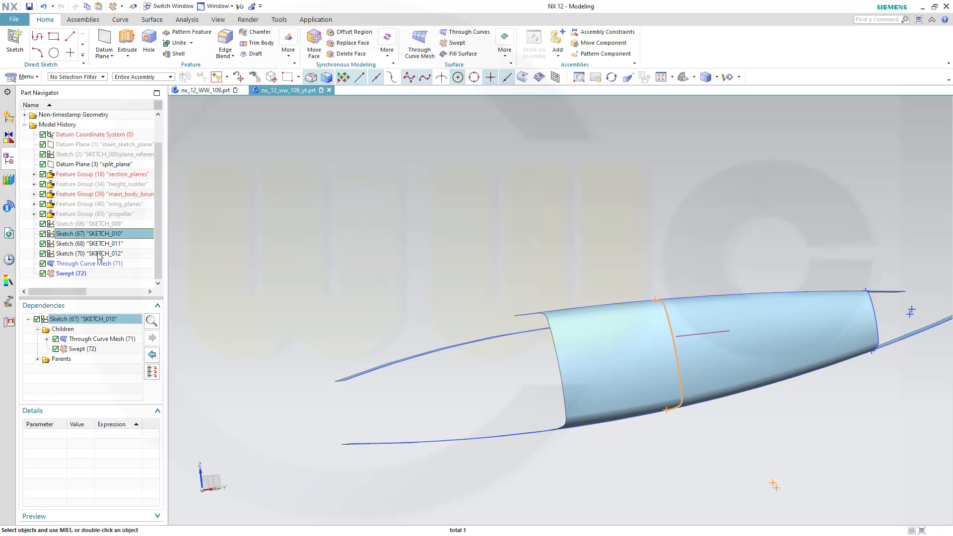
pyautogui.keyDown('shift'); pyautogui.click(99, 254); pyautogui.keyUp('shift')
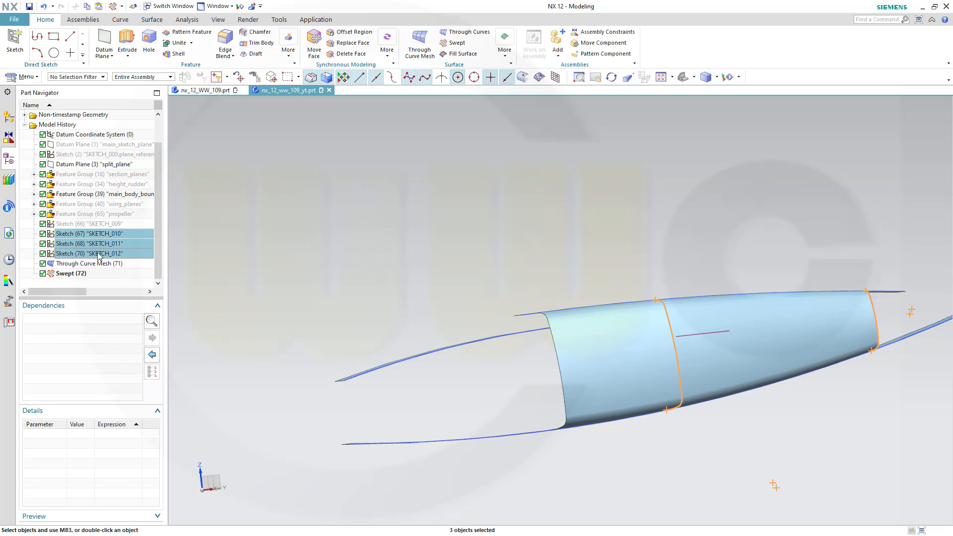
pyautogui.rightClick(99, 254)
pyautogui.click(124, 262)
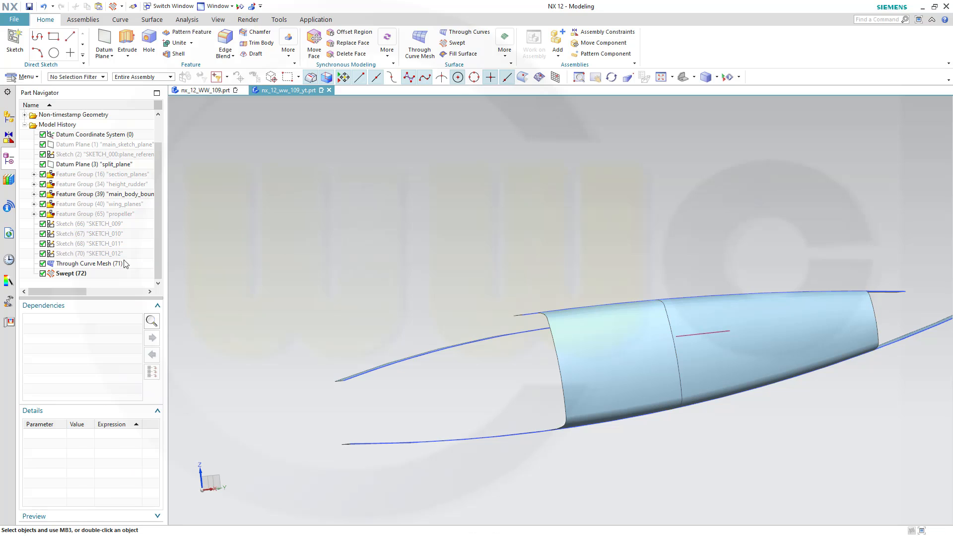
# Start a Through Curve Mesh with the outer end edges of Through Curve Mesh (71) and Swept (72) as its two primary curves
pyautogui.moveTo(548, 262); pyautogui.dragTo(567, 274, button='middle')
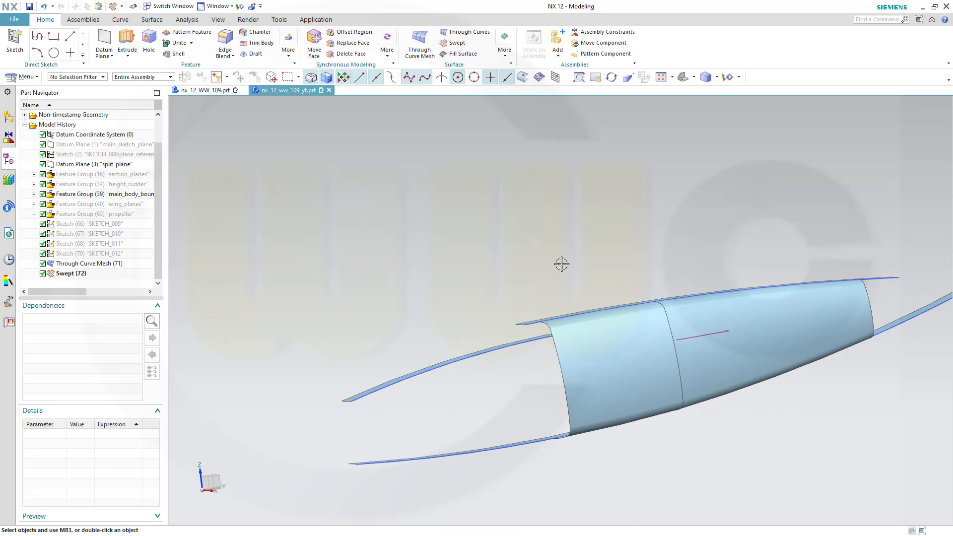
pyautogui.click(420, 47)
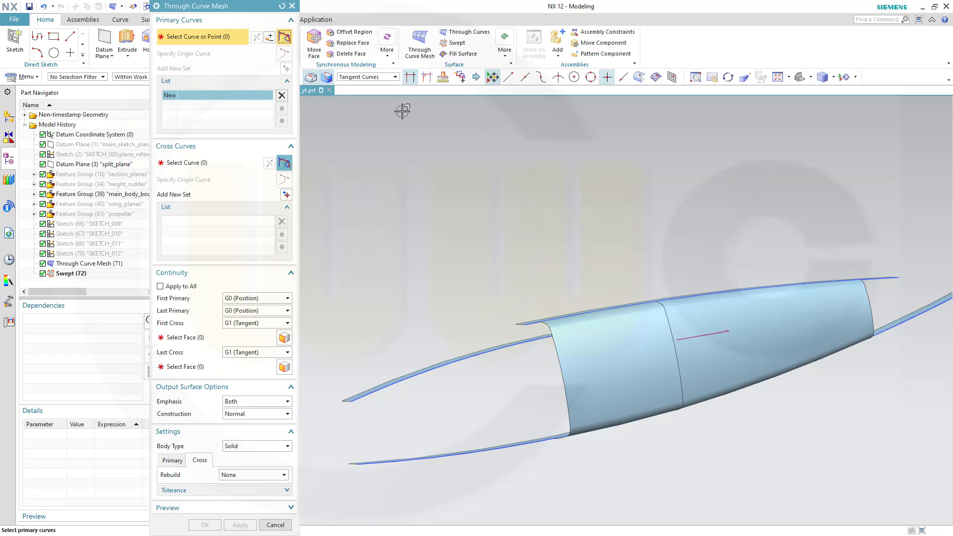
pyautogui.click(871, 294)
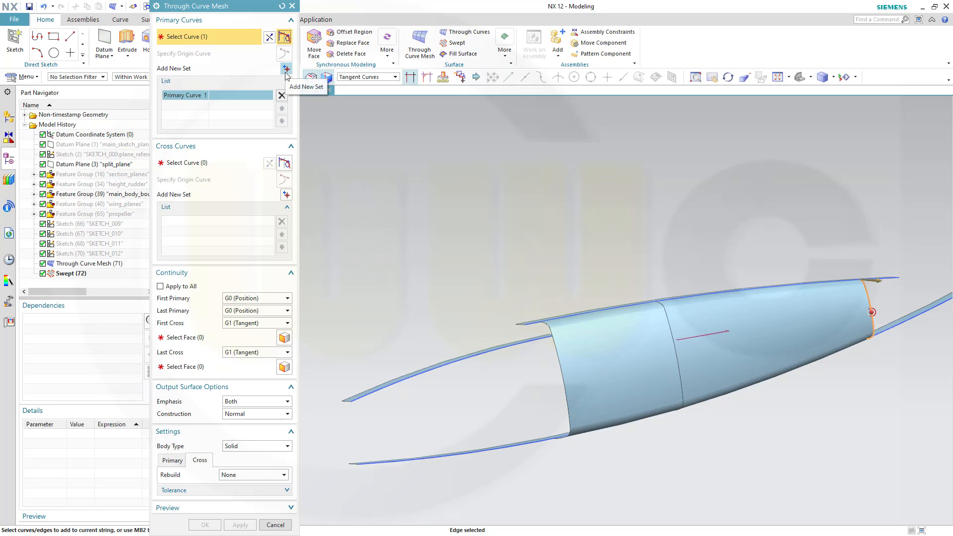
pyautogui.click(285, 69)
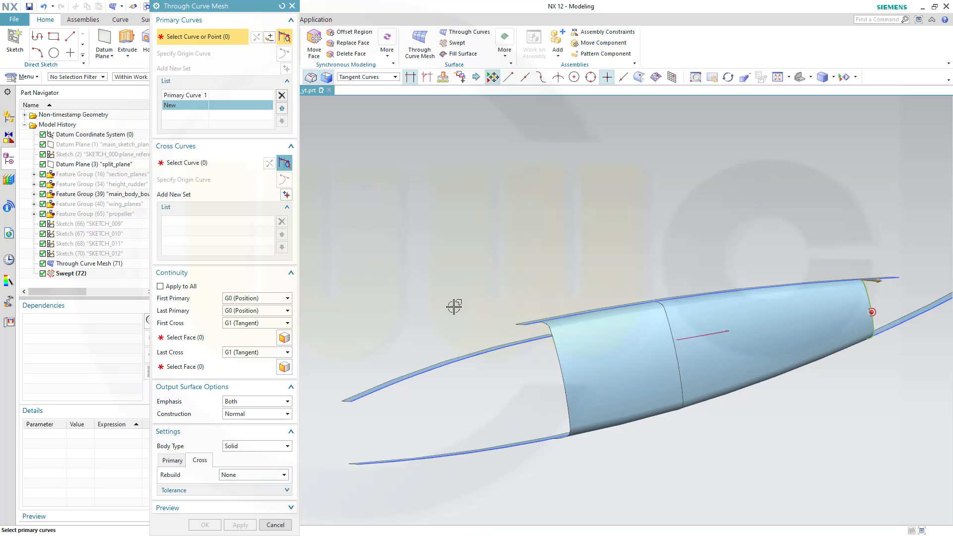
pyautogui.click(549, 328)
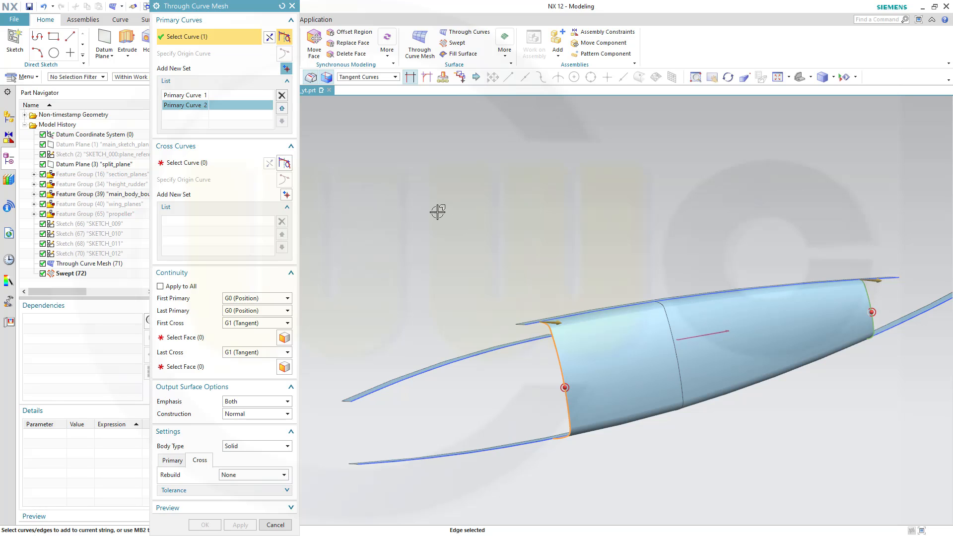
# Define the first cross curve from the consecutive upper edges of the swept and curve mesh surfaces along Extrude(37)
pyautogui.click(204, 162)
pyautogui.scroll(3, 648, 269)
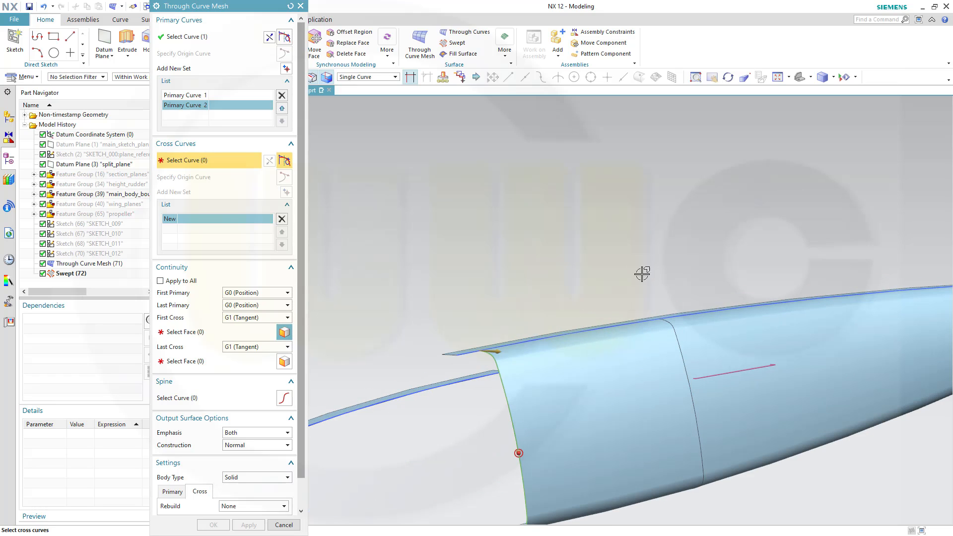
pyautogui.click(590, 331)
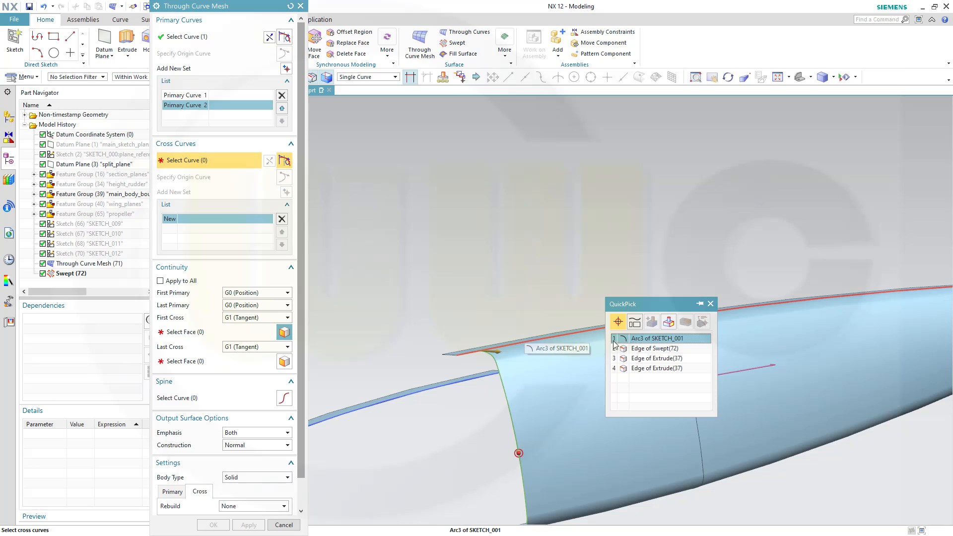
pyautogui.click(643, 350)
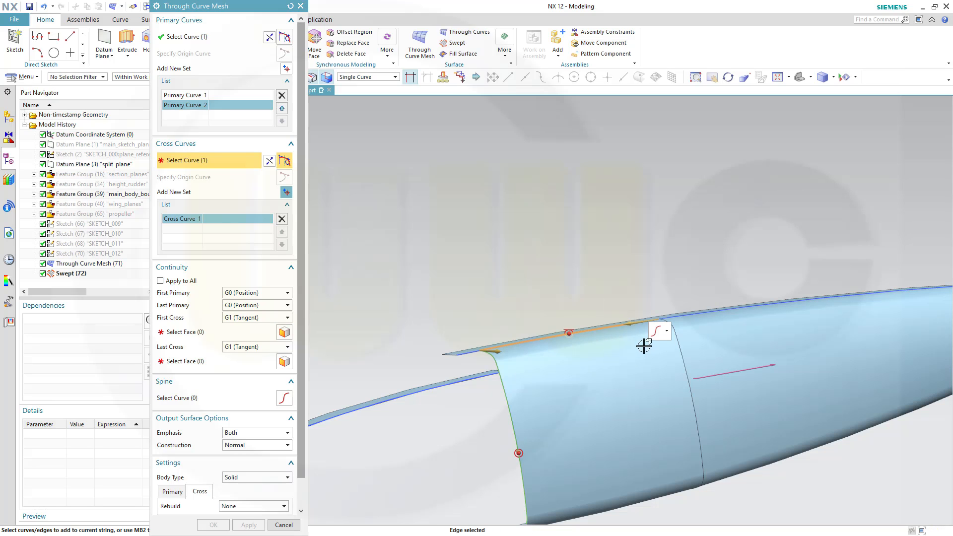
pyautogui.middleClick(599, 325)
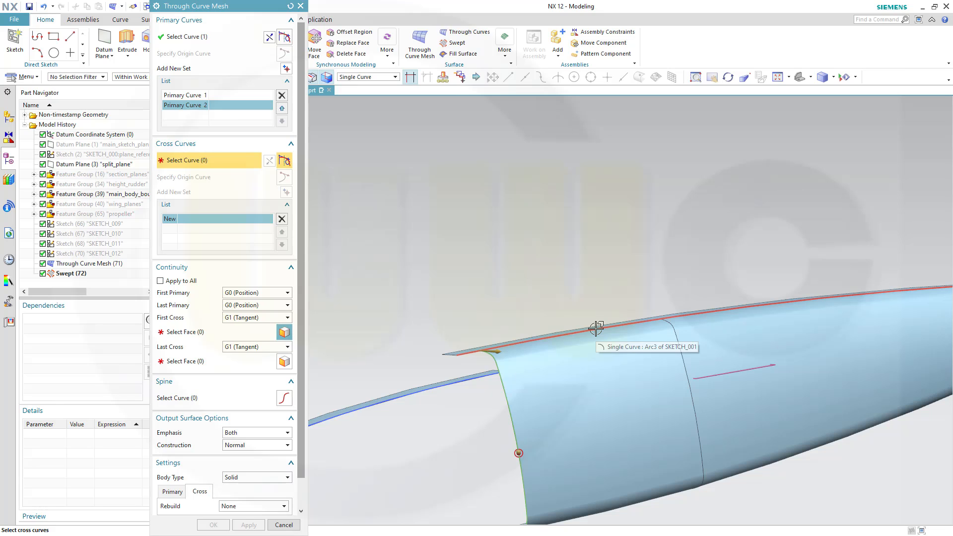
pyautogui.click(596, 328)
pyautogui.click(645, 331)
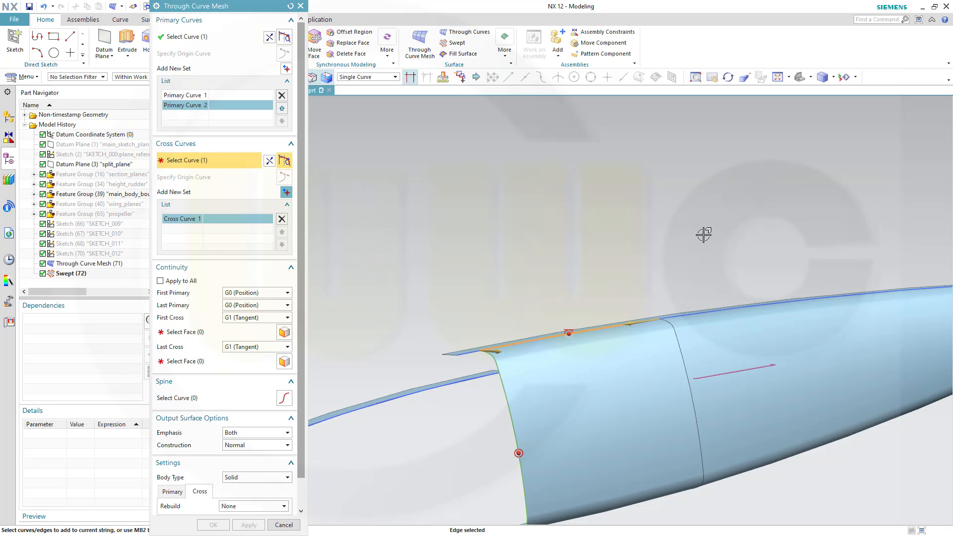
pyautogui.keyDown('shift'); pyautogui.moveTo(701, 234); pyautogui.dragTo(594, 166, button='middle'); pyautogui.keyUp('shift')
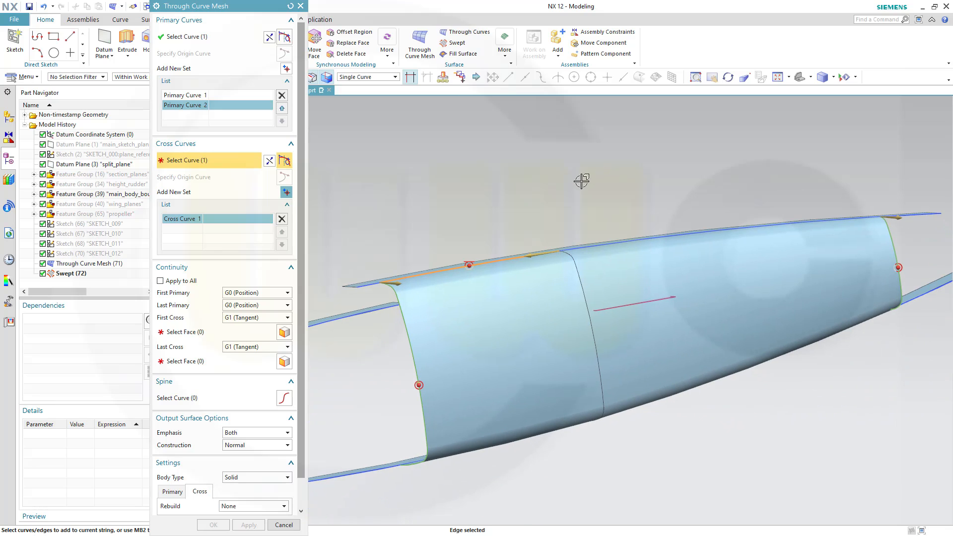
pyautogui.click(591, 246)
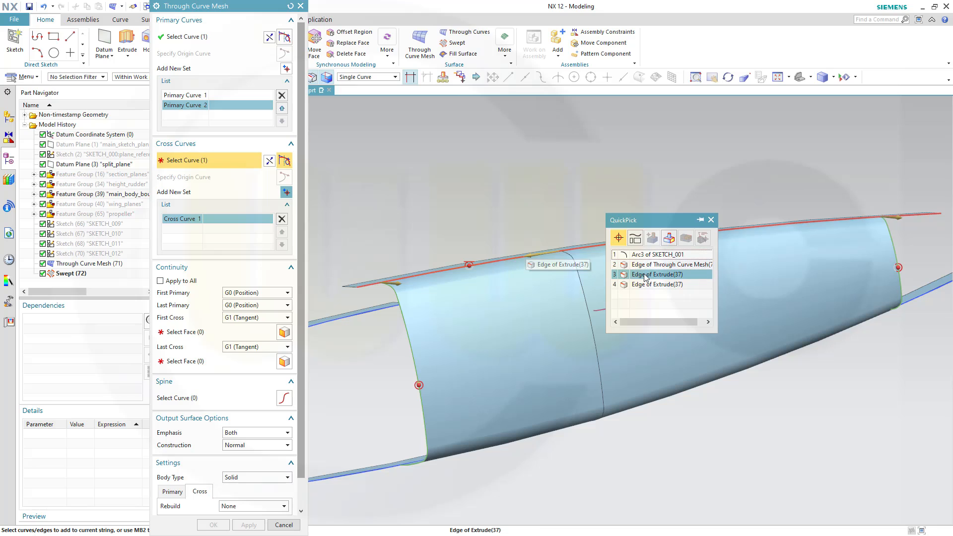
pyautogui.click(645, 274)
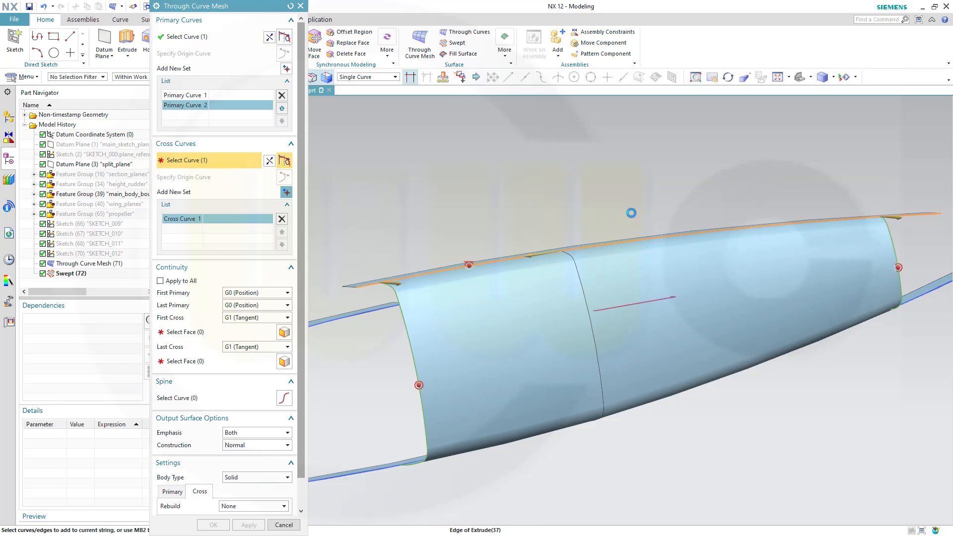
# Add a second cross curve from the consecutive lower edges of the swept and curve mesh surfaces along Extrude(38)
pyautogui.click(286, 193)
pyautogui.moveTo(757, 440); pyautogui.dragTo(678, 428, button='middle')
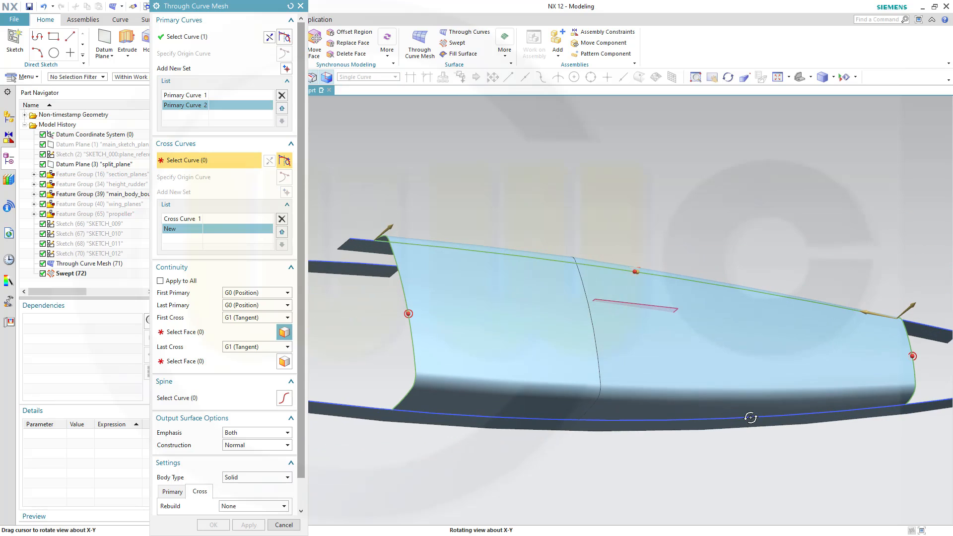
pyautogui.click(469, 416)
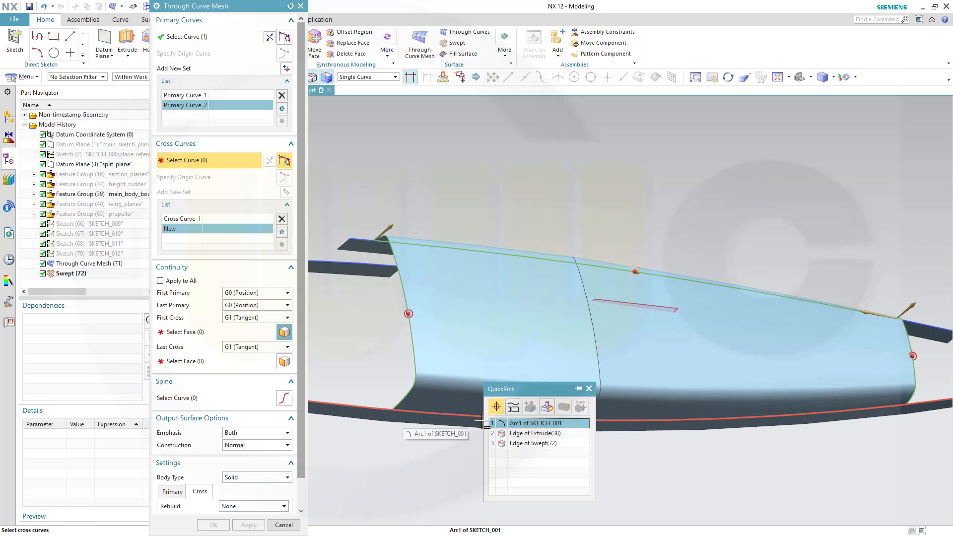
pyautogui.click(525, 431)
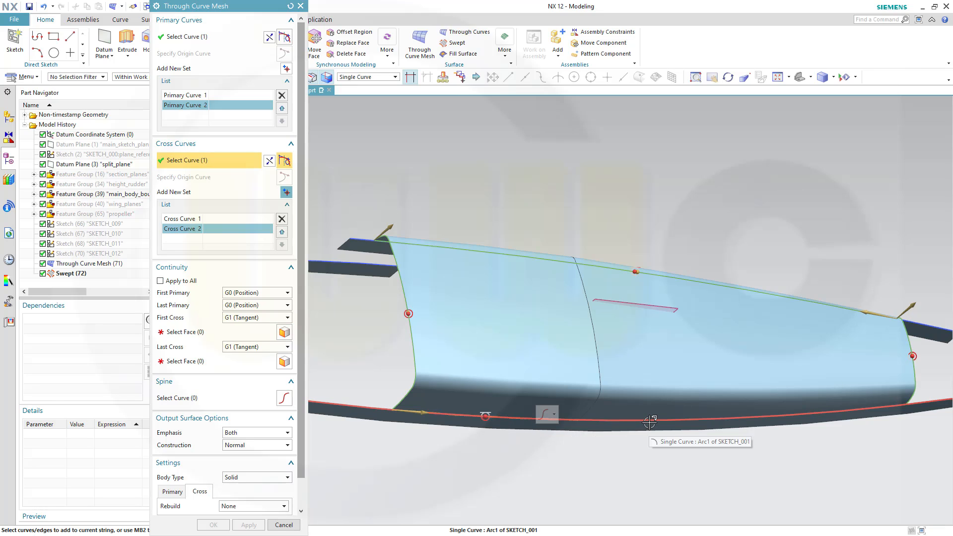
pyautogui.click(649, 421)
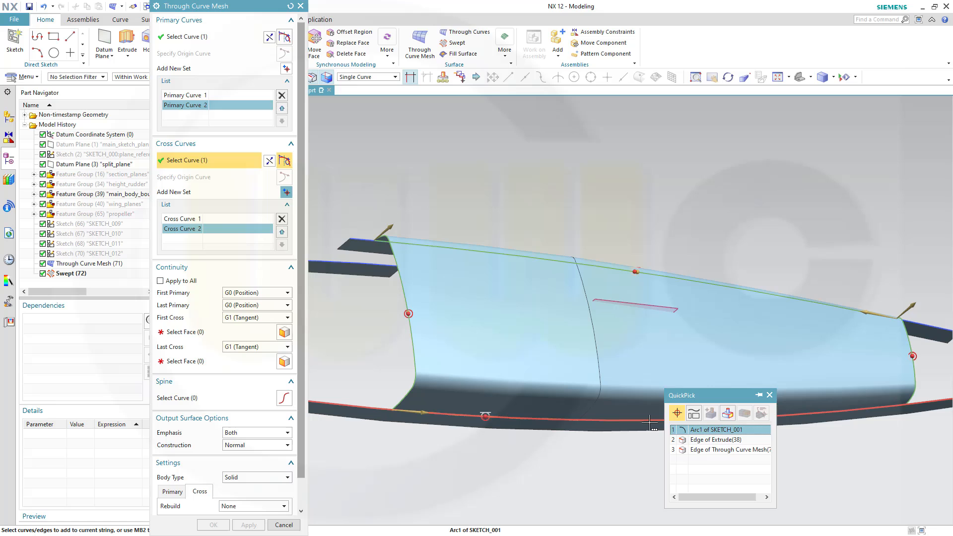
pyautogui.click(701, 438)
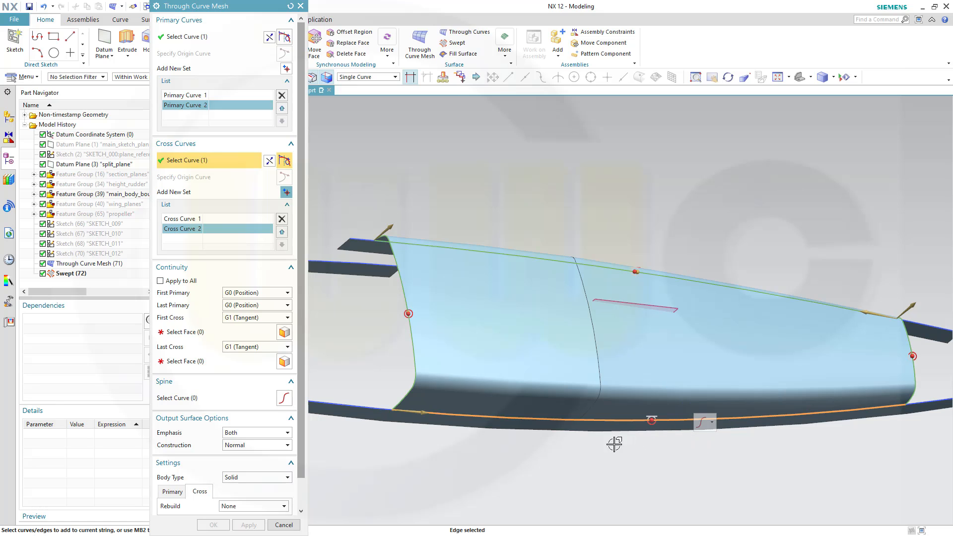
# Assign the upper and lower boundary extrusion faces as G1 tangent references for the first and last cross curves, and create the mesh surface
pyautogui.moveTo(361, 344); pyautogui.dragTo(326, 375, button='middle')
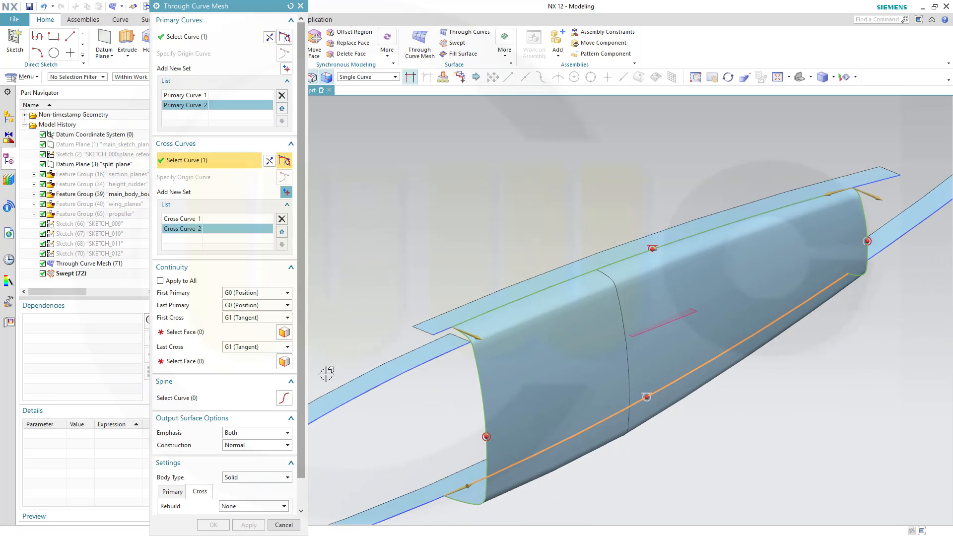
pyautogui.click(194, 335)
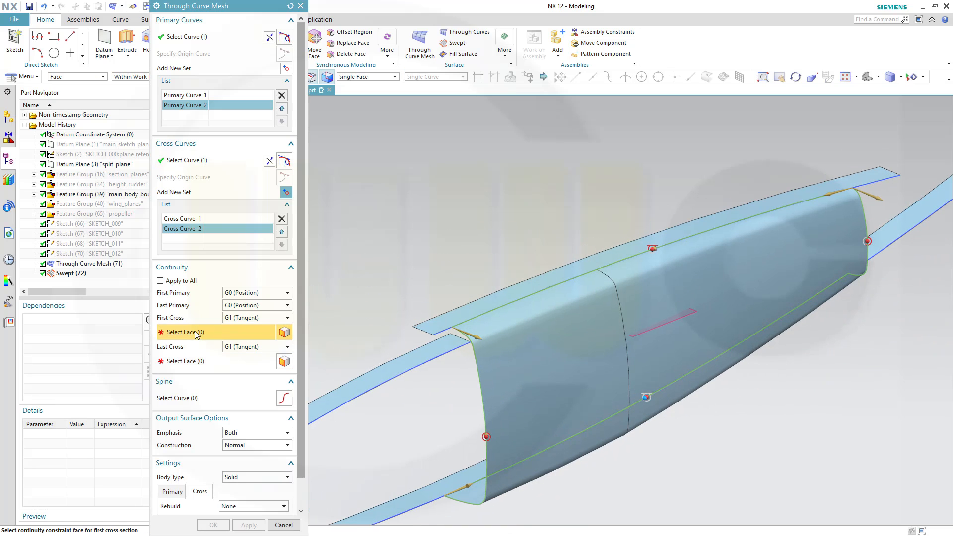
pyautogui.click(501, 293)
pyautogui.click(189, 362)
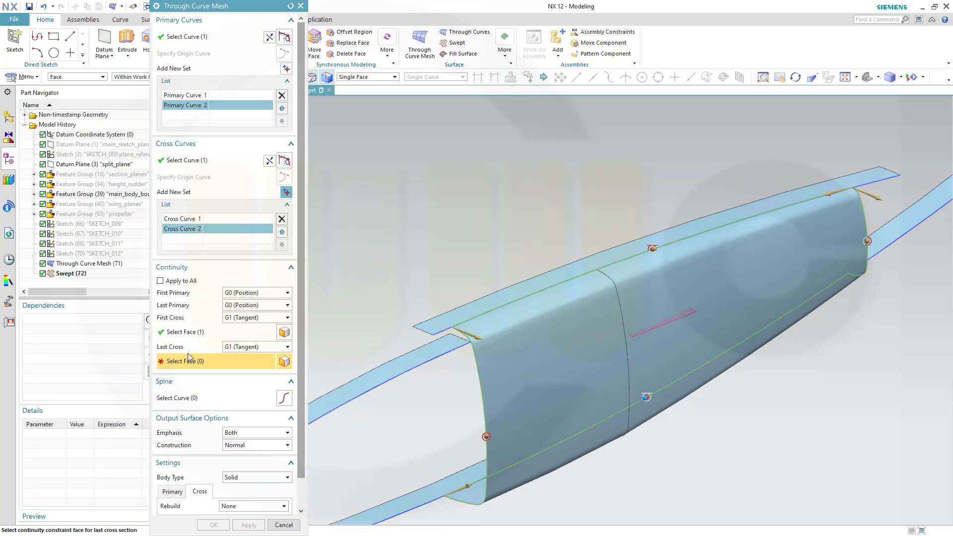
pyautogui.moveTo(725, 440); pyautogui.dragTo(645, 377, button='middle')
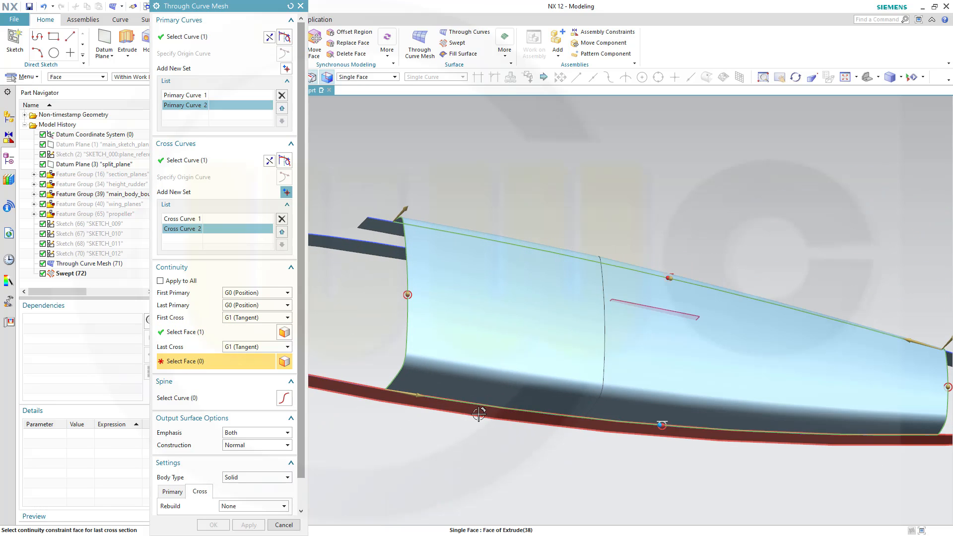
pyautogui.click(479, 413)
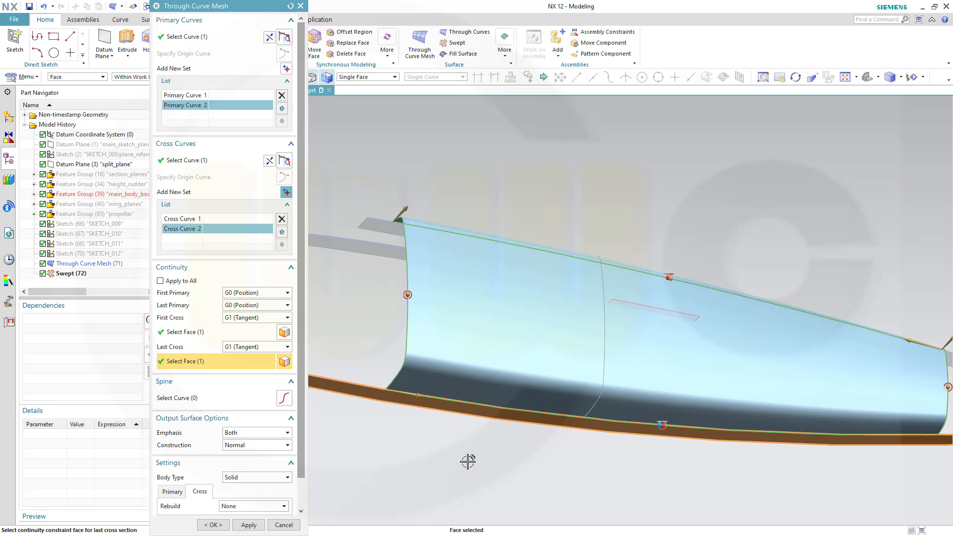
pyautogui.moveTo(467, 457); pyautogui.dragTo(475, 498, button='middle')
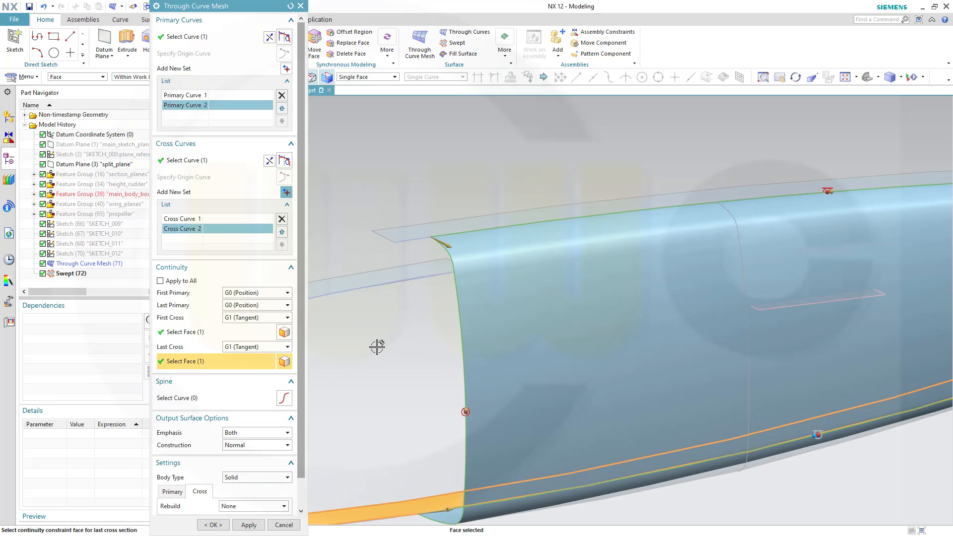
pyautogui.moveTo(368, 360); pyautogui.dragTo(459, 324, button='middle')
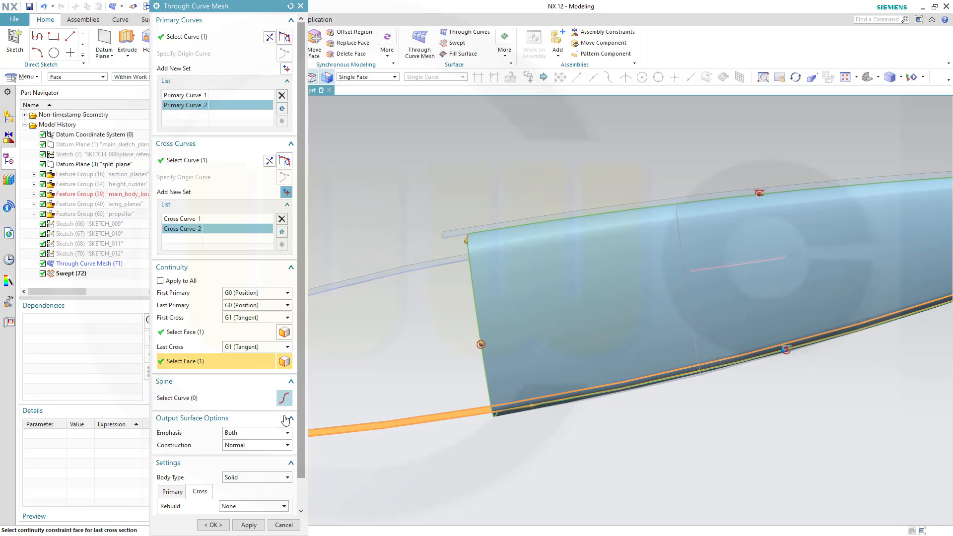
pyautogui.click(213, 525)
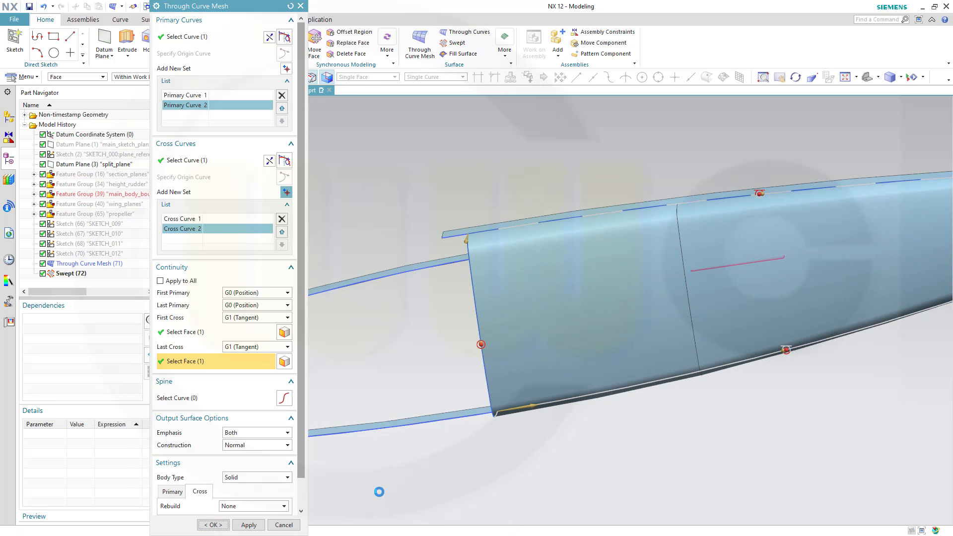
# Show the plane reference sketch SKETCH_000
pyautogui.moveTo(609, 435); pyautogui.dragTo(640, 414, button='middle')
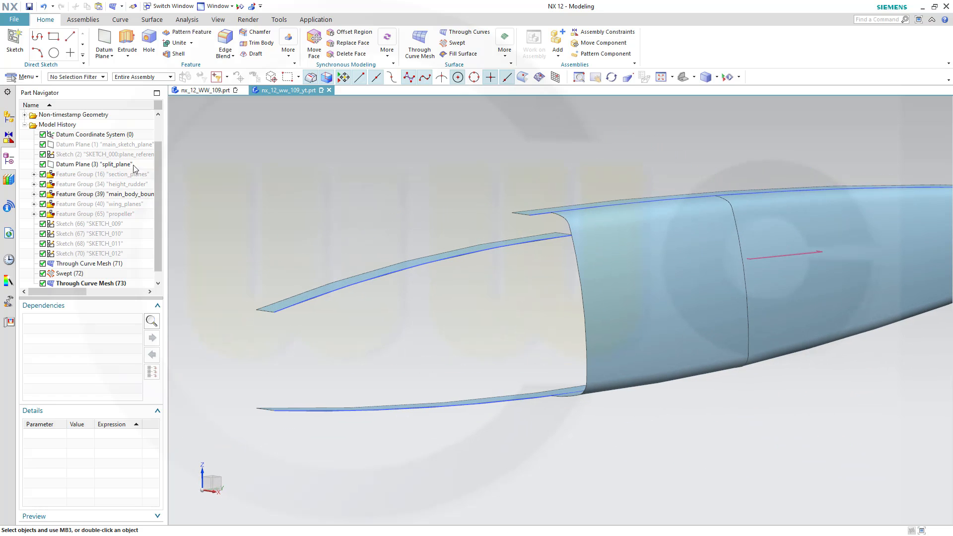
pyautogui.click(104, 158)
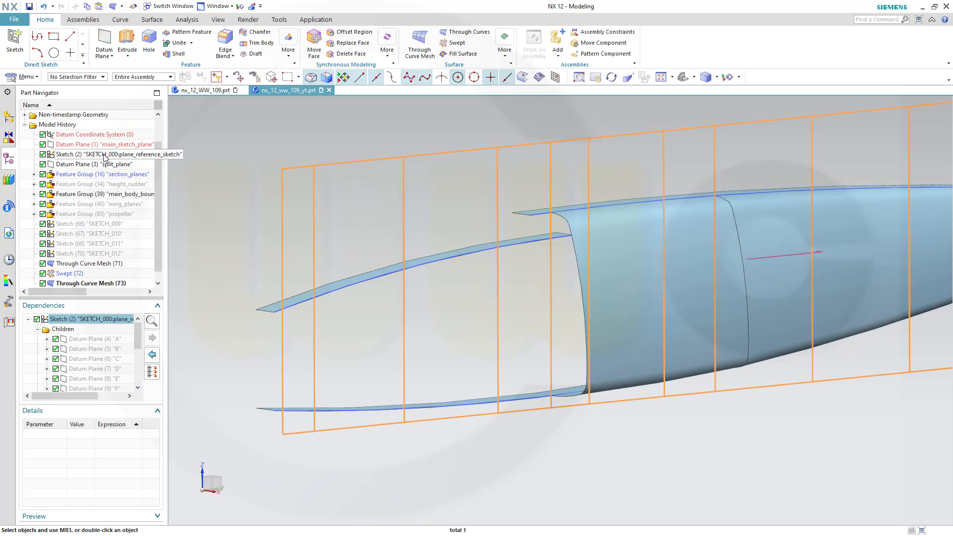
pyautogui.rightClick(105, 157)
pyautogui.click(127, 165)
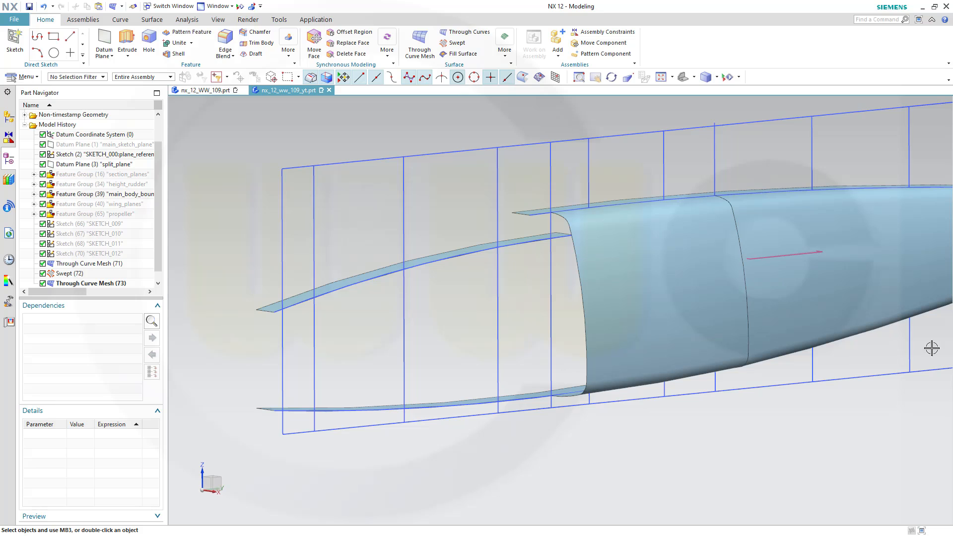
# Edit Through Curve Mesh (73) to use the upper long line of the plane reference sketch SKETCH_000 as its spine
pyautogui.scroll(2, 840, 329)
pyautogui.scroll(-4, 836, 342)
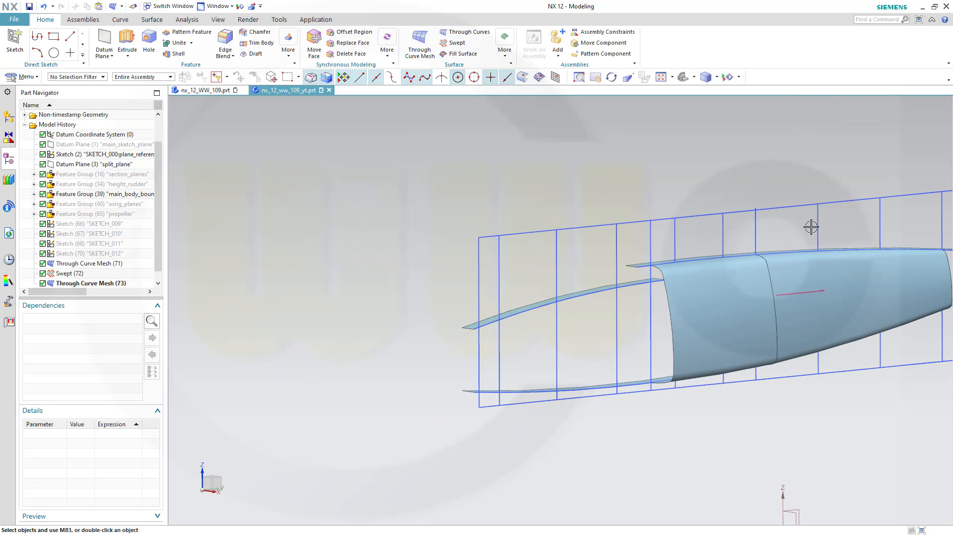
pyautogui.keyDown('shift'); pyautogui.moveTo(791, 248); pyautogui.dragTo(662, 271, button='middle'); pyautogui.keyUp('shift')
pyautogui.moveTo(826, 408); pyautogui.dragTo(804, 392, button='middle')
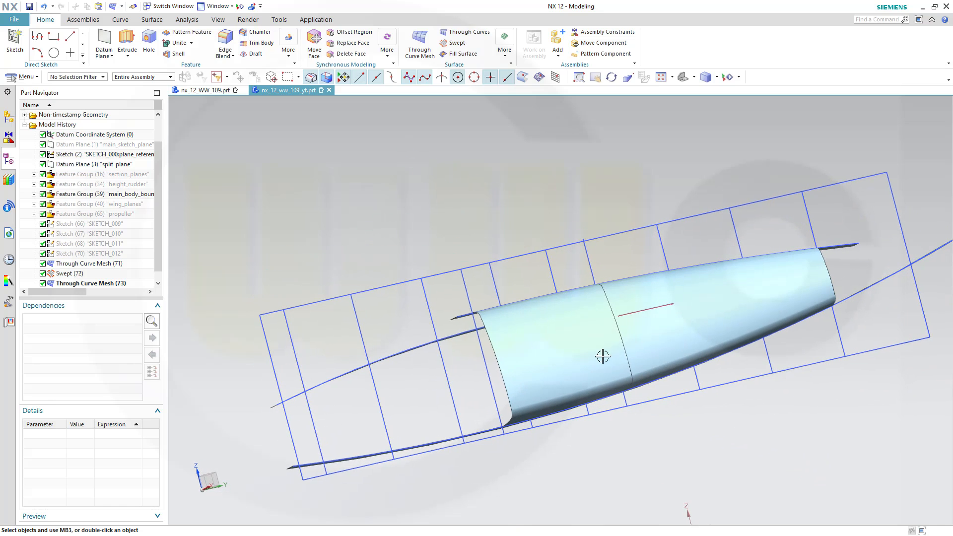
pyautogui.click(93, 284)
pyautogui.doubleClick(85, 274)
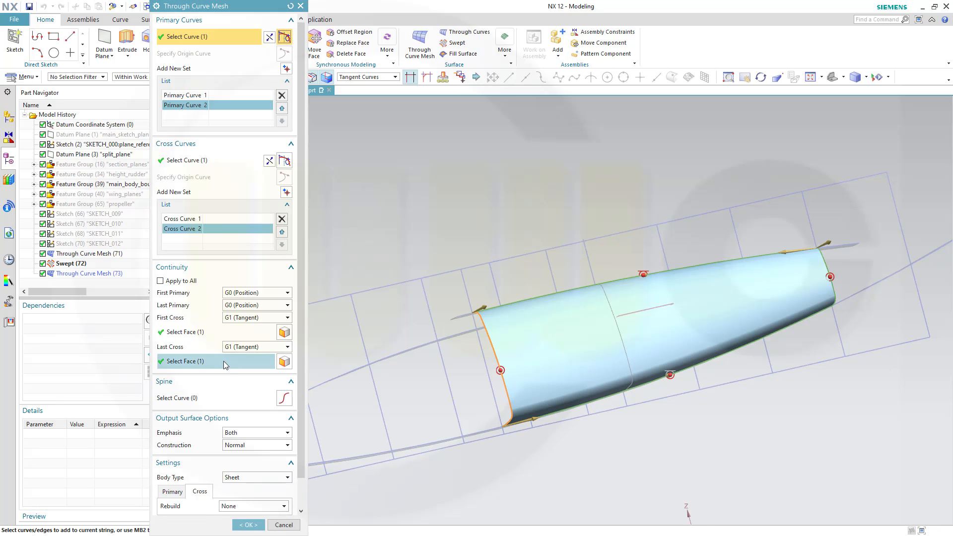
pyautogui.click(197, 398)
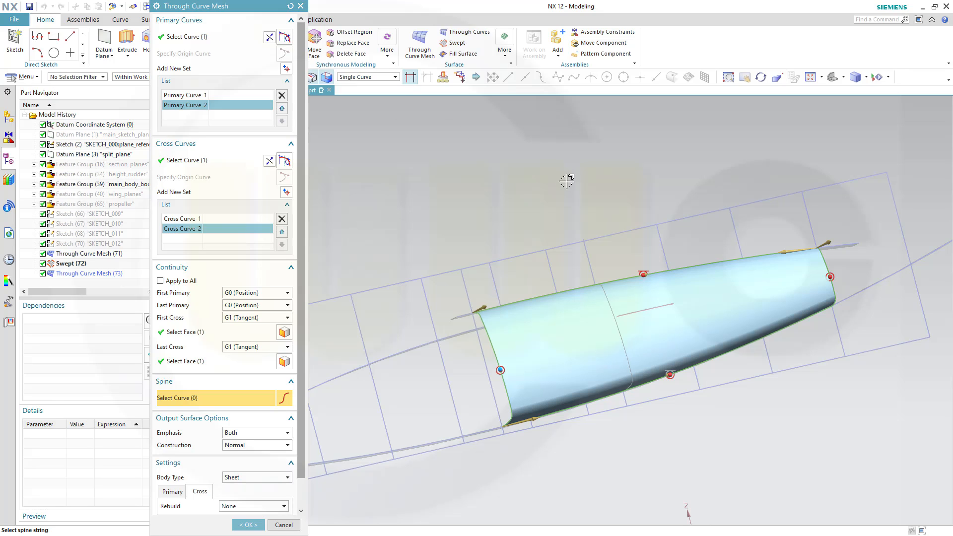
pyautogui.click(471, 264)
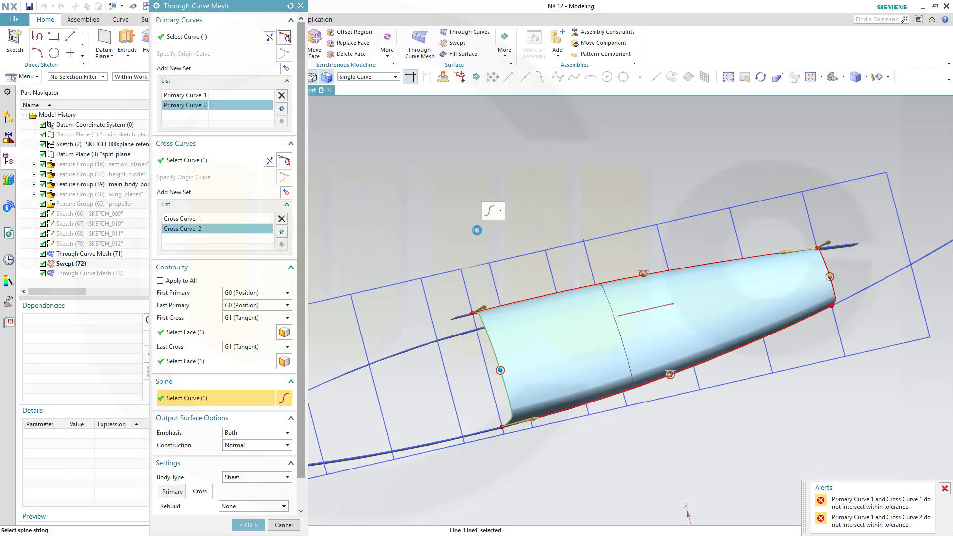
pyautogui.click(509, 259)
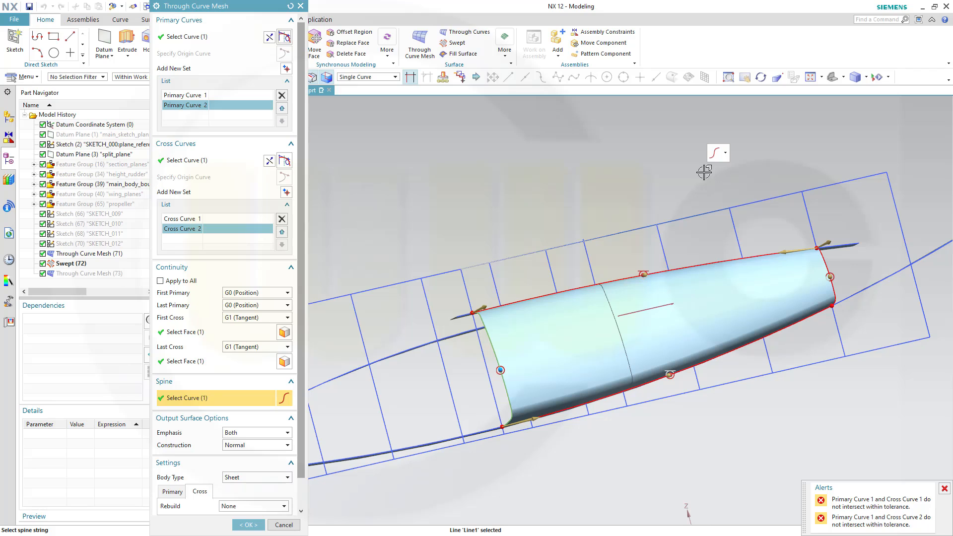
pyautogui.click(756, 199)
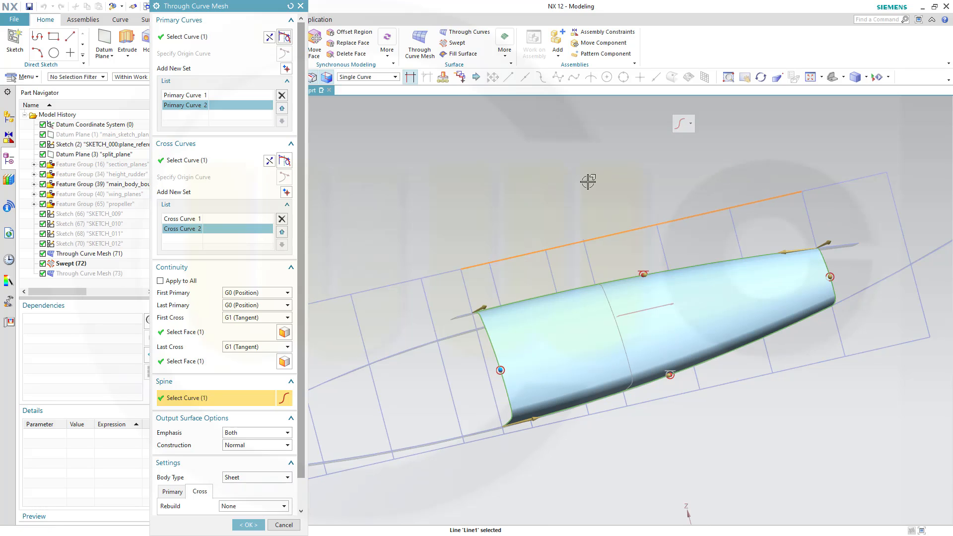
pyautogui.click(249, 524)
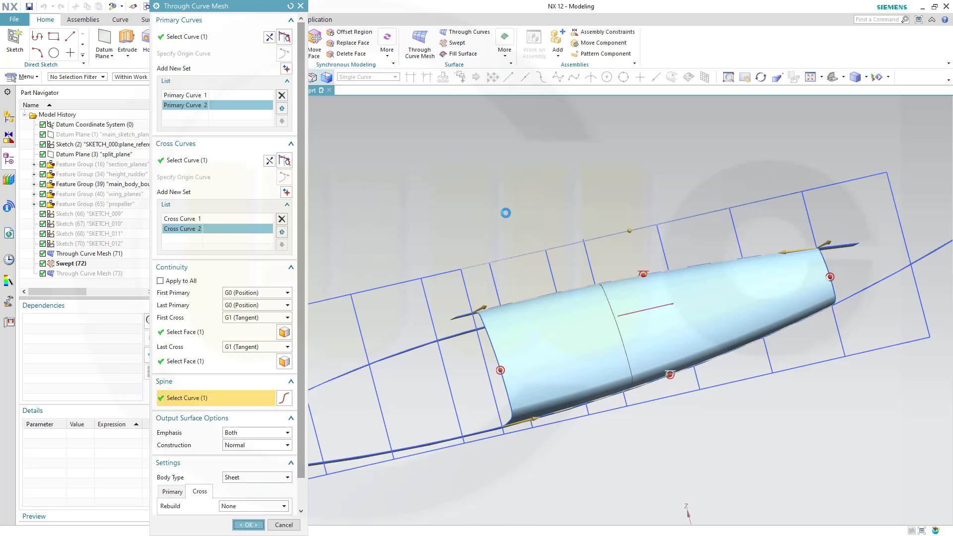
pyautogui.moveTo(553, 211)
pyautogui.mouseDown(button='middle')
pyautogui.moveTo(624, 207)
pyautogui.moveTo(553, 202)
pyautogui.moveTo(544, 213)
pyautogui.mouseUp(button='middle')
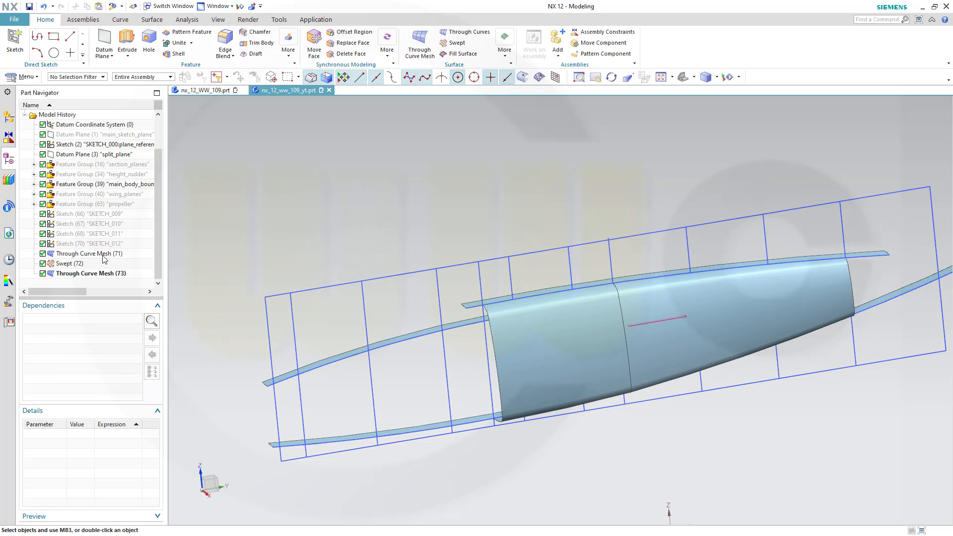
# Hide the Through Curve Mesh (71) and Swept (72) surfaces, leaving the merged mesh surface displayed
pyautogui.click(89, 253)
pyautogui.rightClick(104, 256)
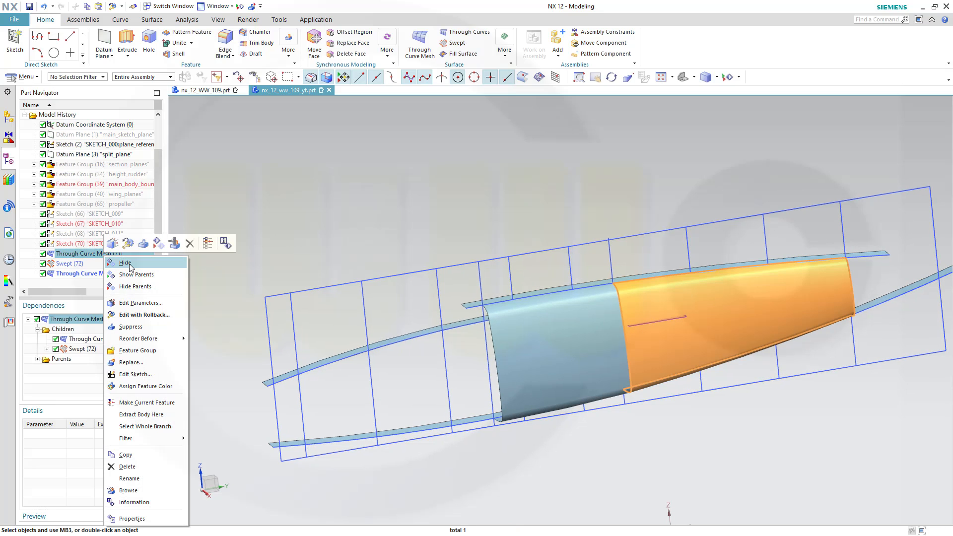
pyautogui.click(127, 263)
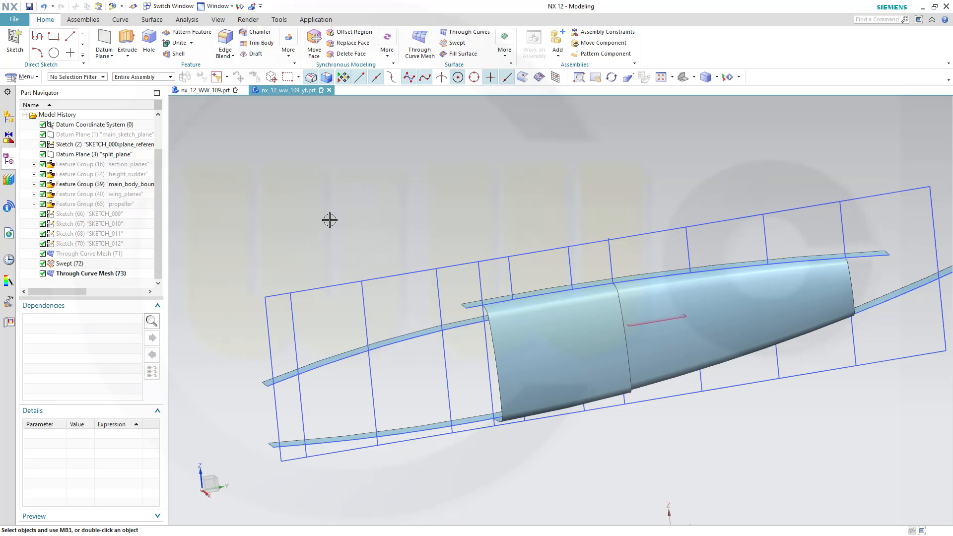
pyautogui.click(64, 263)
pyautogui.rightClick(65, 264)
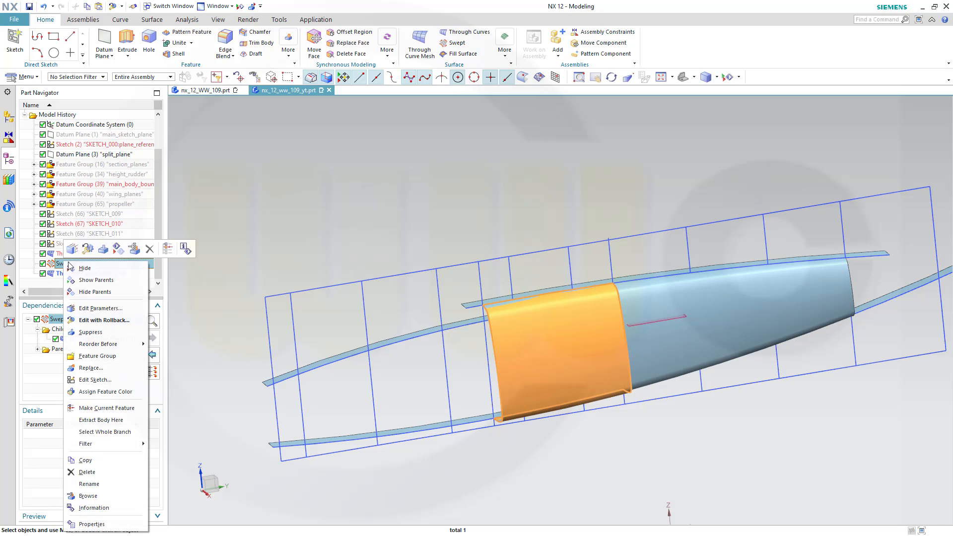
pyautogui.click(97, 271)
pyautogui.moveTo(497, 204); pyautogui.dragTo(510, 165, button='middle')
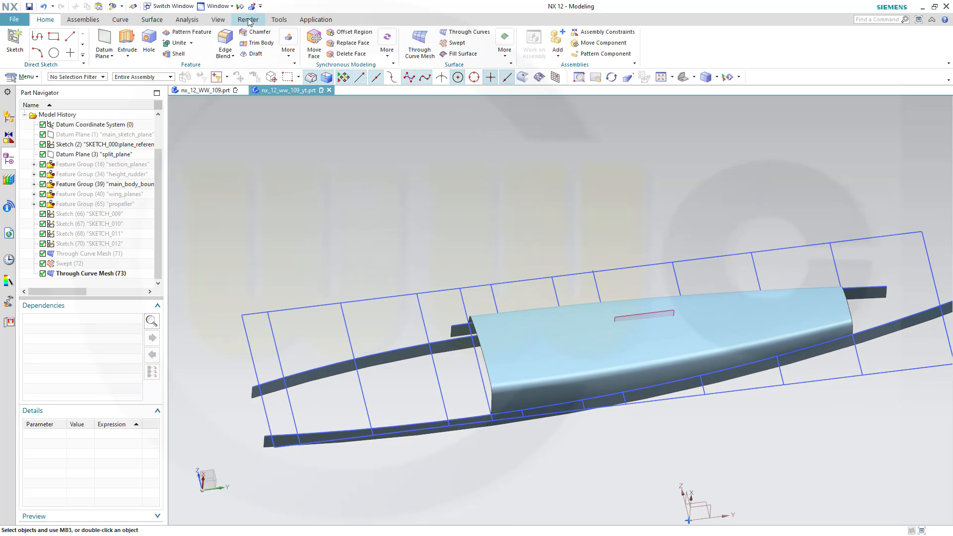
# Inspect the merged mesh surface with True Shading, and turn the shading off
pyautogui.click(226, 21)
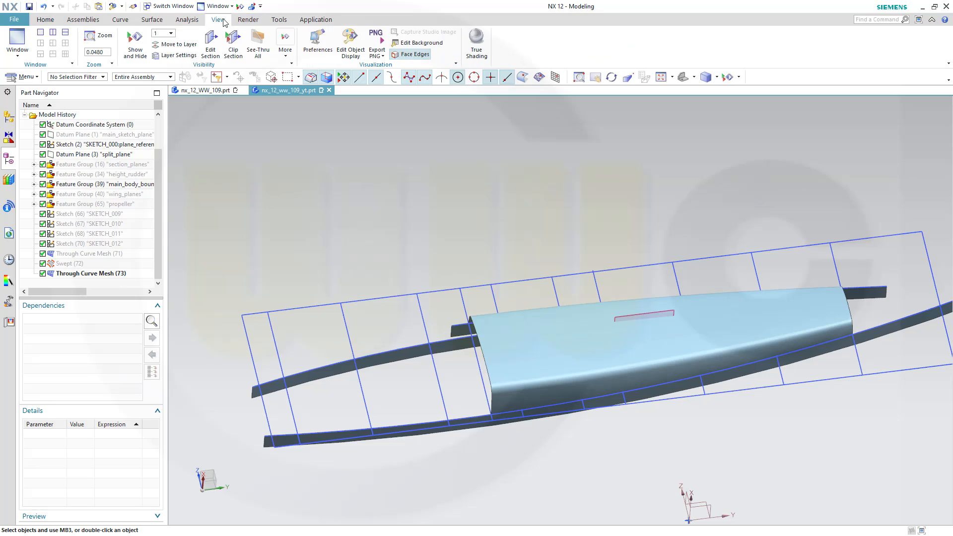
pyautogui.click(476, 43)
pyautogui.moveTo(641, 180); pyautogui.dragTo(640, 206, button='middle')
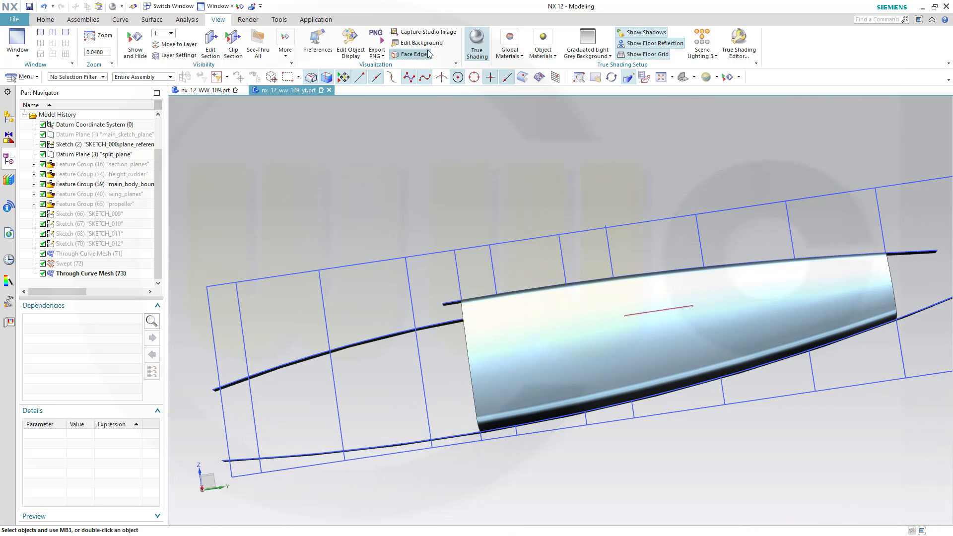
pyautogui.click(476, 42)
pyautogui.moveTo(540, 132)
pyautogui.mouseDown(button='middle')
pyautogui.moveTo(564, 155)
pyautogui.moveTo(563, 180)
pyautogui.moveTo(597, 198)
pyautogui.moveTo(600, 206)
pyautogui.moveTo(589, 205)
pyautogui.mouseUp(button='middle')
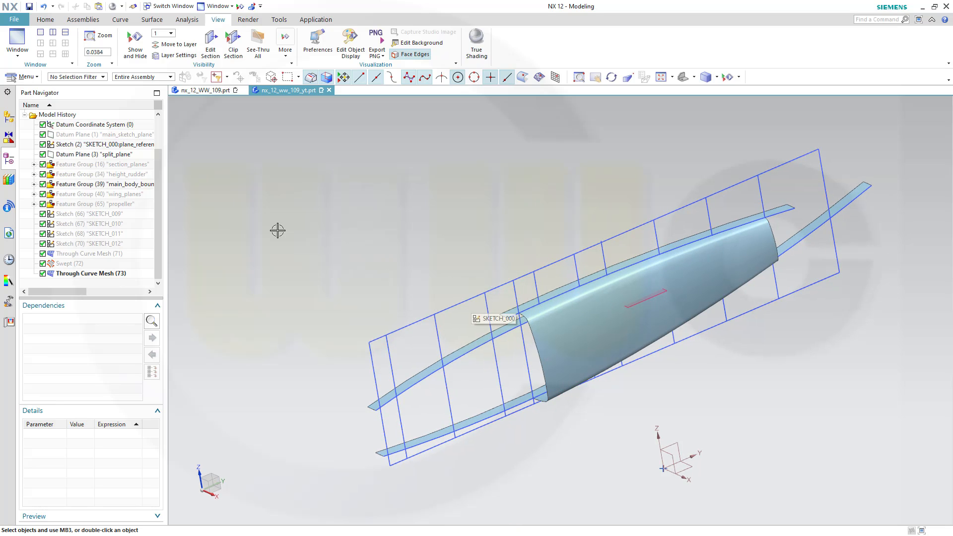
# Show the main_sketch_plane datum plane
pyautogui.rightClick(120, 139)
pyautogui.click(140, 142)
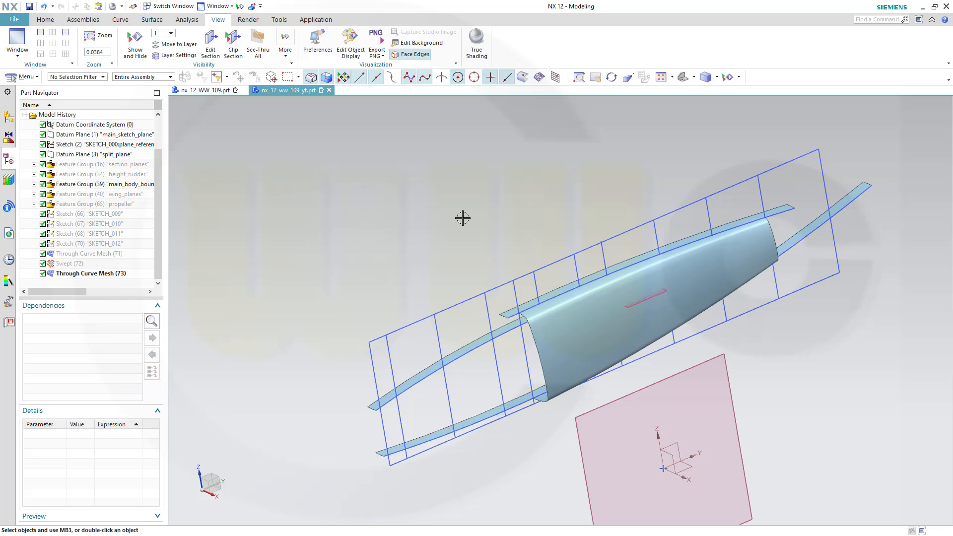
pyautogui.moveTo(462, 218); pyautogui.dragTo(440, 204, button='middle')
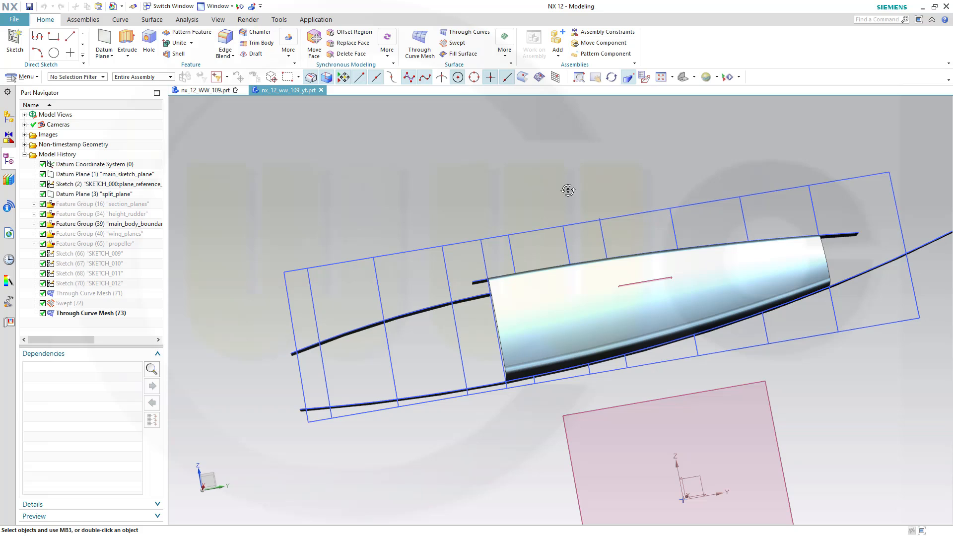
# Divide the merged mesh surface's face with the split_plane datum plane, projecting normal to the face
pyautogui.moveTo(568, 190); pyautogui.dragTo(563, 193, button='middle')
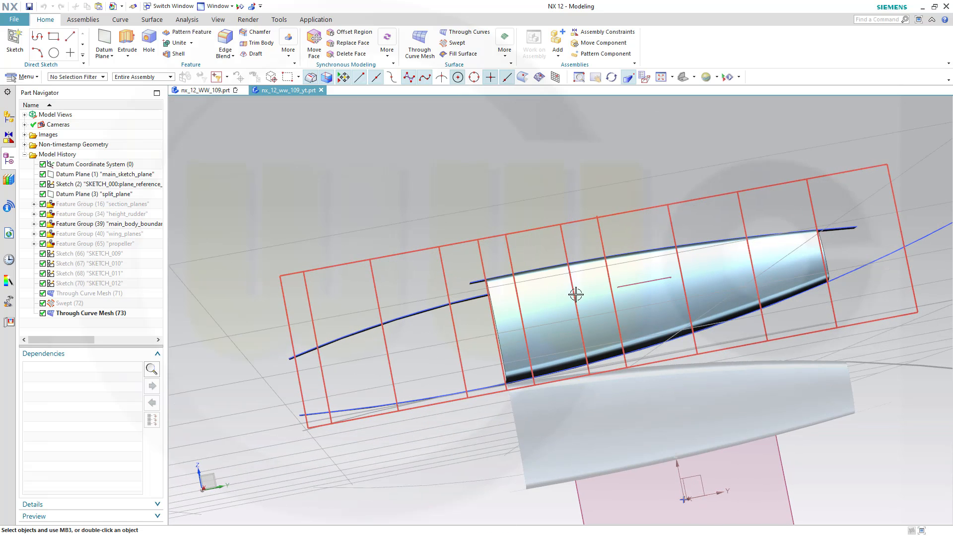
pyautogui.moveTo(443, 177); pyautogui.dragTo(467, 178, button='middle')
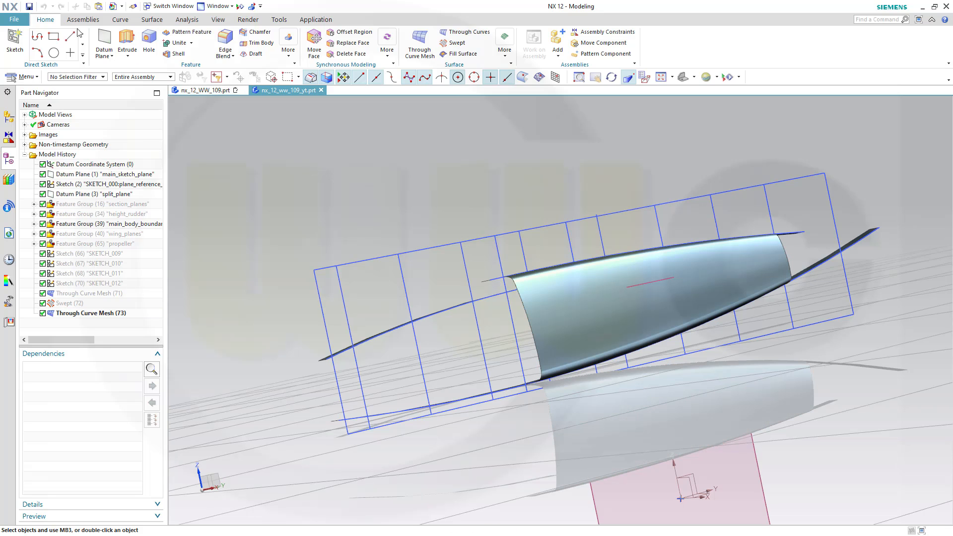
pyautogui.click(288, 47)
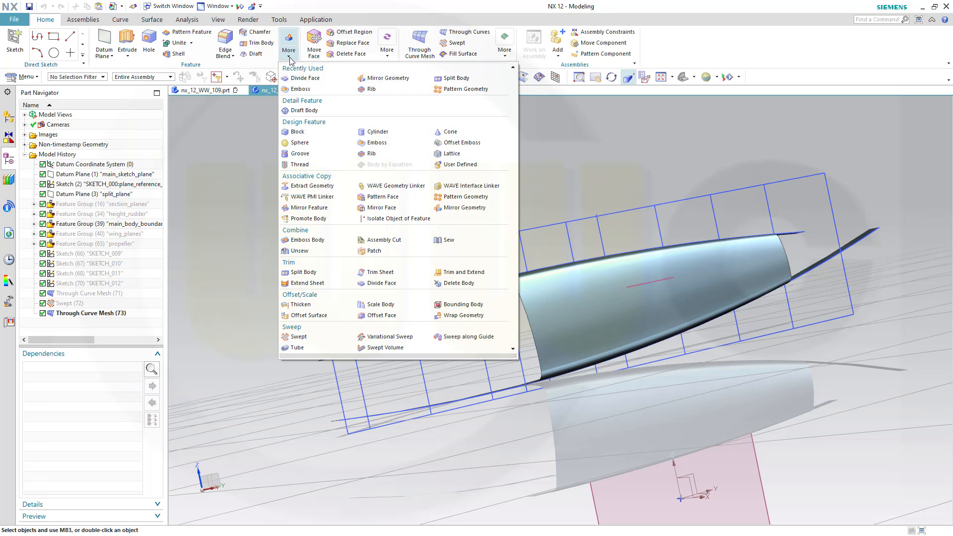
pyautogui.click(381, 282)
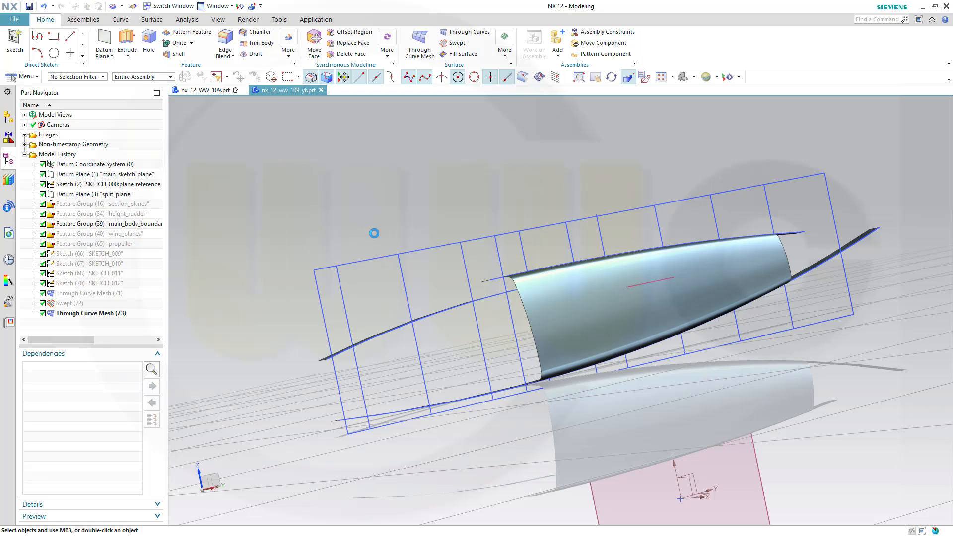
pyautogui.click(575, 342)
pyautogui.click(194, 87)
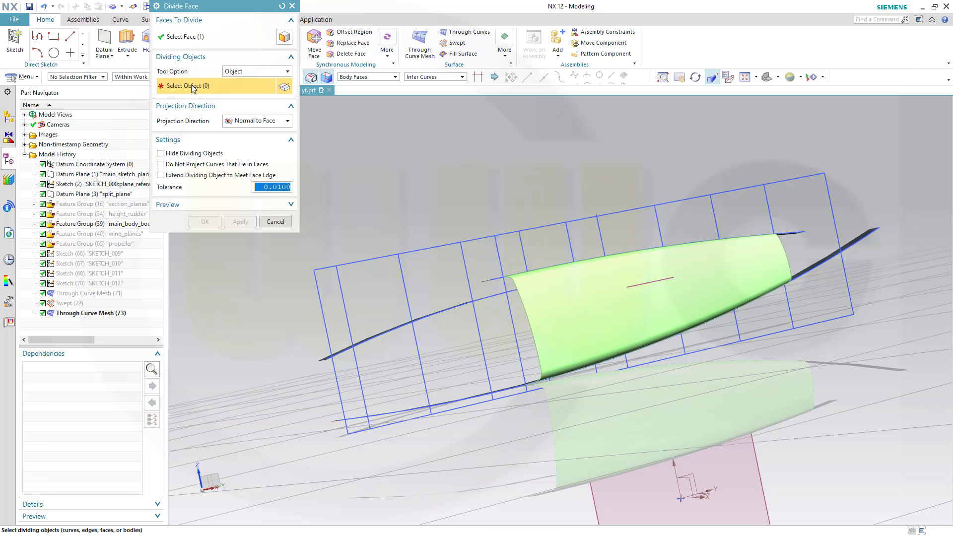
pyautogui.click(637, 282)
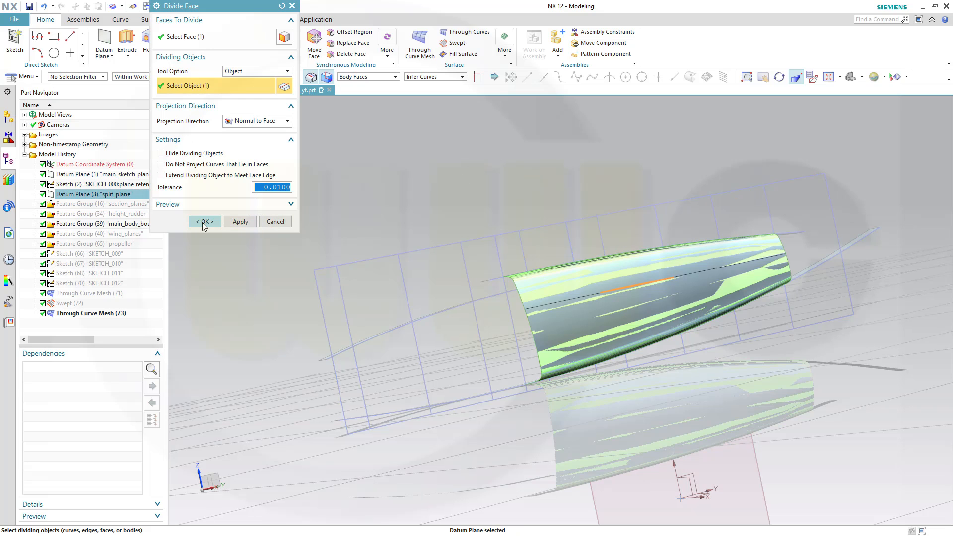
pyautogui.click(204, 222)
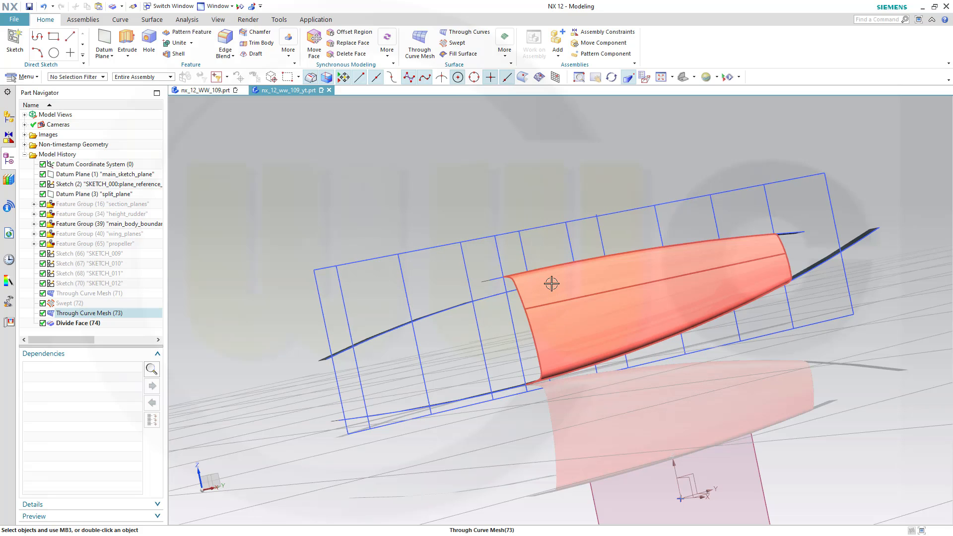
pyautogui.moveTo(449, 214); pyautogui.dragTo(407, 287, button='middle')
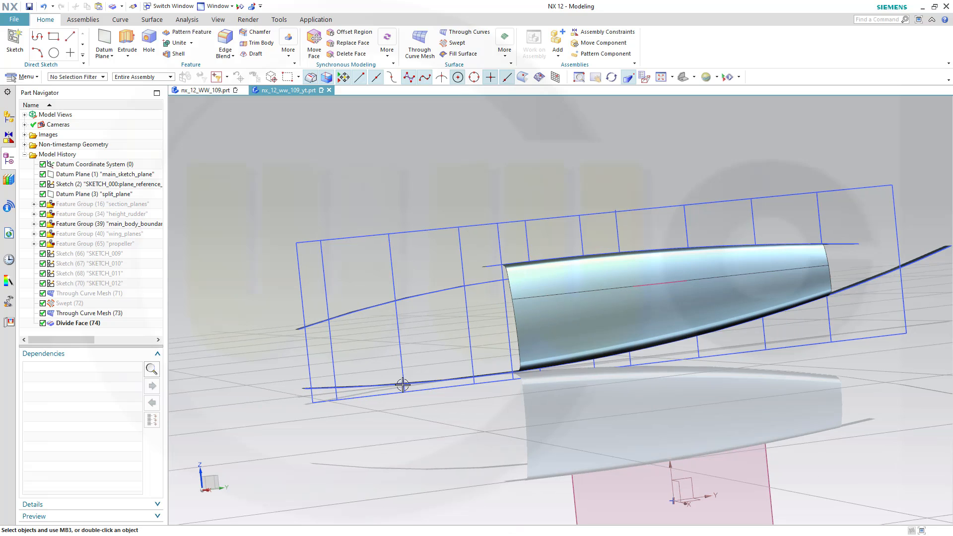
# Show the raster images so the aircraft blueprint is displayed behind the model
pyautogui.scroll(2, 495, 433)
pyautogui.scroll(-4, 525, 444)
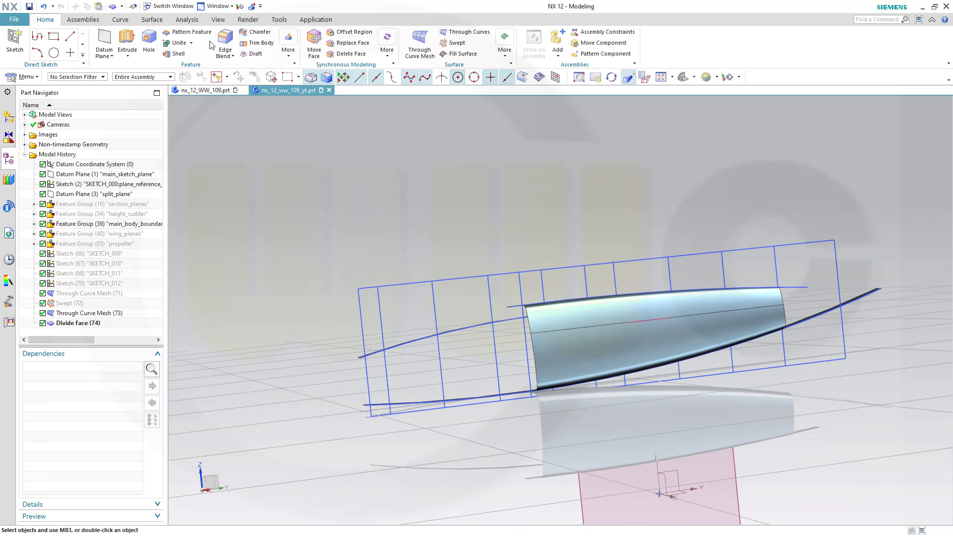
pyautogui.click(241, 6)
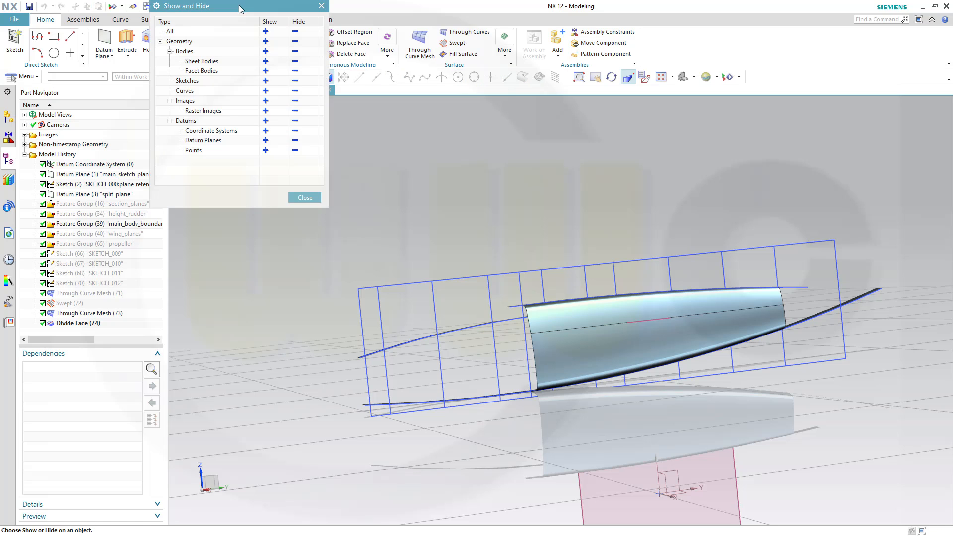
pyautogui.click(266, 111)
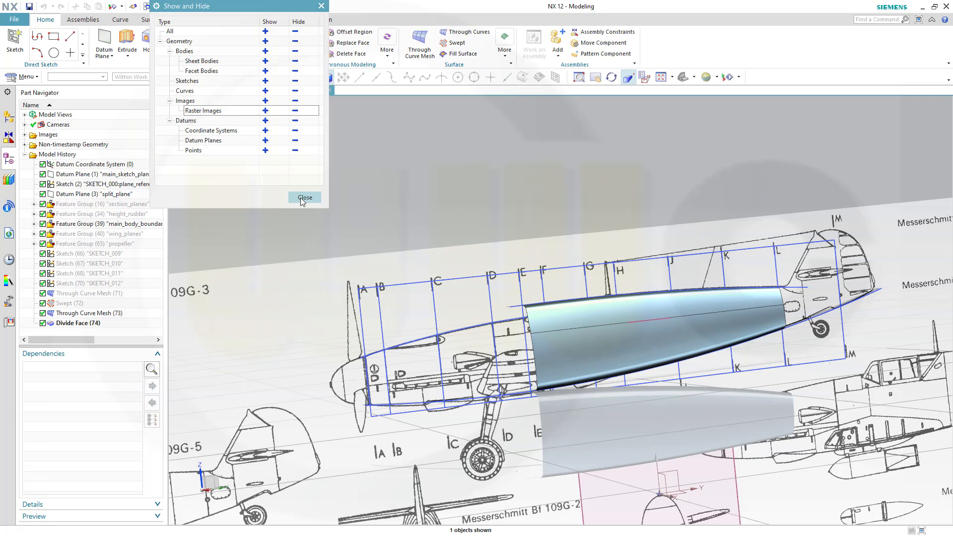
pyautogui.click(304, 197)
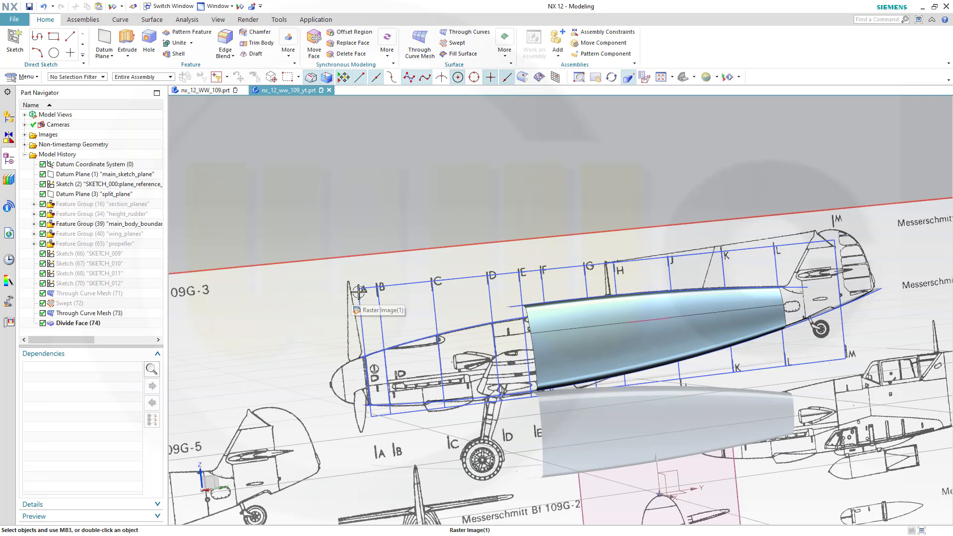
# Create a sketch on the main_sketch_plane datum plane for tracing the blueprint's fuselage cross-sections
pyautogui.scroll(3, 584, 454)
pyautogui.scroll(-5, 645, 455)
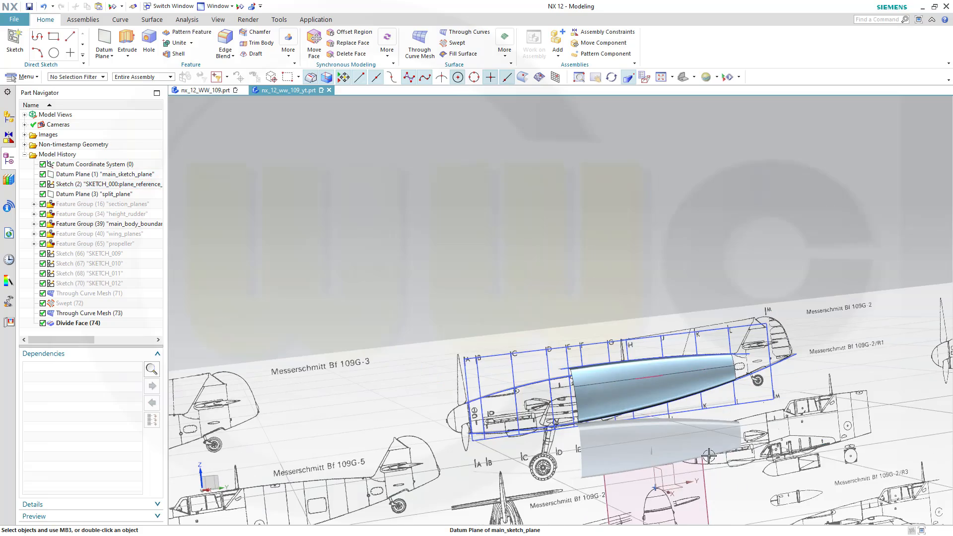
pyautogui.keyDown('shift'); pyautogui.moveTo(741, 476); pyautogui.dragTo(589, 207, button='middle'); pyautogui.keyUp('shift')
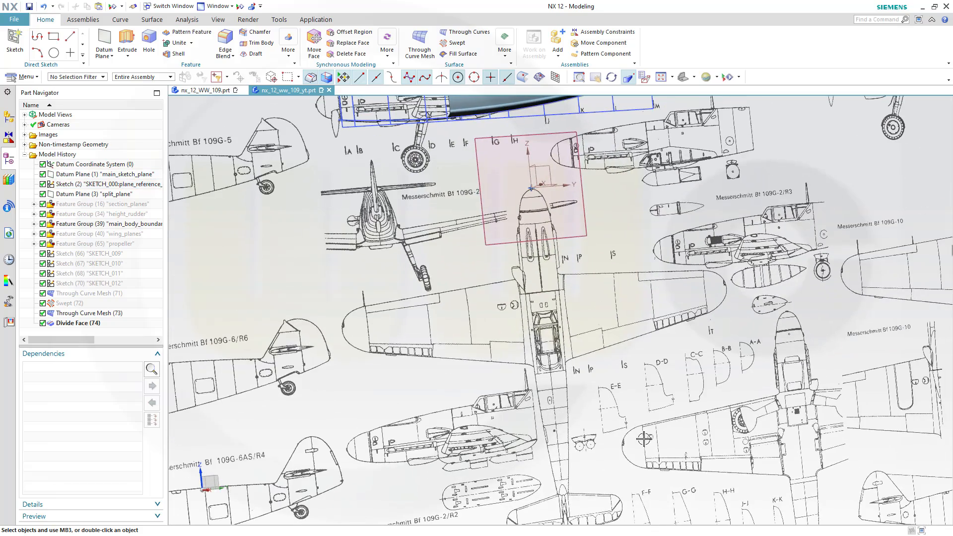
pyautogui.scroll(7, 745, 399)
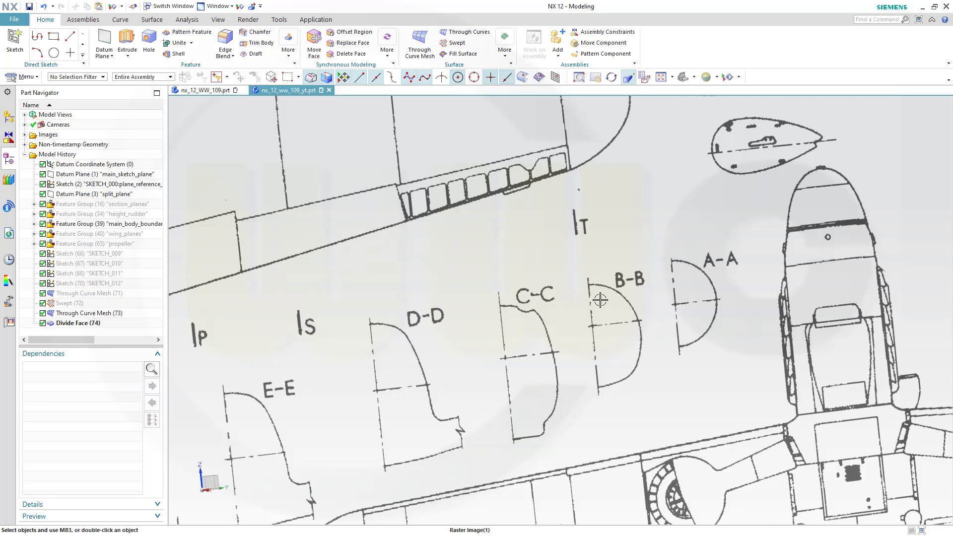
pyautogui.scroll(1, 600, 300)
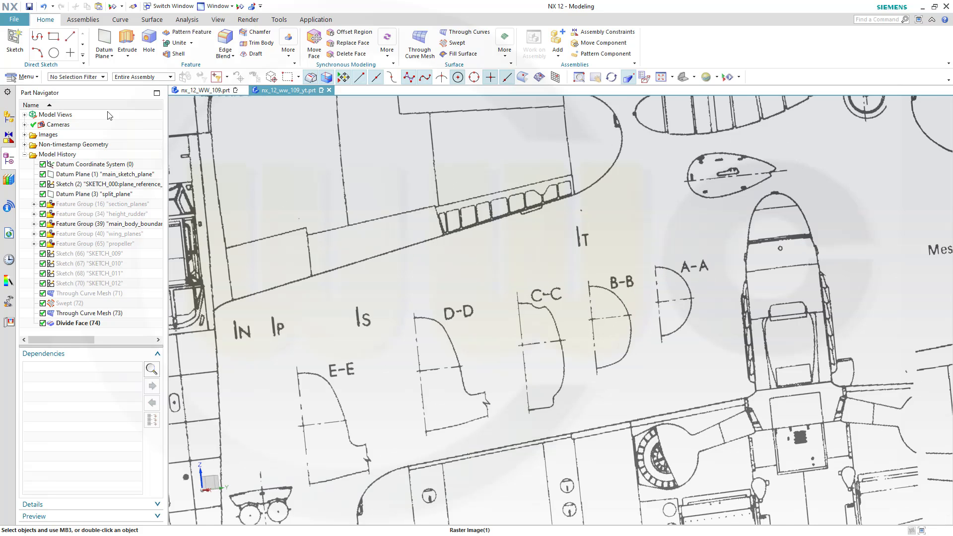
pyautogui.click(14, 42)
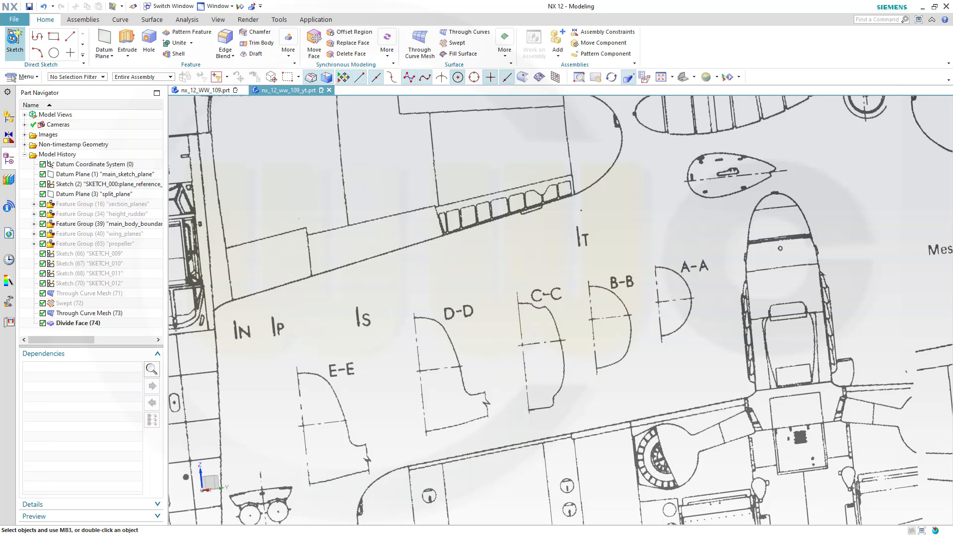
pyautogui.click(141, 175)
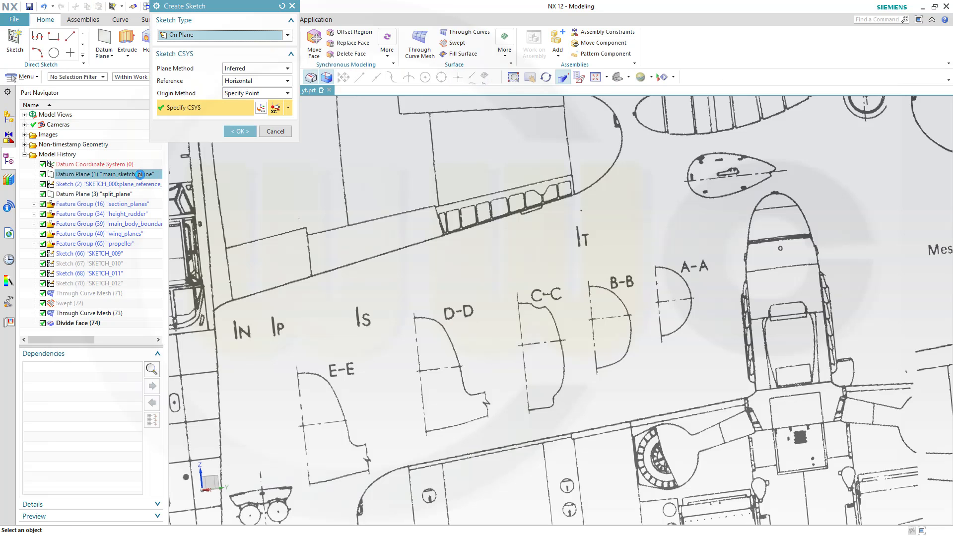
pyautogui.click(241, 132)
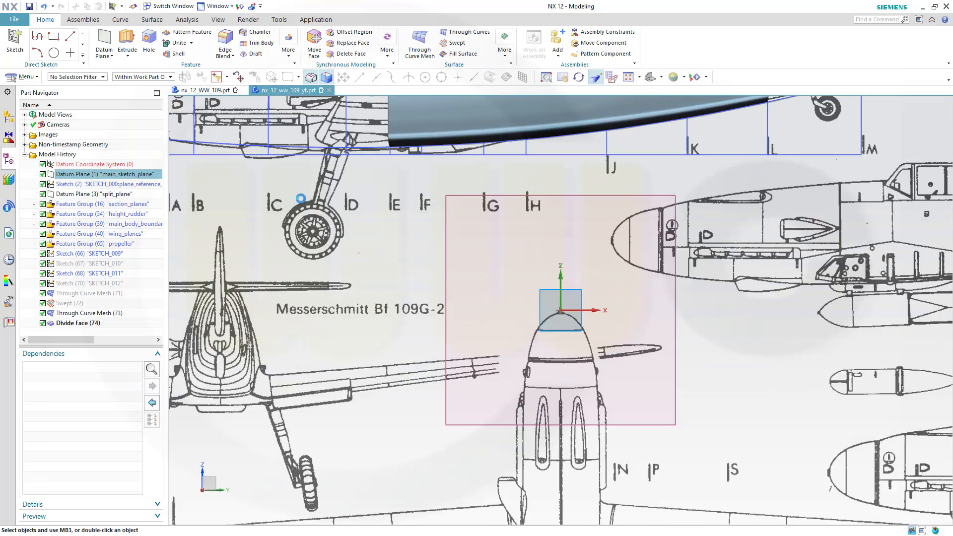
# Sketch a connected profile at section A-A: a vertical line along its centreline with a horizontal line about 200 long leading outward from each end
pyautogui.keyDown('shift'); pyautogui.moveTo(723, 444); pyautogui.dragTo(650, 212, button='middle'); pyautogui.keyUp('shift')
pyautogui.scroll(2, 678, 255)
pyautogui.scroll(6, 678, 255)
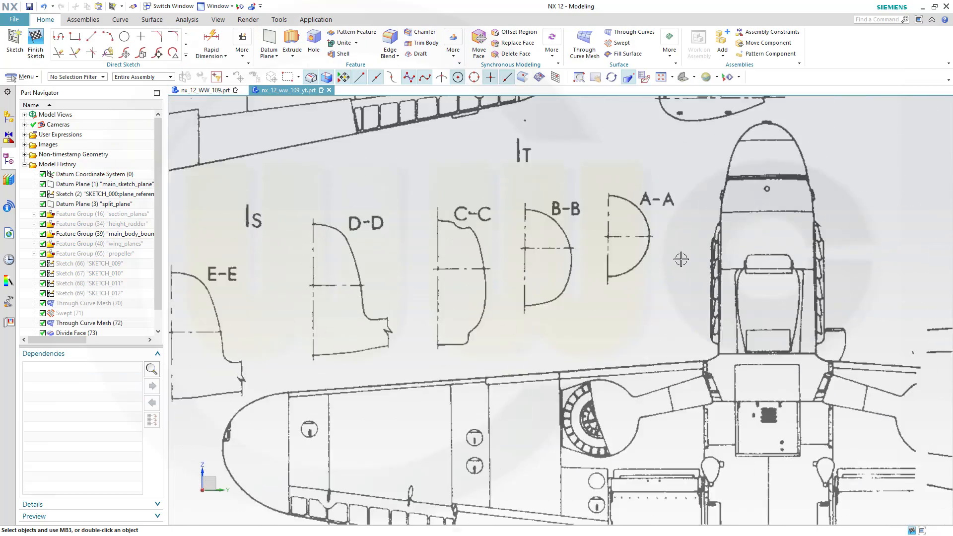
pyautogui.moveTo(498, 162)
pyautogui.keyDown('shift'); pyautogui.mouseDown(button='middle')
pyautogui.moveTo(511, 209)
pyautogui.moveTo(498, 263)
pyautogui.mouseUp(button='middle'); pyautogui.keyUp('shift')
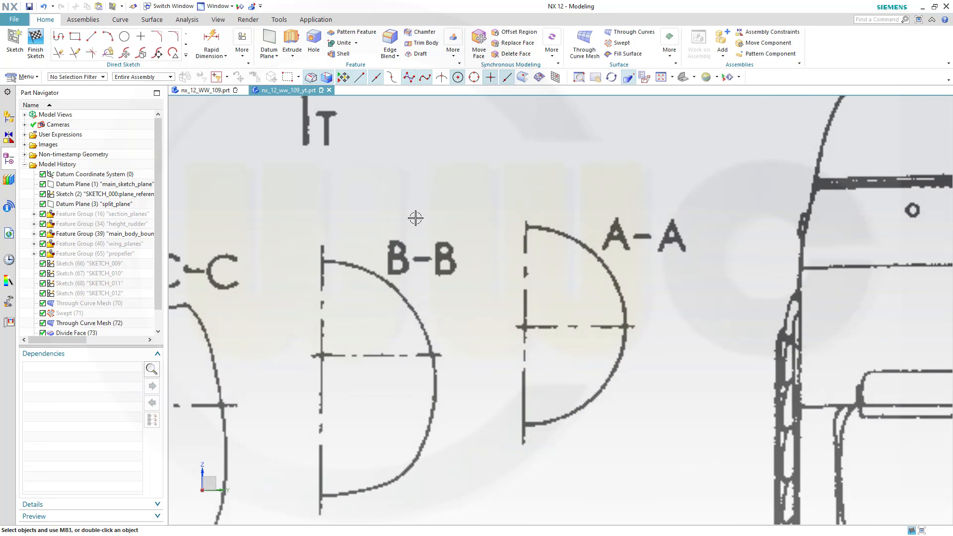
pyautogui.rightClick(62, 39)
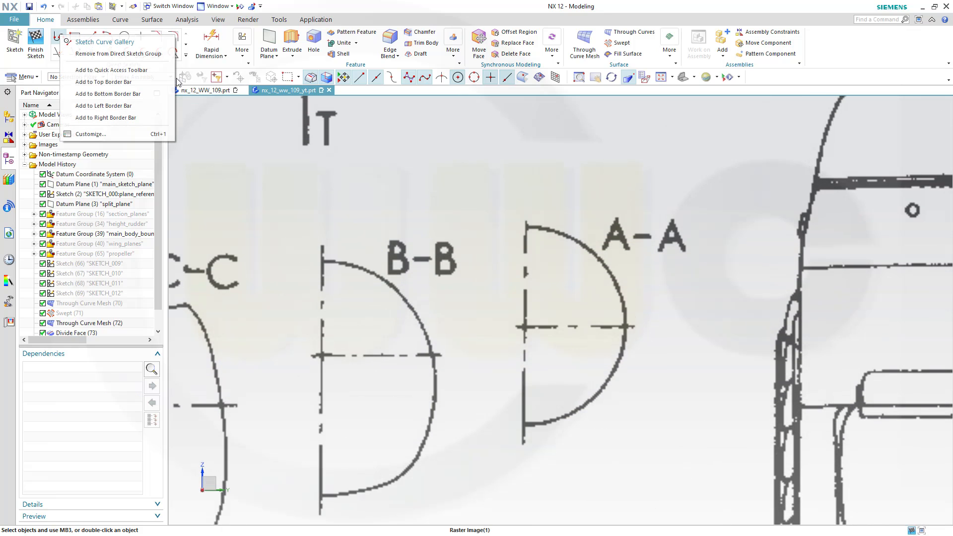
pyautogui.click(58, 37)
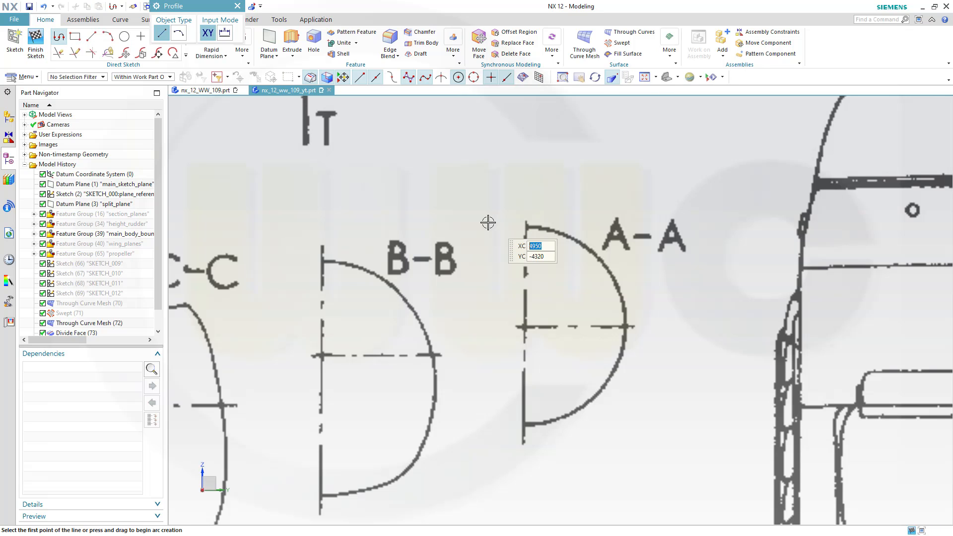
pyautogui.click(470, 224)
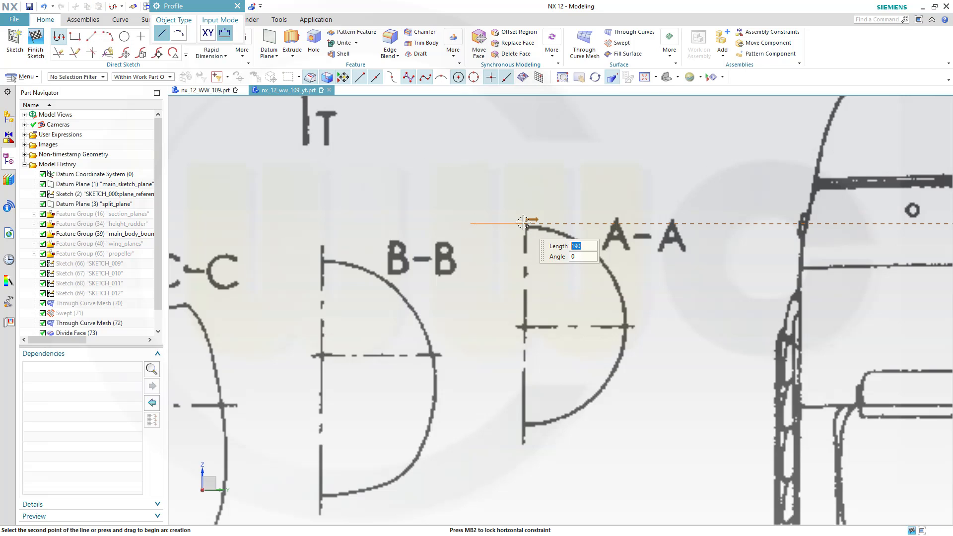
pyautogui.click(527, 224)
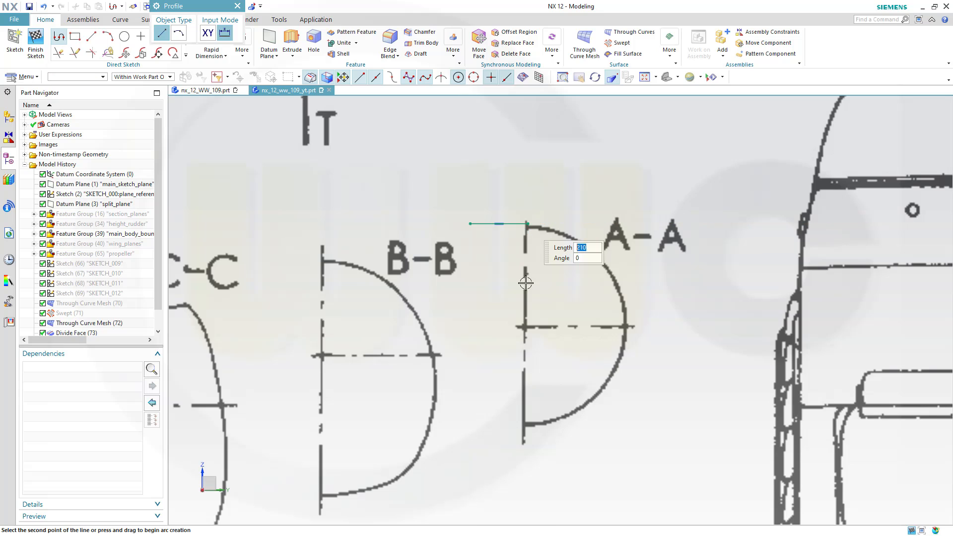
pyautogui.click(525, 424)
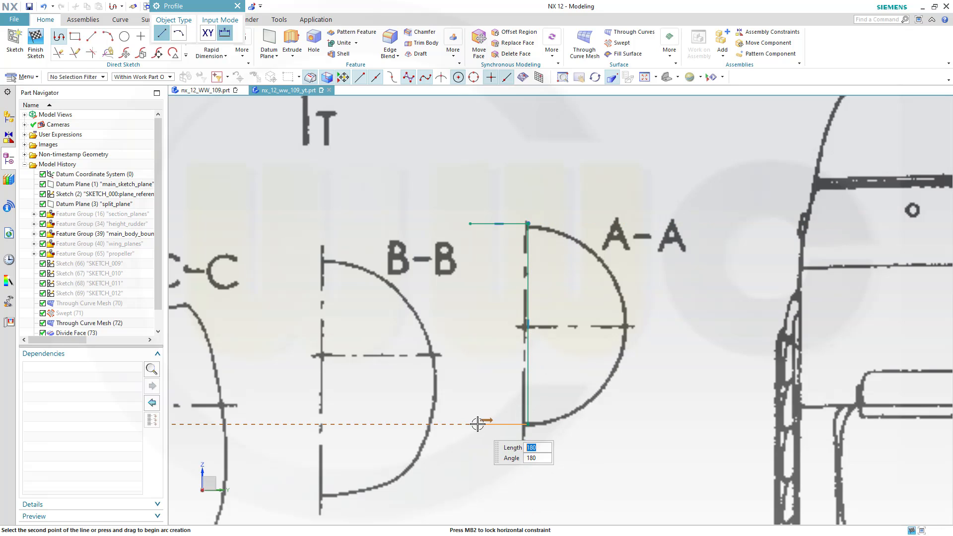
pyautogui.click(478, 424)
pyautogui.press('Escape')
pyautogui.press('Escape')
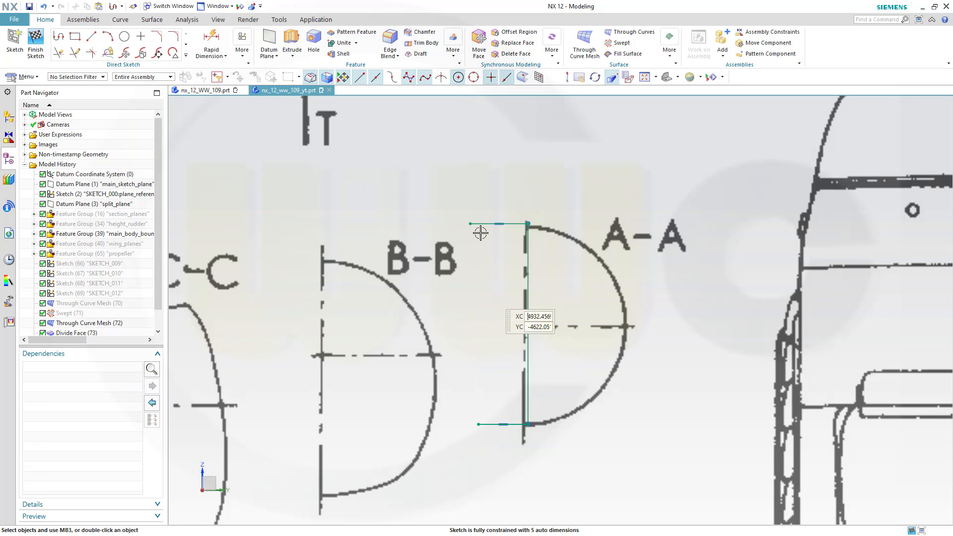
# Convert the vertical line and both horizontal lines at section A-A to reference lines
pyautogui.click(481, 223)
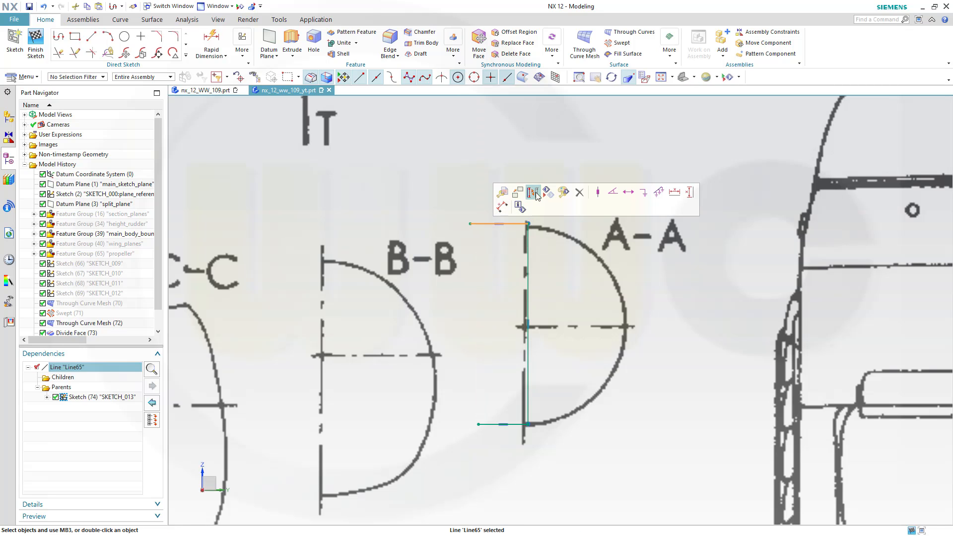
pyautogui.click(535, 245)
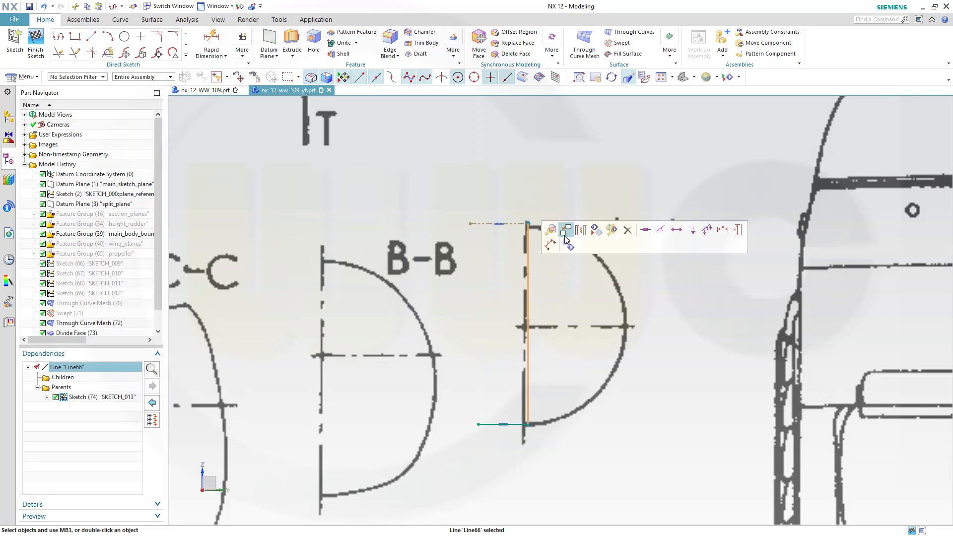
pyautogui.click(581, 231)
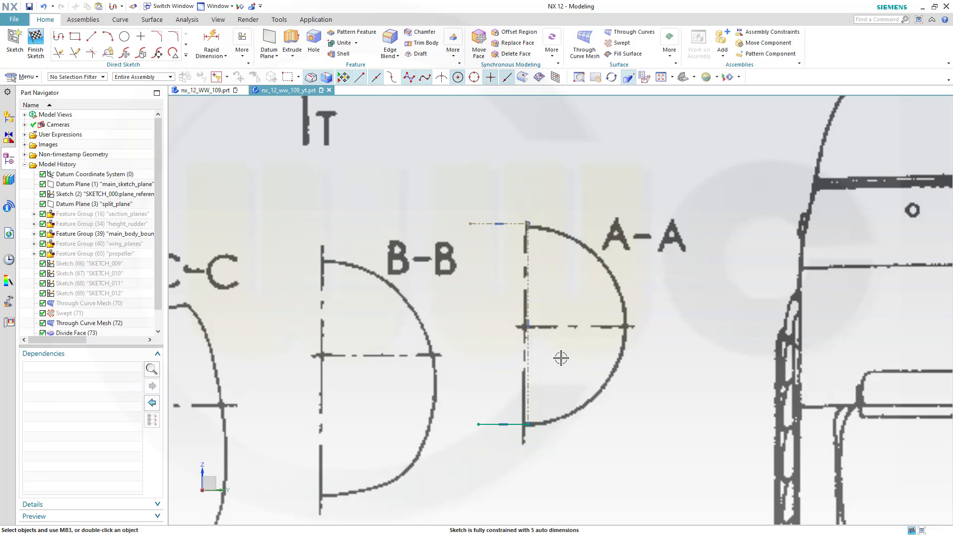
pyautogui.click(488, 425)
pyautogui.click(540, 393)
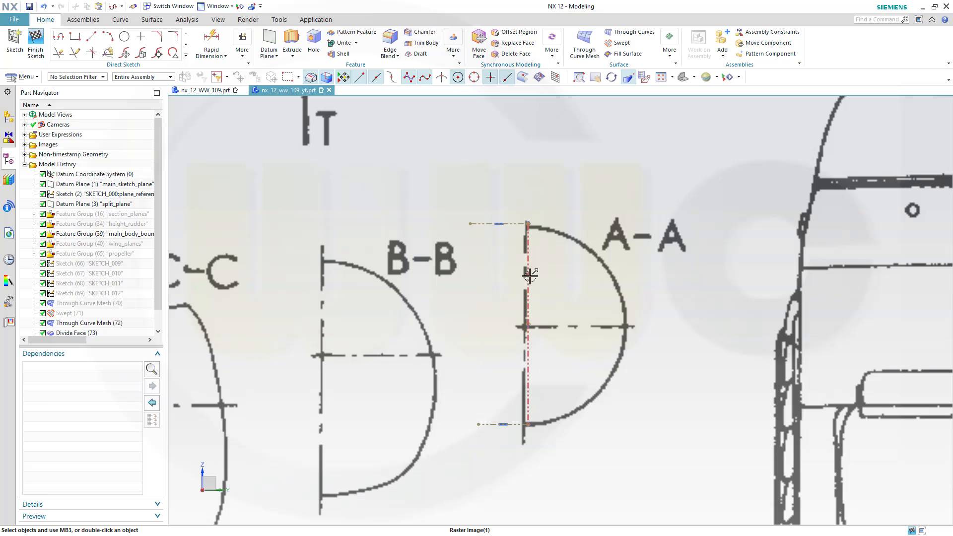
# Shift the reference lines to match section A-A's centreline and the ends of its outline on the blueprint
pyautogui.moveTo(526, 276); pyautogui.dragTo(526, 279)
pyautogui.moveTo(527, 426); pyautogui.dragTo(529, 425)
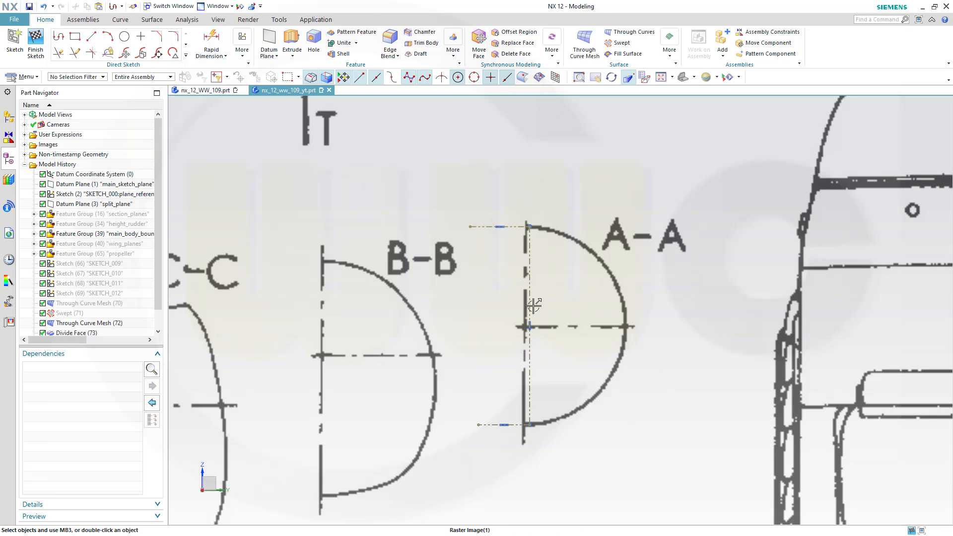
pyautogui.moveTo(534, 305)
pyautogui.mouseDown()
pyautogui.moveTo(519, 309)
pyautogui.moveTo(529, 309)
pyautogui.mouseUp()
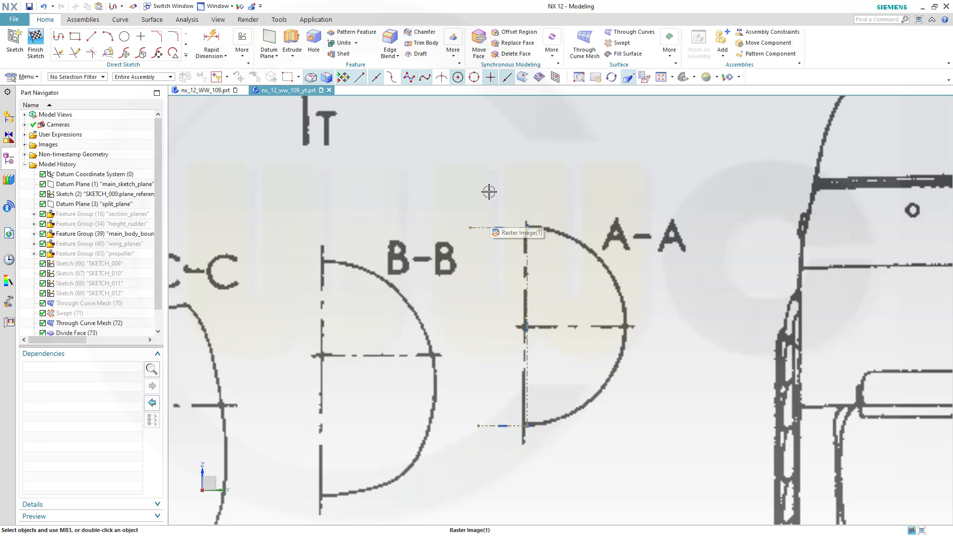
# Trace section A-A's outline with a three-point arc of about 377 radius between the vertical reference line's endpoints
pyautogui.click(107, 36)
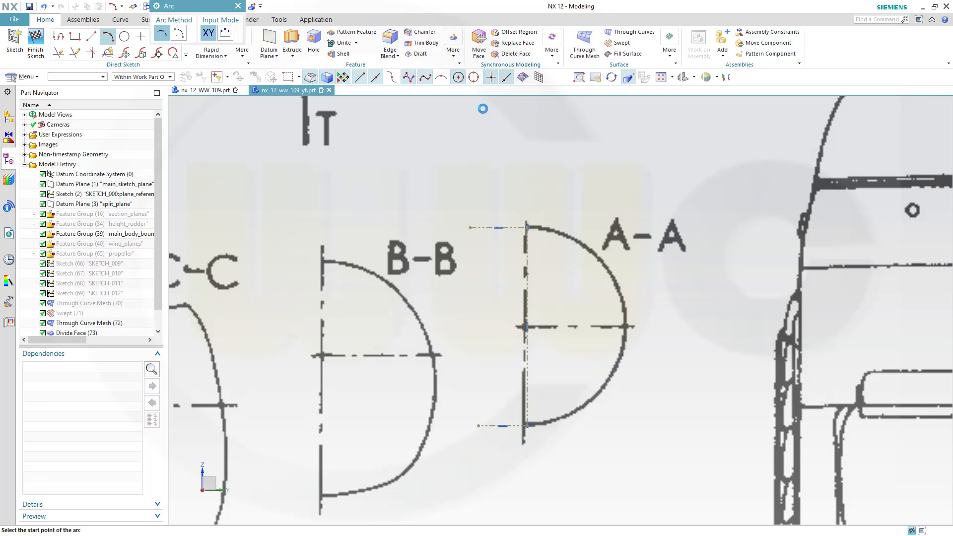
pyautogui.click(527, 226)
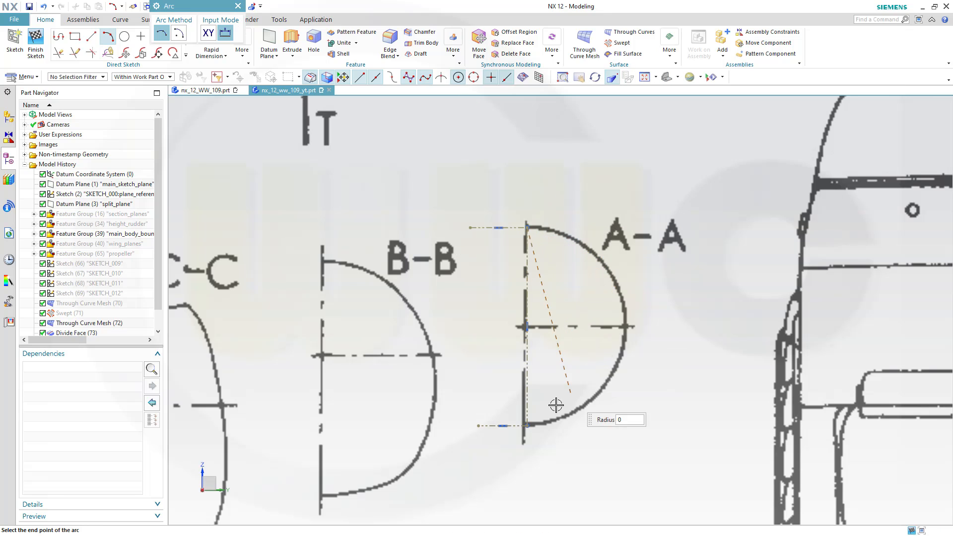
pyautogui.click(527, 425)
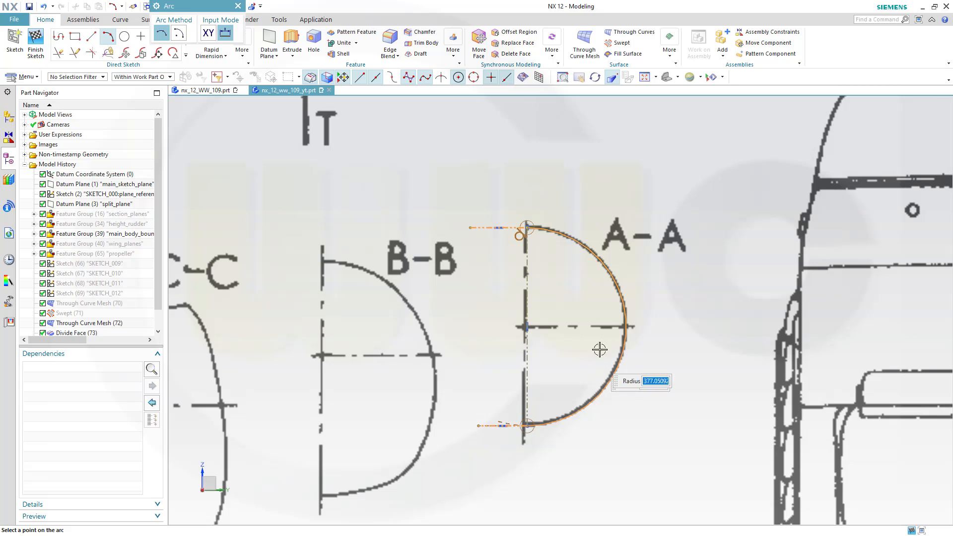
pyautogui.click(632, 320)
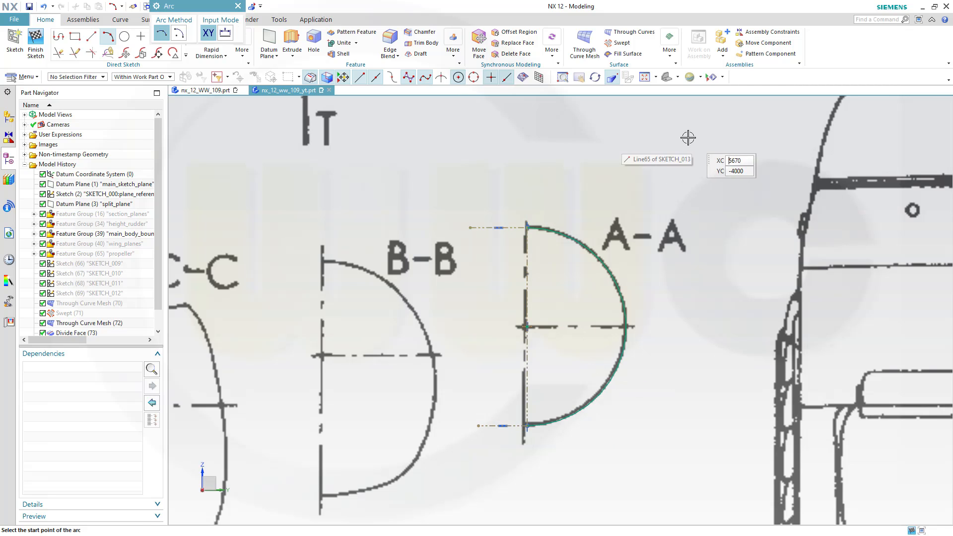
pyautogui.press('Escape')
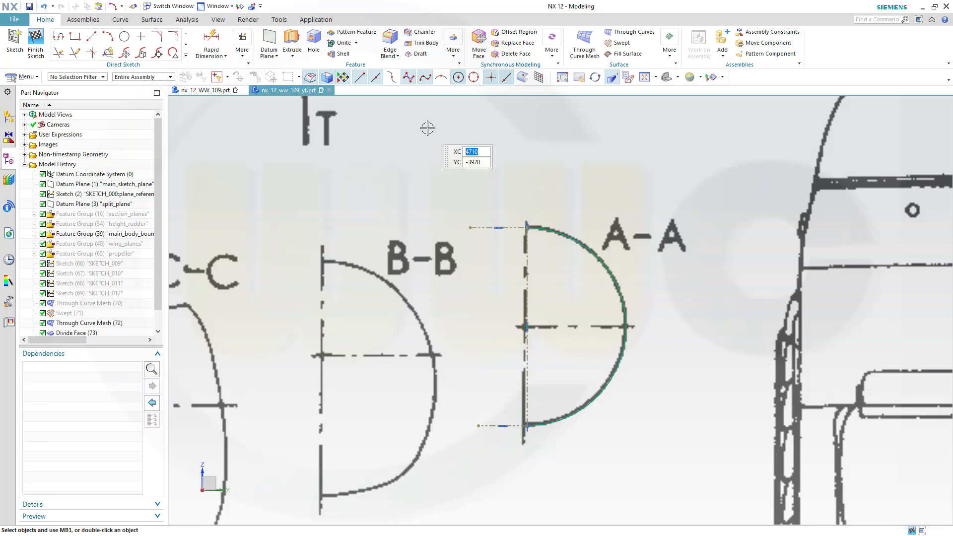
# Copy all of section A-A's sketch geometry and finish the sketch
pyautogui.moveTo(472, 318)
pyautogui.mouseDown()
pyautogui.moveTo(644, 443)
pyautogui.moveTo(669, 477)
pyautogui.mouseUp()
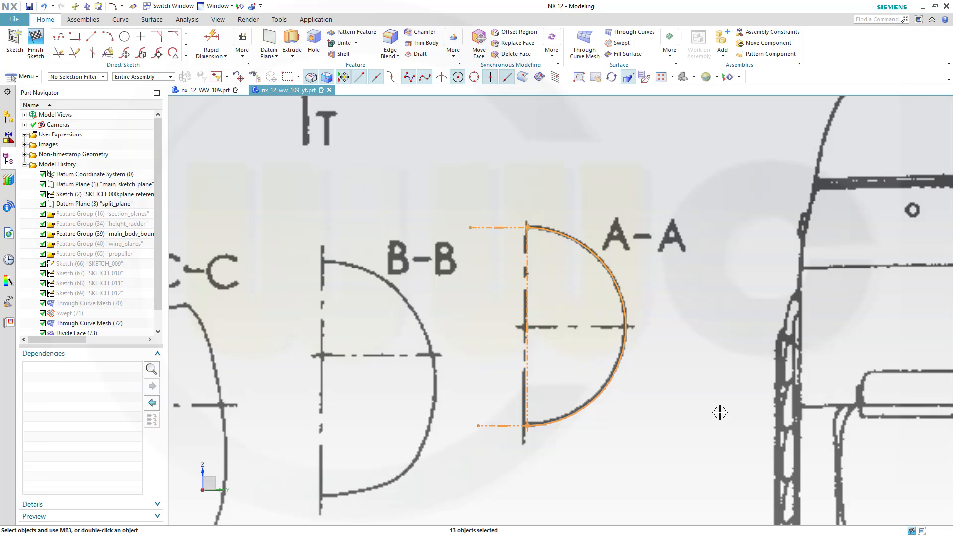
pyautogui.hotkey('ctrl', 'c')
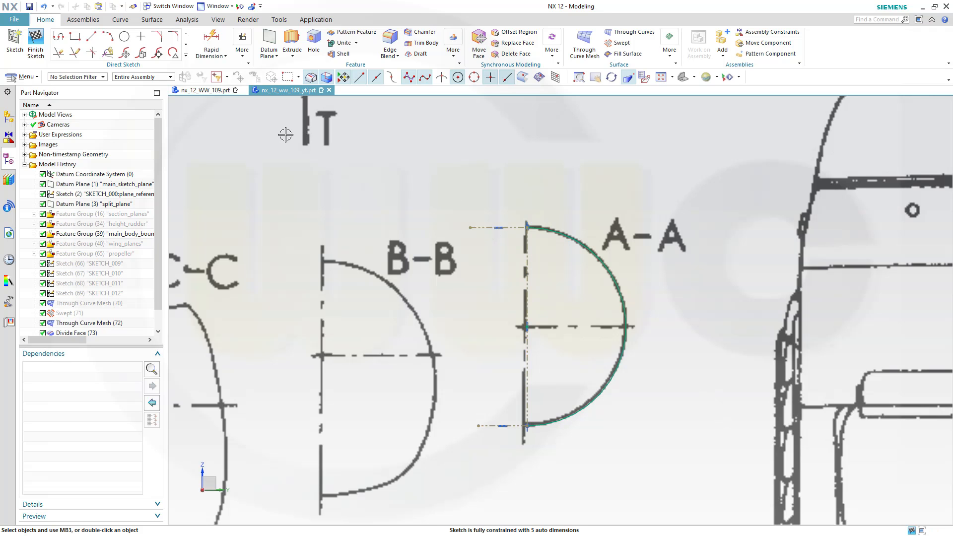
pyautogui.hotkey('ctrl', 'q')
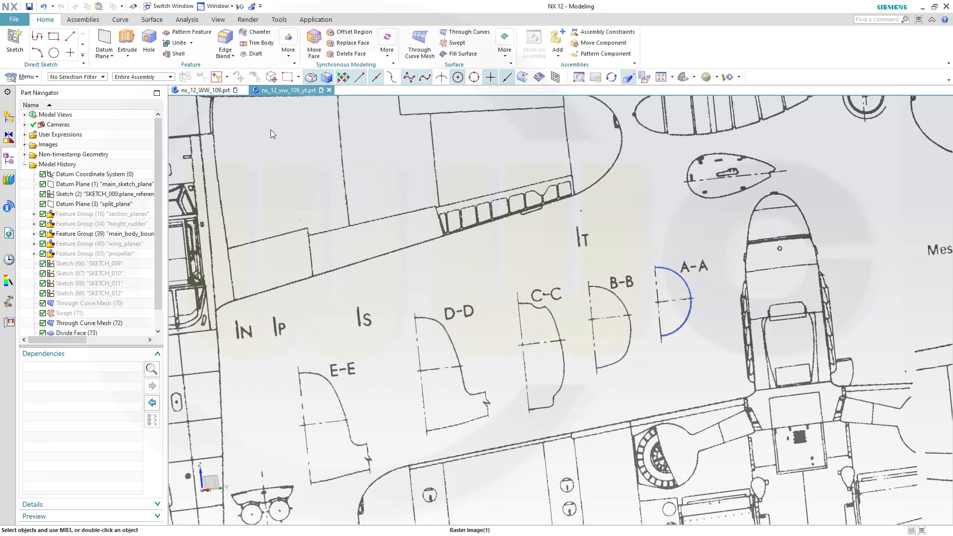
# Create a new sketch on the section_planes group's datum plane A, with an inferred plane and horizontal reference
pyautogui.scroll(-2, 353, 239)
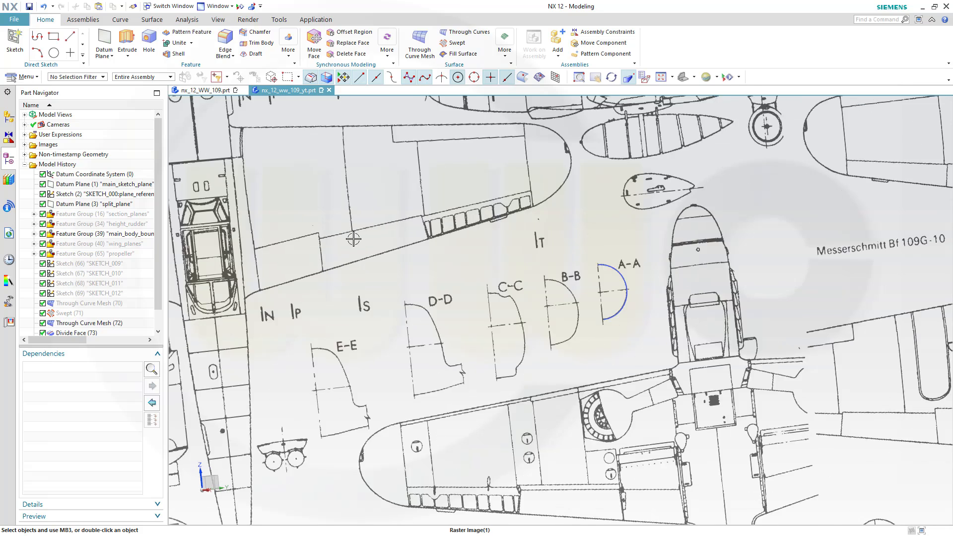
pyautogui.scroll(-2, 354, 239)
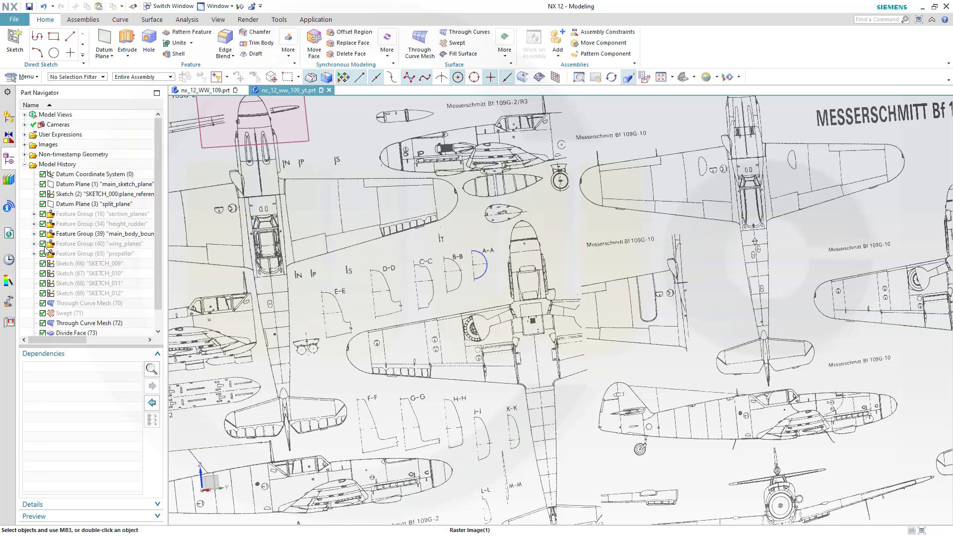
pyautogui.click(34, 215)
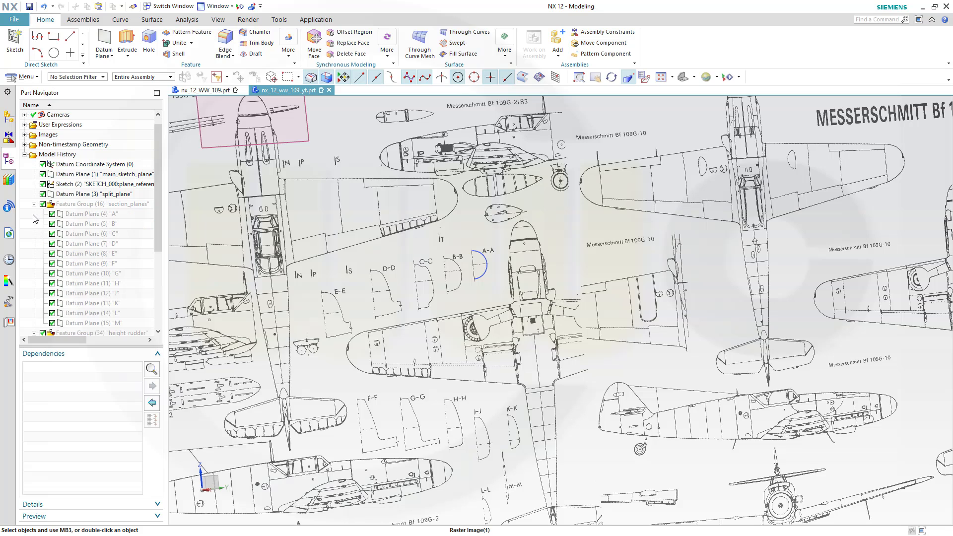
pyautogui.click(15, 42)
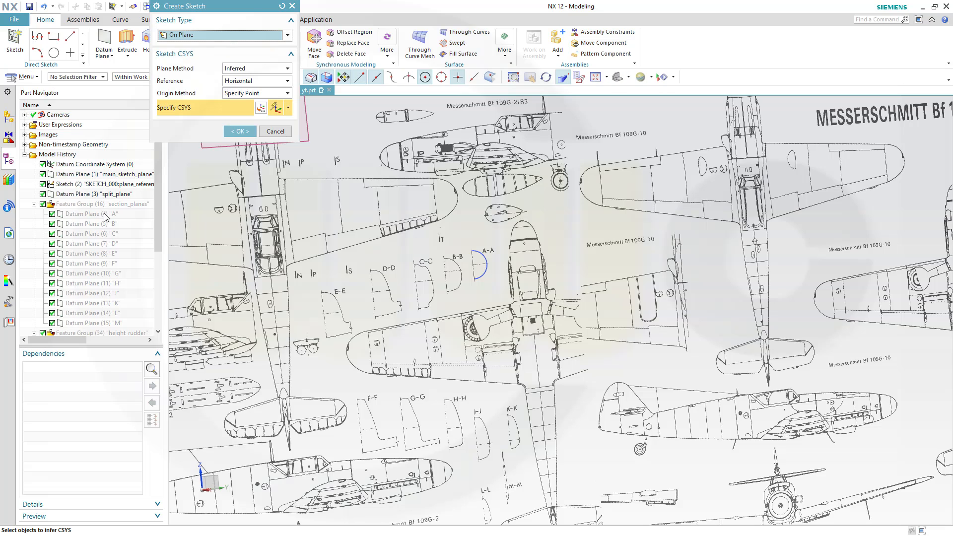
pyautogui.click(91, 214)
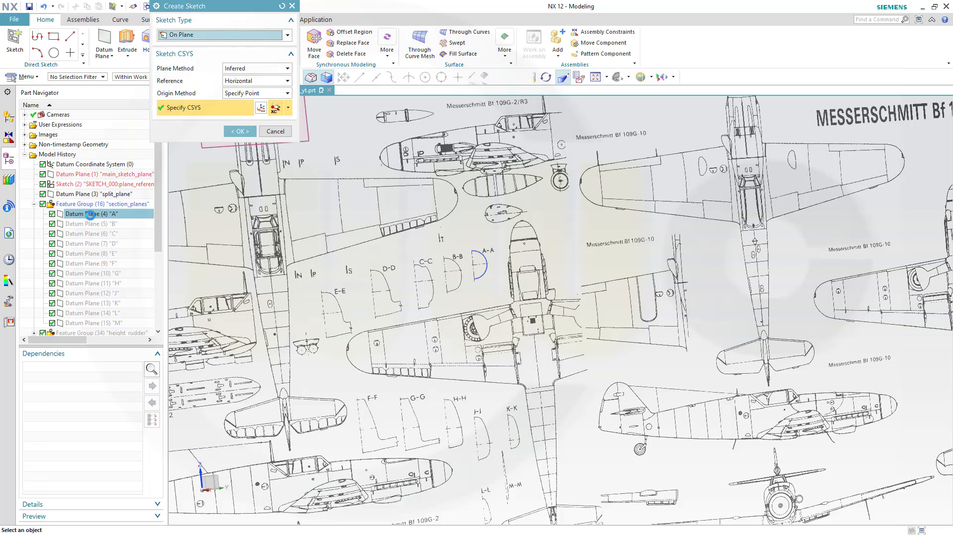
pyautogui.scroll(1, 294, 205)
pyautogui.scroll(-6, 363, 221)
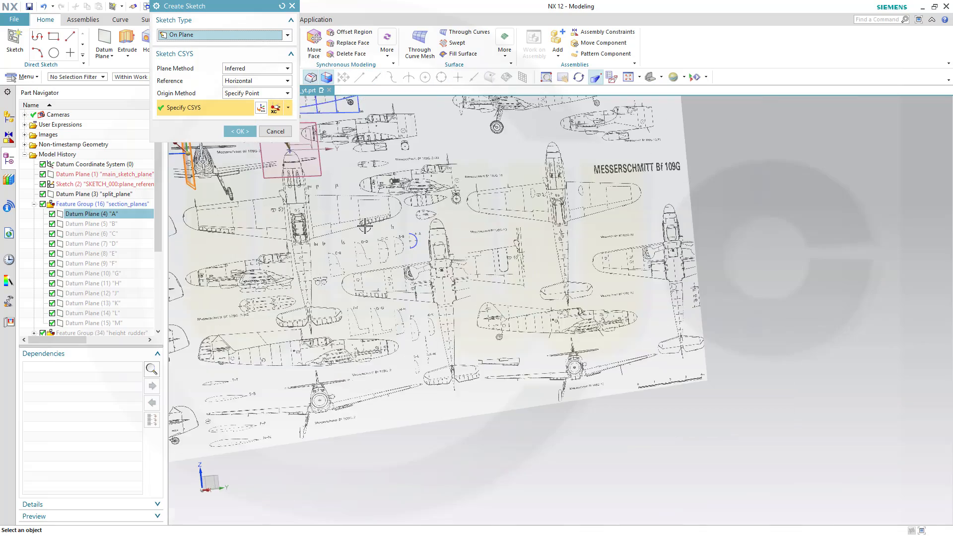
pyautogui.scroll(1, 367, 218)
pyautogui.moveTo(246, 190); pyautogui.dragTo(343, 351, button='middle')
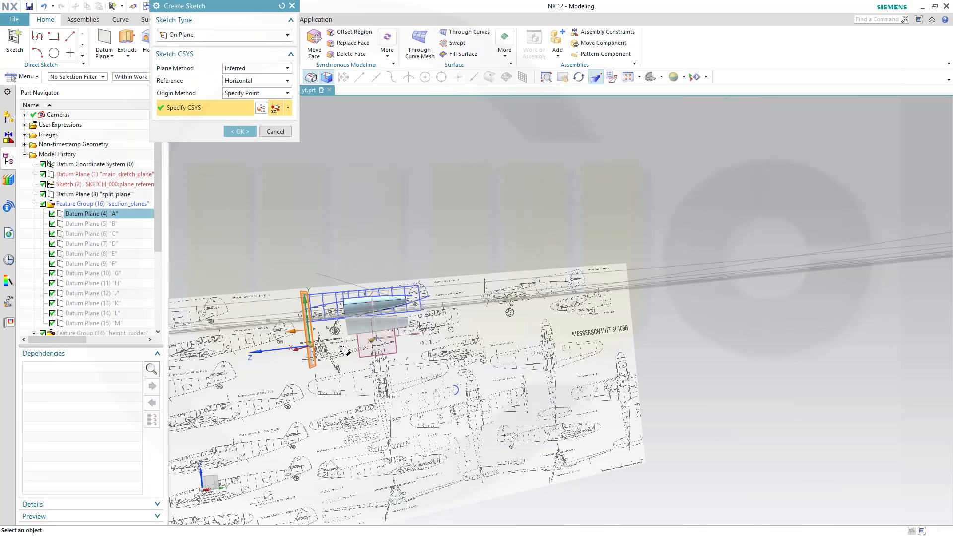
pyautogui.scroll(3, 294, 350)
pyautogui.moveTo(422, 370)
pyautogui.mouseDown(button='middle')
pyautogui.moveTo(463, 364)
pyautogui.moveTo(423, 371)
pyautogui.mouseUp(button='middle')
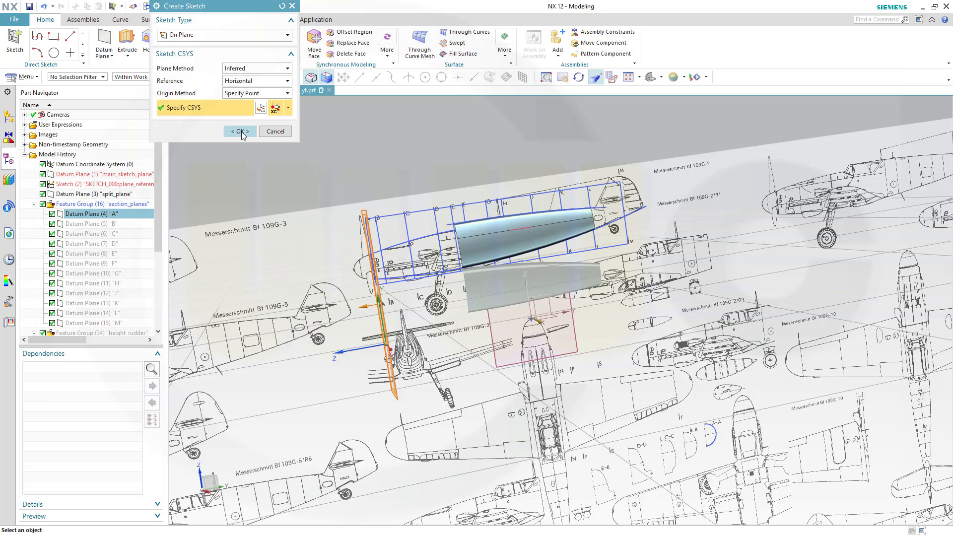
pyautogui.click(242, 132)
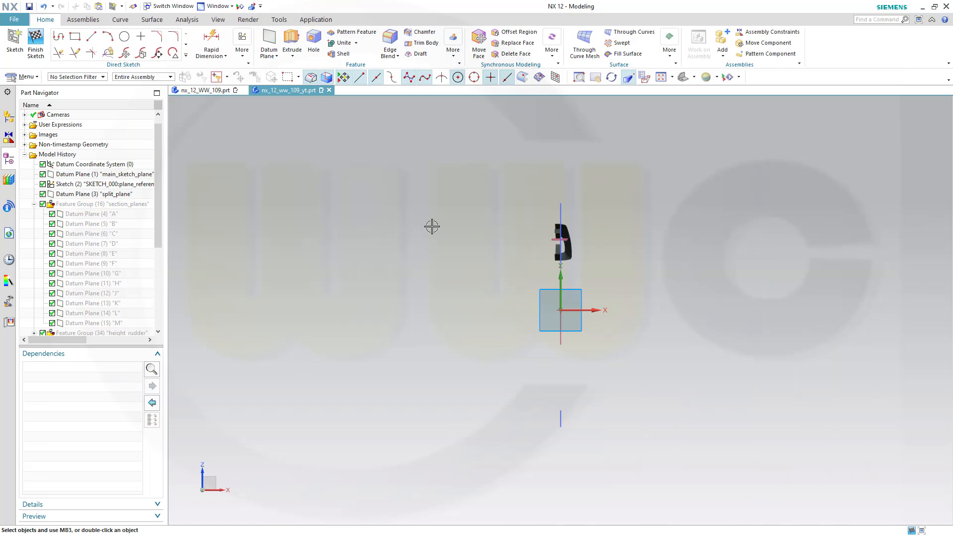
# Hide the blueprint raster images so only the body surfaces, sketches and datums are displayed
pyautogui.moveTo(620, 265); pyautogui.dragTo(598, 277, button='middle')
pyautogui.scroll(3, 555, 312)
pyautogui.scroll(2, 553, 313)
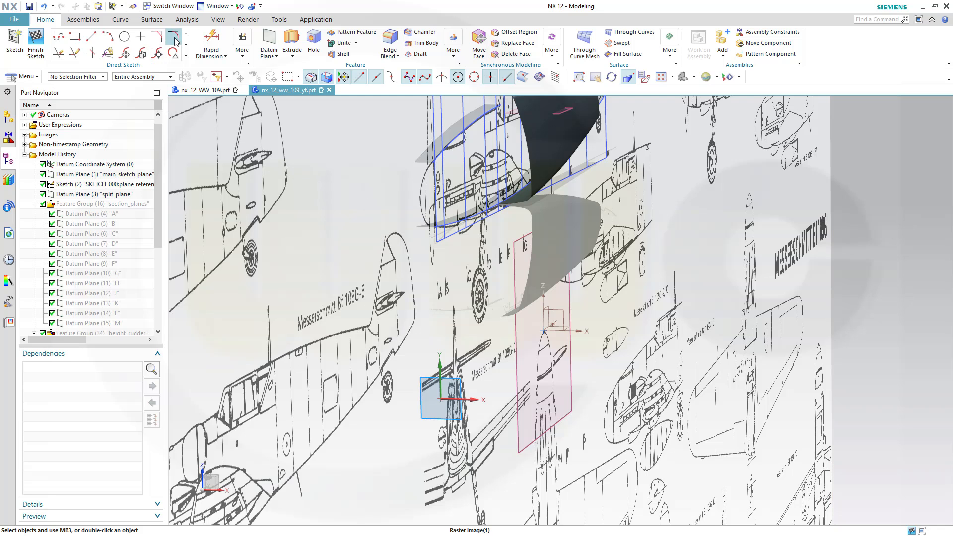
pyautogui.click(241, 7)
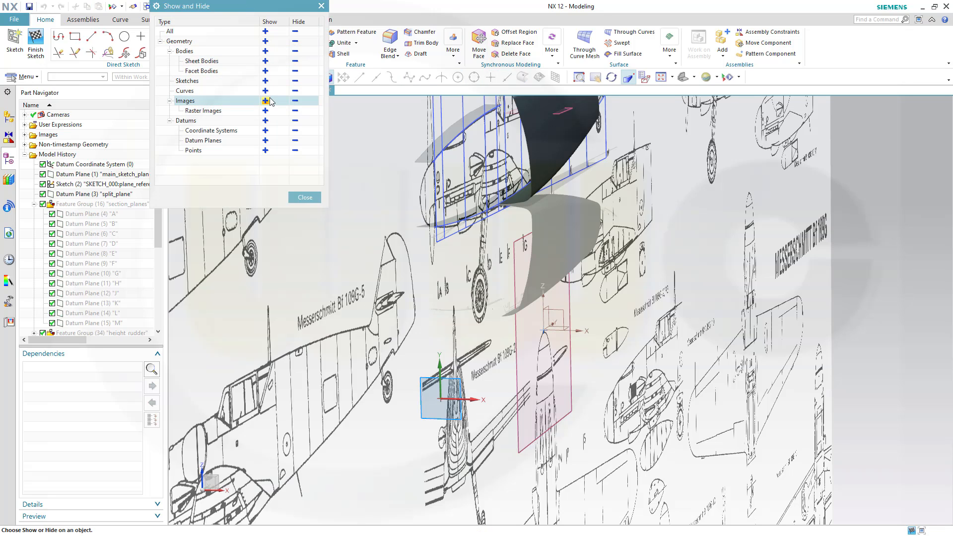
pyautogui.click(295, 111)
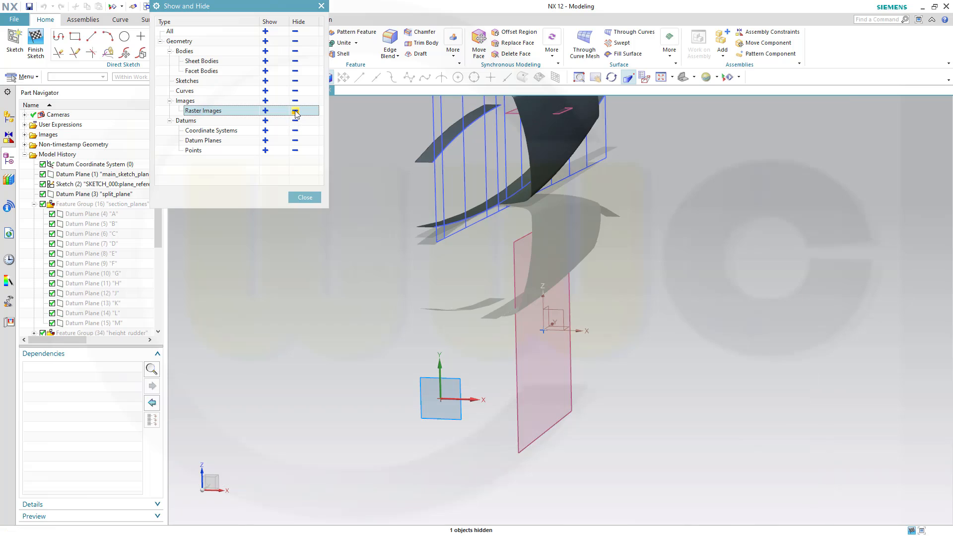
pyautogui.click(305, 199)
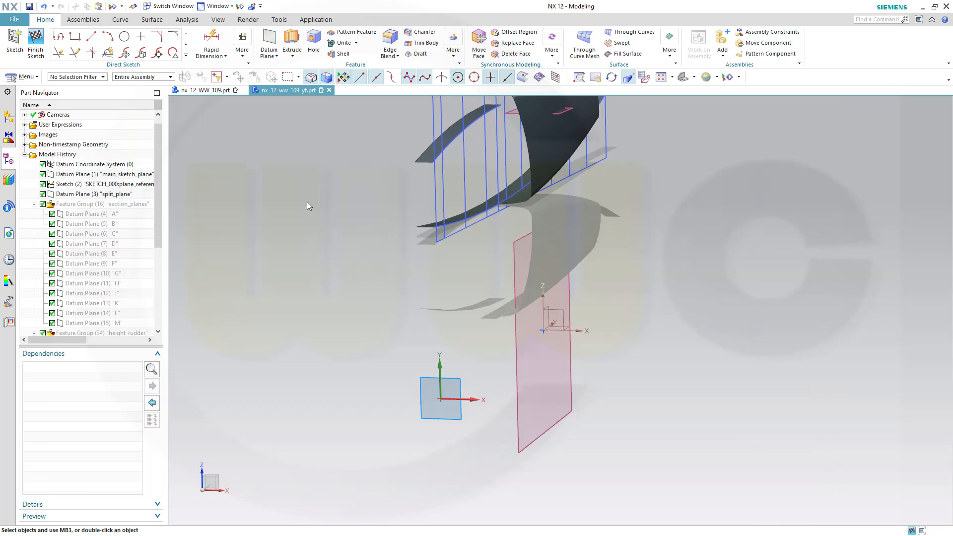
# Create associative intersection points where the main body's upper and lower front boundary arcs cross the sketch plane
pyautogui.click(186, 58)
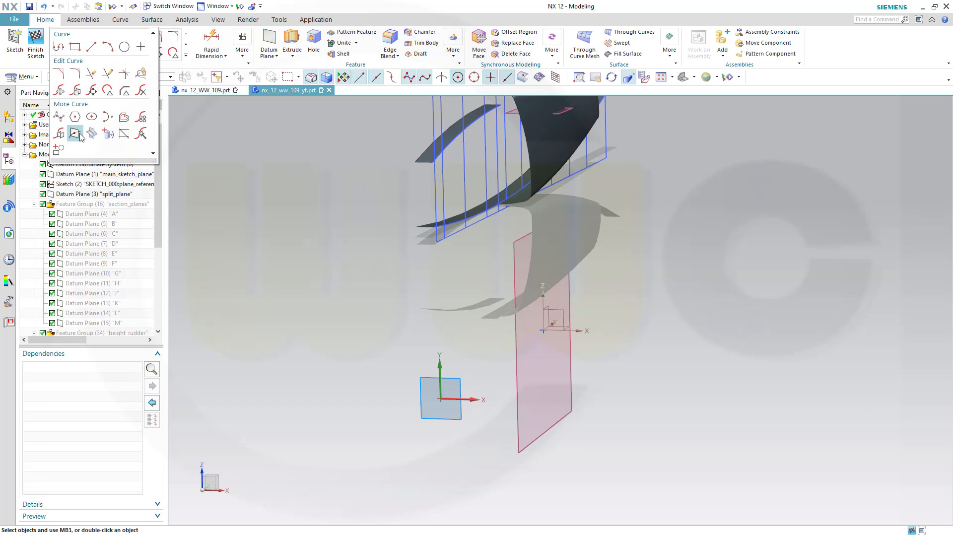
pyautogui.click(75, 134)
pyautogui.moveTo(617, 266); pyautogui.dragTo(669, 469, button='middle')
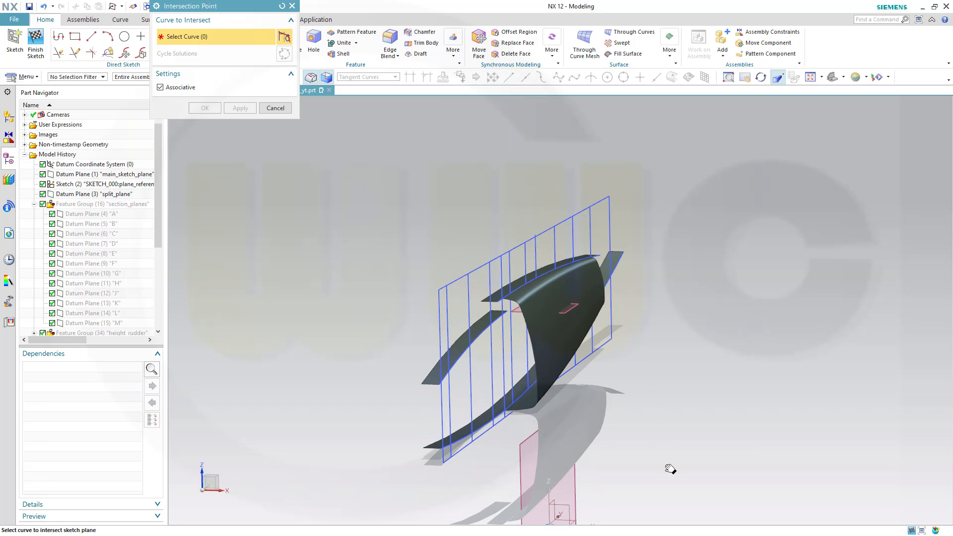
pyautogui.scroll(-2, 505, 369)
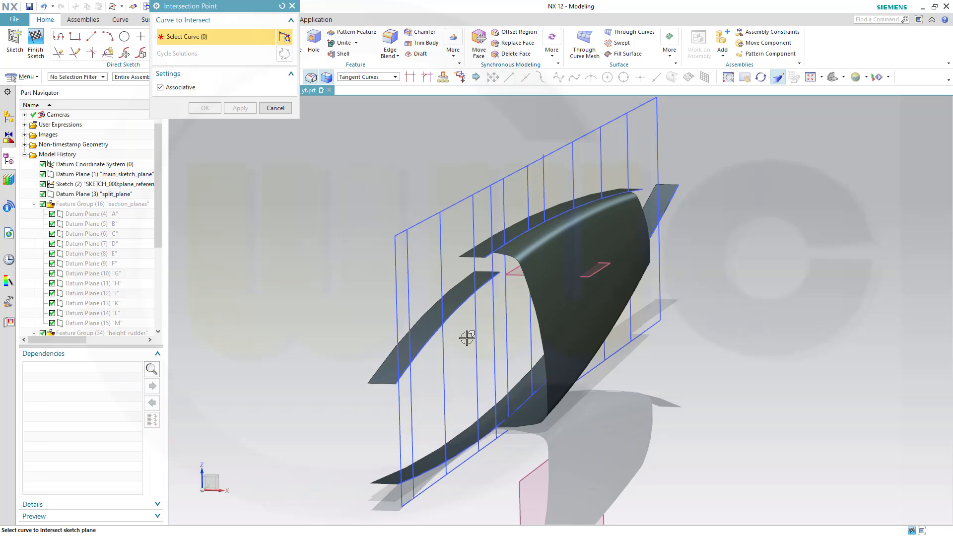
pyautogui.moveTo(467, 338)
pyautogui.mouseDown(button='middle')
pyautogui.moveTo(442, 332)
pyautogui.moveTo(451, 340)
pyautogui.mouseUp(button='middle')
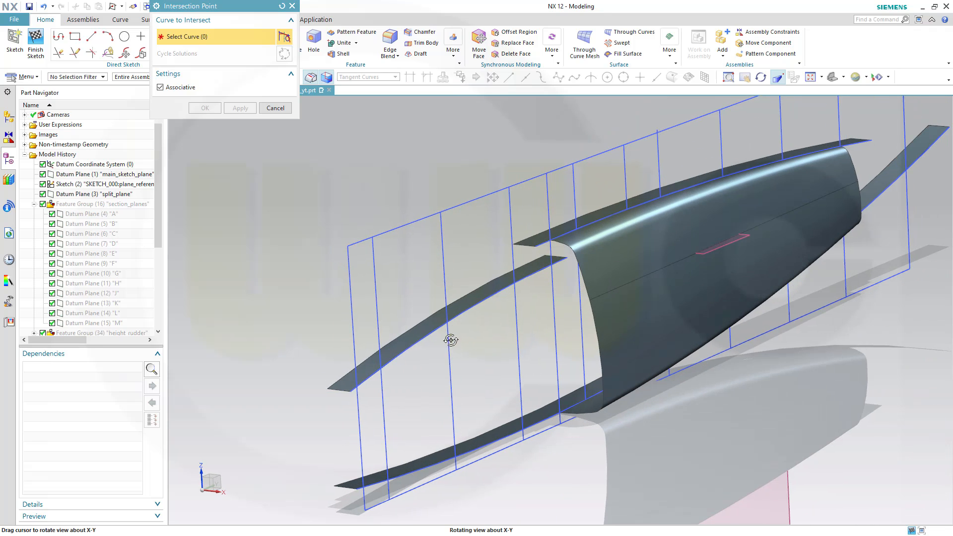
pyautogui.click(417, 347)
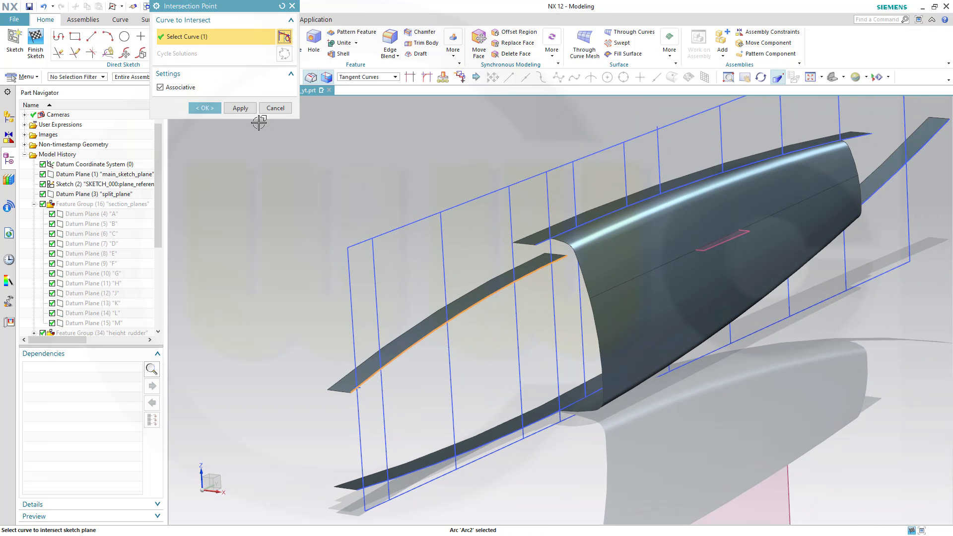
pyautogui.click(241, 108)
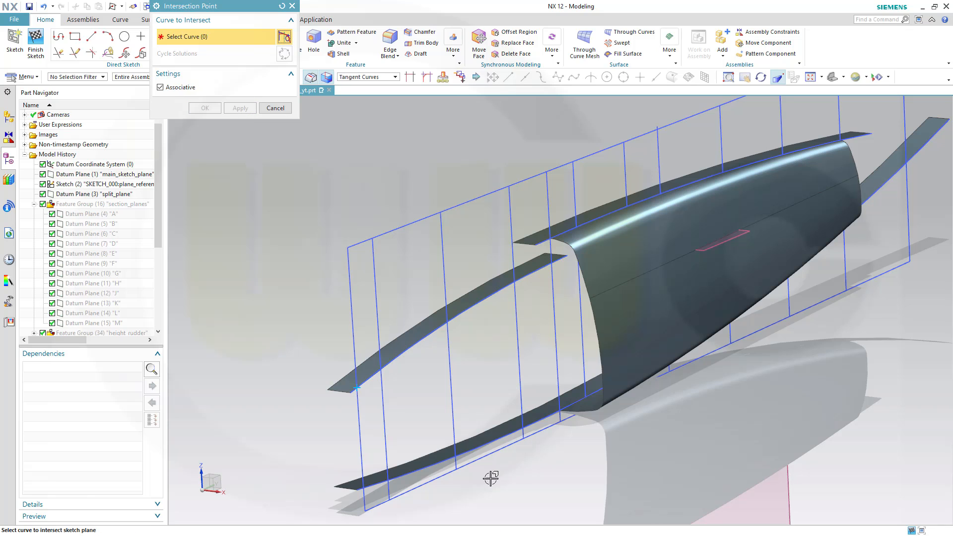
pyautogui.click(420, 468)
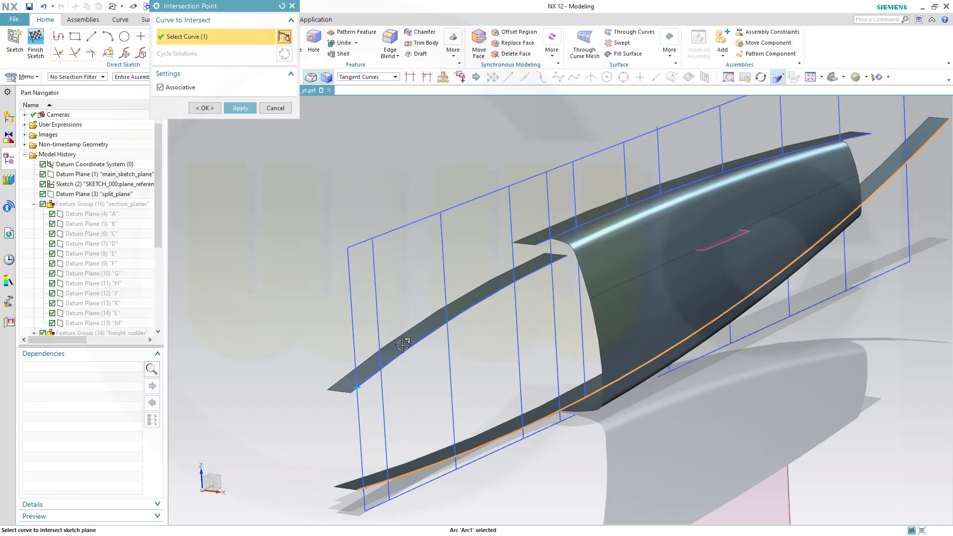
pyautogui.click(207, 112)
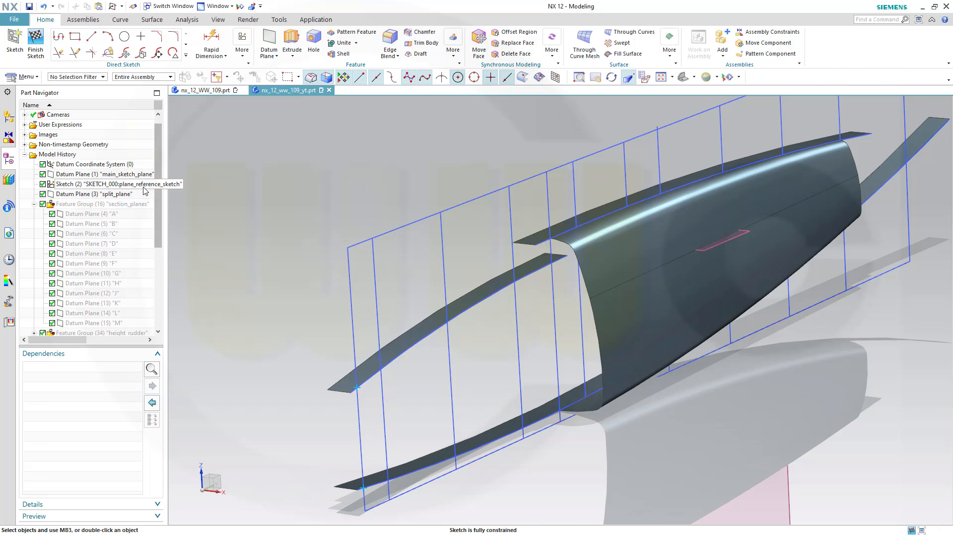
# Hide the plane_reference_sketch and paste the copied section A-A geometry between the intersection points, at about XC -141, YC 1922
pyautogui.rightClick(122, 189)
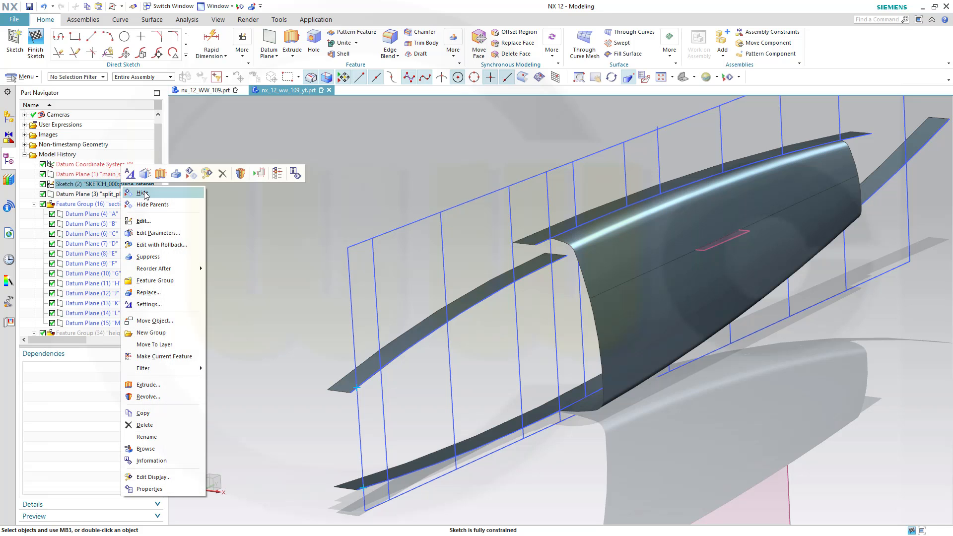
pyautogui.click(147, 195)
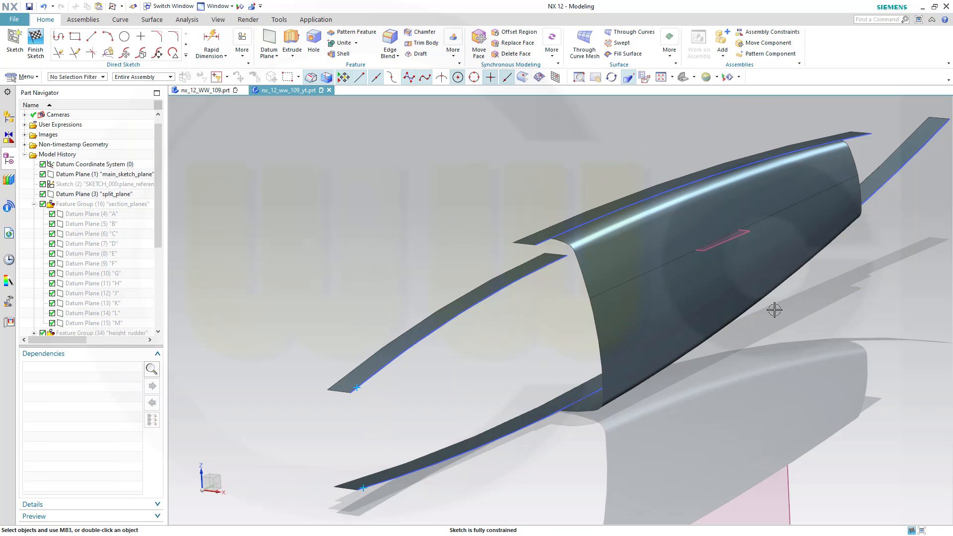
pyautogui.moveTo(783, 308); pyautogui.dragTo(832, 294, button='middle')
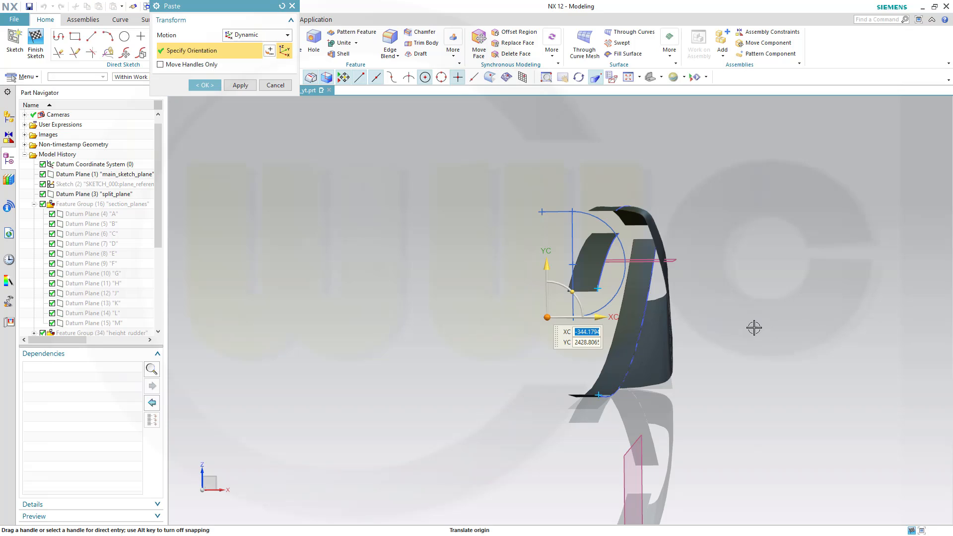
pyautogui.scroll(1, 740, 343)
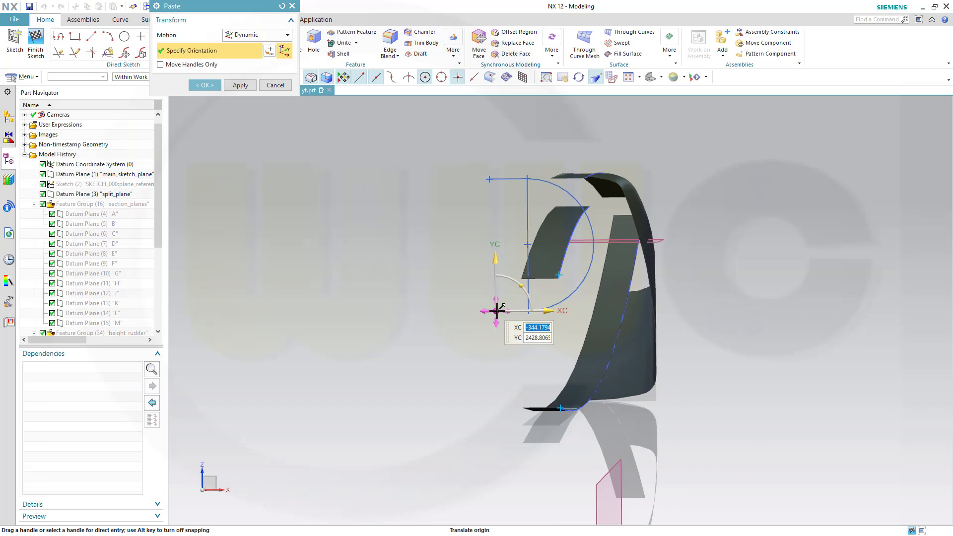
pyautogui.moveTo(498, 310)
pyautogui.mouseDown()
pyautogui.moveTo(575, 392)
pyautogui.moveTo(559, 411)
pyautogui.moveTo(534, 403)
pyautogui.mouseUp()
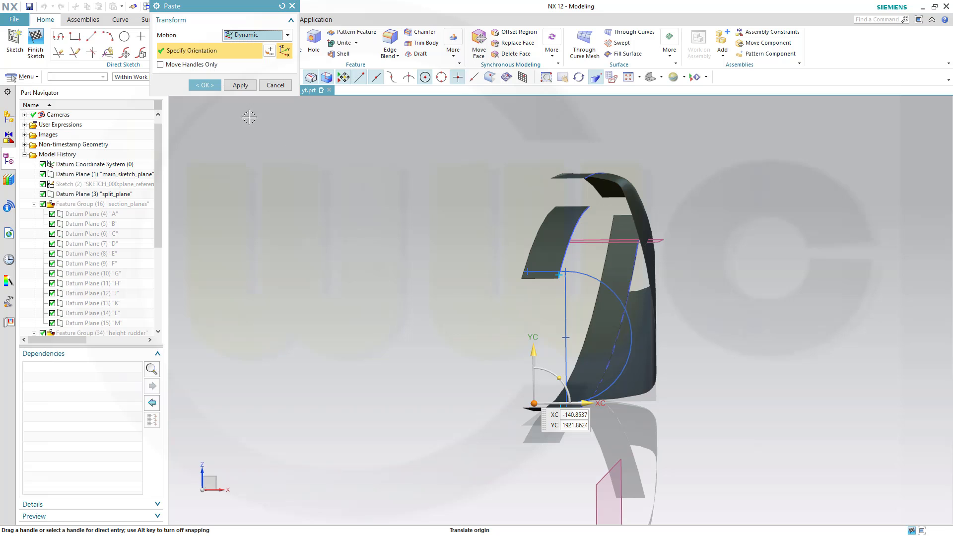
pyautogui.click(204, 85)
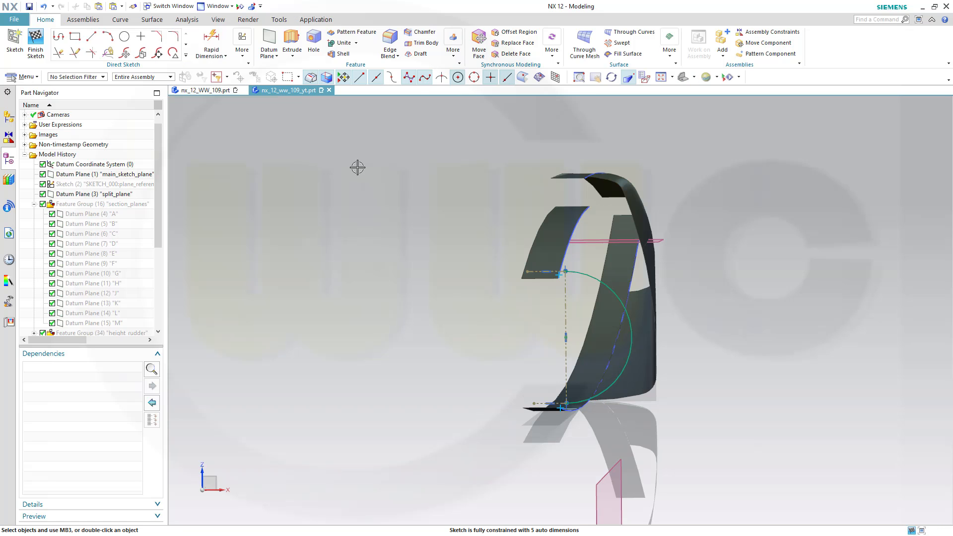
# Constrain the lower end of the pasted section's vertical reference line to coincide with the lower intersection point
pyautogui.rightClick(357, 167)
pyautogui.click(397, 183)
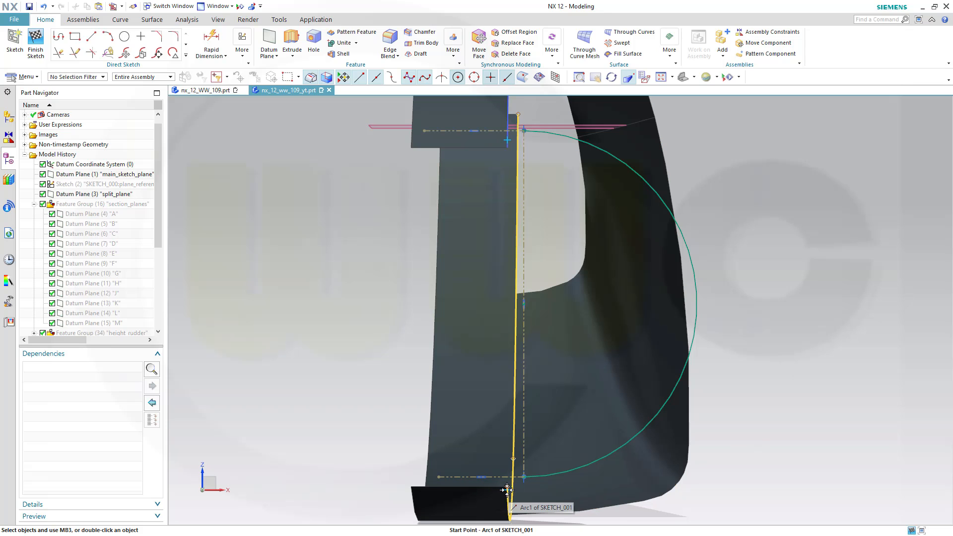
pyautogui.scroll(1, 519, 505)
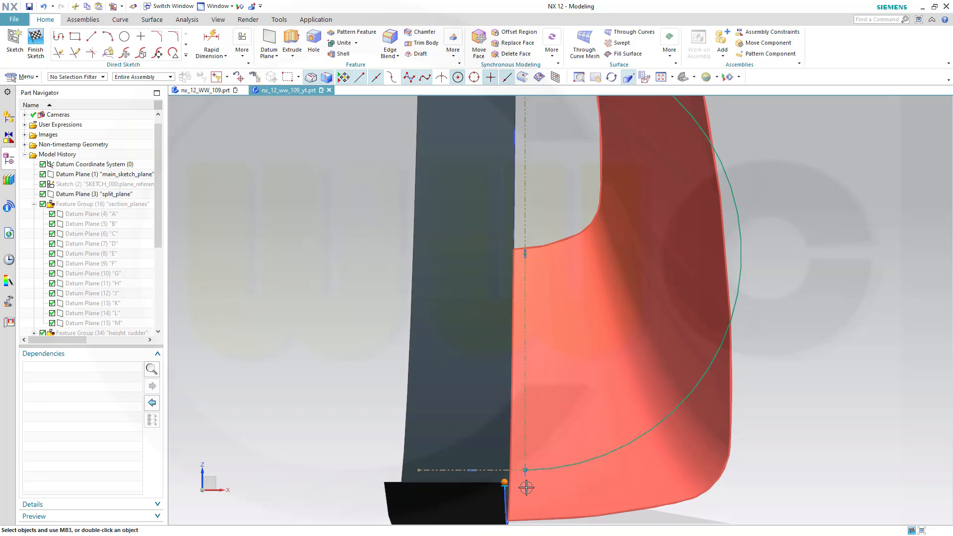
pyautogui.scroll(3, 506, 491)
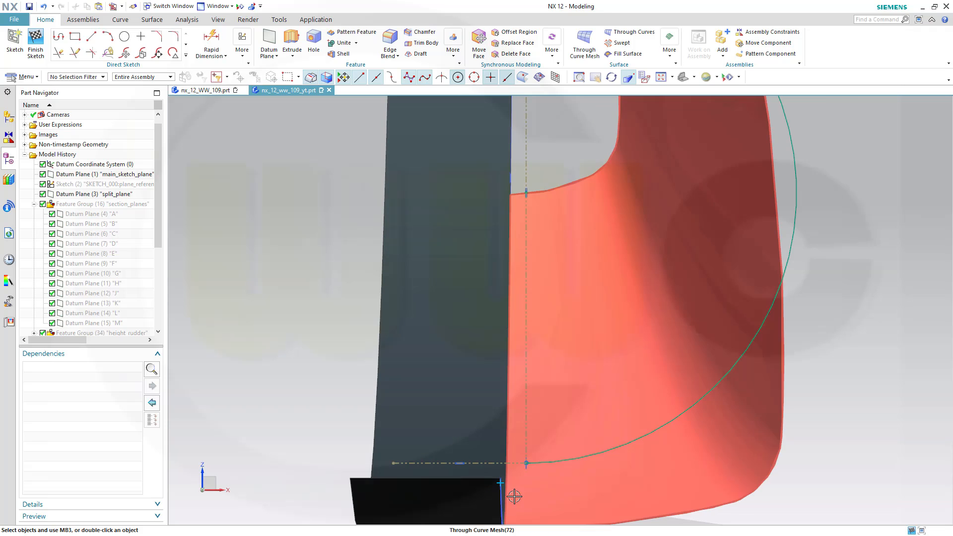
pyautogui.scroll(3, 497, 478)
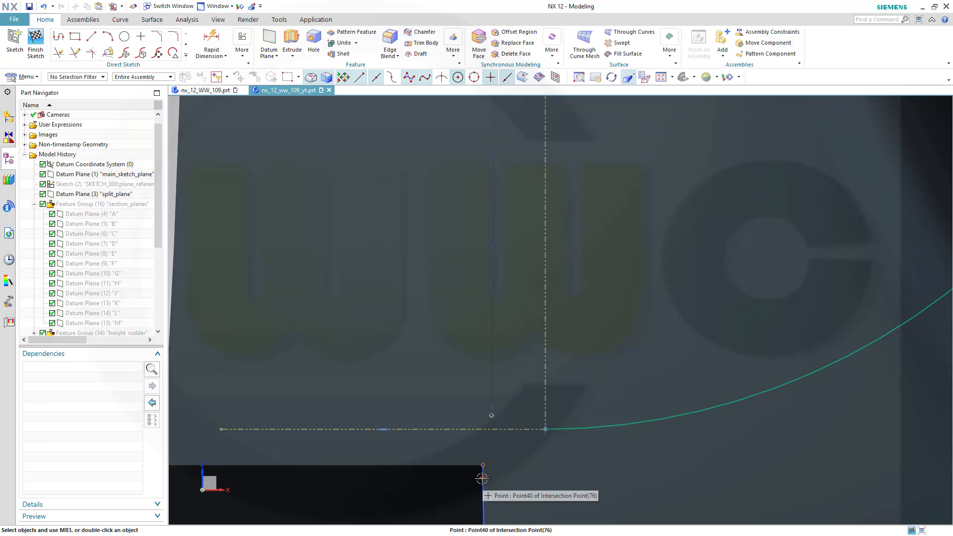
pyautogui.click(482, 477)
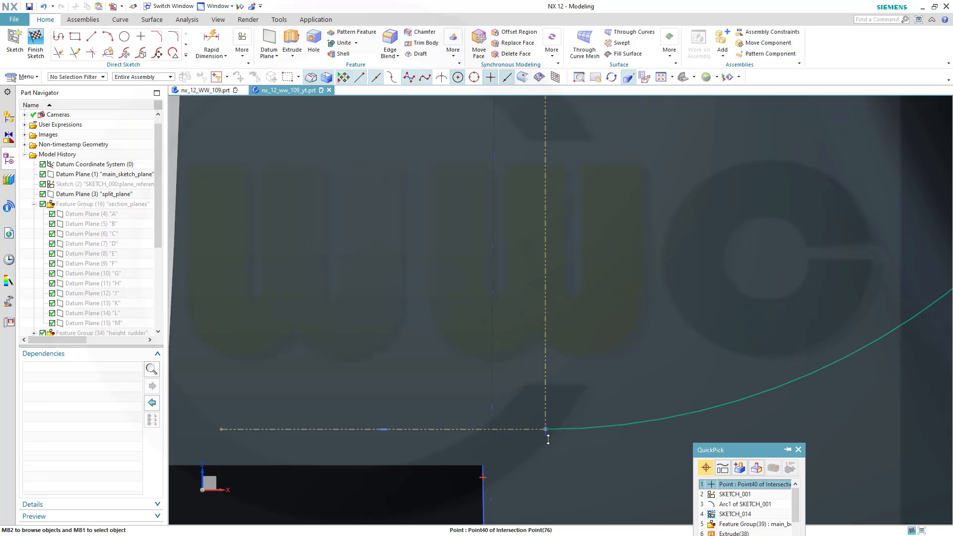
pyautogui.click(798, 450)
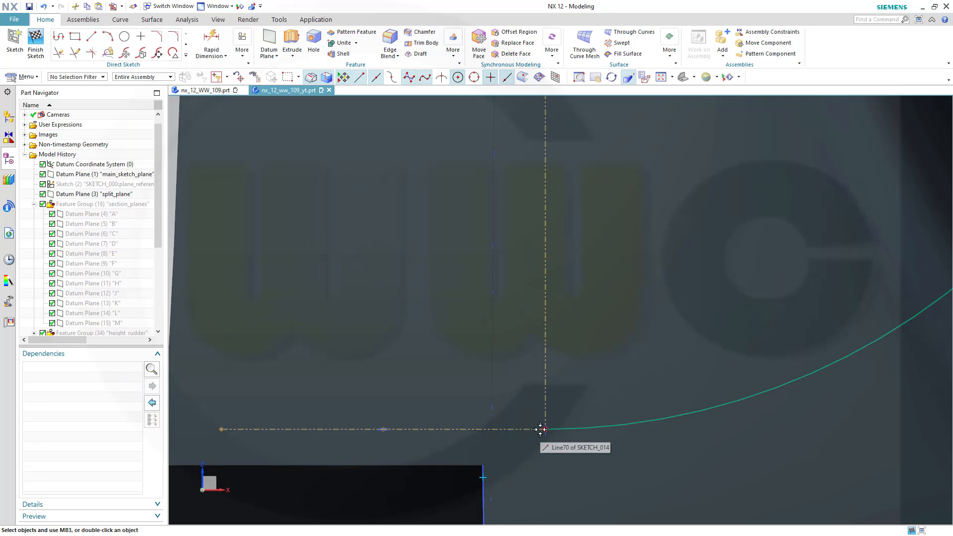
pyautogui.click(544, 429)
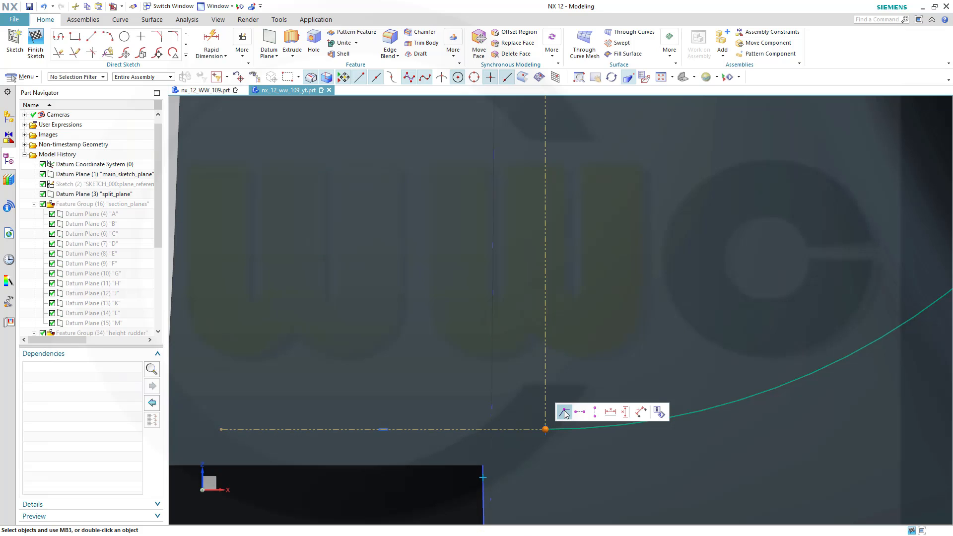
pyautogui.click(564, 412)
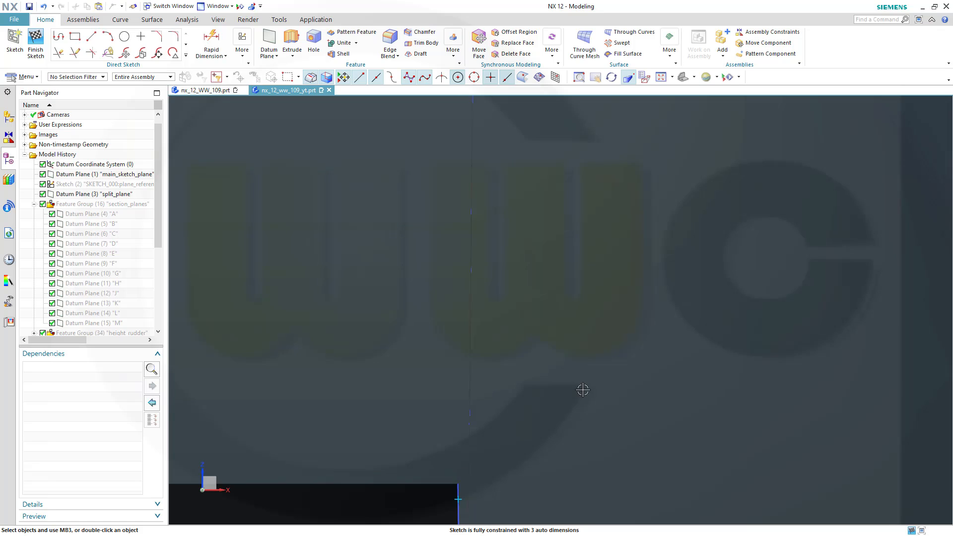
# Hide the three extruded boundary surfaces and the remaining main body surface around the pasted section
pyautogui.scroll(-10, 598, 398)
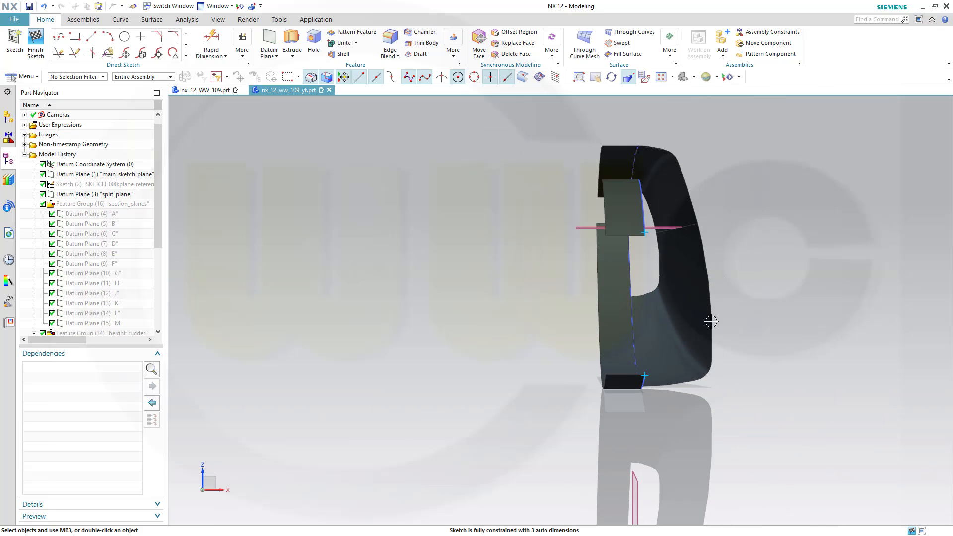
pyautogui.moveTo(725, 312); pyautogui.dragTo(740, 332, button='middle')
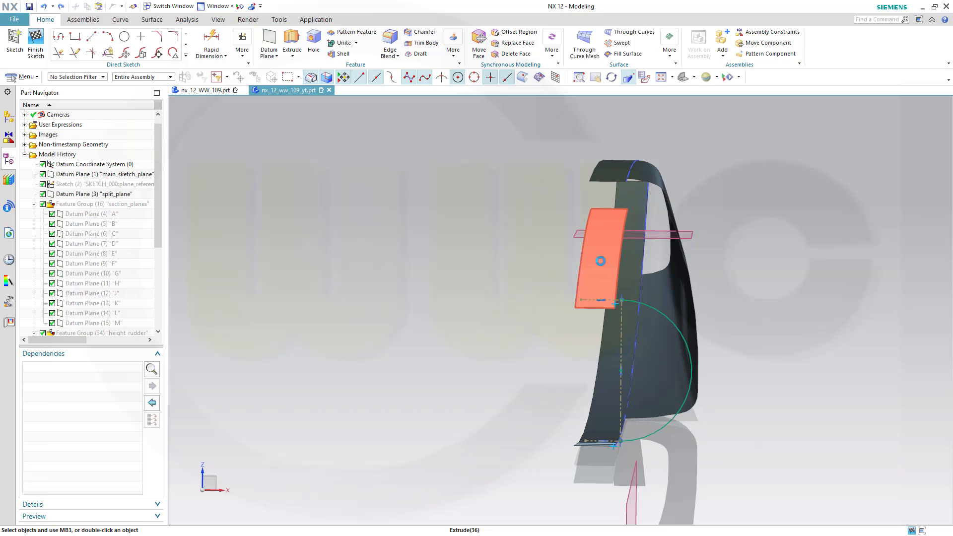
pyautogui.rightClick(600, 260)
pyautogui.click(622, 283)
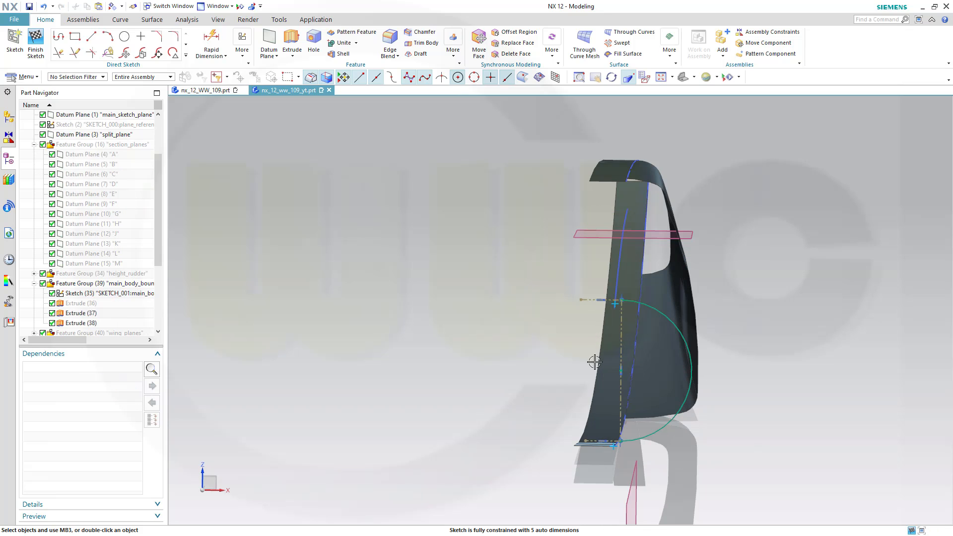
pyautogui.rightClick(598, 397)
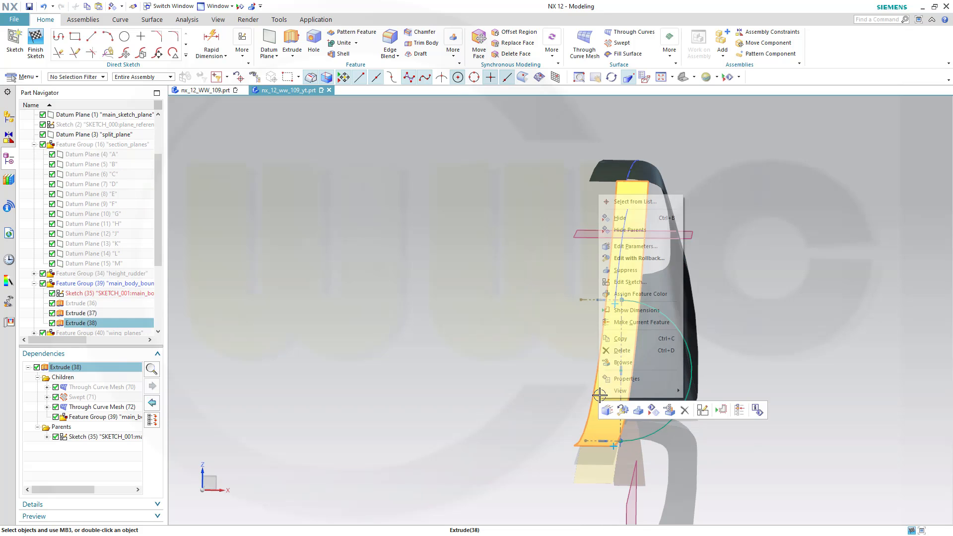
pyautogui.click(620, 218)
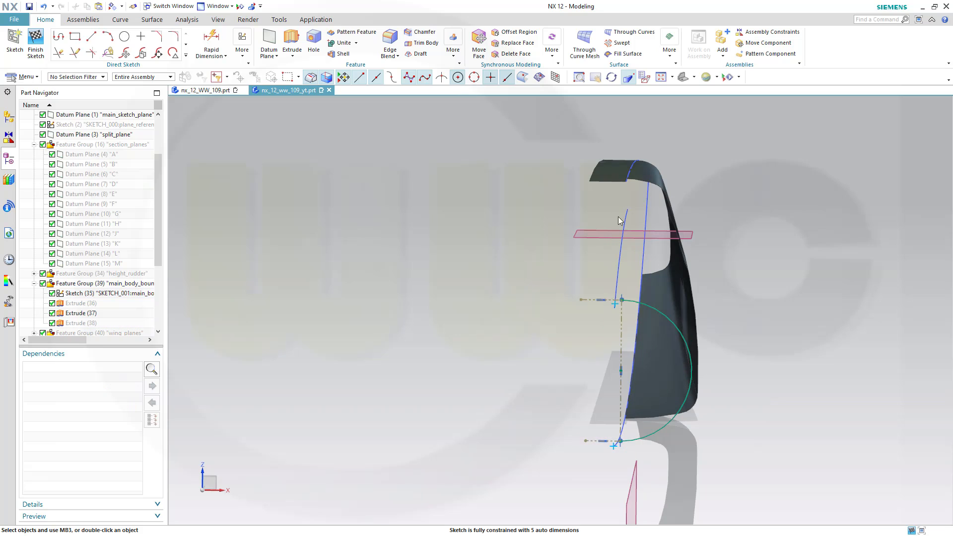
pyautogui.rightClick(617, 172)
pyautogui.click(645, 194)
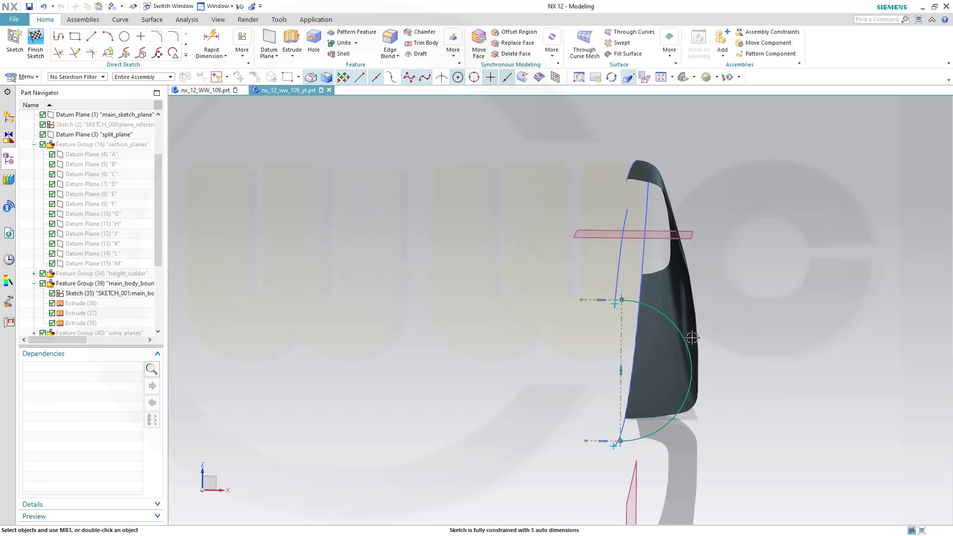
pyautogui.rightClick(671, 376)
pyautogui.click(697, 197)
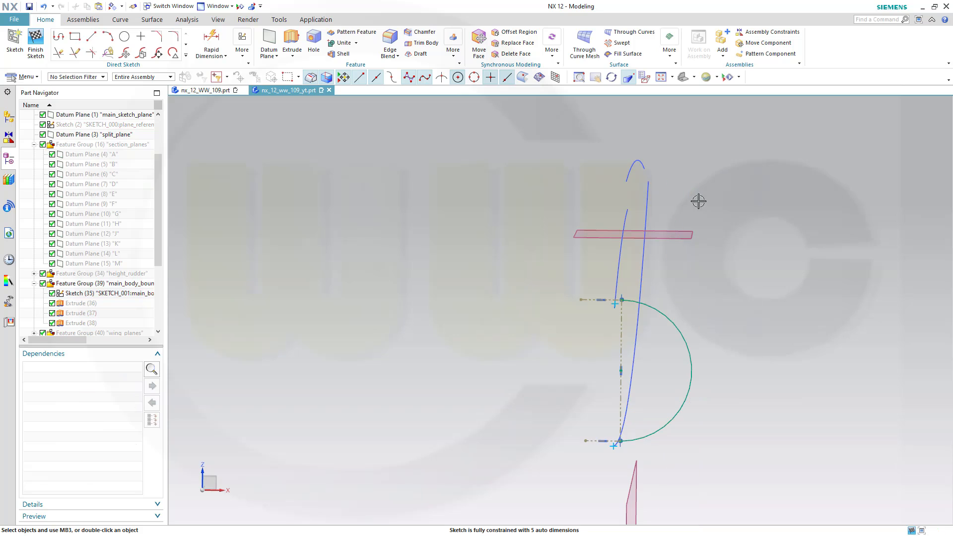
# Hide the main body boundary curve sketch SKETCH_001
pyautogui.moveTo(707, 299); pyautogui.dragTo(702, 297, button='middle')
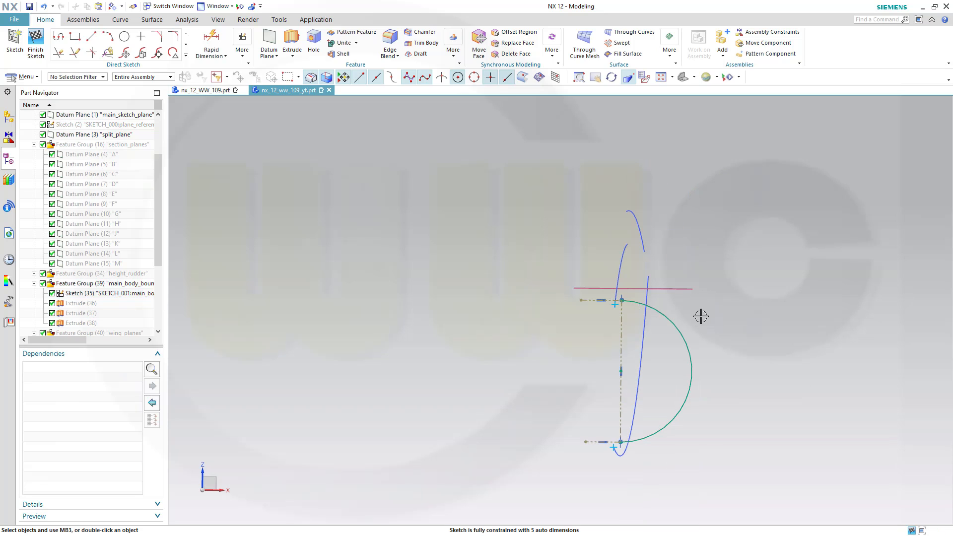
pyautogui.scroll(5, 611, 428)
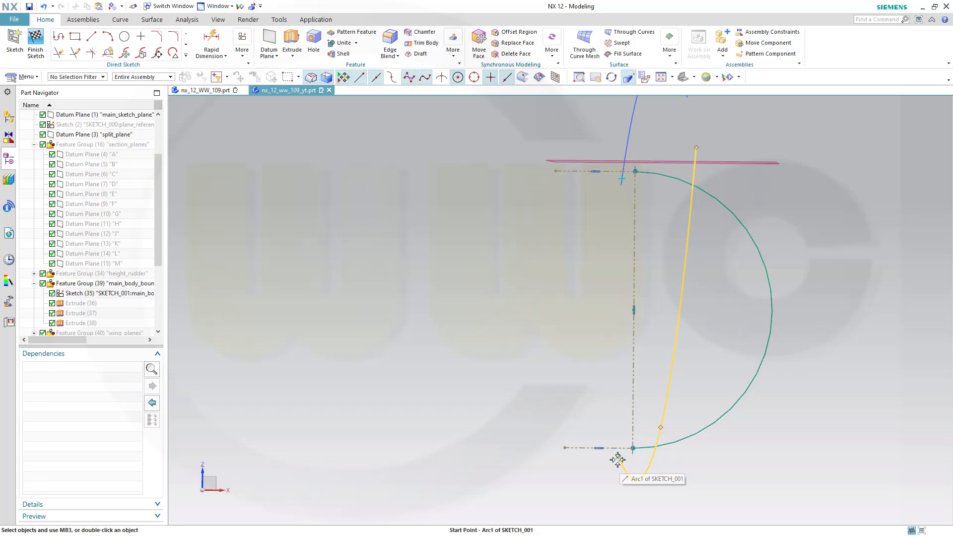
pyautogui.scroll(4, 618, 460)
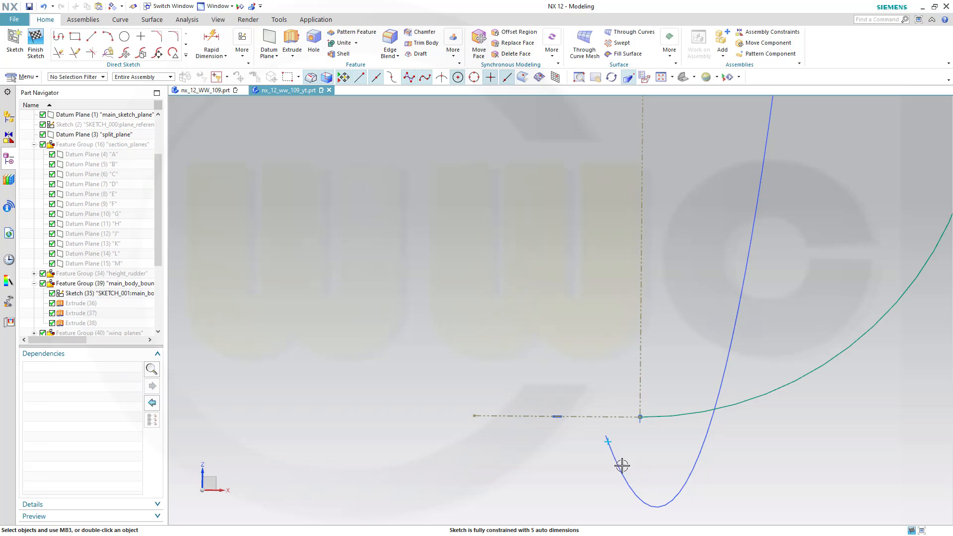
pyautogui.rightClick(622, 463)
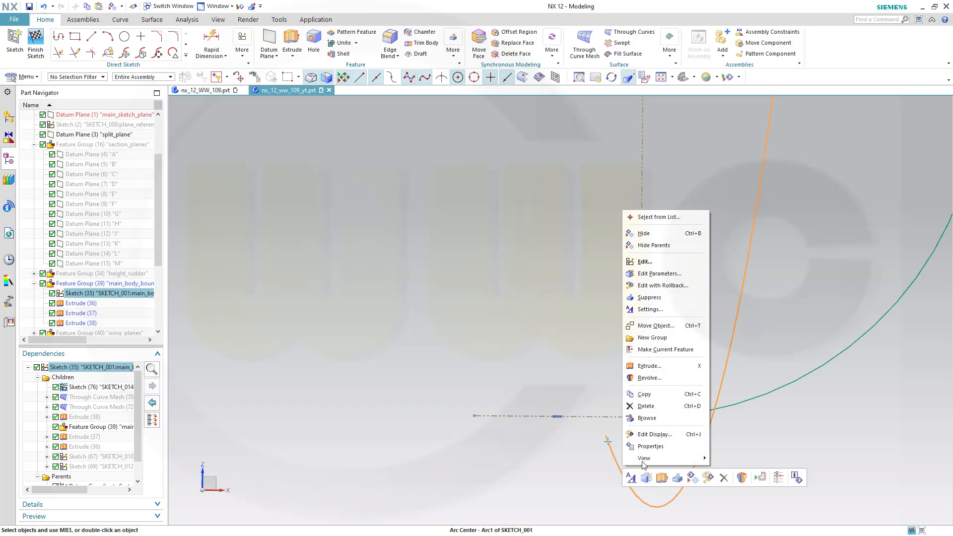
pyautogui.click(654, 233)
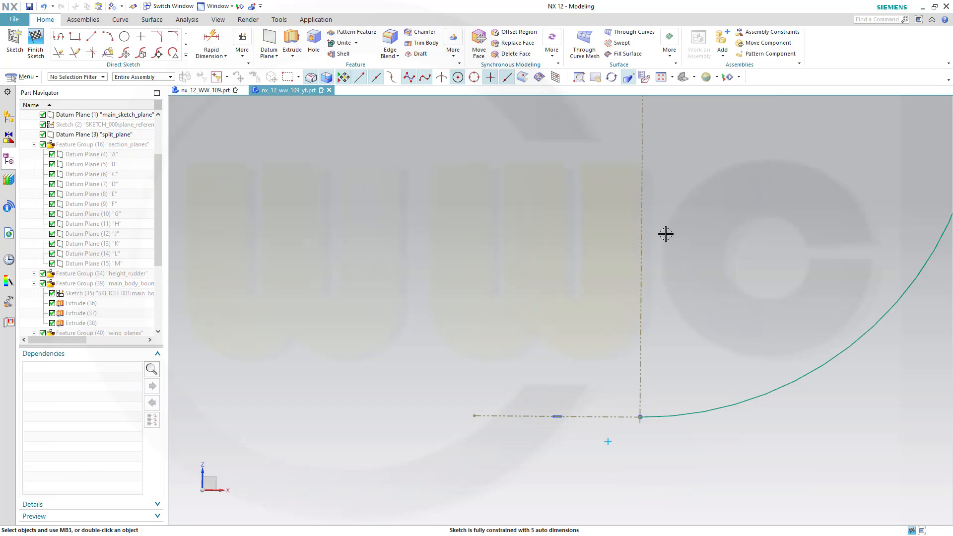
# Constrain the pasted section's lower arc endpoint to coincide with the lower intersection point
pyautogui.click(607, 442)
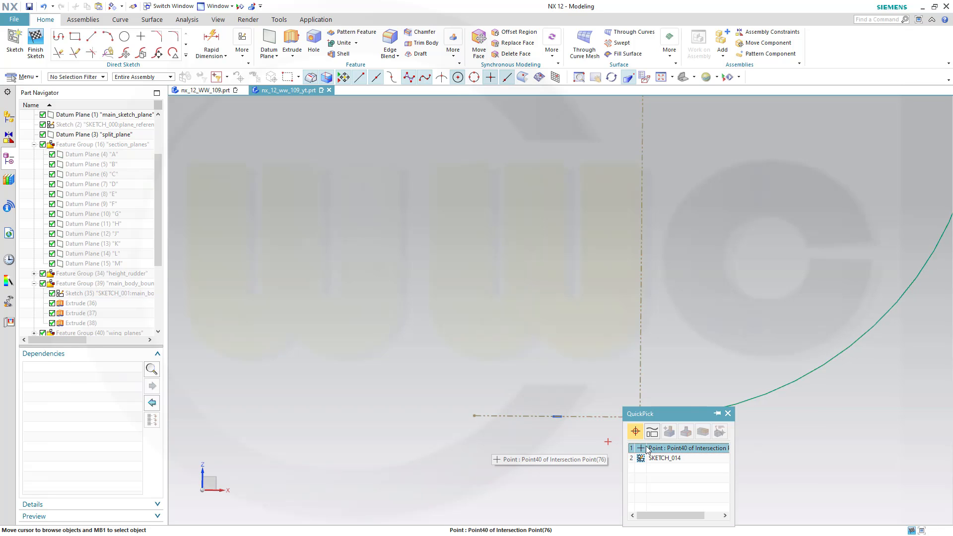
pyautogui.click(644, 447)
pyautogui.click(639, 416)
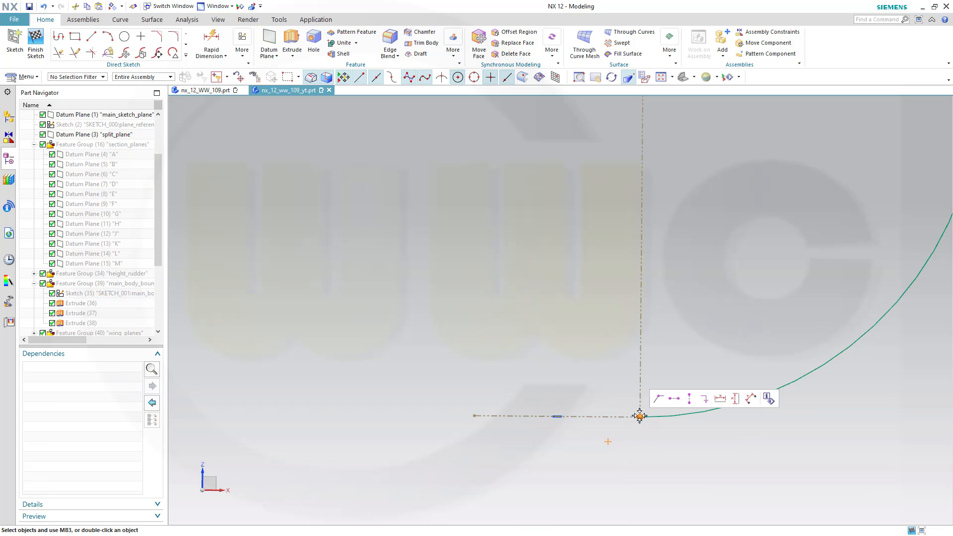
pyautogui.click(656, 400)
pyautogui.scroll(1, 732, 411)
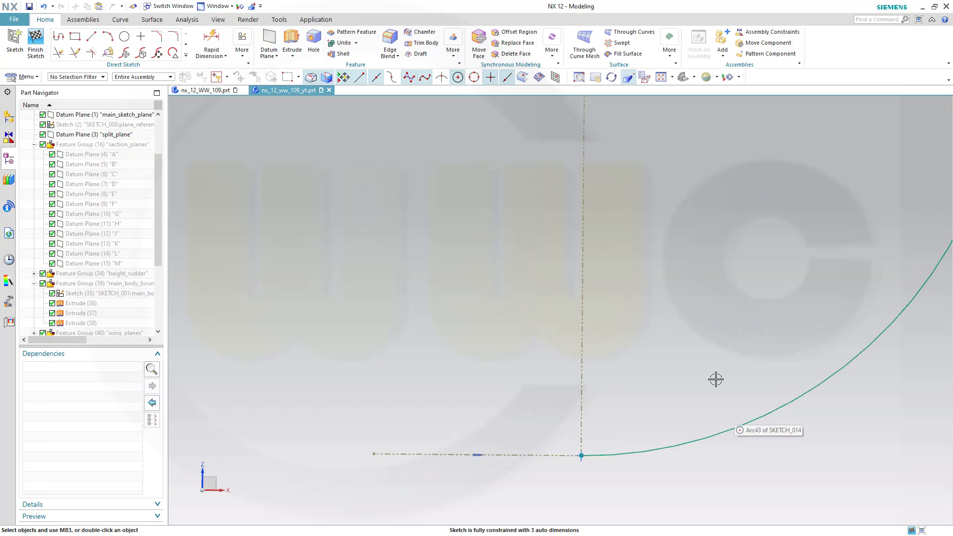
# Constrain the pasted section's upper arc endpoint to coincide with the upper intersection point and finish the sketch
pyautogui.scroll(-3, 715, 379)
pyautogui.keyDown('shift'); pyautogui.moveTo(745, 219); pyautogui.dragTo(767, 503, button='middle'); pyautogui.keyUp('shift')
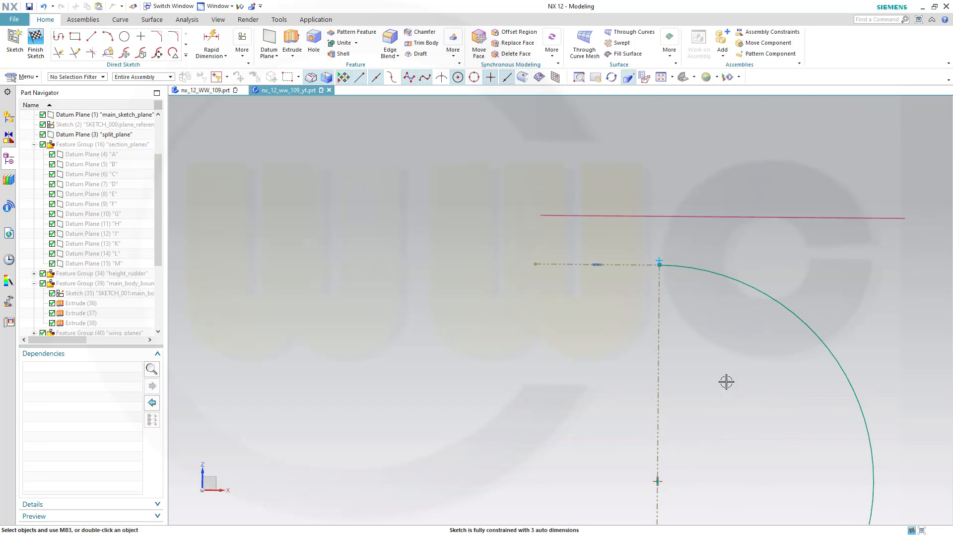
pyautogui.scroll(5, 670, 276)
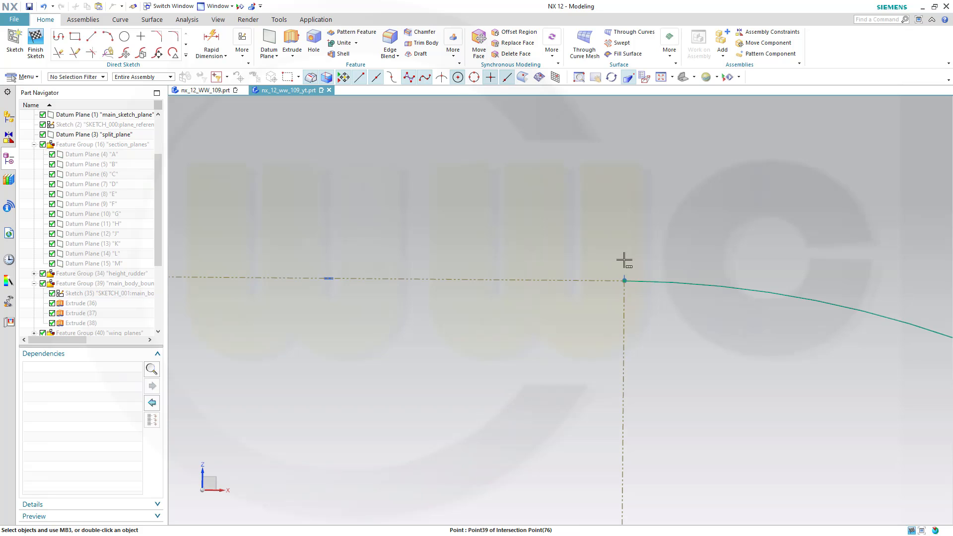
pyautogui.click(624, 260)
pyautogui.click(656, 270)
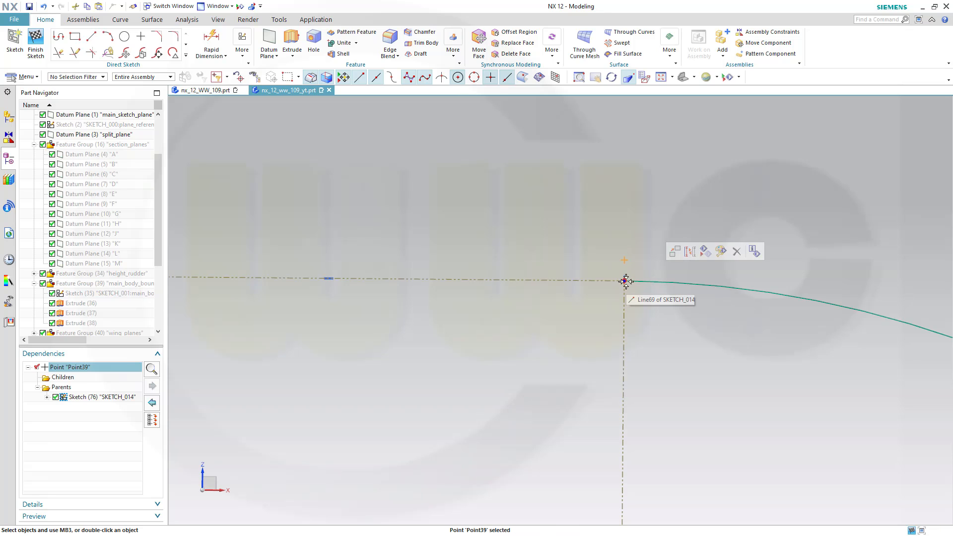
pyautogui.click(625, 281)
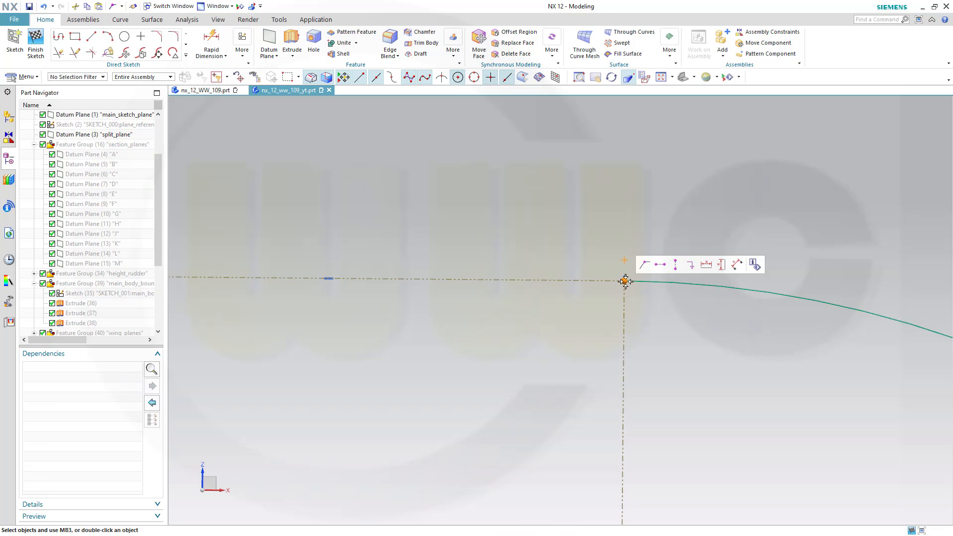
pyautogui.click(645, 265)
pyautogui.scroll(-4, 678, 313)
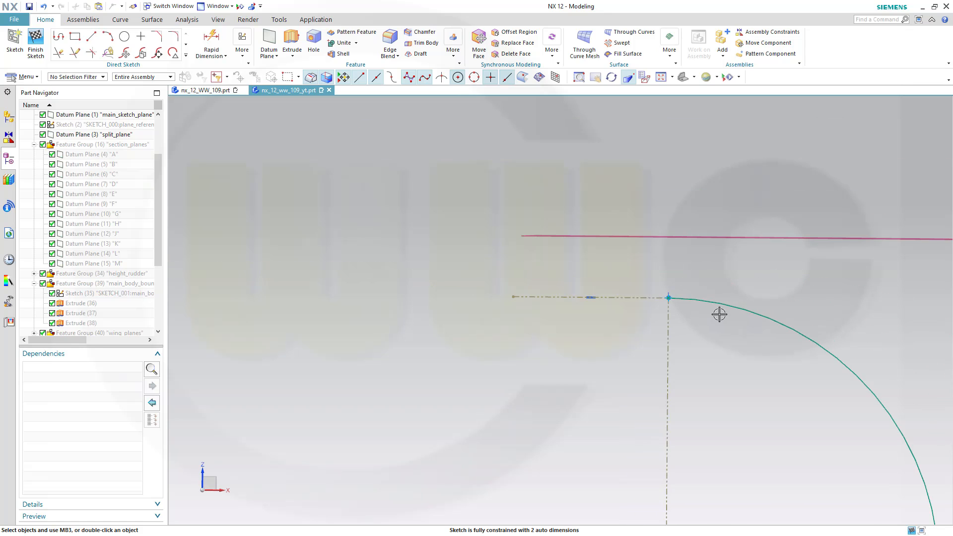
pyautogui.scroll(-5, 719, 314)
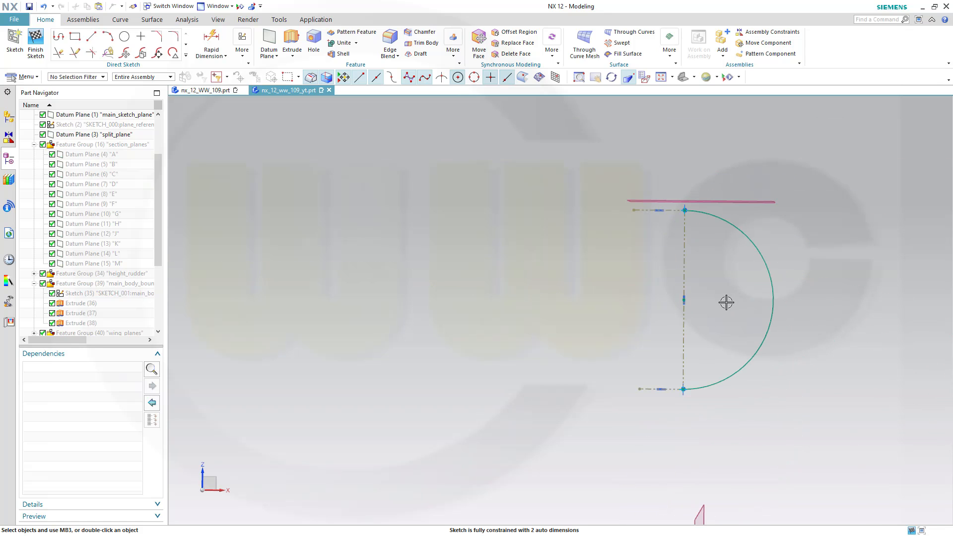
pyautogui.moveTo(622, 275); pyautogui.dragTo(569, 301, button='middle')
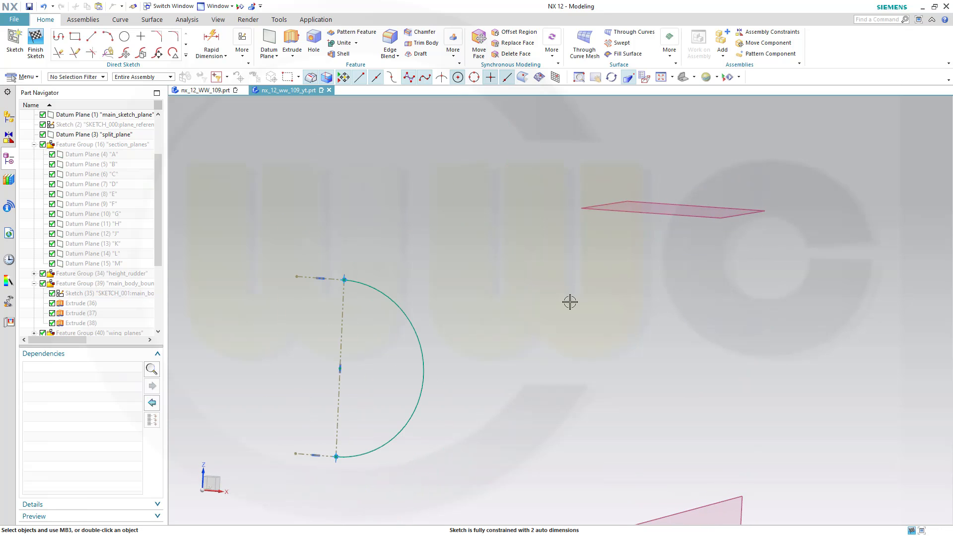
pyautogui.click(37, 40)
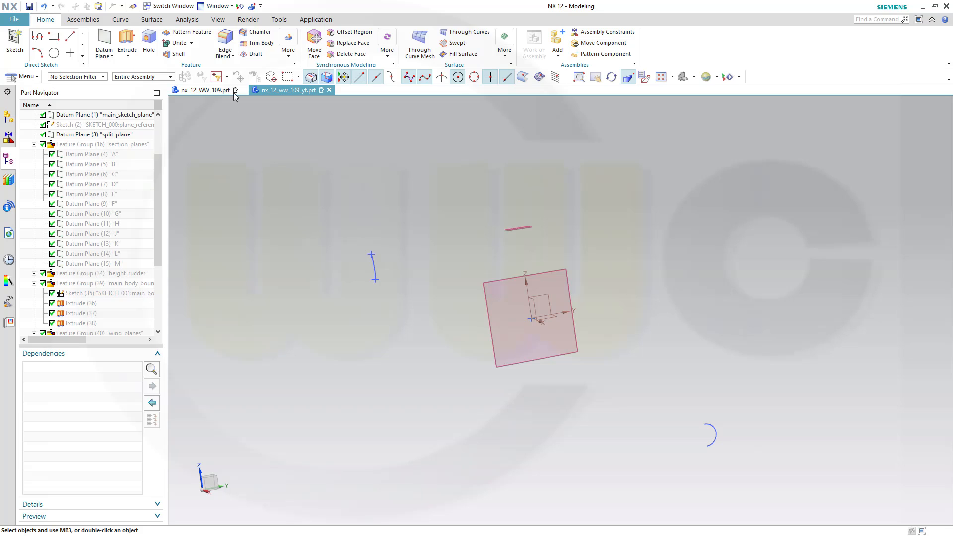
# Show the blueprint raster images again so the B-B cross-section can be traced
pyautogui.click(240, 6)
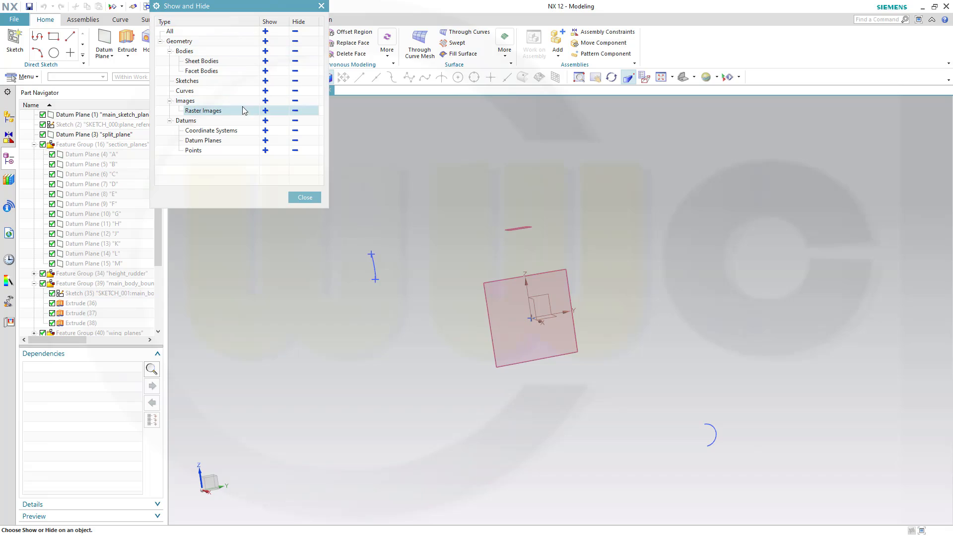
pyautogui.click(265, 111)
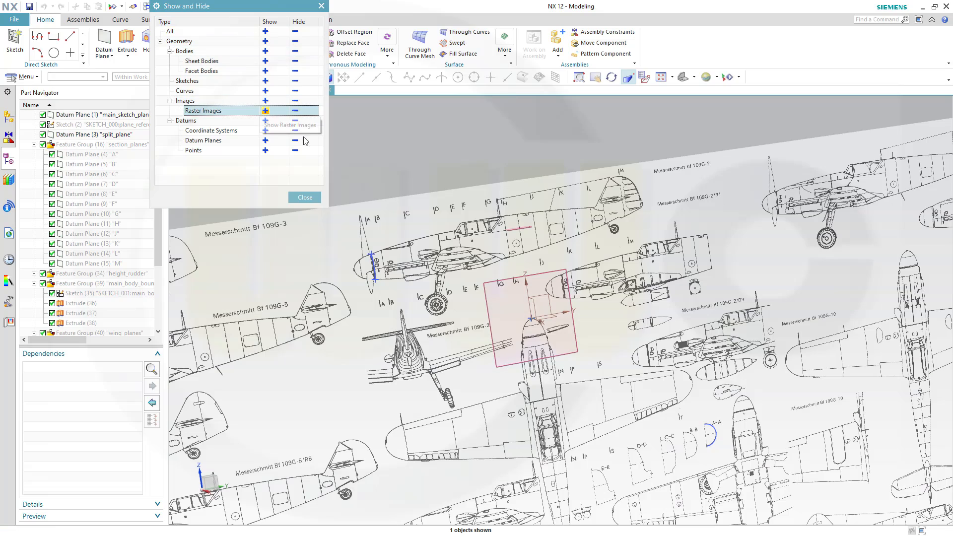
pyautogui.scroll(1, 555, 327)
pyautogui.moveTo(577, 381); pyautogui.dragTo(626, 406, button='middle')
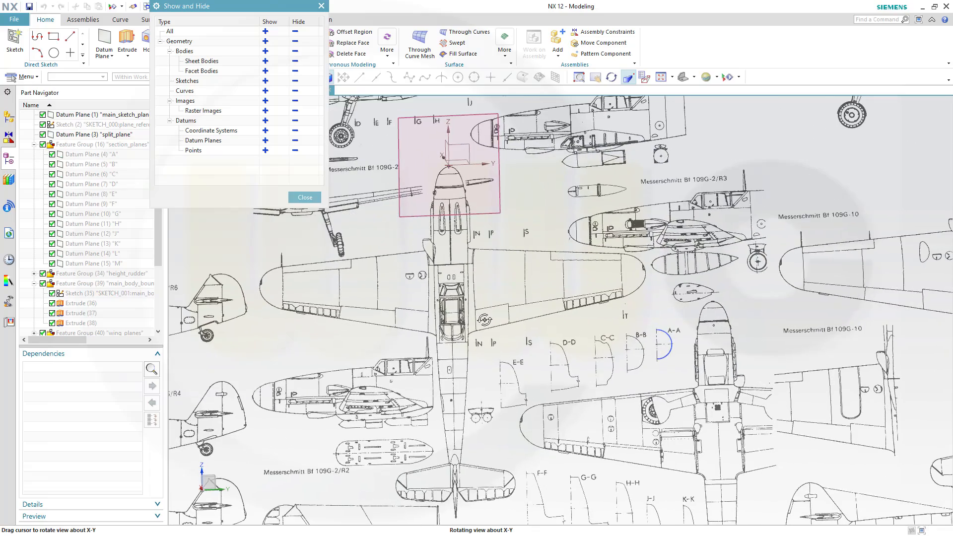
pyautogui.scroll(3, 633, 413)
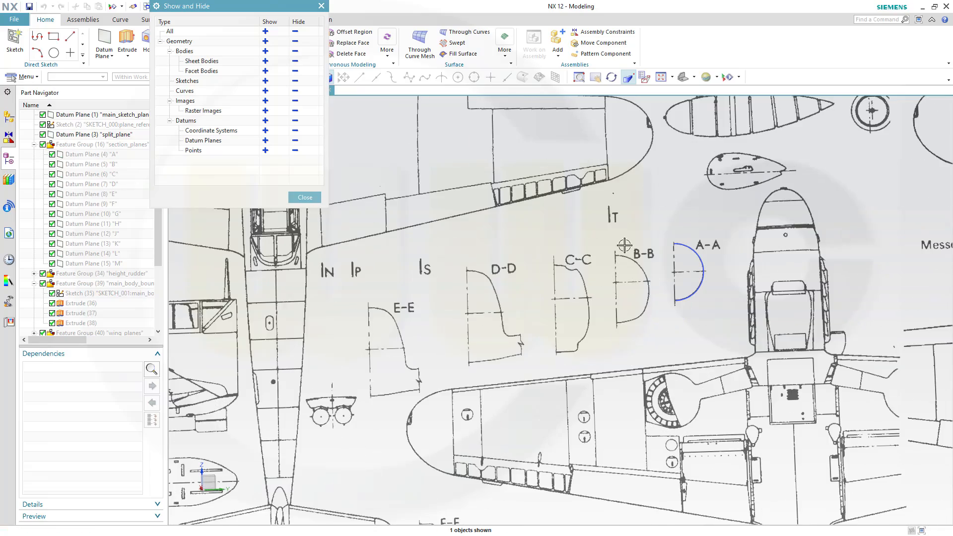
pyautogui.click(304, 197)
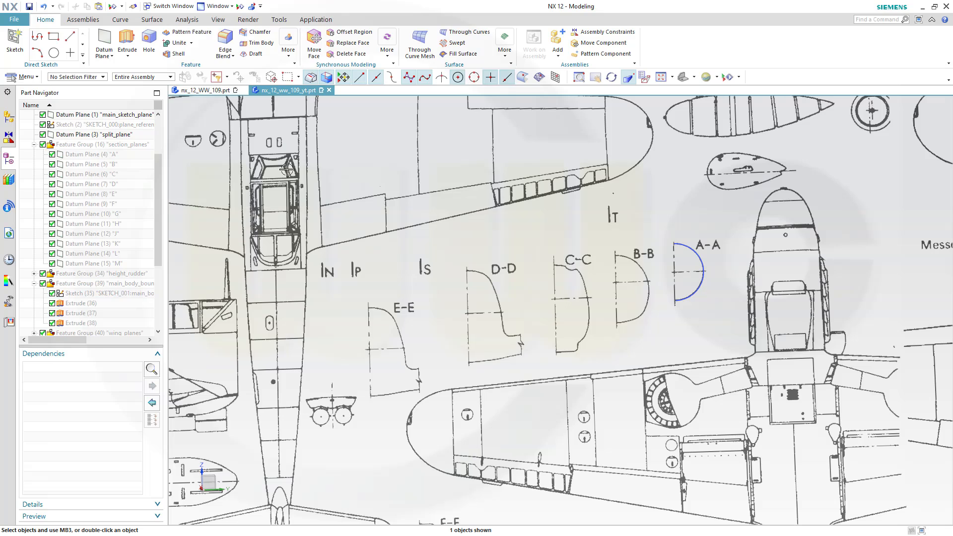
# Create a new on-plane sketch on the main_sketch_plane datum plane
pyautogui.click(14, 48)
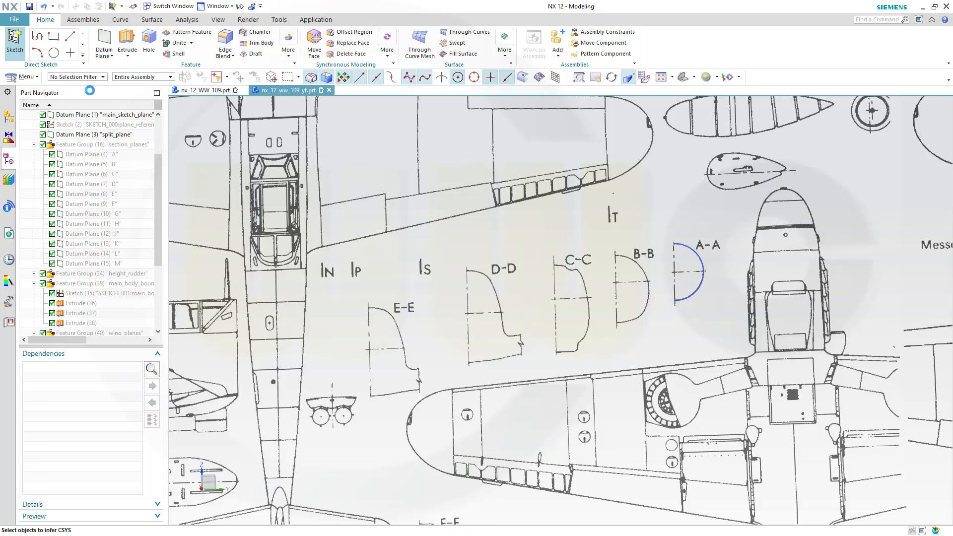
pyautogui.click(110, 115)
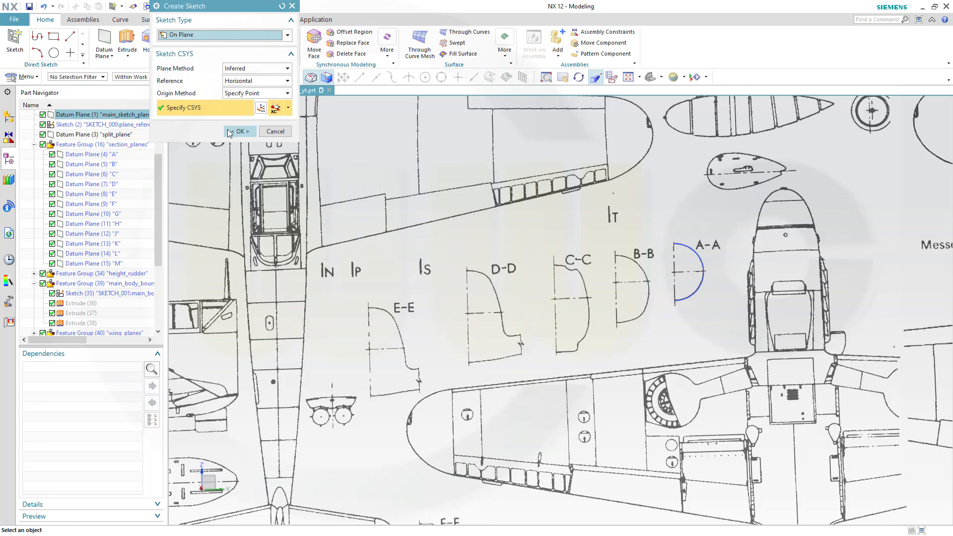
pyautogui.click(240, 131)
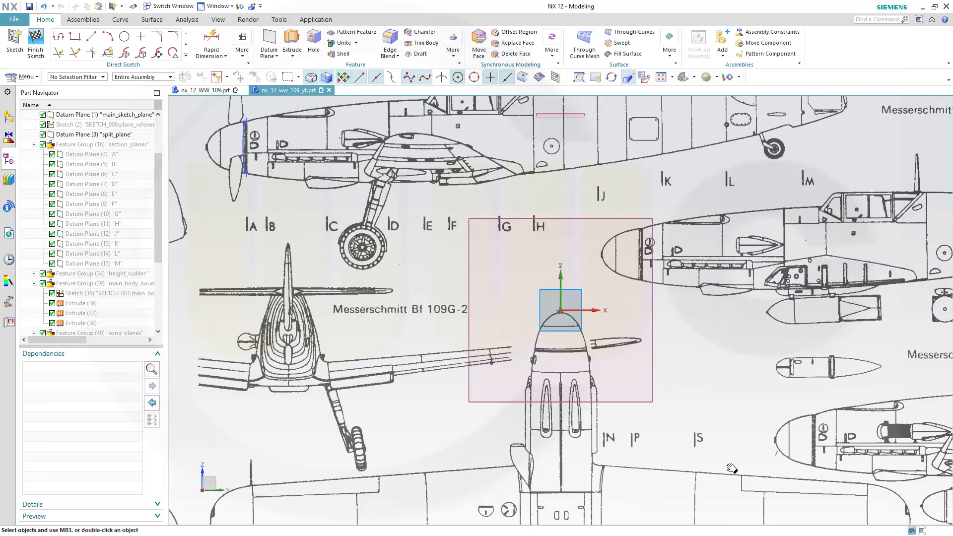
# Sketch a profile along section B-B's centreline with horizontal lines extending outward from its upper and lower ends, the lower one about 190 long
pyautogui.keyDown('shift'); pyautogui.moveTo(732, 473); pyautogui.dragTo(479, 125, button='middle'); pyautogui.keyUp('shift')
pyautogui.keyDown('shift'); pyautogui.moveTo(625, 391); pyautogui.dragTo(574, 345, button='middle'); pyautogui.keyUp('shift')
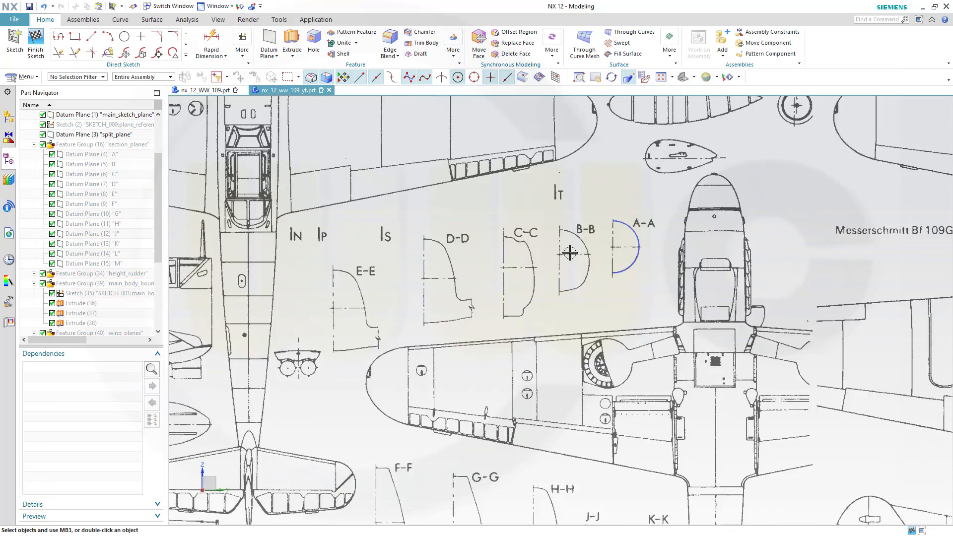
pyautogui.scroll(5, 570, 253)
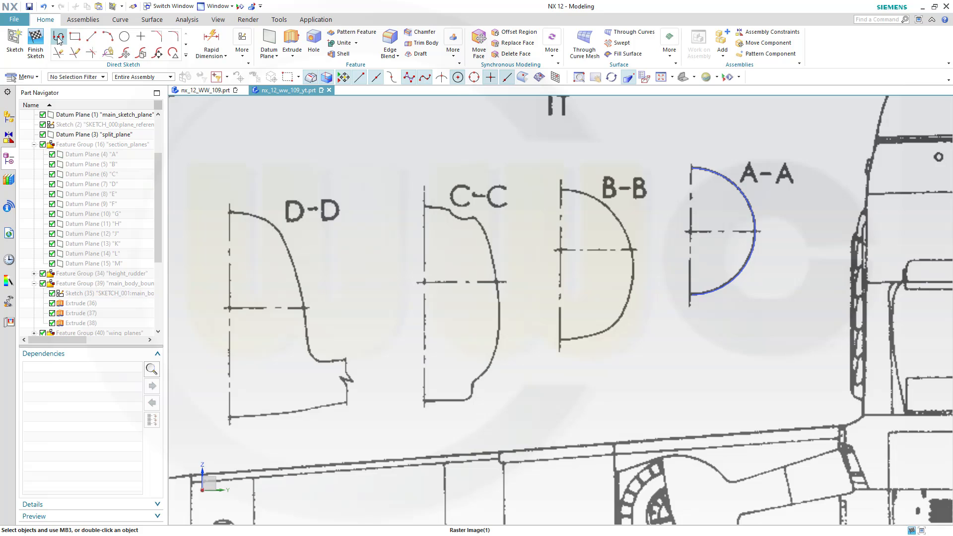
pyautogui.click(58, 39)
pyautogui.scroll(2, 521, 186)
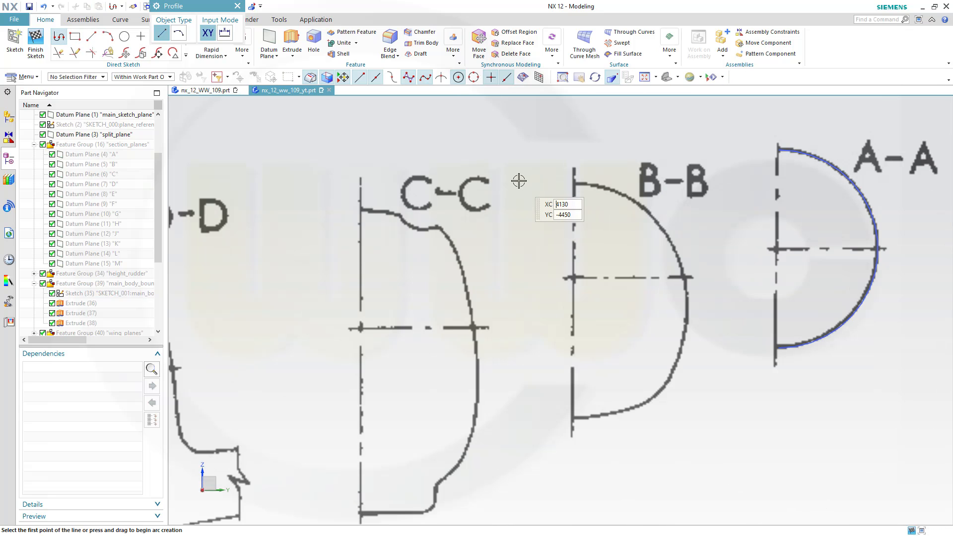
pyautogui.click(513, 182)
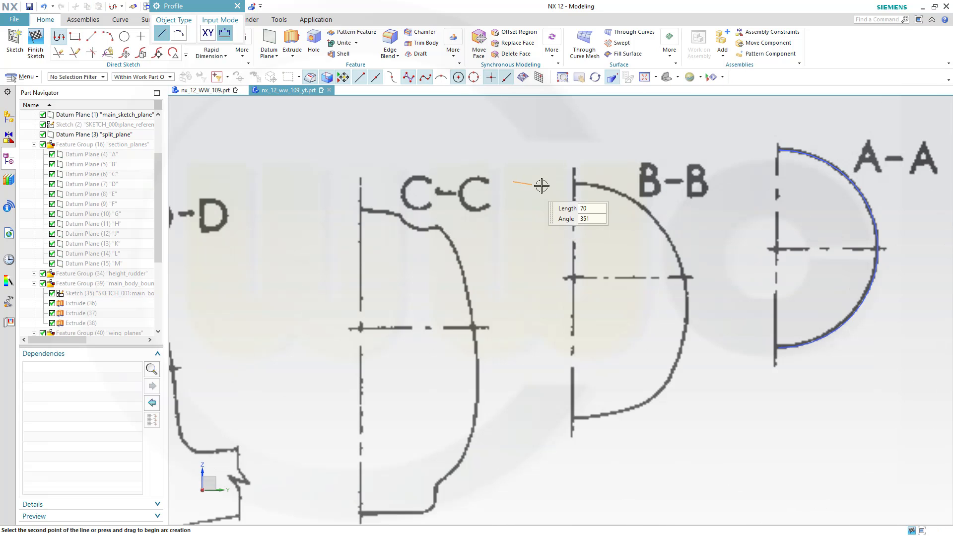
pyautogui.click(574, 182)
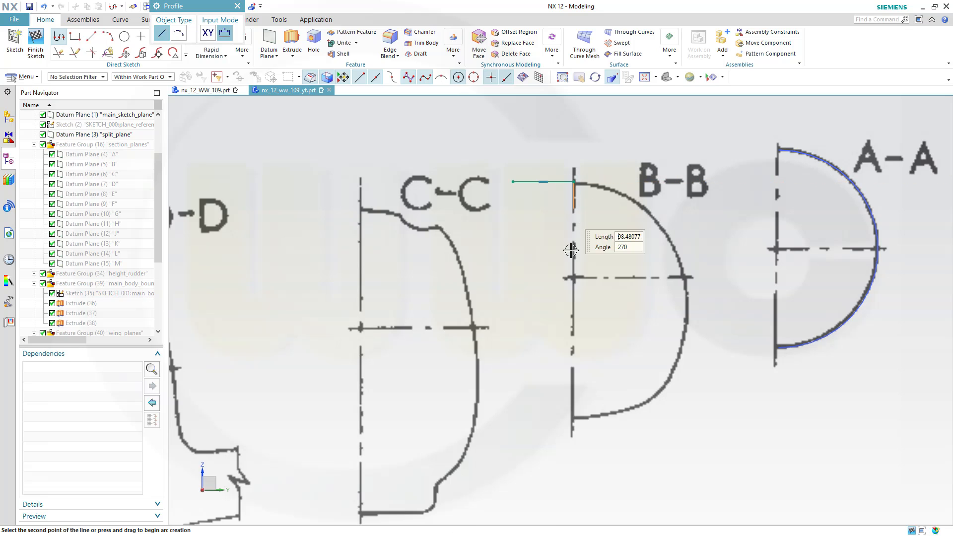
pyautogui.click(573, 419)
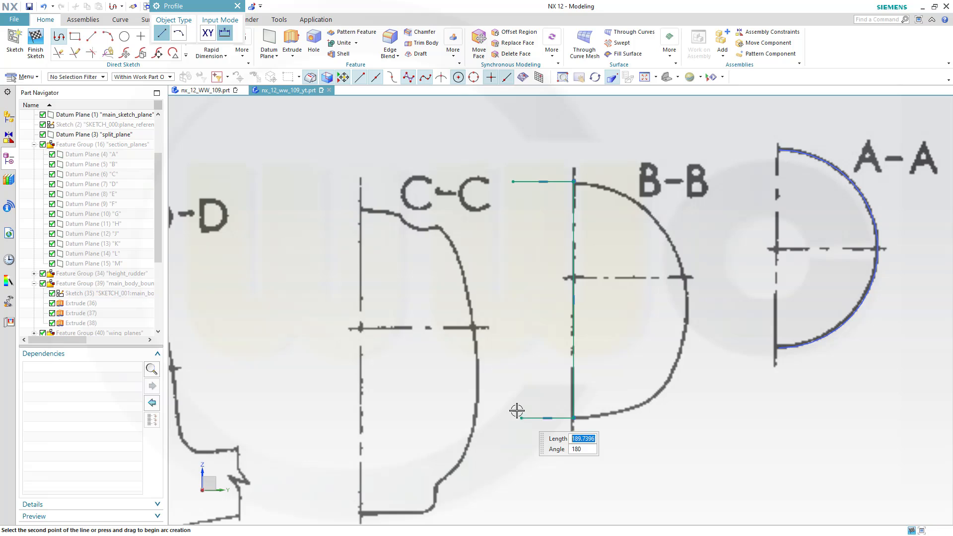
pyautogui.click(520, 417)
pyautogui.press('Escape')
# Convert the upper horizontal, vertical centreline and lower horizontal lines of section B-B to reference lines
pyautogui.click(521, 183)
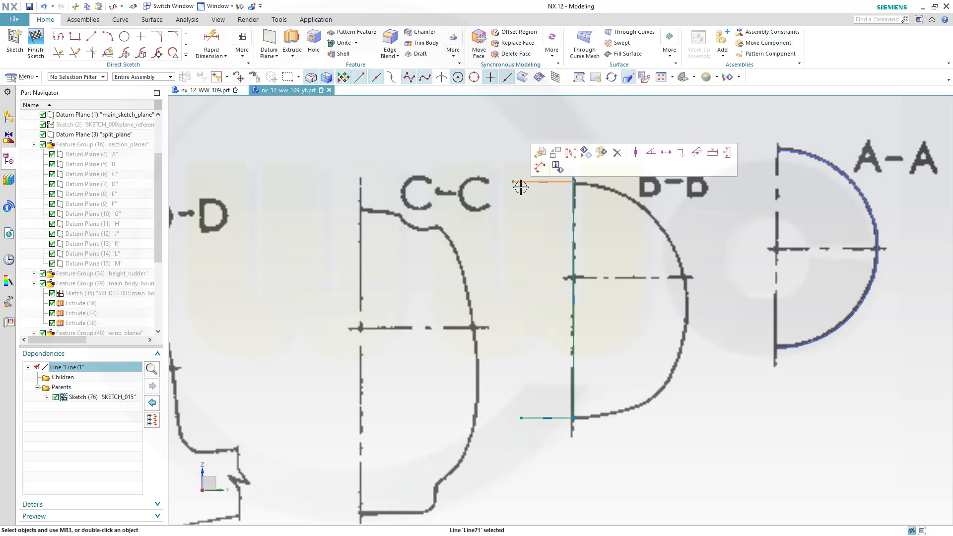
pyautogui.click(572, 155)
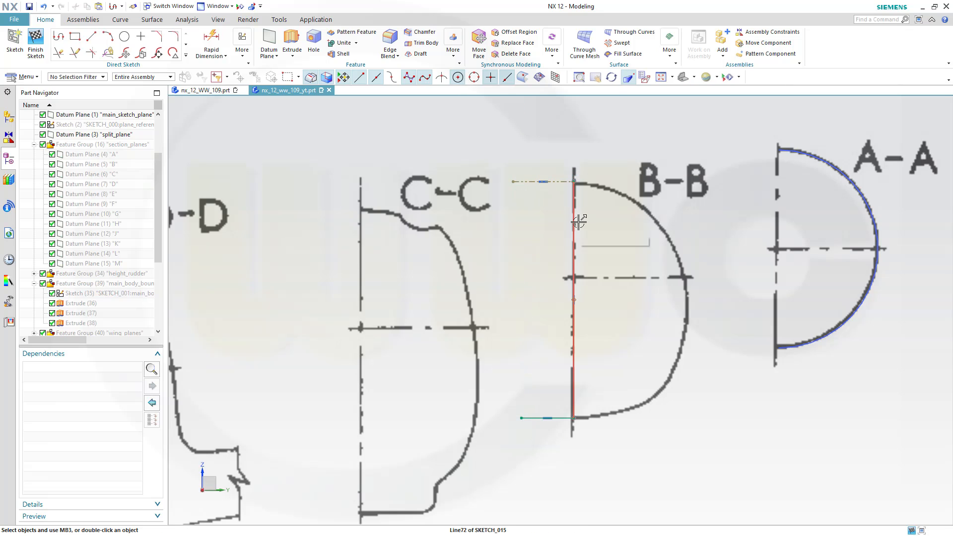
pyautogui.click(577, 222)
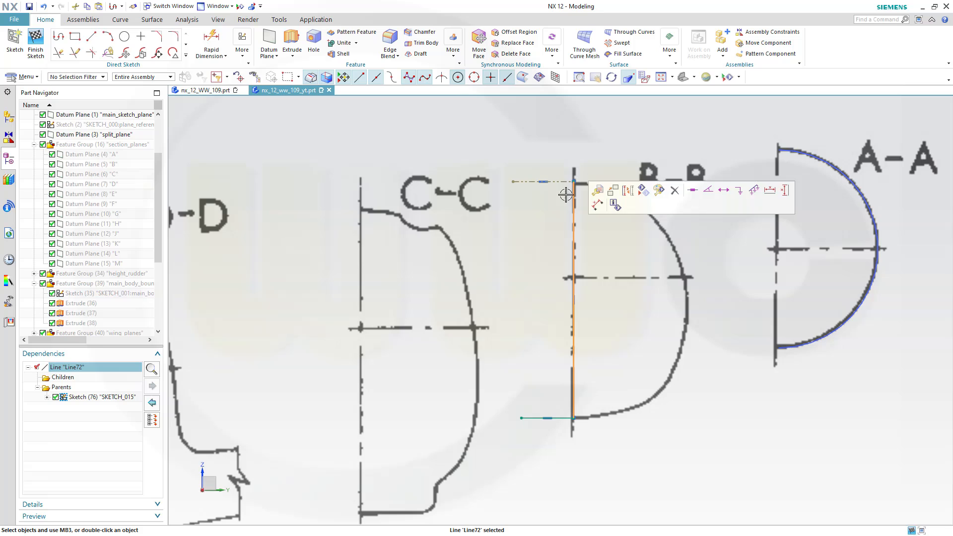
pyautogui.click(627, 191)
pyautogui.click(531, 415)
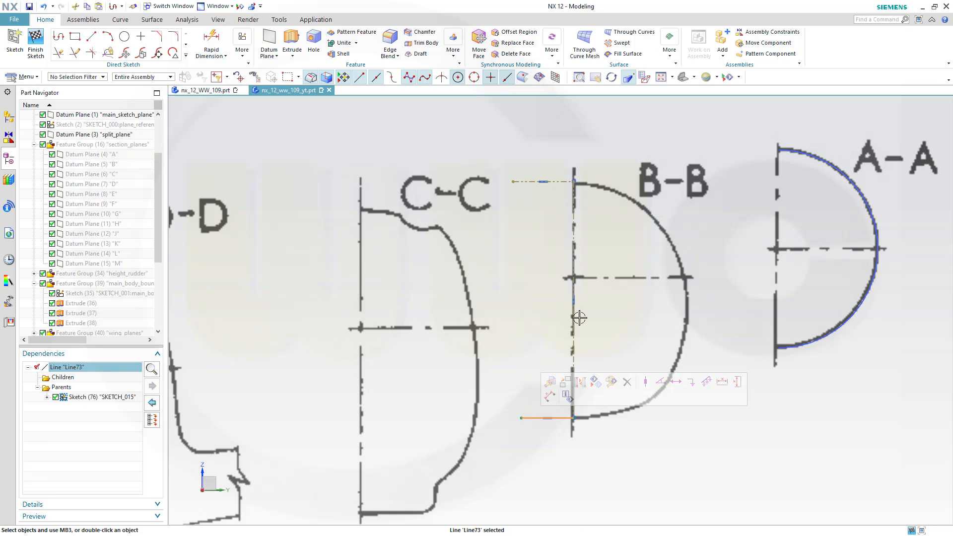
pyautogui.click(580, 382)
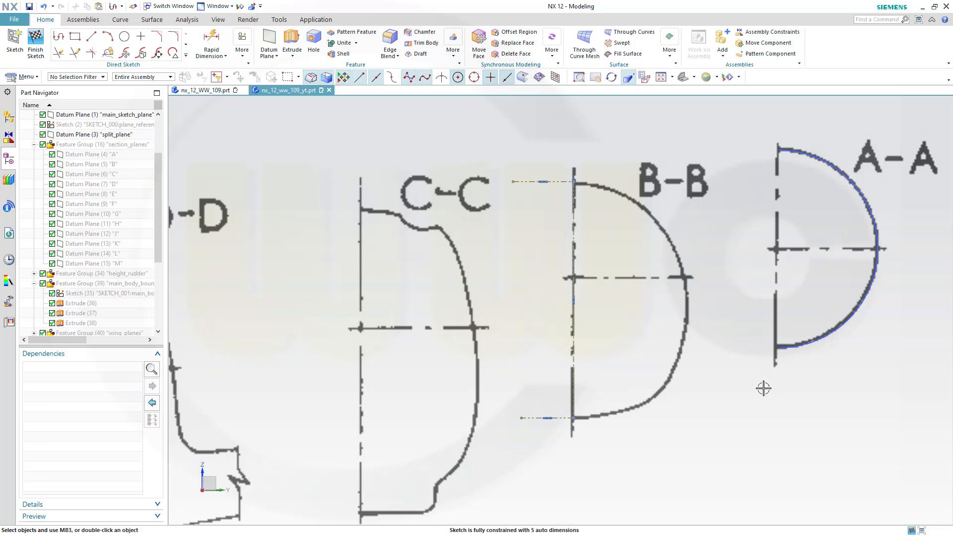
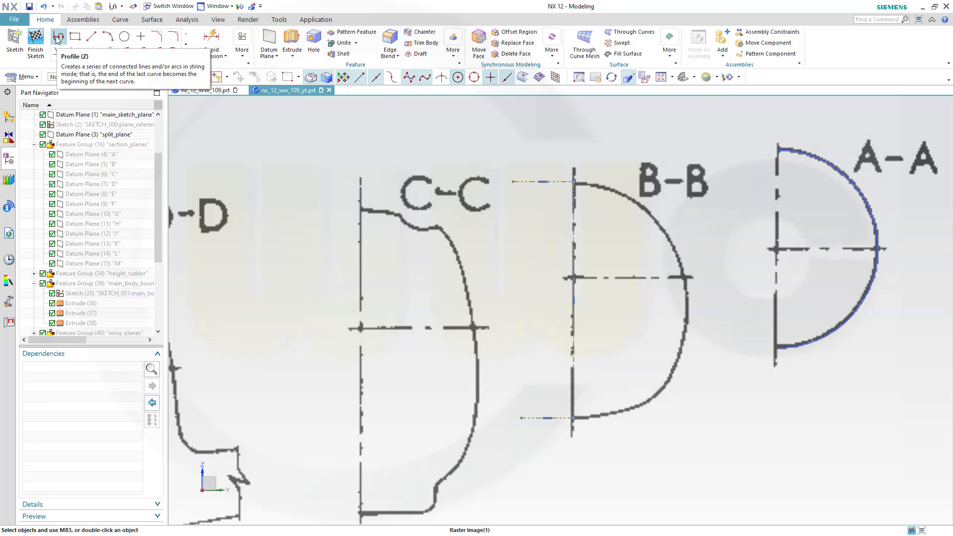
# Trace the lower curve of section B-B with a three-point arc starting at the centreline's lower end
pyautogui.click(108, 36)
pyautogui.scroll(1, 569, 427)
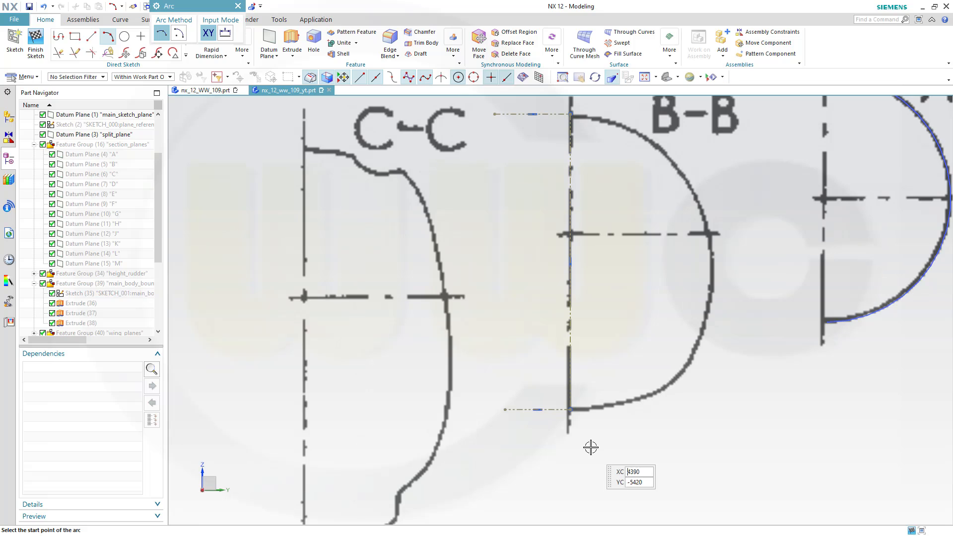
pyautogui.click(570, 410)
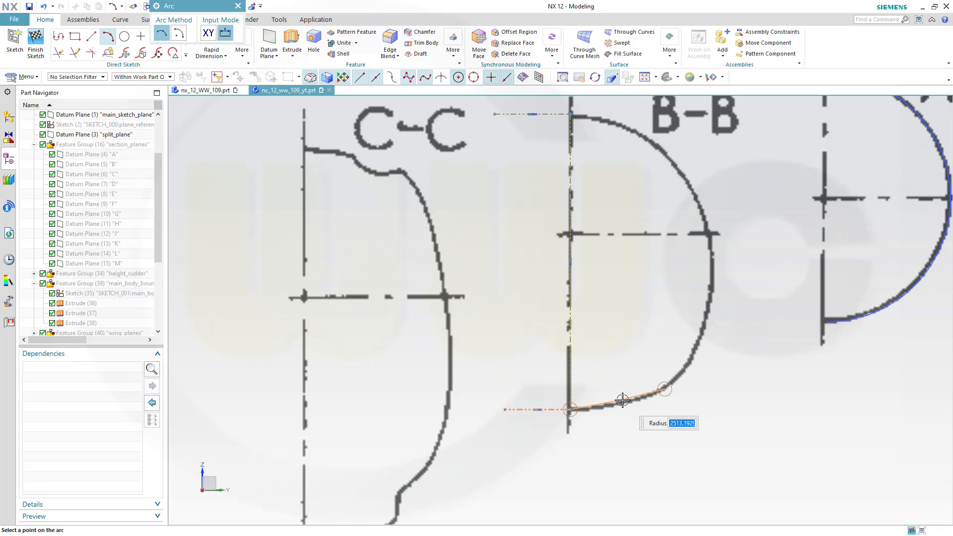
pyautogui.click(619, 404)
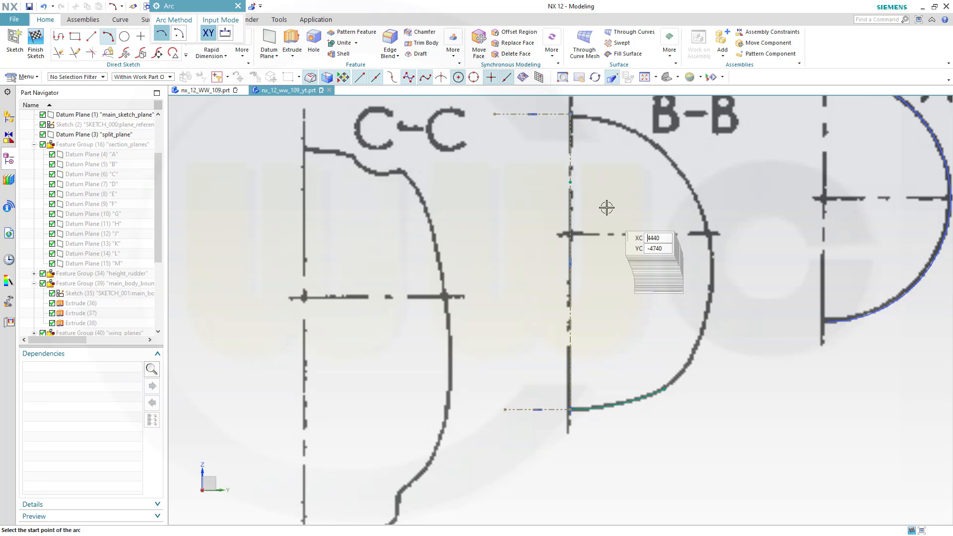
# Trace the upper curve of section B-B with a three-point arc of about 594 radius from the centreline's upper end, tangent to the horizontal reference line
pyautogui.keyDown('shift'); pyautogui.moveTo(579, 242); pyautogui.dragTo(579, 380, button='middle'); pyautogui.keyUp('shift')
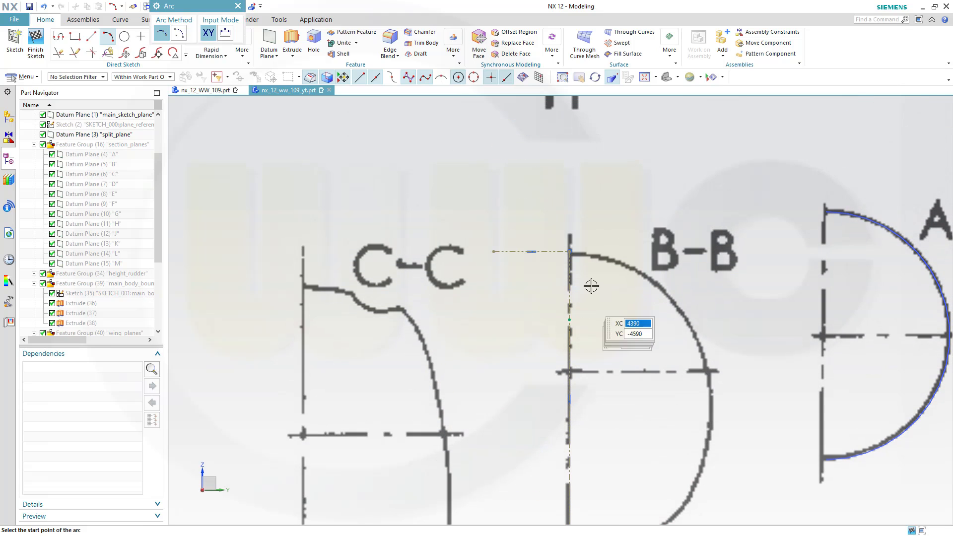
pyautogui.click(570, 252)
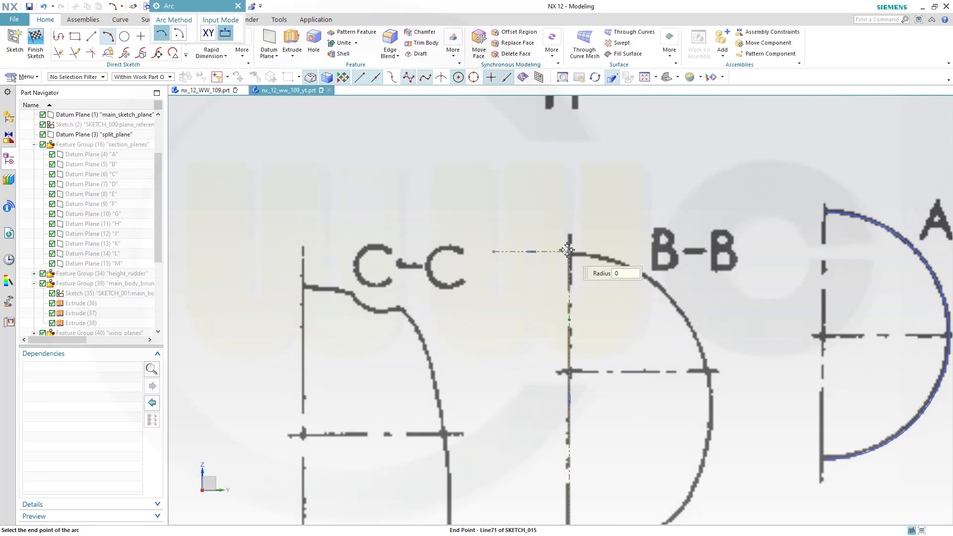
pyautogui.click(653, 281)
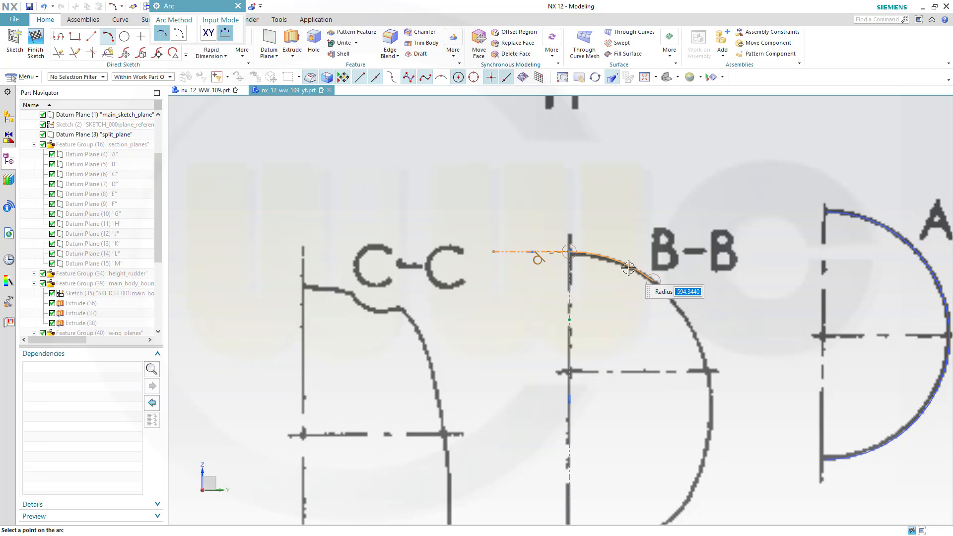
pyautogui.click(629, 268)
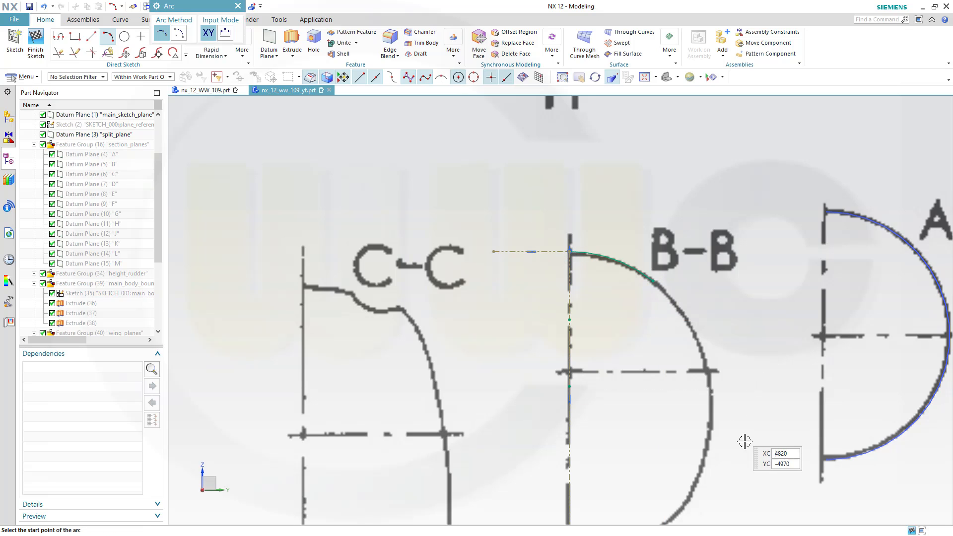
# Join the upper and lower arcs of section B-B with a three-point side arc following the blueprint outline
pyautogui.keyDown('shift'); pyautogui.moveTo(750, 446); pyautogui.dragTo(748, 270, button='middle'); pyautogui.keyUp('shift')
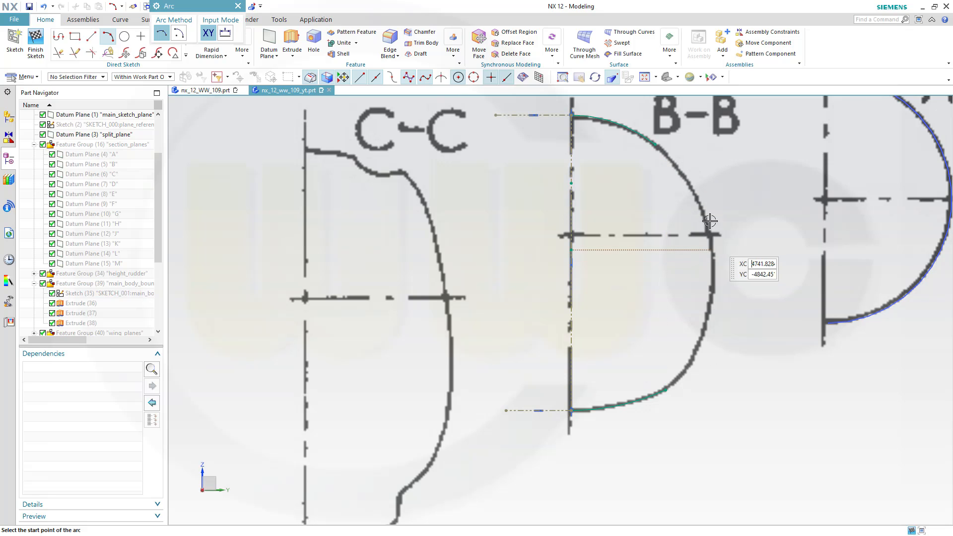
pyautogui.click(657, 145)
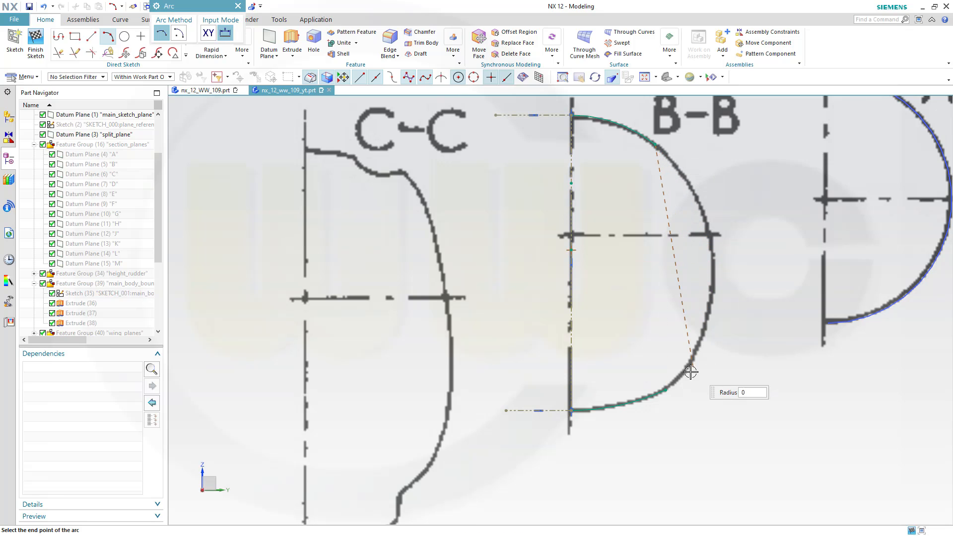
pyautogui.click(665, 390)
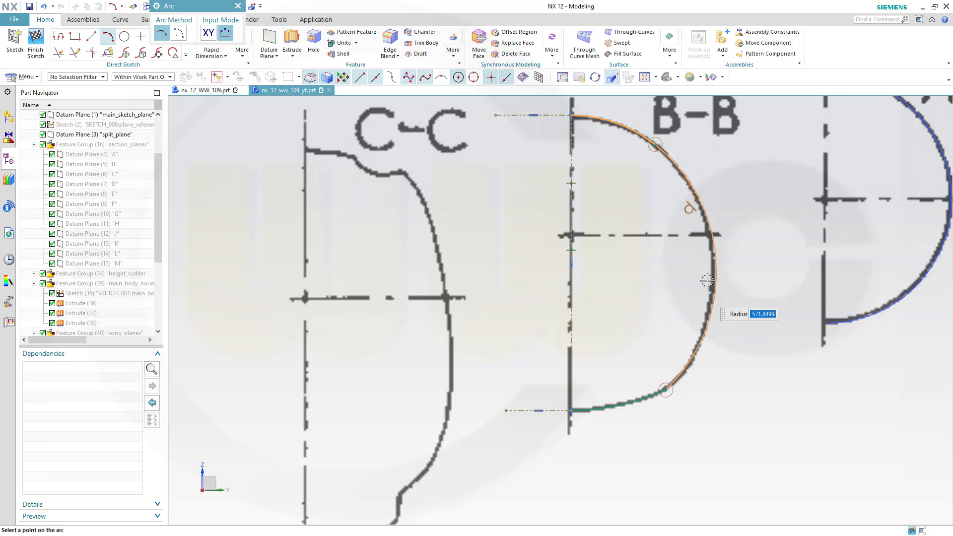
pyautogui.click(712, 273)
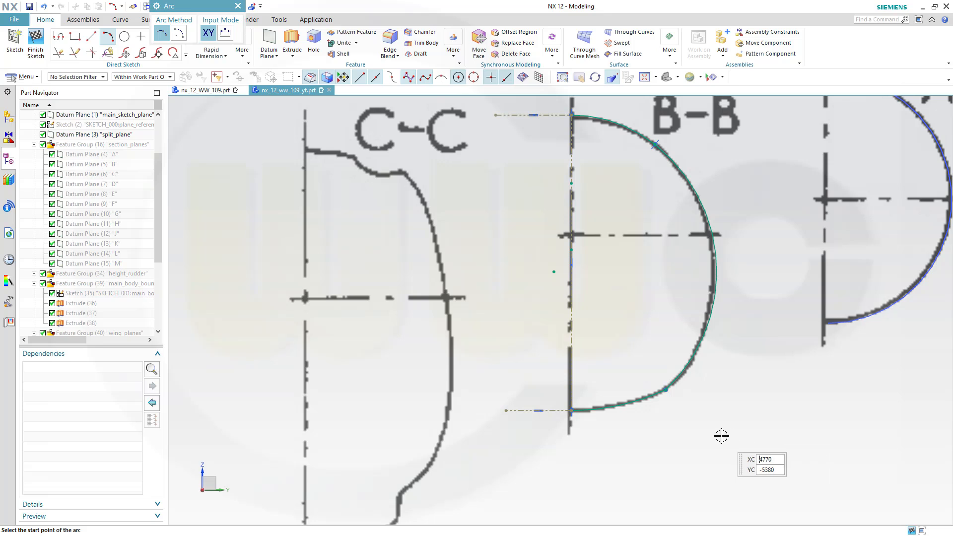
pyautogui.press('Escape')
# Try to make section B-B's lower arc tangent to the side arc, and undo the constraint
pyautogui.scroll(8, 669, 420)
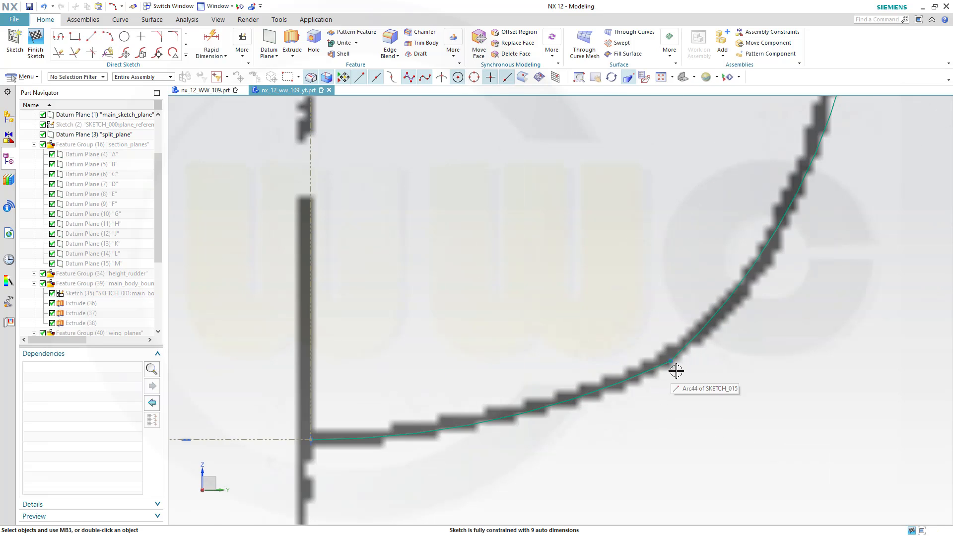
pyautogui.click(649, 361)
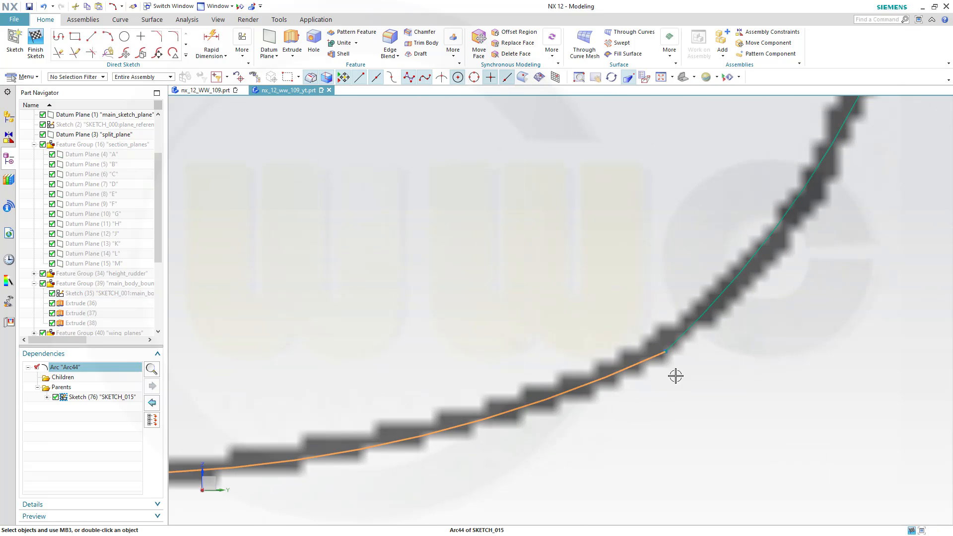
pyautogui.click(695, 327)
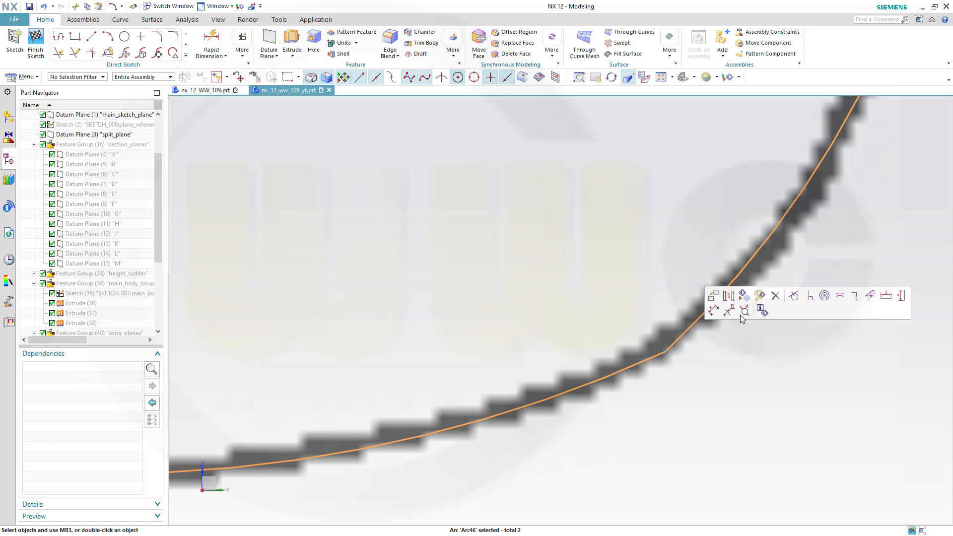
pyautogui.click(793, 296)
pyautogui.scroll(-4, 787, 364)
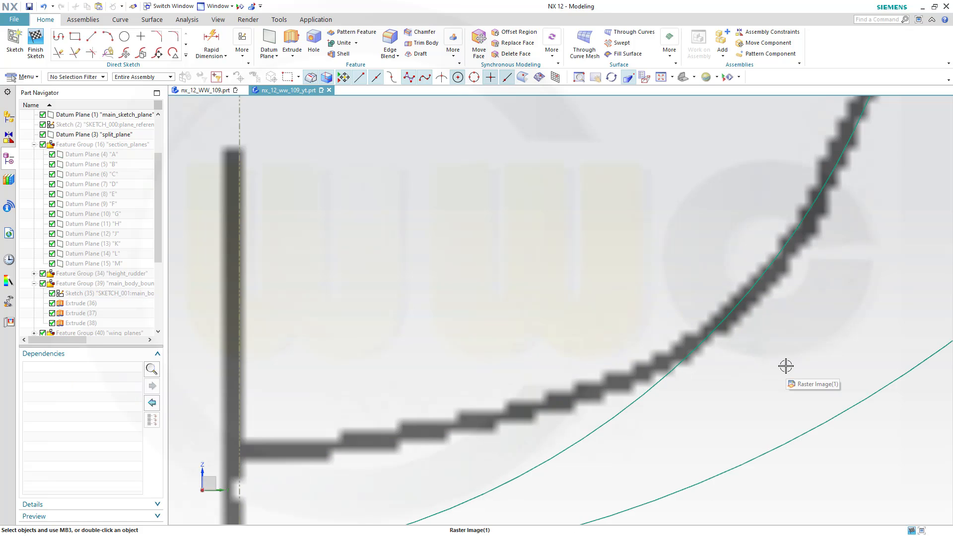
pyautogui.scroll(-5, 791, 365)
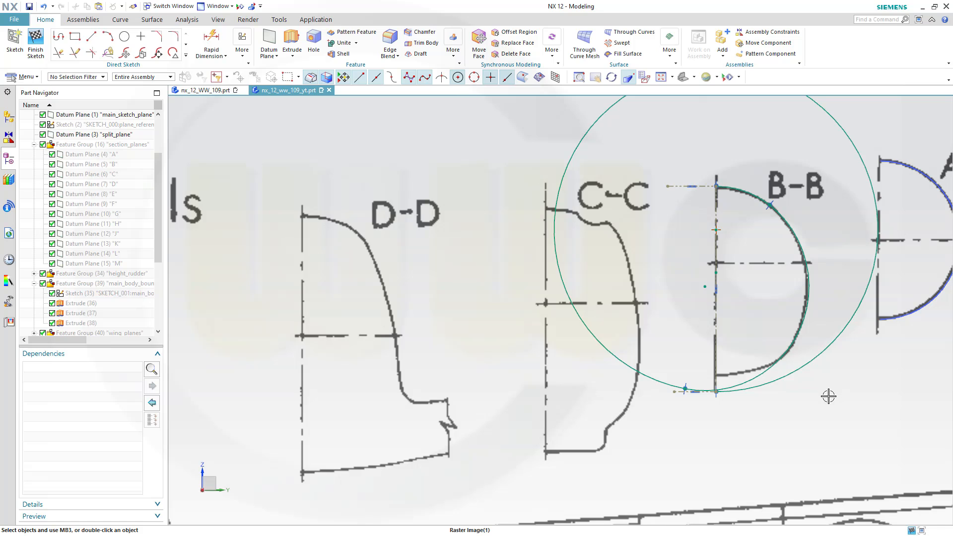
pyautogui.scroll(3, 814, 400)
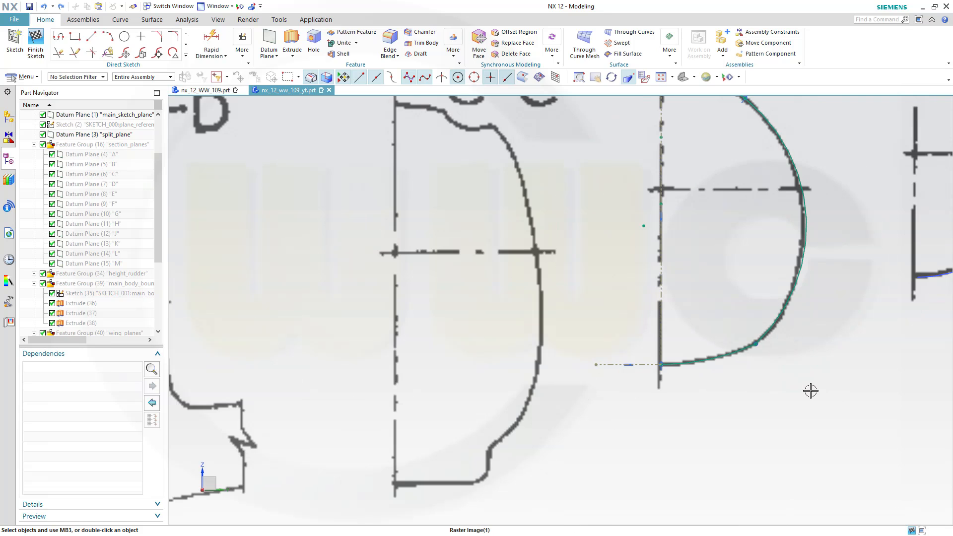
# Move the junction between section B-B's lower arc and side arc slightly upward
pyautogui.scroll(3, 773, 358)
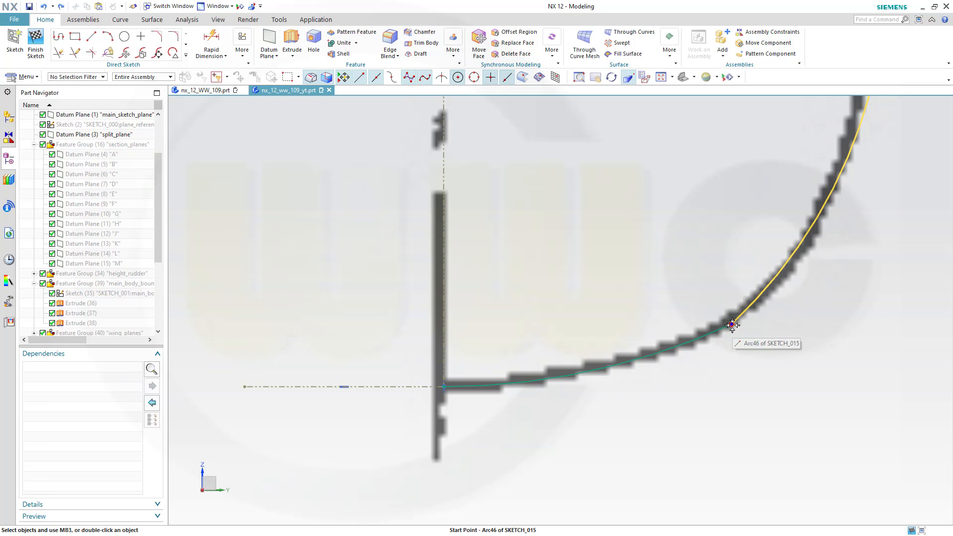
pyautogui.moveTo(730, 322); pyautogui.dragTo(731, 314)
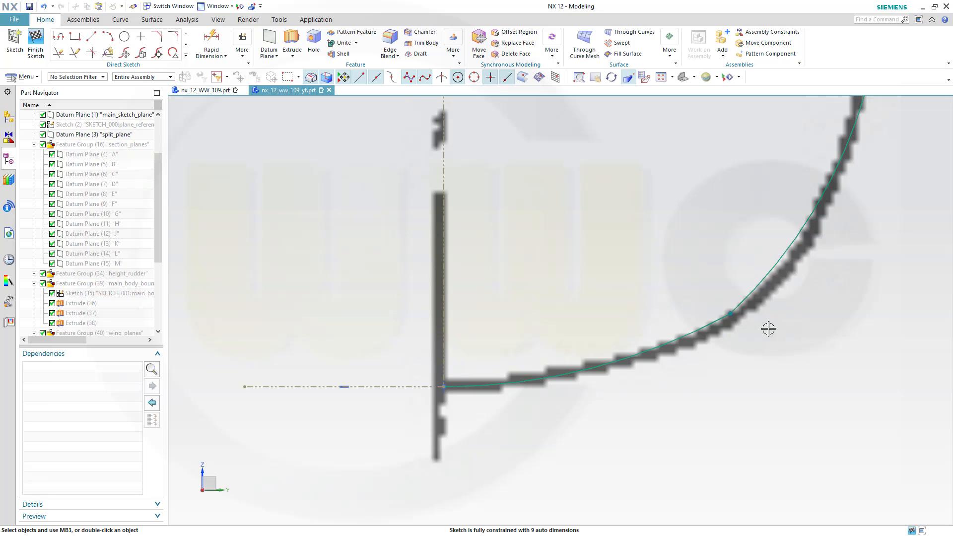
pyautogui.scroll(-5, 781, 340)
pyautogui.scroll(3, 806, 348)
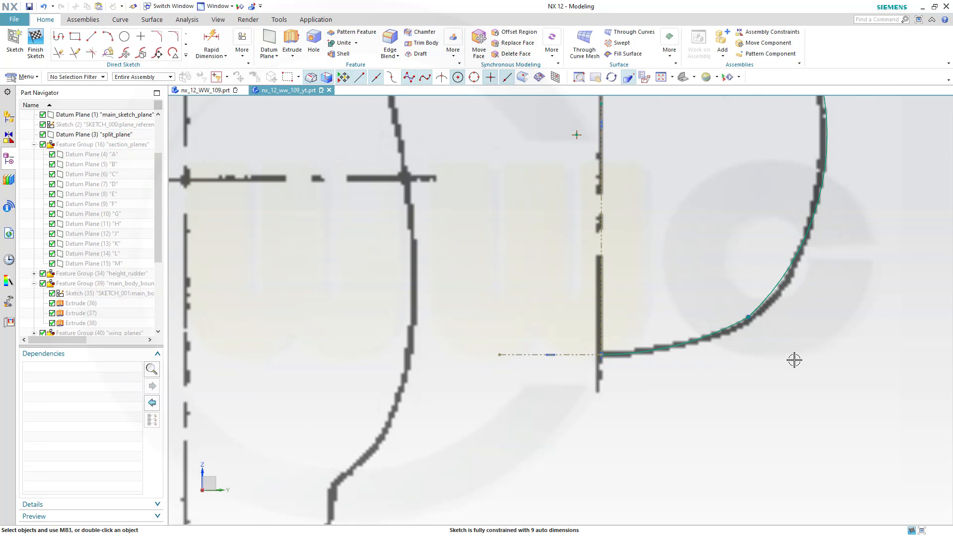
# Apply a tangent constraint between section B-B's lower arc and the adjoining side arc
pyautogui.click(714, 312)
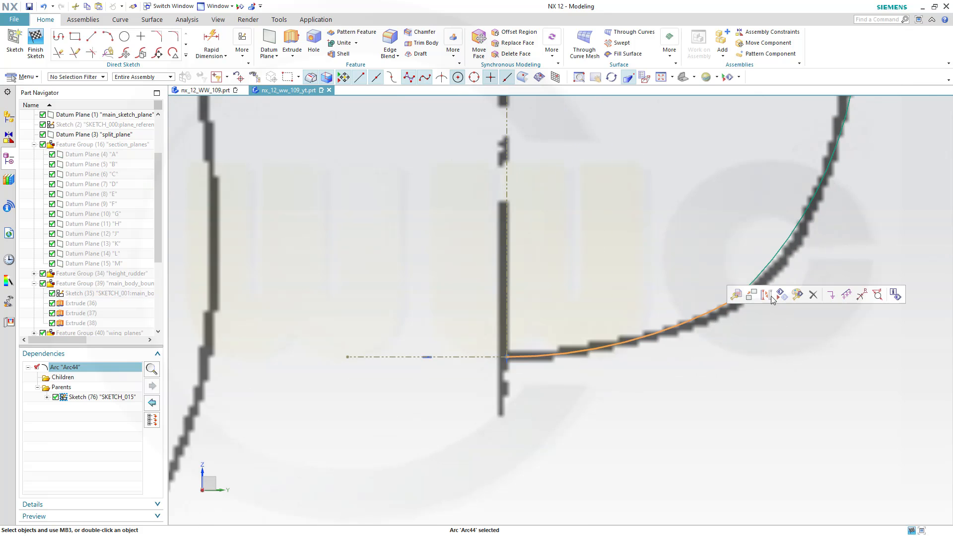
pyautogui.click(760, 274)
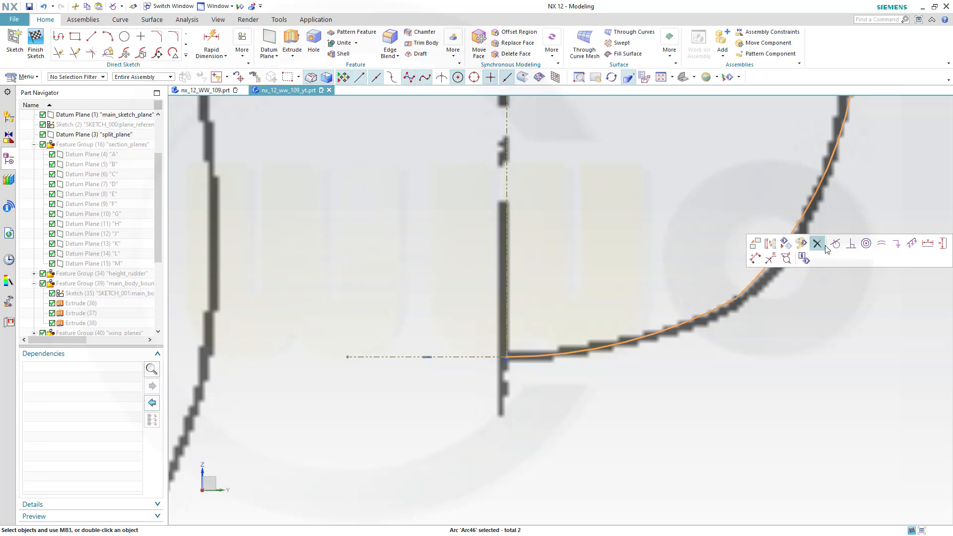
pyautogui.click(836, 243)
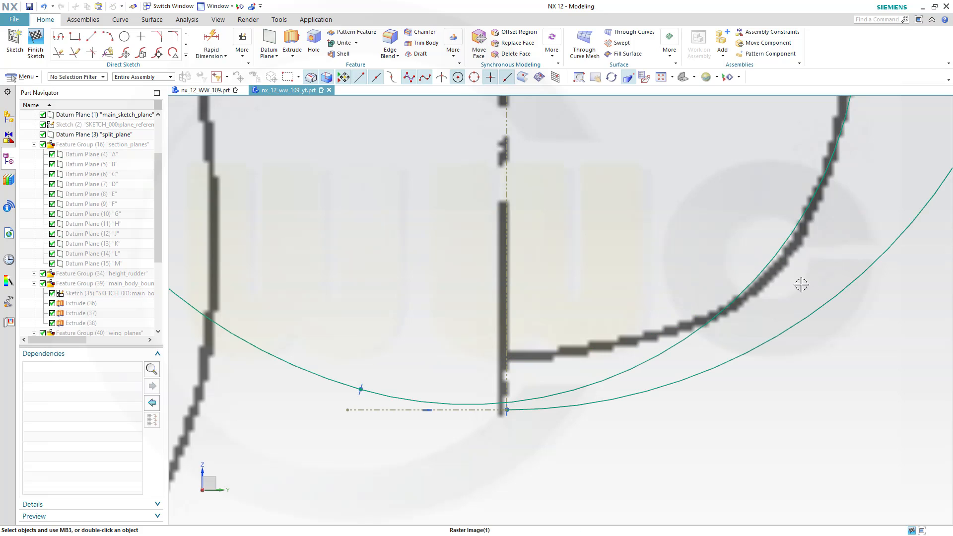
# Undo the last tangent constraint on section B-B's lower arc and delete the adjoining side arc
pyautogui.hotkey('ctrl', 'z')
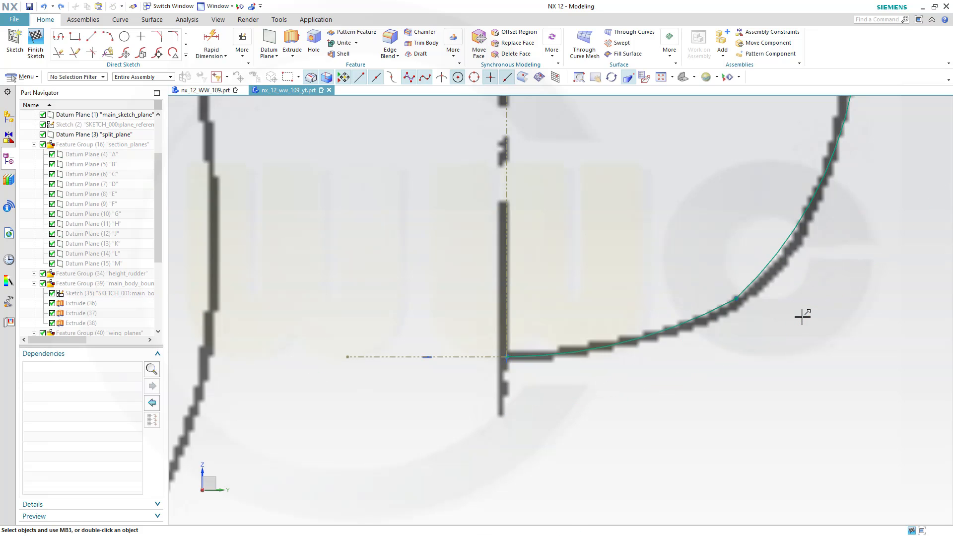
pyautogui.scroll(1, 803, 316)
pyautogui.scroll(-2, 760, 326)
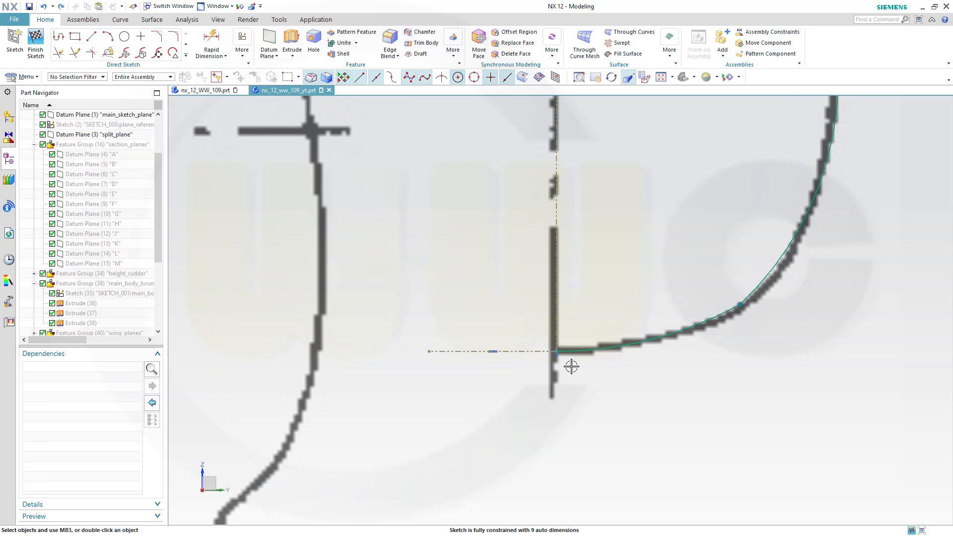
pyautogui.moveTo(645, 263)
pyautogui.keyDown('shift'); pyautogui.mouseDown(button='middle')
pyautogui.moveTo(655, 313)
pyautogui.moveTo(534, 385)
pyautogui.mouseUp(button='middle'); pyautogui.keyUp('shift')
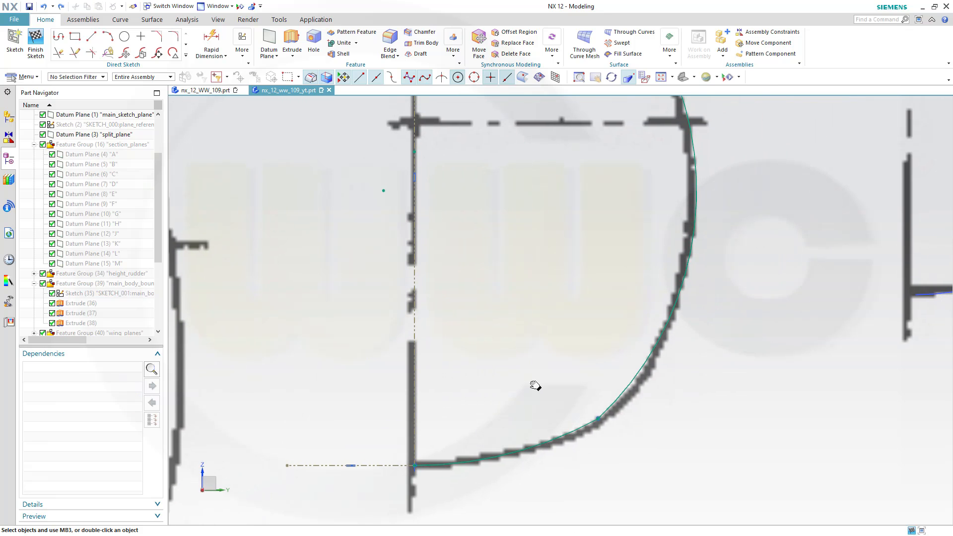
pyautogui.scroll(-2, 573, 293)
pyautogui.moveTo(576, 287)
pyautogui.keyDown('shift'); pyautogui.mouseDown(button='middle')
pyautogui.moveTo(610, 334)
pyautogui.moveTo(676, 376)
pyautogui.mouseUp(button='middle'); pyautogui.keyUp('shift')
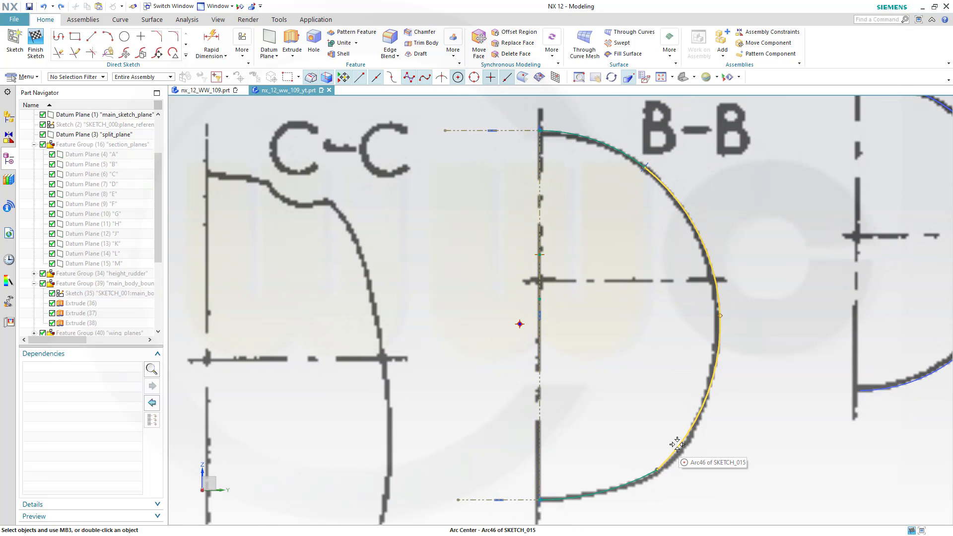
pyautogui.click(687, 432)
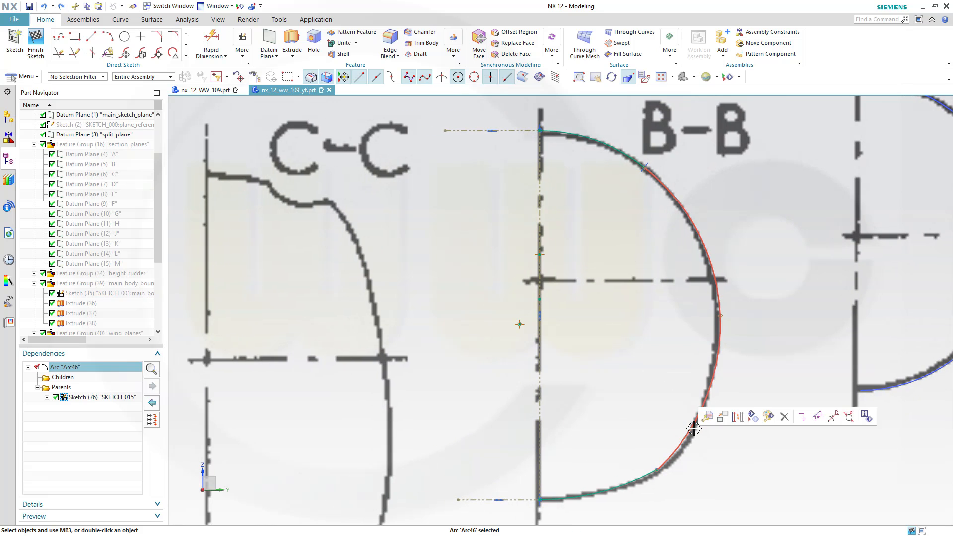
pyautogui.press('Delete')
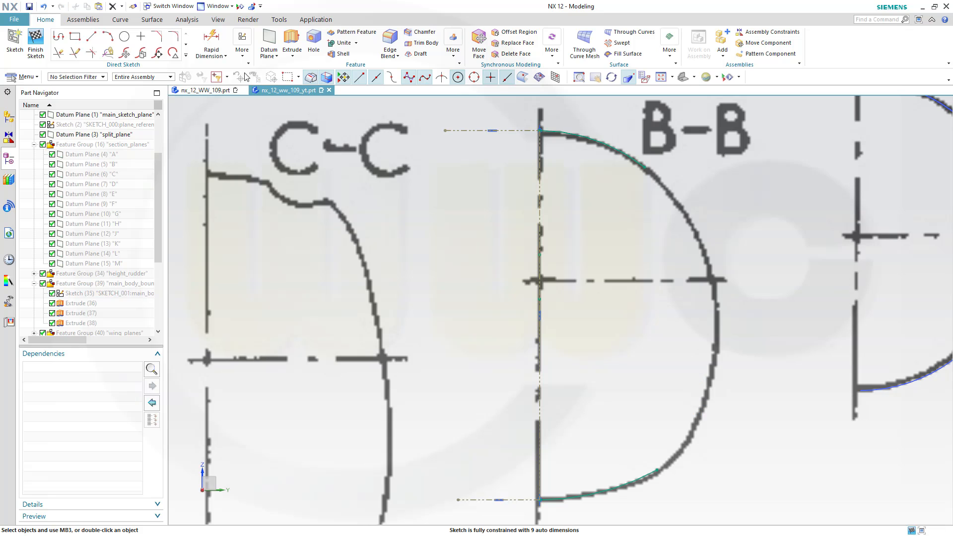
# Draw a new three-point side arc from section B-B's upper arc end, stopping short of the lower arc on the blueprint outline
pyautogui.click(107, 37)
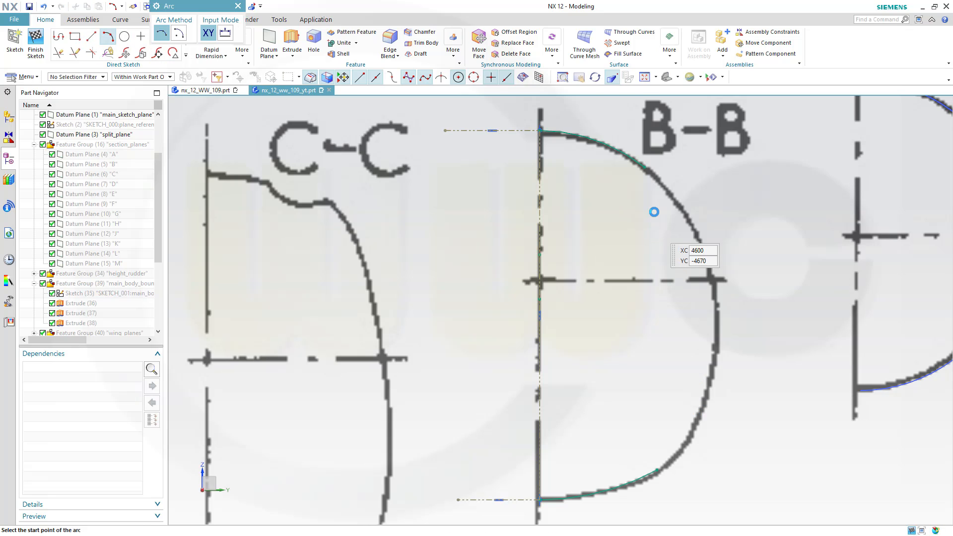
pyautogui.click(647, 167)
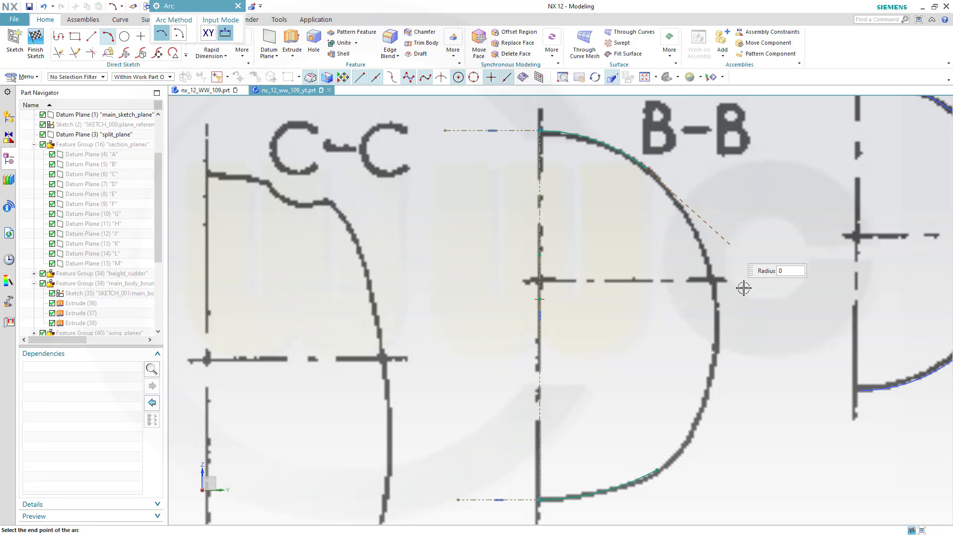
pyautogui.click(687, 441)
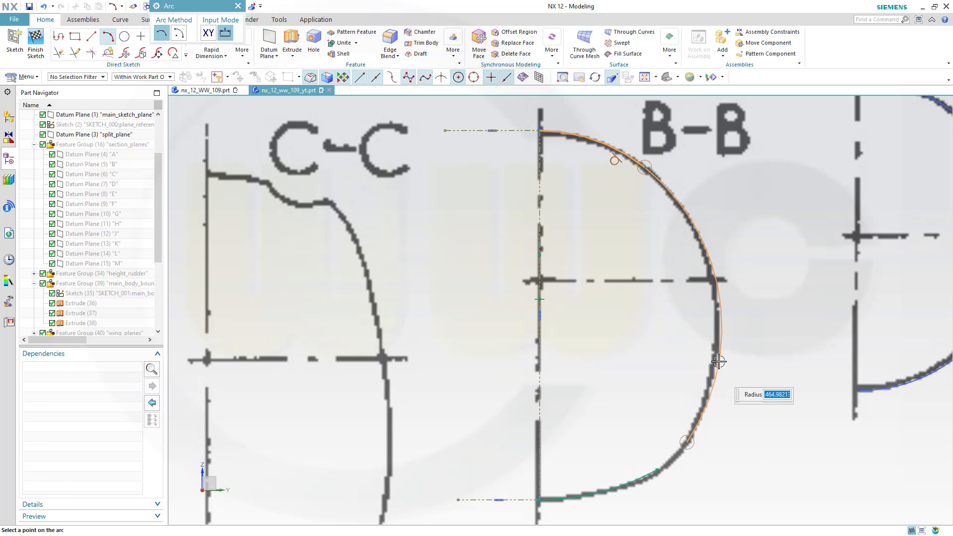
pyautogui.click(714, 334)
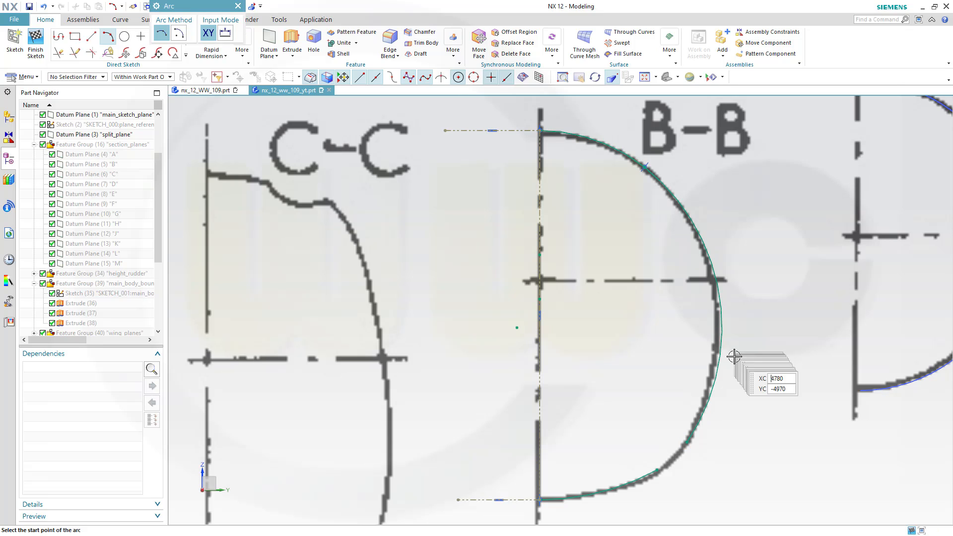
pyautogui.press('Escape')
# Bridge the gap between section B-B's side arc and lower arc with a short three-point corner arc following the outline
pyautogui.scroll(4, 697, 459)
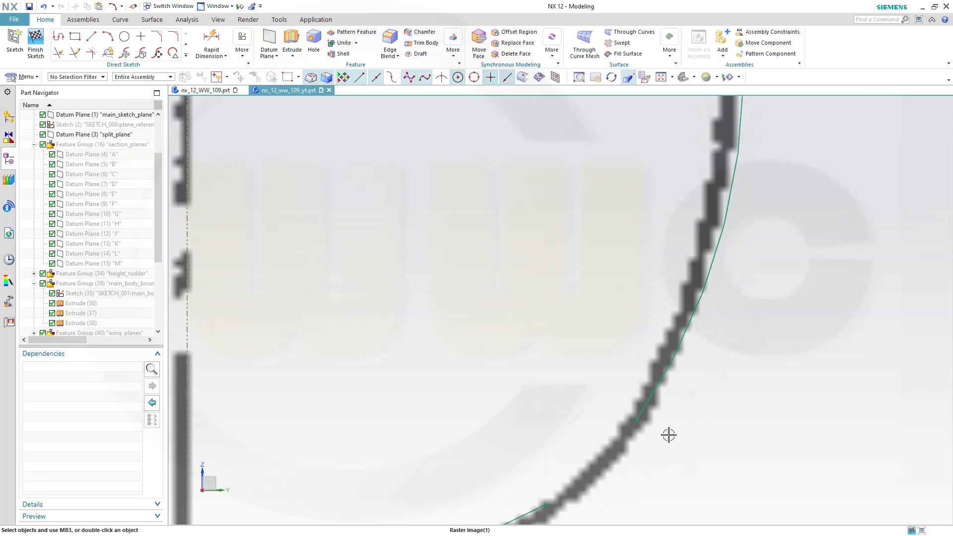
pyautogui.scroll(2, 626, 447)
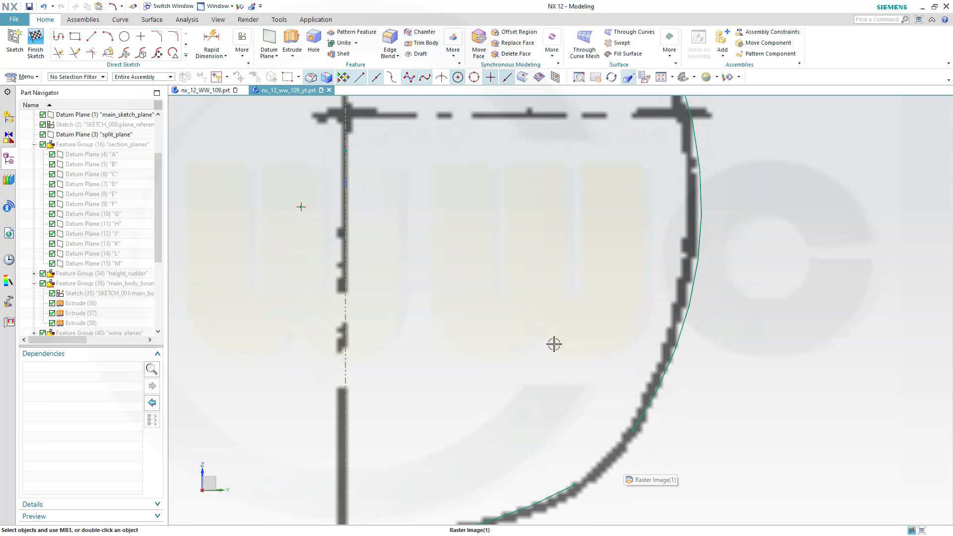
pyautogui.click(107, 37)
pyautogui.click(632, 432)
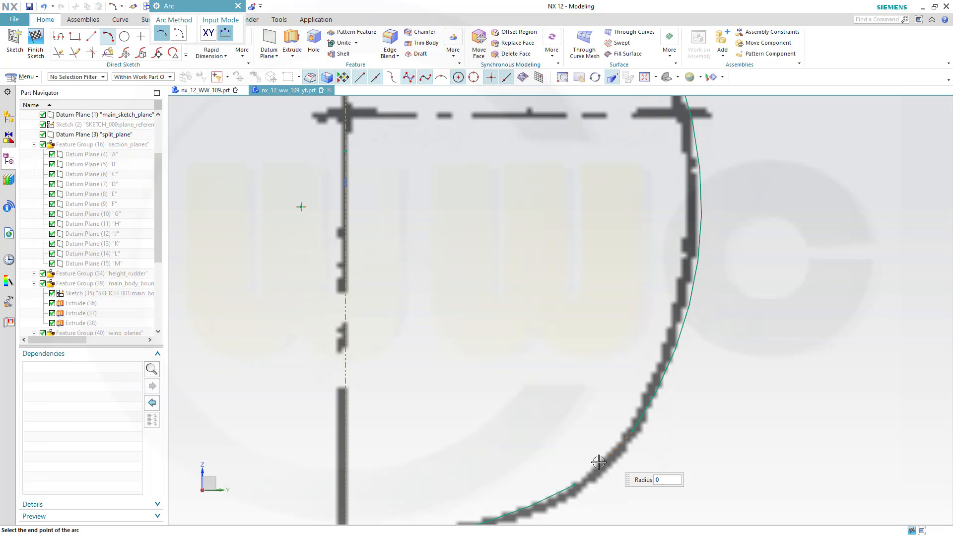
pyautogui.click(575, 485)
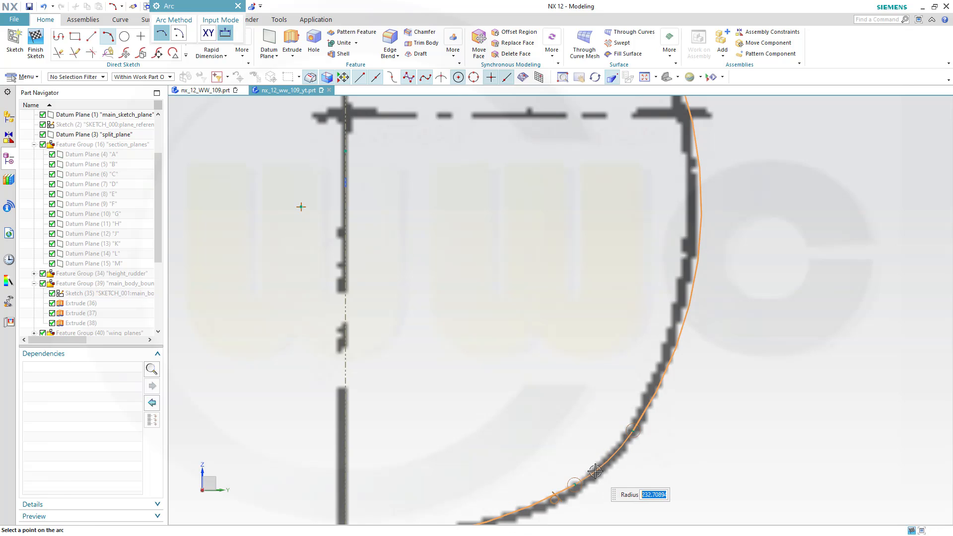
pyautogui.click(595, 470)
pyautogui.scroll(2, 685, 445)
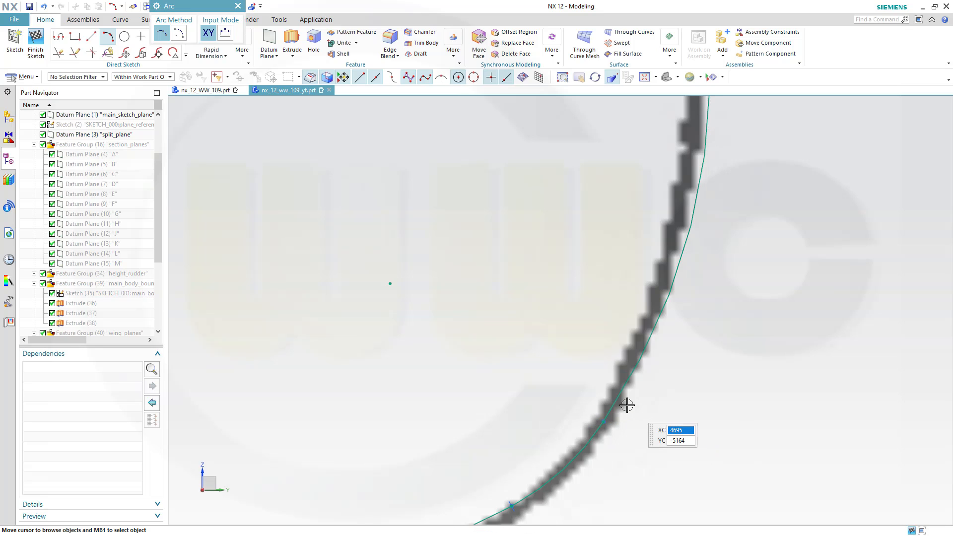
pyautogui.press('Escape')
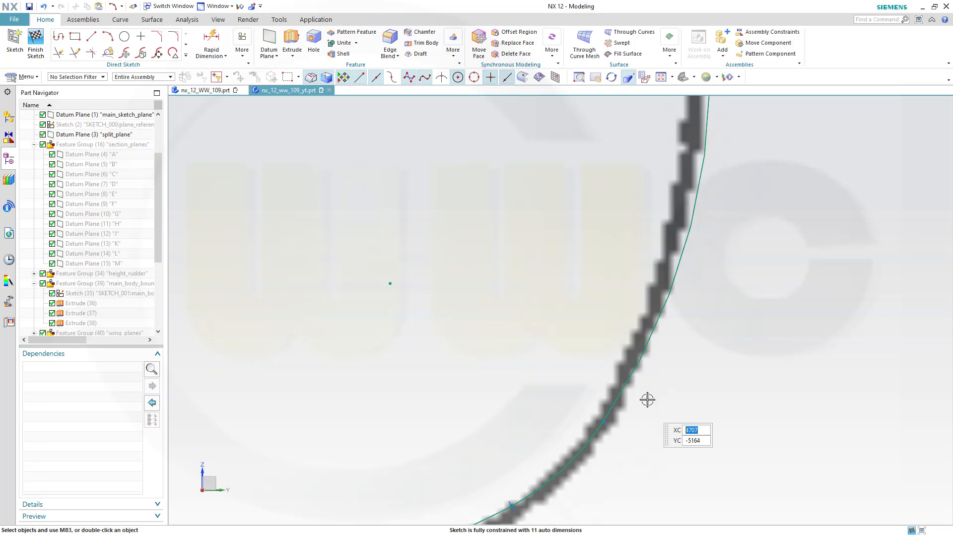
# Apply a tangent constraint between section B-B's side arc and the short lower corner arc
pyautogui.click(625, 394)
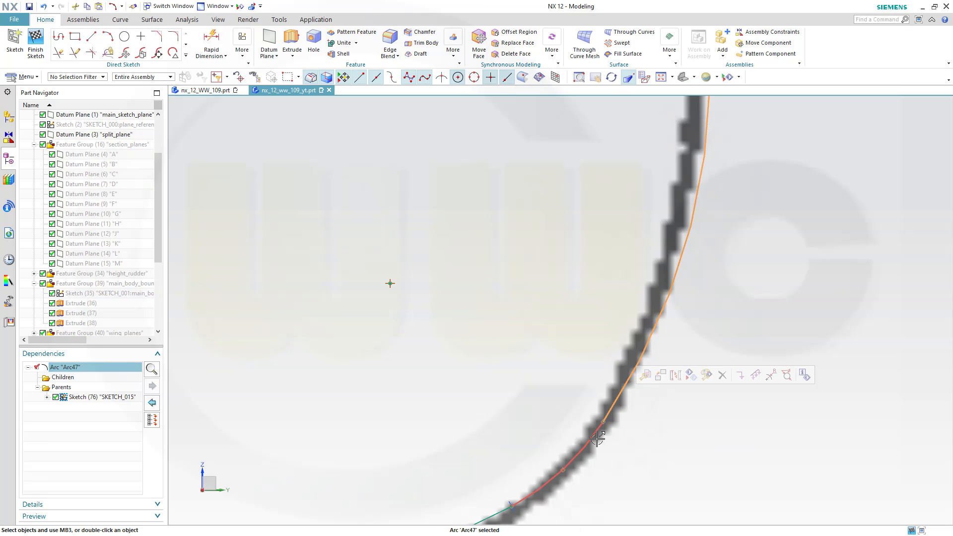
pyautogui.click(597, 438)
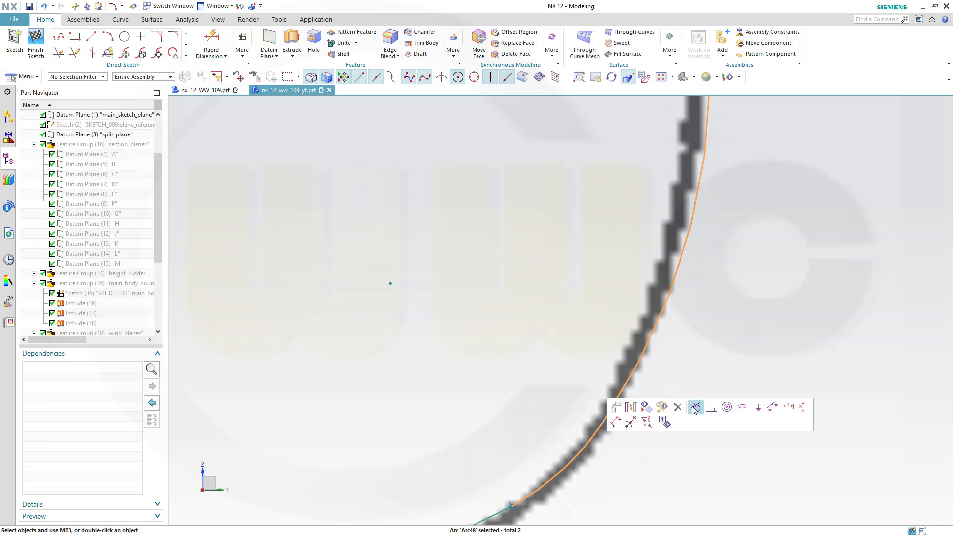
pyautogui.click(695, 407)
pyautogui.scroll(-5, 691, 419)
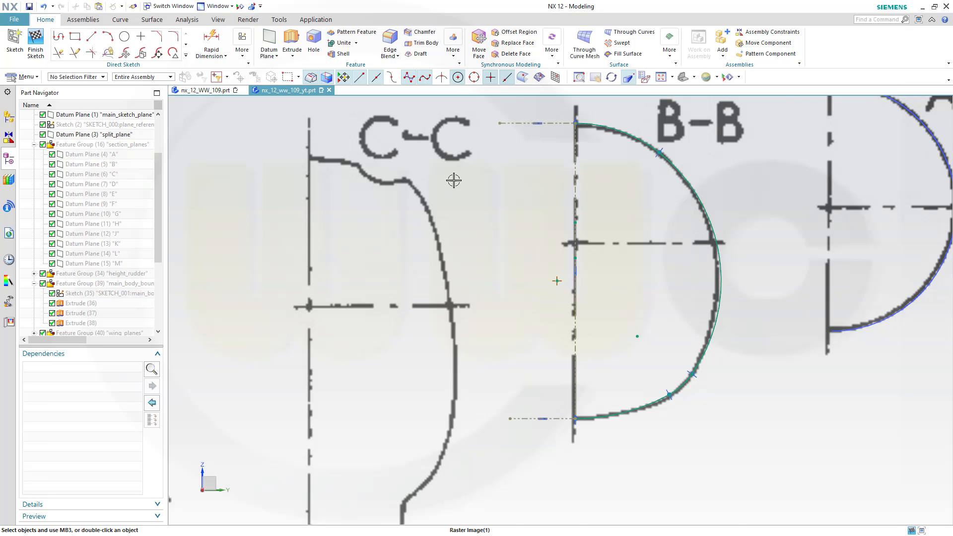
# Copy all curves of the section B-B profile and finish the sketch
pyautogui.scroll(-2, 468, 160)
pyautogui.moveTo(464, 109)
pyautogui.mouseDown()
pyautogui.moveTo(491, 187)
pyautogui.moveTo(655, 418)
pyautogui.moveTo(702, 418)
pyautogui.mouseUp()
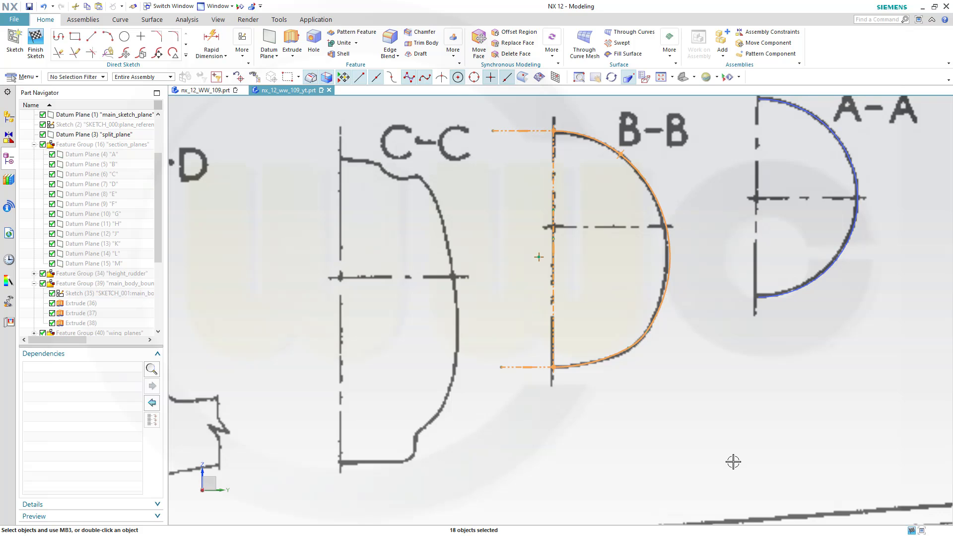
pyautogui.press('Escape')
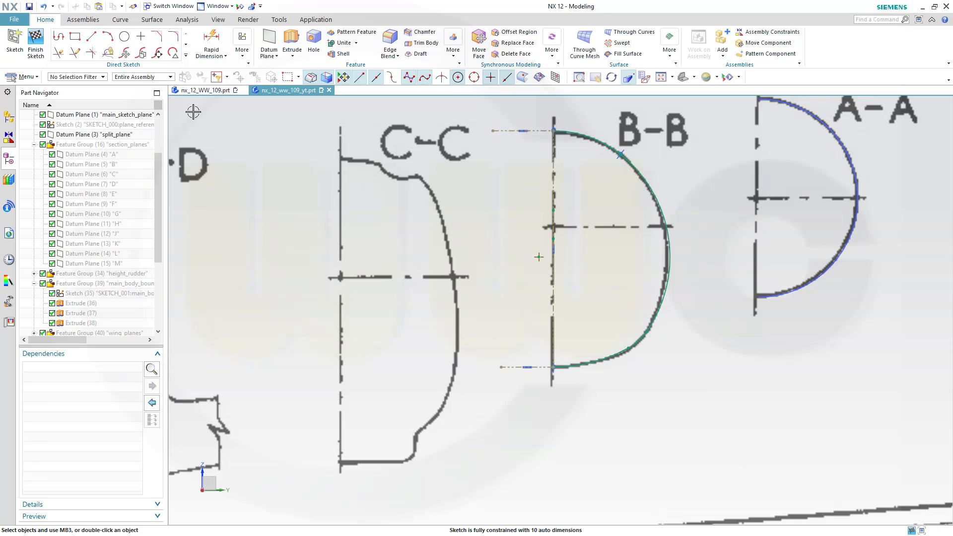
pyautogui.hotkey('ctrl', 'q')
# Create a new sketch on section datum plane "B", reversing the plane direction
pyautogui.scroll(-5, 323, 201)
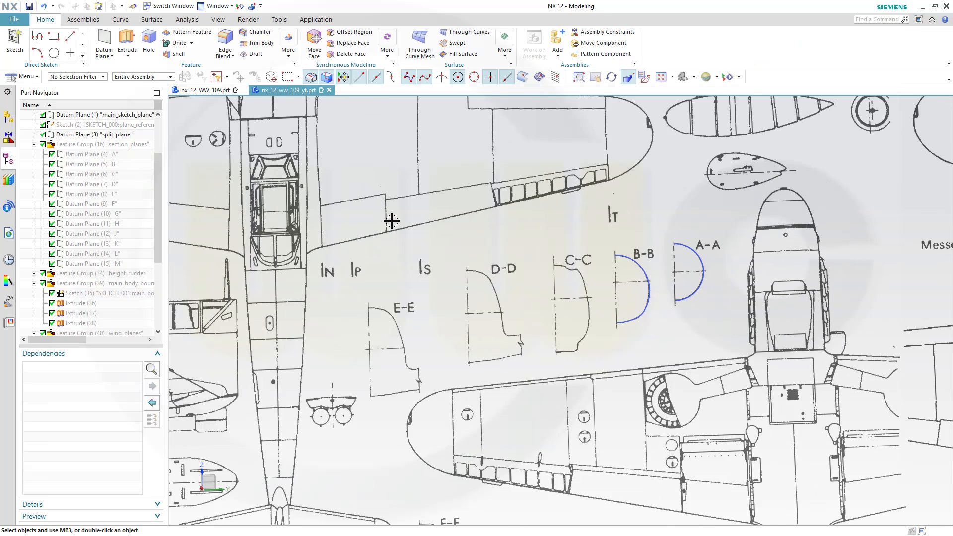
pyautogui.scroll(2, 392, 221)
pyautogui.scroll(-6, 393, 221)
pyautogui.moveTo(373, 214); pyautogui.dragTo(521, 344, button='middle')
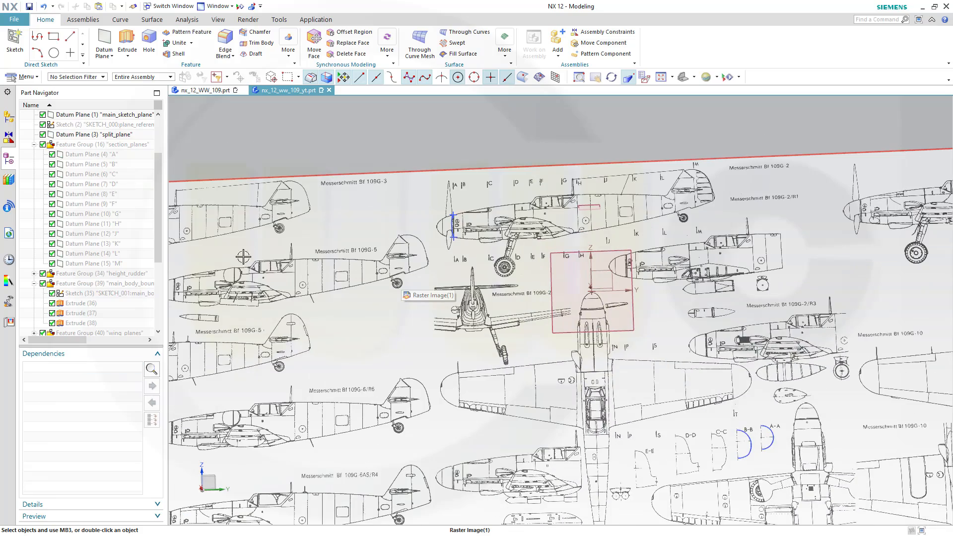
pyautogui.click(13, 38)
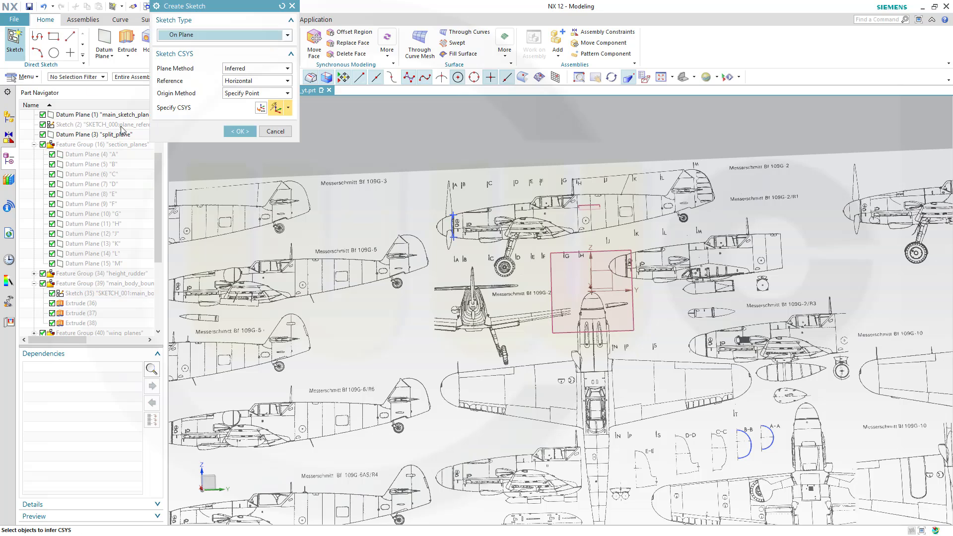
pyautogui.click(101, 165)
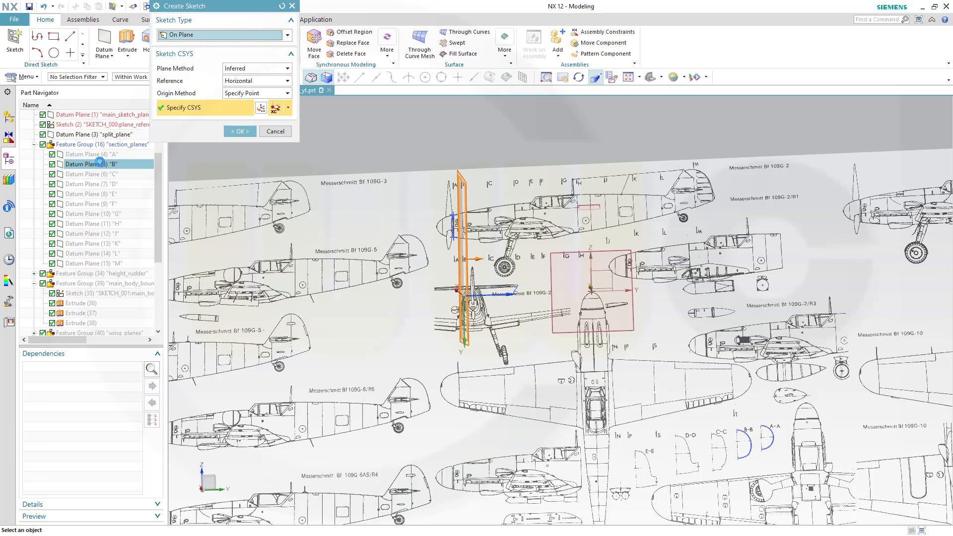
pyautogui.doubleClick(485, 261)
pyautogui.moveTo(412, 350); pyautogui.dragTo(447, 355, button='middle')
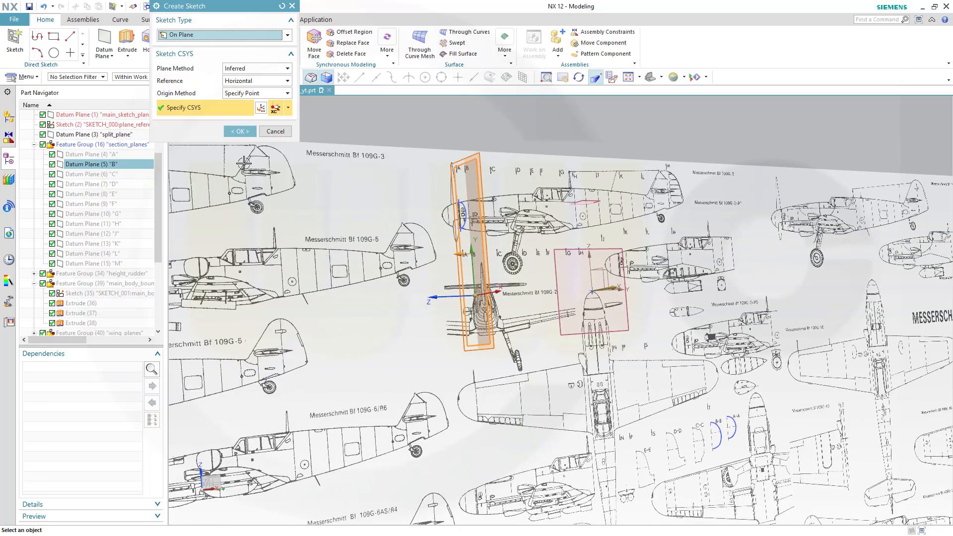
pyautogui.click(239, 132)
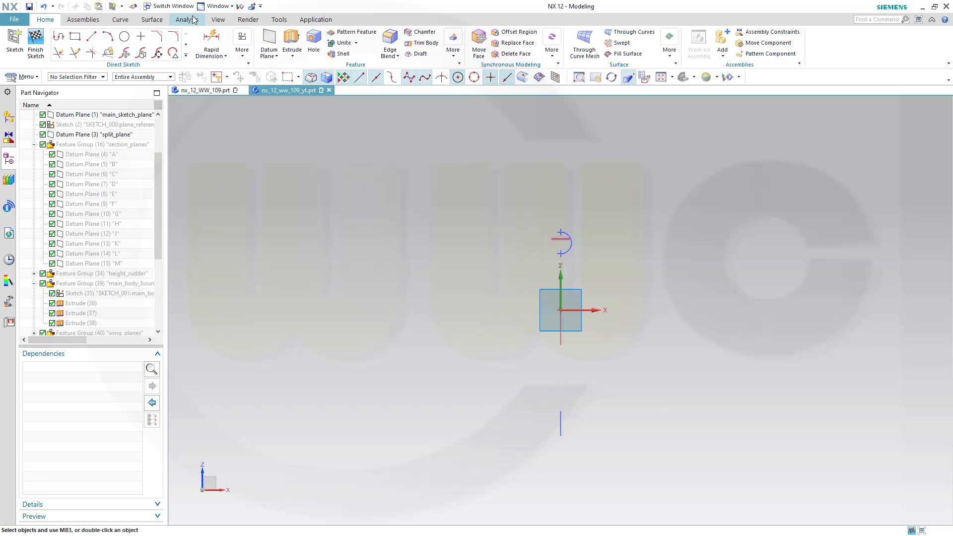
# Hide all raster images using Show and Hide
pyautogui.click(240, 7)
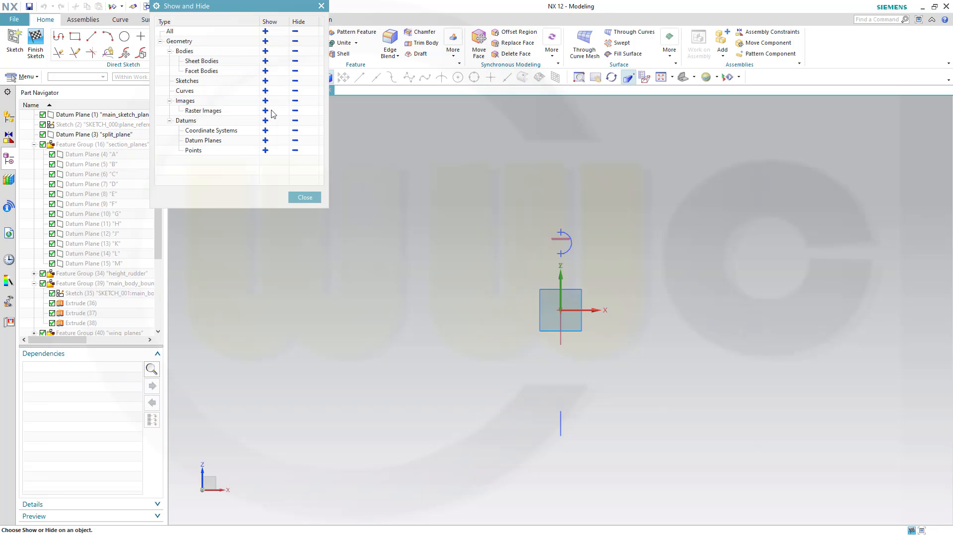
pyautogui.click(295, 110)
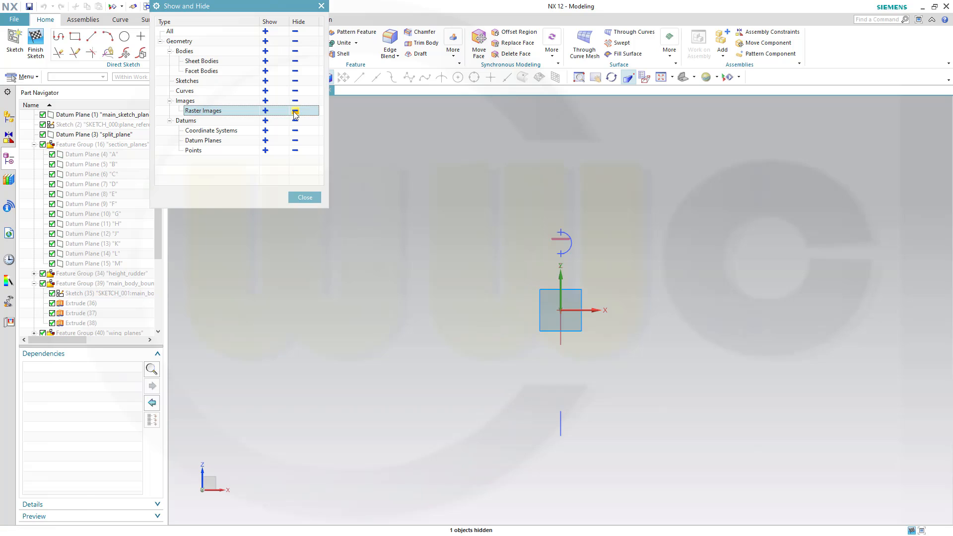
pyautogui.click(305, 198)
# Paste the copied B-B profile into the sketch beside the section A curve, at about XC 630, YC 1969
pyautogui.hotkey('ctrl', 'v')
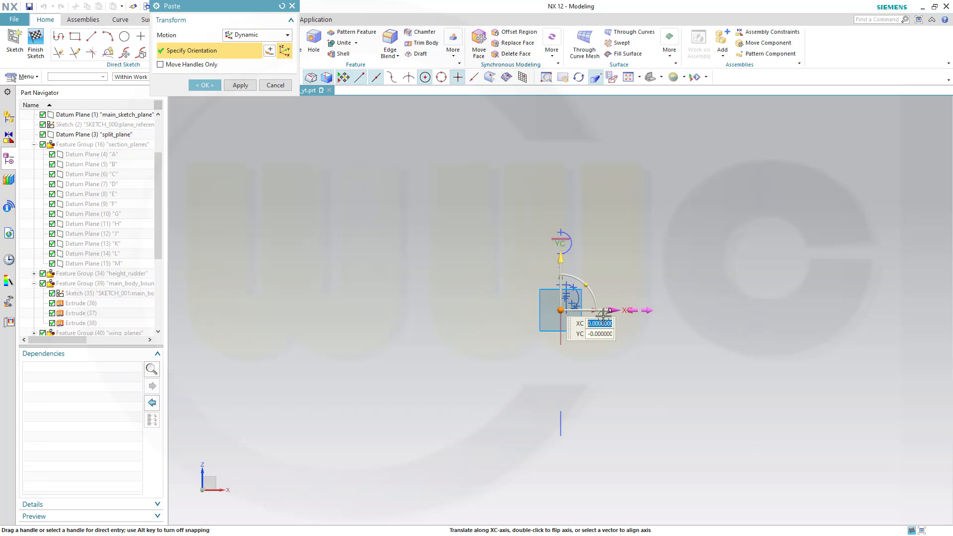
pyautogui.scroll(3, 572, 325)
pyautogui.scroll(1, 495, 239)
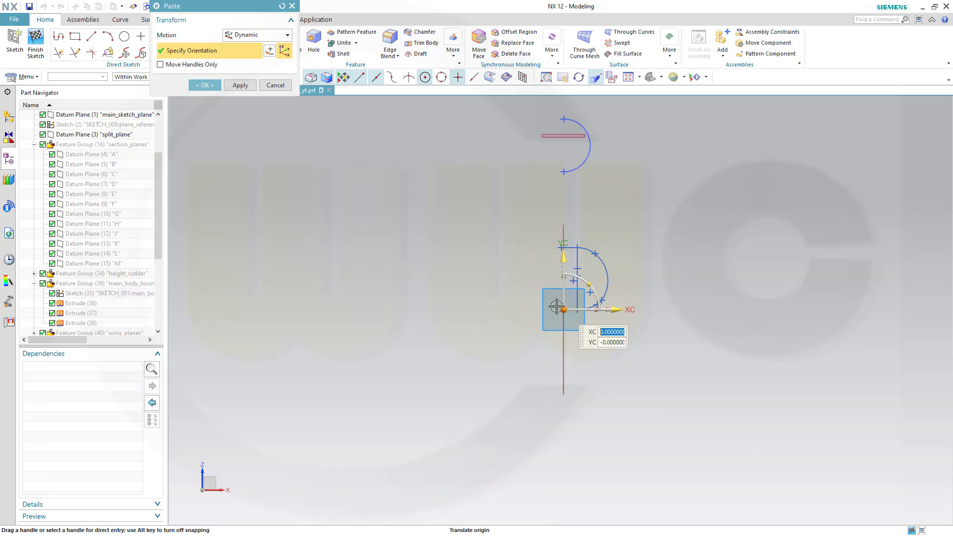
pyautogui.moveTo(562, 309)
pyautogui.mouseDown()
pyautogui.moveTo(609, 197)
pyautogui.moveTo(609, 167)
pyautogui.mouseUp()
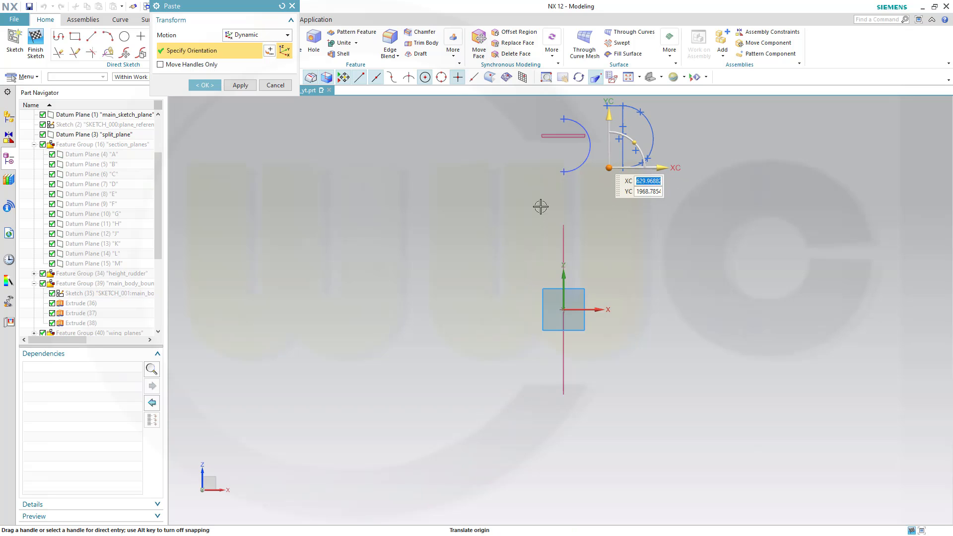
pyautogui.click(205, 85)
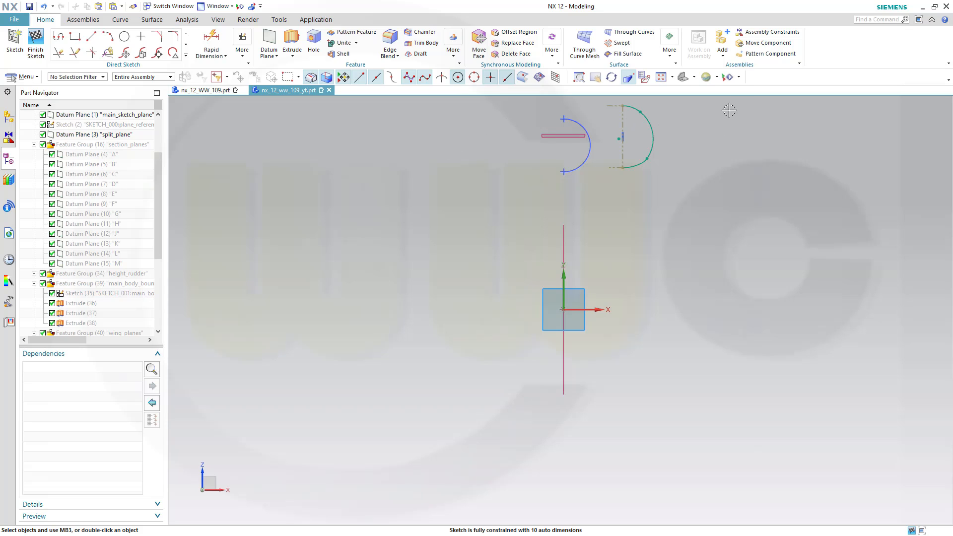
# Show the hidden main body boundary sketch SKETCH_001 again alongside the pasted B-B profile
pyautogui.click(739, 79)
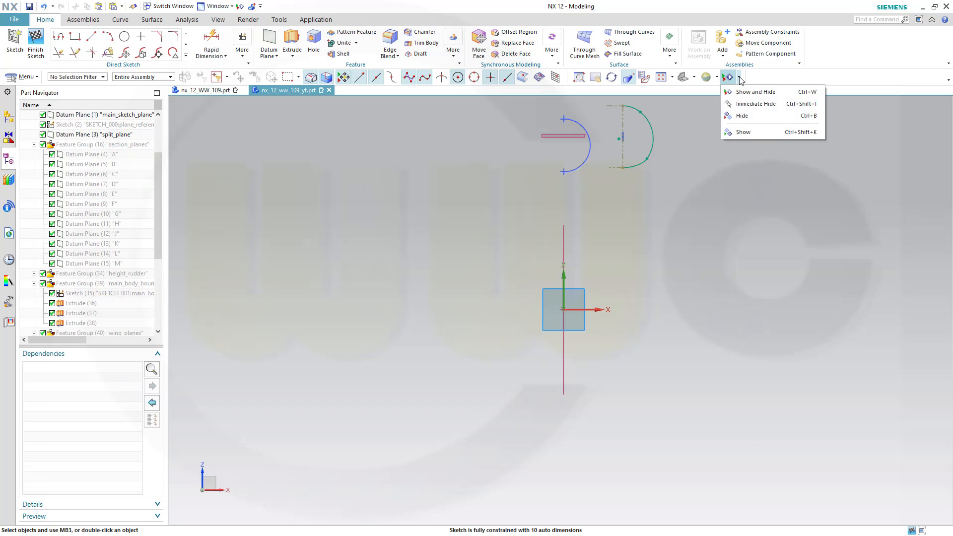
pyautogui.click(740, 132)
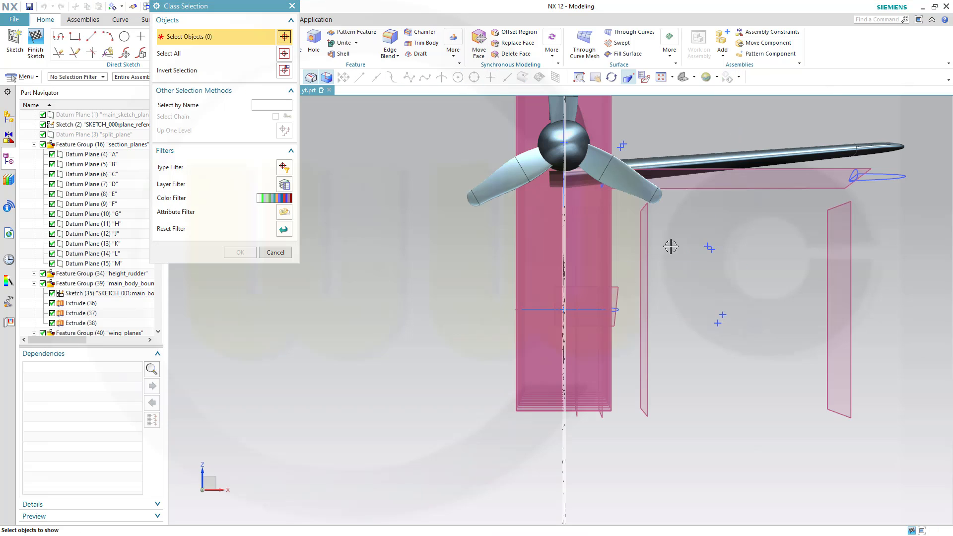
pyautogui.moveTo(670, 246); pyautogui.dragTo(625, 274, button='middle')
pyautogui.scroll(2, 417, 240)
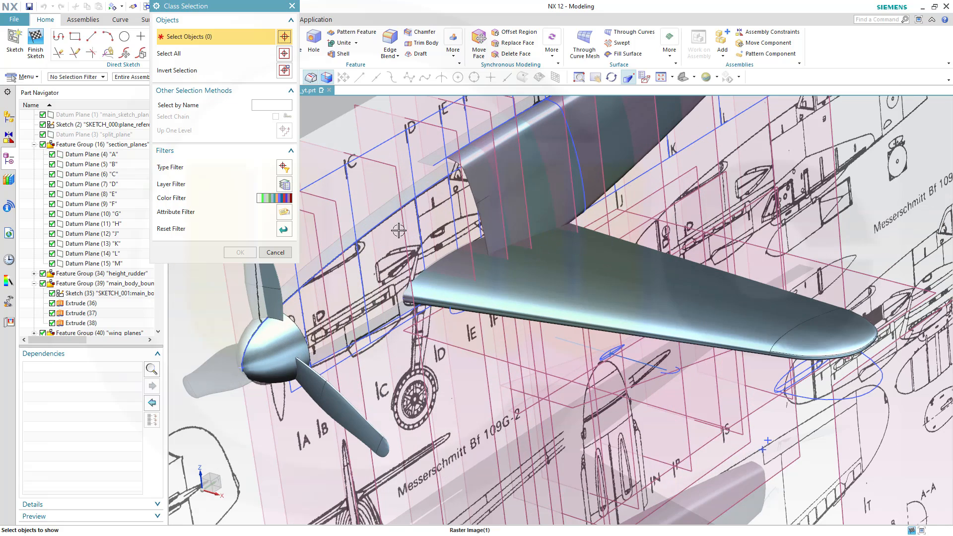
pyautogui.click(392, 215)
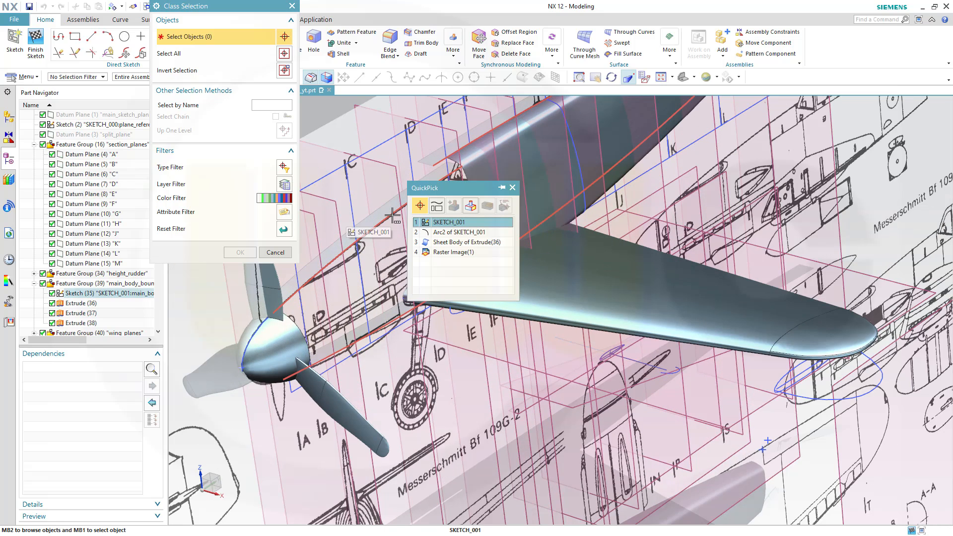
pyautogui.click(438, 223)
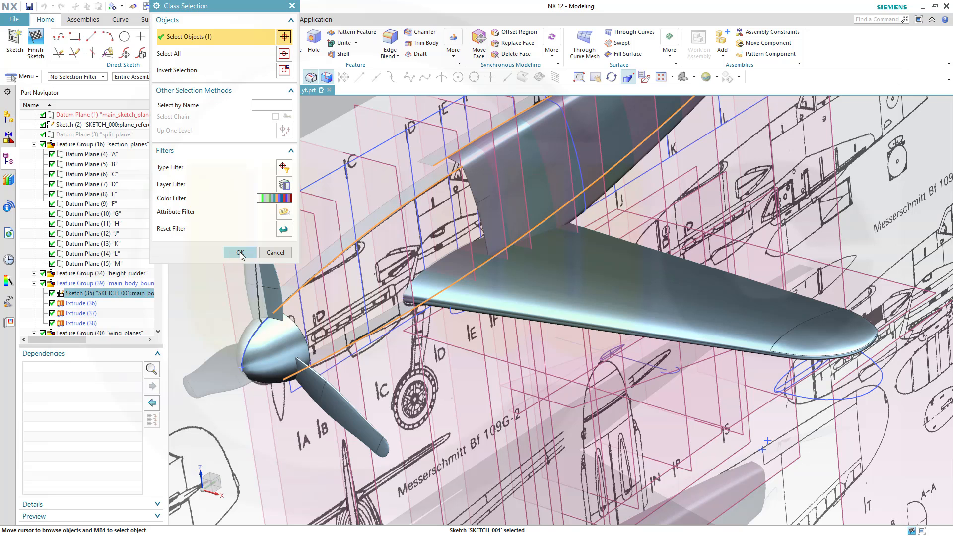
pyautogui.click(239, 253)
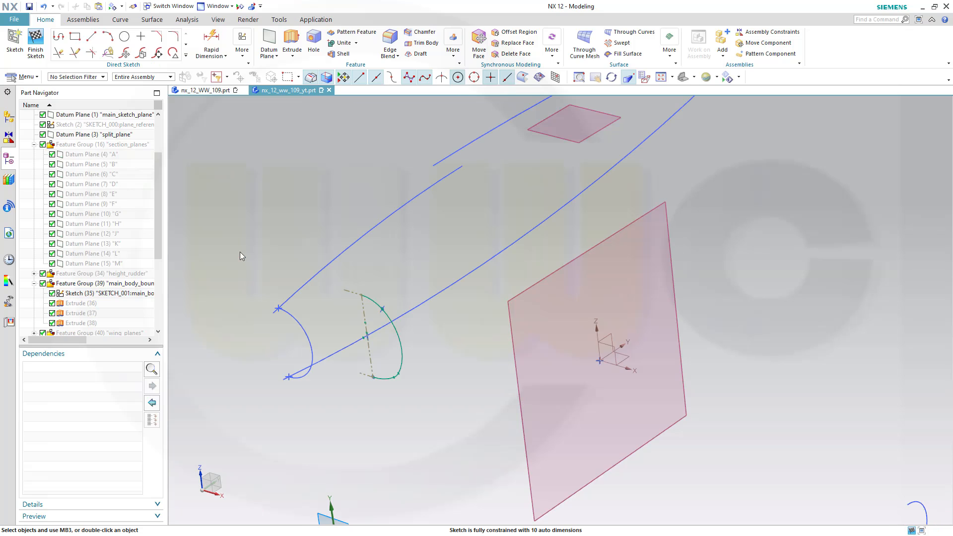
# Create associative intersection points where the front upper and the lower main body boundary curves cross the plane B sketch
pyautogui.scroll(1, 578, 206)
pyautogui.scroll(-3, 580, 218)
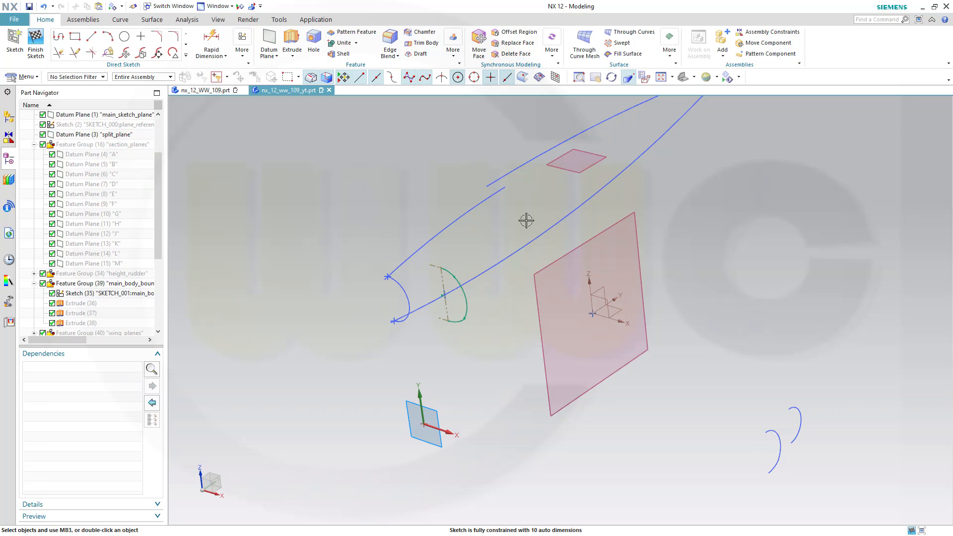
pyautogui.keyDown('shift'); pyautogui.moveTo(542, 233); pyautogui.dragTo(551, 310, button='middle'); pyautogui.keyUp('shift')
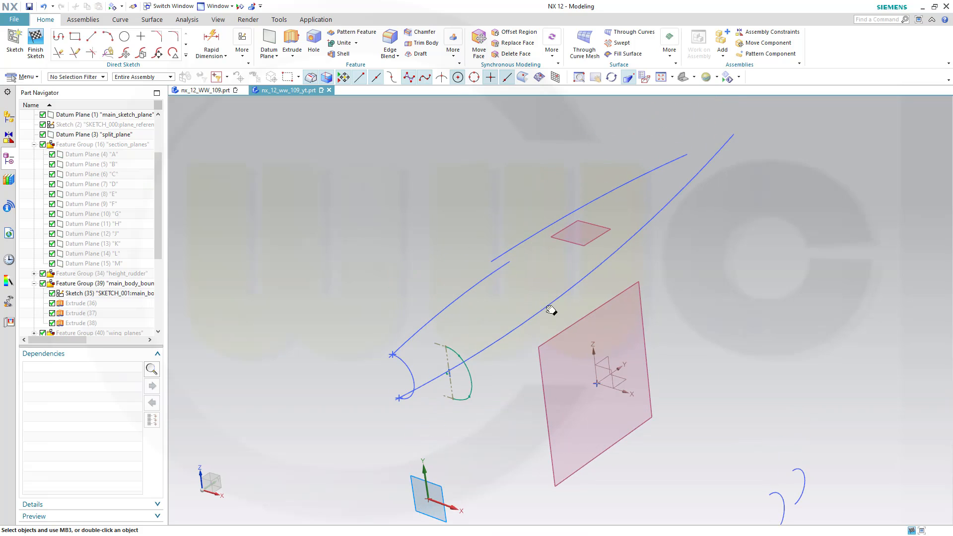
pyautogui.click(186, 57)
pyautogui.click(89, 134)
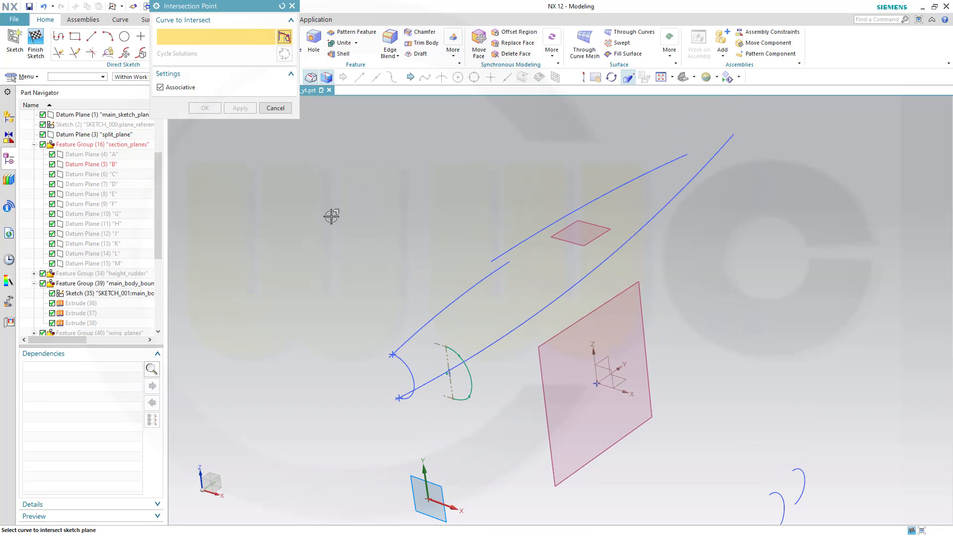
pyautogui.click(460, 292)
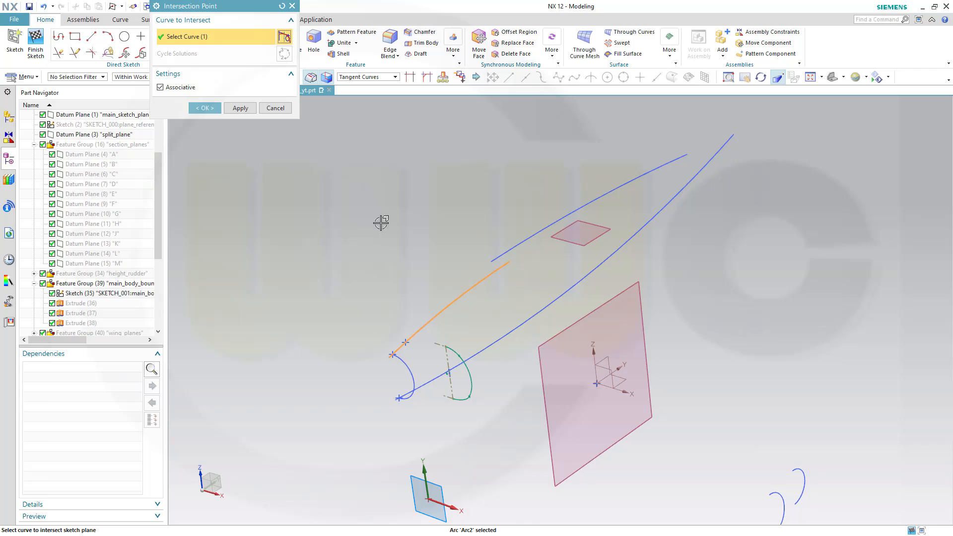
pyautogui.click(245, 112)
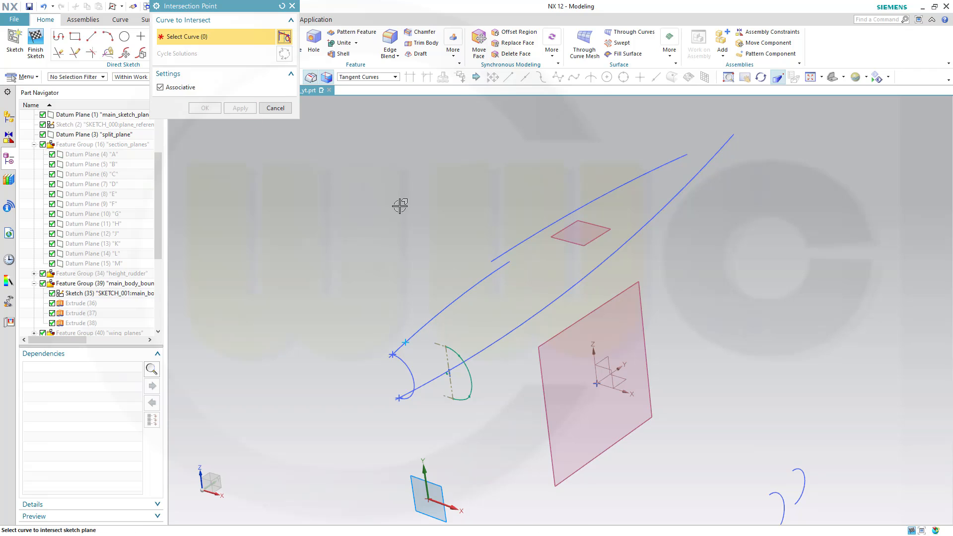
pyautogui.click(496, 342)
pyautogui.click(205, 108)
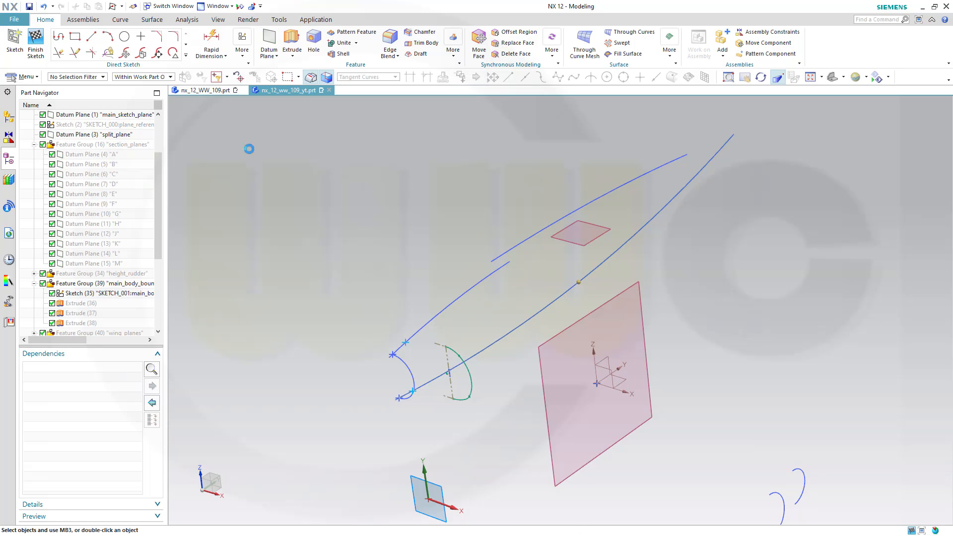
# Move all seven B-B profile curves point to point, from the profile's lower centreline end to the lower boundary intersection point
pyautogui.moveTo(350, 258); pyautogui.dragTo(391, 240, button='middle')
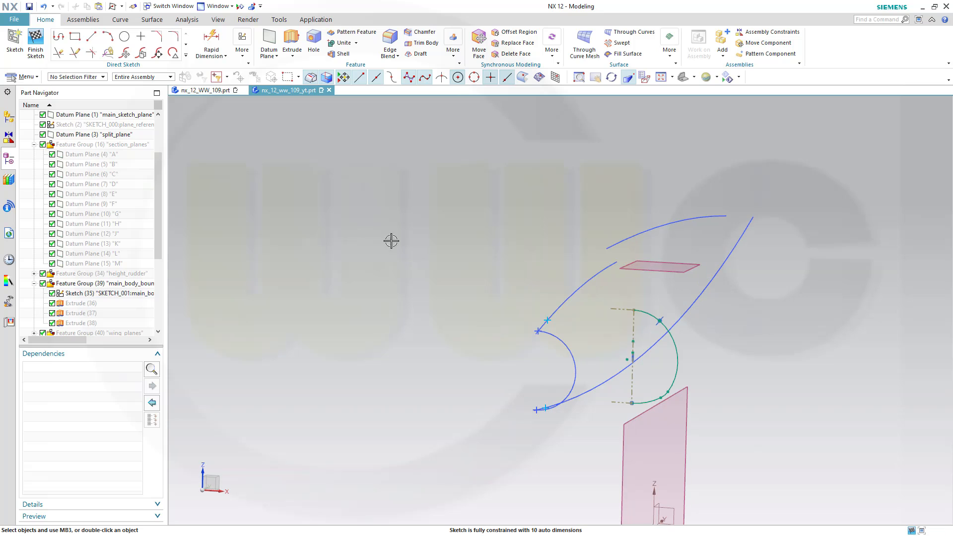
pyautogui.click(126, 54)
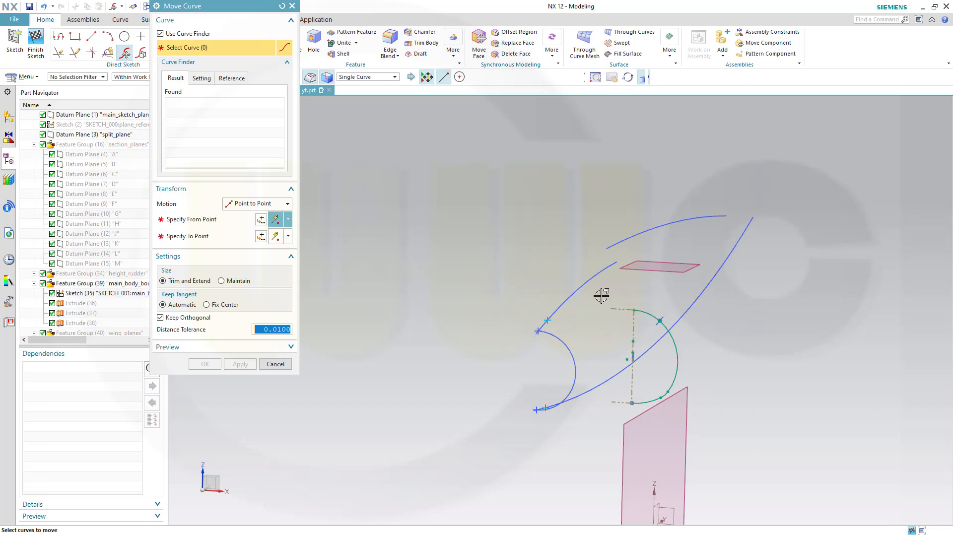
pyautogui.click(693, 421)
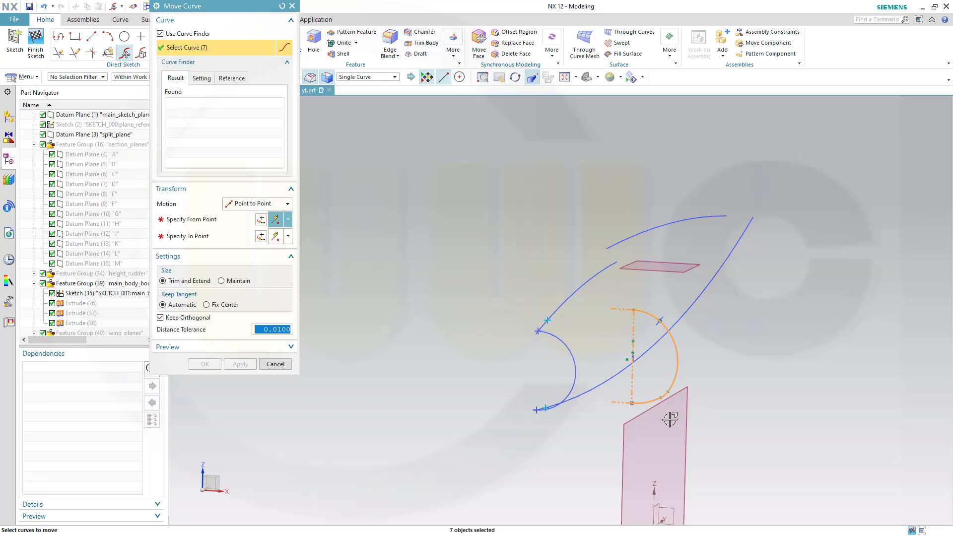
pyautogui.click(214, 222)
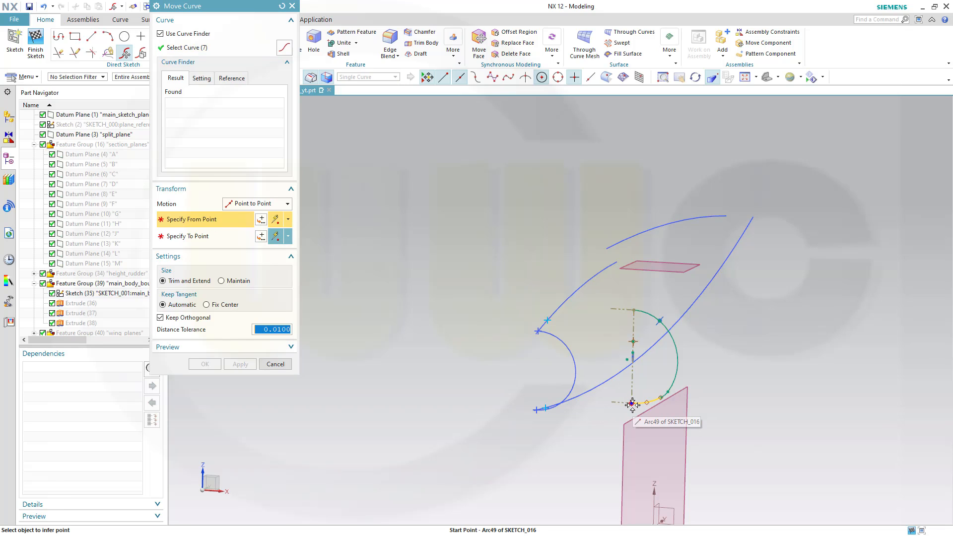
pyautogui.click(631, 405)
pyautogui.scroll(3, 547, 416)
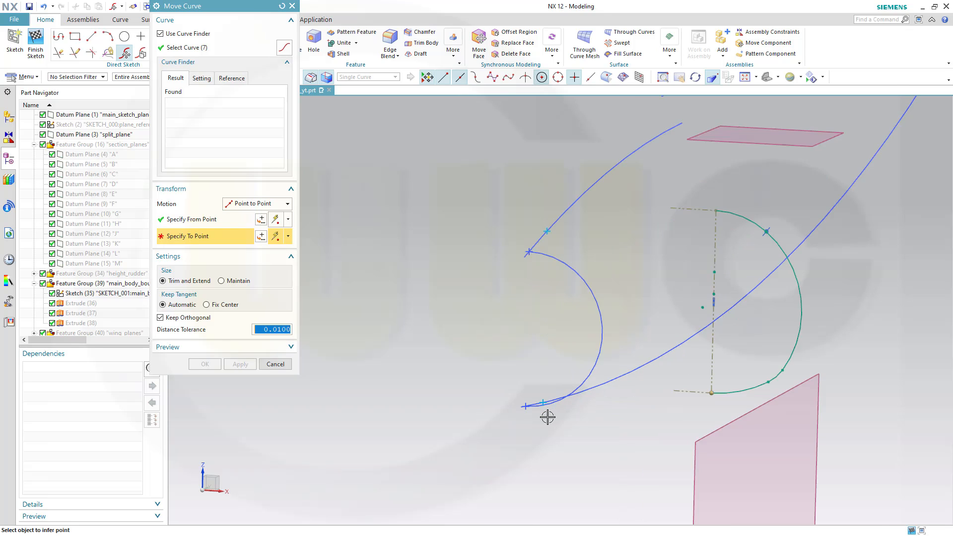
pyautogui.scroll(3, 547, 417)
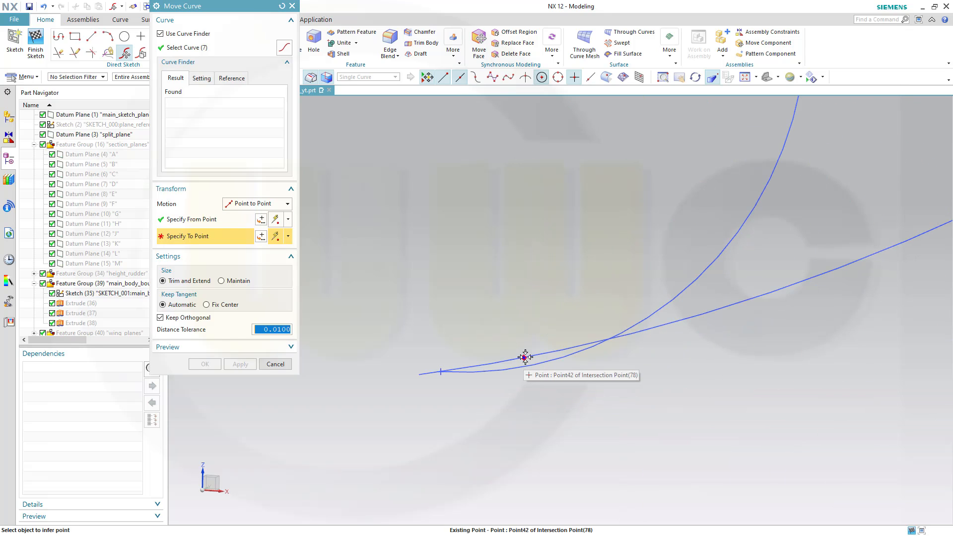
pyautogui.click(524, 358)
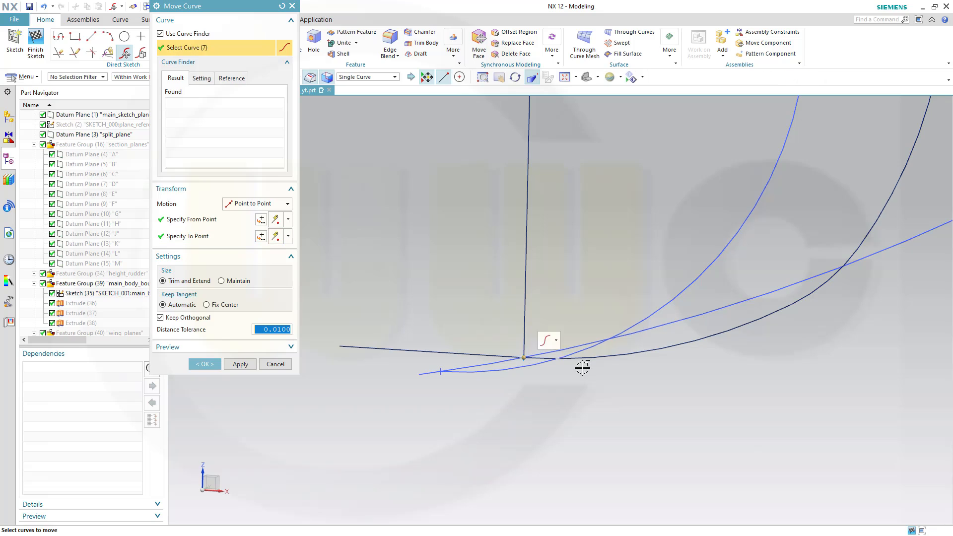
pyautogui.scroll(-6, 603, 367)
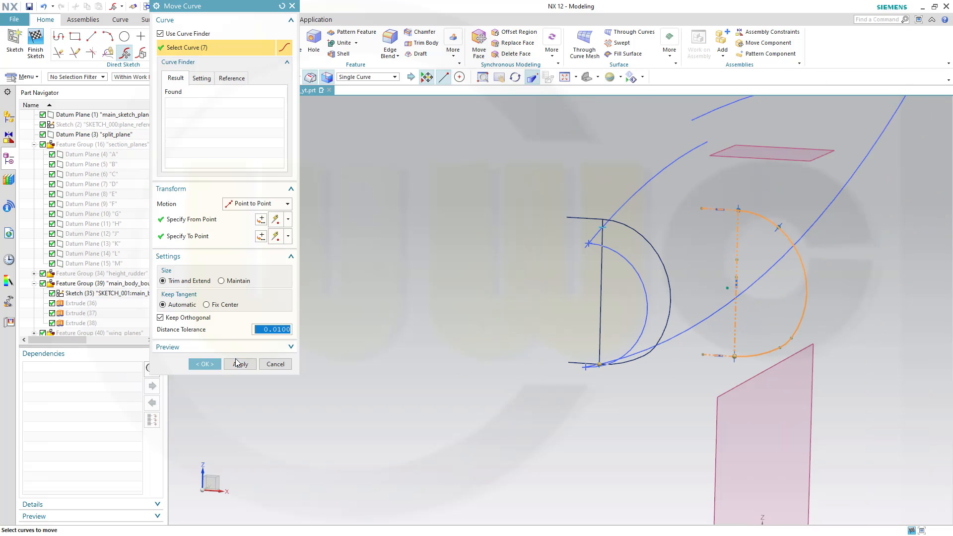
pyautogui.click(204, 364)
pyautogui.scroll(3, 558, 193)
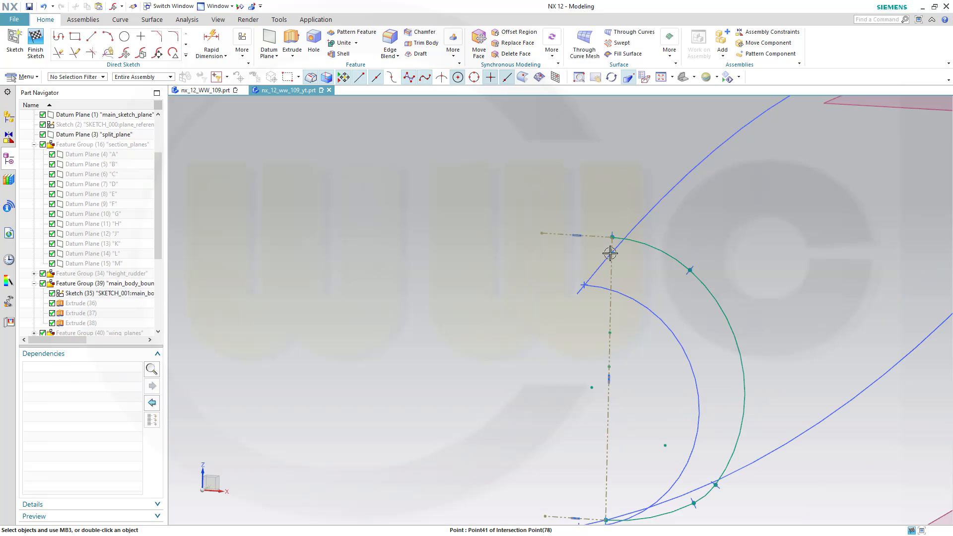
# Make the upper end of the section curve coincident with the intersection point on the upper guide curve
pyautogui.click(615, 237)
pyautogui.click(614, 236)
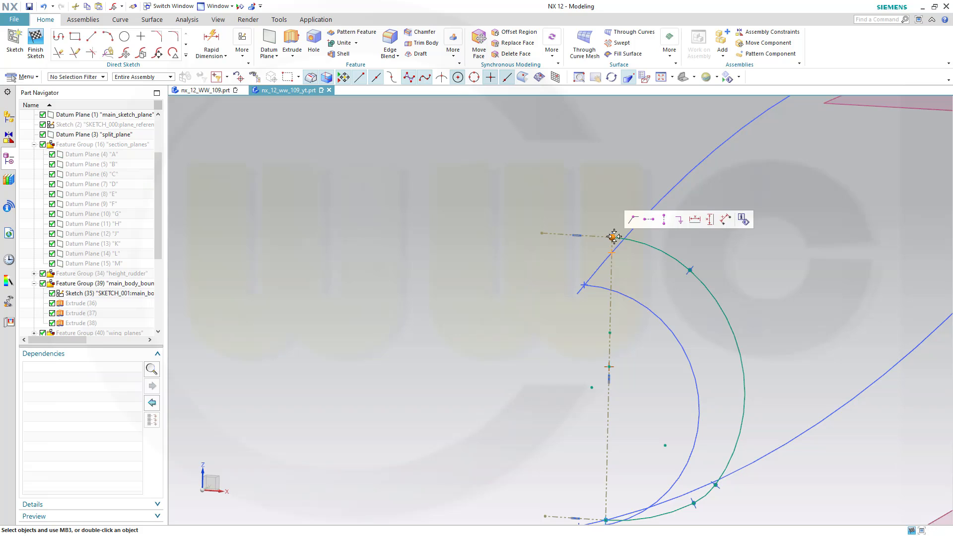
pyautogui.click(635, 220)
pyautogui.scroll(-2, 731, 395)
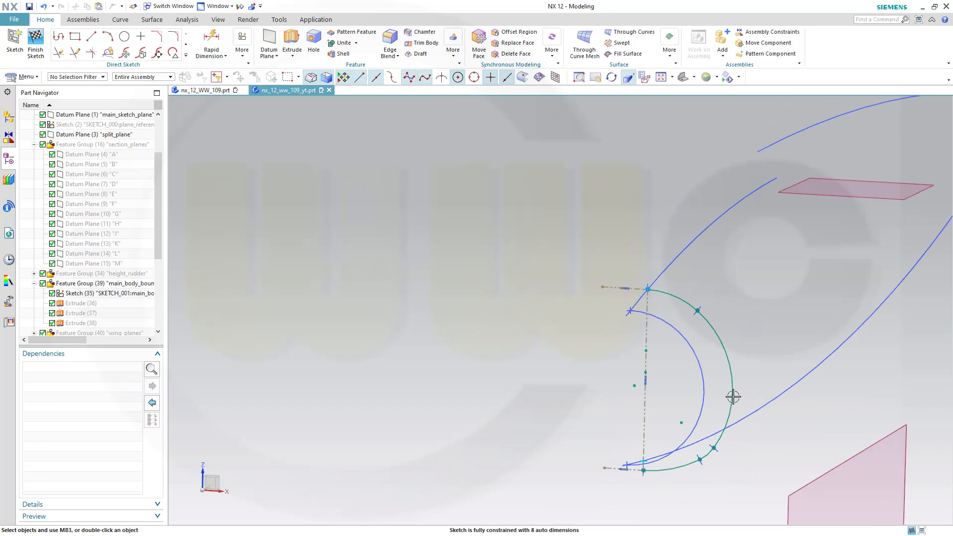
# Make the lower end of the section curve coincident with the intersection point on the lower guide curve
pyautogui.scroll(3, 739, 378)
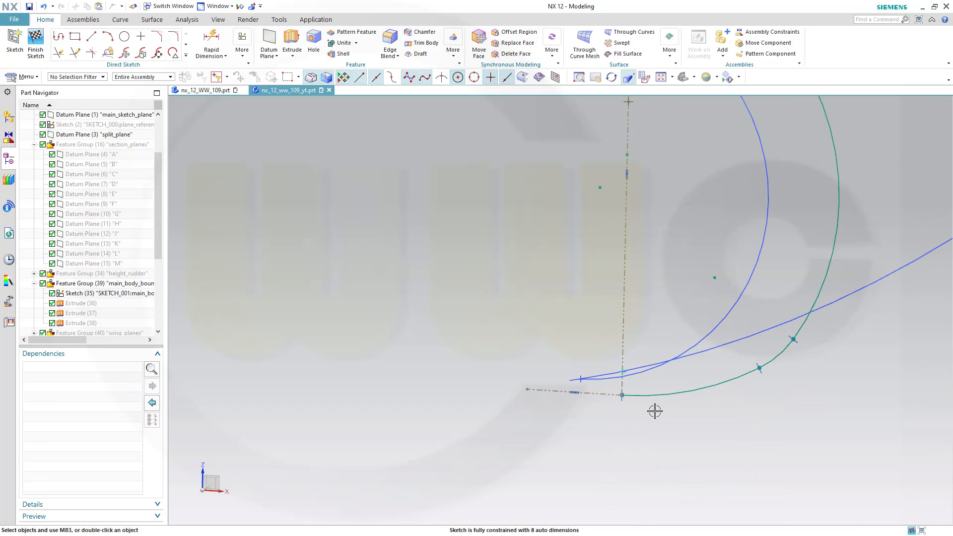
pyautogui.scroll(1, 649, 412)
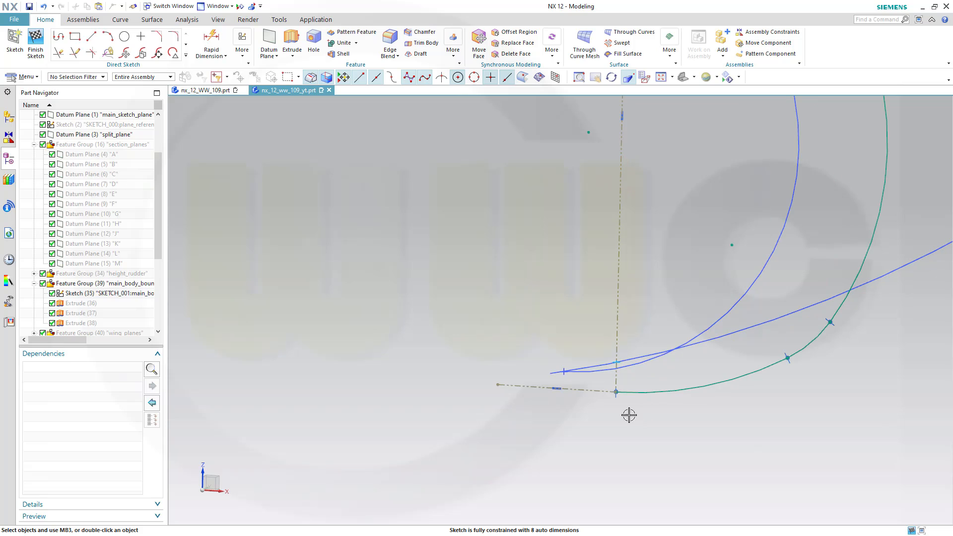
pyautogui.click(616, 391)
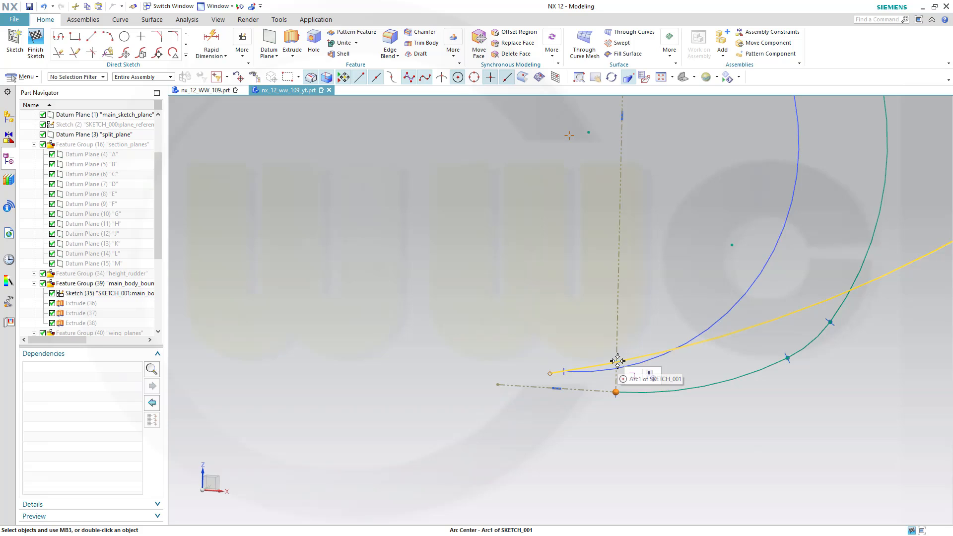
pyautogui.scroll(2, 616, 361)
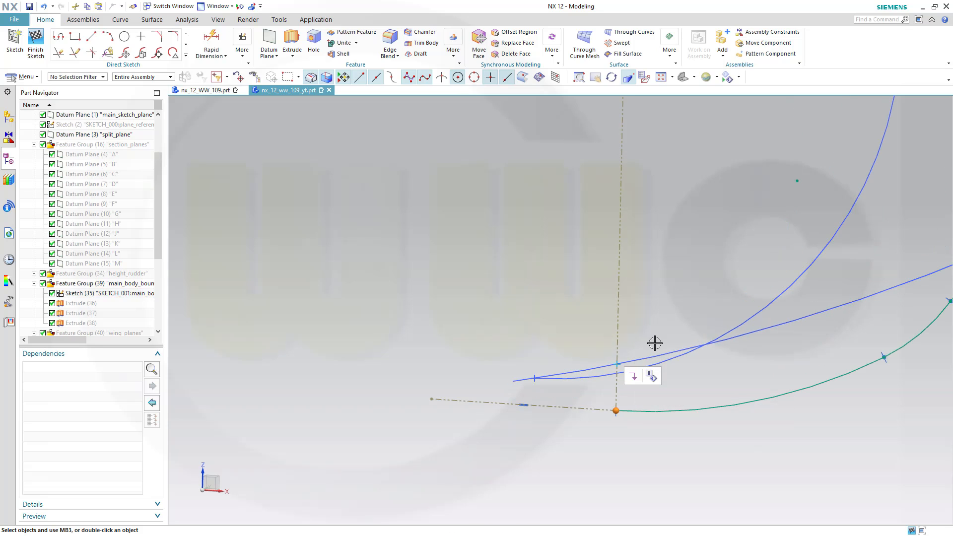
pyautogui.scroll(2, 638, 361)
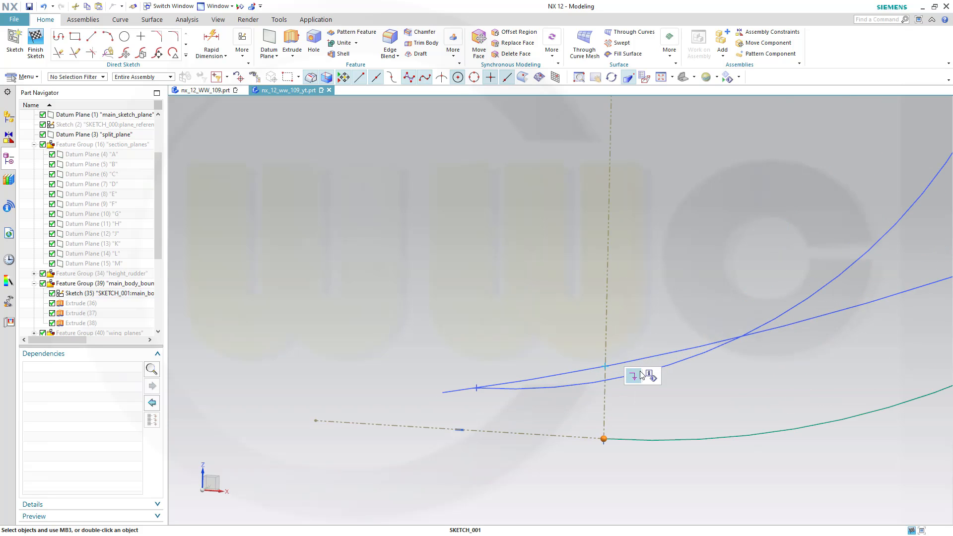
pyautogui.click(606, 368)
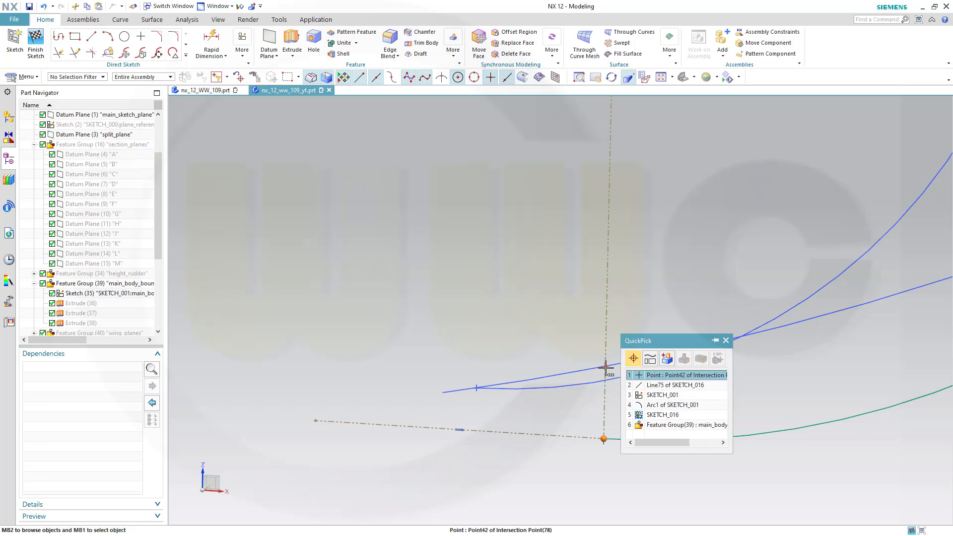
pyautogui.click(635, 375)
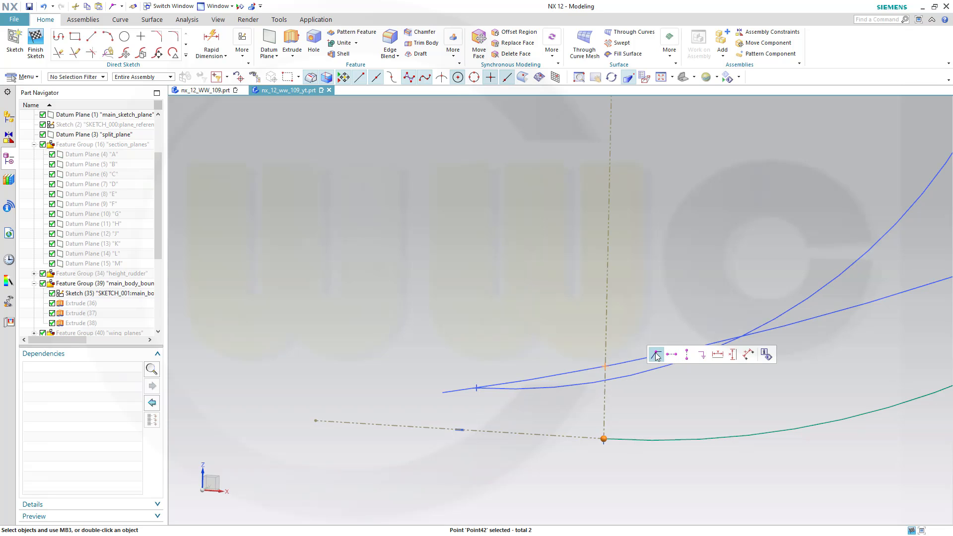
pyautogui.scroll(-10, 682, 326)
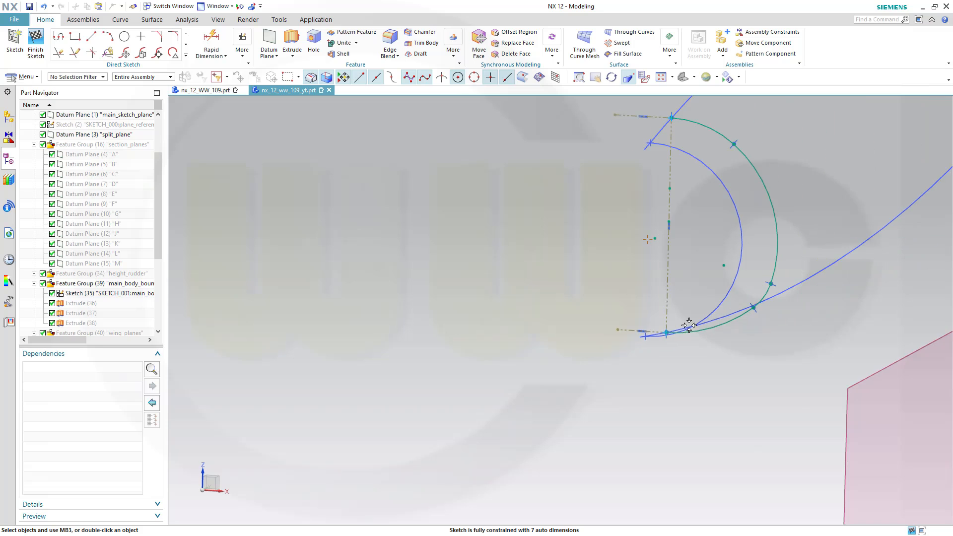
# Finish the section sketch and return to the model
pyautogui.moveTo(755, 281)
pyautogui.mouseDown(button='middle')
pyautogui.moveTo(785, 275)
pyautogui.moveTo(765, 281)
pyautogui.mouseUp(button='middle')
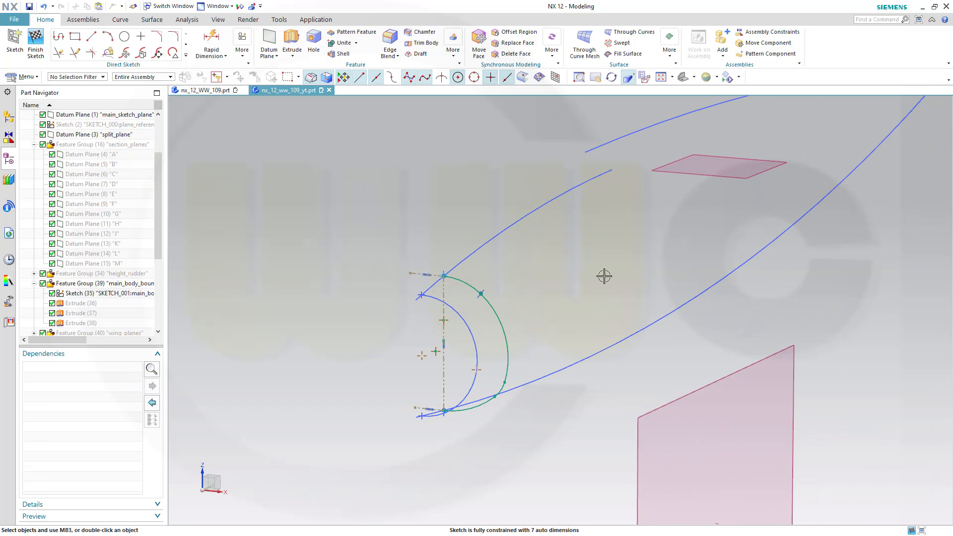
pyautogui.scroll(-2, 603, 276)
pyautogui.click(36, 42)
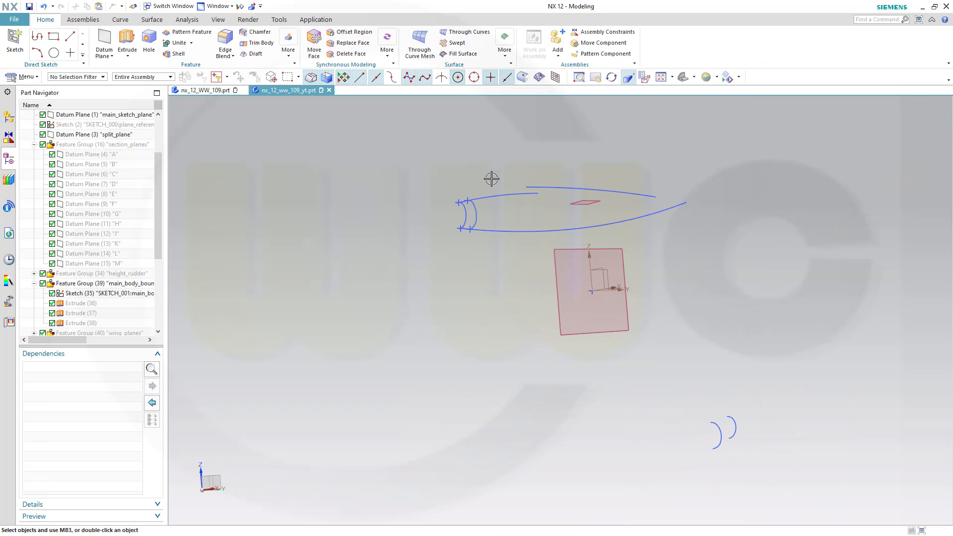
pyautogui.moveTo(498, 178); pyautogui.dragTo(501, 221, button='middle')
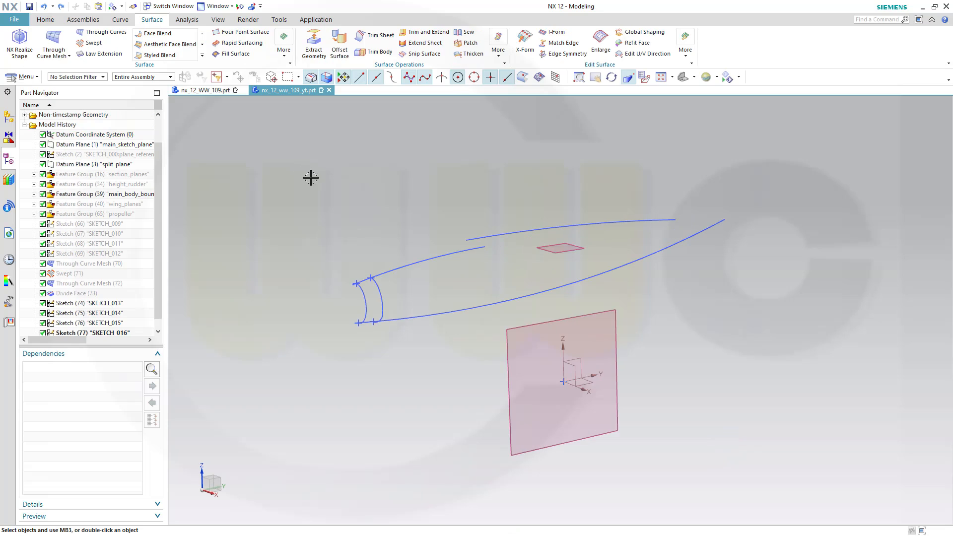
pyautogui.moveTo(311, 178); pyautogui.dragTo(336, 202, button='middle')
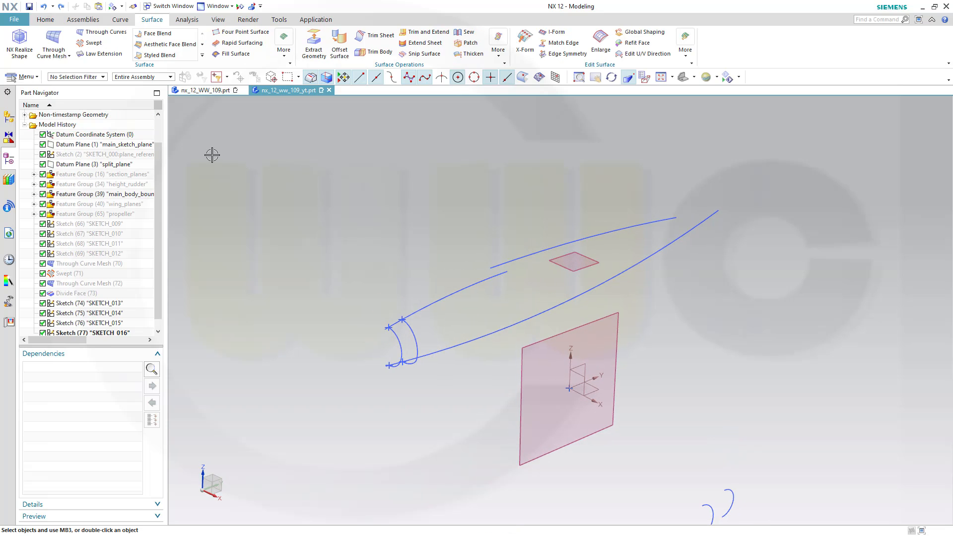
# Create a sketch on datum plane "E" from the section_planes group, with its normal direction reversed
pyautogui.click(44, 20)
pyautogui.click(25, 44)
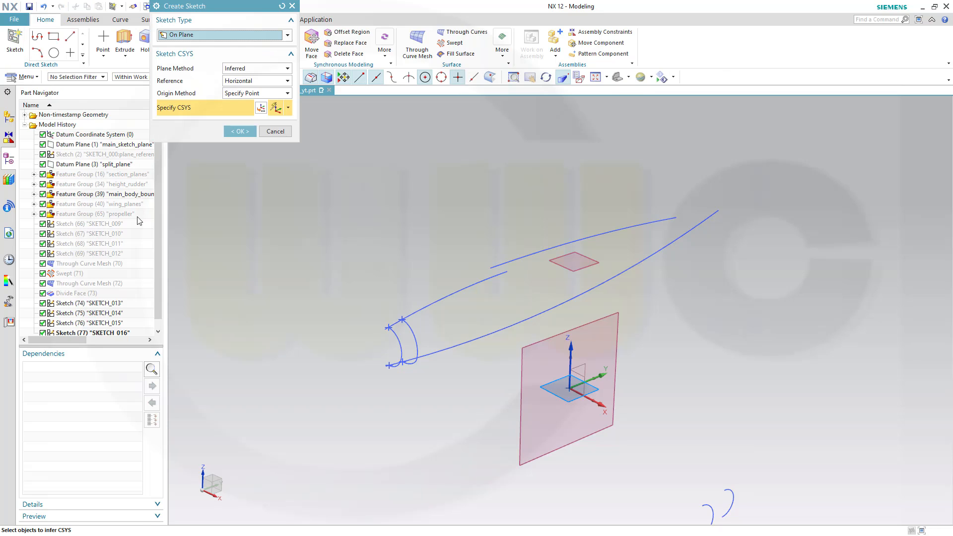
pyautogui.click(33, 175)
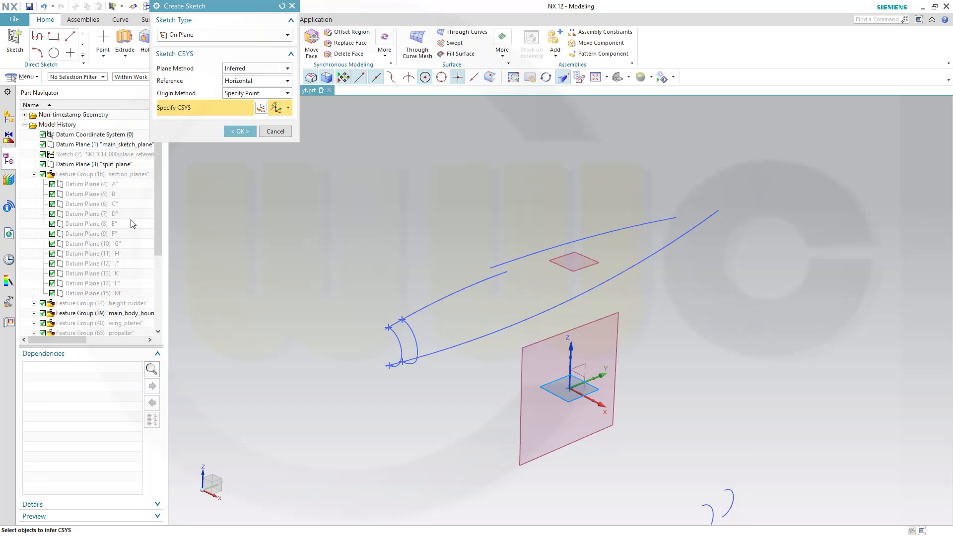
pyautogui.click(106, 229)
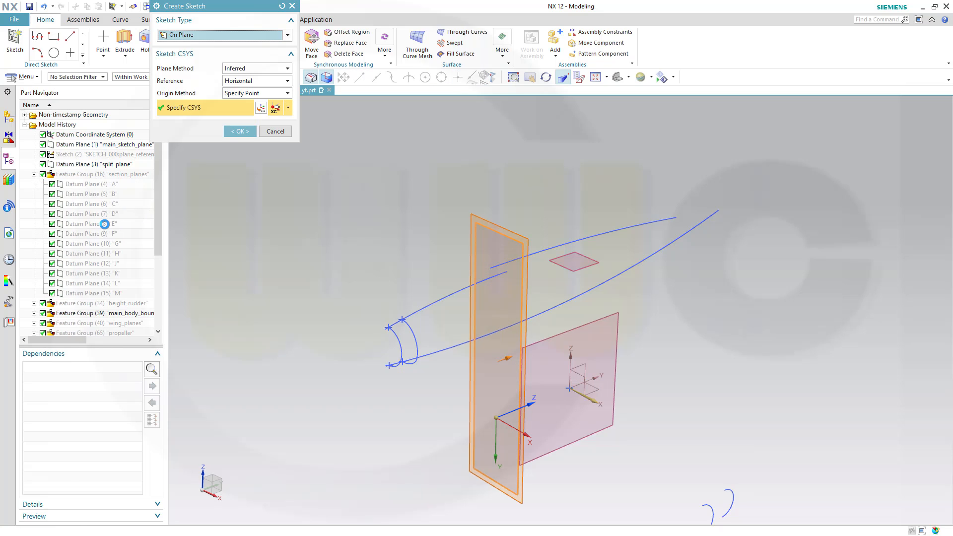
pyautogui.doubleClick(517, 356)
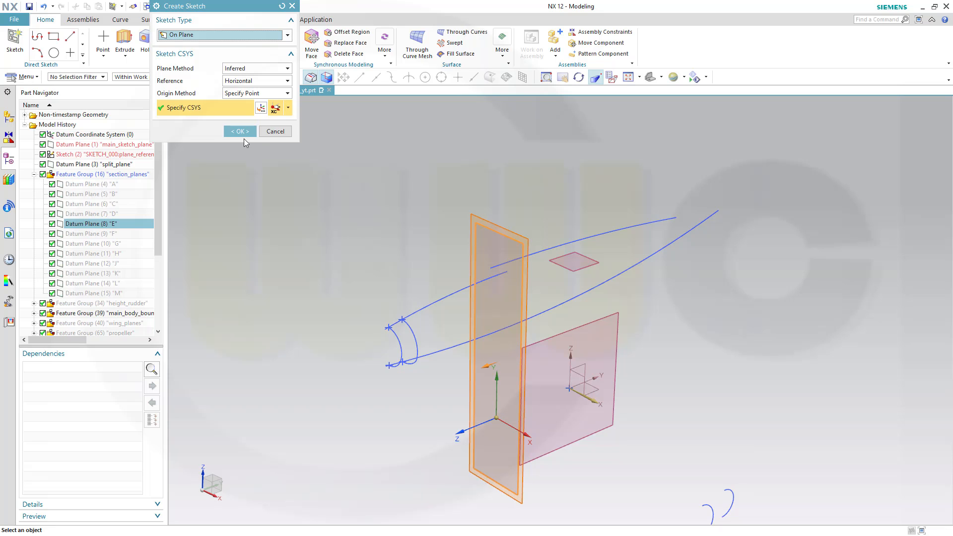
pyautogui.click(240, 131)
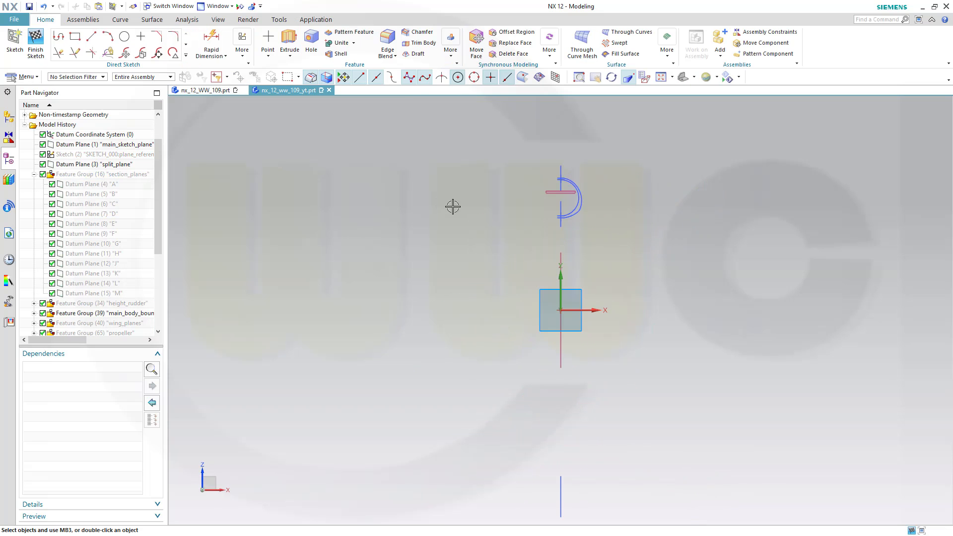
# Add an associative intersection point where the front upper guide arc crosses the sketch plane
pyautogui.moveTo(453, 207)
pyautogui.mouseDown(button='middle')
pyautogui.moveTo(432, 246)
pyautogui.moveTo(550, 240)
pyautogui.mouseUp(button='middle')
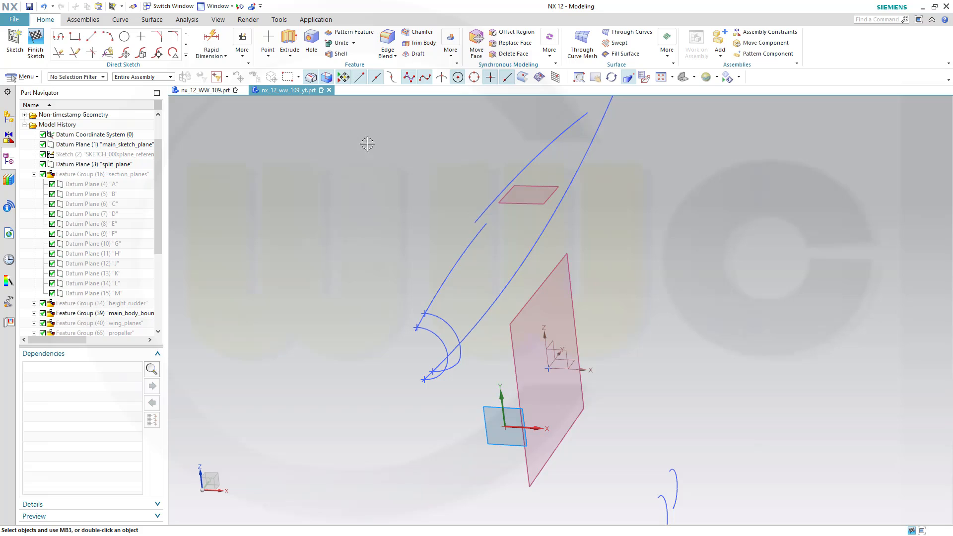
pyautogui.click(186, 55)
pyautogui.click(92, 117)
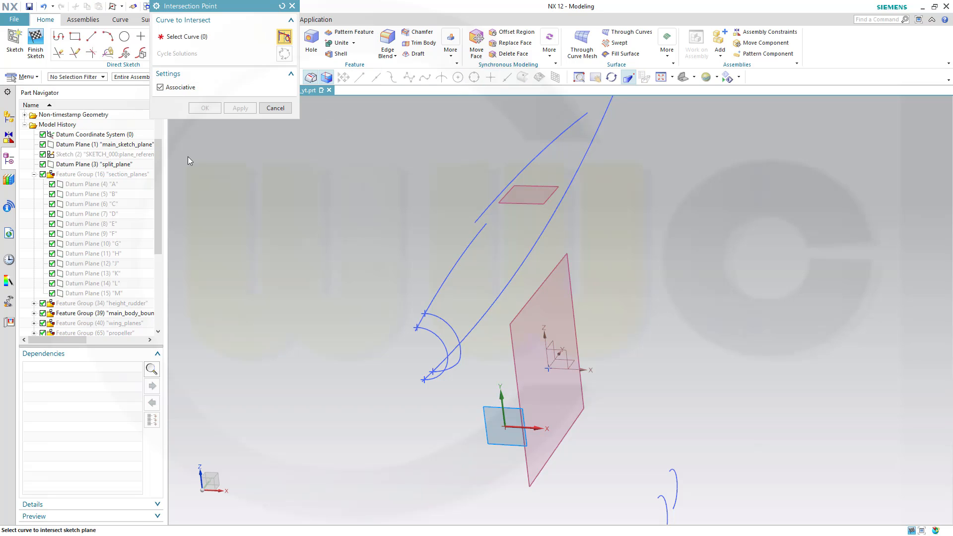
pyautogui.click(445, 275)
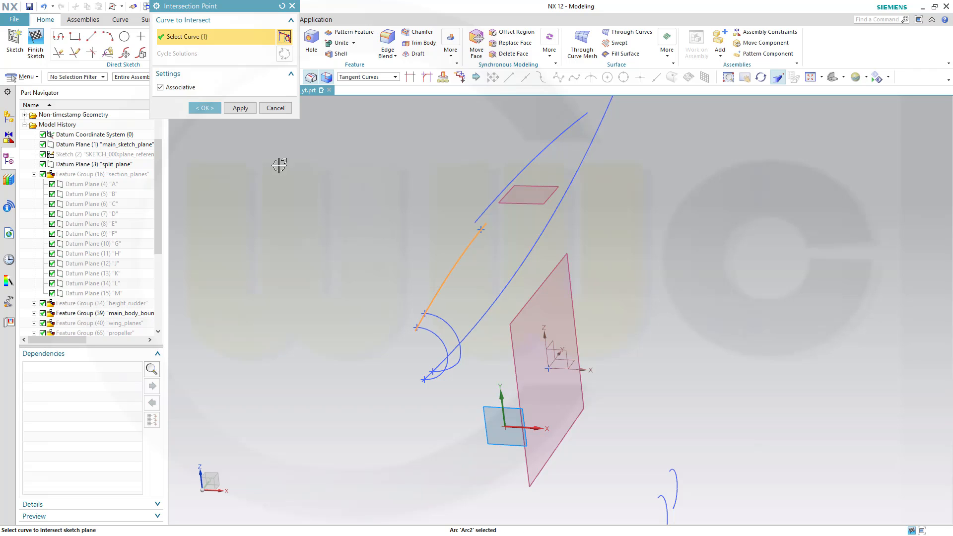
pyautogui.click(205, 108)
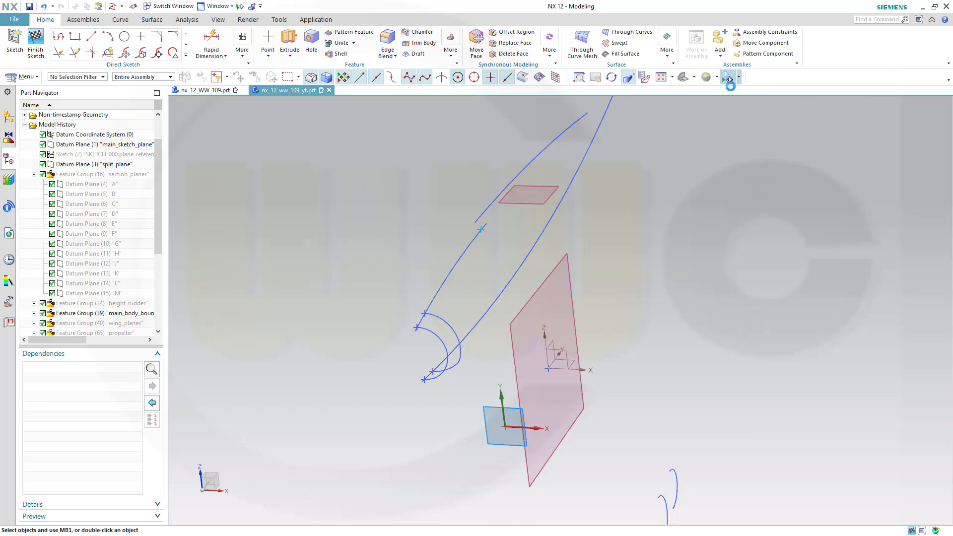
# Show the hidden swept sheet body of the fuselage alongside the sketch
pyautogui.scroll(5, 599, 212)
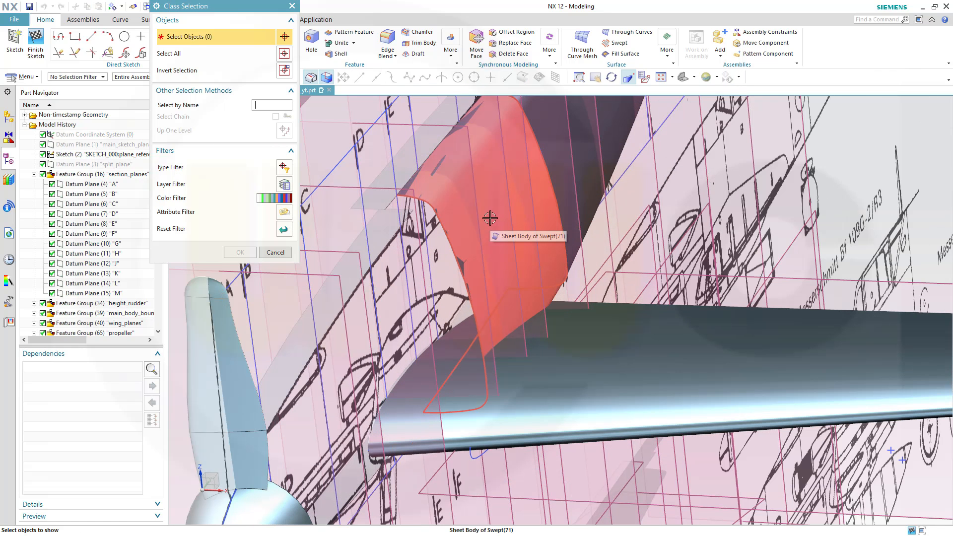
pyautogui.click(490, 217)
pyautogui.click(549, 233)
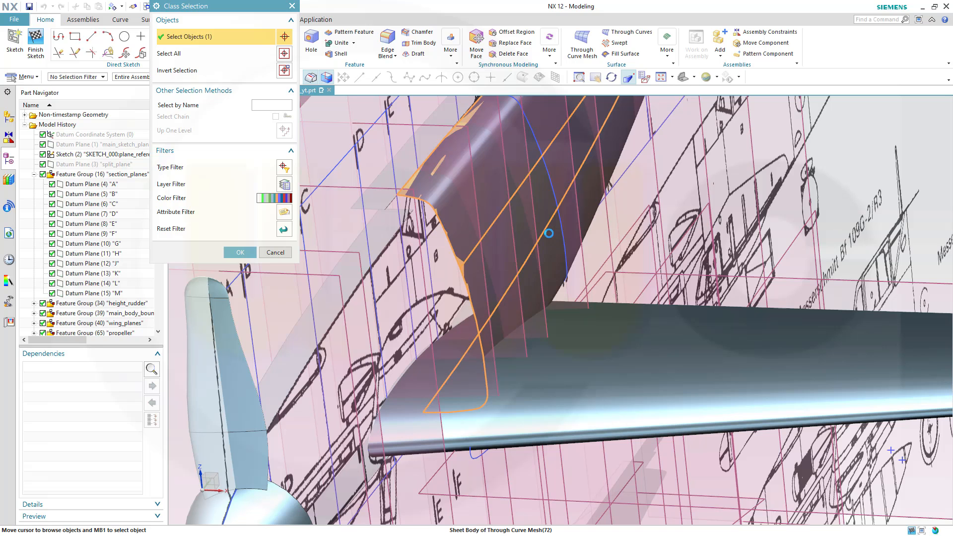
pyautogui.click(240, 253)
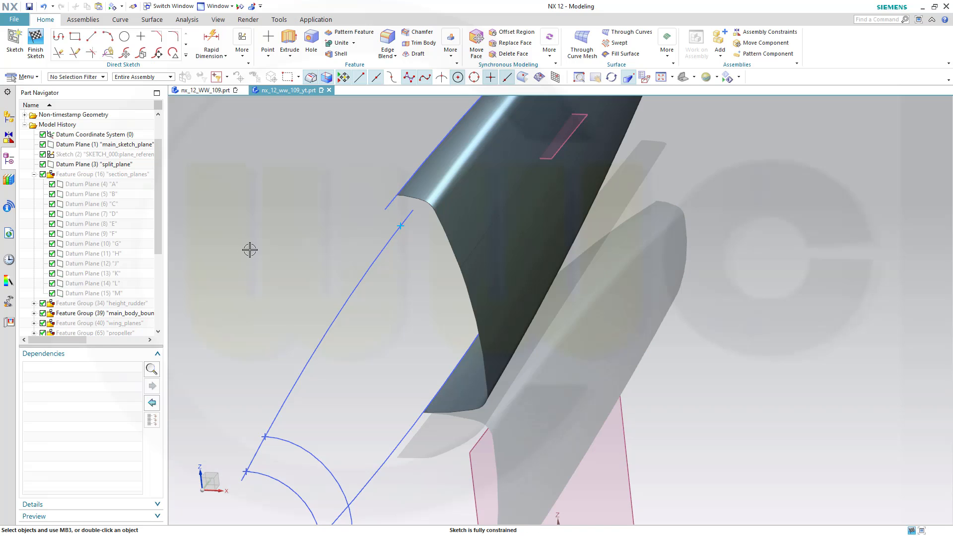
pyautogui.scroll(-3, 333, 228)
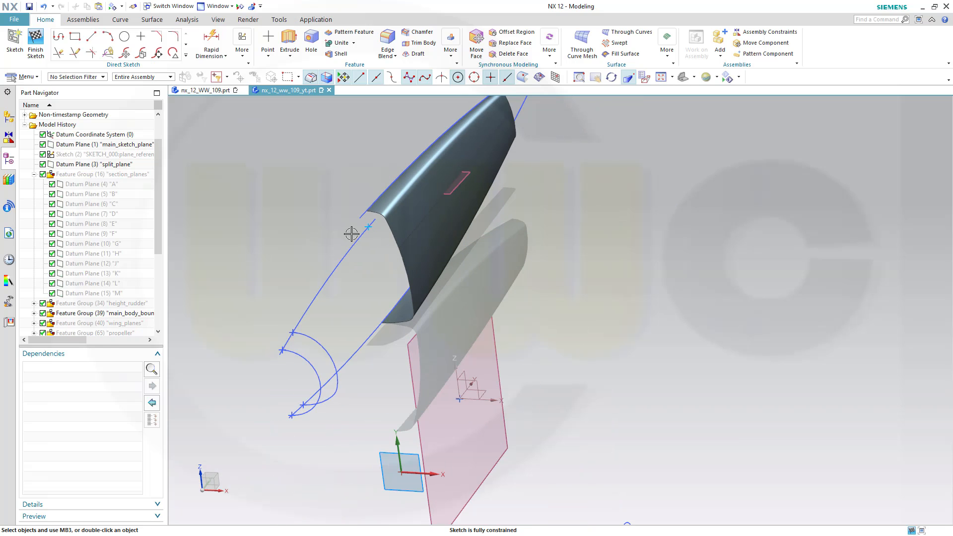
# Create an associative intersection curve between the tangent fuselage faces and the sketch plane, using Cubic curve fit
pyautogui.click(186, 58)
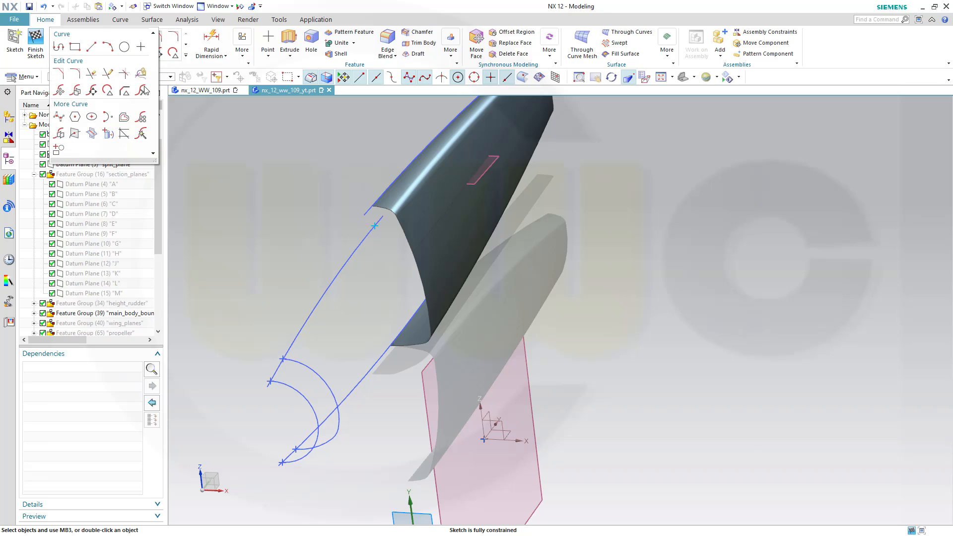
pyautogui.click(92, 132)
pyautogui.click(419, 210)
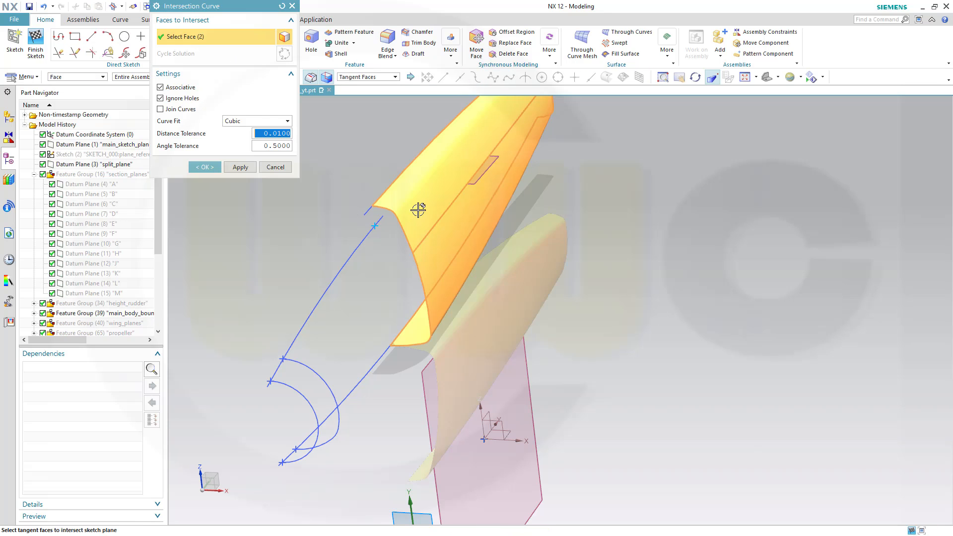
pyautogui.click(211, 167)
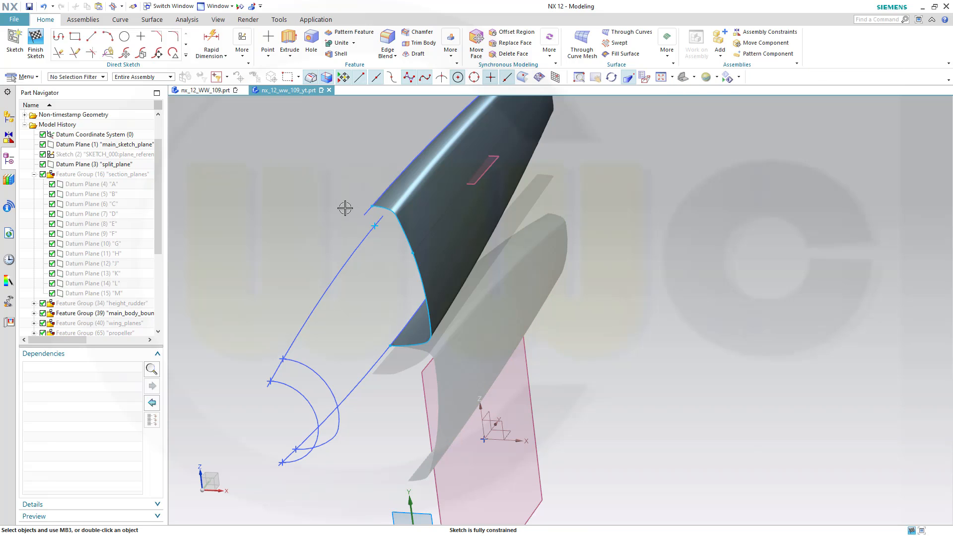
# Draw a horizontal line about 170 long at 180° from the upper intersection point, and select it
pyautogui.moveTo(292, 196)
pyautogui.mouseDown(button='middle')
pyautogui.moveTo(304, 202)
pyautogui.moveTo(355, 314)
pyautogui.moveTo(405, 310)
pyautogui.mouseUp(button='middle')
pyautogui.click(91, 36)
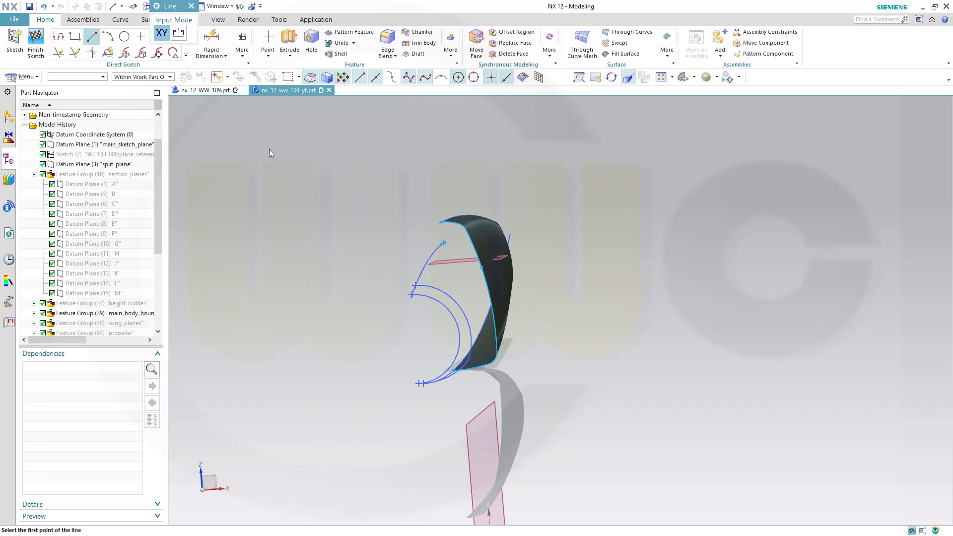
pyautogui.scroll(2, 410, 223)
pyautogui.scroll(3, 486, 262)
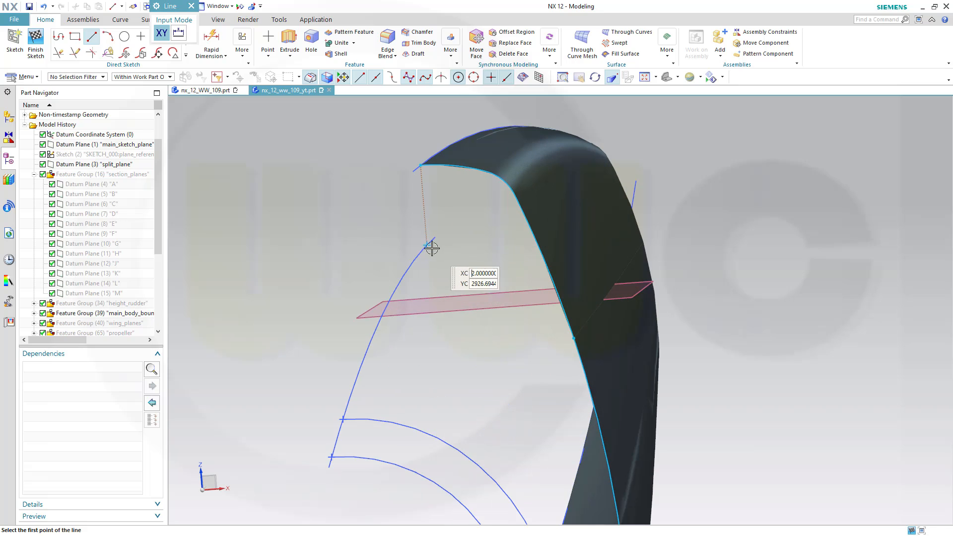
pyautogui.click(427, 245)
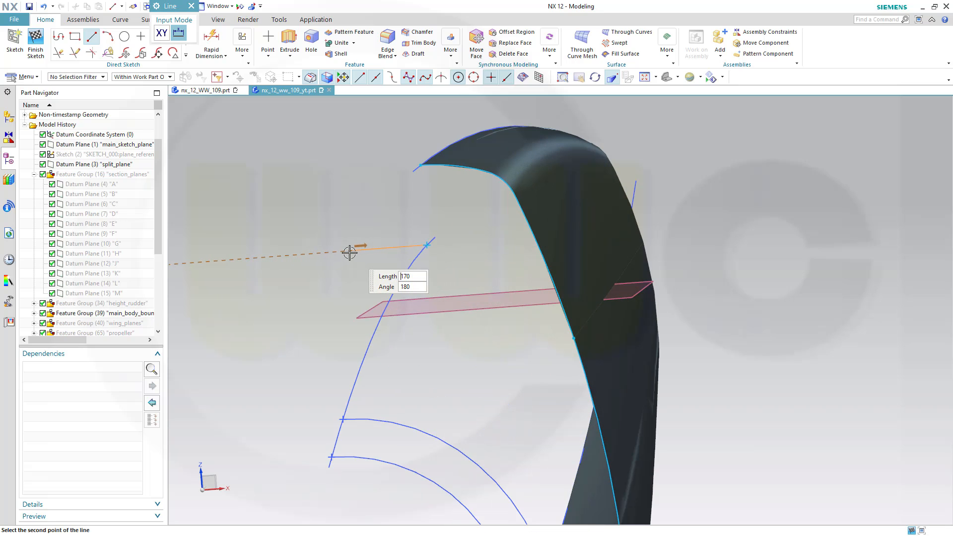
pyautogui.click(349, 251)
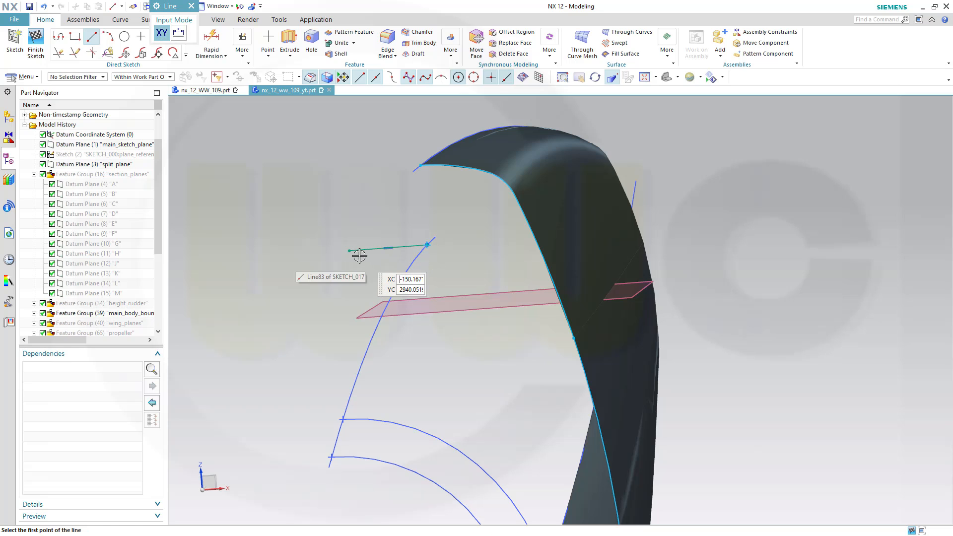
pyautogui.press('Escape')
pyautogui.click(361, 251)
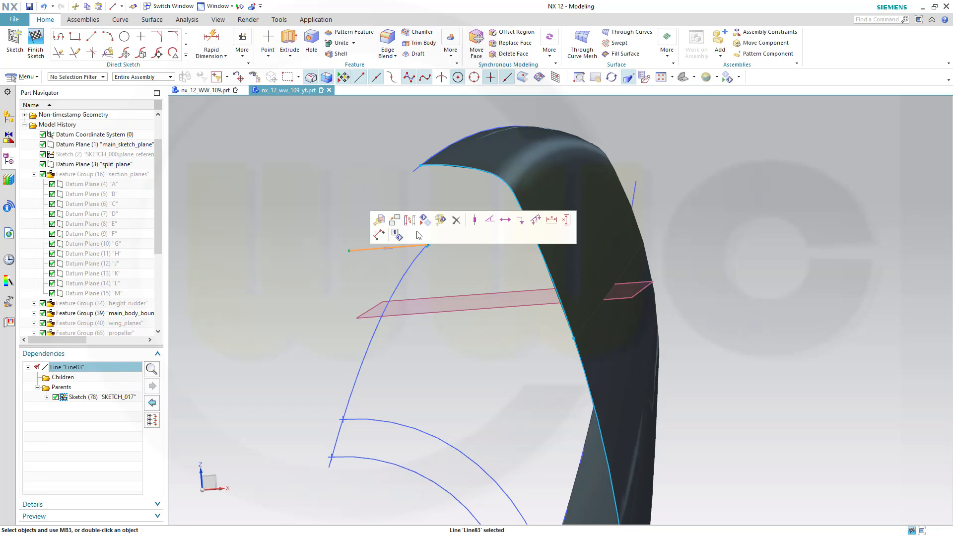
# Convert the horizontal line to reference and draw an arc about R159 tangent to it from the upper intersection point
pyautogui.click(410, 220)
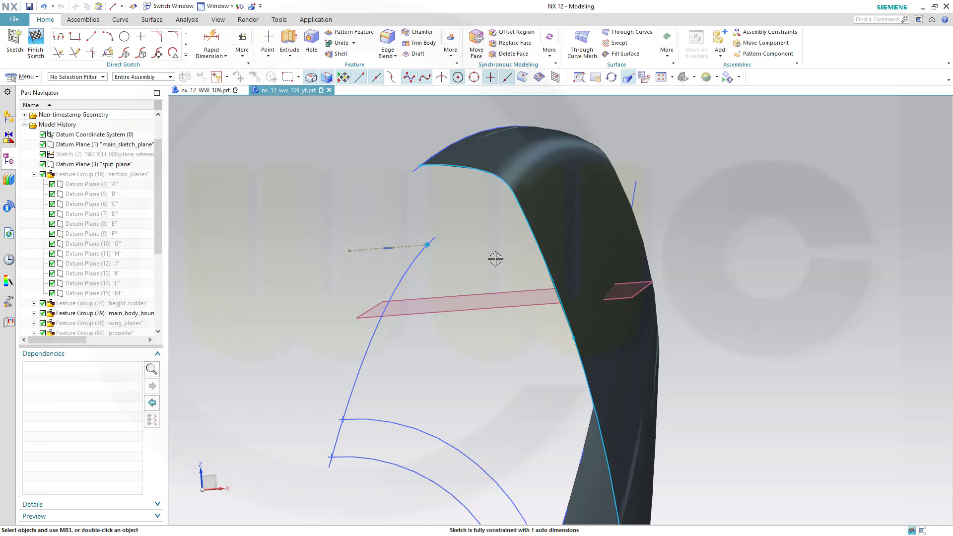
pyautogui.moveTo(495, 259); pyautogui.dragTo(495, 257, button='middle')
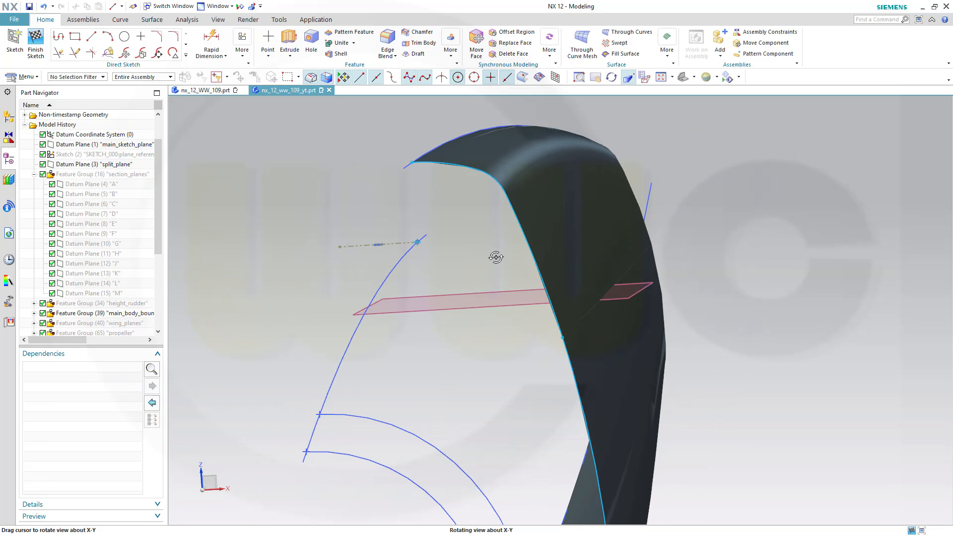
pyautogui.click(108, 36)
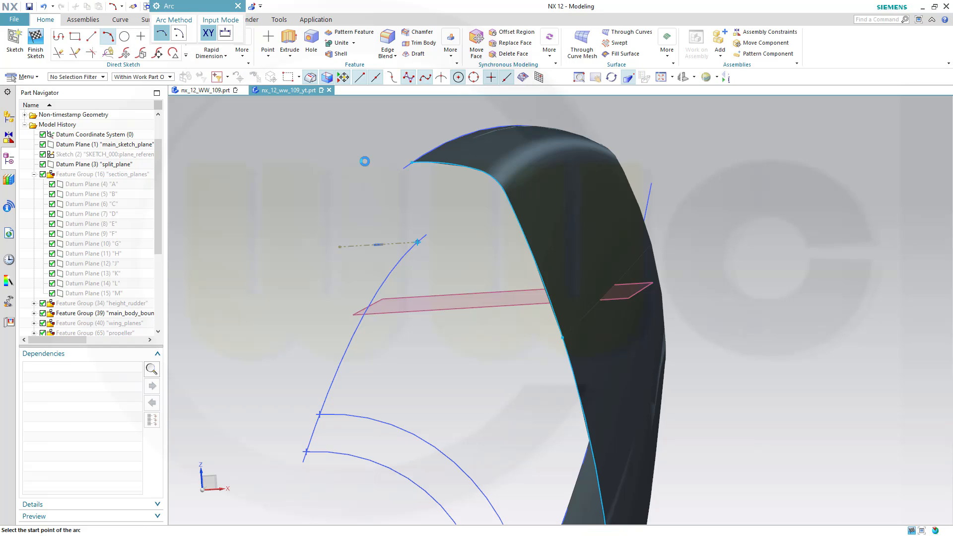
pyautogui.click(417, 242)
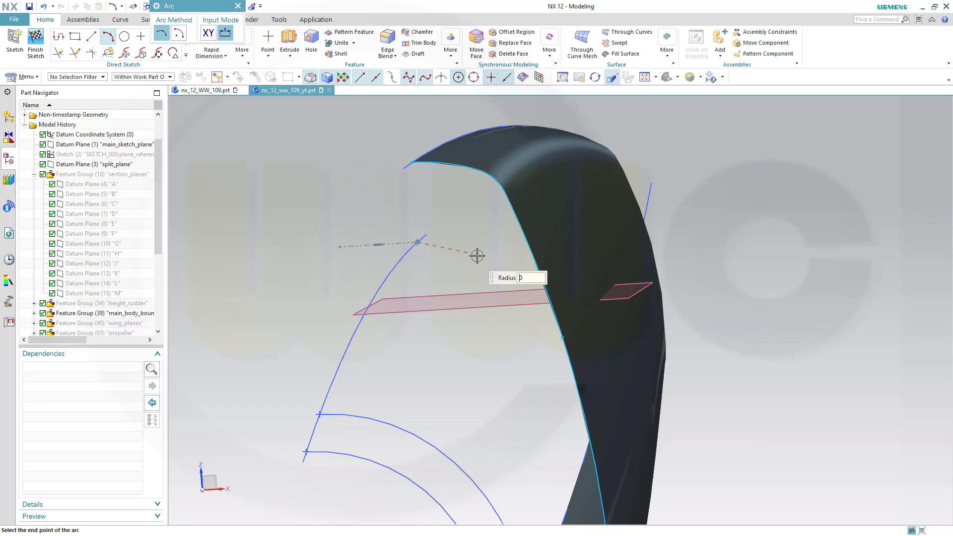
pyautogui.click(488, 266)
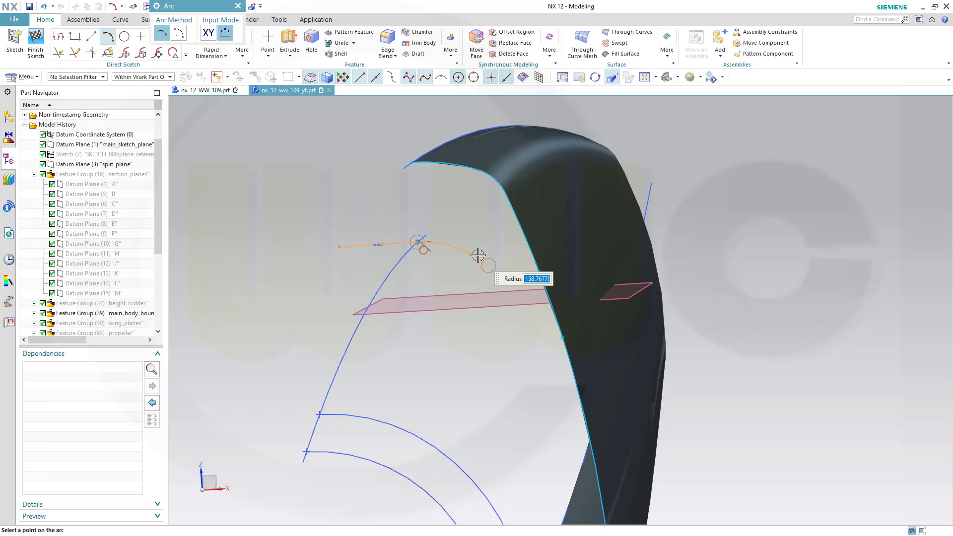
pyautogui.click(475, 253)
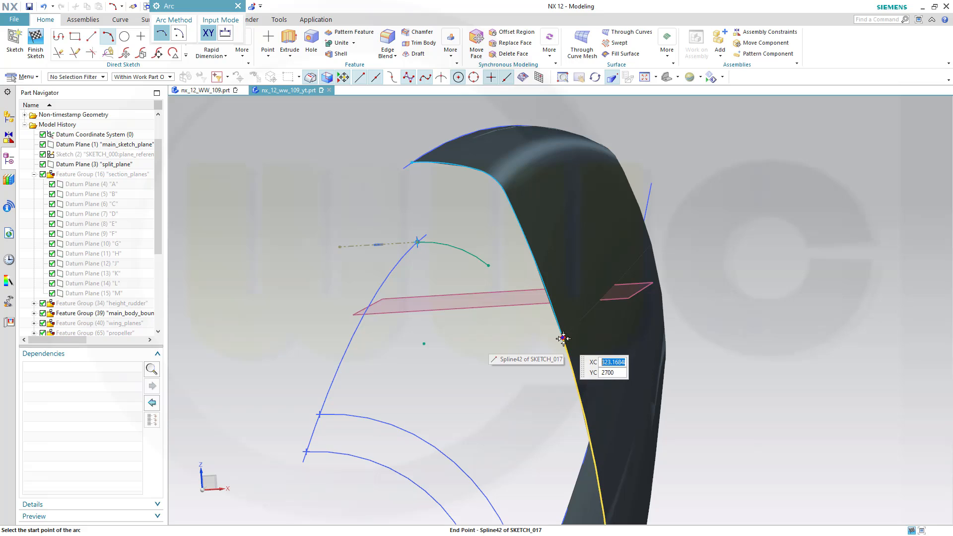
# Draw a second arc about R205 from the end of the lower intersection spline, tangent to it, to the first arc's free end
pyautogui.click(563, 339)
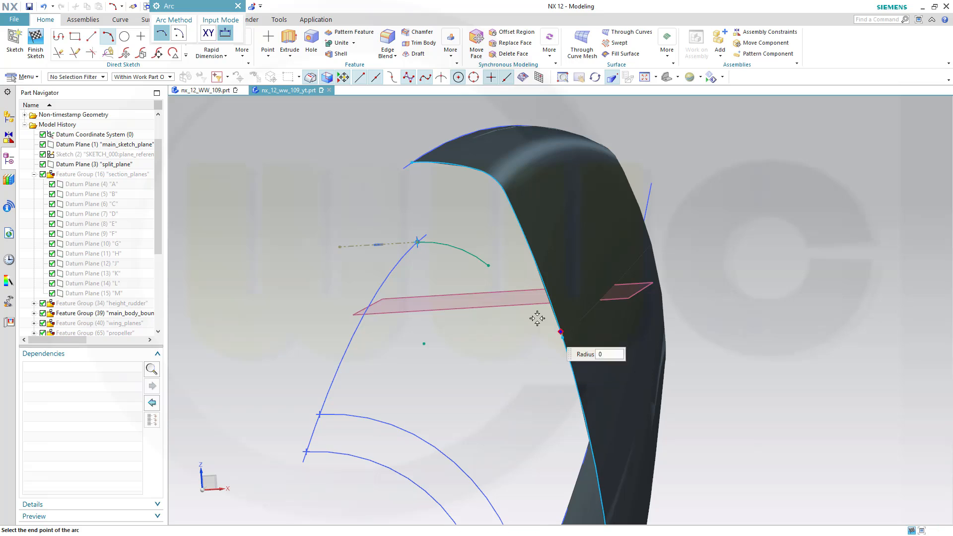
pyautogui.click(489, 266)
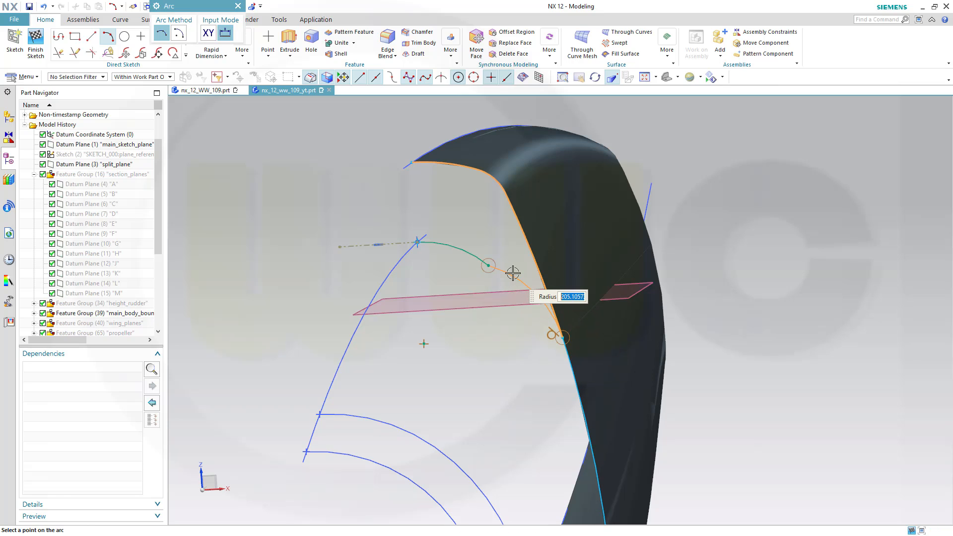
pyautogui.click(511, 273)
pyautogui.press('Escape')
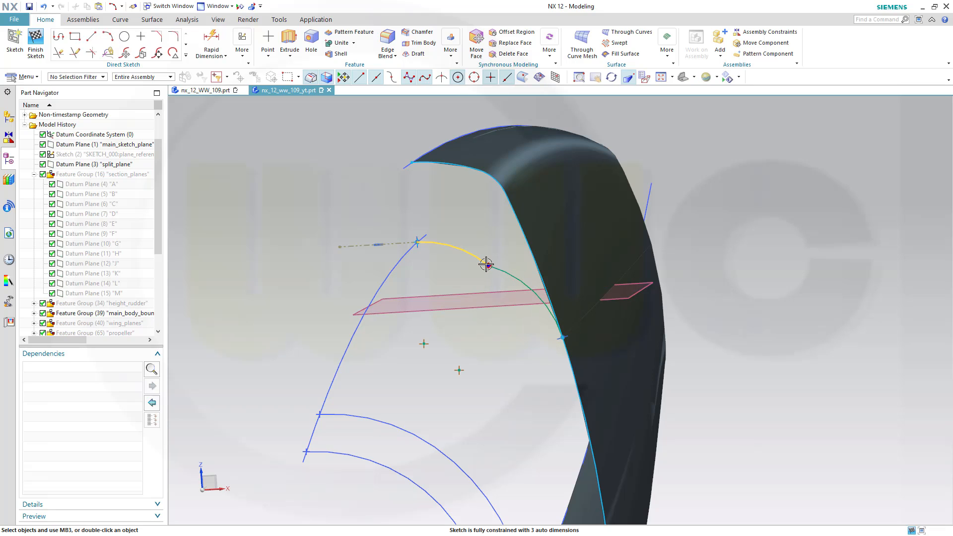
# Move the shared endpoint of the two arcs slightly outward and constrain the arcs tangent to each other
pyautogui.moveTo(486, 264); pyautogui.dragTo(491, 256)
pyautogui.click(464, 244)
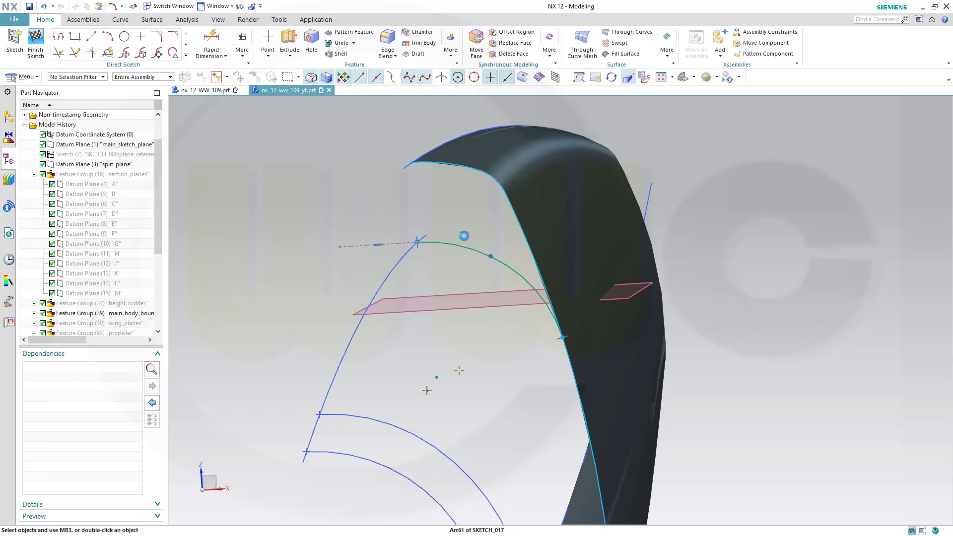
pyautogui.click(509, 265)
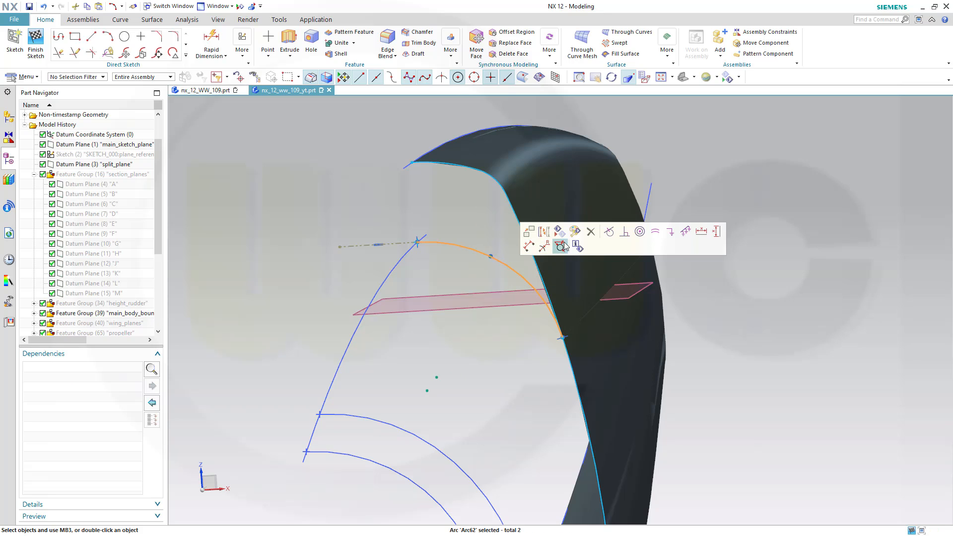
pyautogui.click(608, 233)
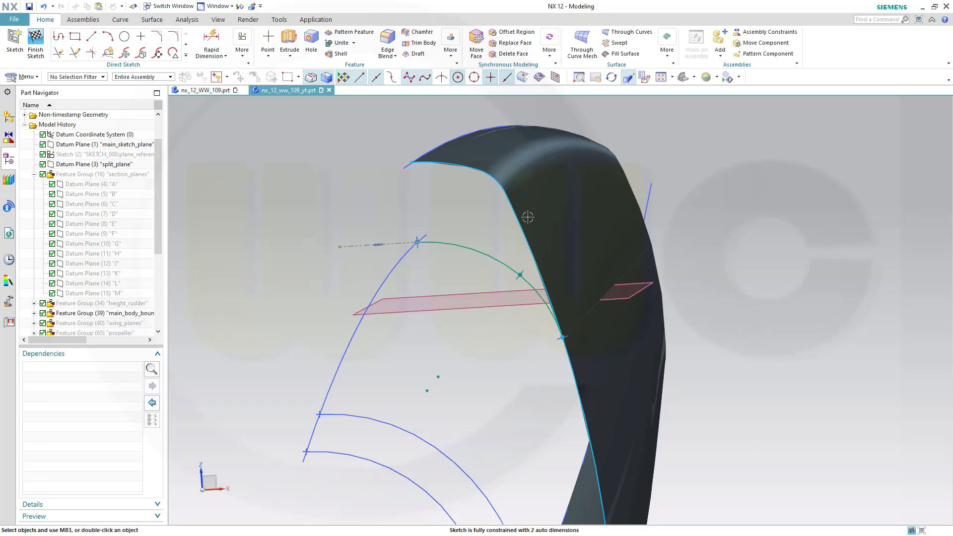
# Finish the sketch and turn off True Shading for the model display
pyautogui.click(35, 40)
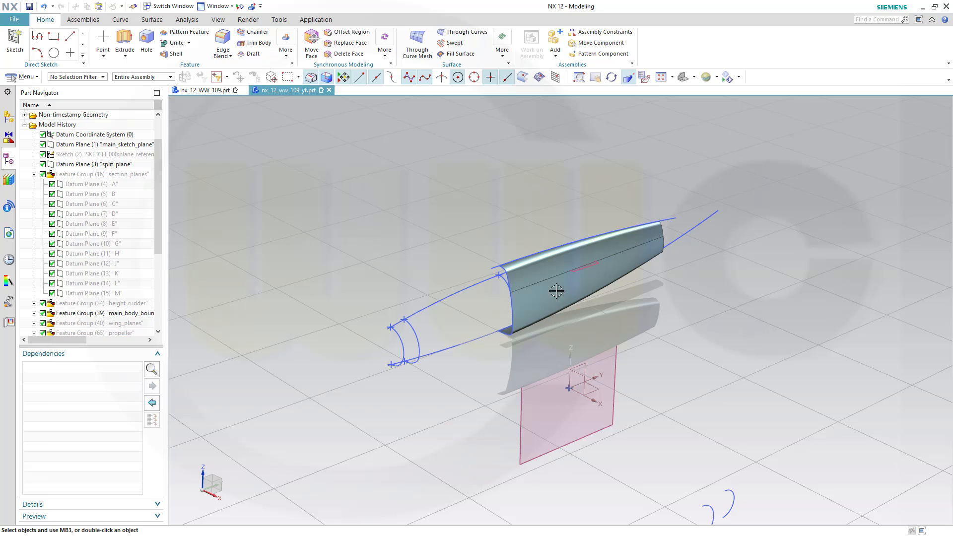
pyautogui.click(218, 20)
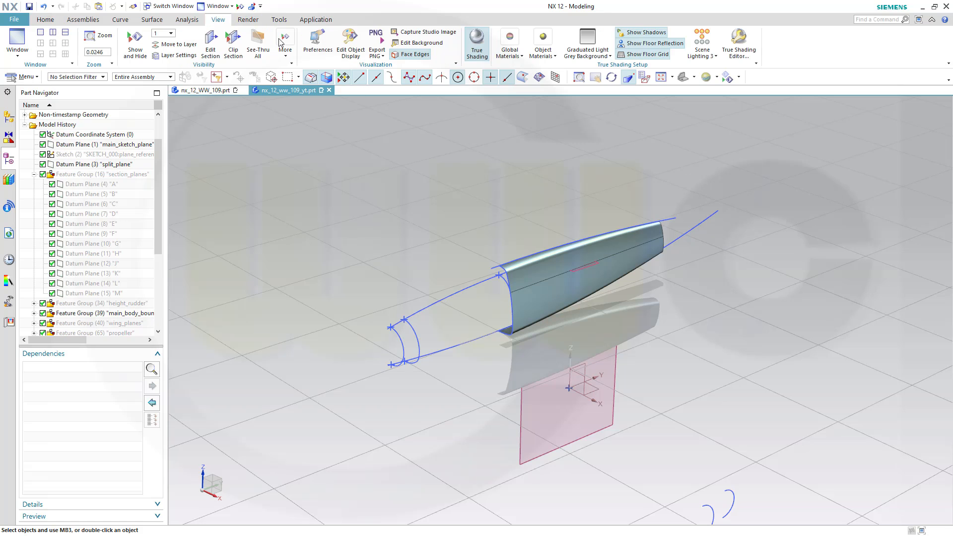
pyautogui.click(476, 43)
pyautogui.scroll(5, 446, 231)
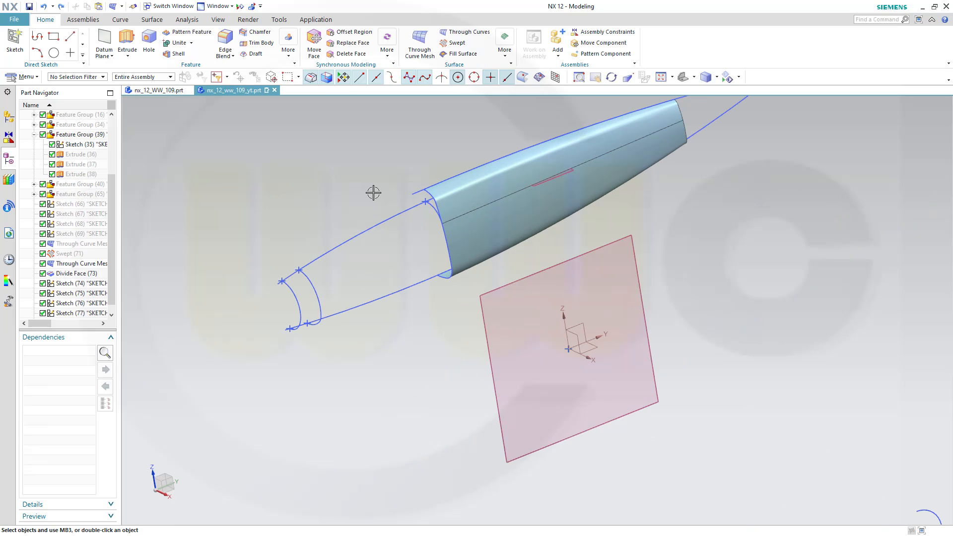
# Show the hidden upper and lower extruded sheet bodies along the fuselage guide curves
pyautogui.click(729, 78)
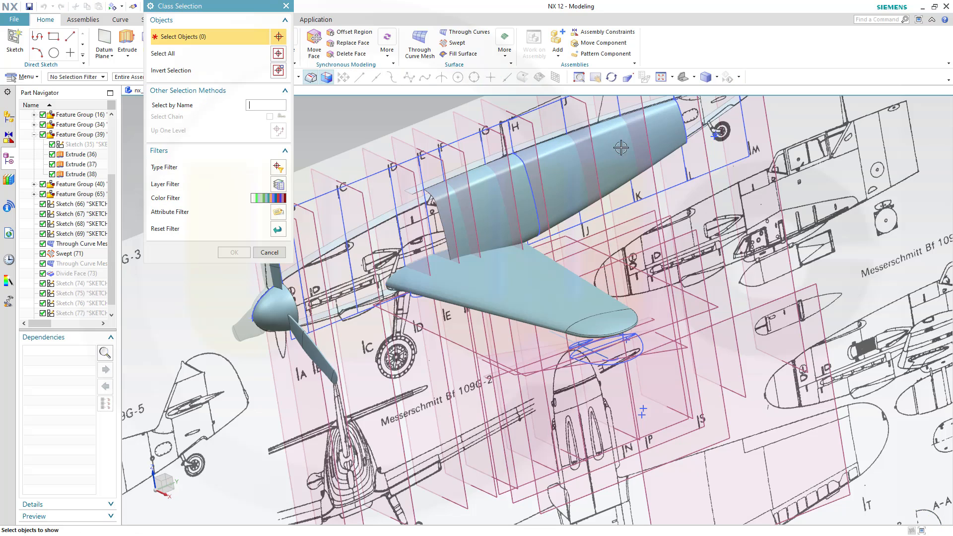
pyautogui.scroll(1, 356, 253)
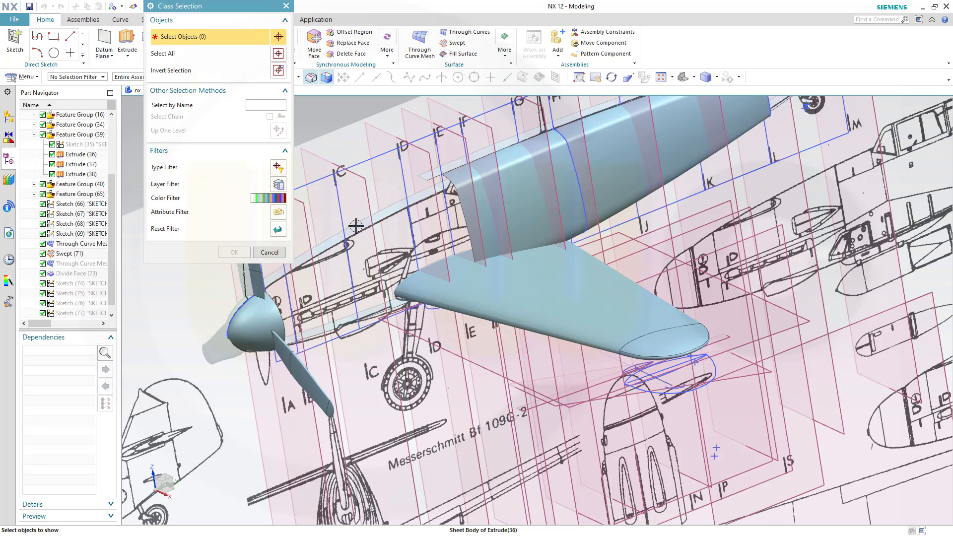
pyautogui.click(355, 228)
pyautogui.click(365, 321)
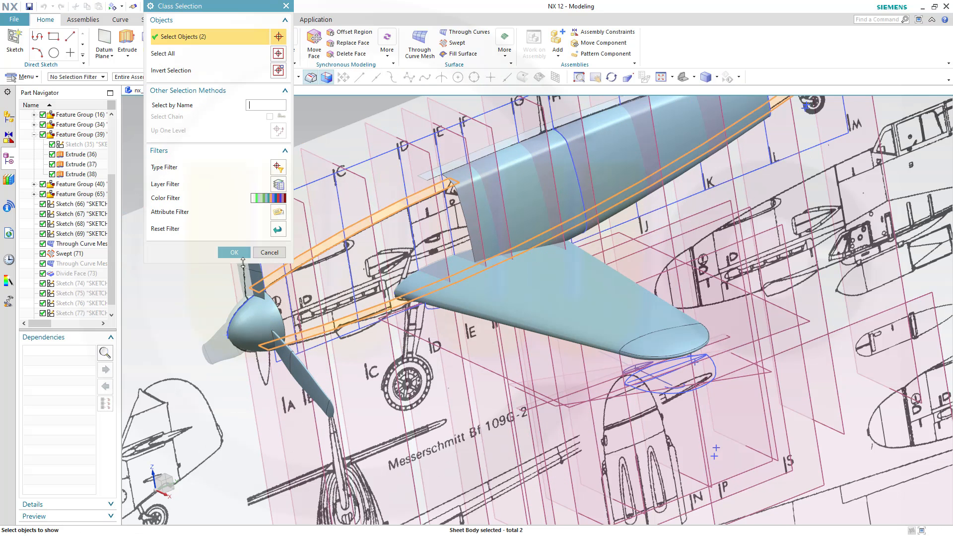
pyautogui.click(237, 256)
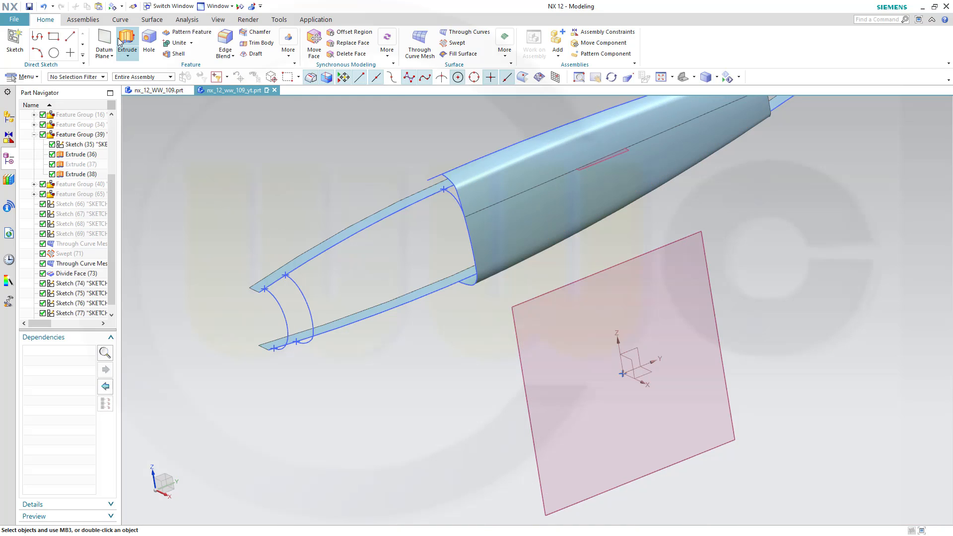
# Start a Through Points studio spline at the start point of the Divide Face edge, where the dividing line meets the section
pyautogui.click(120, 19)
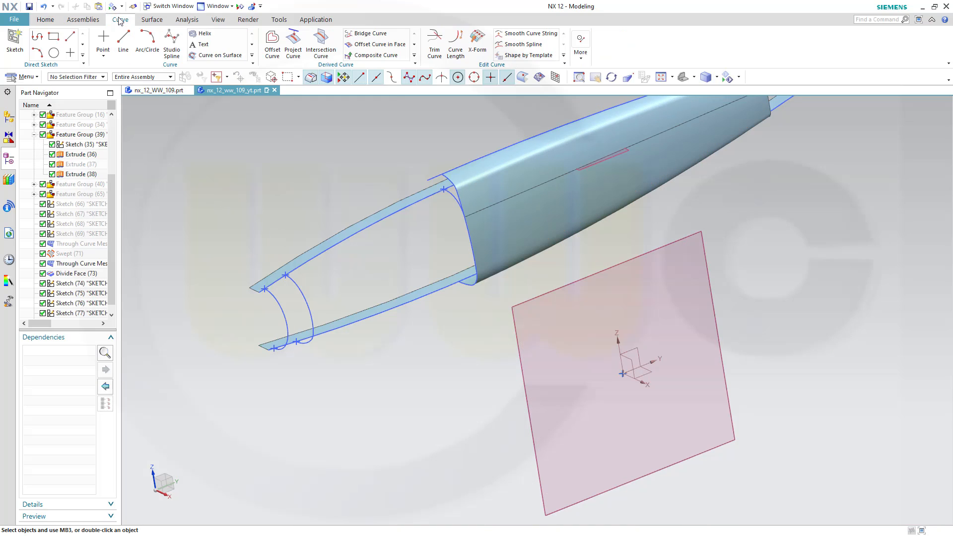
pyautogui.click(172, 43)
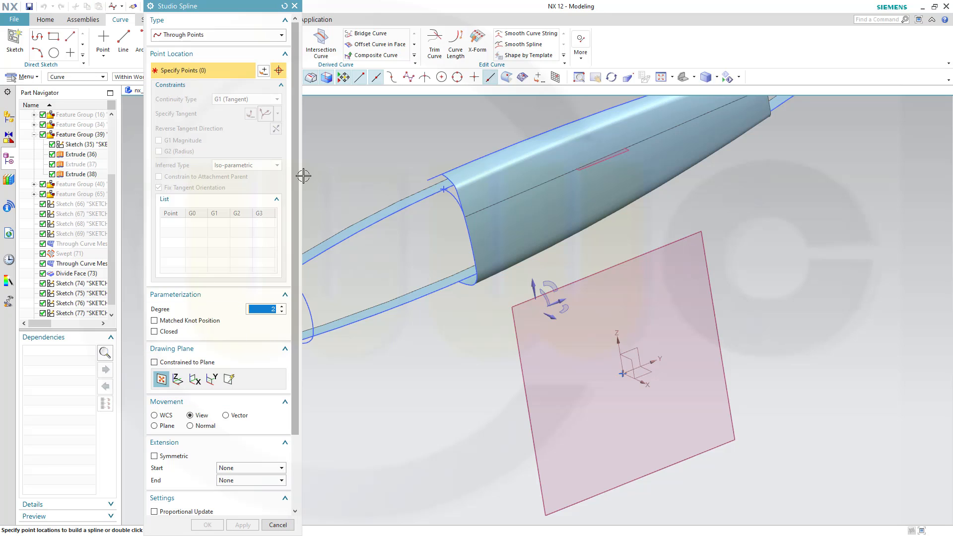
pyautogui.scroll(2, 332, 155)
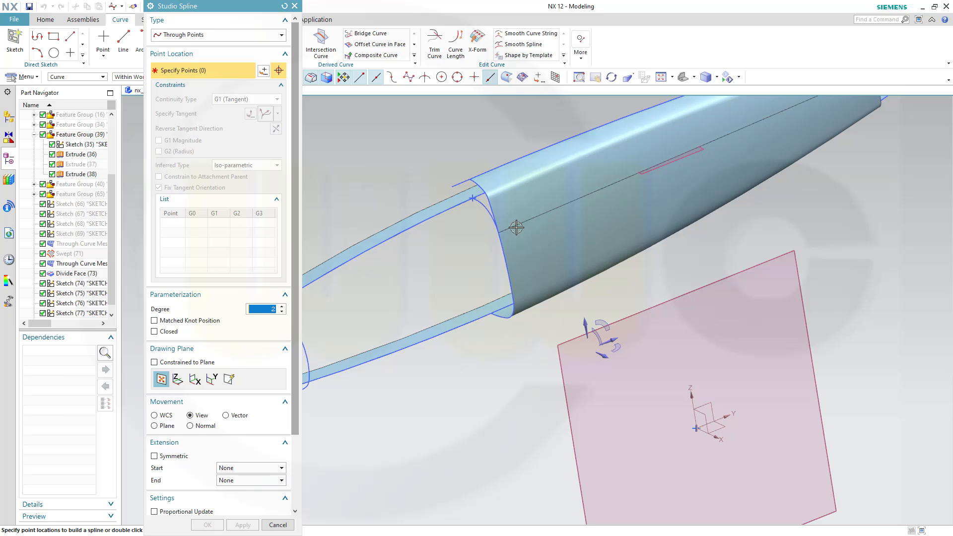
pyautogui.scroll(4, 508, 232)
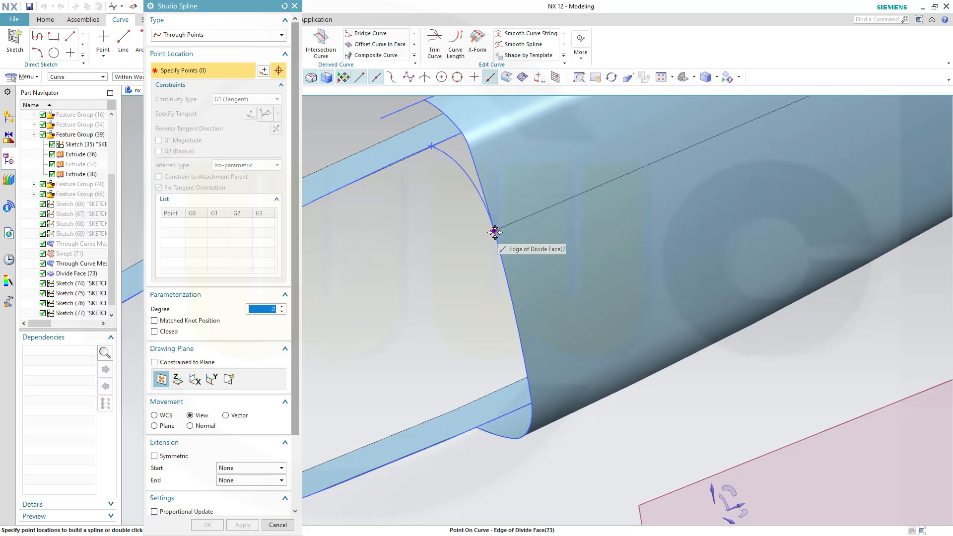
pyautogui.click(494, 232)
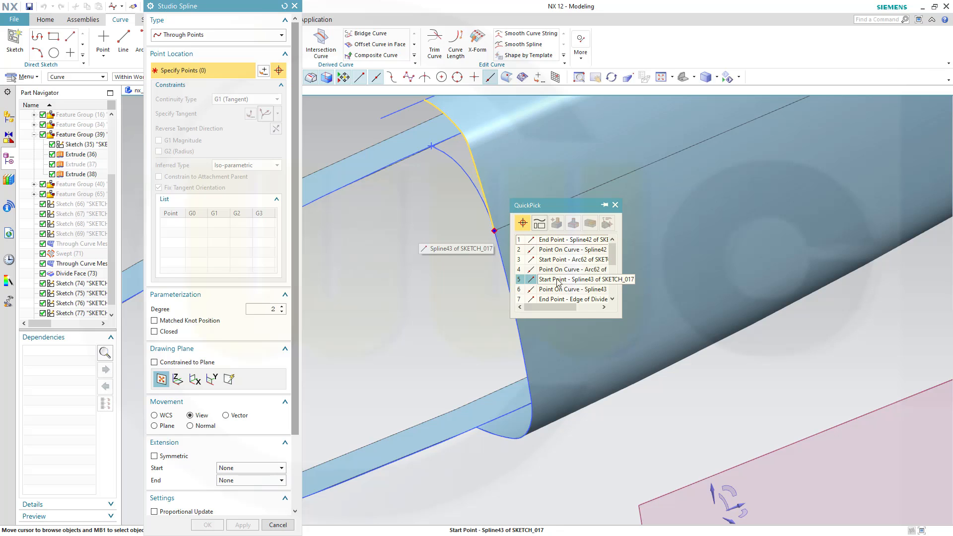
pyautogui.scroll(-2, 559, 283)
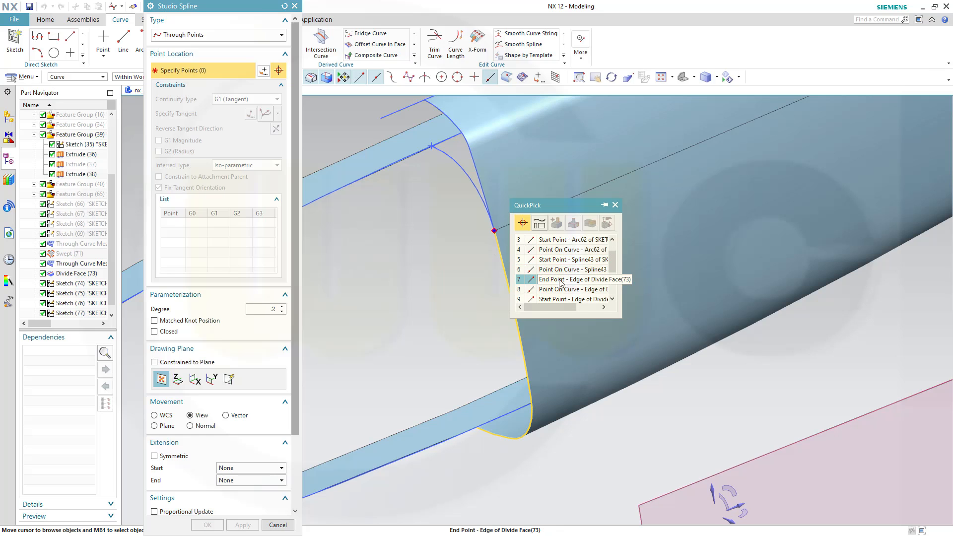
pyautogui.click(554, 298)
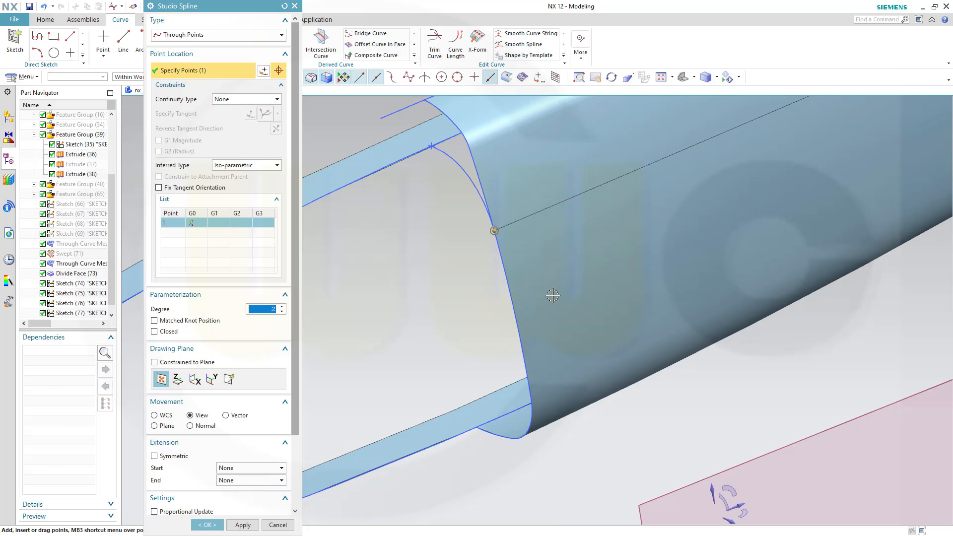
# Add two more spline points, one on each of the two front section arcs, working forward
pyautogui.scroll(-3, 415, 251)
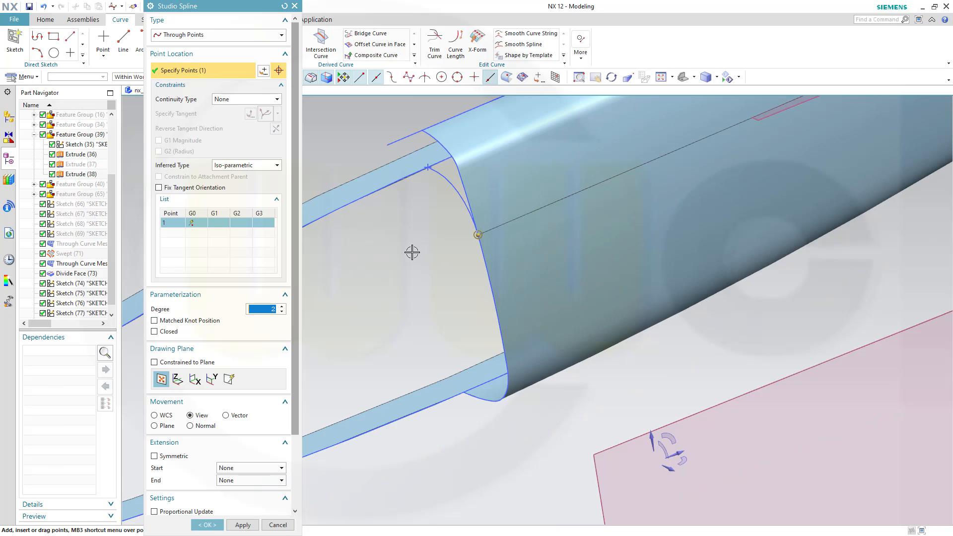
pyautogui.keyDown('shift'); pyautogui.moveTo(368, 260); pyautogui.dragTo(629, 254, button='middle'); pyautogui.keyUp('shift')
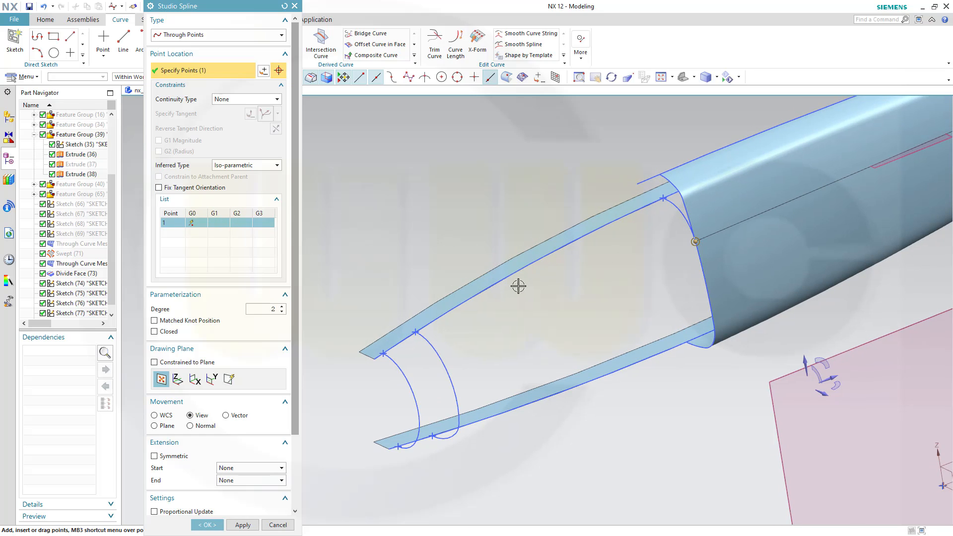
pyautogui.click(436, 351)
pyautogui.moveTo(551, 355)
pyautogui.mouseDown(button='middle')
pyautogui.moveTo(582, 352)
pyautogui.moveTo(582, 343)
pyautogui.mouseUp(button='middle')
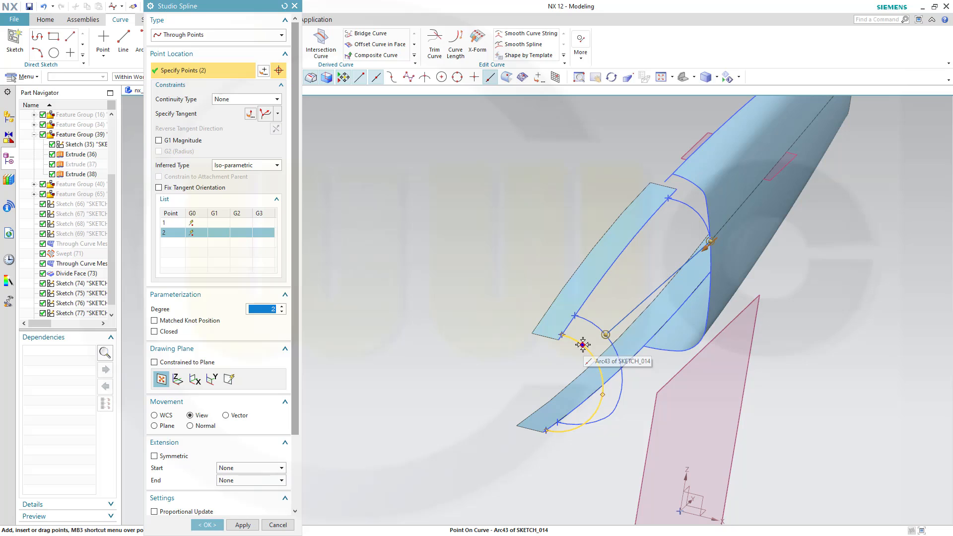
pyautogui.click(584, 348)
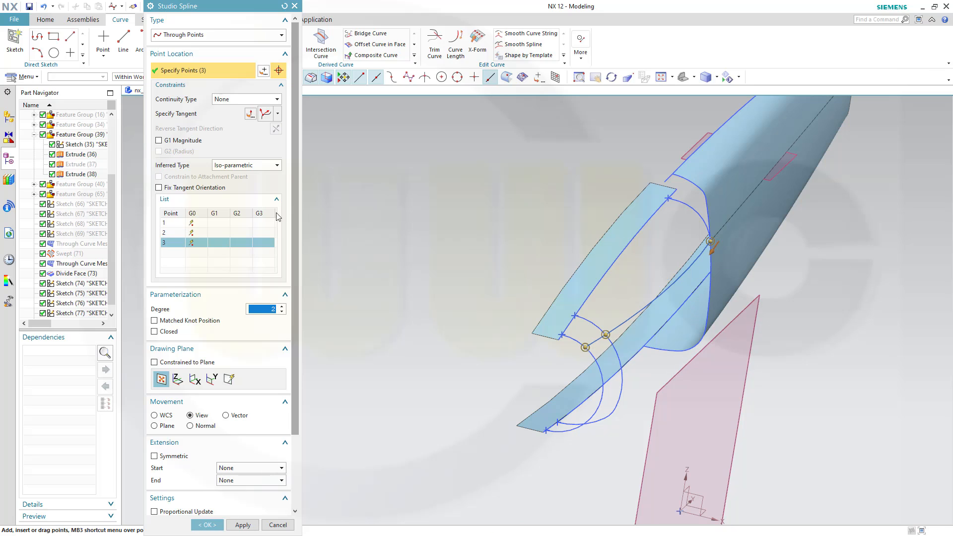
# Give the spline's first point G1 (Tangent) continuity along the fuselage dividing edge and create the spline
pyautogui.click(195, 224)
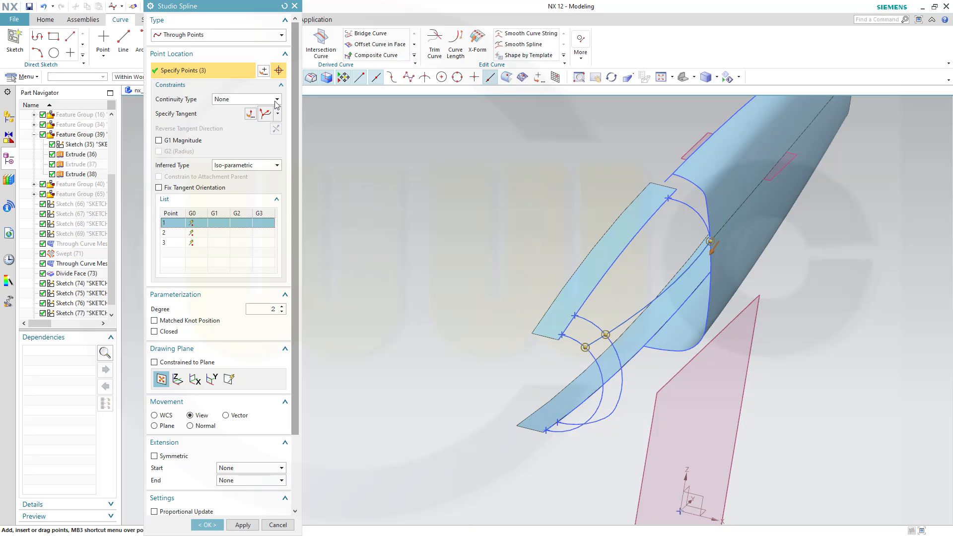
pyautogui.click(276, 101)
pyautogui.click(248, 118)
pyautogui.moveTo(489, 191); pyautogui.dragTo(407, 174, button='middle')
pyautogui.click(250, 115)
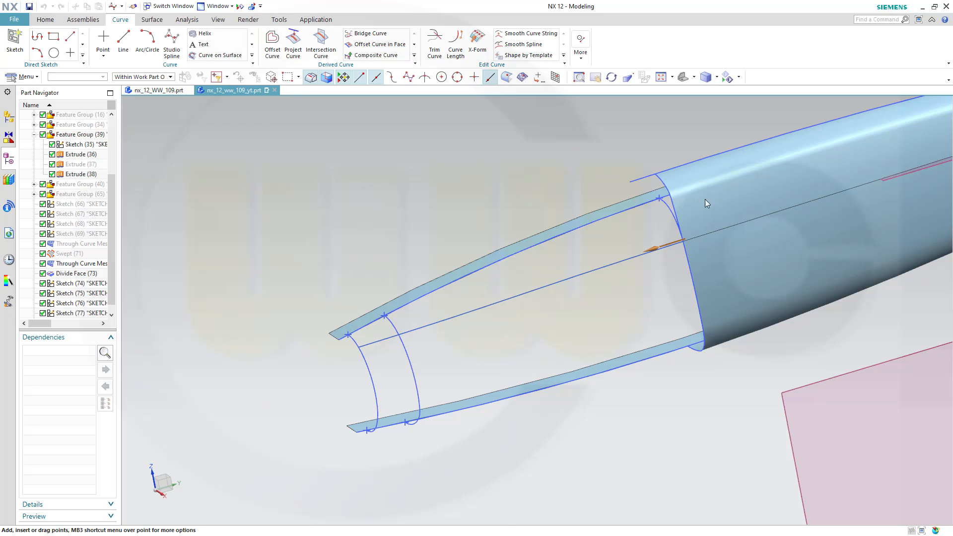
pyautogui.click(710, 229)
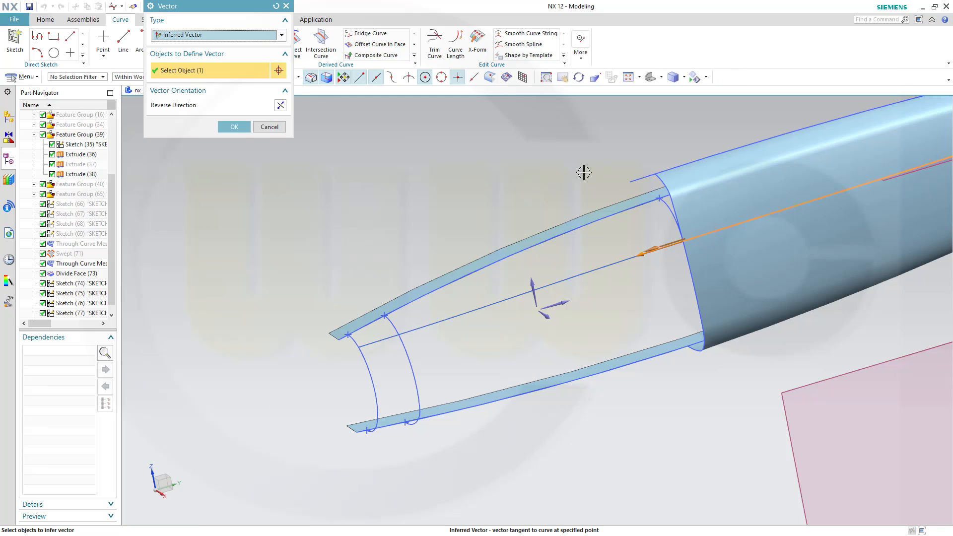
pyautogui.click(234, 127)
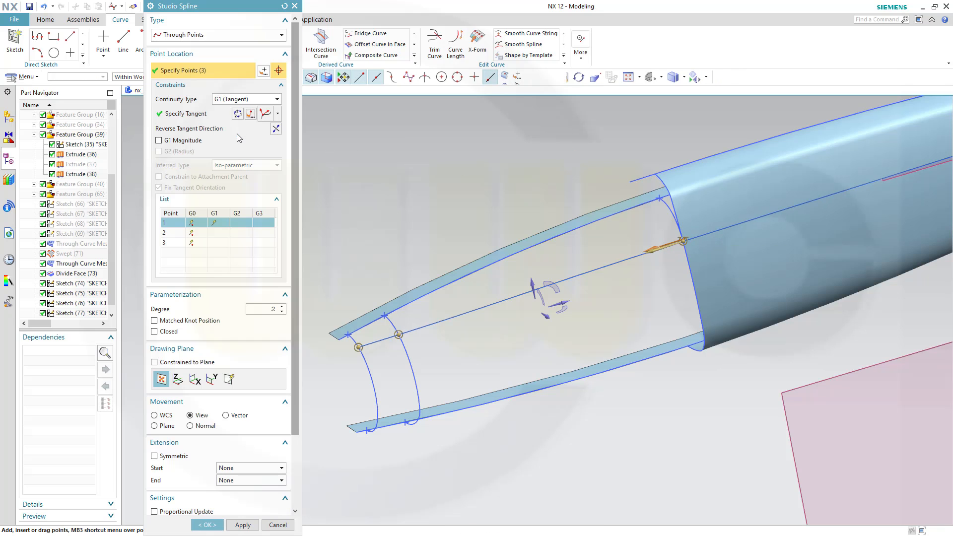
pyautogui.click(207, 524)
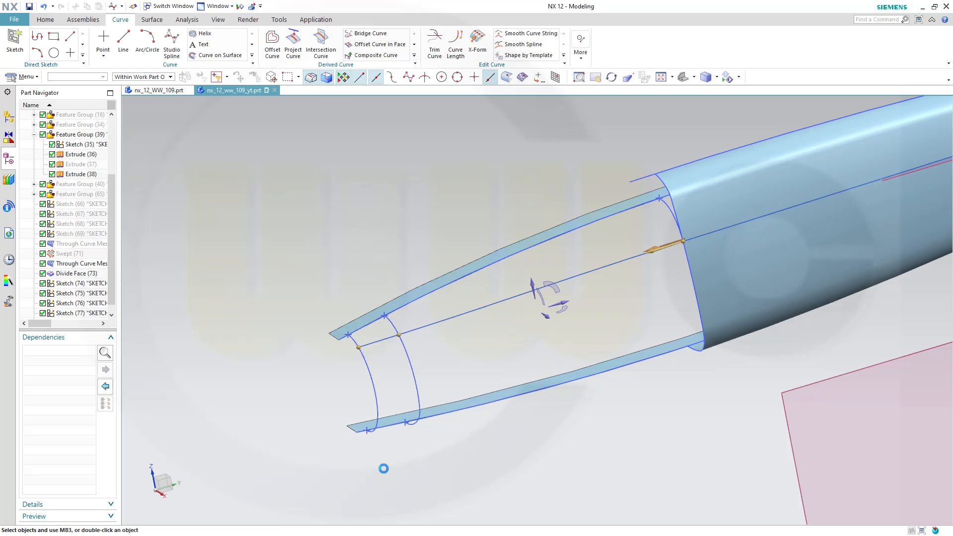
# Start a Through Curve Mesh with the lower parts of the two front section arcs and the Divide Face edge as separate primary curves
pyautogui.moveTo(686, 404); pyautogui.dragTo(683, 312, button='middle')
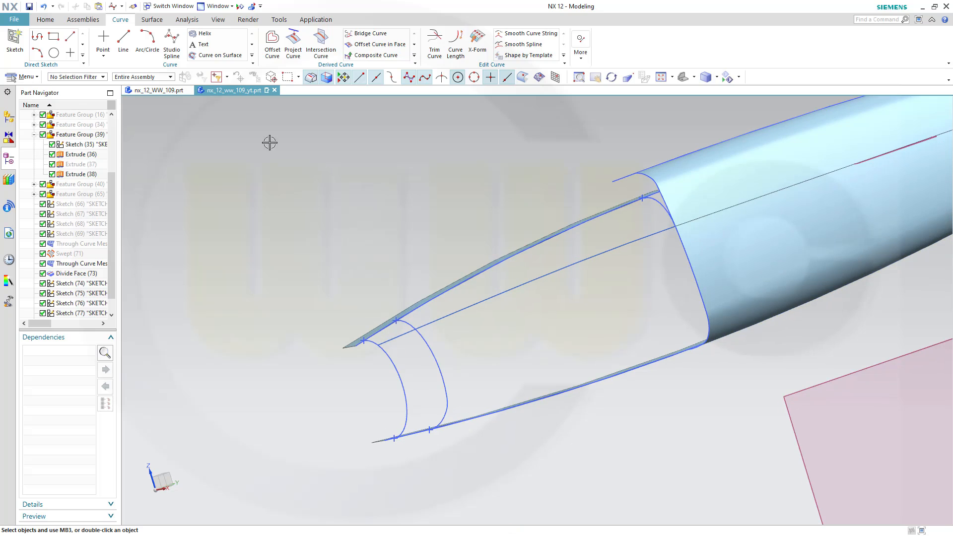
pyautogui.click(45, 20)
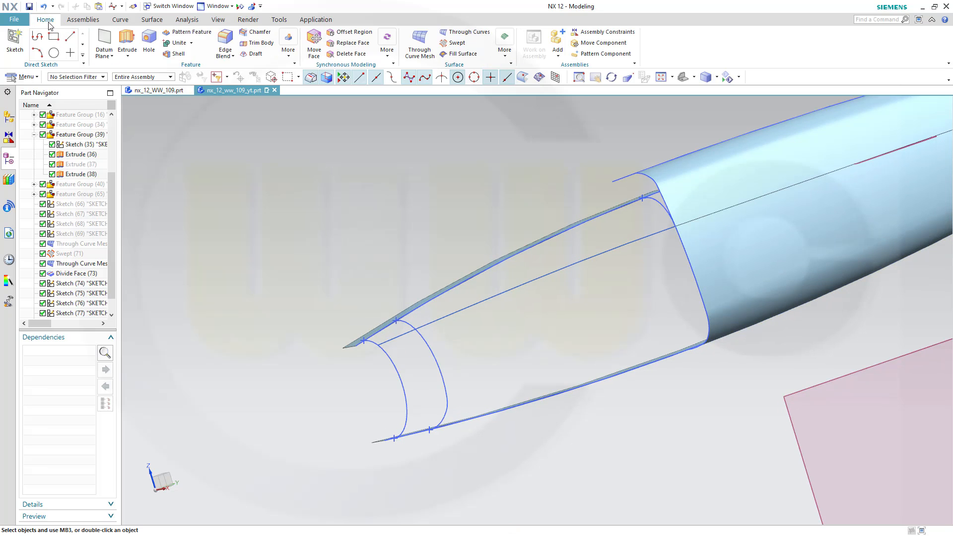
pyautogui.click(419, 45)
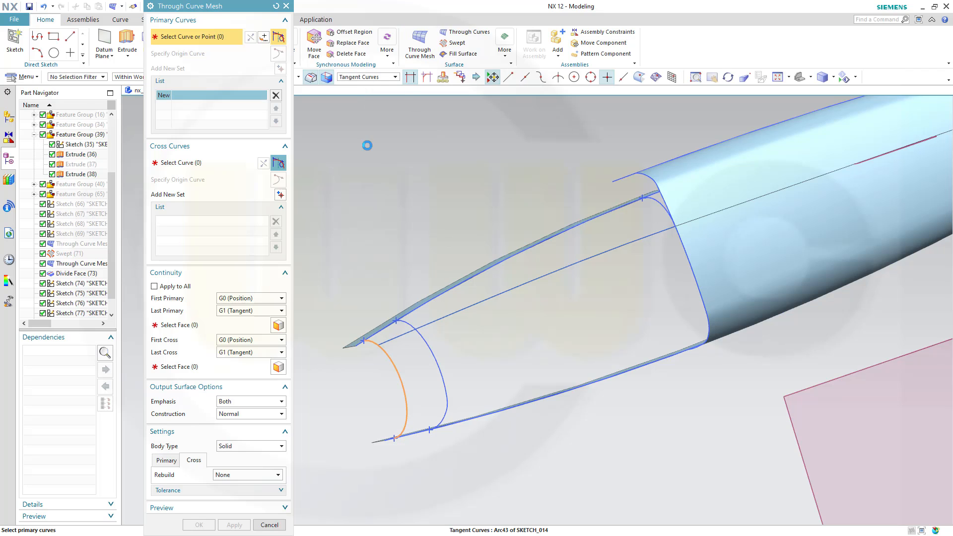
pyautogui.click(280, 68)
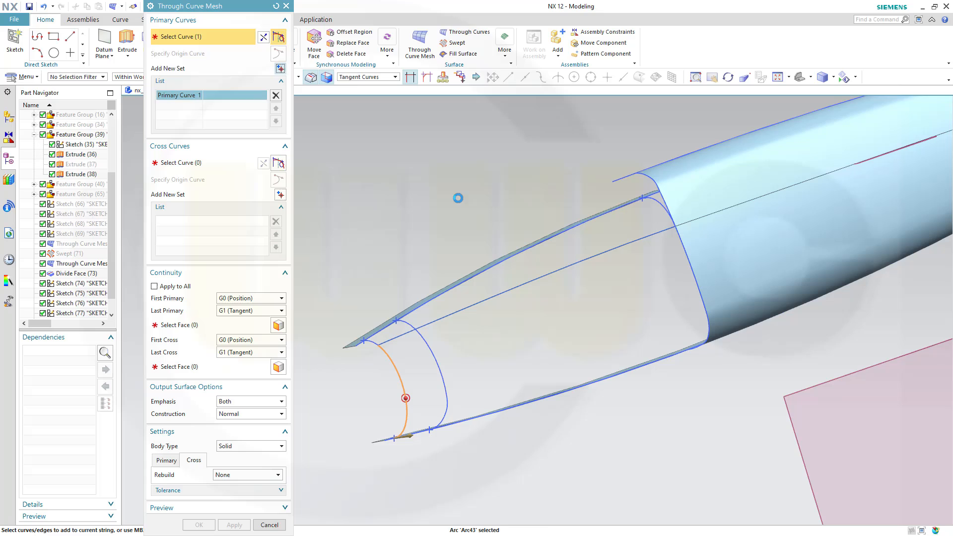
pyautogui.click(446, 410)
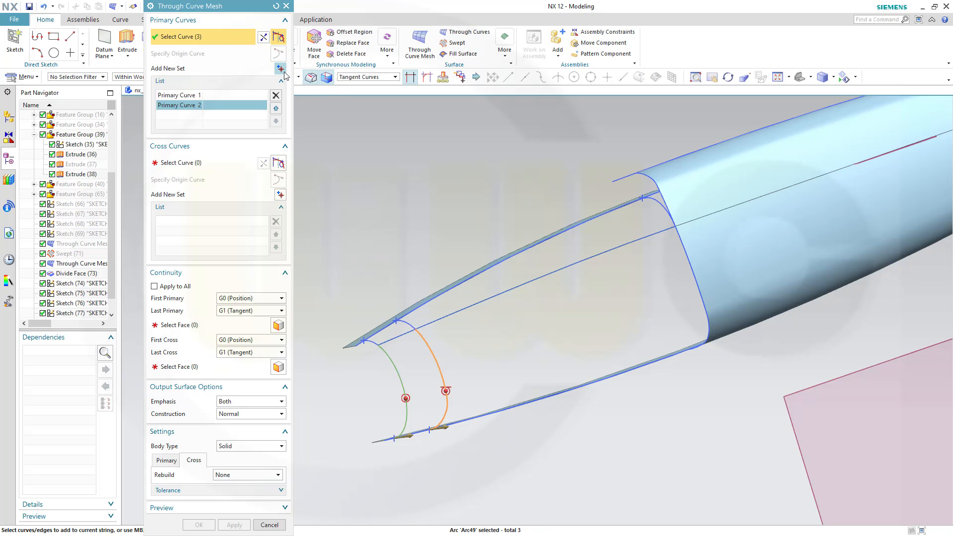
pyautogui.middleClick(306, 88)
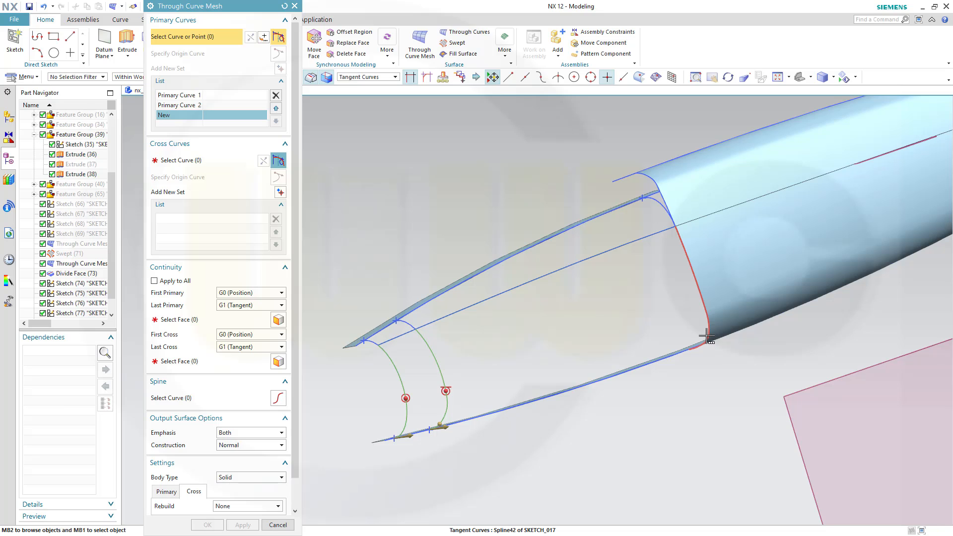
pyautogui.click(706, 336)
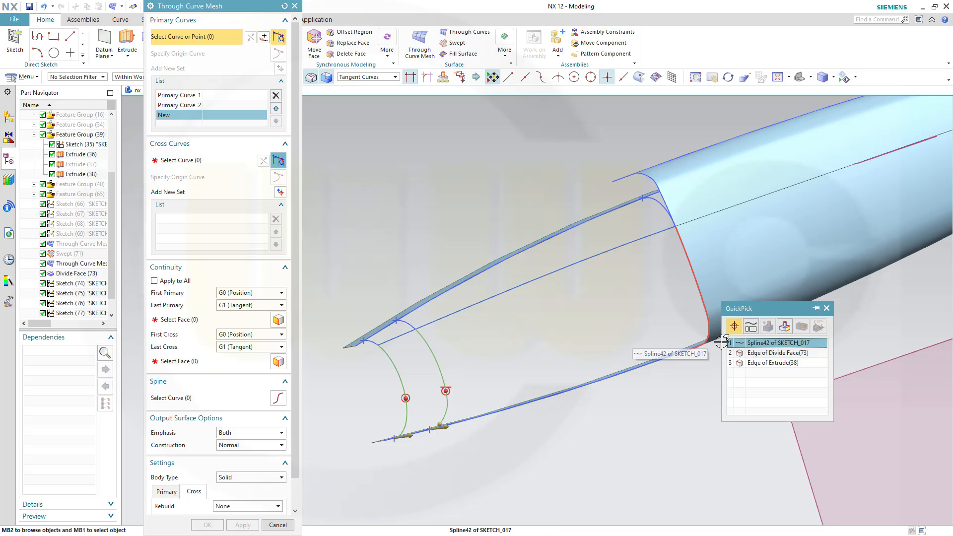
pyautogui.click(744, 353)
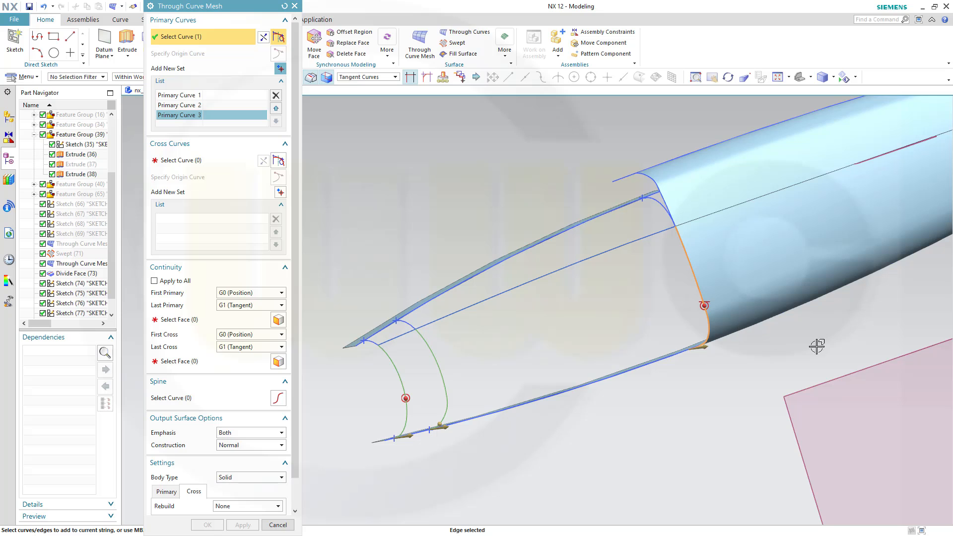
# Add the studio spline along the fuselage dividing line as the mesh's first cross curve
pyautogui.moveTo(797, 323); pyautogui.dragTo(727, 273, button='middle')
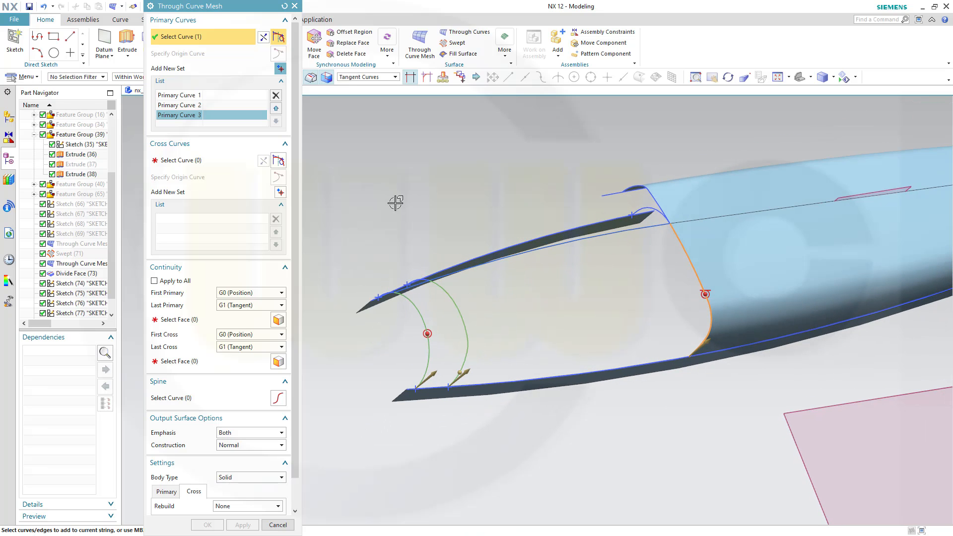
pyautogui.click(209, 166)
pyautogui.moveTo(542, 308); pyautogui.dragTo(474, 329, button='middle')
pyautogui.click(412, 336)
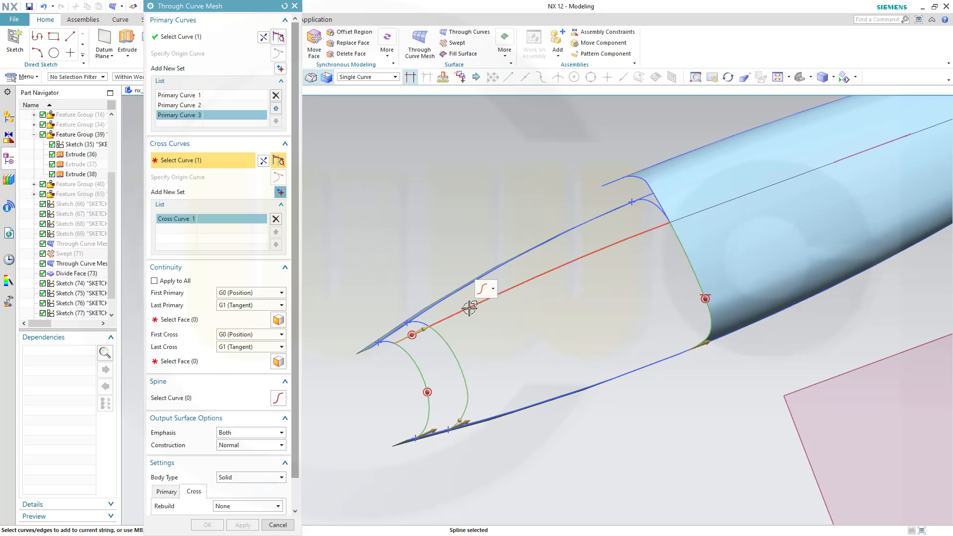
# Add the edge of the lower extruded sheet, from the front section back to the Divide Face edge, as the second cross curve
pyautogui.scroll(1, 625, 429)
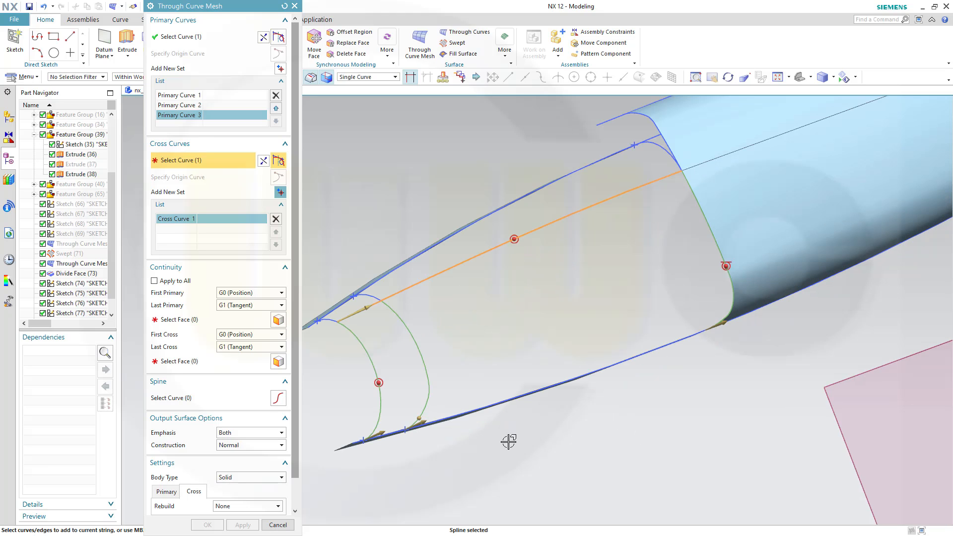
pyautogui.scroll(1, 512, 472)
pyautogui.scroll(1, 514, 451)
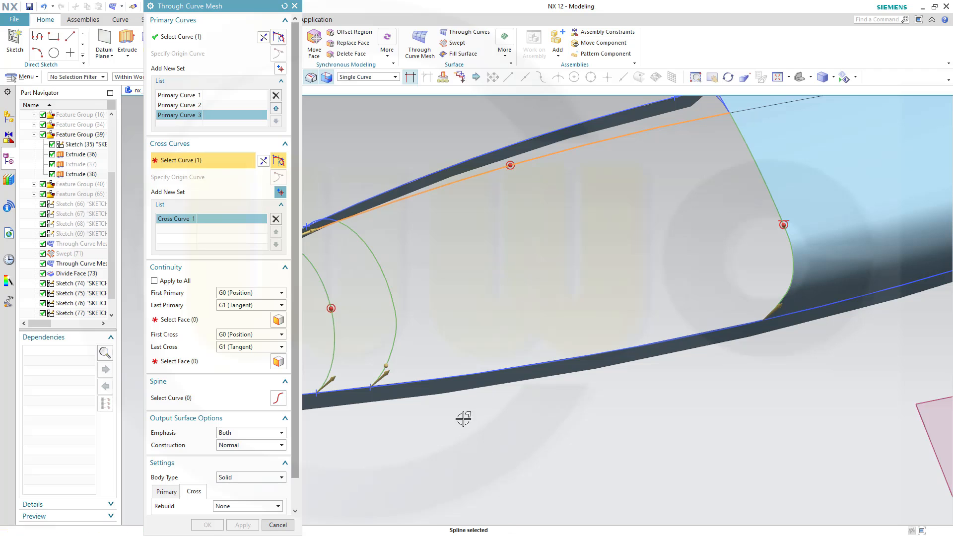
pyautogui.click(281, 194)
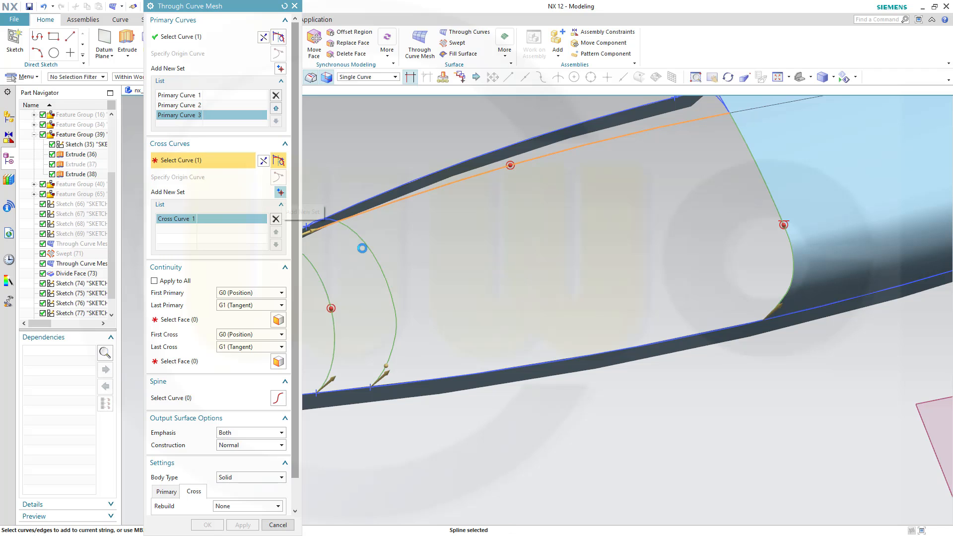
pyautogui.click(330, 391)
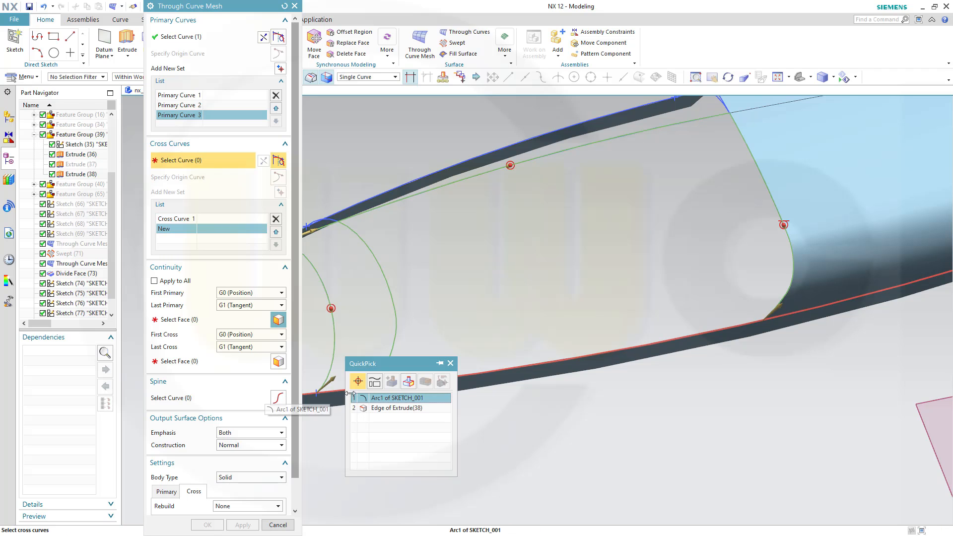
pyautogui.click(393, 438)
pyautogui.click(403, 381)
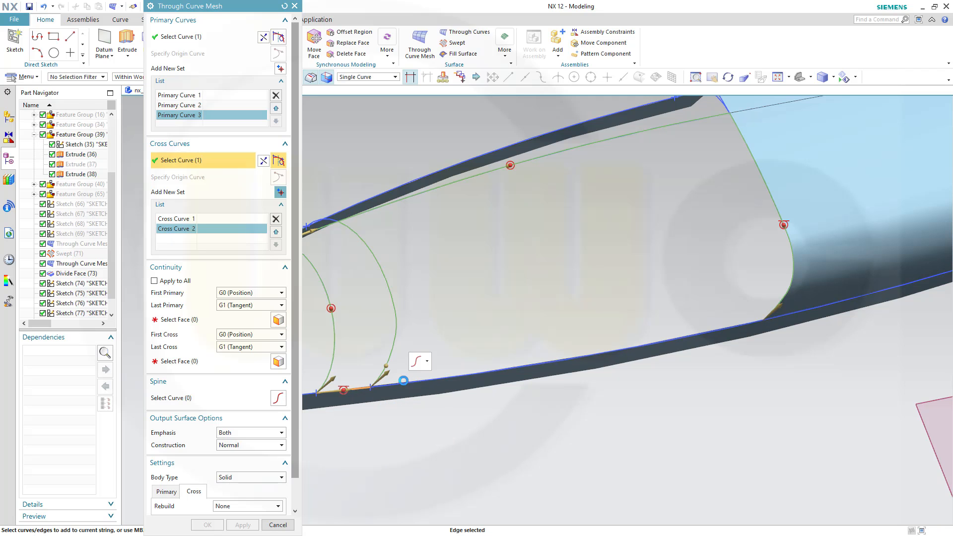
pyautogui.click(401, 382)
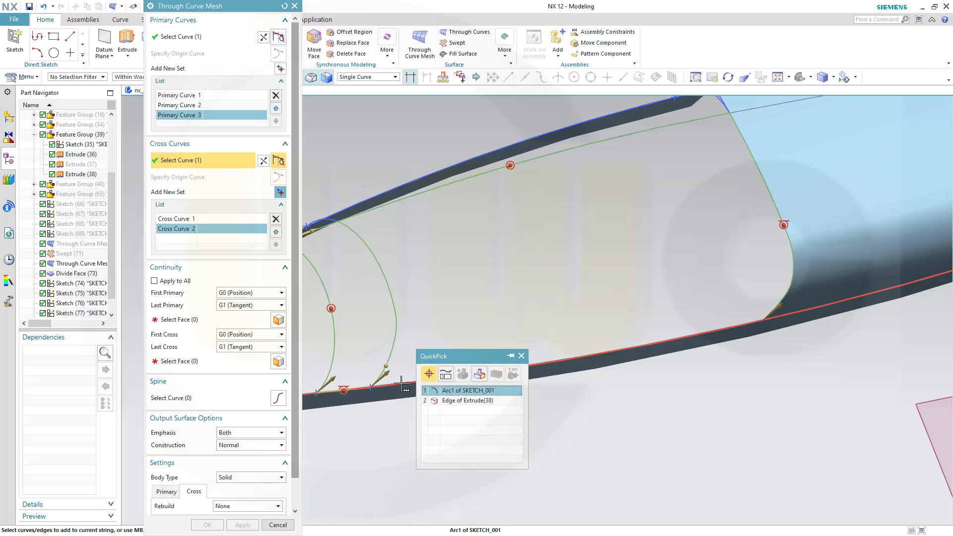
pyautogui.click(455, 397)
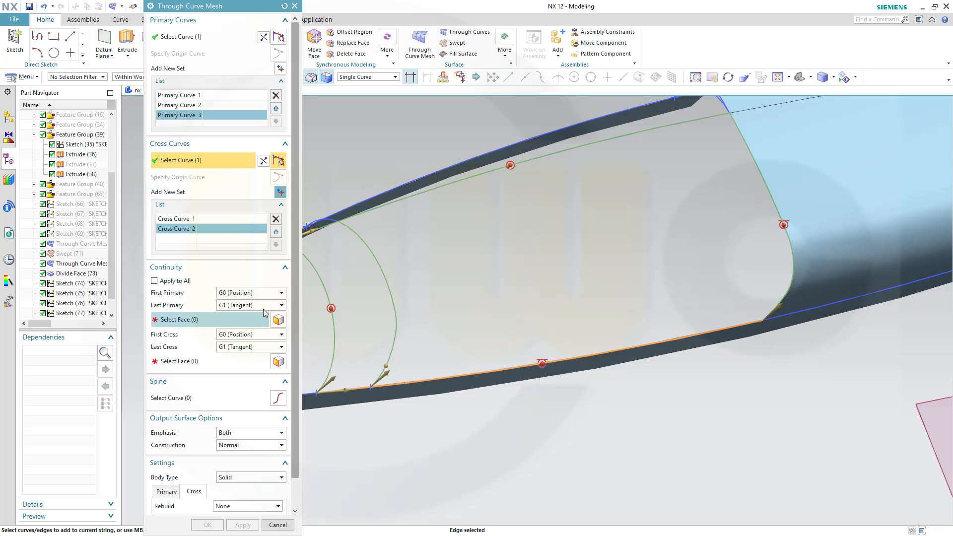
# Set the Last Primary and Last Cross continuity of the mesh to G0 (Position)
pyautogui.click(279, 305)
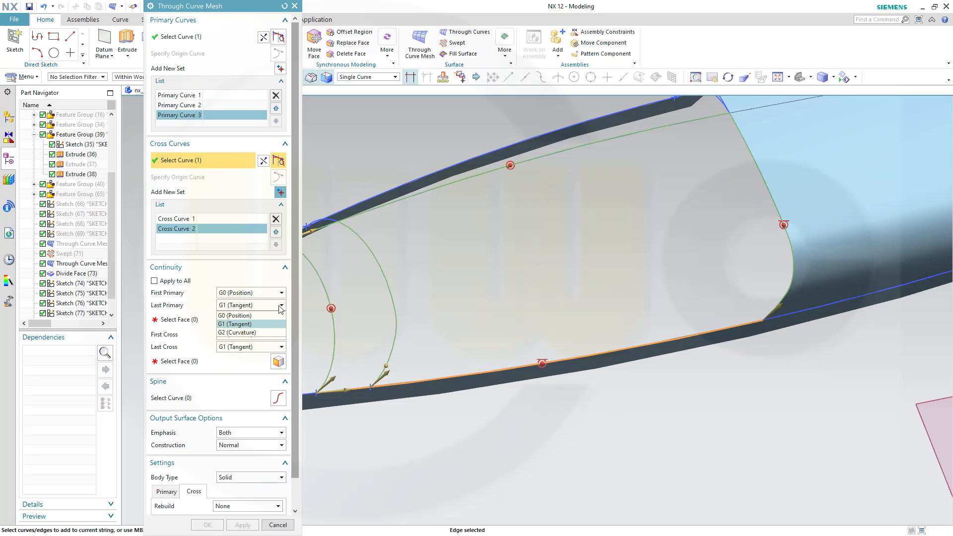
pyautogui.click(251, 316)
pyautogui.click(281, 330)
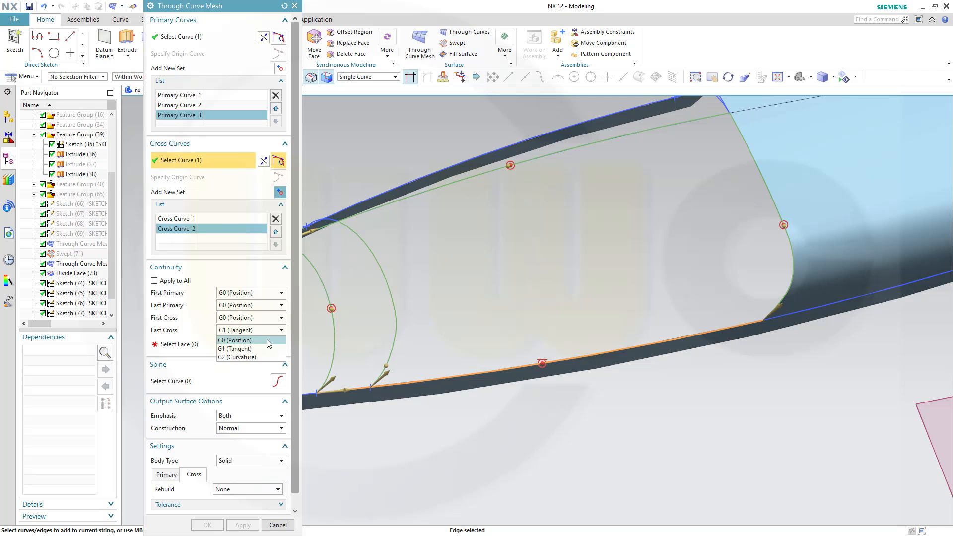
pyautogui.click(243, 341)
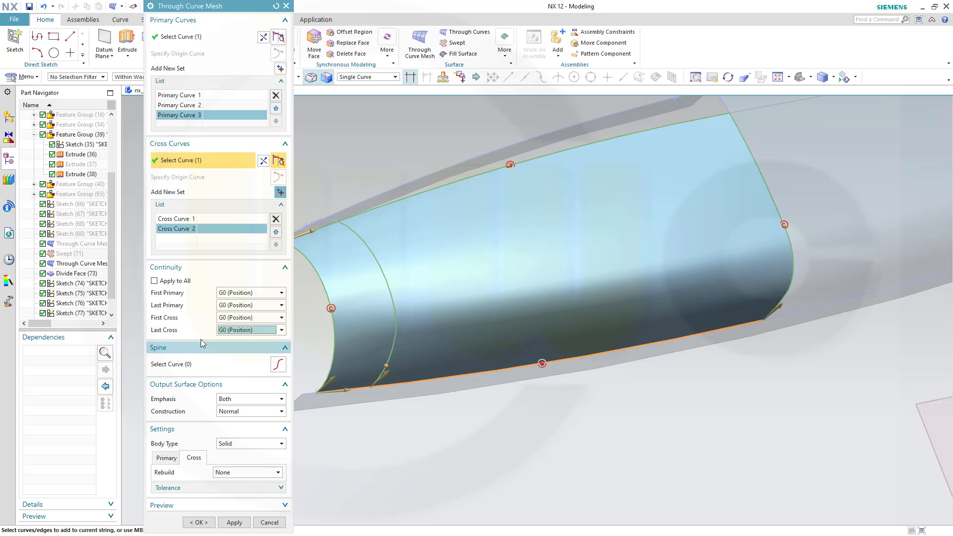
# Set the Last Primary continuity to G1 (Tangent) against the adjoining lower fuselage face
pyautogui.click(282, 305)
pyautogui.click(243, 321)
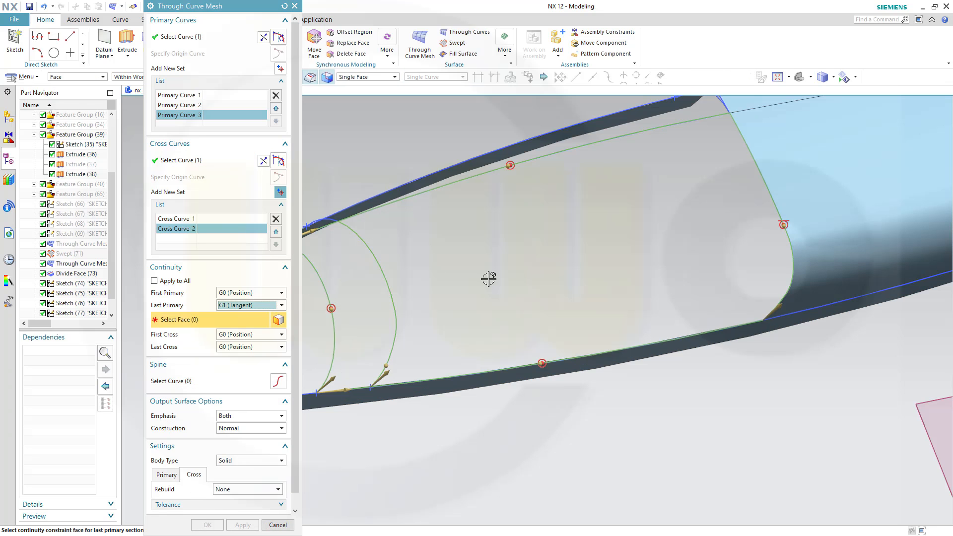
pyautogui.click(825, 189)
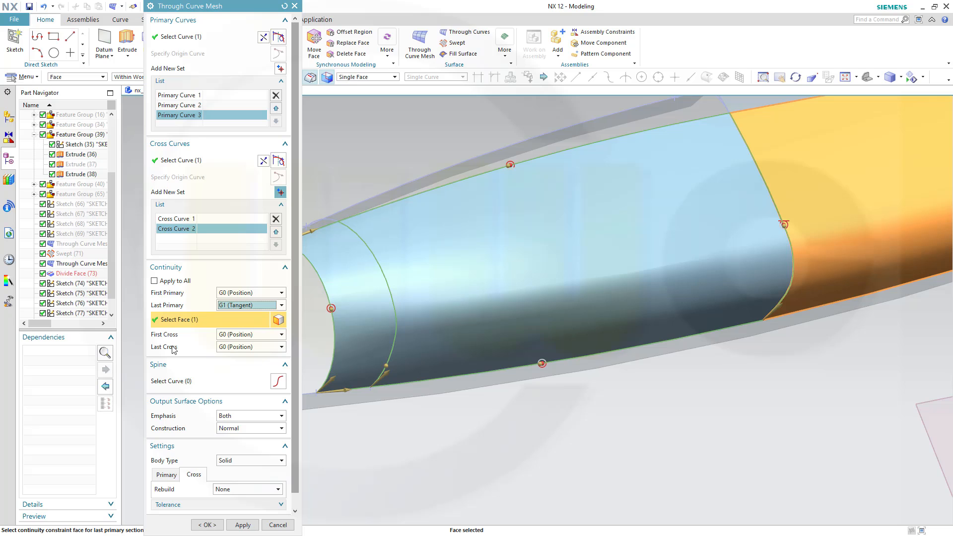
# Set the Last Cross continuity to G1 (Tangent) against the lower extruded sheet and create the mesh surface
pyautogui.click(282, 347)
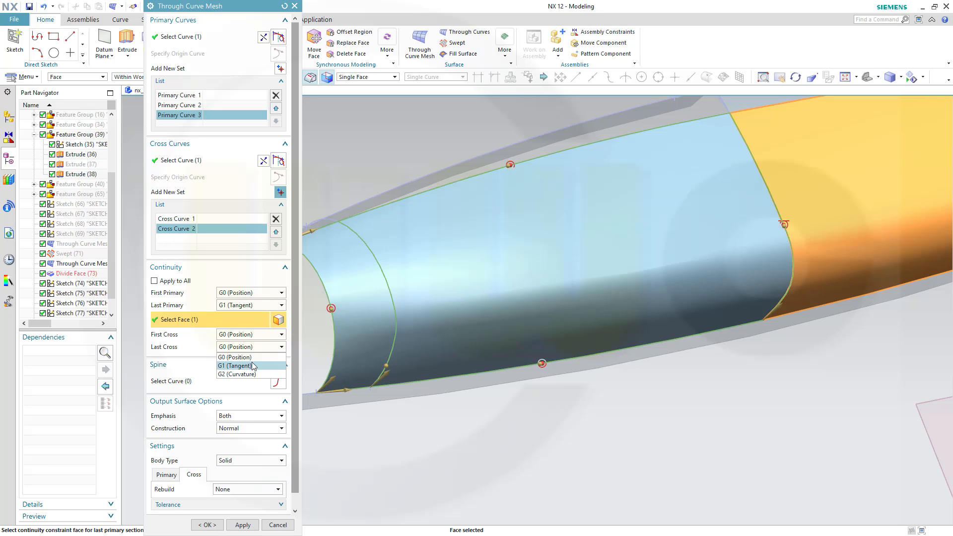
pyautogui.click(243, 367)
pyautogui.click(451, 387)
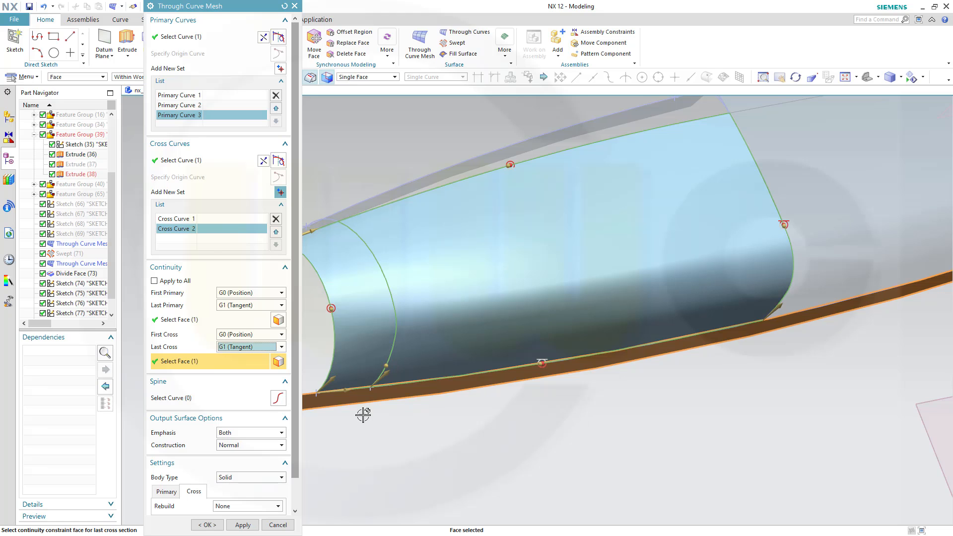
pyautogui.click(208, 525)
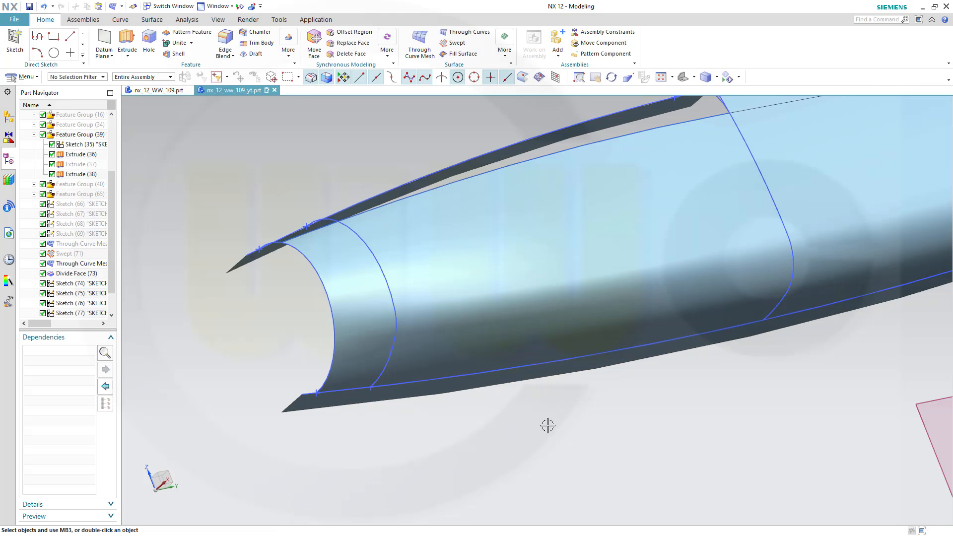
# Examine the new lower front surface and highlight Sketch (66) and Sketch (67) in the feature history to check their locations
pyautogui.moveTo(548, 425); pyautogui.dragTo(553, 400, button='middle')
pyautogui.moveTo(620, 246); pyautogui.dragTo(600, 347, button='middle')
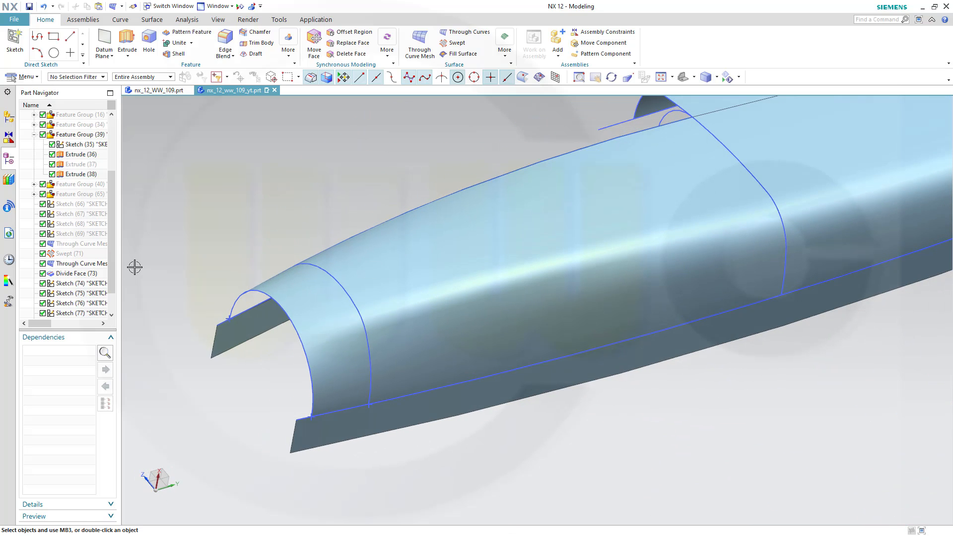
pyautogui.scroll(-1, 112, 255)
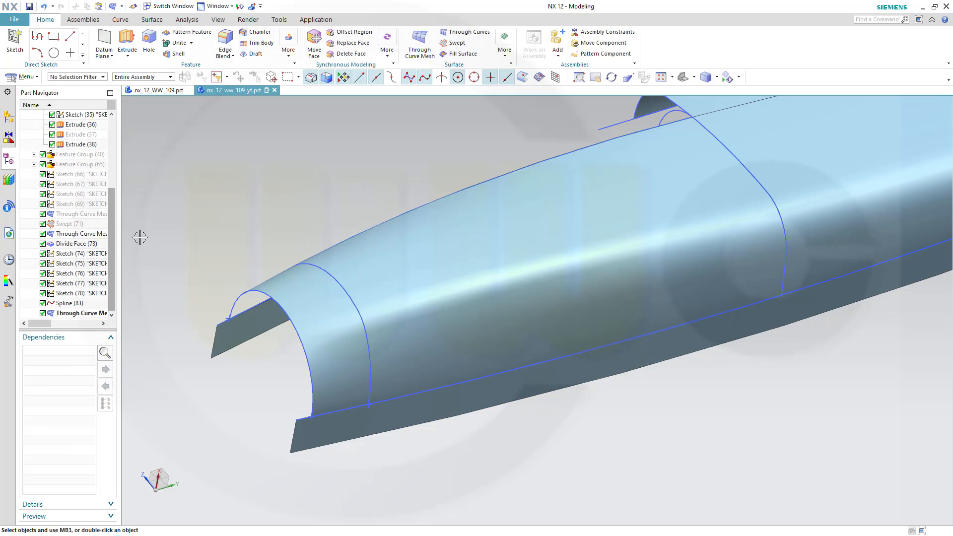
pyautogui.click(73, 174)
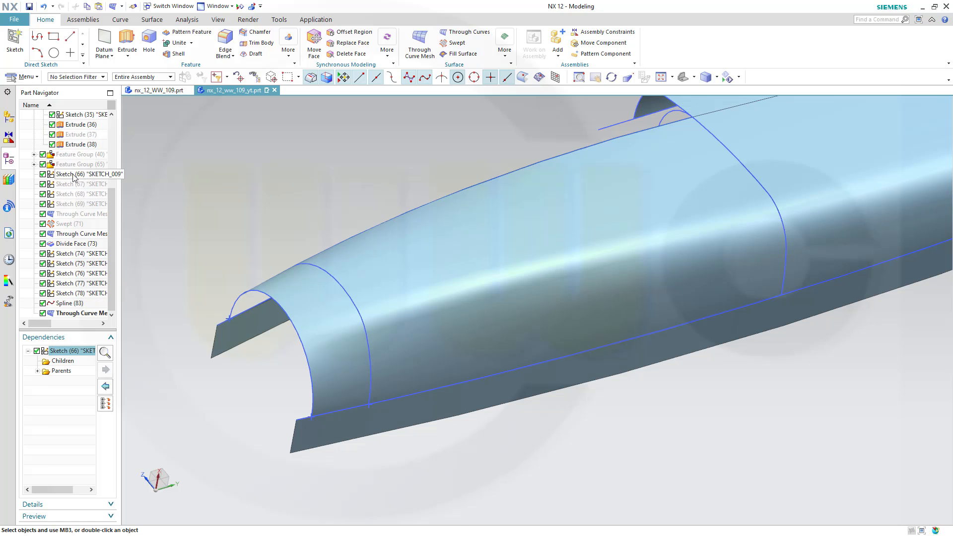
pyautogui.scroll(-3, 645, 238)
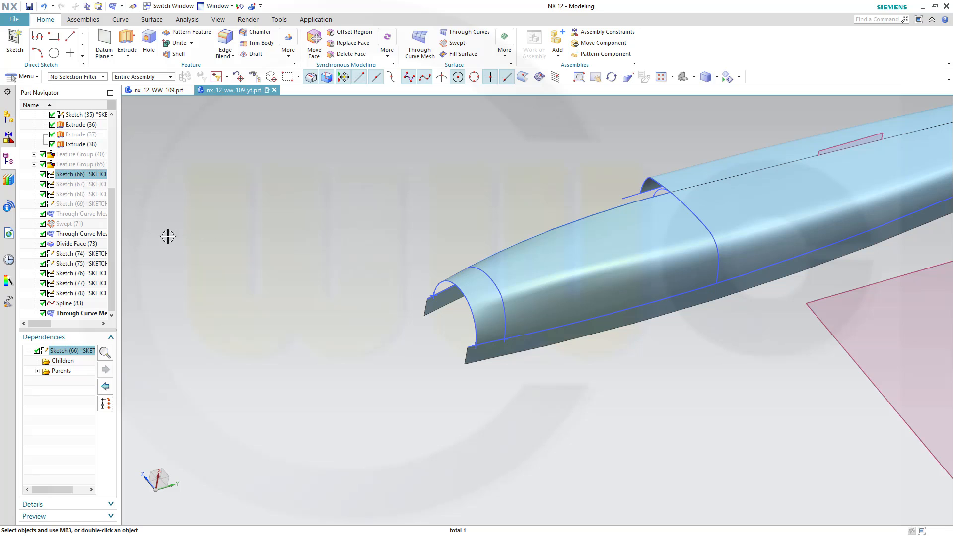
pyautogui.click(77, 184)
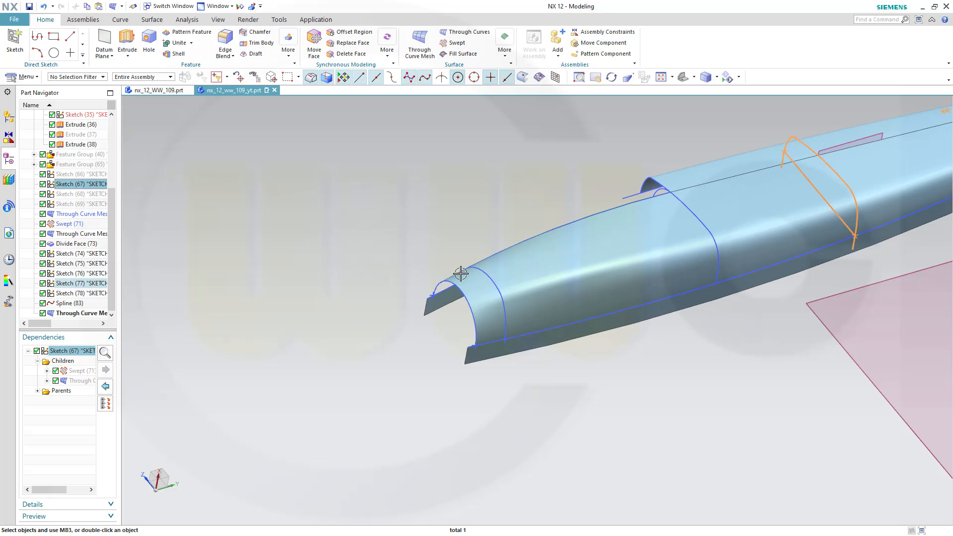
# Start a Through Curve Mesh with the three upper front section curves as separate primary curves, ordered from the nose end rearward
pyautogui.moveTo(461, 273); pyautogui.dragTo(472, 171, button='middle')
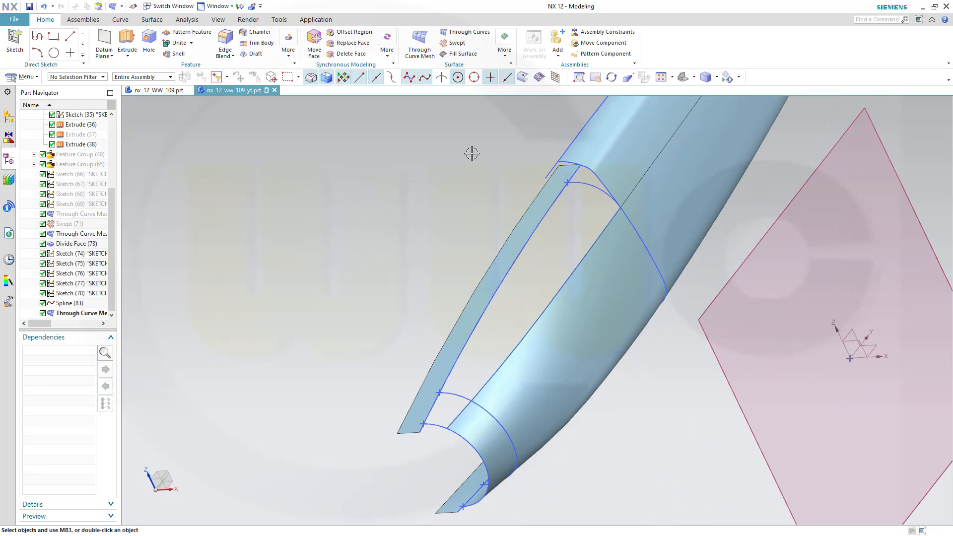
pyautogui.click(419, 45)
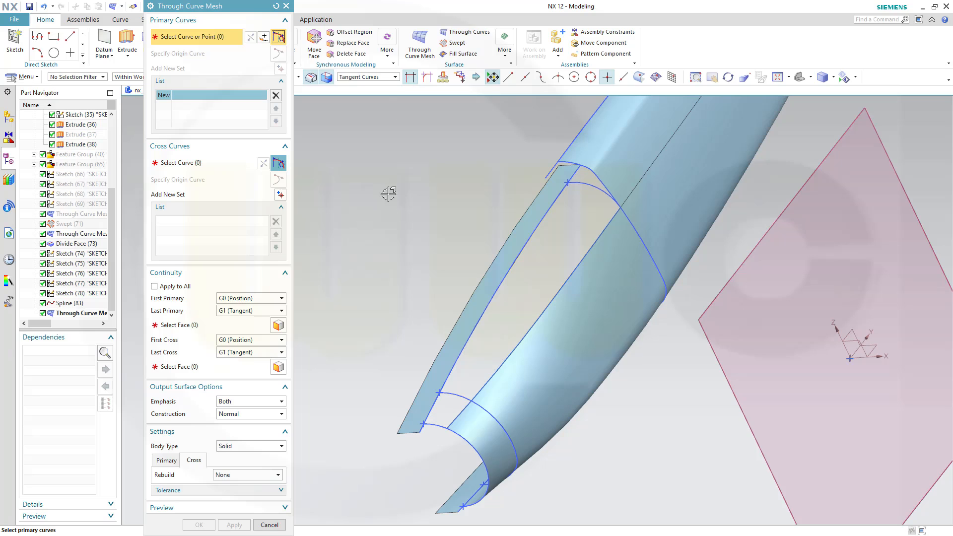
pyautogui.scroll(2, 387, 476)
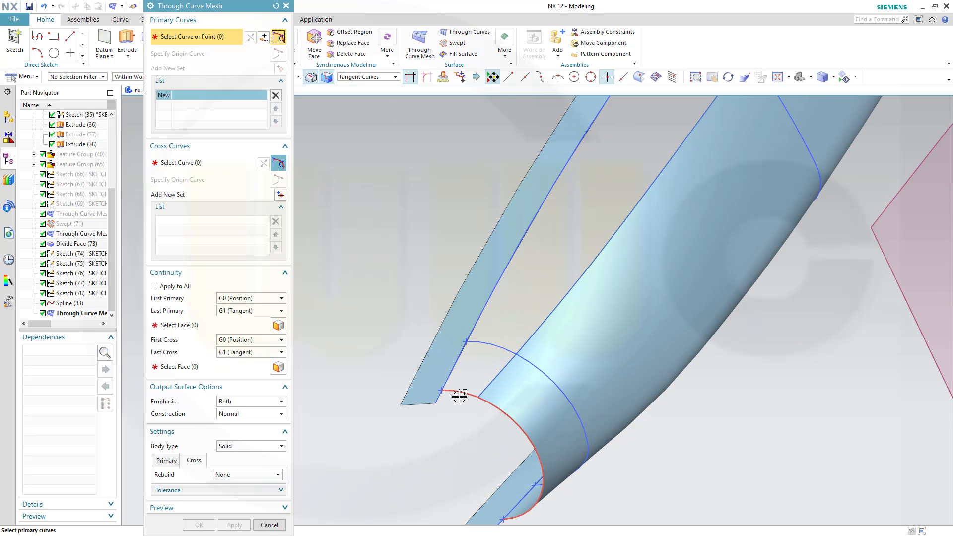
pyautogui.click(459, 393)
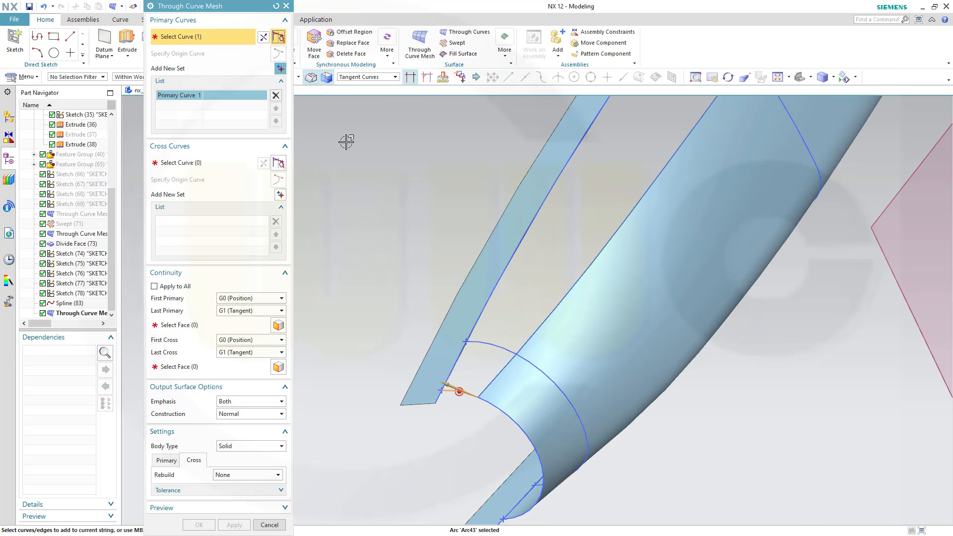
pyautogui.click(281, 68)
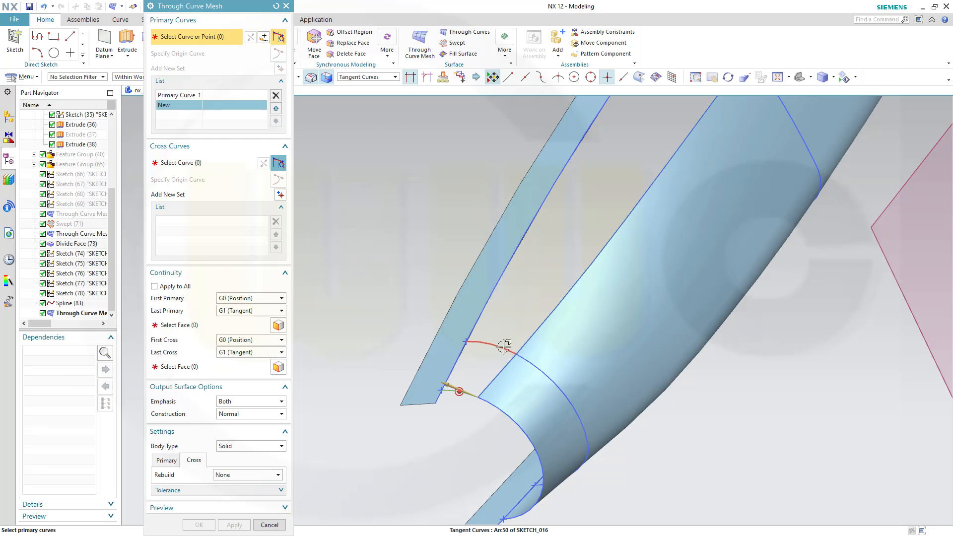
pyautogui.click(503, 344)
pyautogui.click(281, 68)
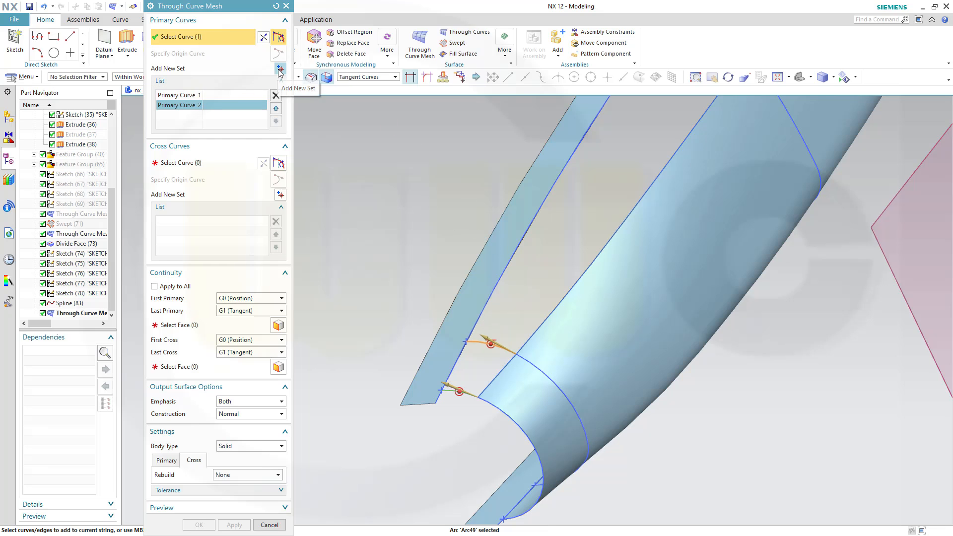
pyautogui.keyDown('shift'); pyautogui.moveTo(606, 153); pyautogui.dragTo(548, 269, button='middle'); pyautogui.keyUp('shift')
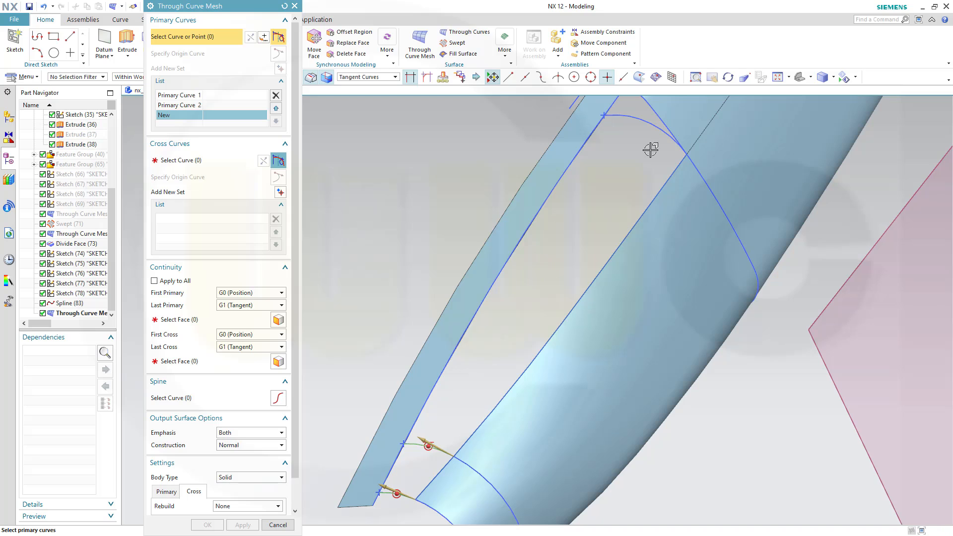
pyautogui.click(654, 125)
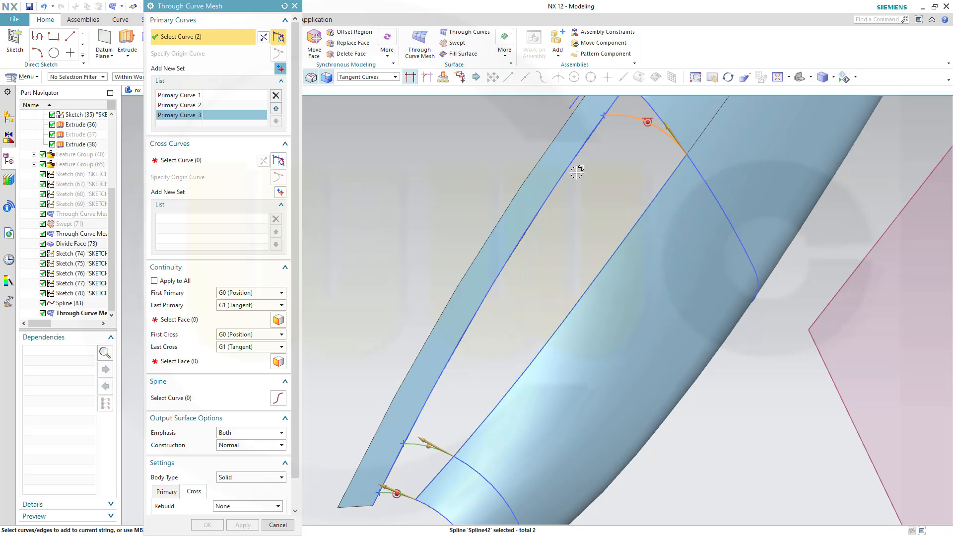
# Define the first cross curve from the two segments of the upper sheet's inner edge, Edge of Extrude(36)
pyautogui.click(191, 160)
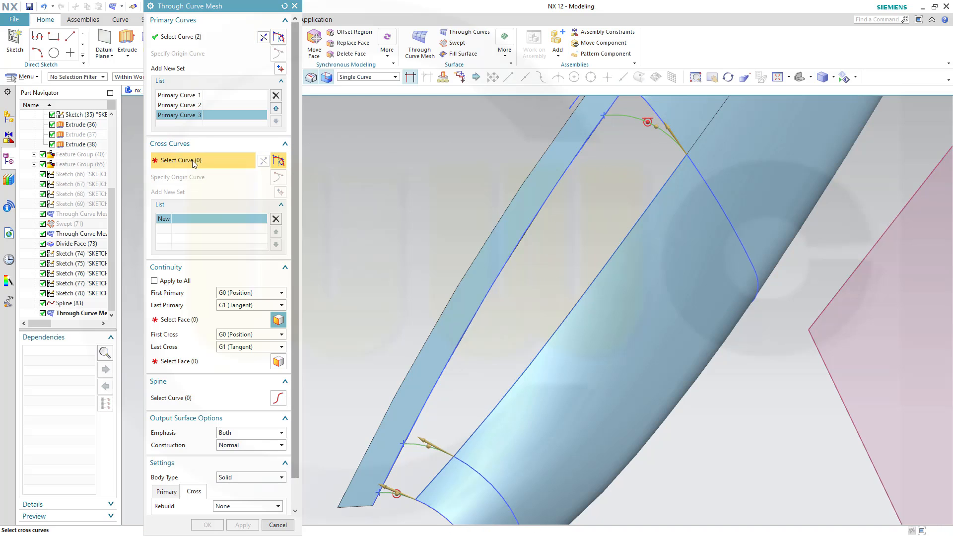
pyautogui.click(386, 475)
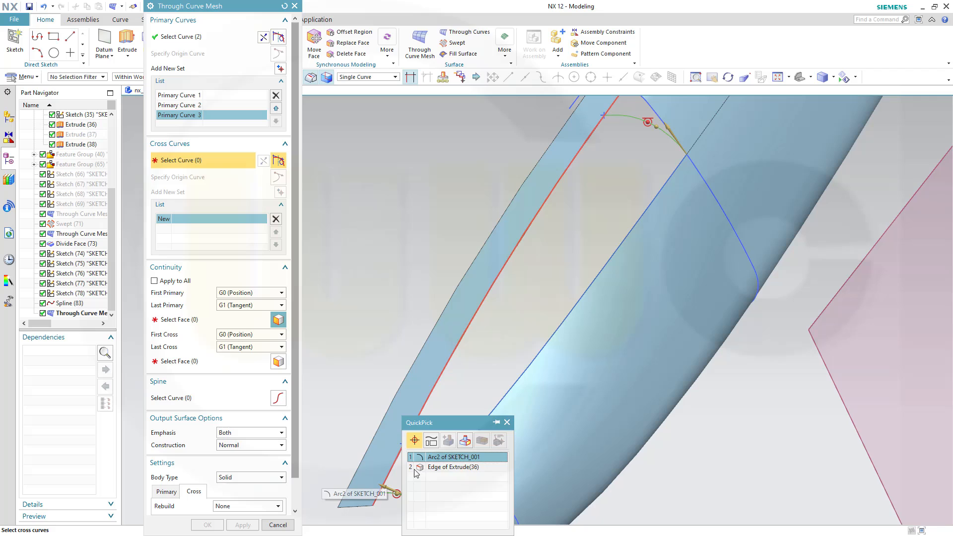
pyautogui.click(439, 466)
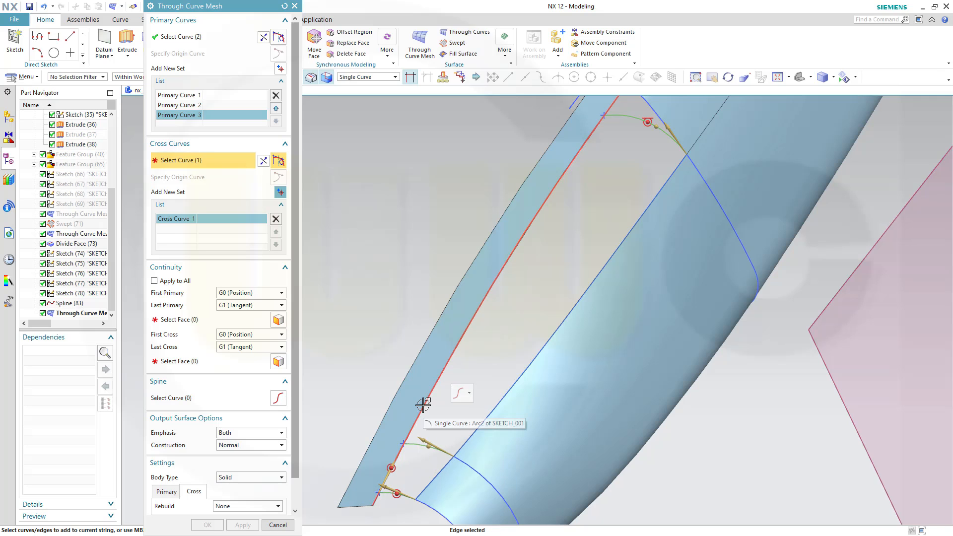
pyautogui.click(423, 404)
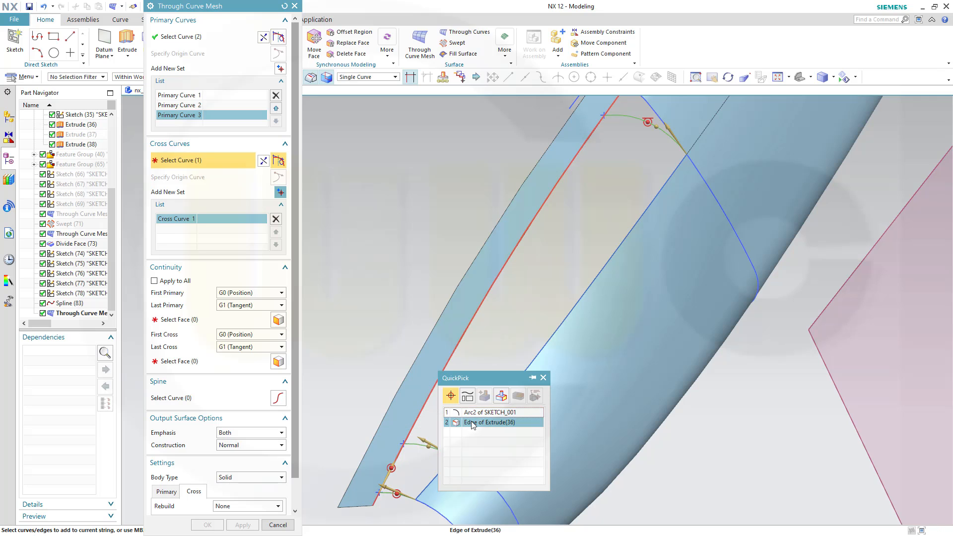
pyautogui.click(487, 407)
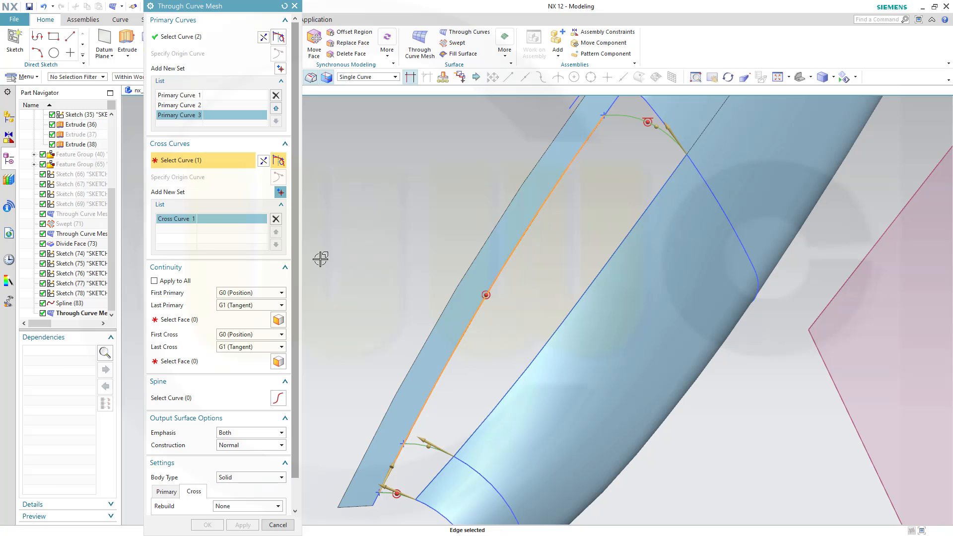
# Add a second cross curve from the upper edge segments of the lower front surface, Edge of Through Curve Mesh(84)
pyautogui.click(281, 192)
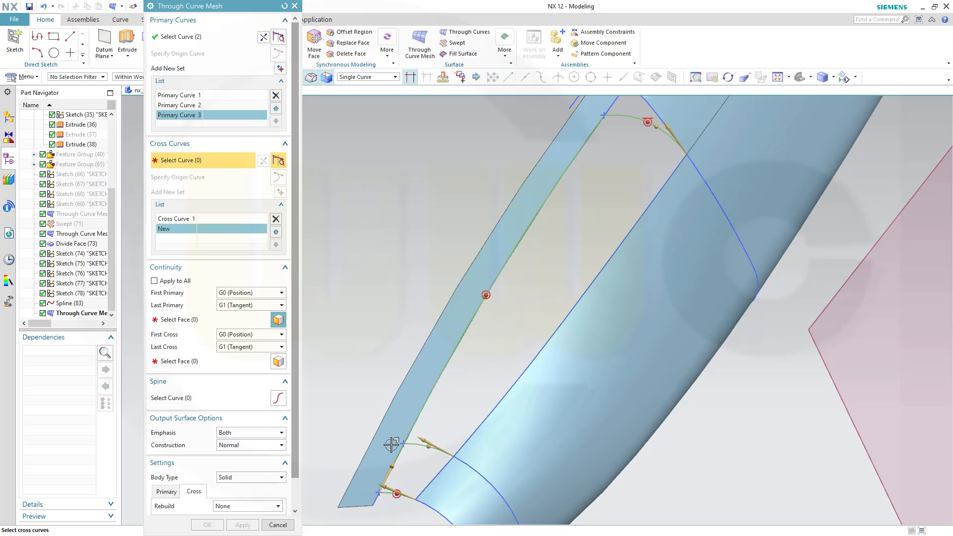
pyautogui.click(426, 484)
pyautogui.click(471, 470)
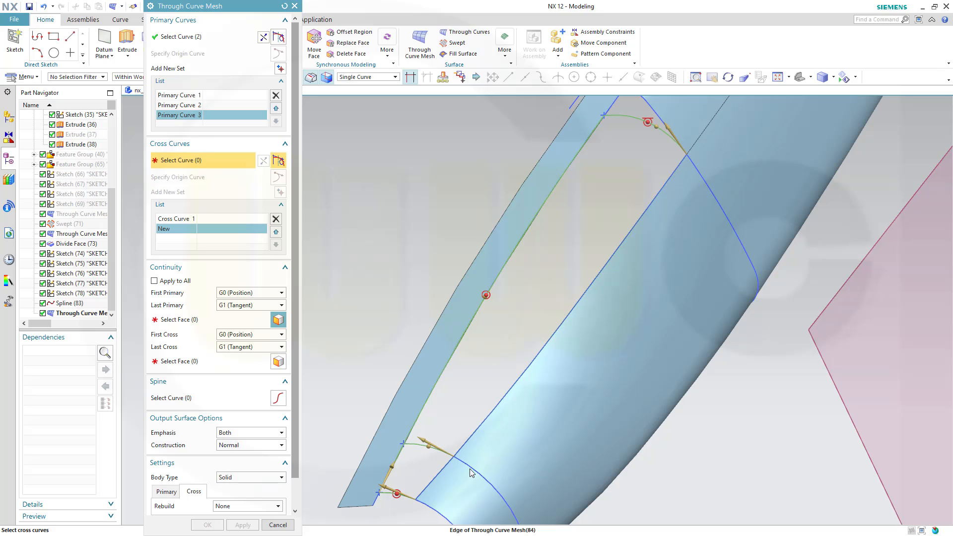
pyautogui.click(466, 436)
pyautogui.click(516, 457)
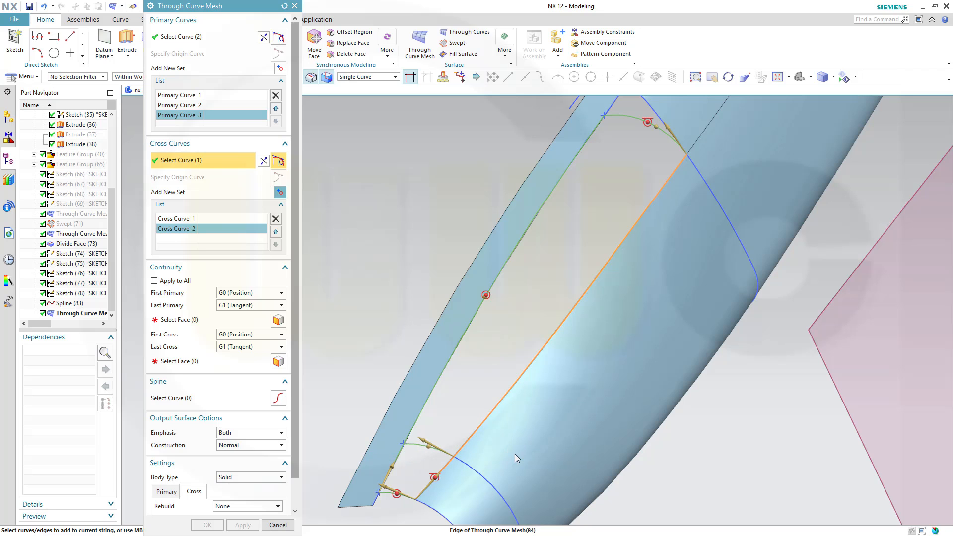
# Set the Last Primary and Last Cross continuity of the upper front mesh to G0 (Position)
pyautogui.click(279, 305)
pyautogui.click(272, 316)
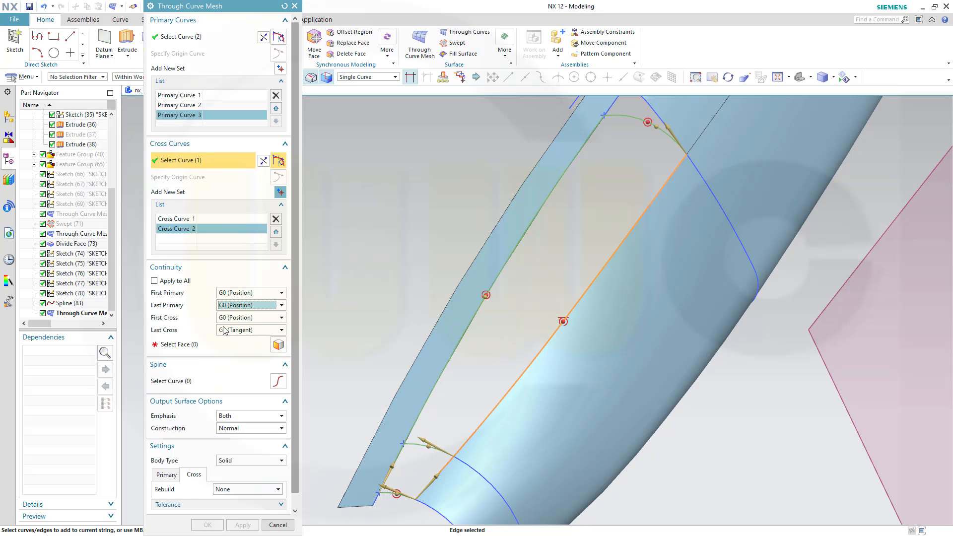
pyautogui.click(281, 330)
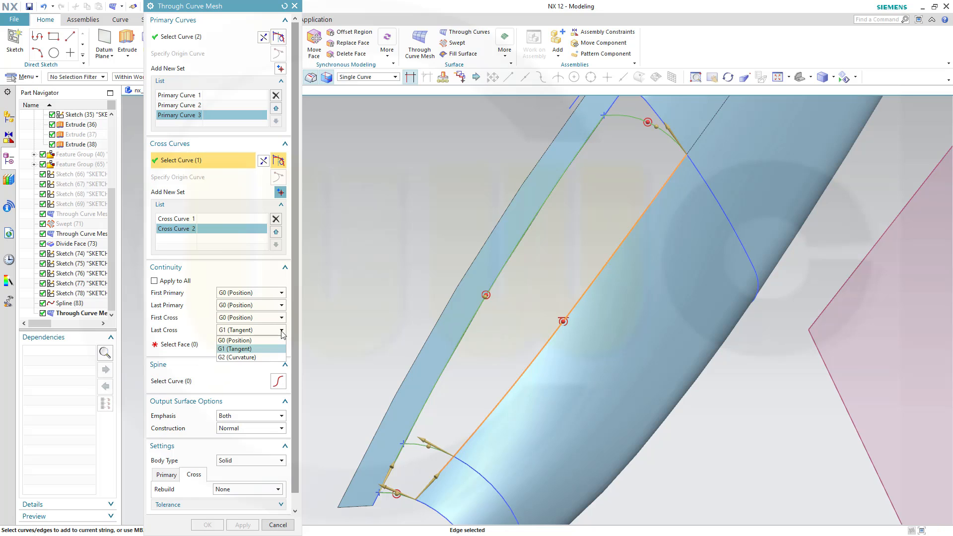
pyautogui.click(275, 340)
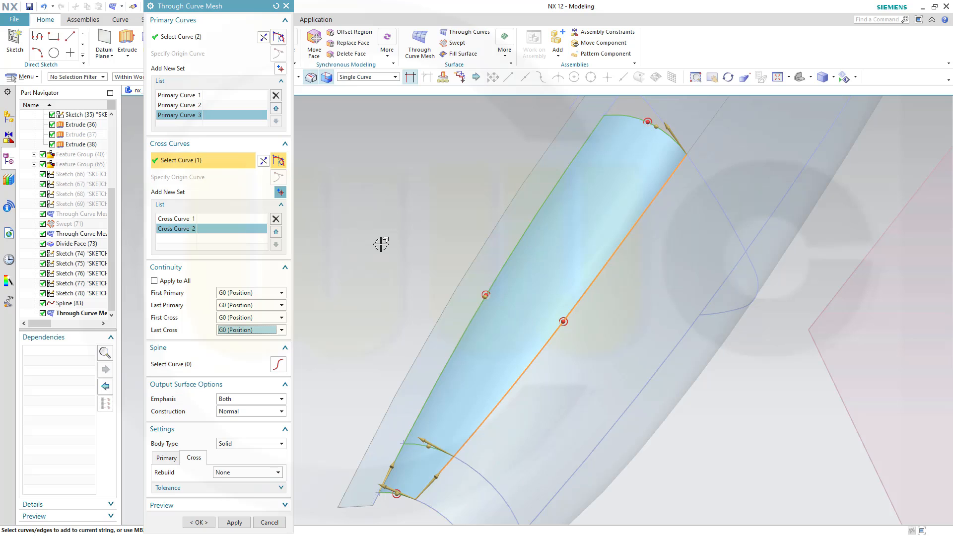
# Set the First Cross continuity to G1 (Tangent) against the upper extruded sheet
pyautogui.click(281, 318)
pyautogui.click(261, 335)
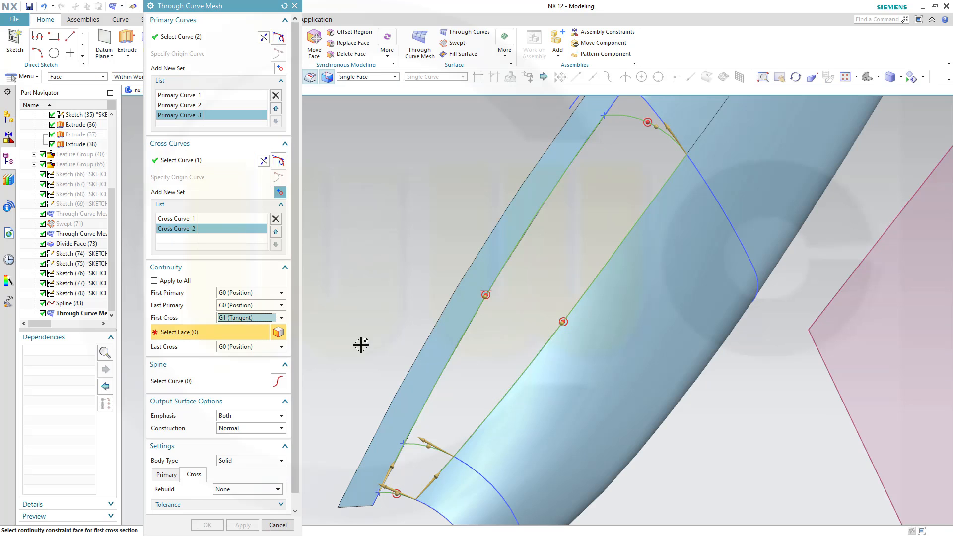
pyautogui.click(425, 366)
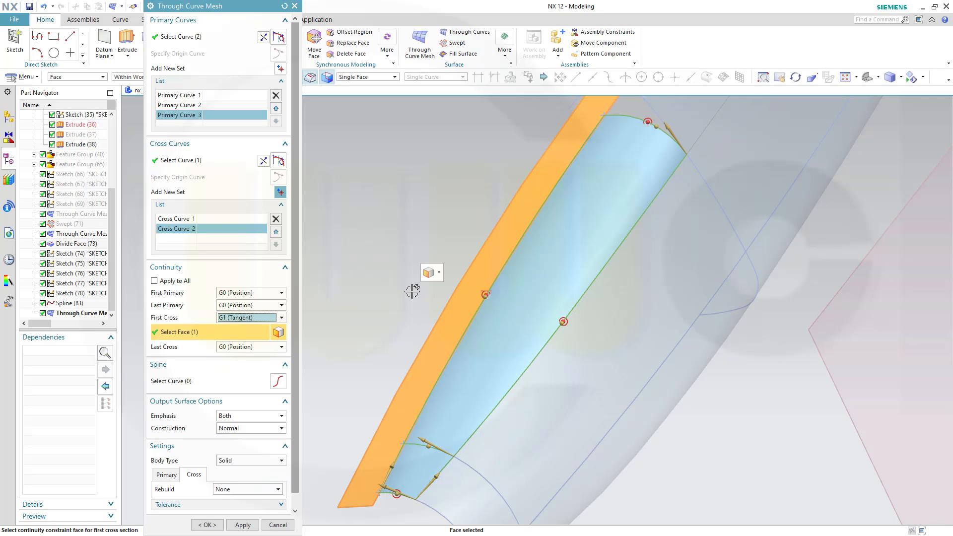
# Set the Last Cross continuity to G1 (Tangent) against the lower front surface and create the upper mesh surface
pyautogui.click(281, 347)
pyautogui.click(254, 366)
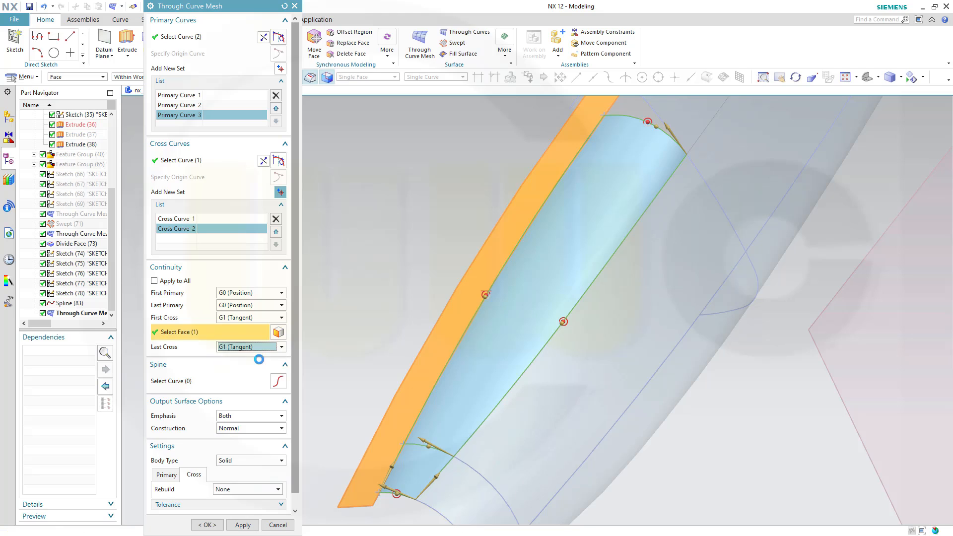
pyautogui.click(549, 407)
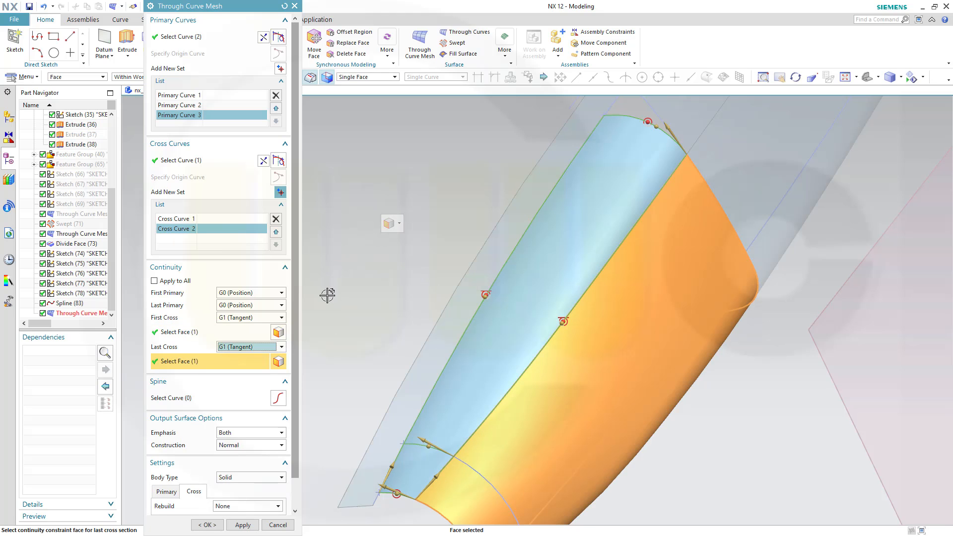
pyautogui.click(207, 524)
# Group the features from Sketch (66) through Through Curve Mesh (85) into a feature group named "fuselage"
pyautogui.scroll(3, 446, 332)
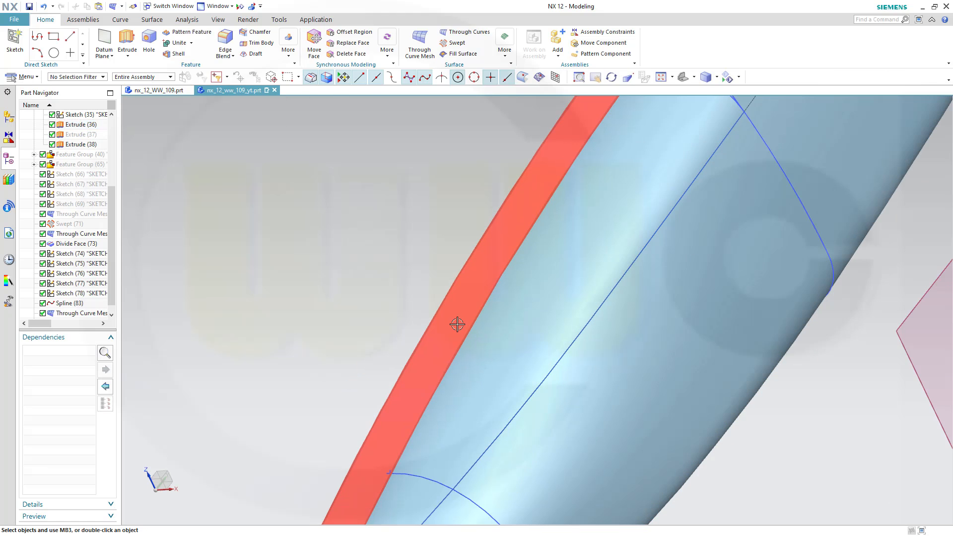
pyautogui.scroll(-5, 457, 324)
pyautogui.moveTo(477, 327); pyautogui.dragTo(600, 307, button='middle')
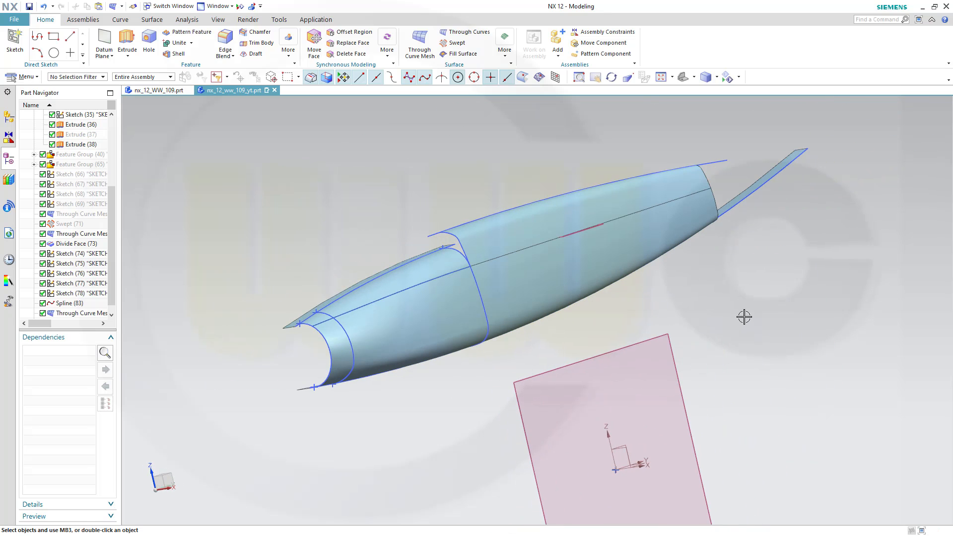
pyautogui.click(218, 20)
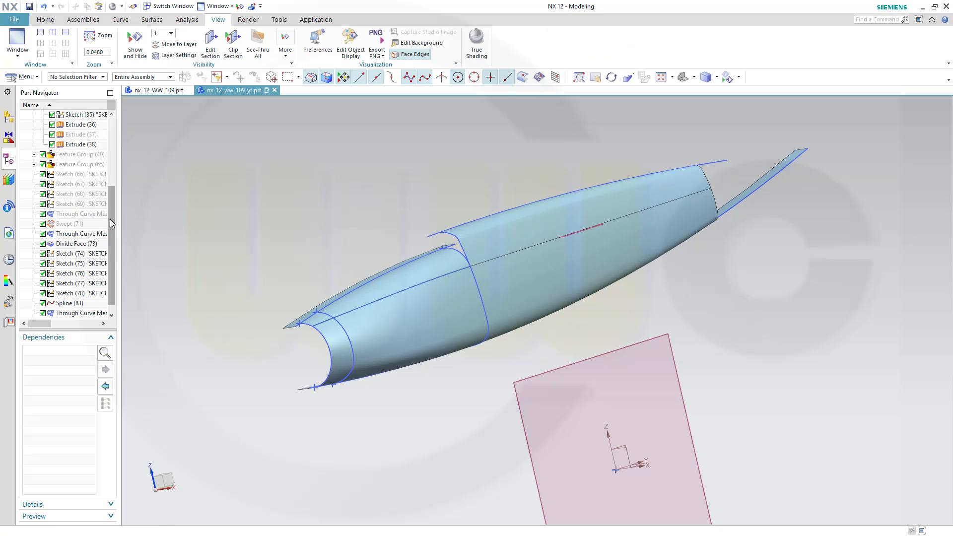
pyautogui.moveTo(110, 219); pyautogui.dragTo(113, 244)
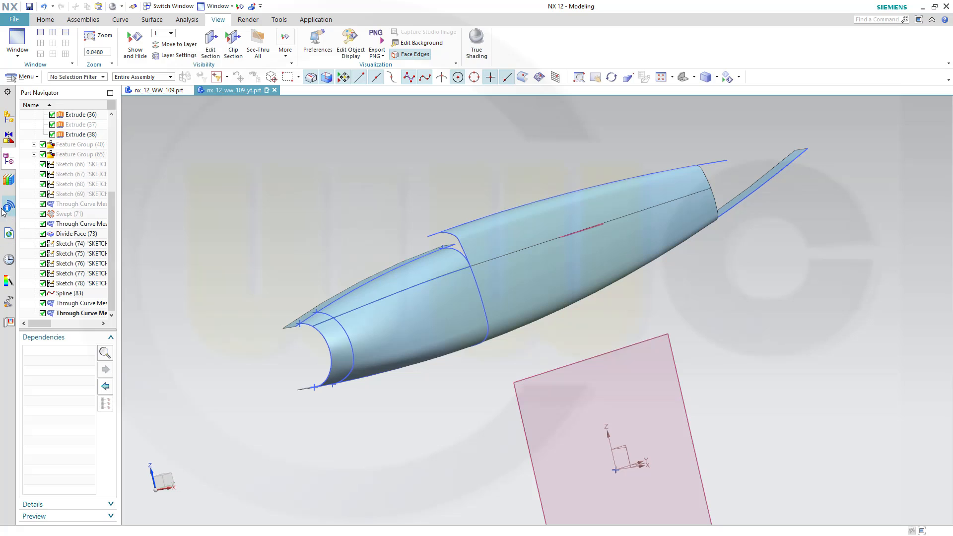
pyautogui.click(69, 168)
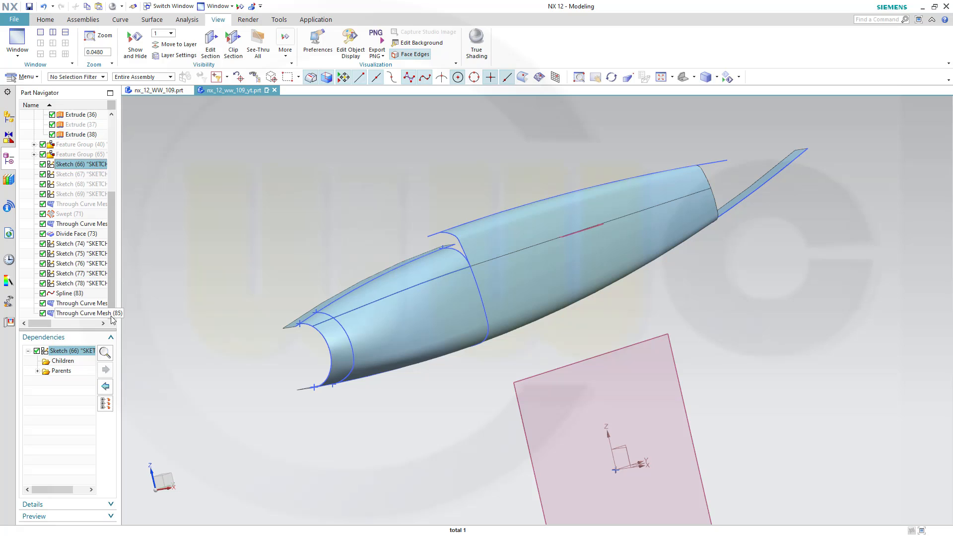
pyautogui.keyDown('shift'); pyautogui.click(75, 313); pyautogui.keyUp('shift')
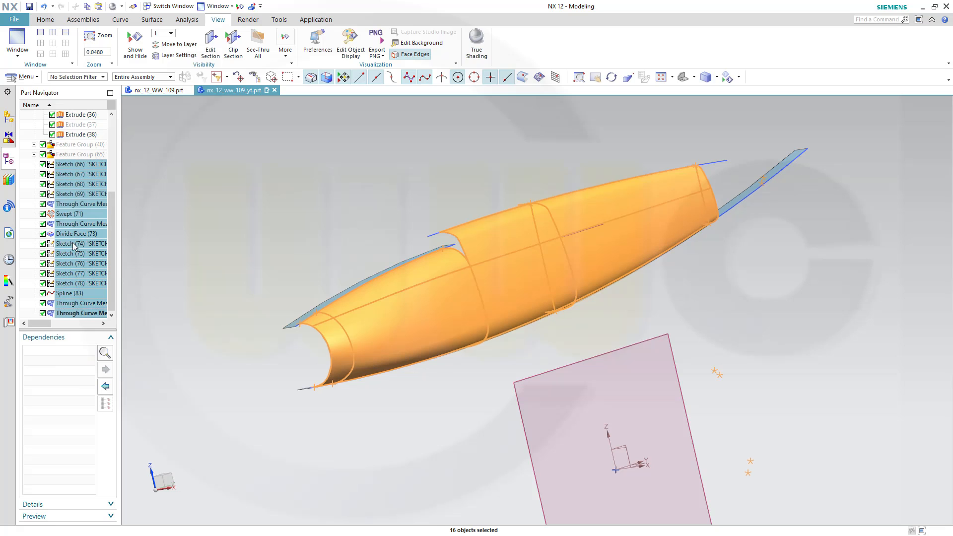
pyautogui.rightClick(68, 218)
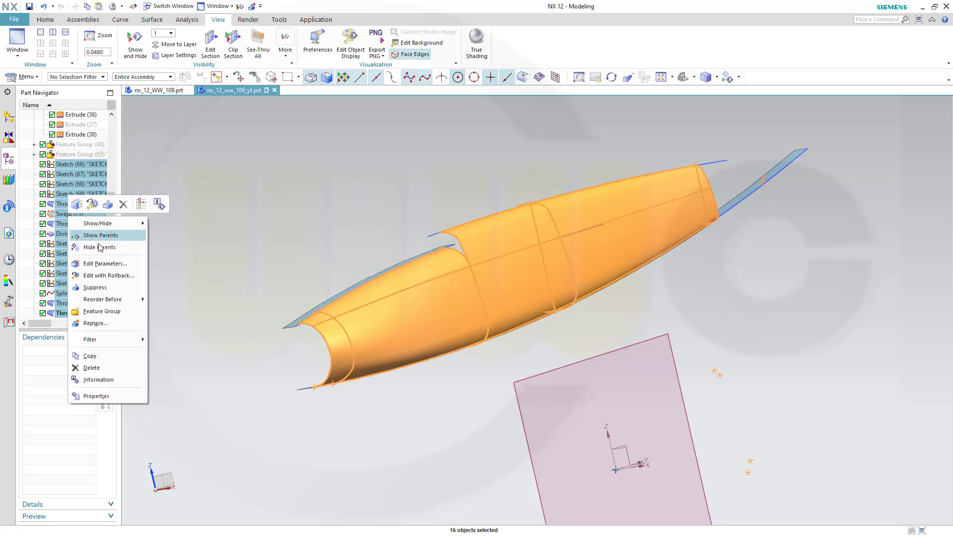
pyautogui.click(102, 311)
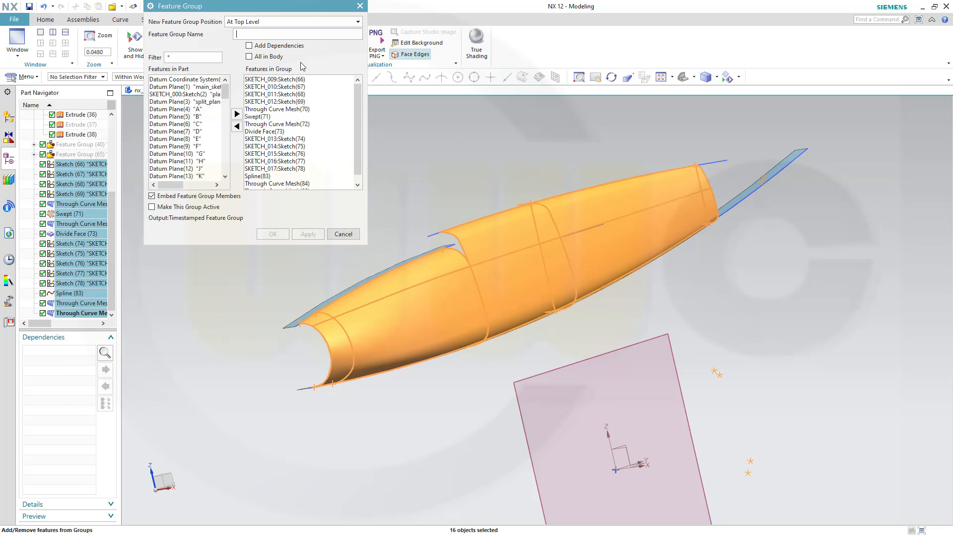
pyautogui.write('fu')
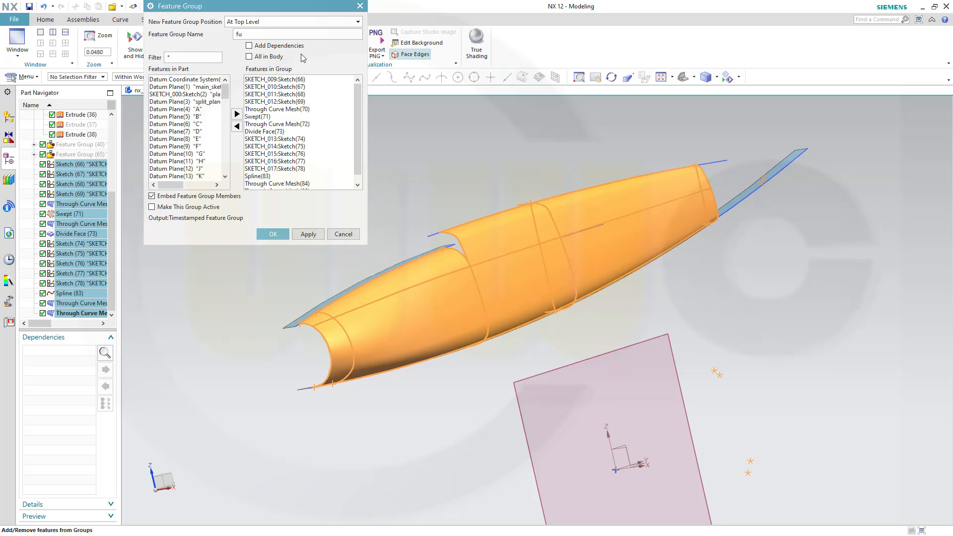
pyautogui.write('selage')
pyautogui.click(269, 236)
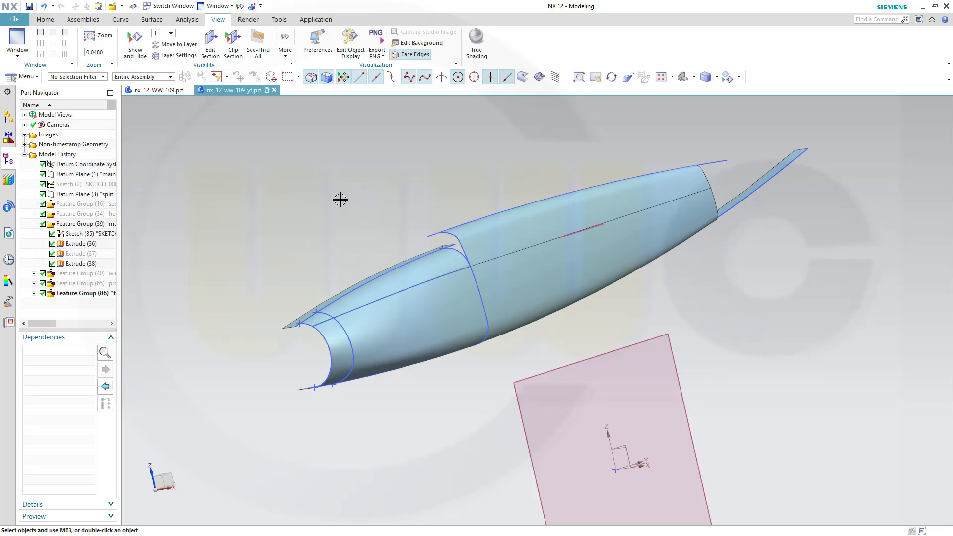
# Hide the lower extruded construction sheet, Extrude (38), that runs along the underside of the fuselage
pyautogui.moveTo(573, 148); pyautogui.dragTo(581, 168, button='middle')
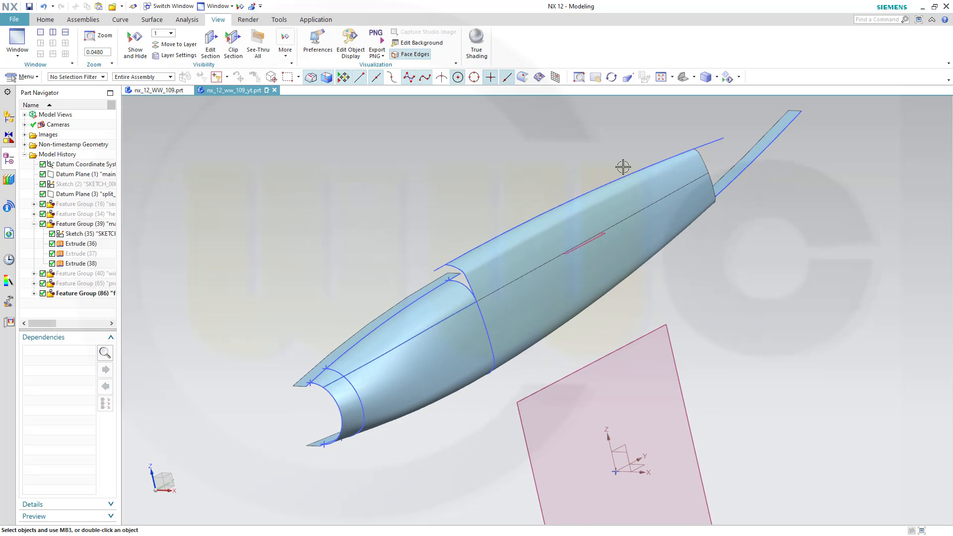
pyautogui.click(740, 165)
pyautogui.rightClick(740, 166)
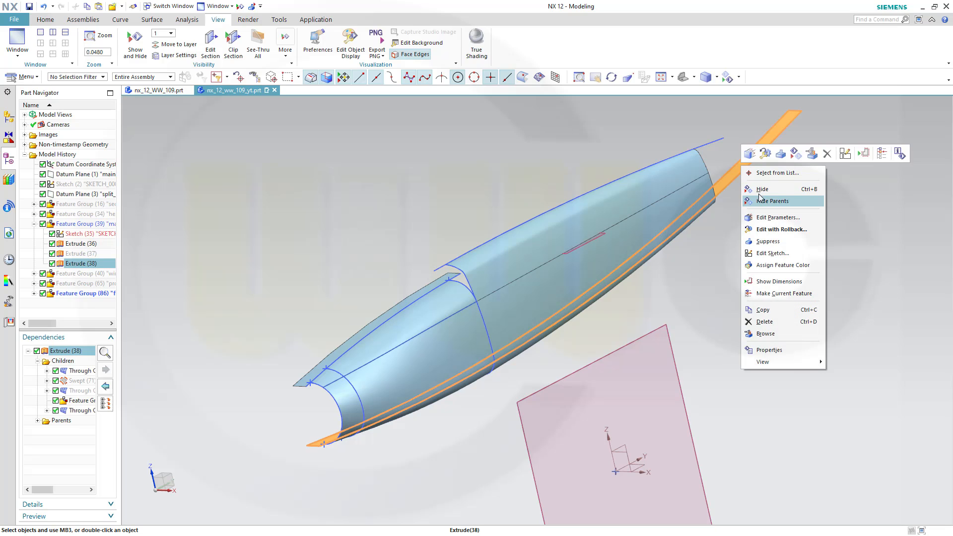
pyautogui.click(761, 190)
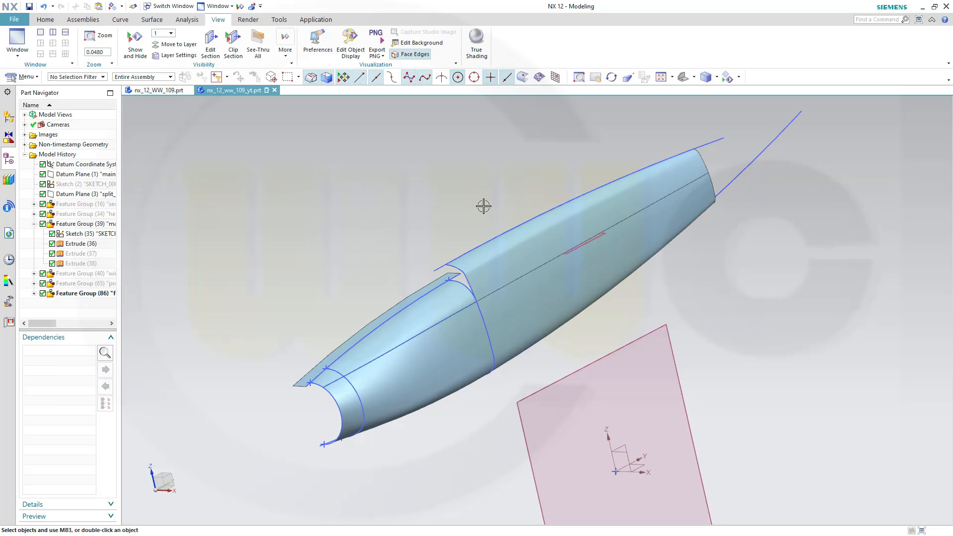
pyautogui.moveTo(464, 201)
pyautogui.mouseDown(button='middle')
pyautogui.moveTo(472, 191)
pyautogui.moveTo(436, 181)
pyautogui.moveTo(467, 190)
pyautogui.mouseUp(button='middle')
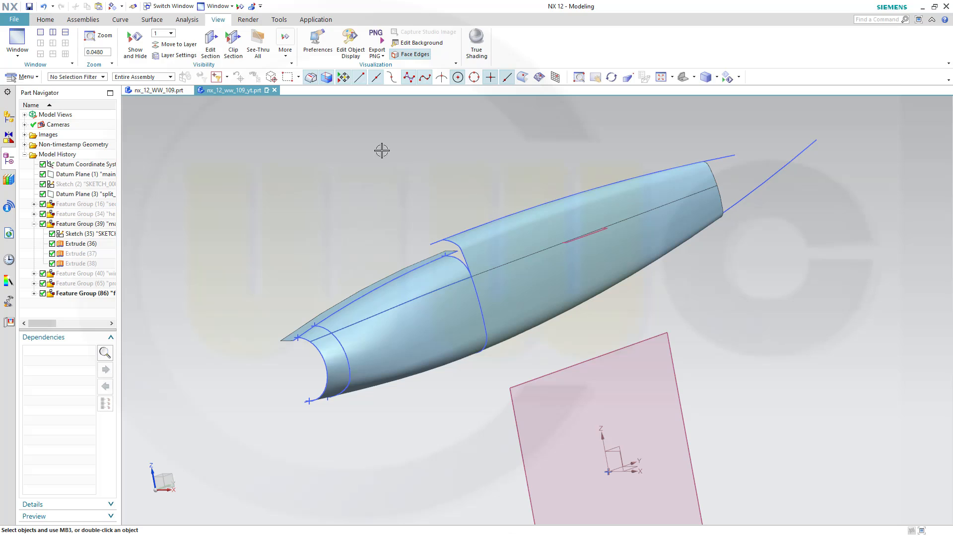
# Hide all sketches and all curves in the model
pyautogui.click(240, 7)
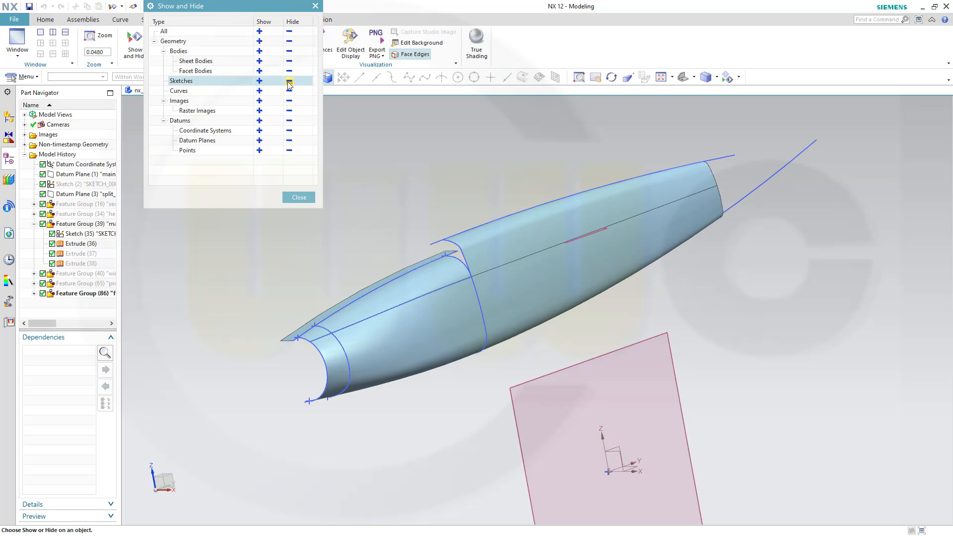
pyautogui.click(289, 82)
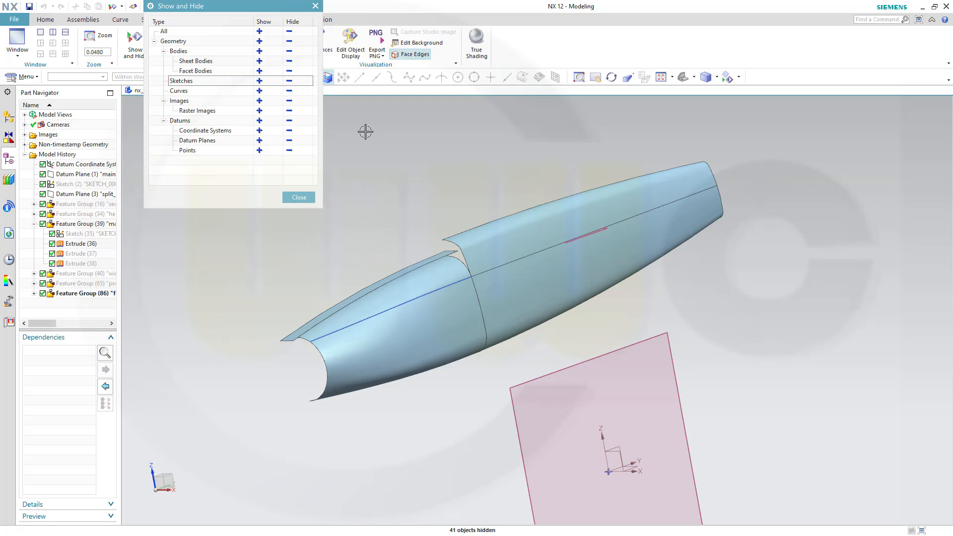
pyautogui.click(289, 91)
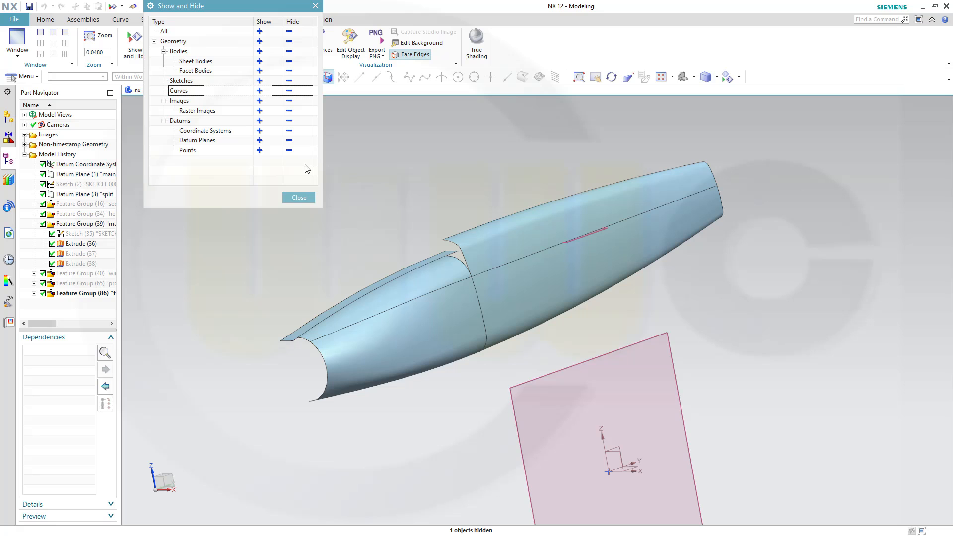
pyautogui.click(298, 197)
# Hide the upper front extruded construction sheet, Extrude (36), above the nose surface
pyautogui.moveTo(439, 206); pyautogui.dragTo(436, 266, button='middle')
pyautogui.rightClick(438, 281)
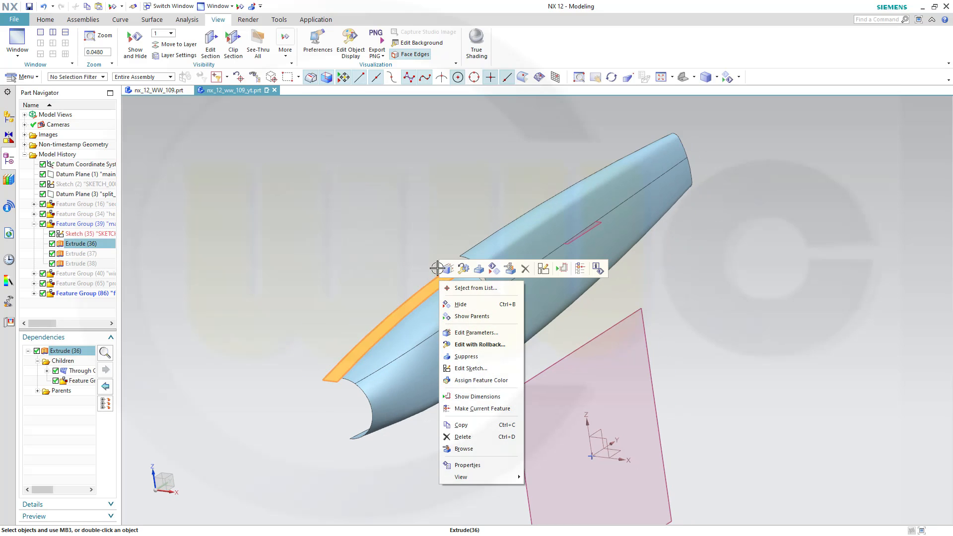
pyautogui.click(461, 304)
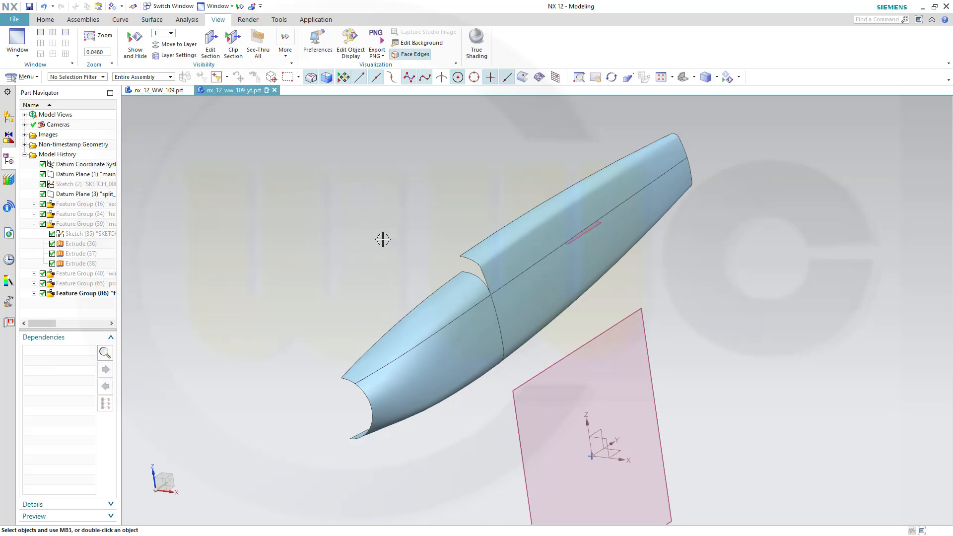
pyautogui.moveTo(382, 239); pyautogui.dragTo(328, 221, button='middle')
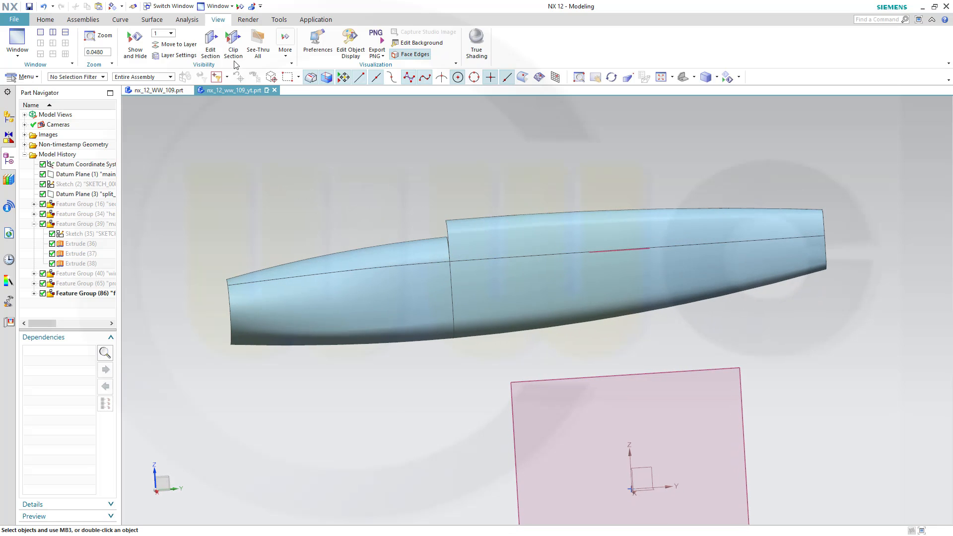
# Show the blueprint raster image and hide the "fuselage" feature group to expose the side view drawing
pyautogui.click(240, 8)
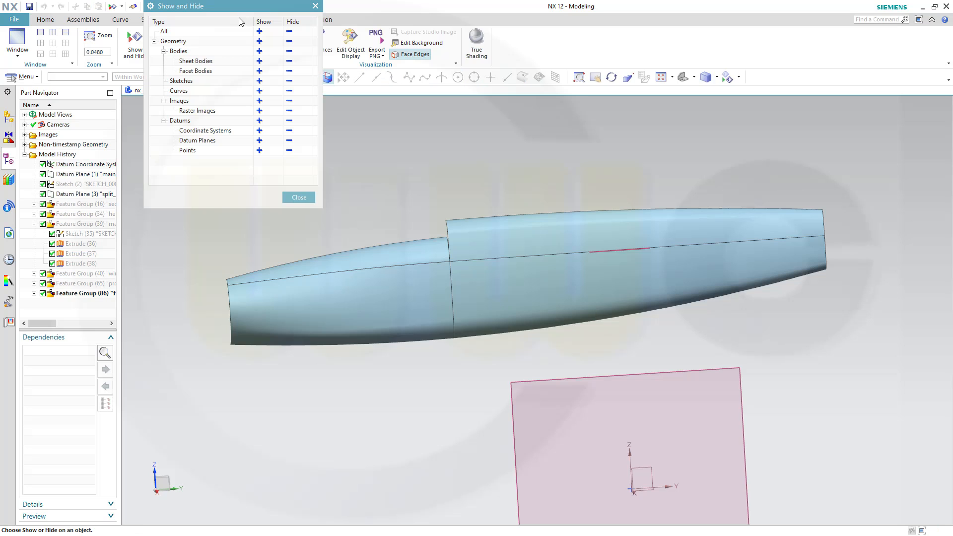
pyautogui.click(259, 110)
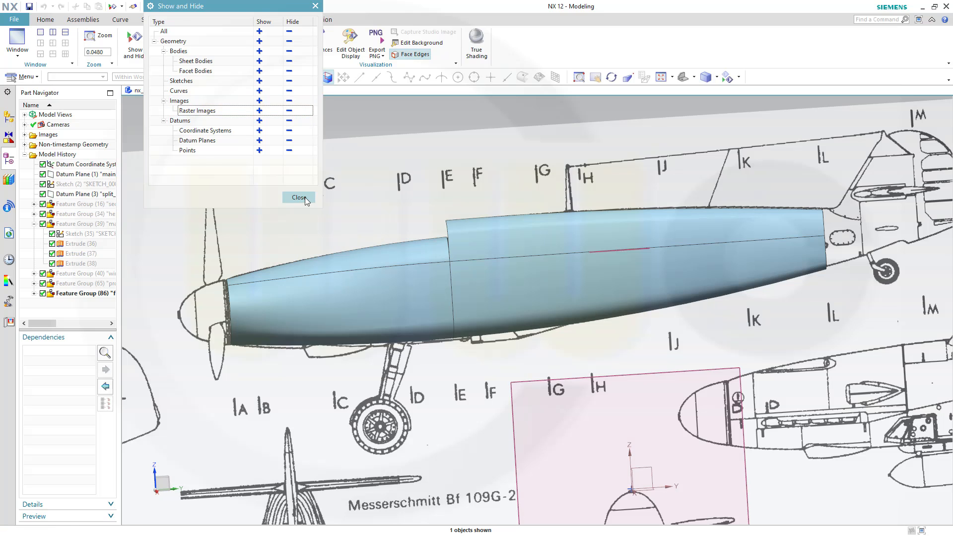
pyautogui.click(300, 198)
pyautogui.moveTo(449, 205)
pyautogui.mouseDown(button='middle')
pyautogui.moveTo(426, 204)
pyautogui.moveTo(449, 203)
pyautogui.mouseUp(button='middle')
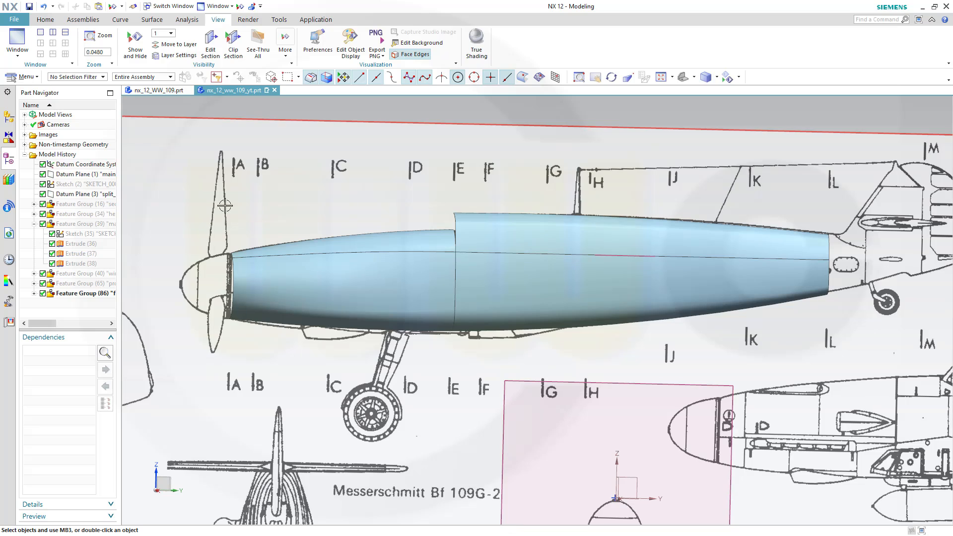
pyautogui.rightClick(91, 296)
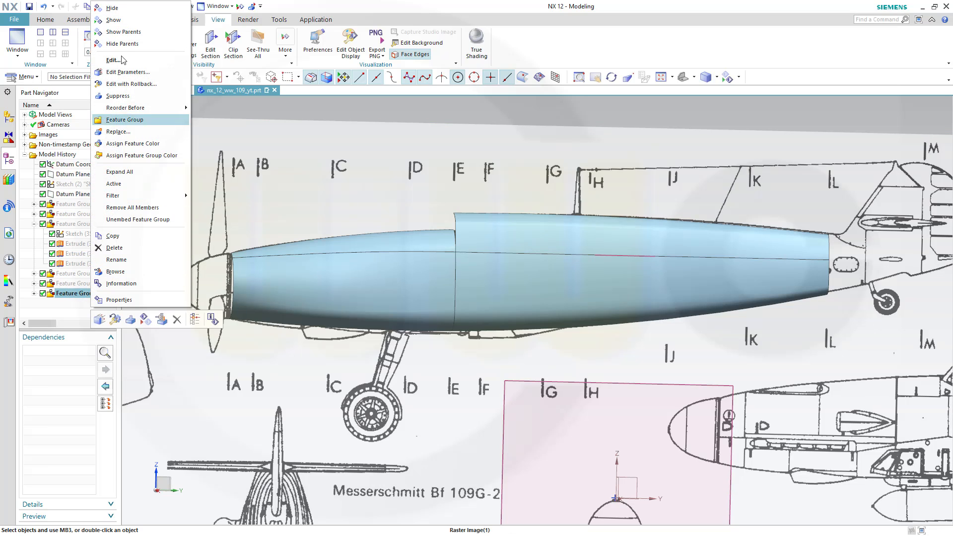
pyautogui.click(130, 11)
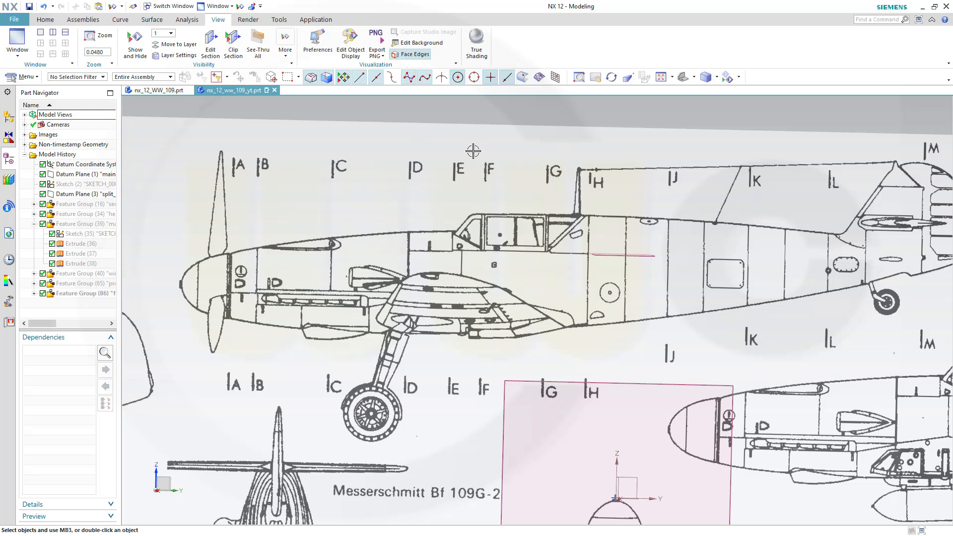
# Create a new sketch on the datum plane "main_sketch_plane"
pyautogui.scroll(1, 489, 171)
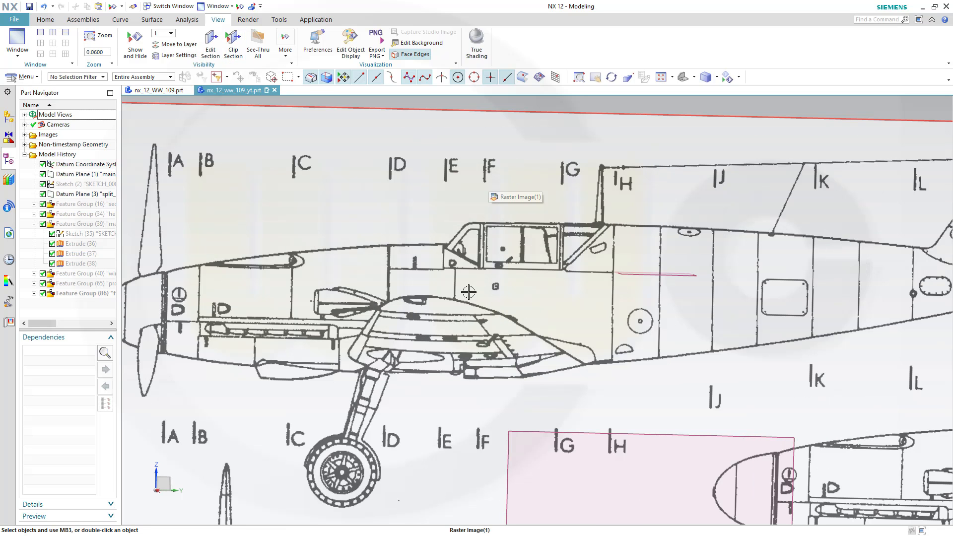
pyautogui.moveTo(459, 293); pyautogui.dragTo(451, 268, button='middle')
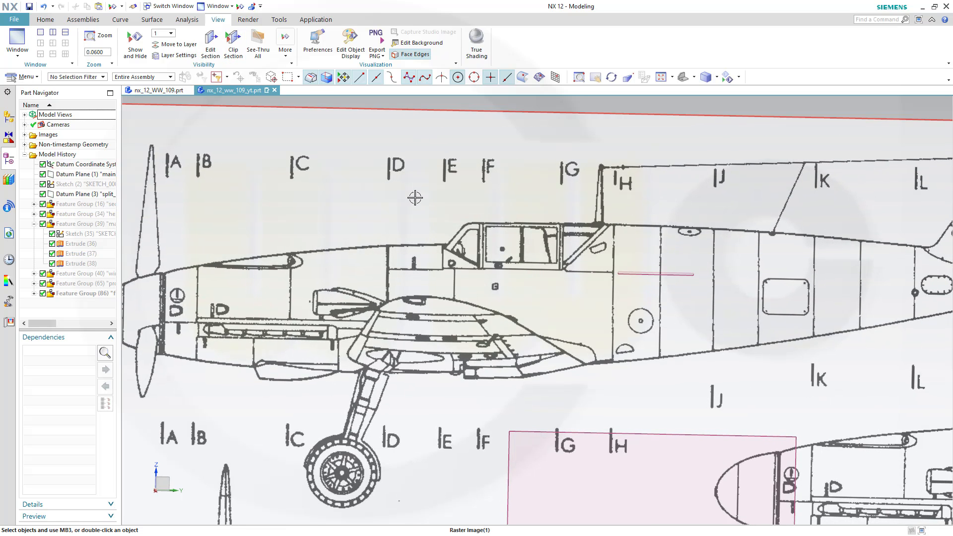
pyautogui.scroll(3, 435, 250)
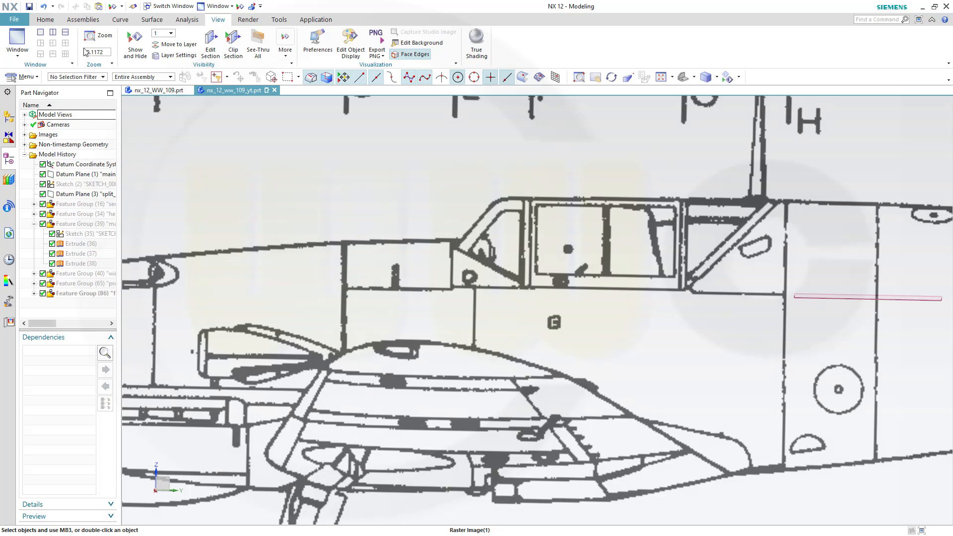
pyautogui.click(45, 20)
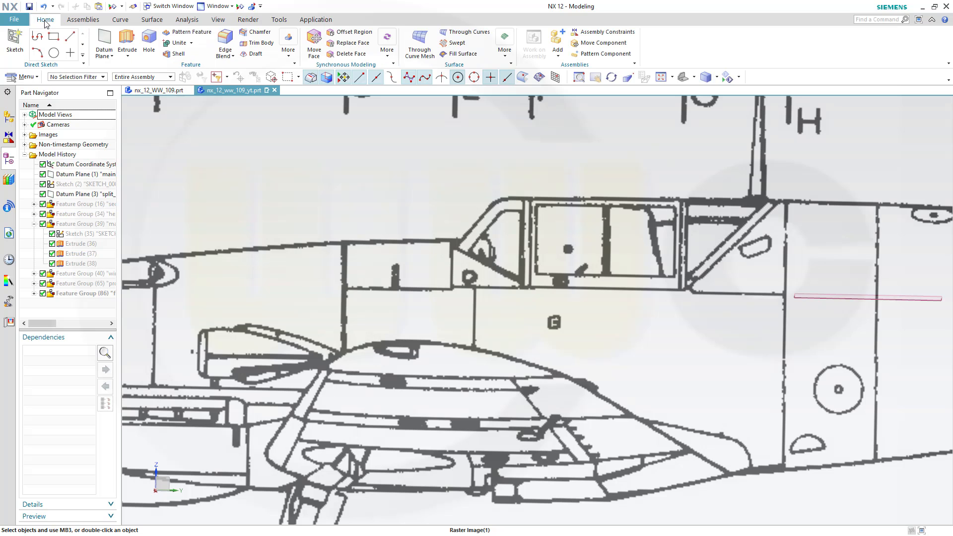
pyautogui.click(14, 43)
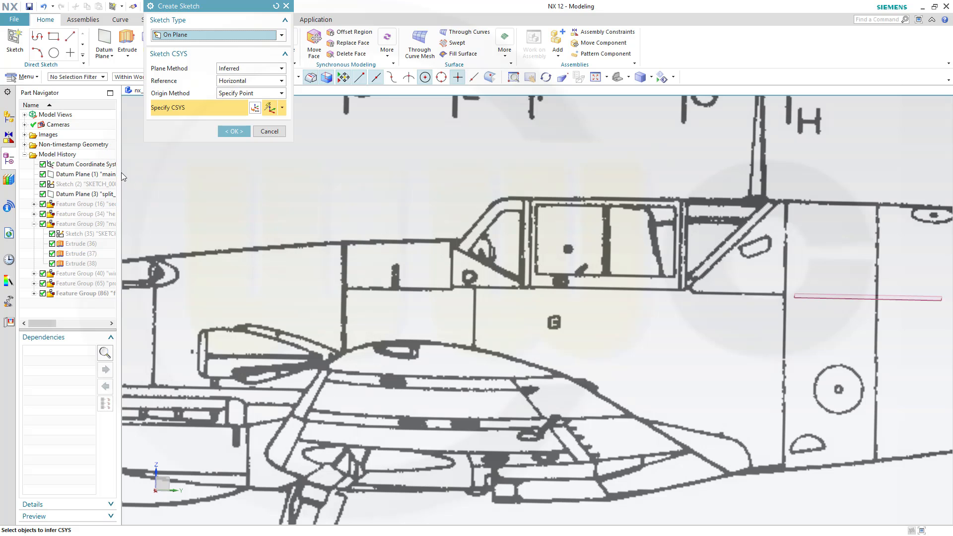
pyautogui.moveTo(122, 176); pyautogui.dragTo(155, 179)
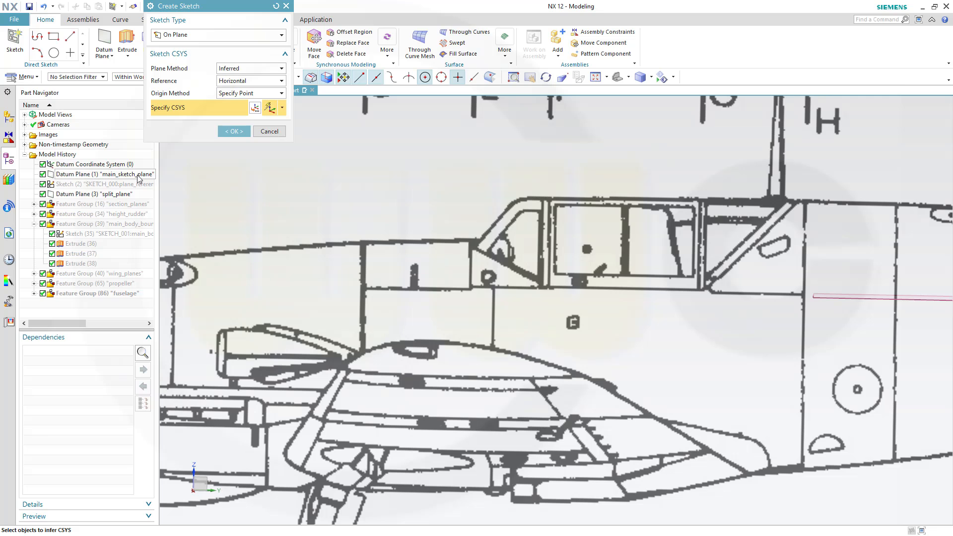
pyautogui.click(138, 176)
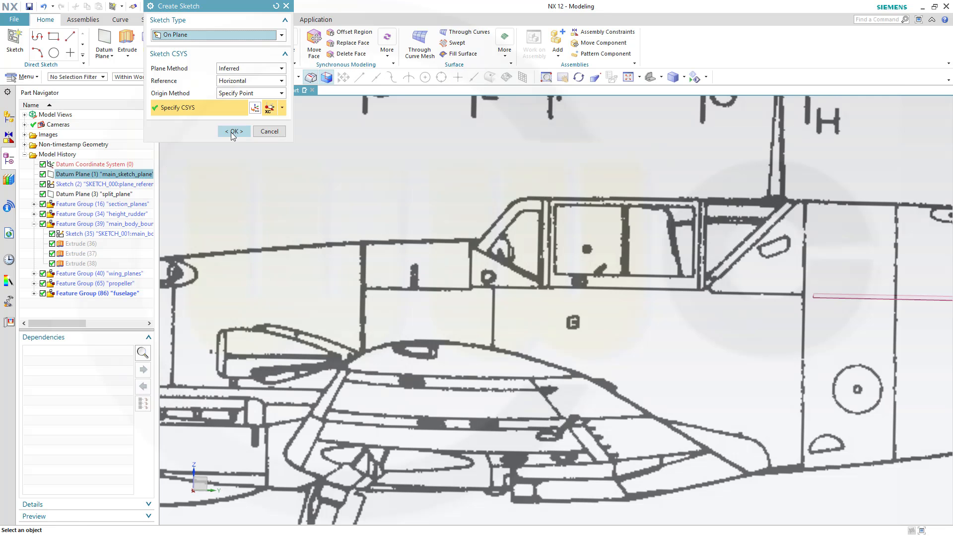
pyautogui.click(231, 131)
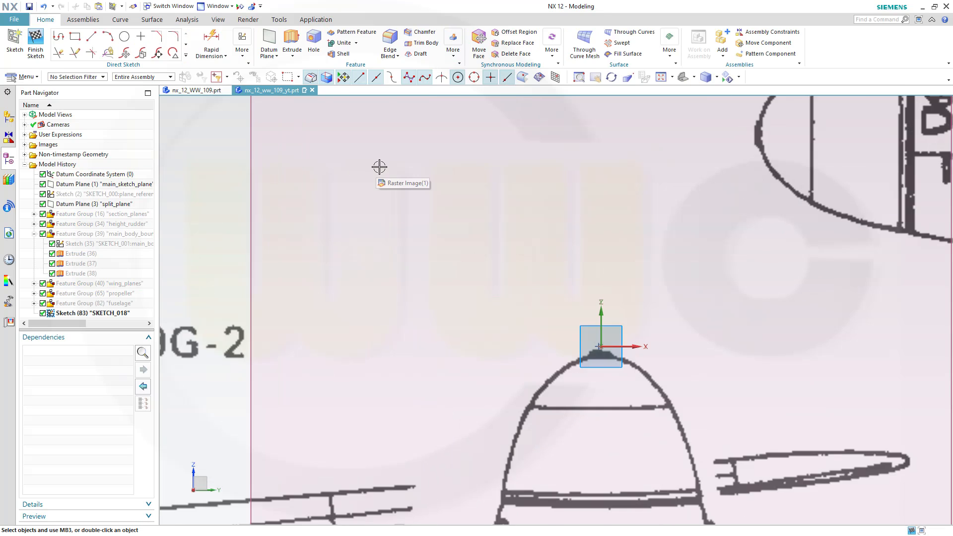
# Sketch a four-line open profile around the cockpit: vertical at the windshield front, sloping down, horizontal along the sill, and sloping up past the rear frame
pyautogui.scroll(-5, 379, 167)
pyautogui.moveTo(398, 147)
pyautogui.keyDown('shift'); pyautogui.mouseDown(button='middle')
pyautogui.moveTo(402, 182)
pyautogui.moveTo(499, 396)
pyautogui.moveTo(619, 443)
pyautogui.mouseUp(button='middle'); pyautogui.keyUp('shift')
pyautogui.scroll(-3, 567, 288)
pyautogui.scroll(3, 567, 288)
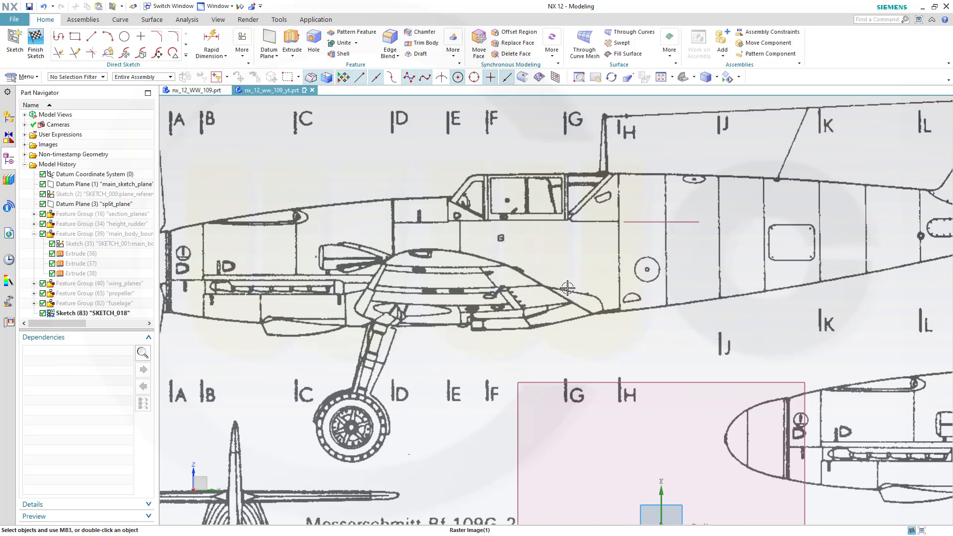
pyautogui.click(58, 36)
pyautogui.scroll(2, 432, 154)
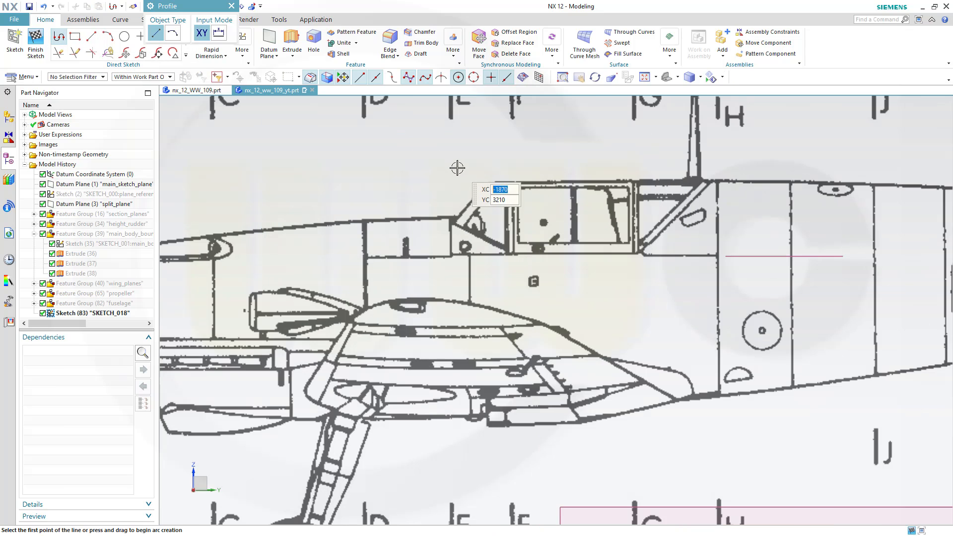
pyautogui.click(453, 180)
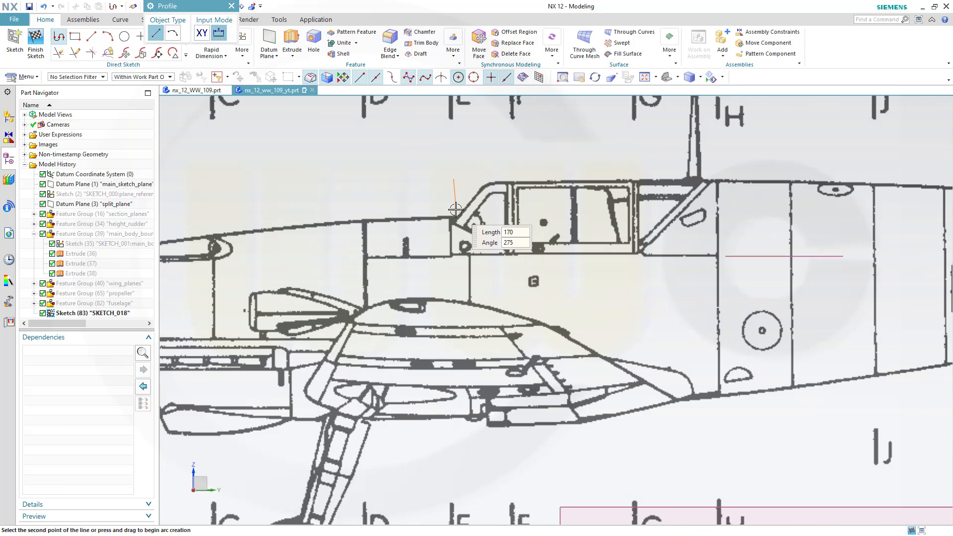
pyautogui.click(454, 225)
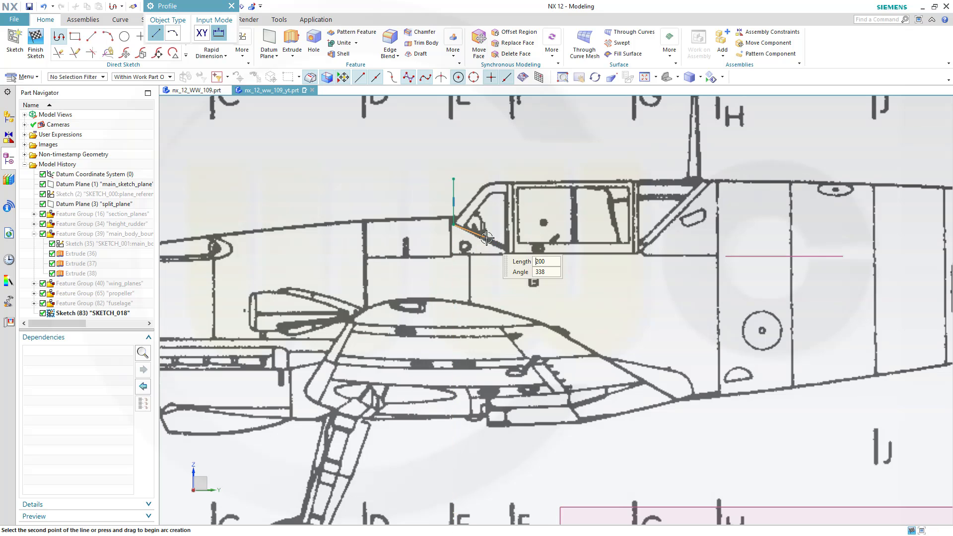
pyautogui.click(509, 252)
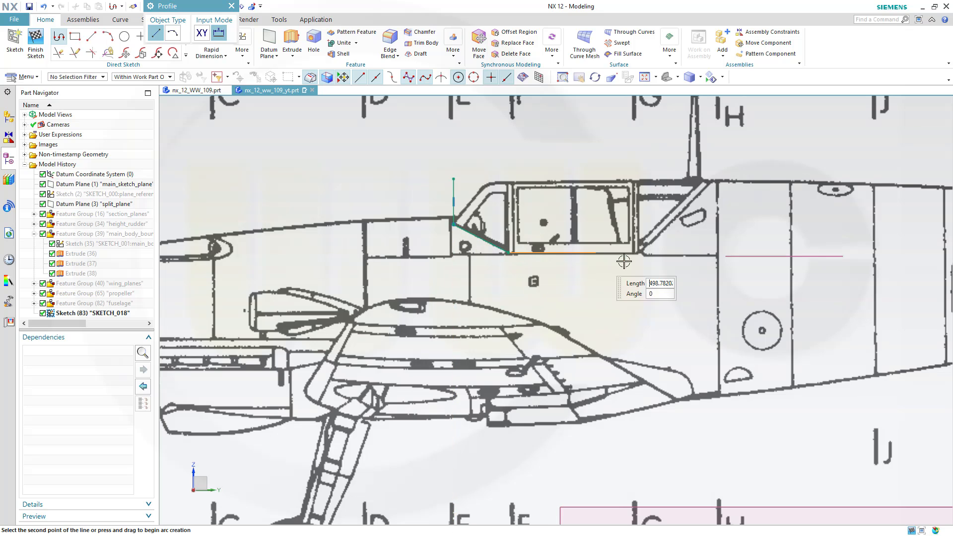
pyautogui.click(642, 252)
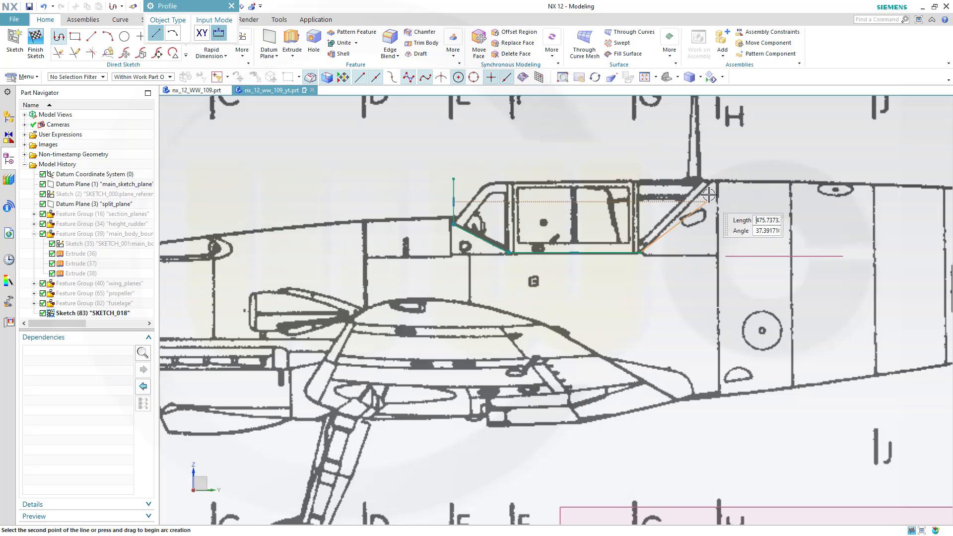
pyautogui.click(730, 164)
pyautogui.press('Escape')
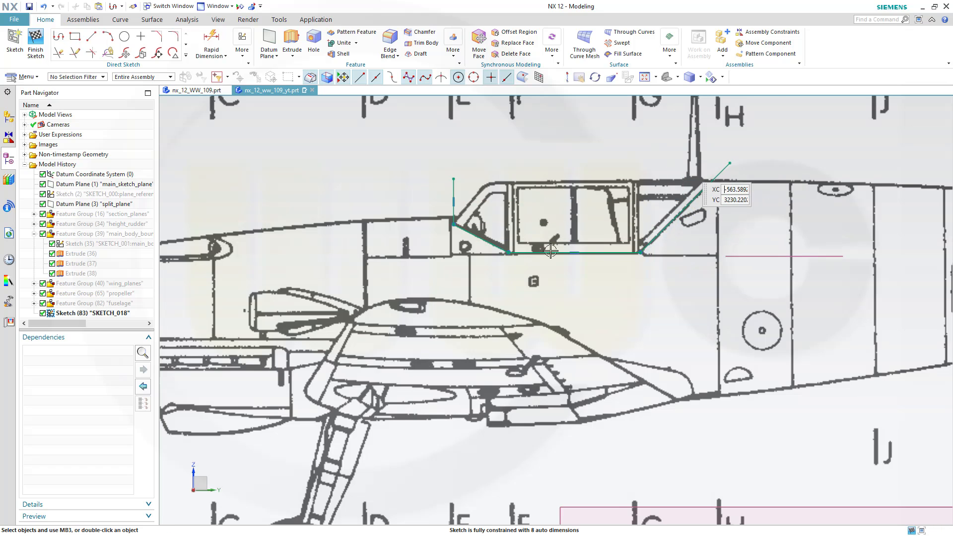
# Constrain the horizontal sill line of the cockpit profile to the datum plane "split_plane"
pyautogui.scroll(3, 526, 249)
pyautogui.scroll(-2, 512, 284)
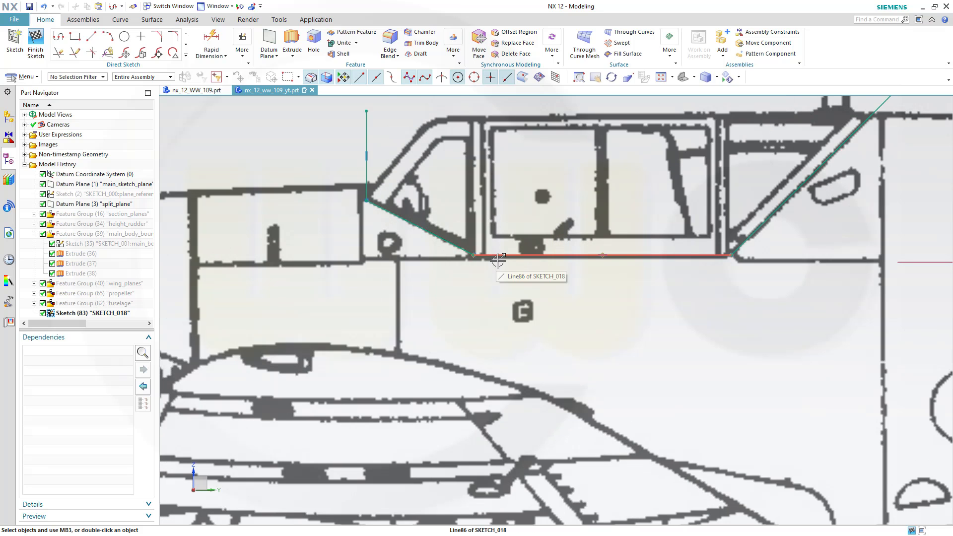
pyautogui.scroll(-1, 484, 185)
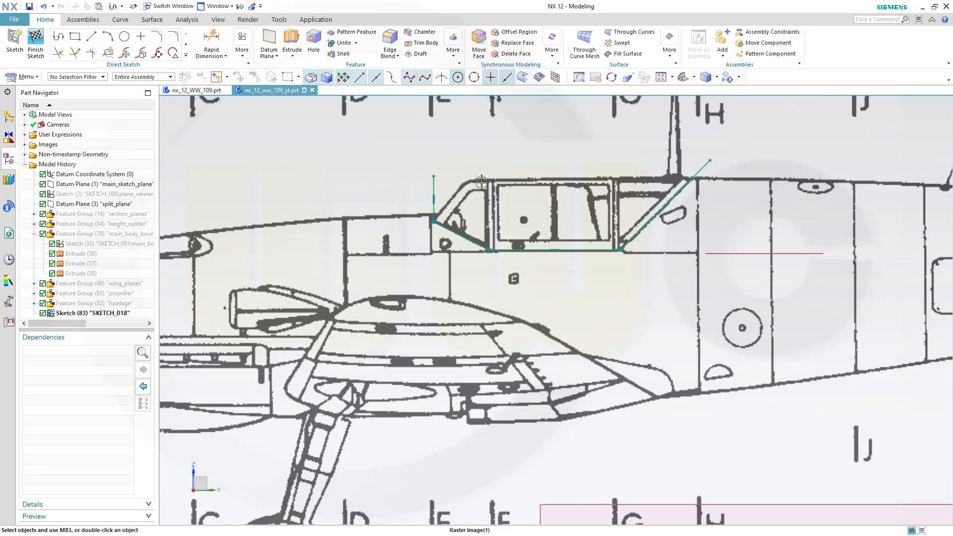
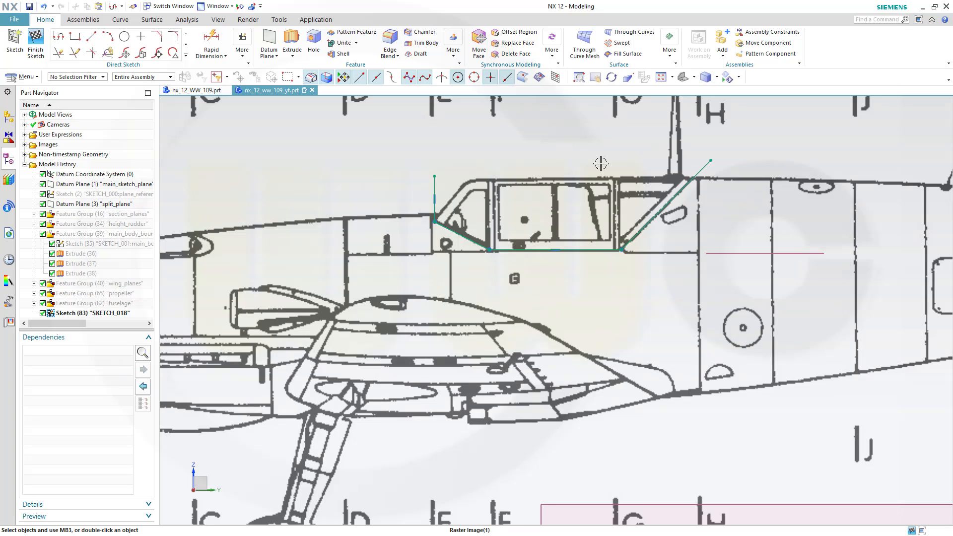
pyautogui.click(568, 247)
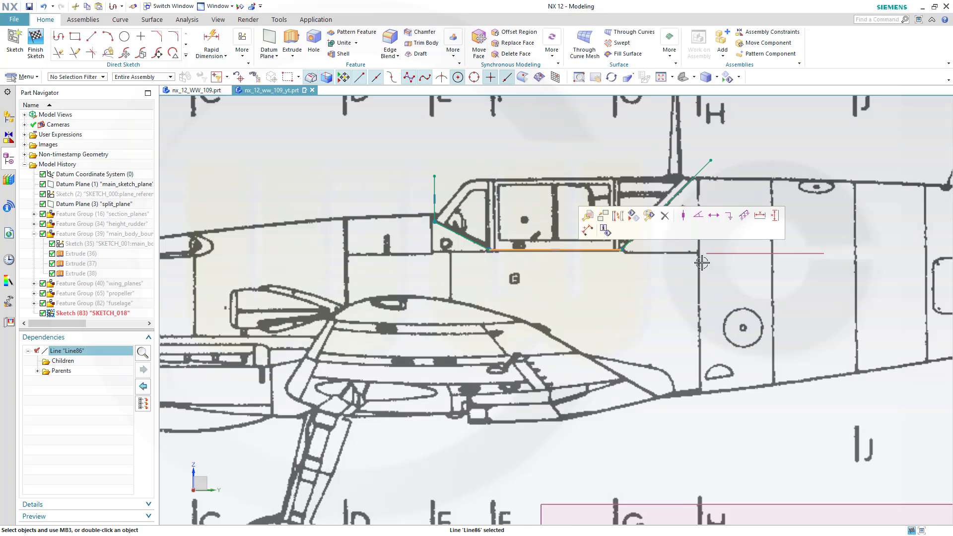
pyautogui.click(727, 254)
pyautogui.click(841, 238)
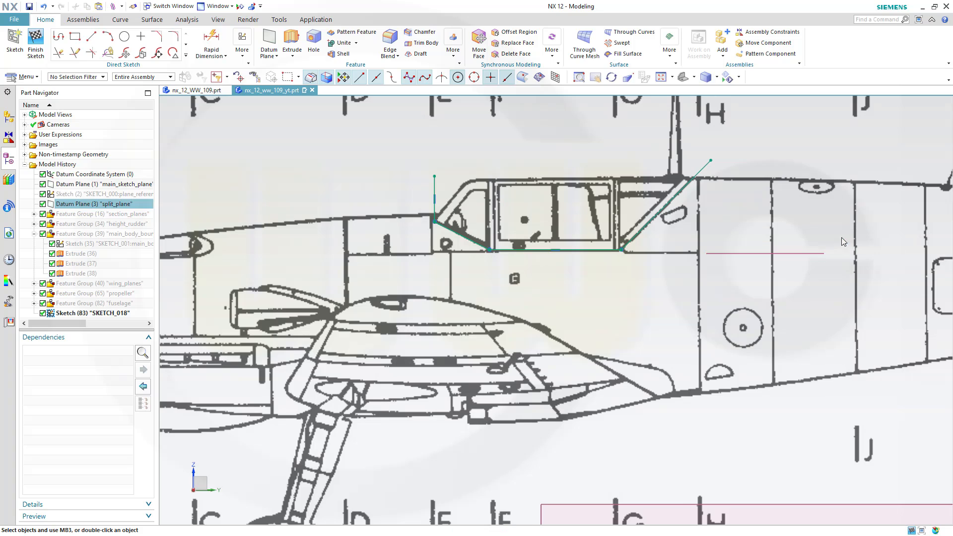
# Make the vertical front line of the cockpit profile collinear with datum plane "E" and finish the sketch
pyautogui.click(34, 214)
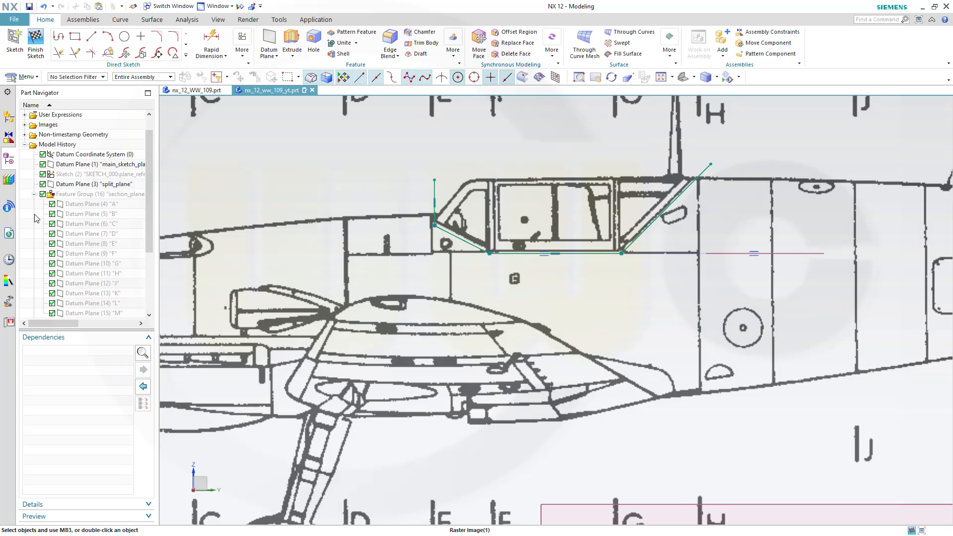
pyautogui.click(107, 244)
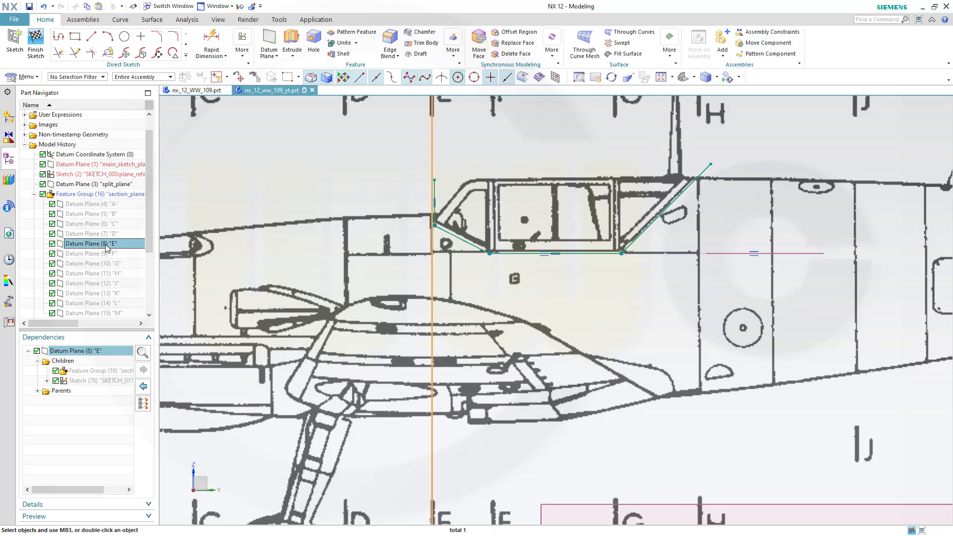
pyautogui.click(435, 187)
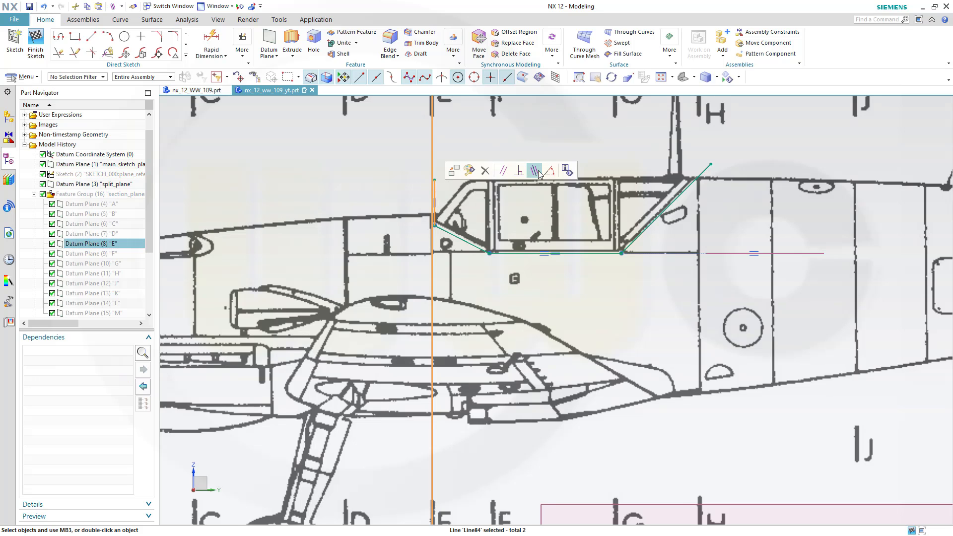
pyautogui.click(539, 171)
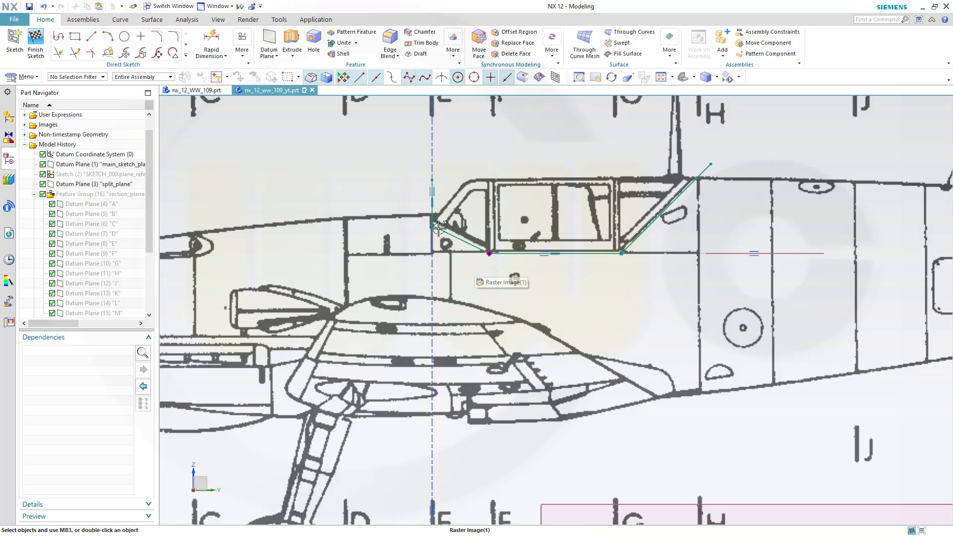
pyautogui.click(35, 43)
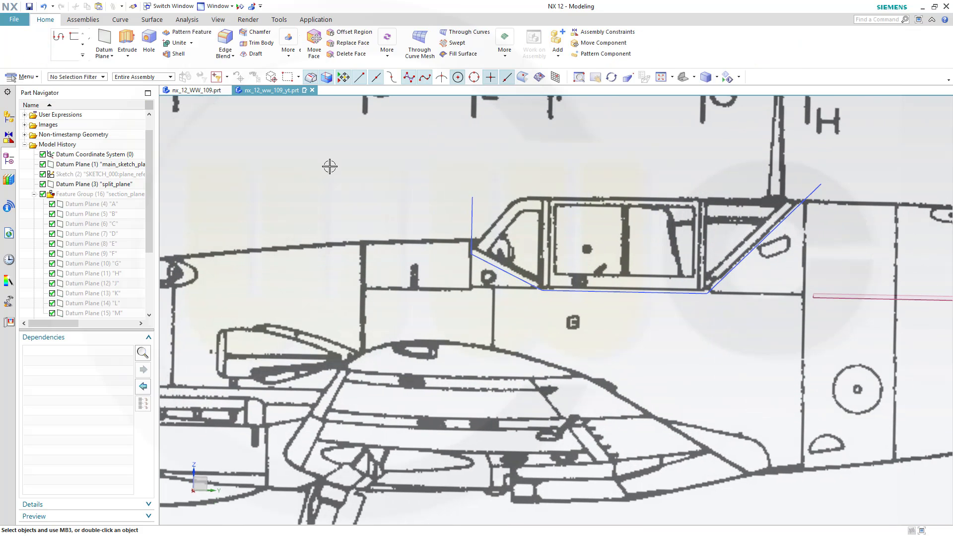
# Extrude the four-line cockpit profile from 0 to 500 mm, out from the blueprint plane
pyautogui.scroll(-4, 474, 228)
pyautogui.moveTo(575, 273)
pyautogui.mouseDown(button='middle')
pyautogui.moveTo(584, 295)
pyautogui.moveTo(619, 313)
pyautogui.moveTo(565, 268)
pyautogui.mouseUp(button='middle')
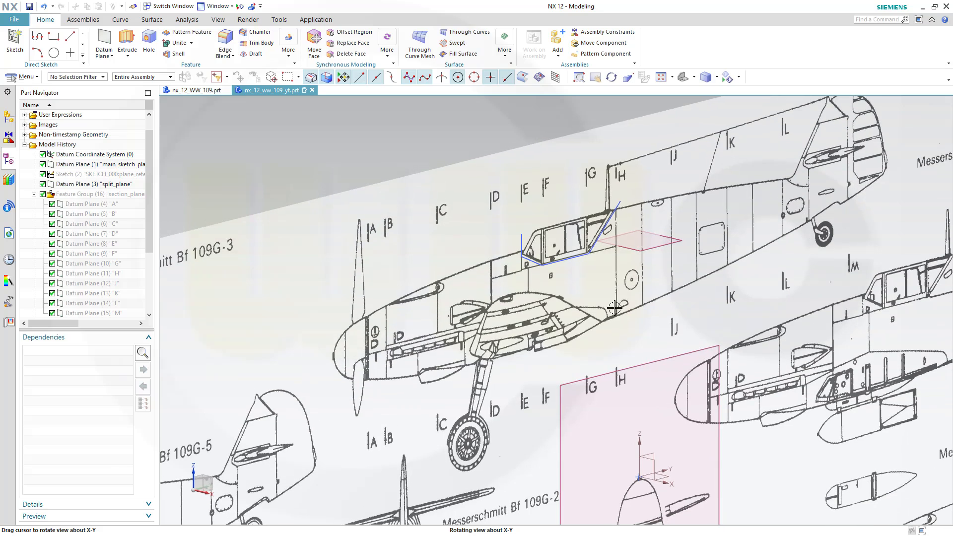
pyautogui.click(127, 41)
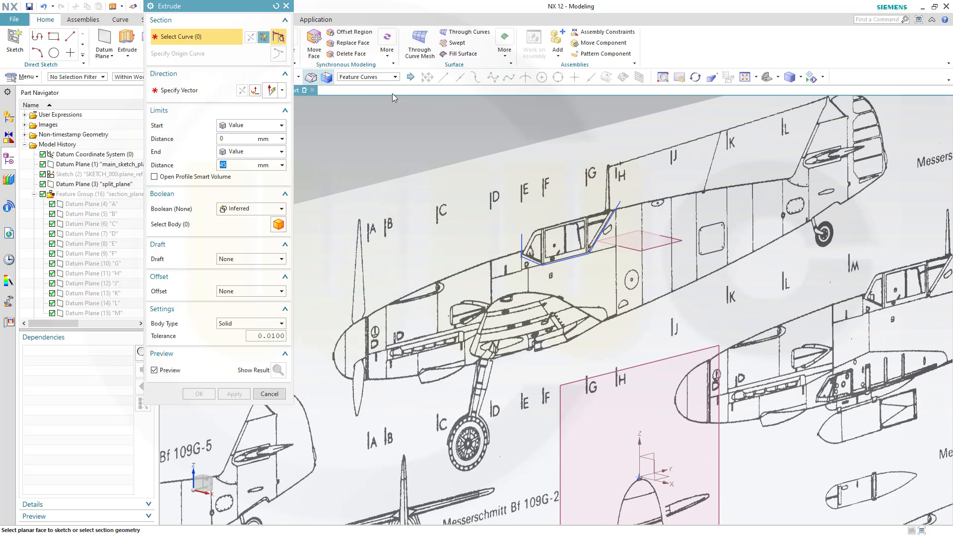
pyautogui.click(529, 246)
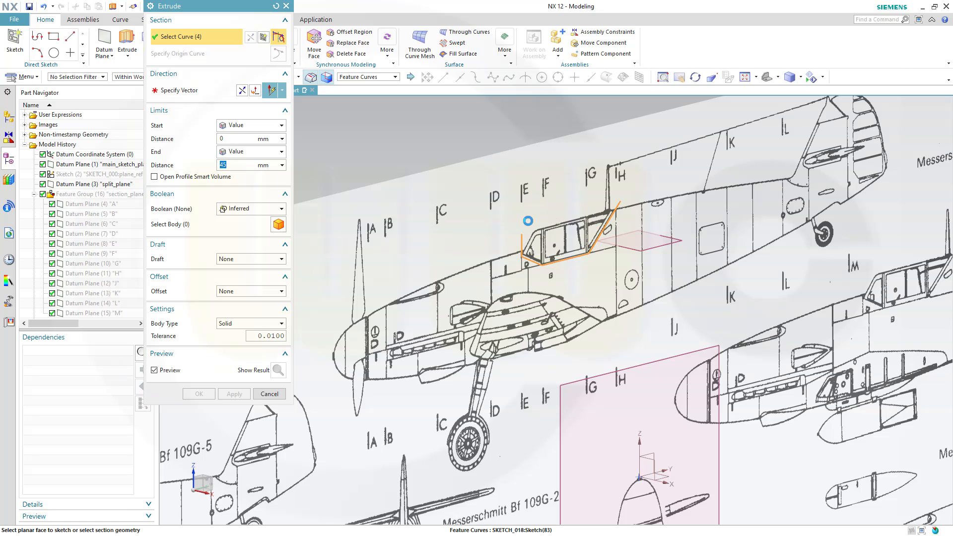
pyautogui.moveTo(531, 245); pyautogui.dragTo(578, 246, button='middle')
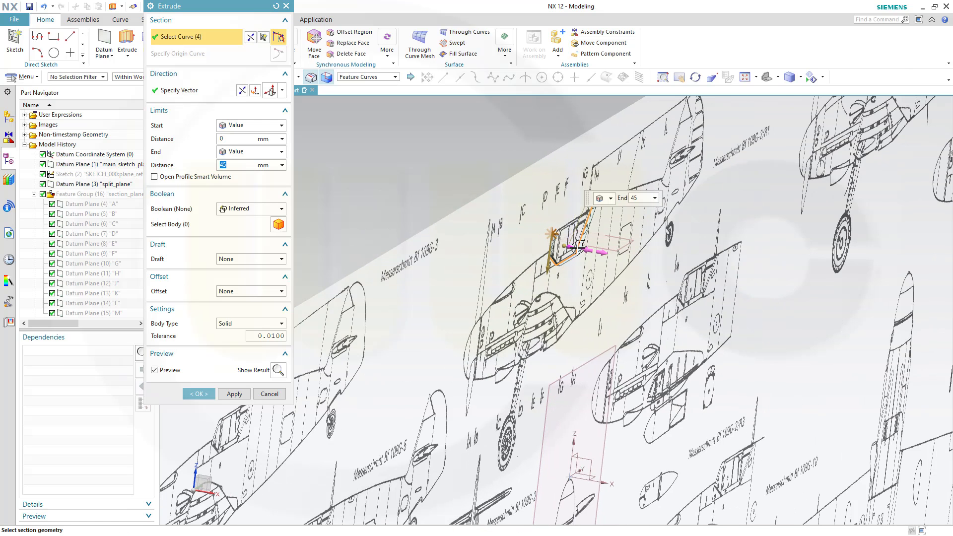
pyautogui.moveTo(576, 246); pyautogui.dragTo(618, 259)
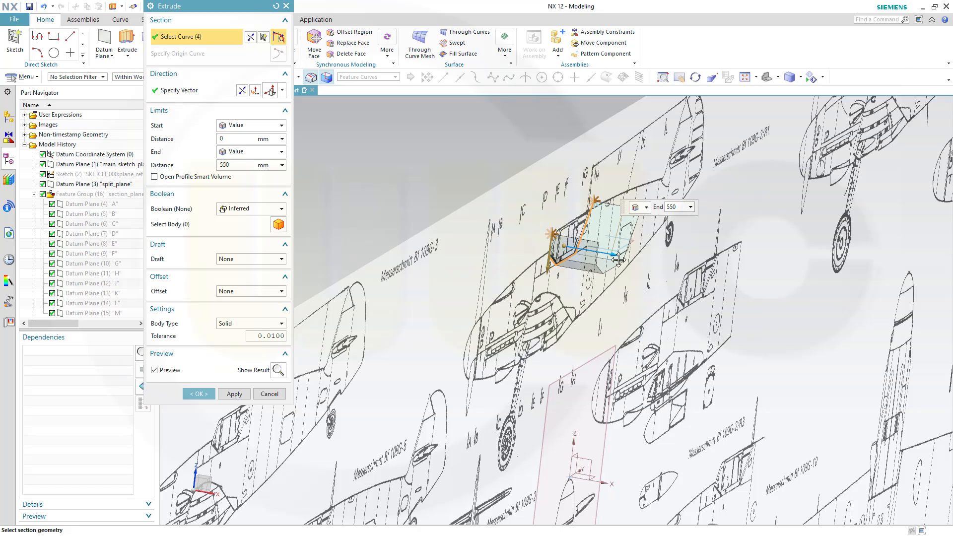
pyautogui.doubleClick(245, 169)
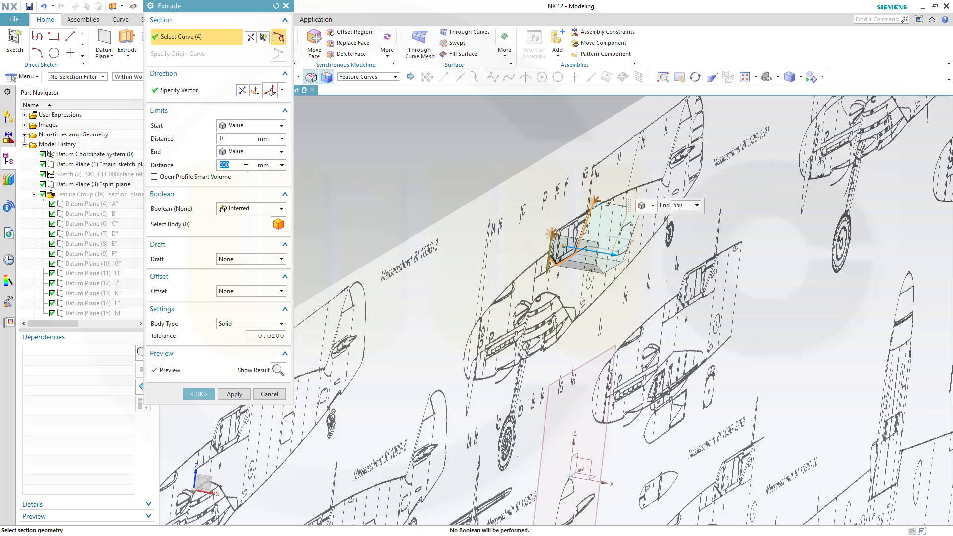
pyautogui.write('500')
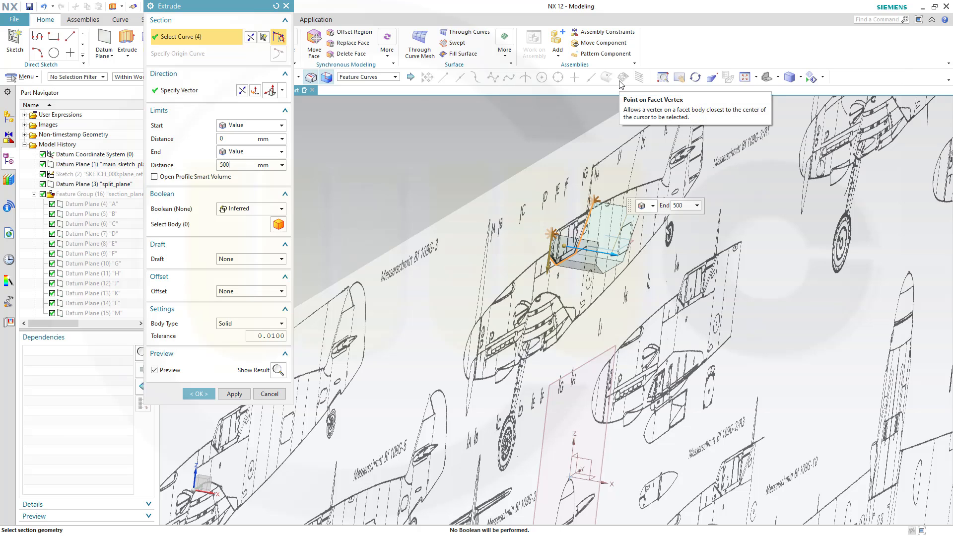
pyautogui.press('Return')
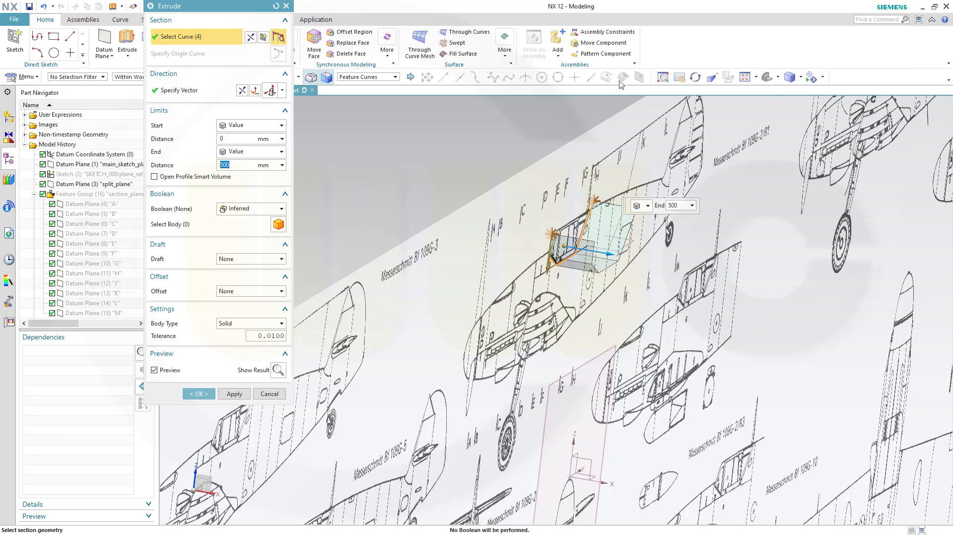
pyautogui.click(199, 394)
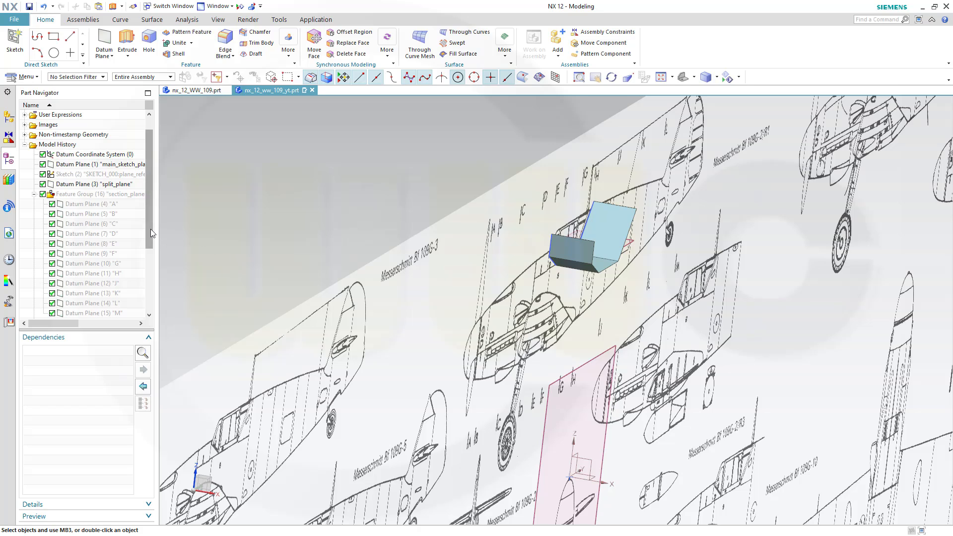
# Show the "fuselage" feature group together with the extruded cockpit surfaces
pyautogui.moveTo(148, 233); pyautogui.dragTo(154, 311)
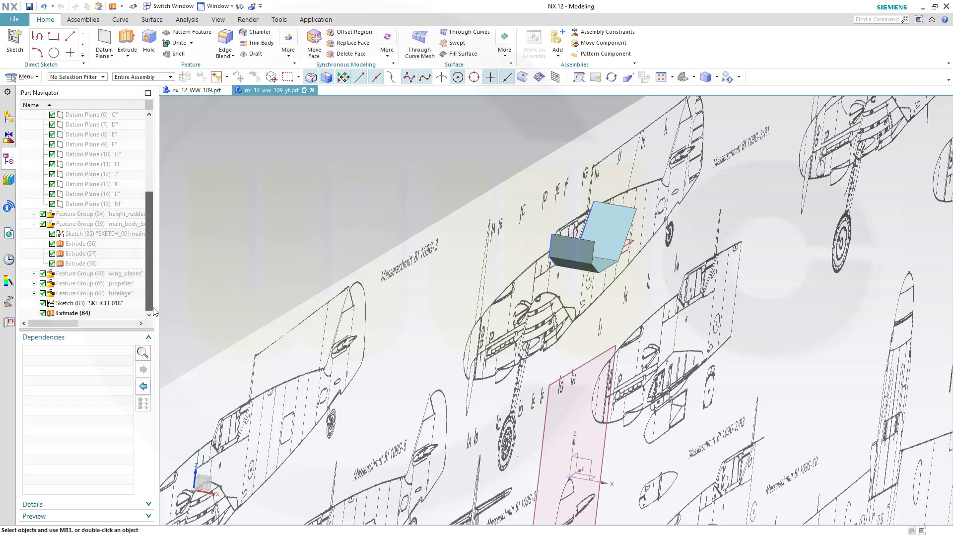
pyautogui.click(100, 294)
pyautogui.rightClick(99, 296)
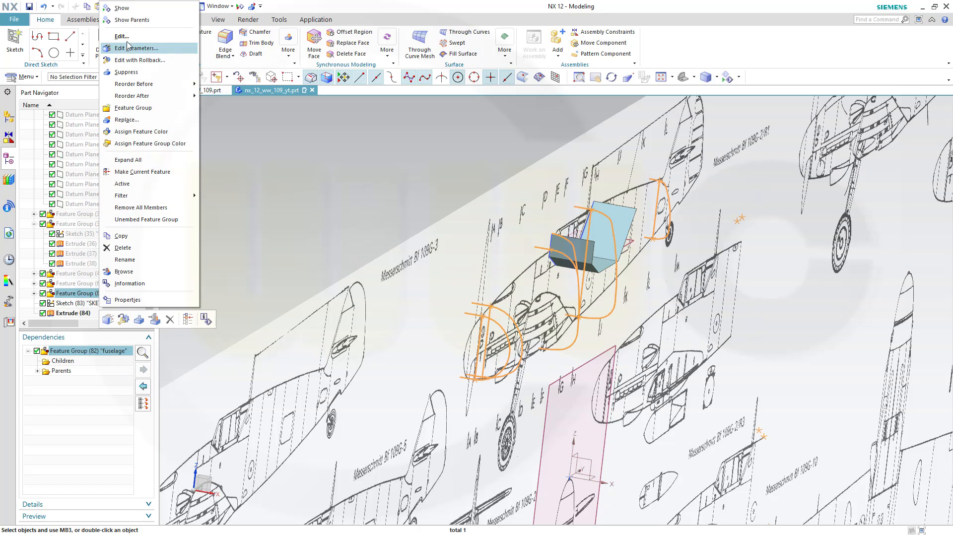
pyautogui.click(128, 9)
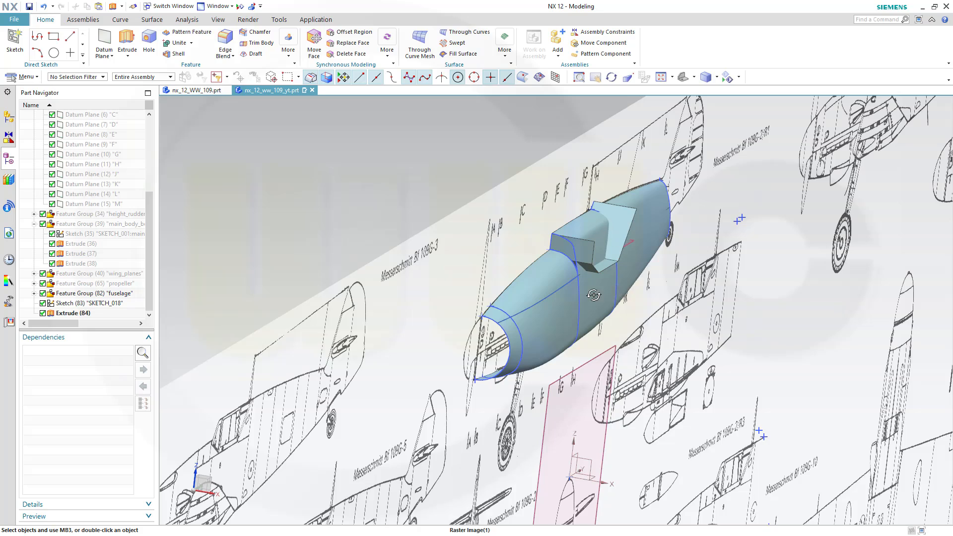
pyautogui.moveTo(593, 295); pyautogui.dragTo(576, 291, button='middle')
pyautogui.scroll(1, 859, 323)
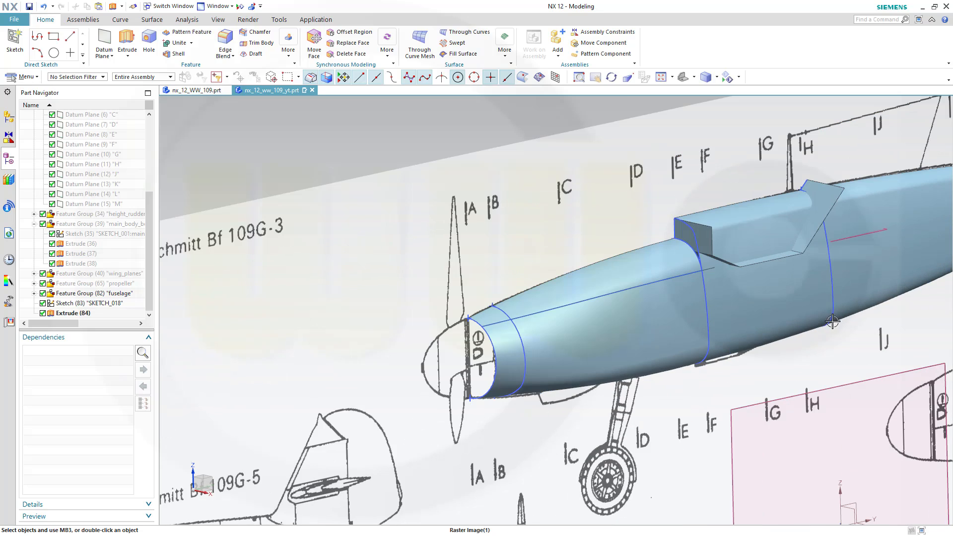
pyautogui.moveTo(807, 309); pyautogui.dragTo(642, 270, button='middle')
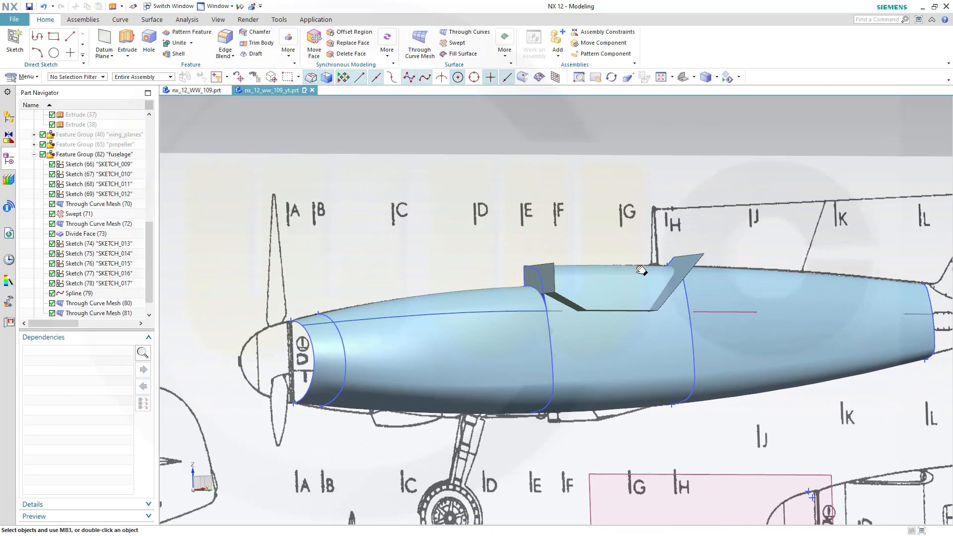
pyautogui.moveTo(477, 305); pyautogui.dragTo(476, 290, button='middle')
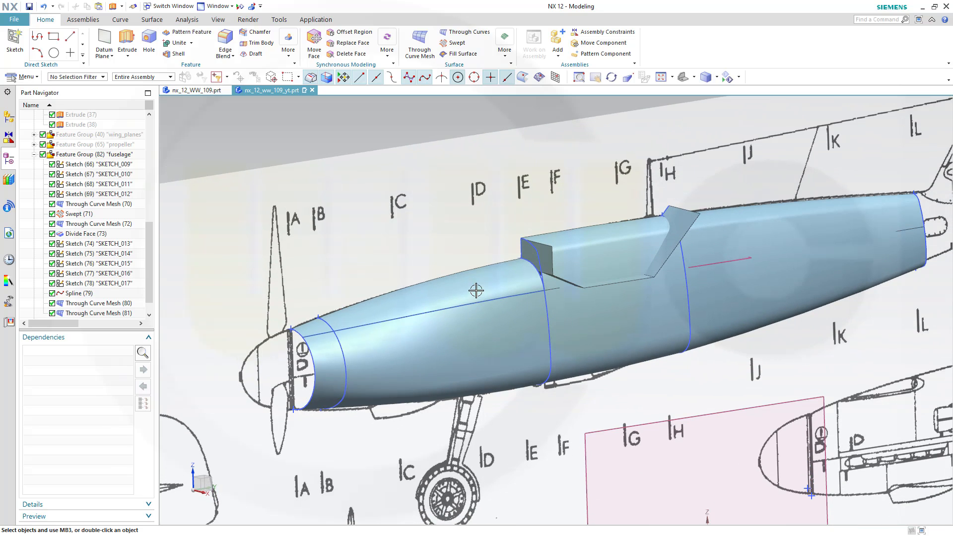
pyautogui.scroll(-1, 149, 303)
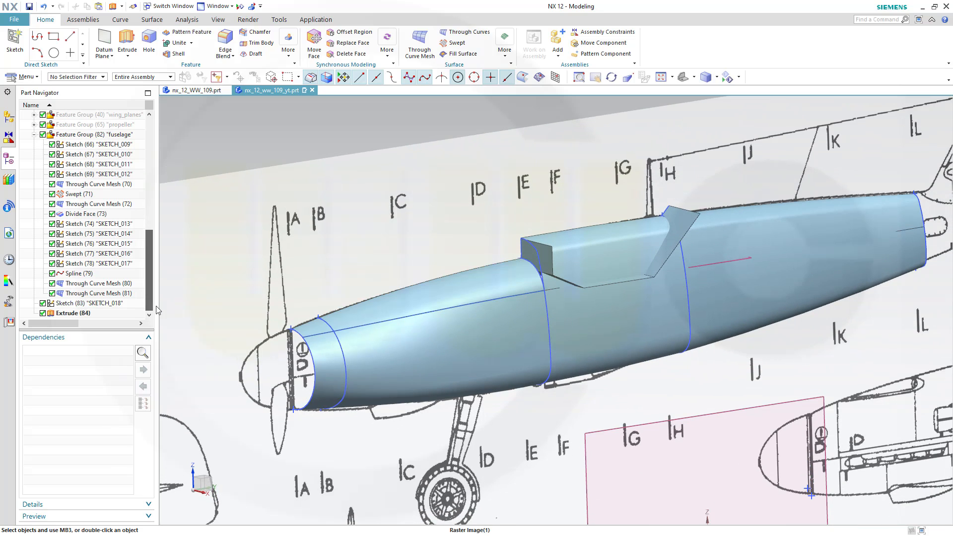
# Hide all sketches and curves so that the fuselage surfaces remain on display with the blueprint
pyautogui.click(102, 294)
pyautogui.click(102, 283)
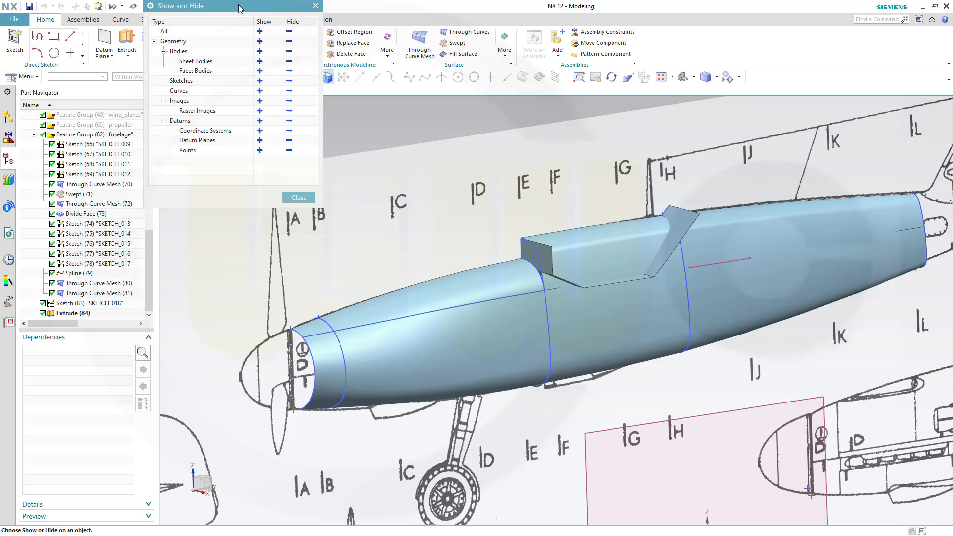
pyautogui.click(240, 6)
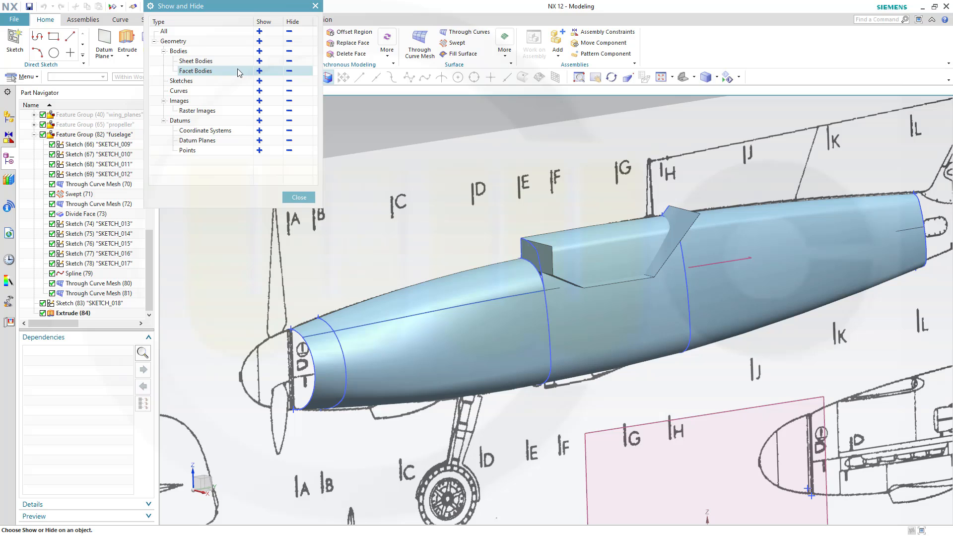
pyautogui.click(289, 82)
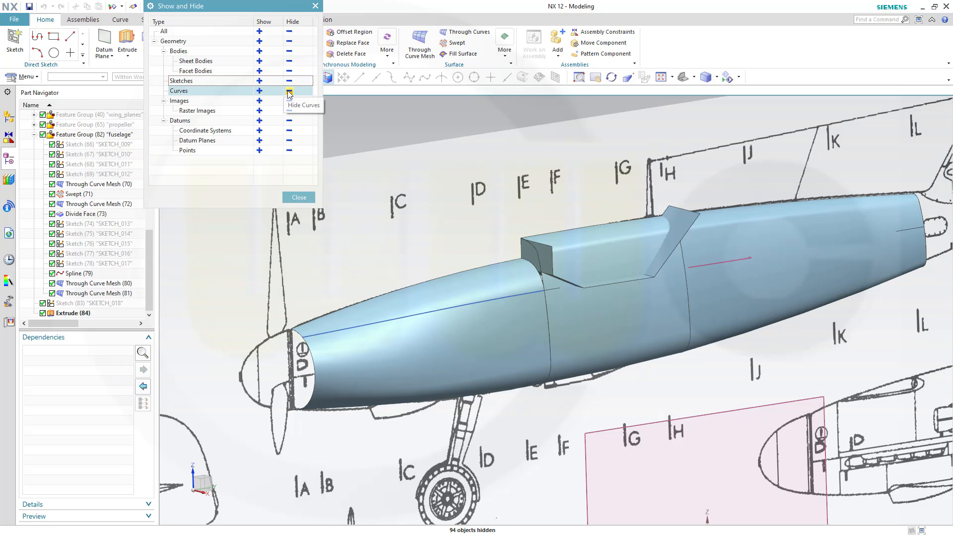
pyautogui.click(289, 91)
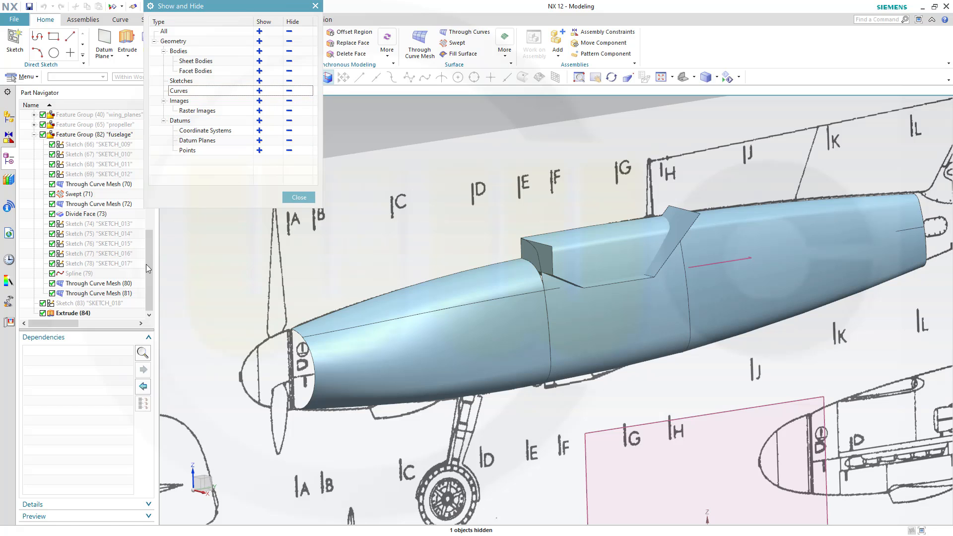
pyautogui.press('Escape')
# Identify the nose and rear fuselage mesh surfaces in the model history, and hide all sheet bodies
pyautogui.click(103, 293)
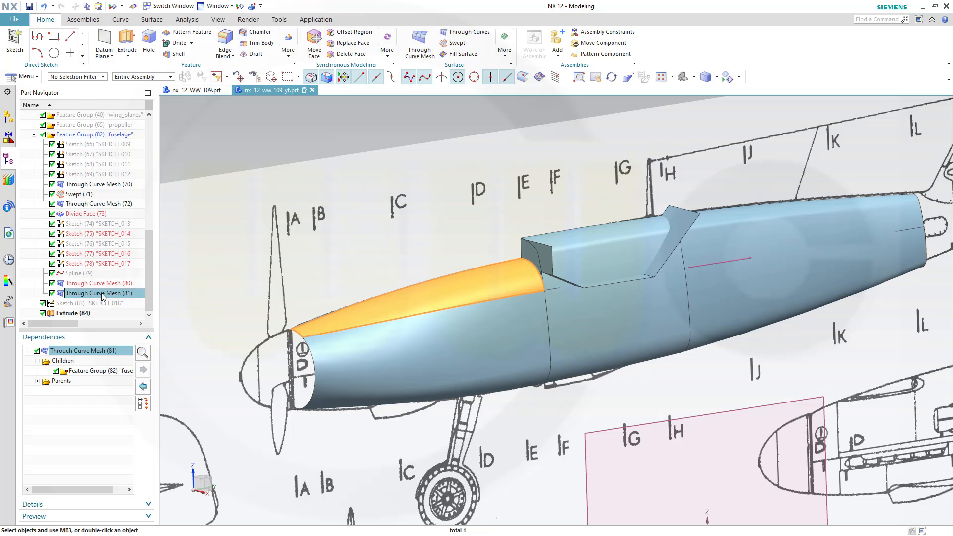
pyautogui.click(101, 285)
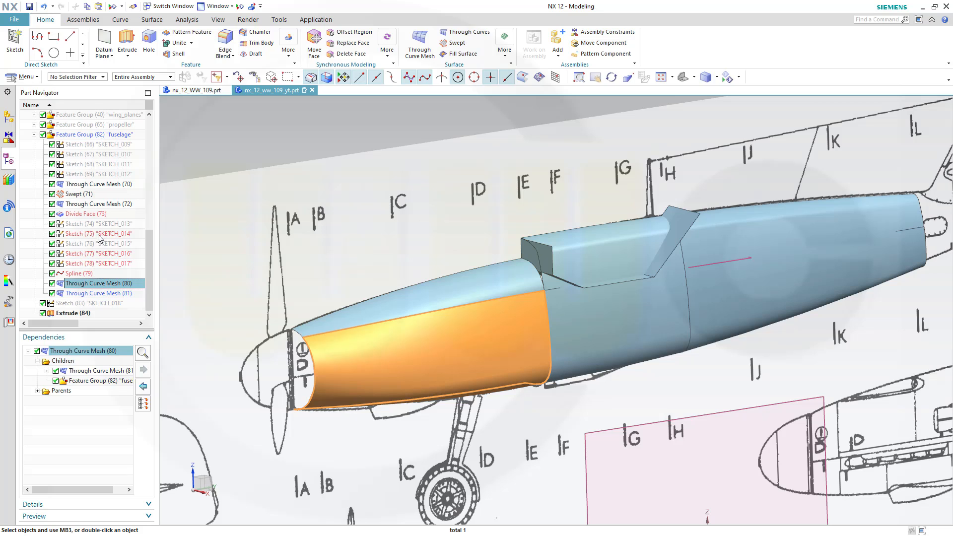
pyautogui.click(104, 204)
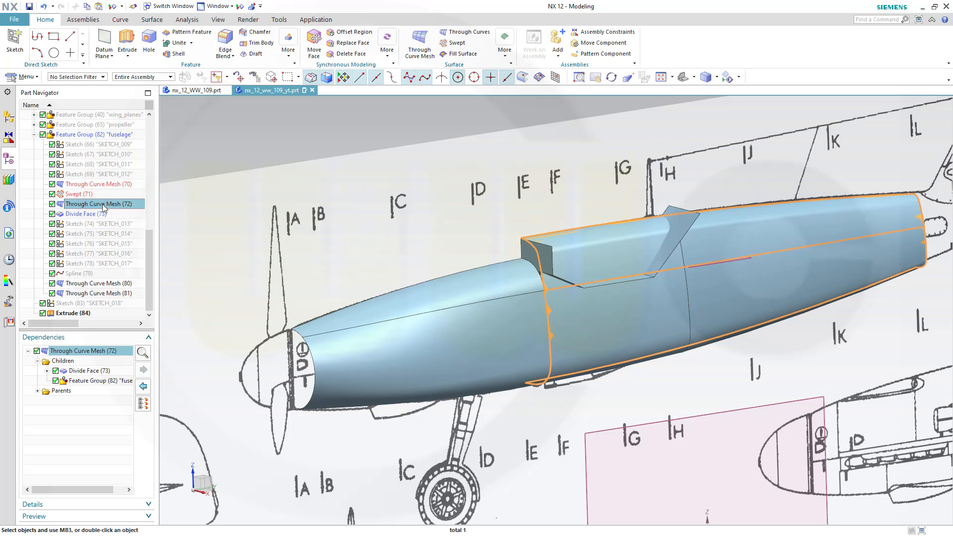
pyautogui.click(239, 7)
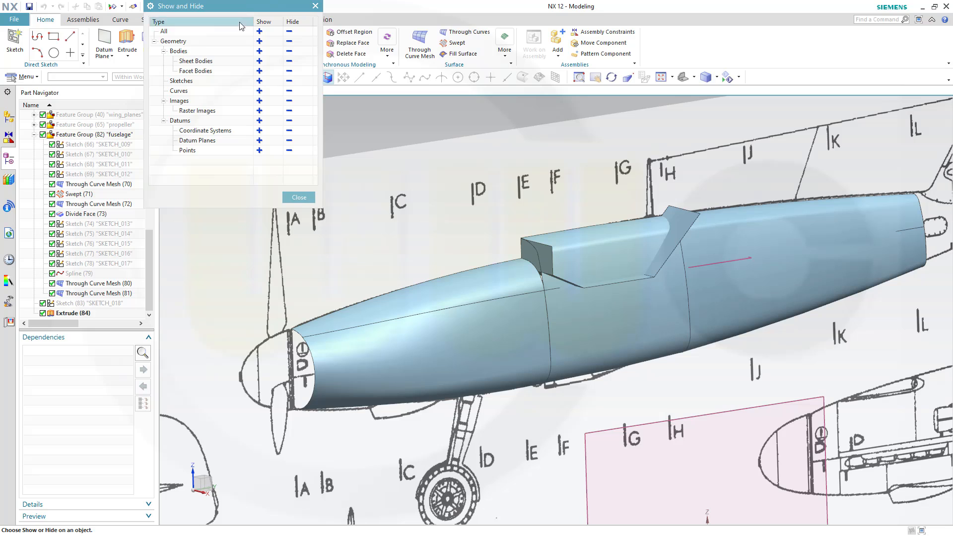
pyautogui.click(289, 61)
pyautogui.middleClick(246, 204)
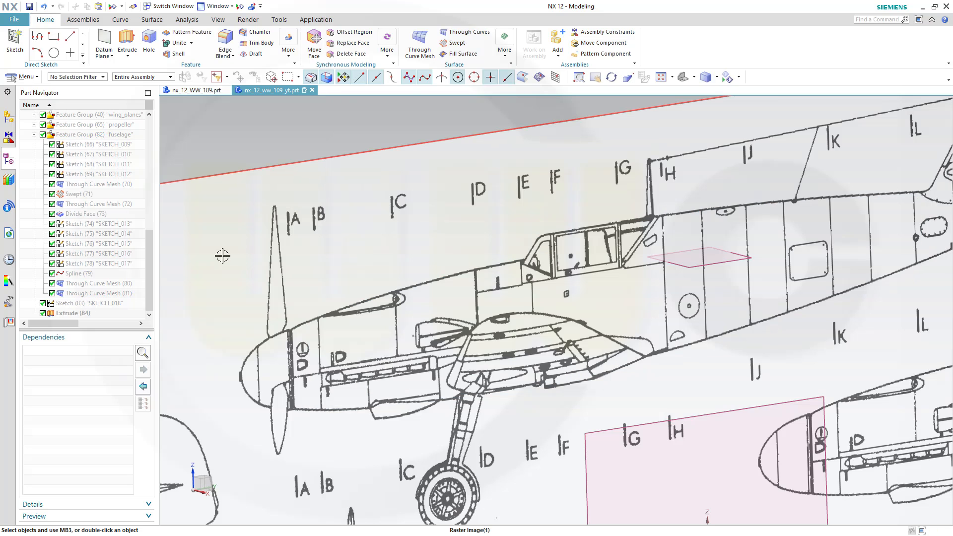
# Show only the fuselage surfaces Through Curve Mesh (72), (80) and (81) together with the cockpit Extrude (84)
pyautogui.click(103, 293)
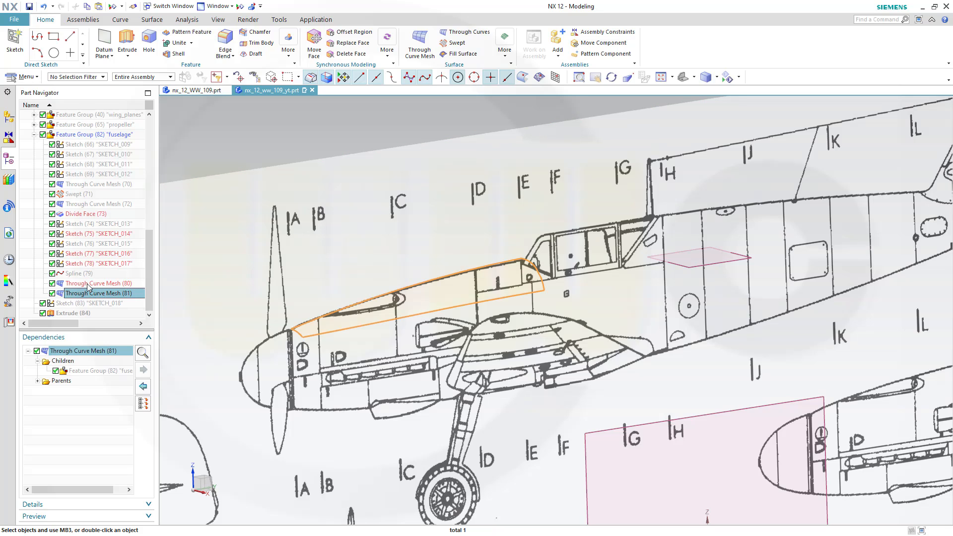
pyautogui.keyDown('ctrl'); pyautogui.click(88, 284); pyautogui.keyUp('ctrl')
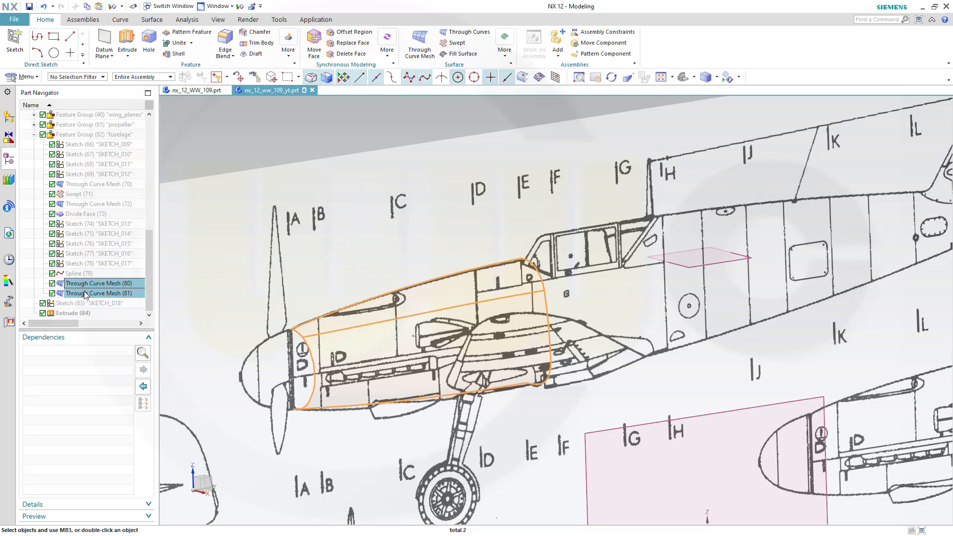
pyautogui.keyDown('ctrl'); pyautogui.click(83, 314); pyautogui.keyUp('ctrl')
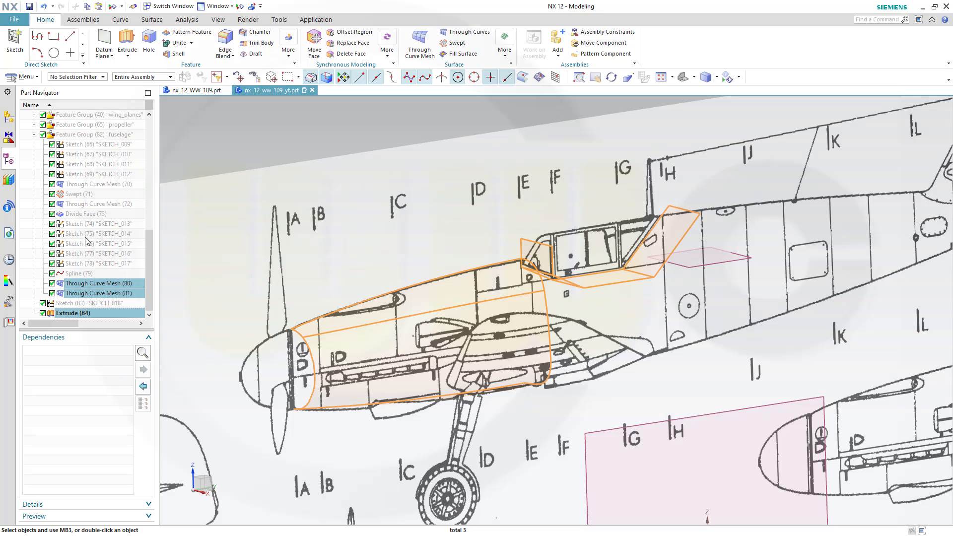
pyautogui.keyDown('ctrl'); pyautogui.click(92, 205); pyautogui.keyUp('ctrl')
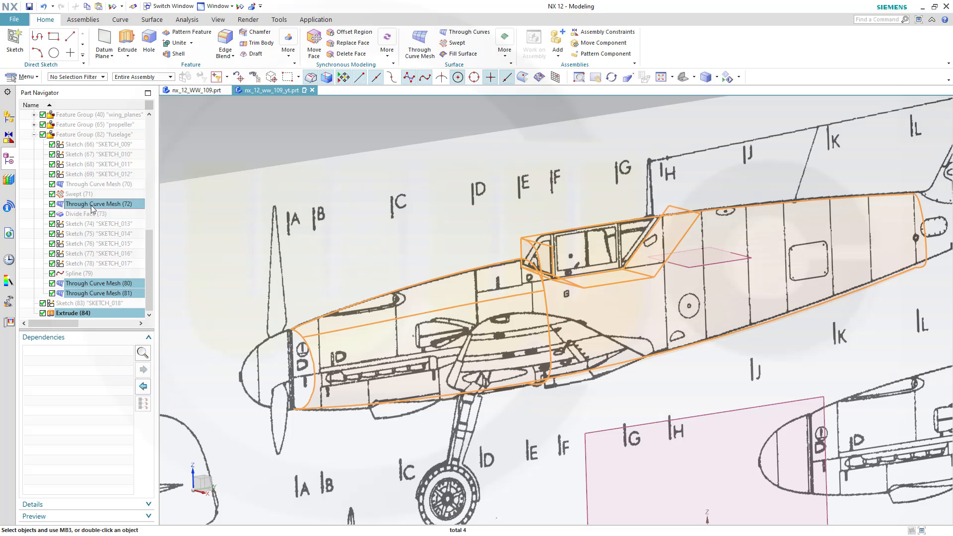
pyautogui.rightClick(91, 204)
pyautogui.click(113, 212)
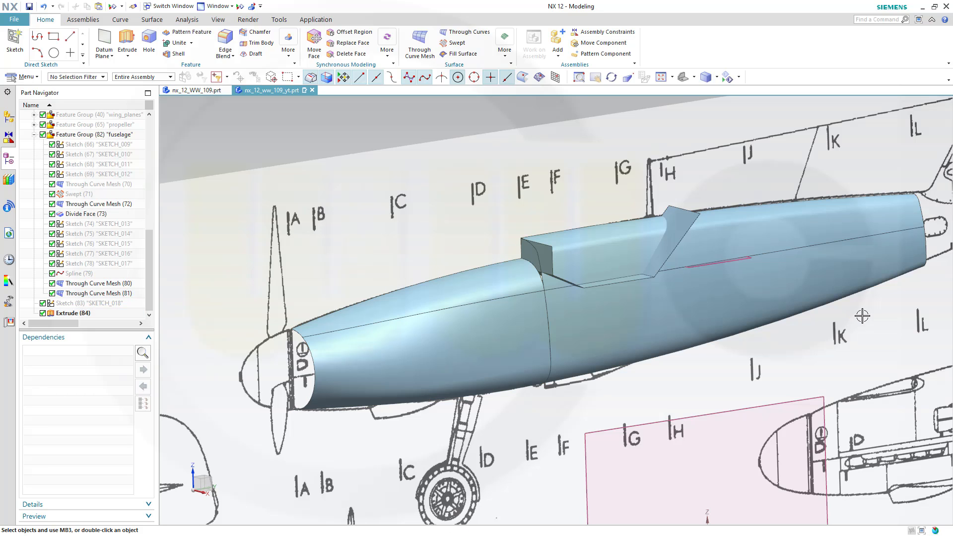
# Trim the rear fuselage sheet with the four cockpit Extrude (84) faces as boundary, keeping the fuselage outside the cockpit opening
pyautogui.moveTo(753, 320); pyautogui.dragTo(791, 260, button='middle')
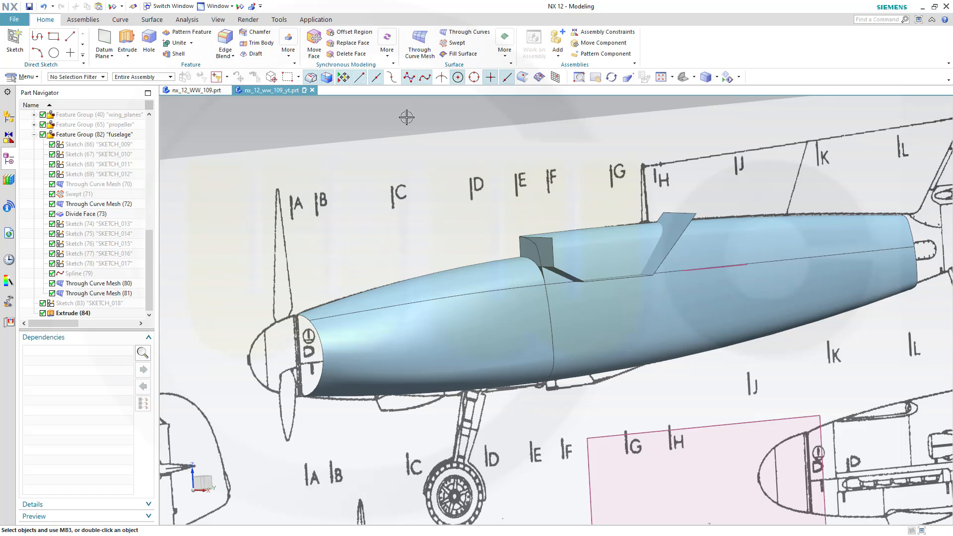
pyautogui.click(151, 20)
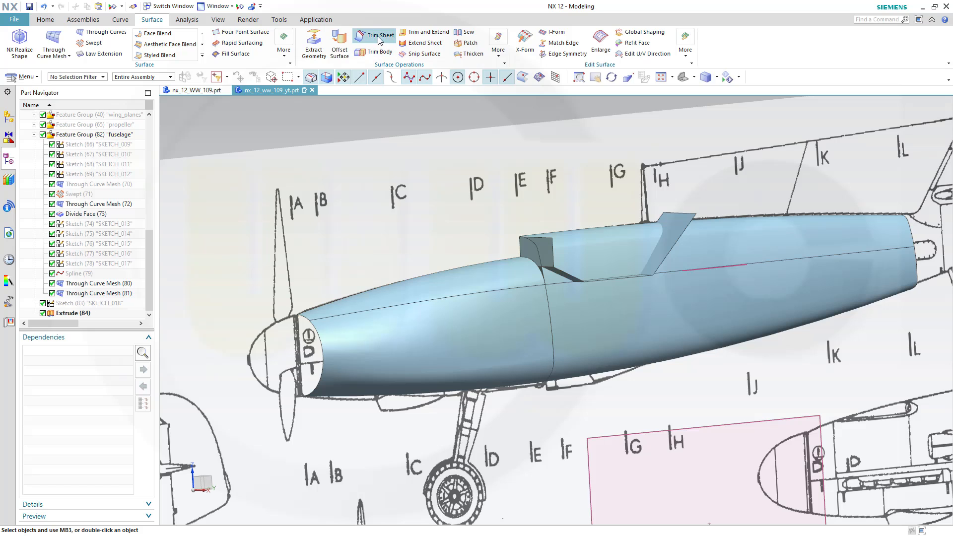
pyautogui.click(392, 42)
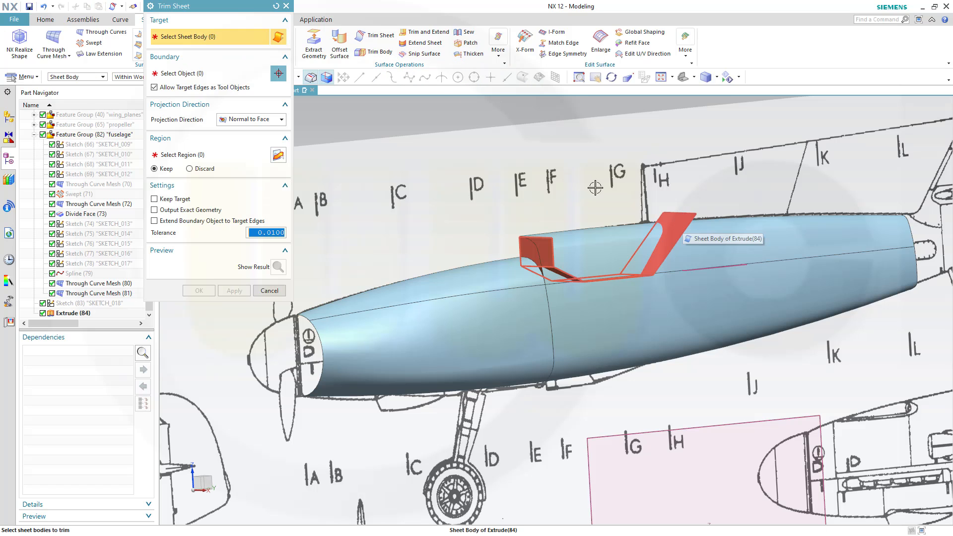
pyautogui.click(667, 312)
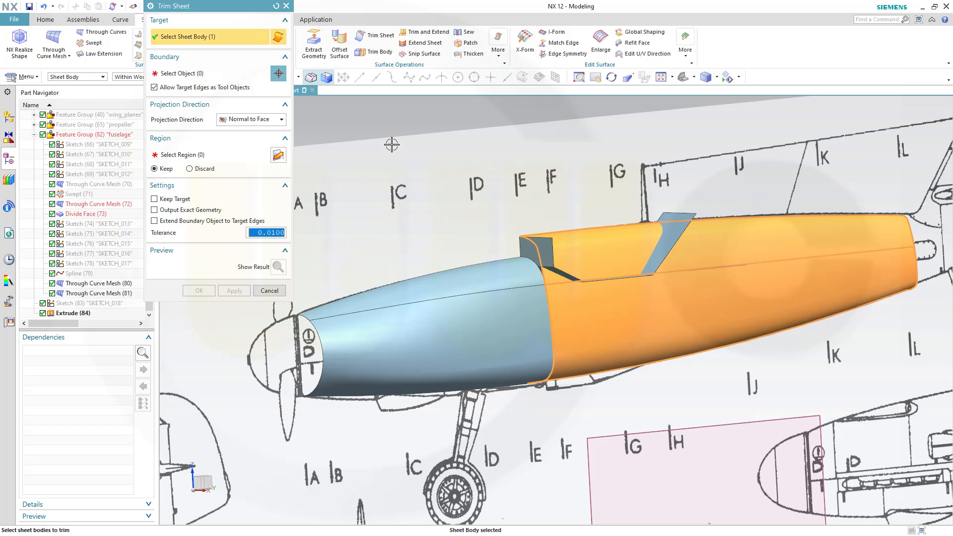
pyautogui.click(199, 75)
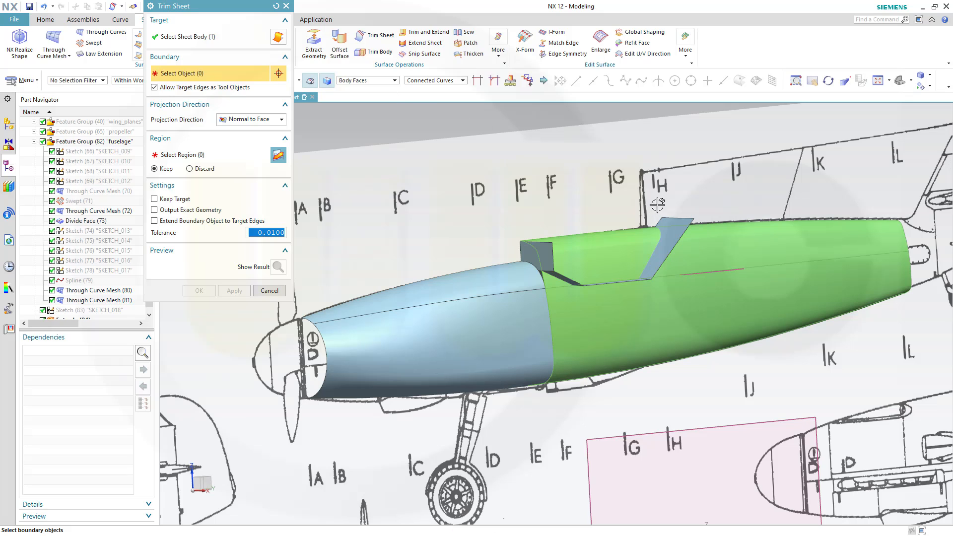
pyautogui.click(668, 234)
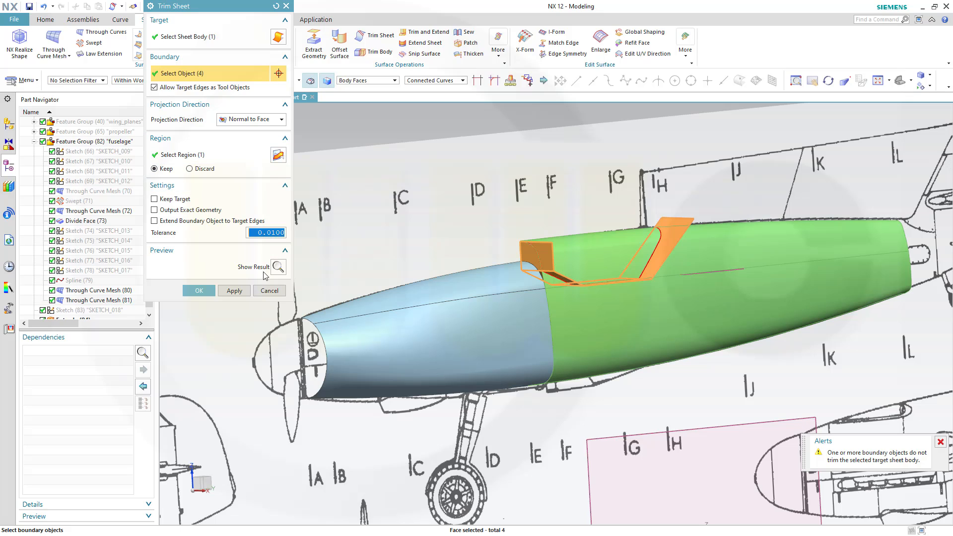
pyautogui.click(279, 266)
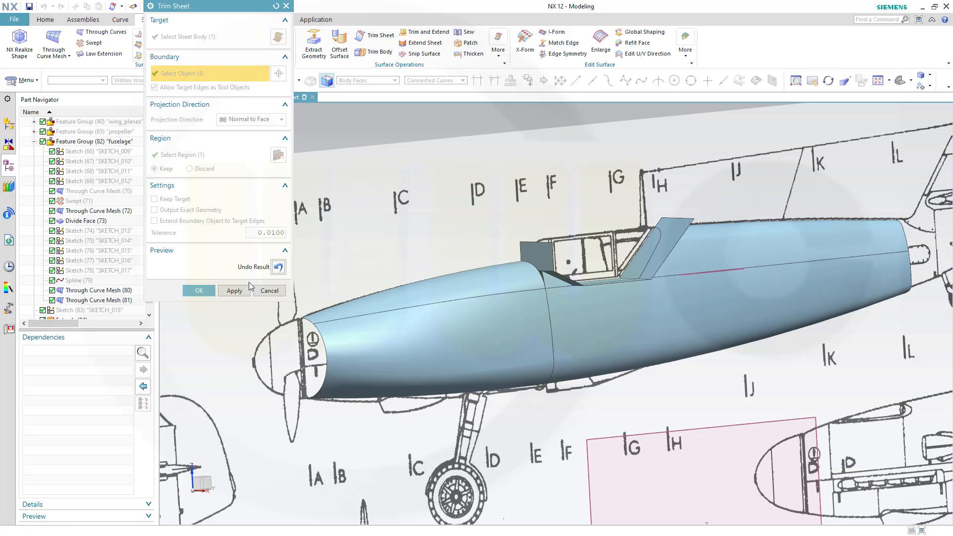
pyautogui.click(198, 291)
# Trim the rear fuselage sheet at the horizontal datum plane, keeping the lower region and the upper region behind the cockpit
pyautogui.moveTo(198, 290); pyautogui.dragTo(408, 254, button='middle')
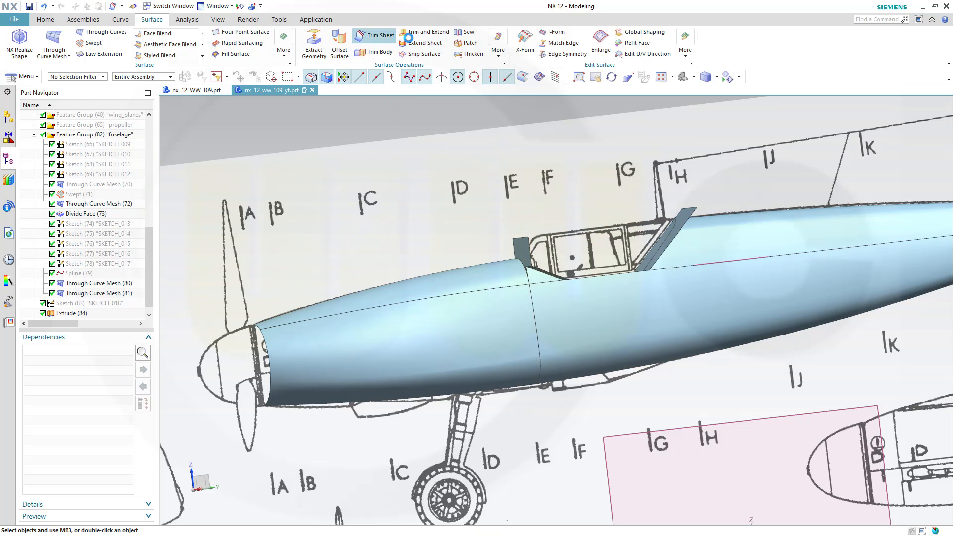
pyautogui.click(374, 36)
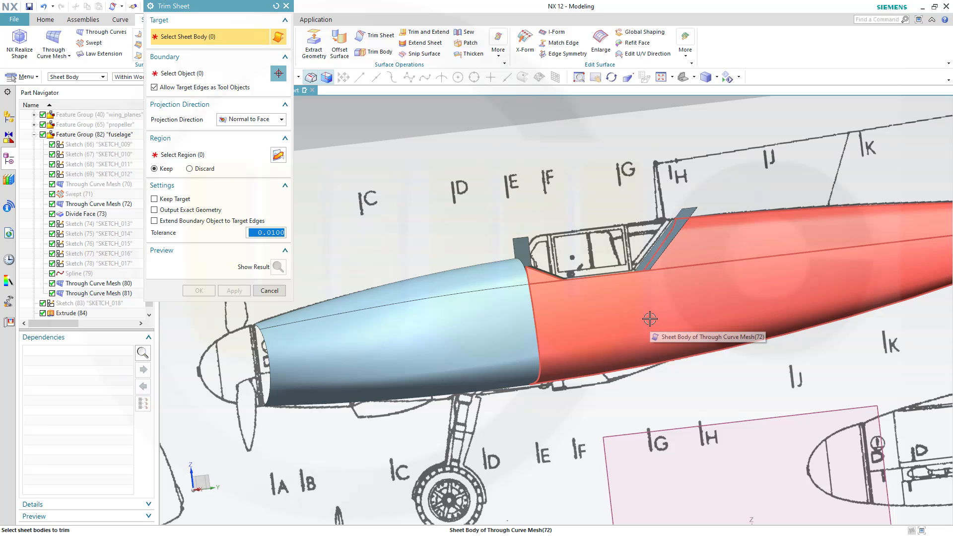
pyautogui.click(648, 316)
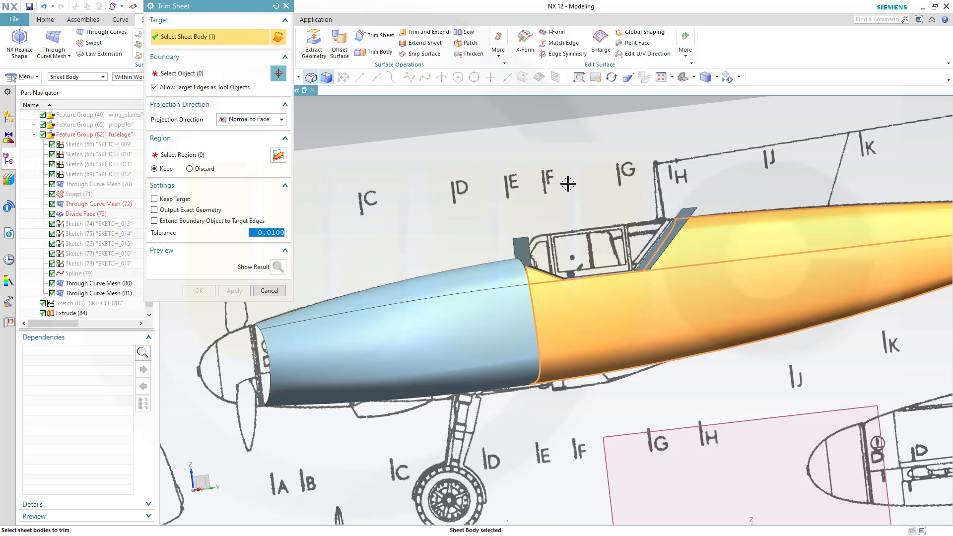
pyautogui.moveTo(558, 180); pyautogui.dragTo(533, 205, button='middle')
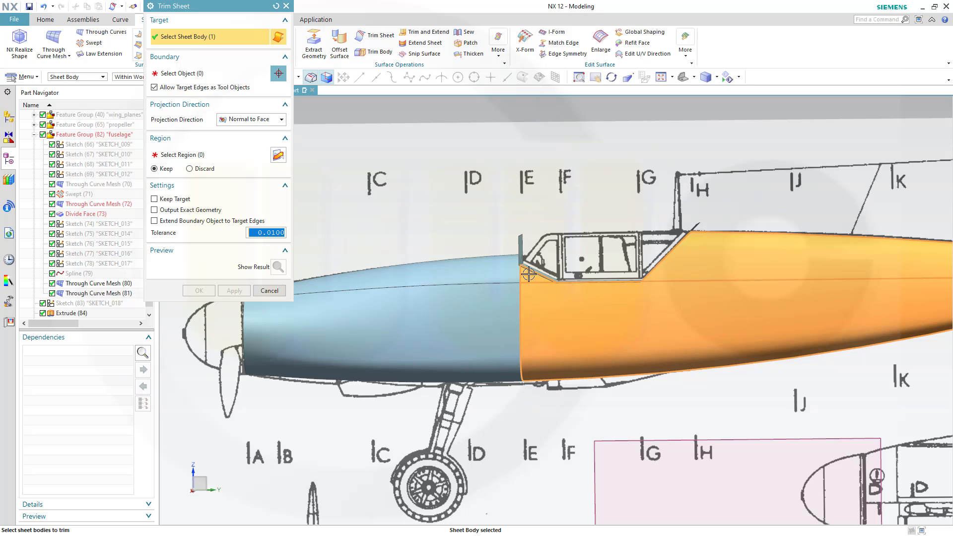
pyautogui.click(177, 74)
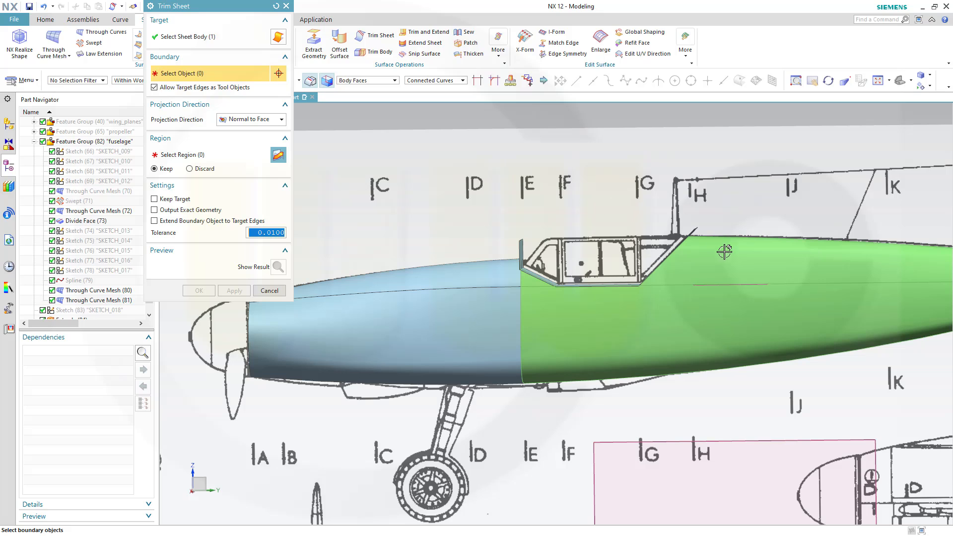
pyautogui.click(727, 282)
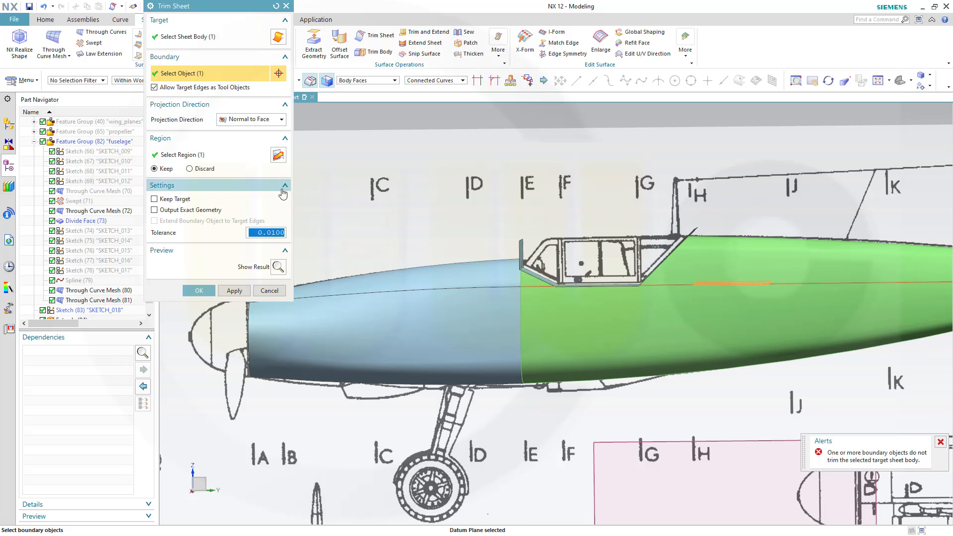
pyautogui.click(186, 156)
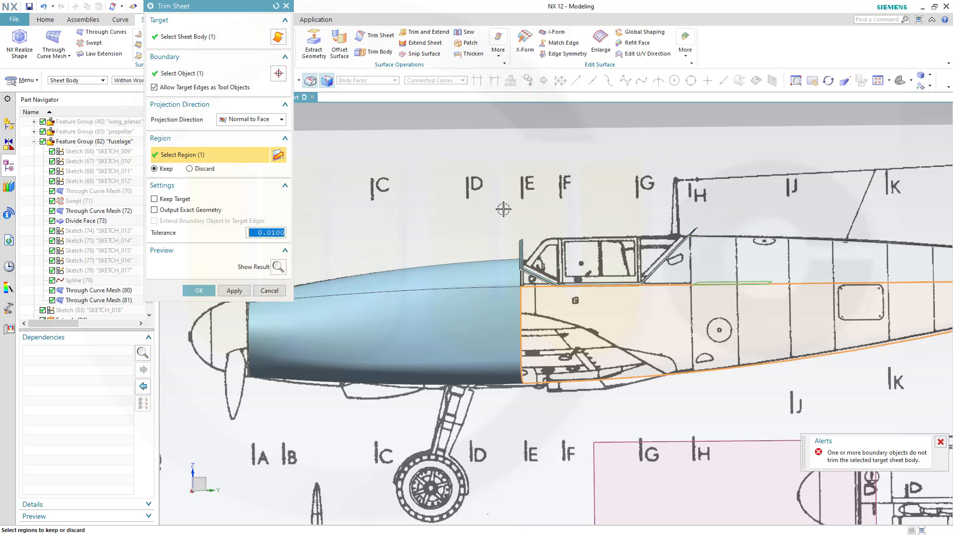
pyautogui.click(712, 264)
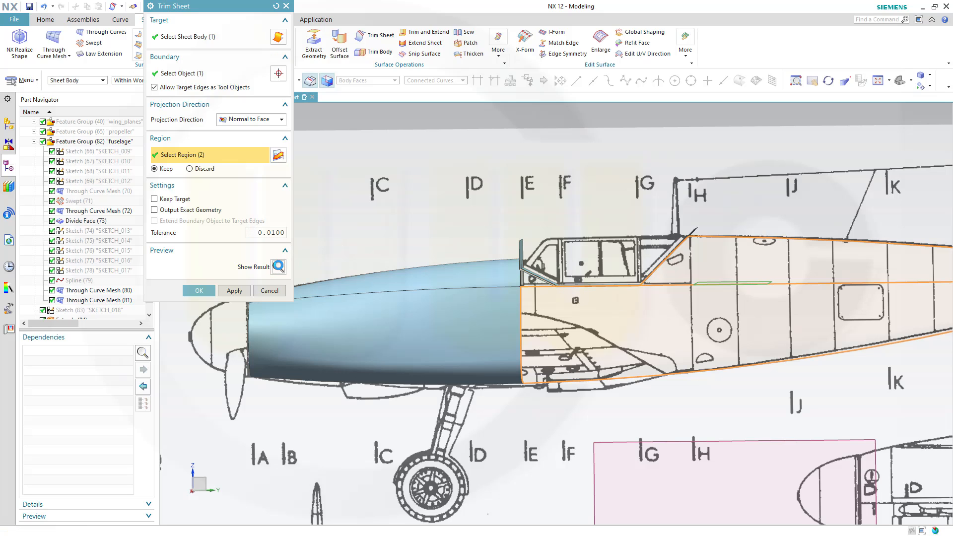
pyautogui.click(278, 267)
pyautogui.moveTo(450, 311)
pyautogui.mouseDown(button='middle')
pyautogui.moveTo(473, 338)
pyautogui.moveTo(459, 303)
pyautogui.moveTo(458, 327)
pyautogui.mouseUp(button='middle')
pyautogui.click(199, 291)
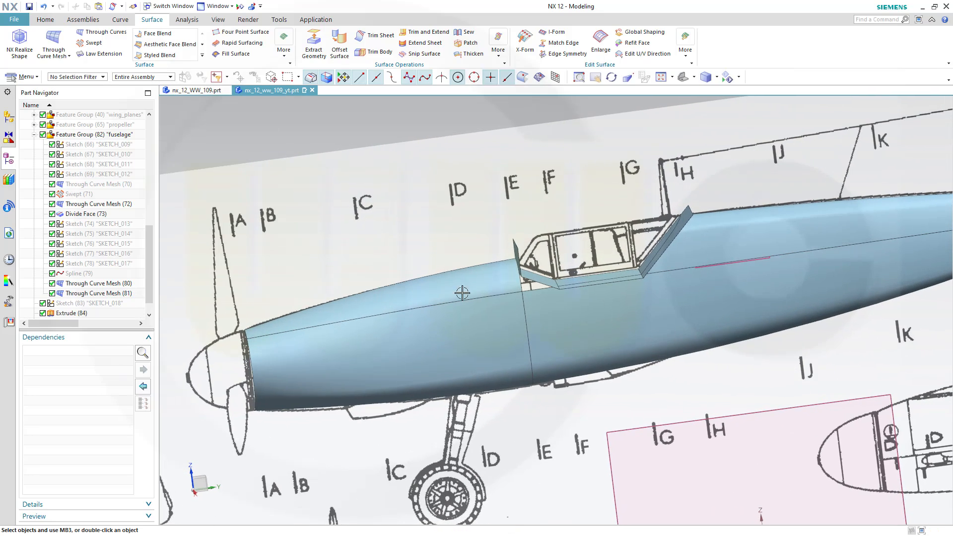
# Hide all raster images so that only the trimmed fuselage and cockpit surfaces are displayed
pyautogui.moveTo(506, 307); pyautogui.dragTo(486, 251, button='middle')
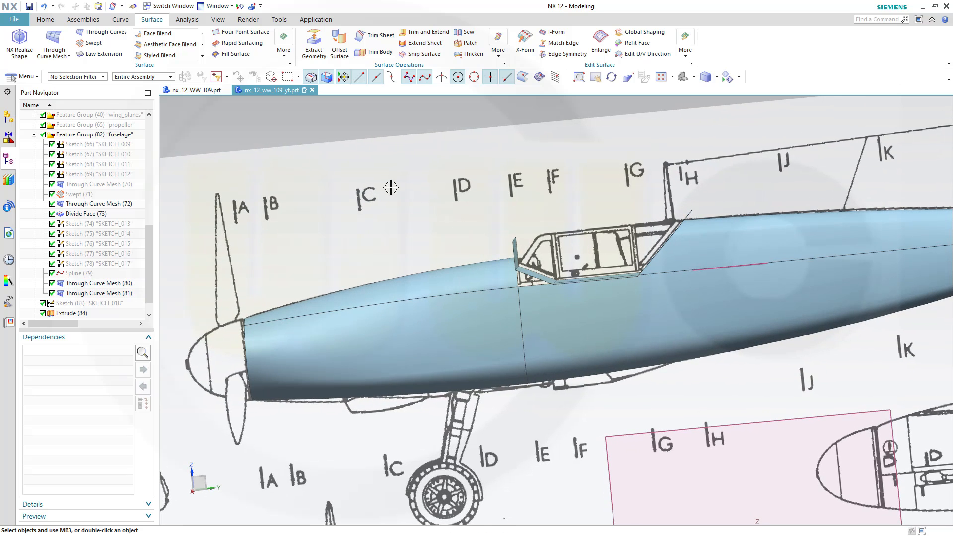
pyautogui.click(239, 6)
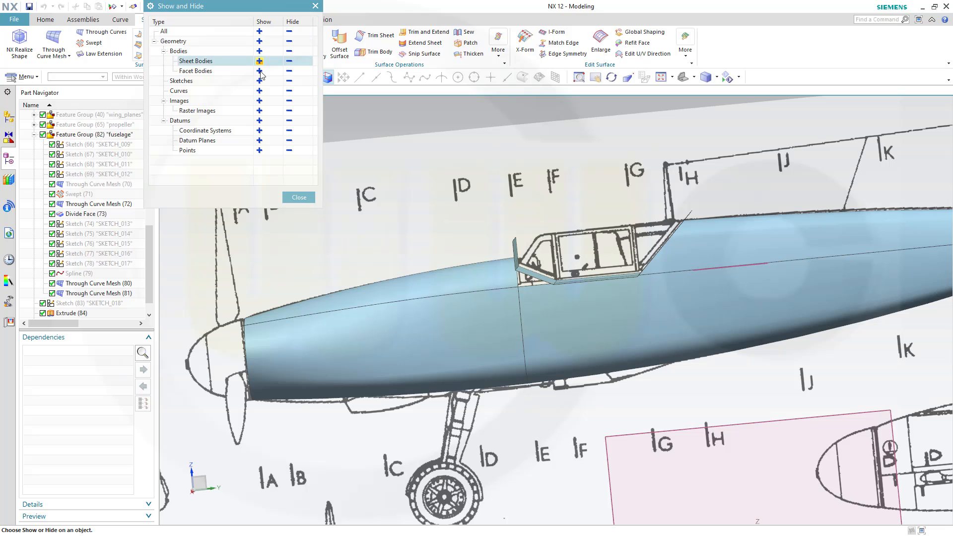
pyautogui.click(289, 110)
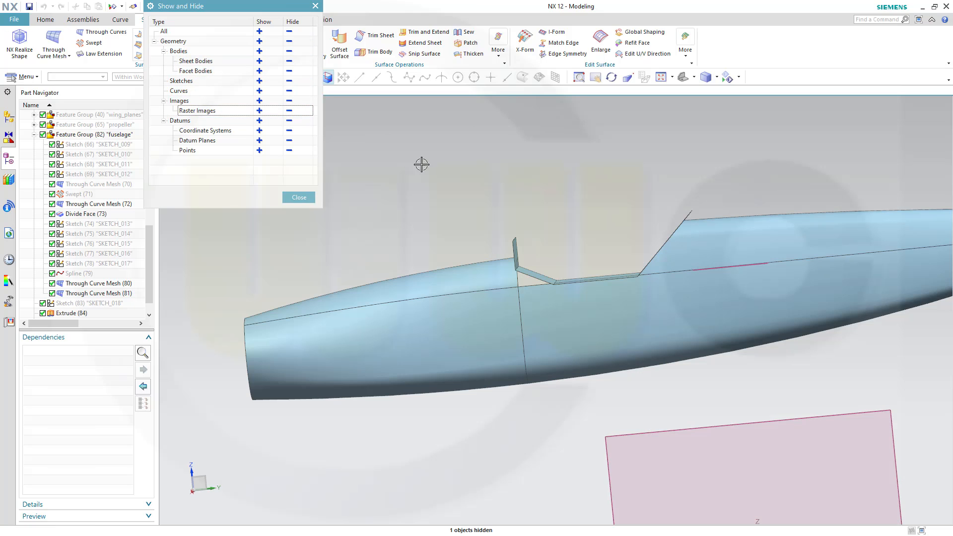
pyautogui.click(299, 197)
pyautogui.moveTo(531, 204)
pyautogui.mouseDown(button='middle')
pyautogui.moveTo(550, 203)
pyautogui.moveTo(545, 196)
pyautogui.moveTo(527, 204)
pyautogui.mouseUp(button='middle')
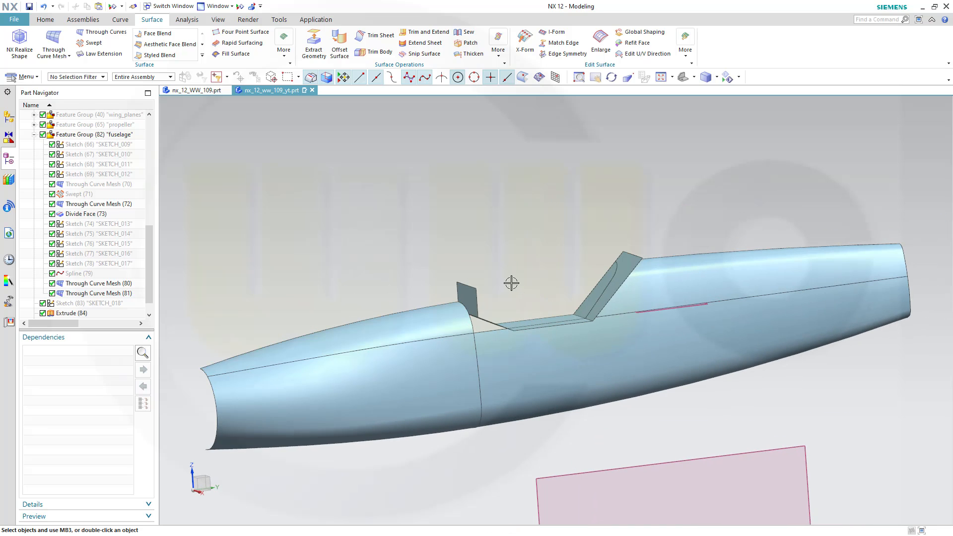
# Hide the cockpit outline surface Extrude (84)
pyautogui.moveTo(511, 282); pyautogui.dragTo(522, 265, button='middle')
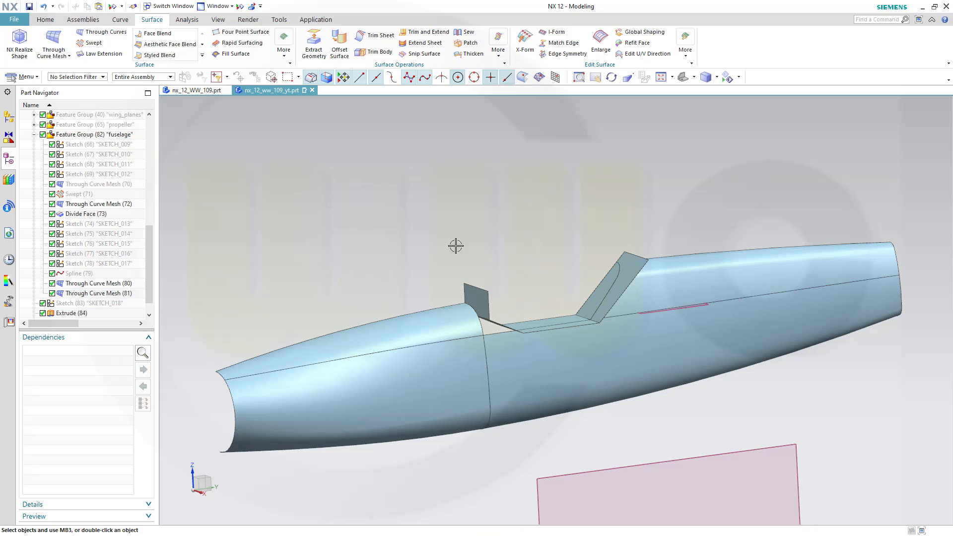
pyautogui.moveTo(480, 250); pyautogui.dragTo(399, 268, button='middle')
pyautogui.click(525, 330)
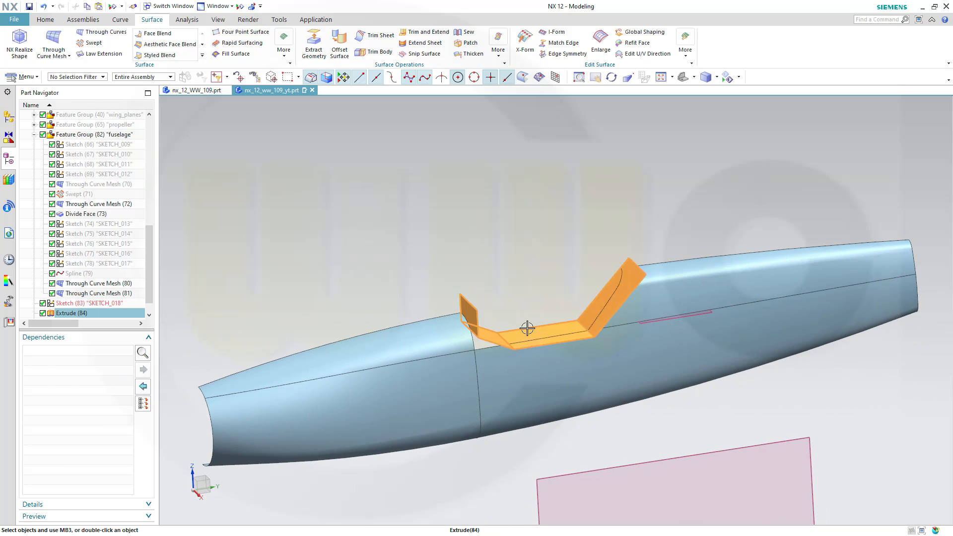
pyautogui.rightClick(527, 329)
pyautogui.click(548, 352)
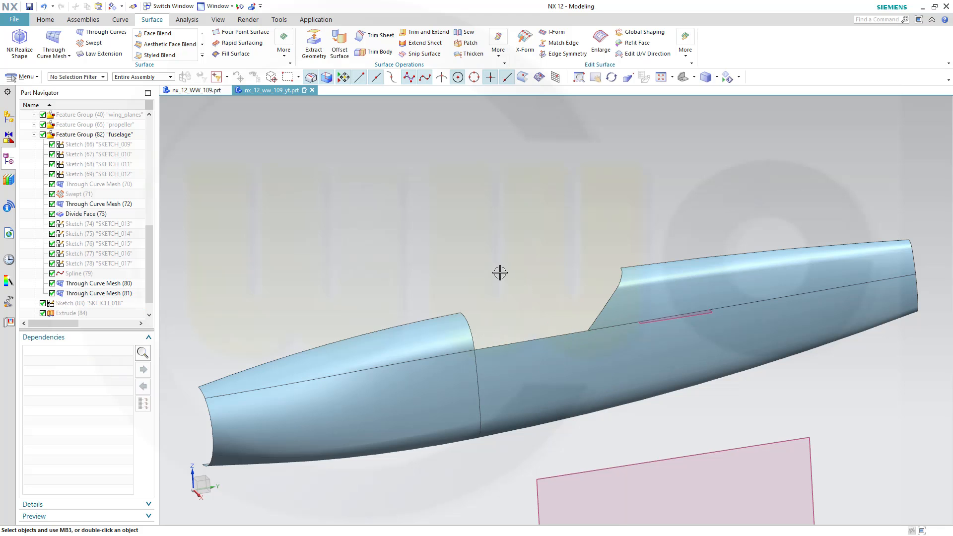
# Start a Swept surface using only the upper nose surface's rear edge as its section, with the Single Curve selection rule
pyautogui.moveTo(500, 272)
pyautogui.mouseDown(button='middle')
pyautogui.moveTo(491, 252)
pyautogui.moveTo(472, 274)
pyautogui.moveTo(491, 265)
pyautogui.mouseUp(button='middle')
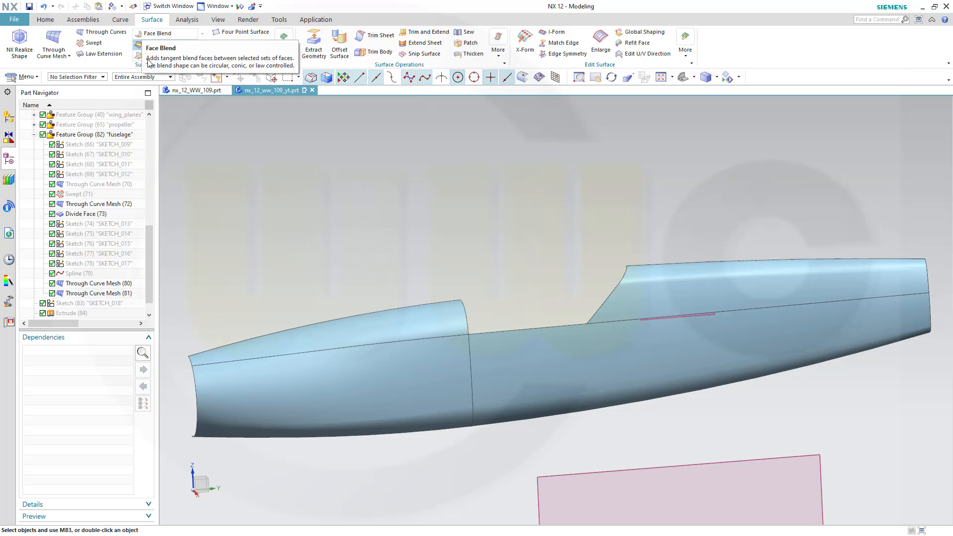
pyautogui.click(90, 42)
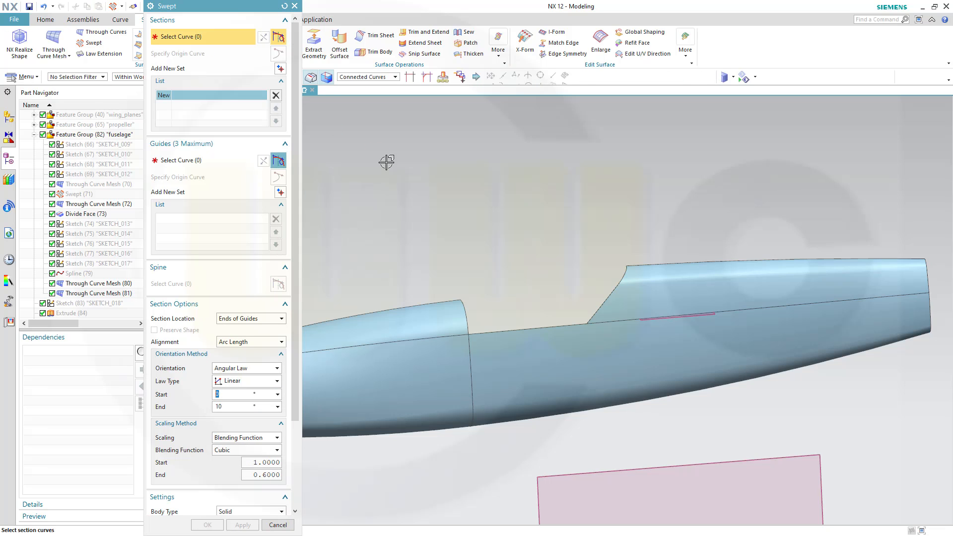
pyautogui.moveTo(385, 162); pyautogui.dragTo(359, 161, button='middle')
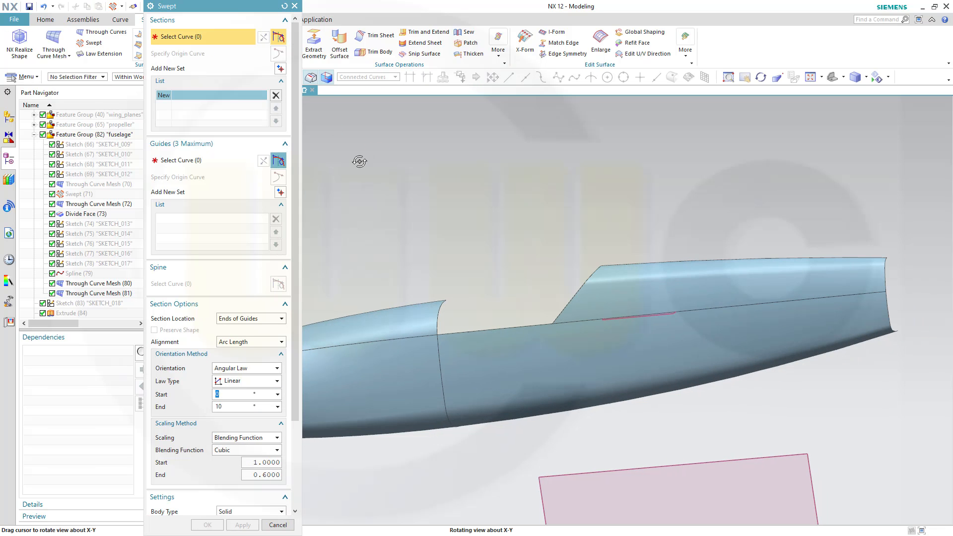
pyautogui.click(439, 327)
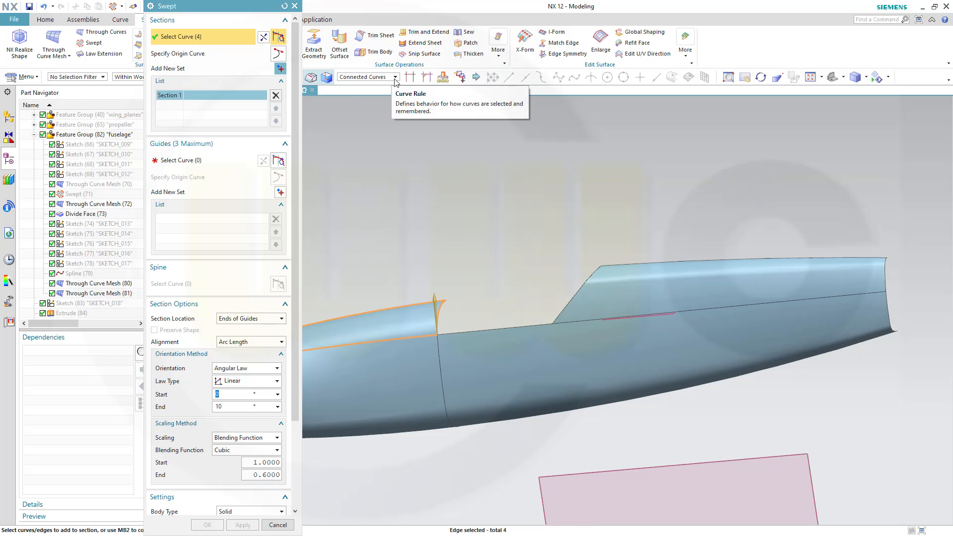
pyautogui.click(275, 95)
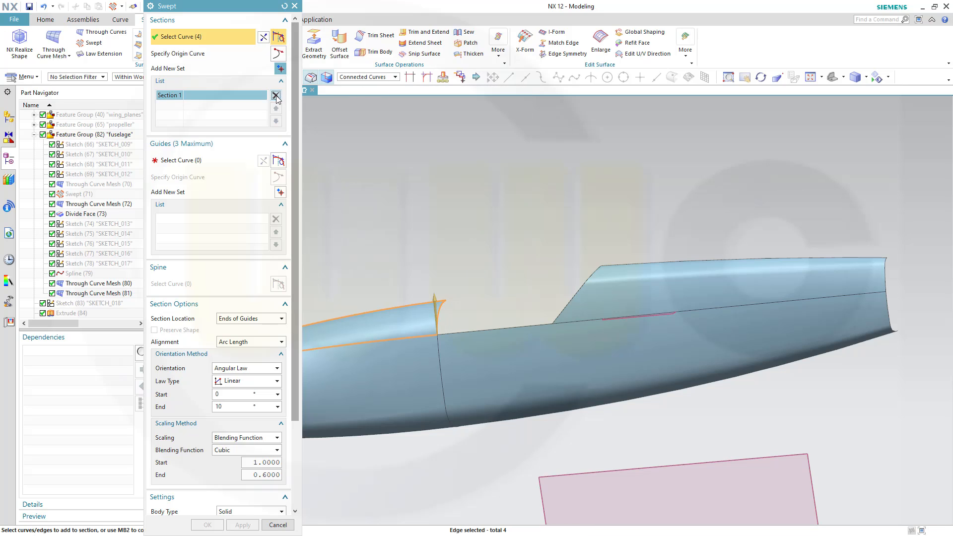
pyautogui.click(395, 80)
pyautogui.click(364, 86)
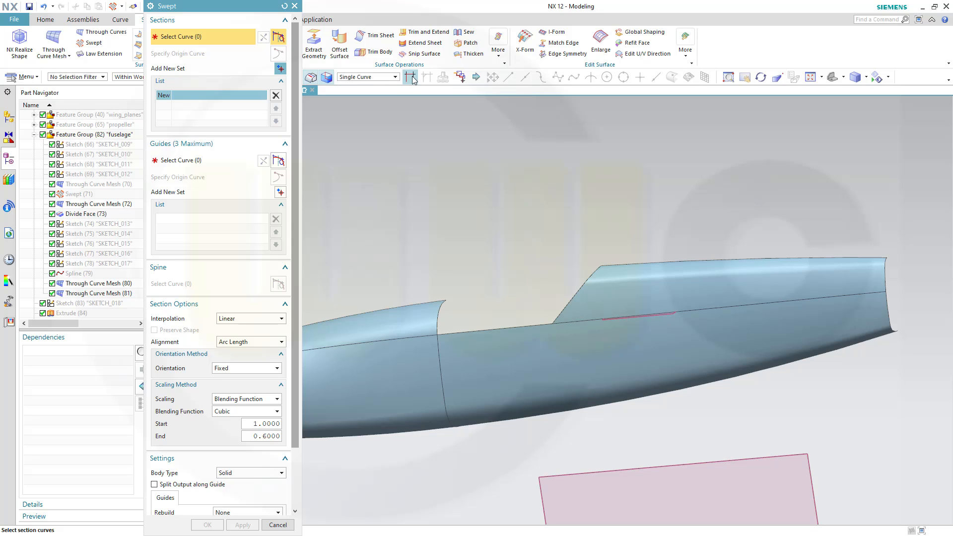
pyautogui.click(435, 320)
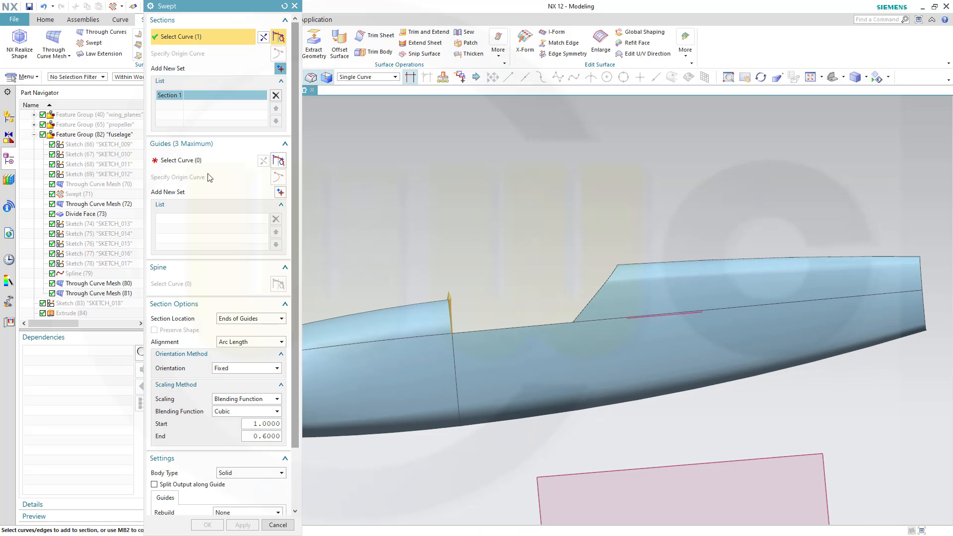
# Use the short upper edge of the trimmed rear fuselage at the cockpit front as the sweep guide, reversing its direction to run rearward
pyautogui.click(199, 161)
pyautogui.moveTo(453, 223); pyautogui.dragTo(471, 229, button='middle')
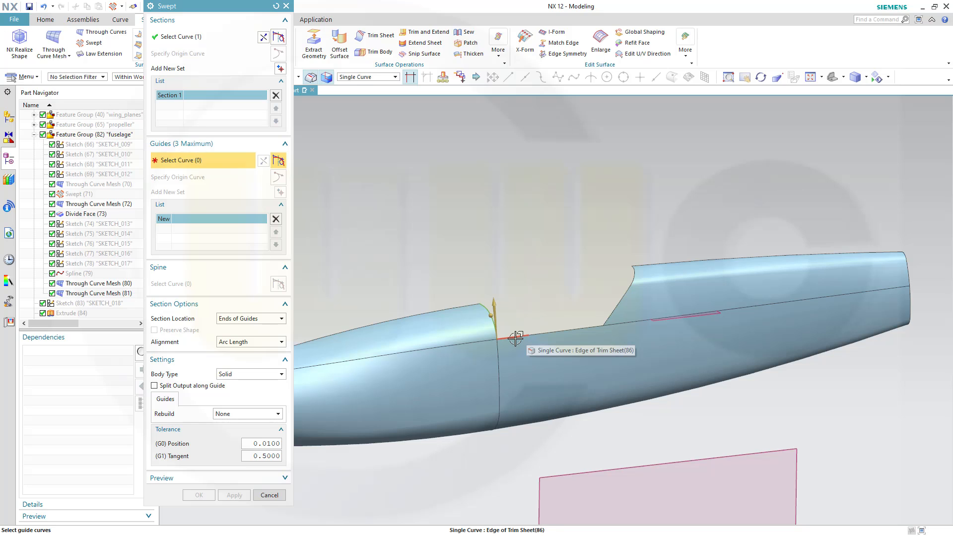
pyautogui.click(515, 338)
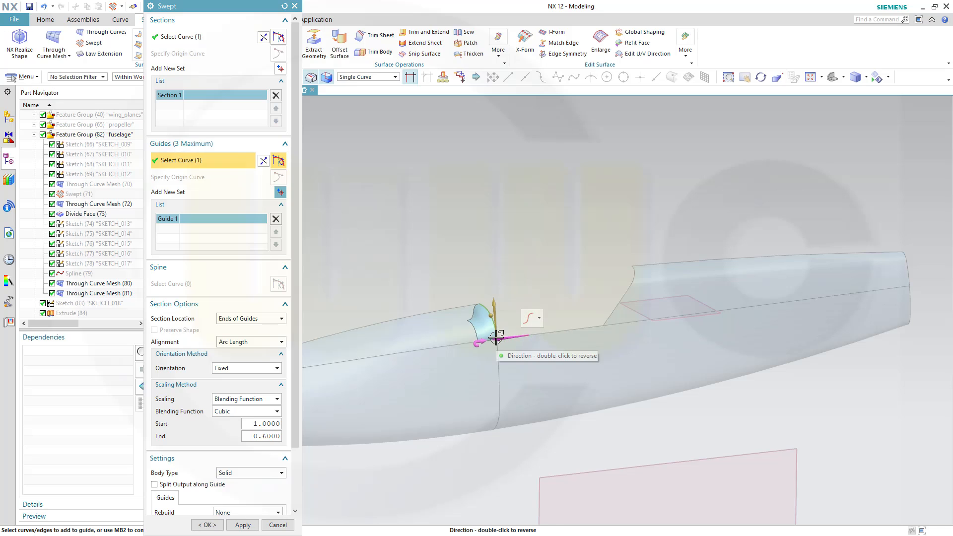
pyautogui.doubleClick(496, 333)
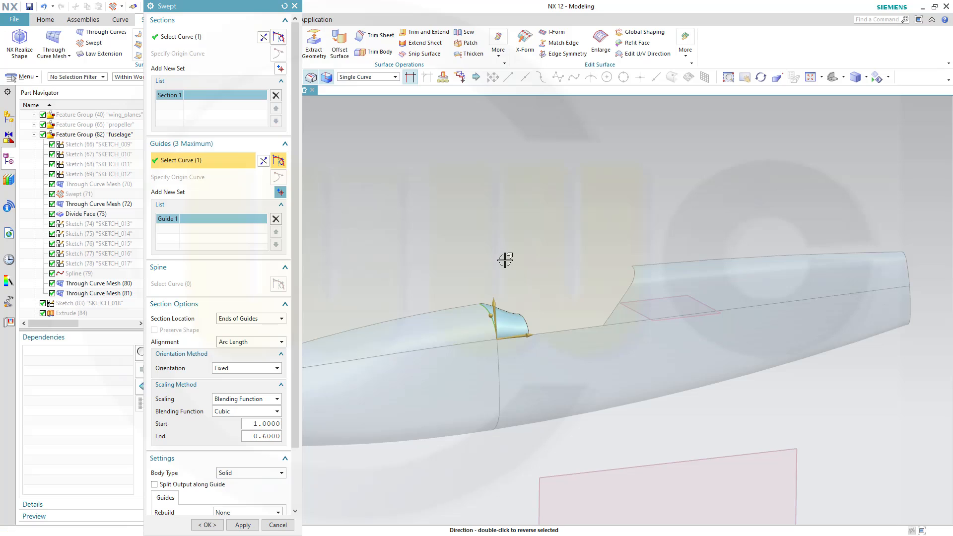
pyautogui.moveTo(481, 258); pyautogui.dragTo(413, 255, button='middle')
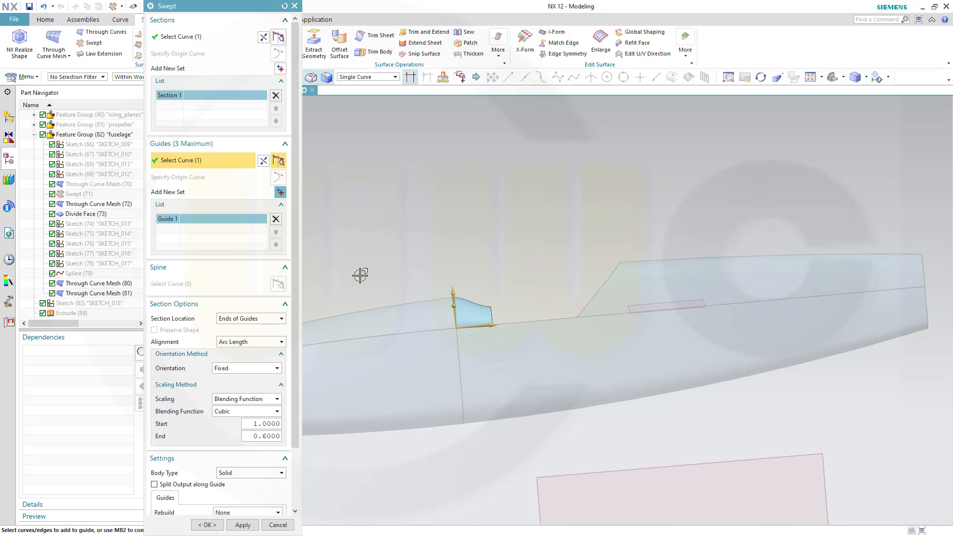
# Set the sweep's scaling method to Constant and create the swept surface behind the nose
pyautogui.click(281, 343)
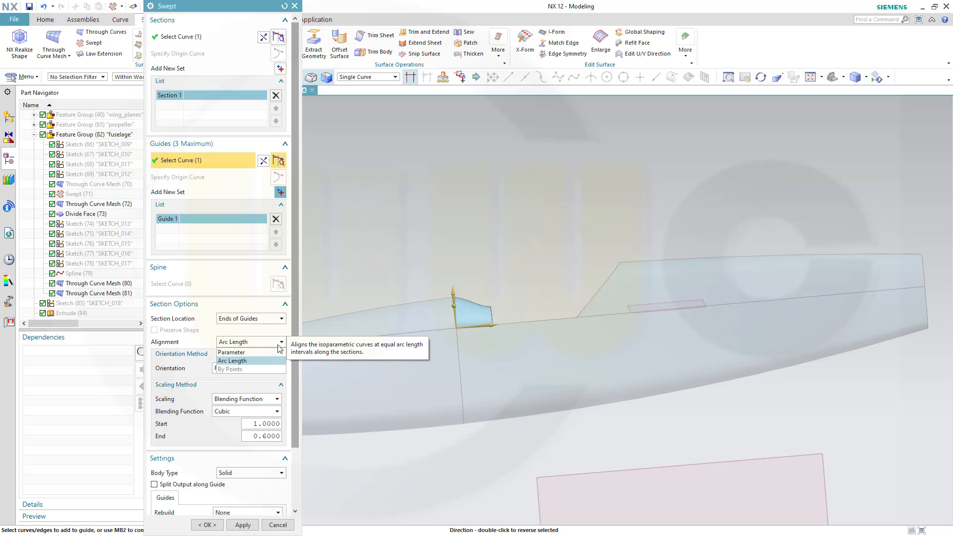
pyautogui.click(282, 341)
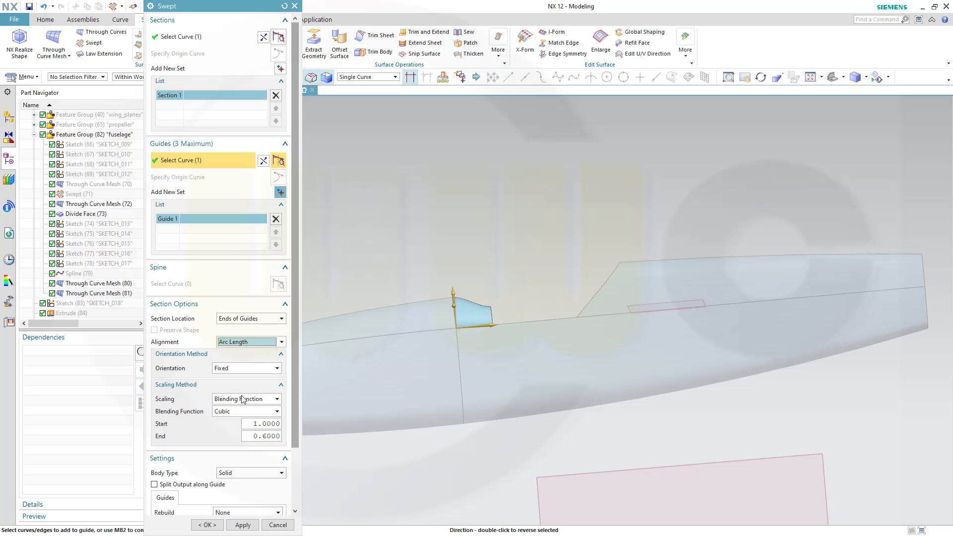
pyautogui.click(277, 400)
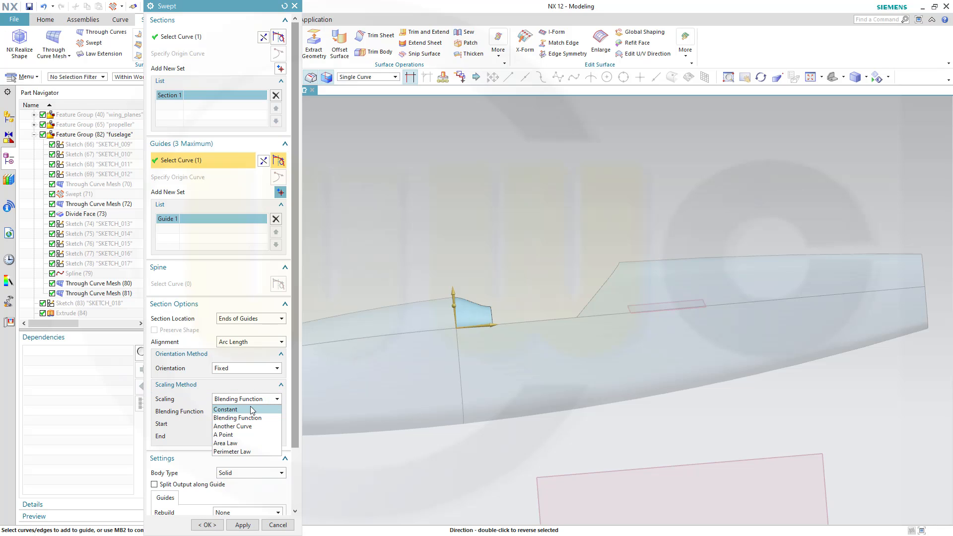
pyautogui.click(252, 408)
pyautogui.moveTo(400, 270); pyautogui.dragTo(382, 279, button='middle')
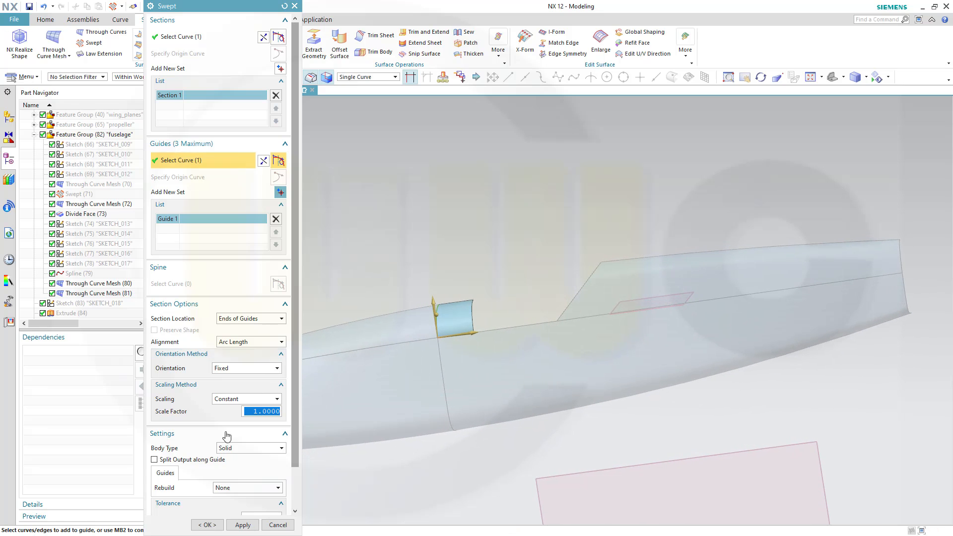
pyautogui.click(208, 525)
# Show the hidden cockpit outline surface Extrude (84) again
pyautogui.moveTo(472, 262); pyautogui.dragTo(494, 253, button='middle')
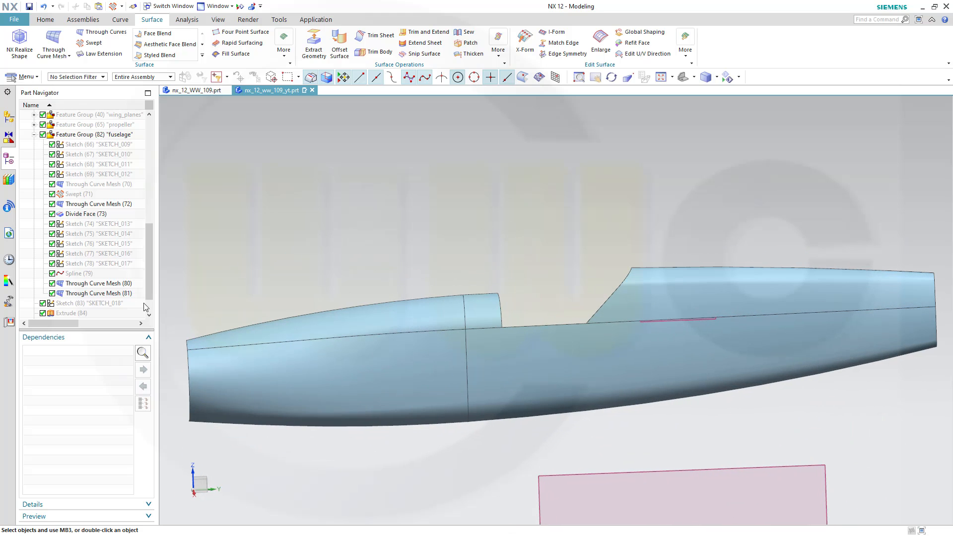
pyautogui.click(81, 314)
pyautogui.rightClick(81, 314)
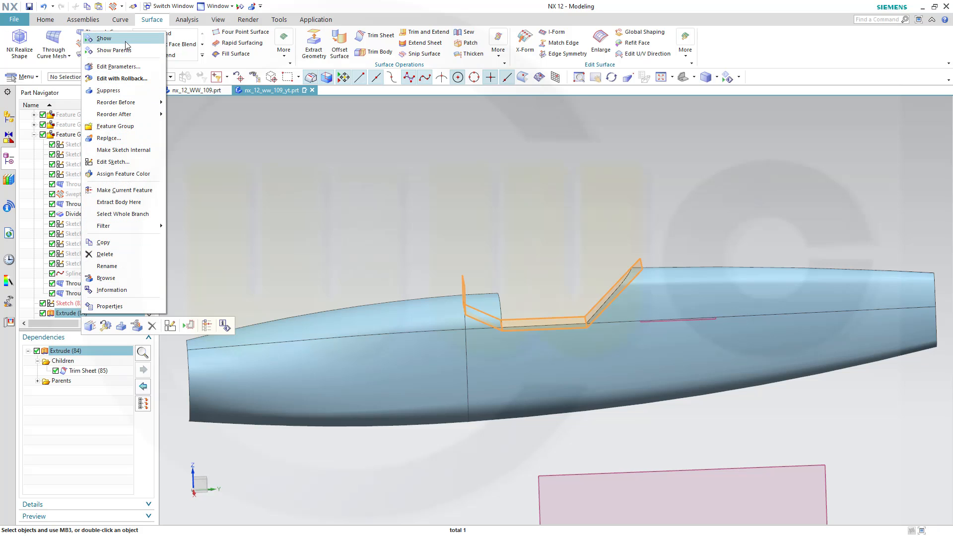
pyautogui.click(126, 42)
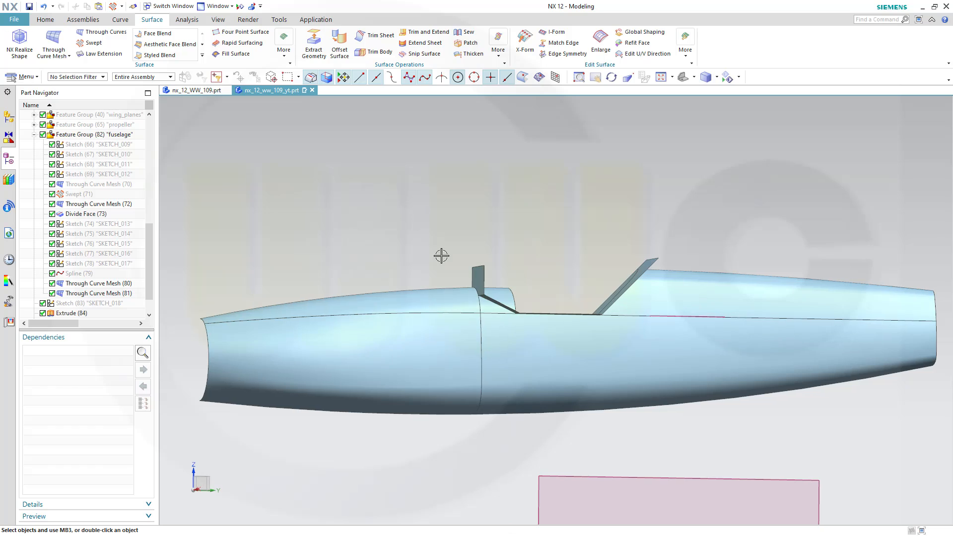
# Trim the swept sheet behind the nose with the cockpit outline faces of Extrude (84), keeping the portion below the outline
pyautogui.scroll(-2, 451, 286)
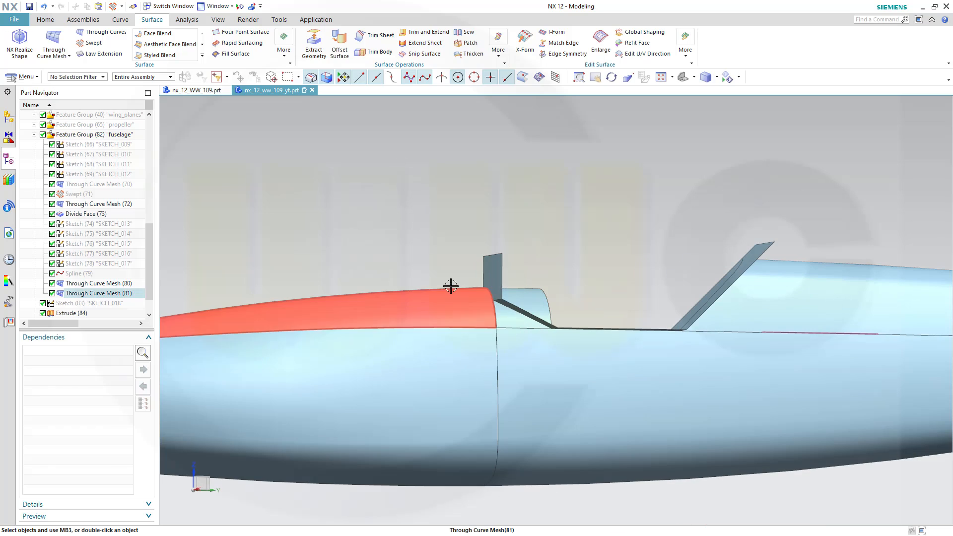
pyautogui.click(379, 36)
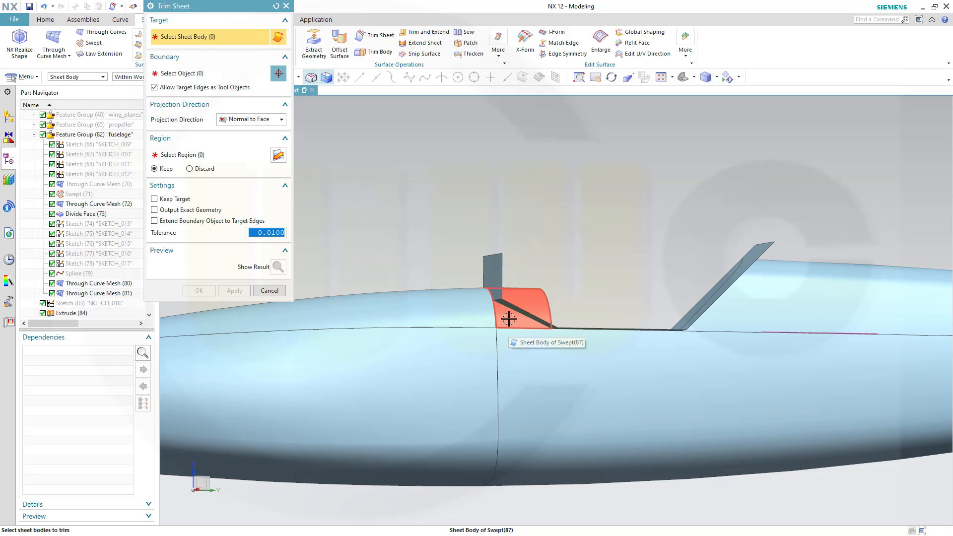
pyautogui.click(509, 319)
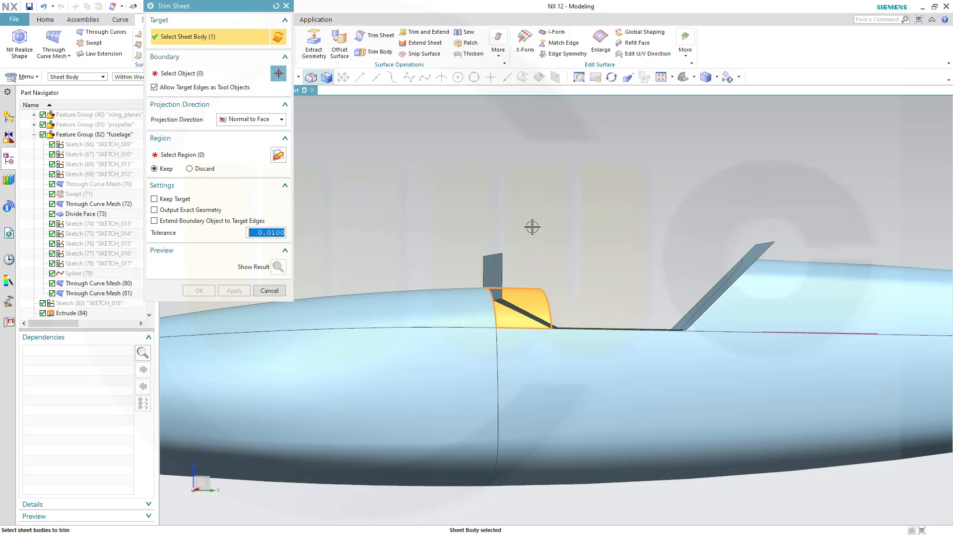
pyautogui.click(199, 74)
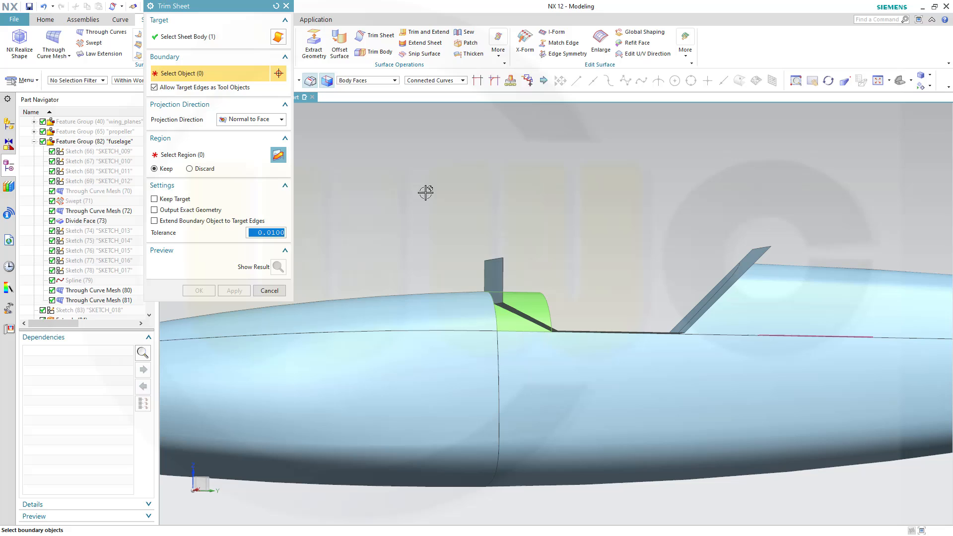
pyautogui.click(490, 272)
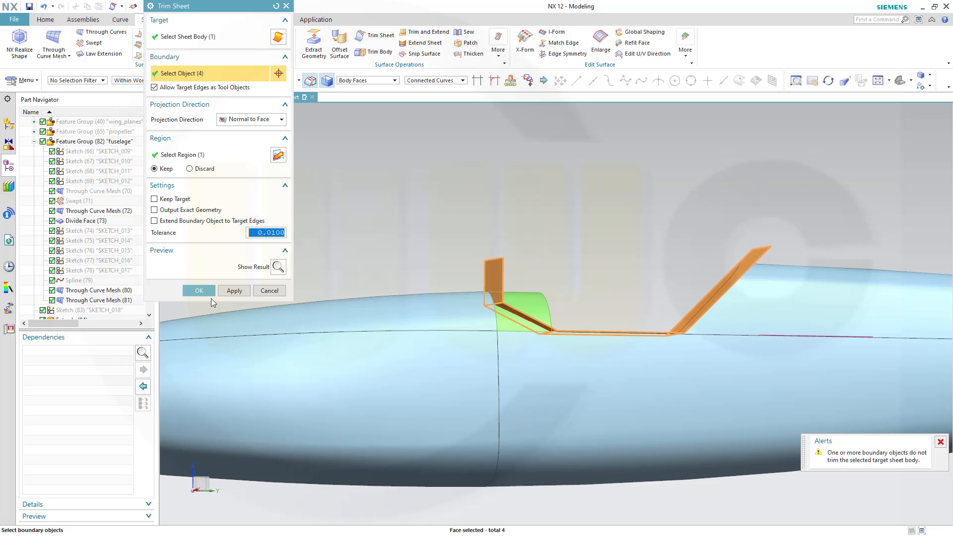
pyautogui.click(199, 290)
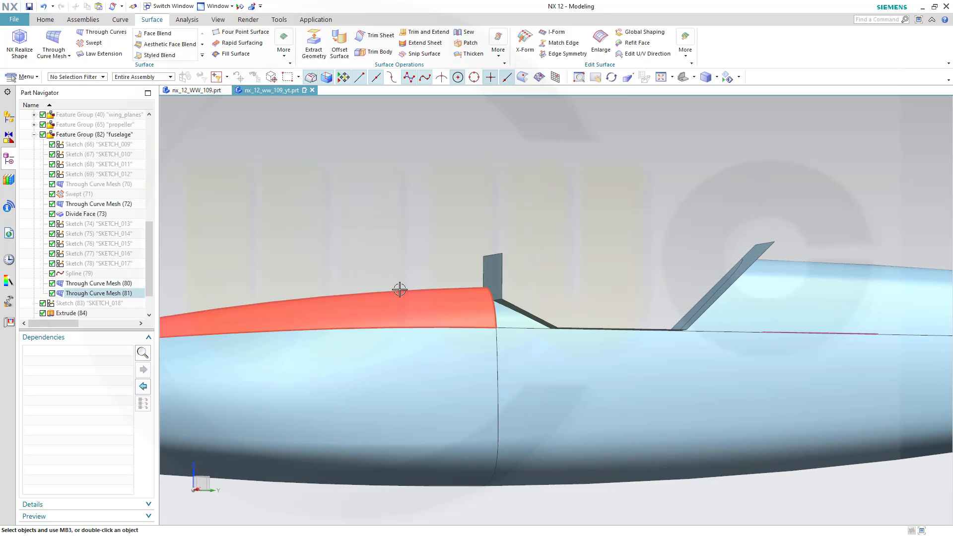
# Examine the trimmed swept surface and the cockpit outline against the fuselage from several angles
pyautogui.moveTo(397, 289); pyautogui.dragTo(372, 298, button='middle')
pyautogui.moveTo(335, 321); pyautogui.dragTo(402, 308)
pyautogui.moveTo(402, 307); pyautogui.dragTo(404, 311, button='middle')
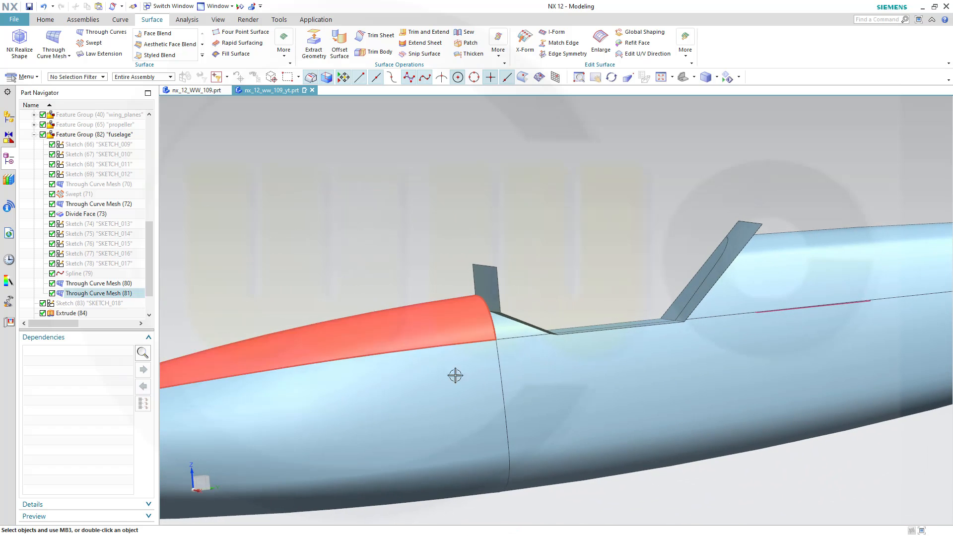
pyautogui.scroll(2, 531, 379)
pyautogui.scroll(-4, 552, 383)
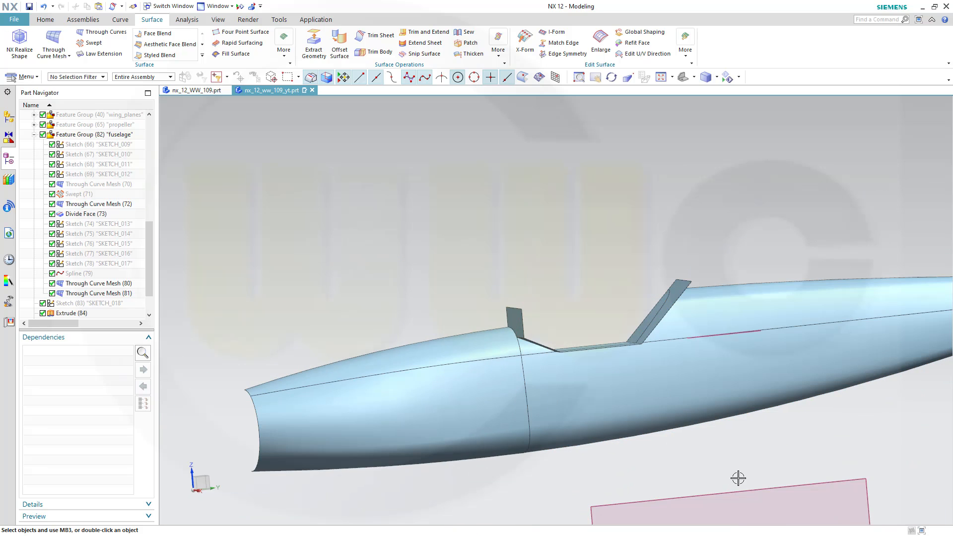
pyautogui.keyDown('shift'); pyautogui.moveTo(737, 475); pyautogui.dragTo(663, 425, button='middle'); pyautogui.keyUp('shift')
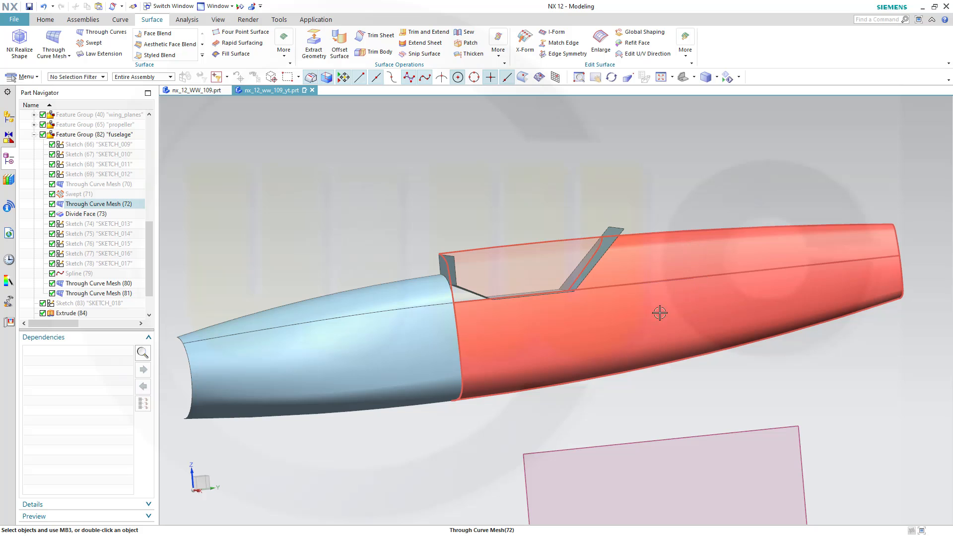
pyautogui.scroll(1, 492, 253)
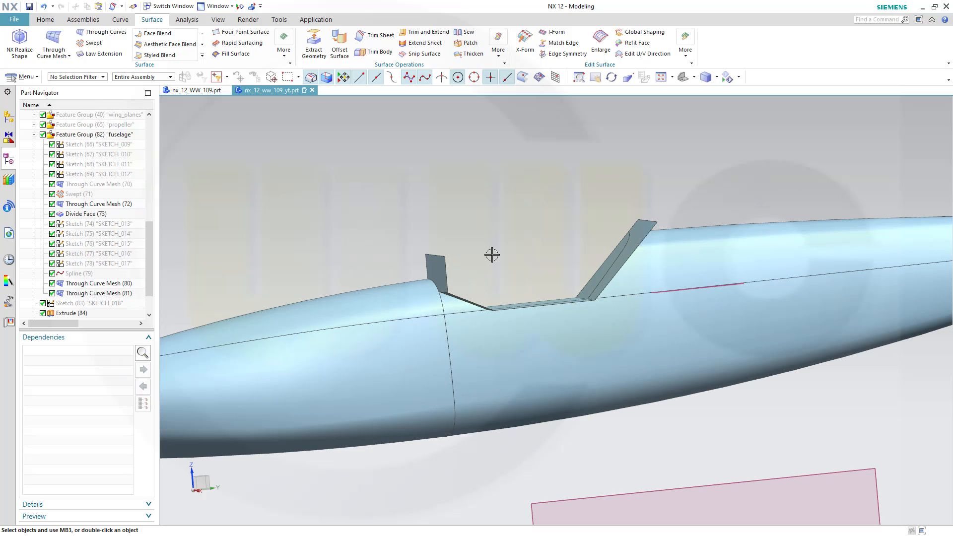
pyautogui.moveTo(492, 255)
pyautogui.mouseDown(button='middle')
pyautogui.moveTo(487, 282)
pyautogui.moveTo(472, 283)
pyautogui.moveTo(500, 251)
pyautogui.mouseUp(button='middle')
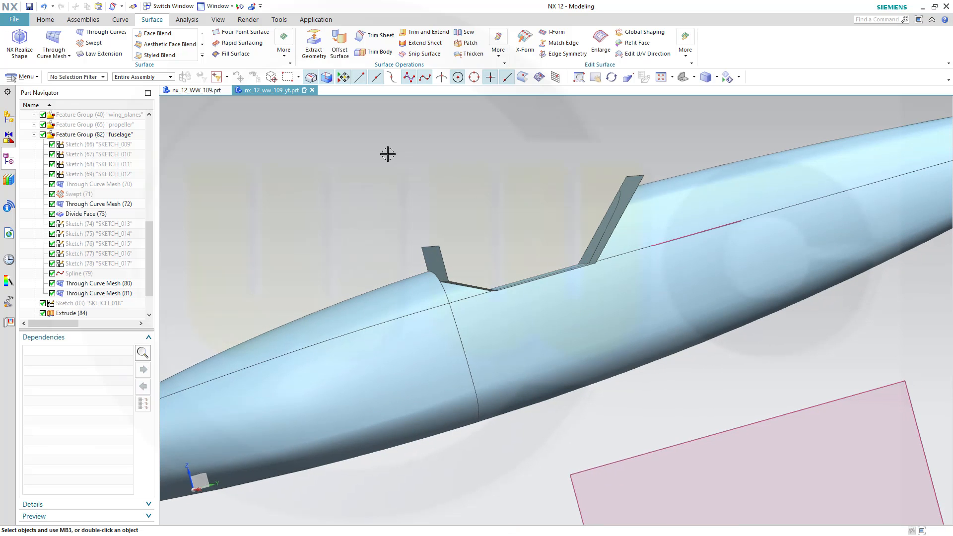
# Trim the cockpit outline sheet with the upper nose, swept and rear fuselage faces as boundaries, keeping the region inside the fuselage
pyautogui.click(376, 36)
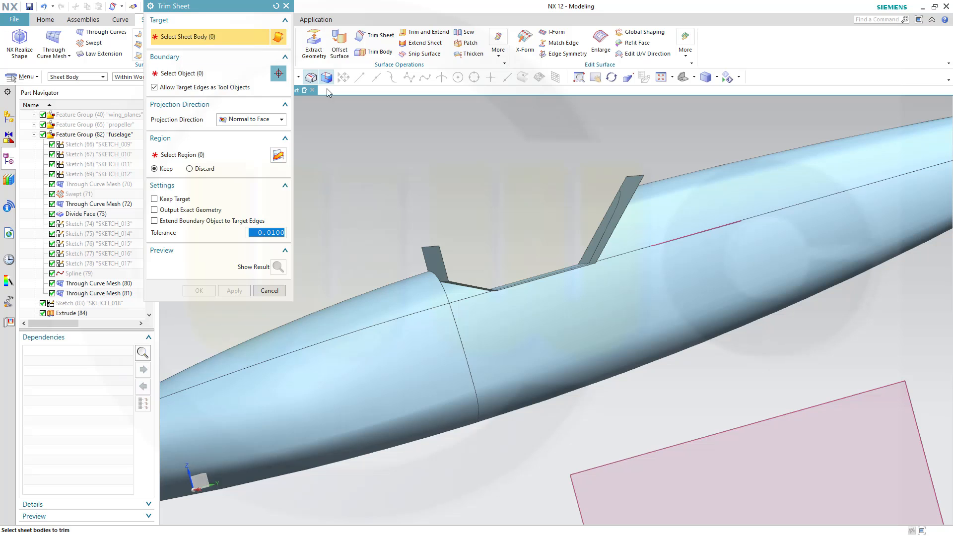
pyautogui.moveTo(508, 185); pyautogui.dragTo(549, 262, button='middle')
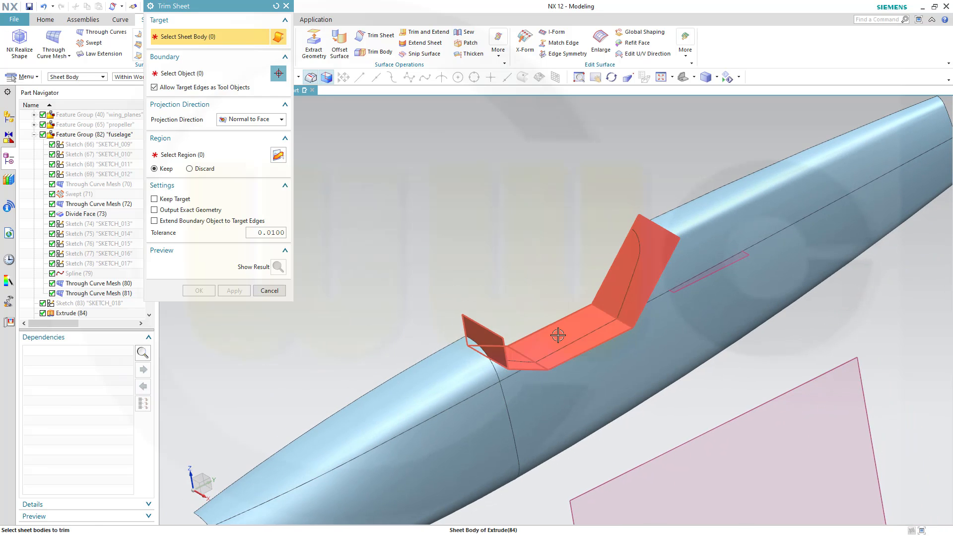
pyautogui.click(558, 335)
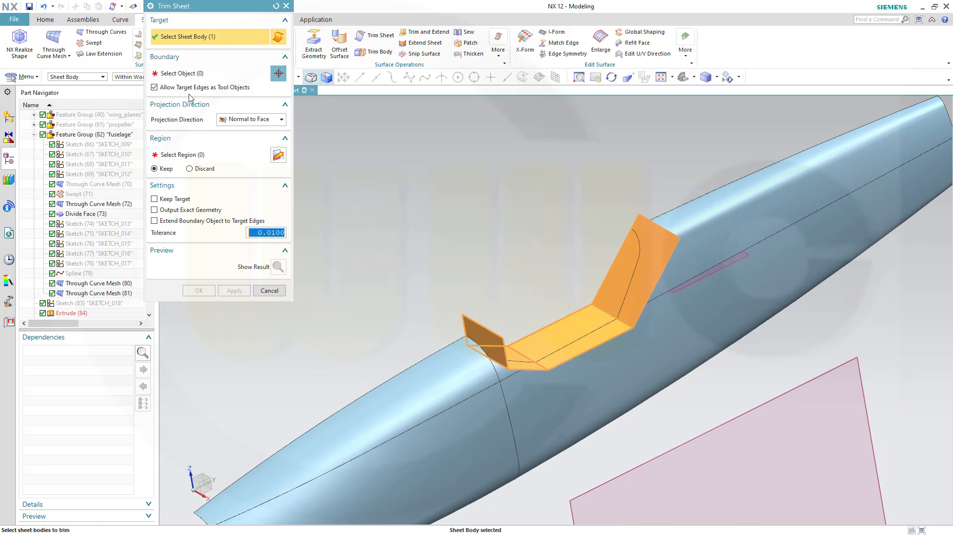
pyautogui.click(184, 74)
pyautogui.moveTo(415, 211); pyautogui.dragTo(355, 256, button='middle')
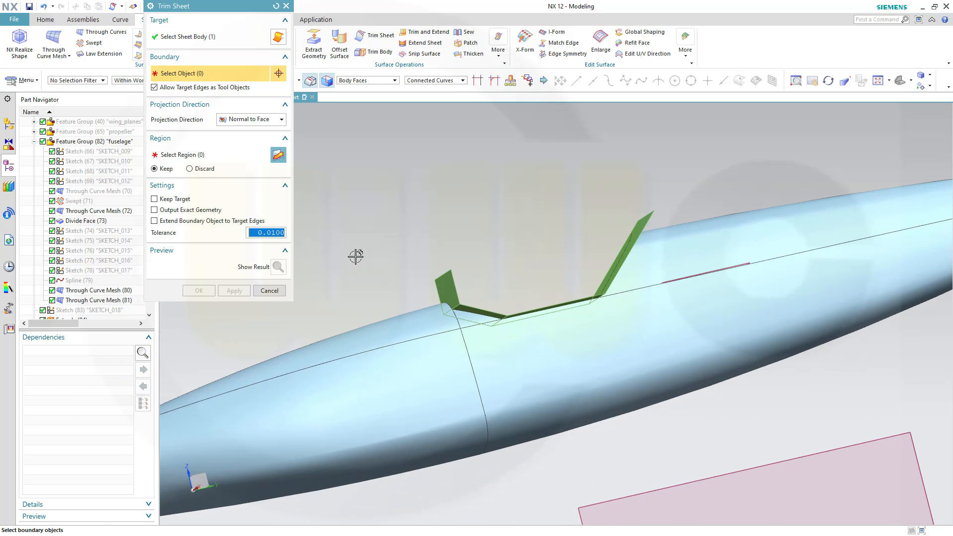
pyautogui.click(405, 323)
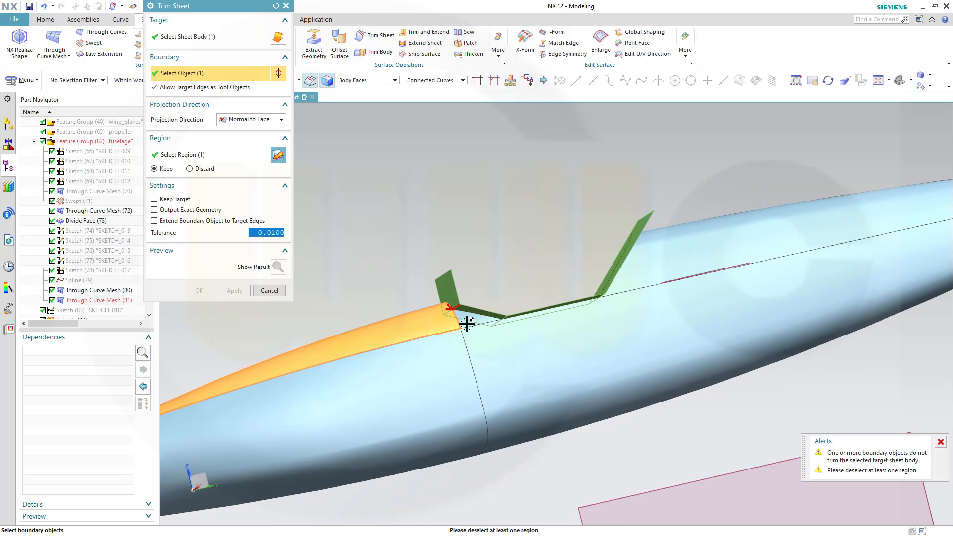
pyautogui.click(464, 339)
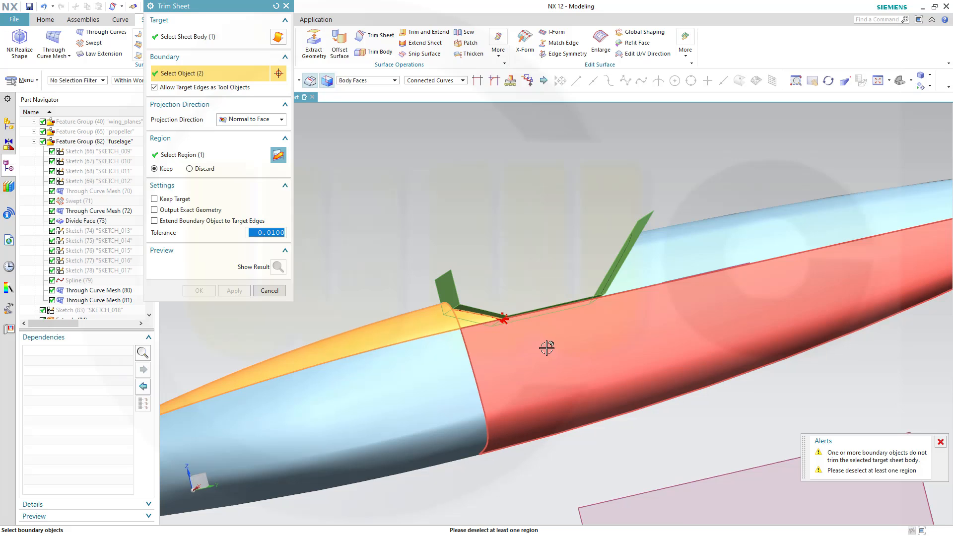
pyautogui.click(546, 348)
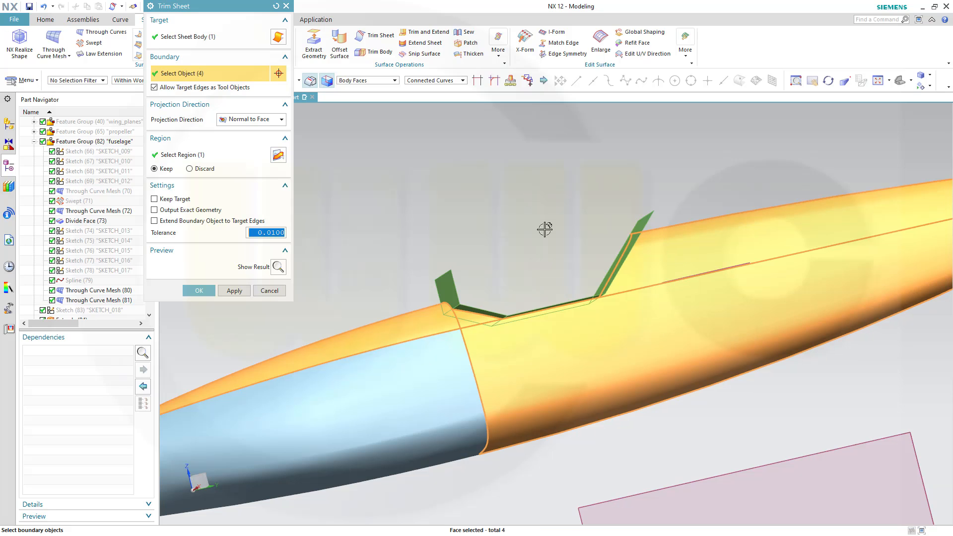
pyautogui.moveTo(544, 228); pyautogui.dragTo(557, 253, button='middle')
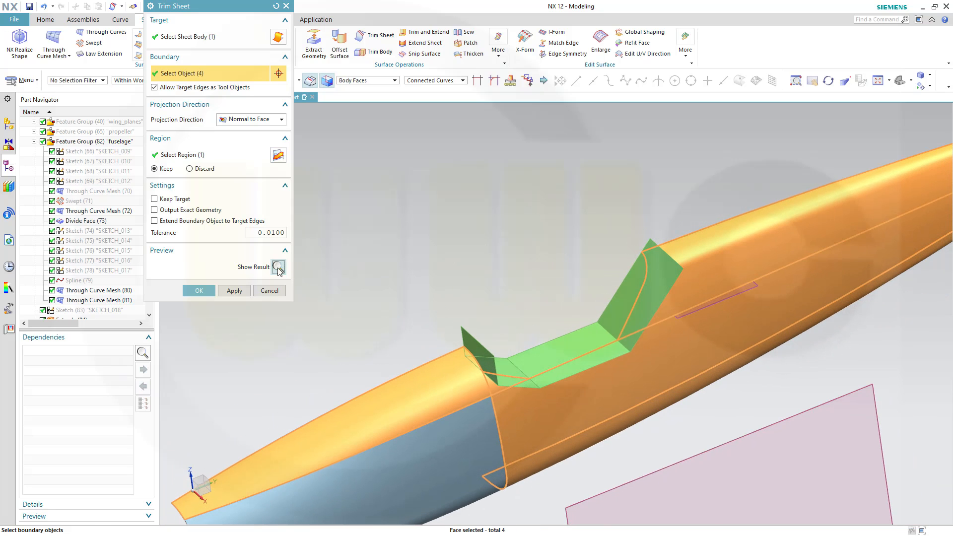
pyautogui.click(278, 268)
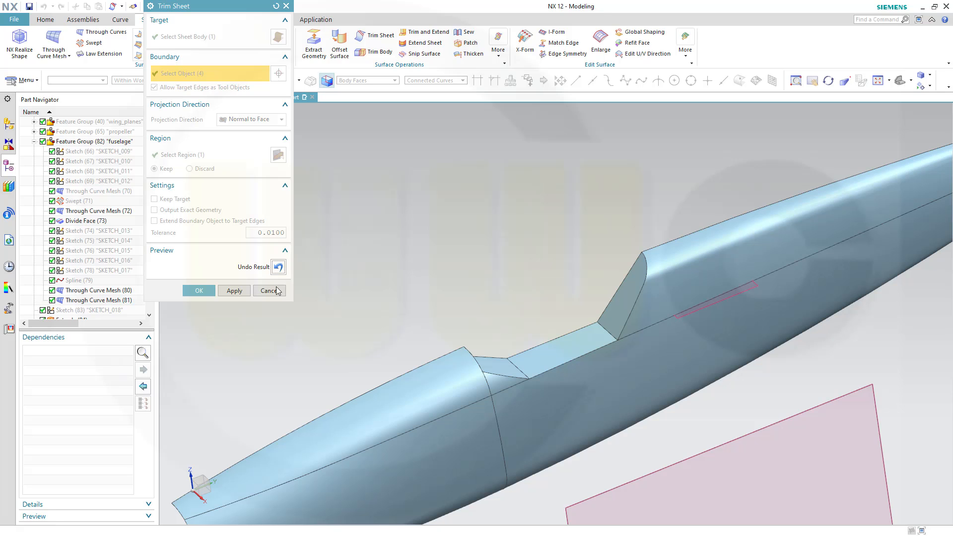
pyautogui.click(199, 291)
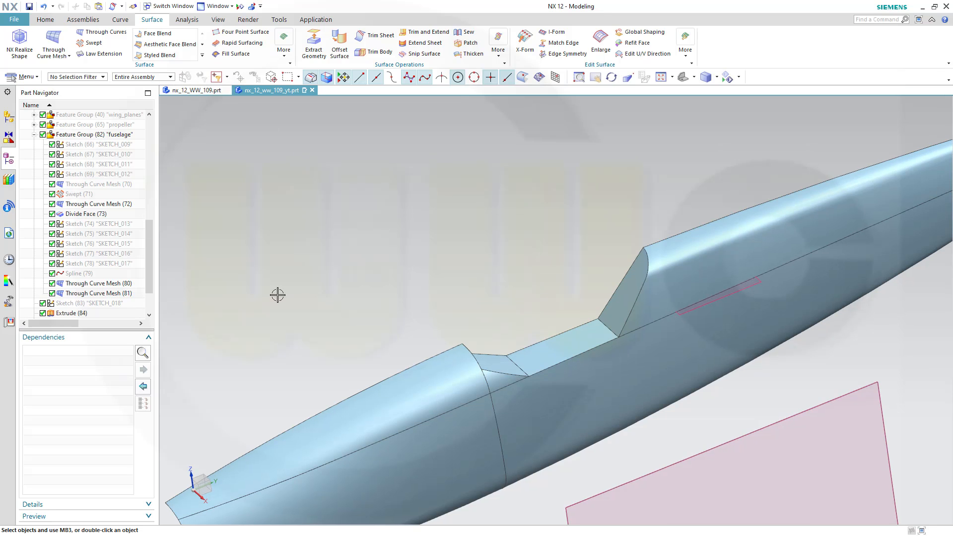
pyautogui.moveTo(277, 293); pyautogui.dragTo(341, 295, button='middle')
pyautogui.scroll(-5, 416, 385)
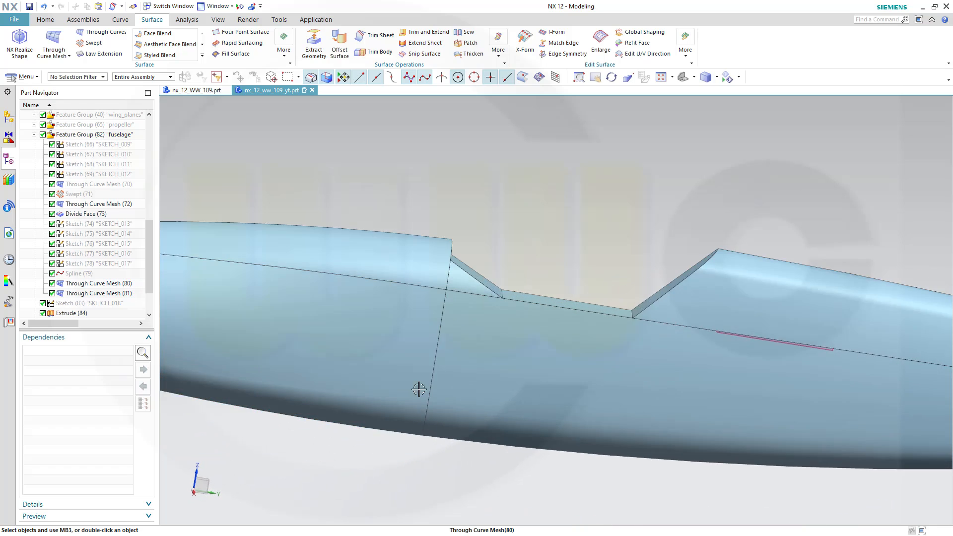
pyautogui.moveTo(488, 399); pyautogui.dragTo(516, 407, button='middle')
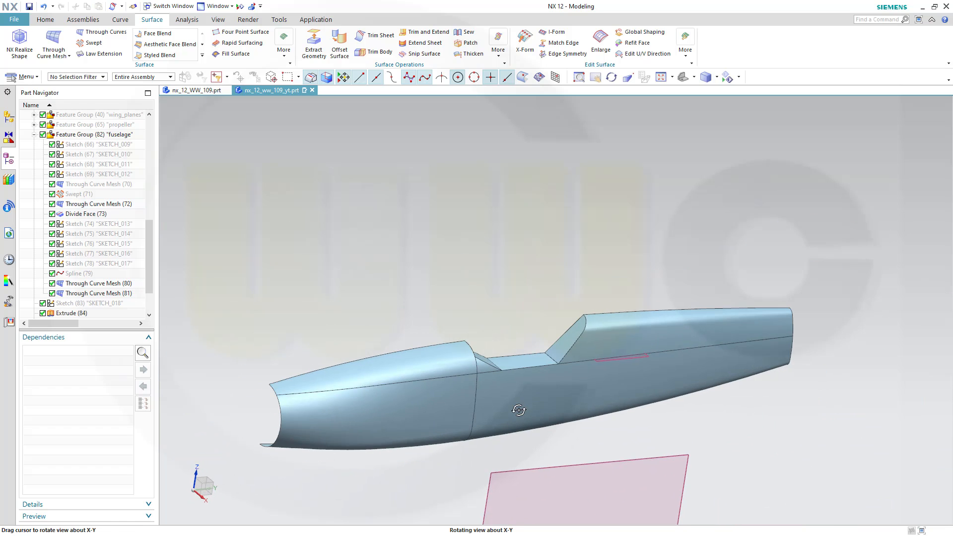
pyautogui.keyDown('shift'); pyautogui.moveTo(736, 423); pyautogui.dragTo(694, 373, button='middle'); pyautogui.keyUp('shift')
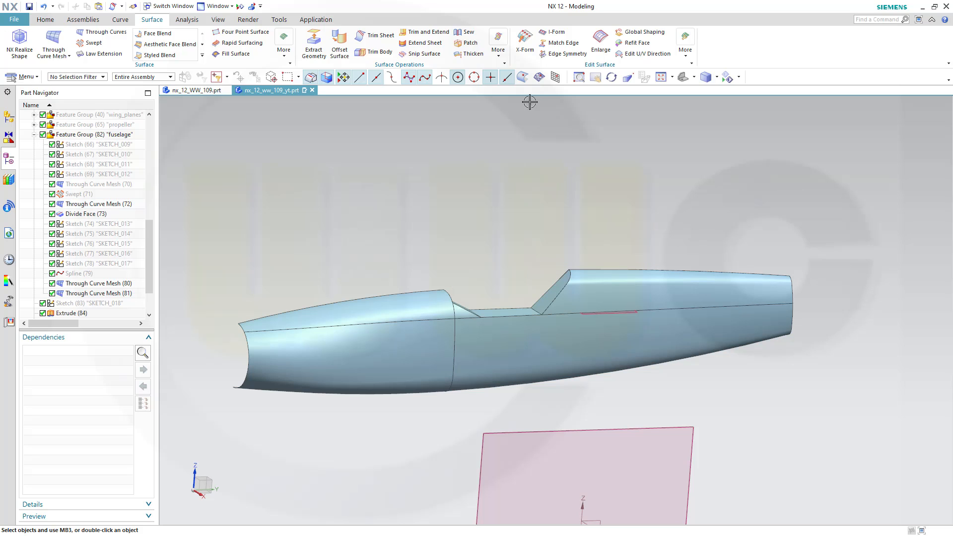
# Sew the rear fuselage sheet as target with the lower nose, upper nose, swept and cockpit outline sheets into one sheet body
pyautogui.click(469, 32)
pyautogui.click(485, 347)
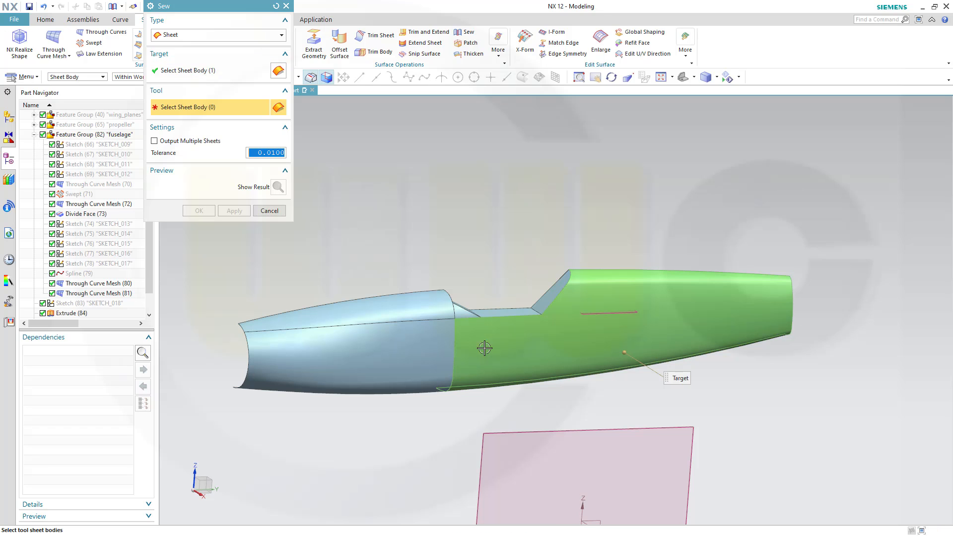
pyautogui.click(424, 350)
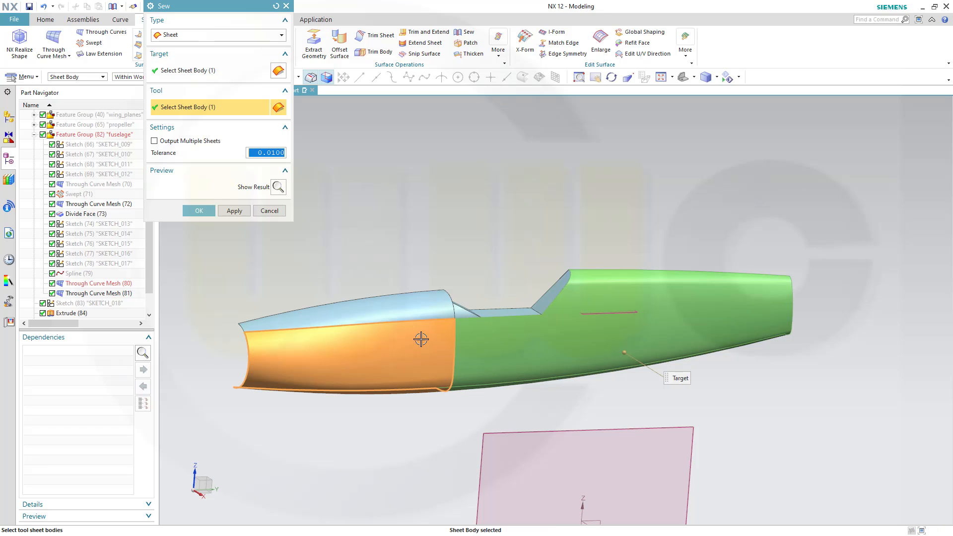
pyautogui.click(412, 306)
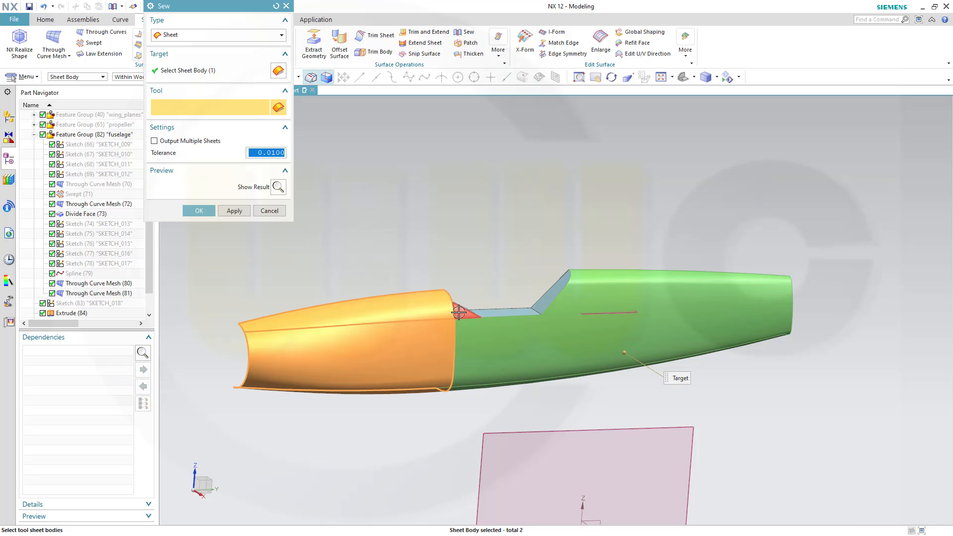
pyautogui.click(459, 311)
pyautogui.moveTo(514, 259); pyautogui.dragTo(514, 274, button='middle')
pyautogui.click(496, 329)
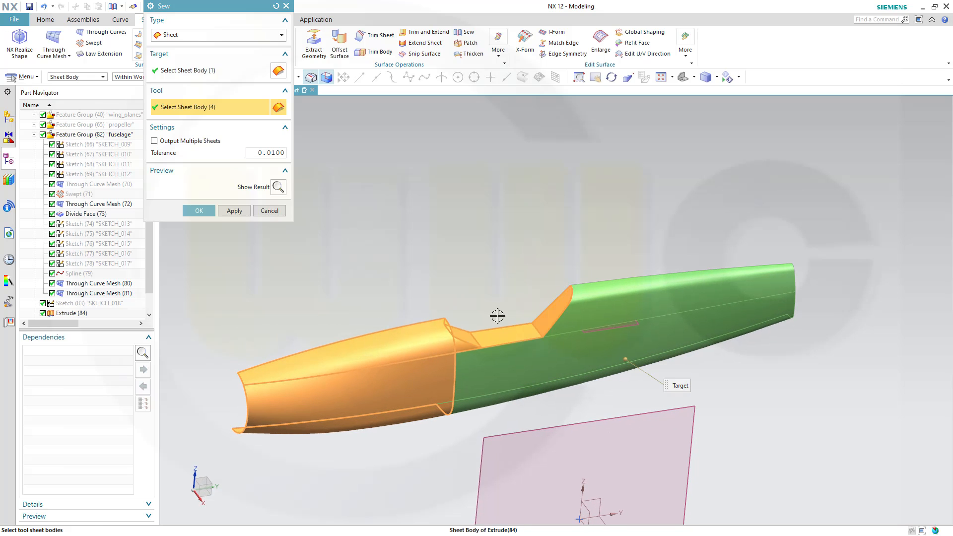
pyautogui.click(199, 211)
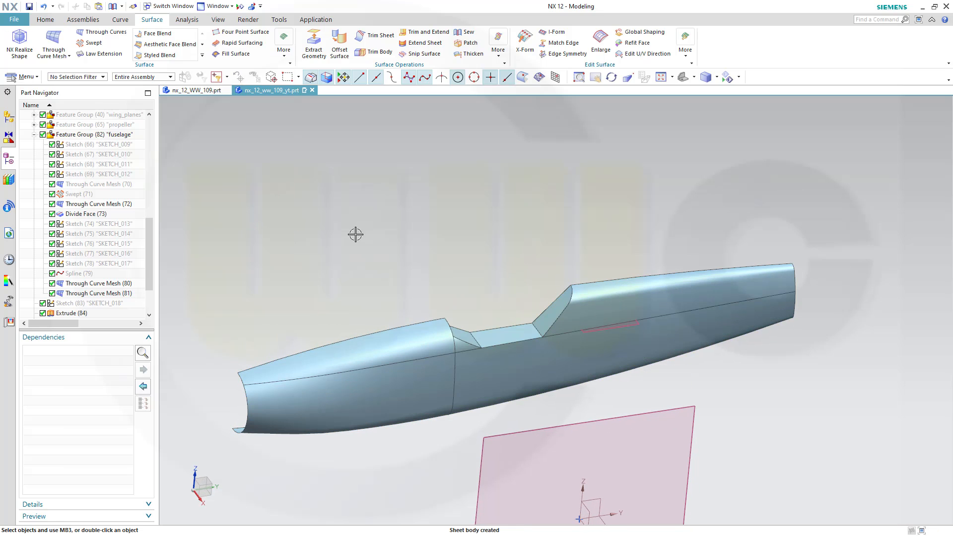
pyautogui.moveTo(355, 233); pyautogui.dragTo(541, 235, button='middle')
pyautogui.moveTo(560, 395); pyautogui.dragTo(537, 337, button='middle')
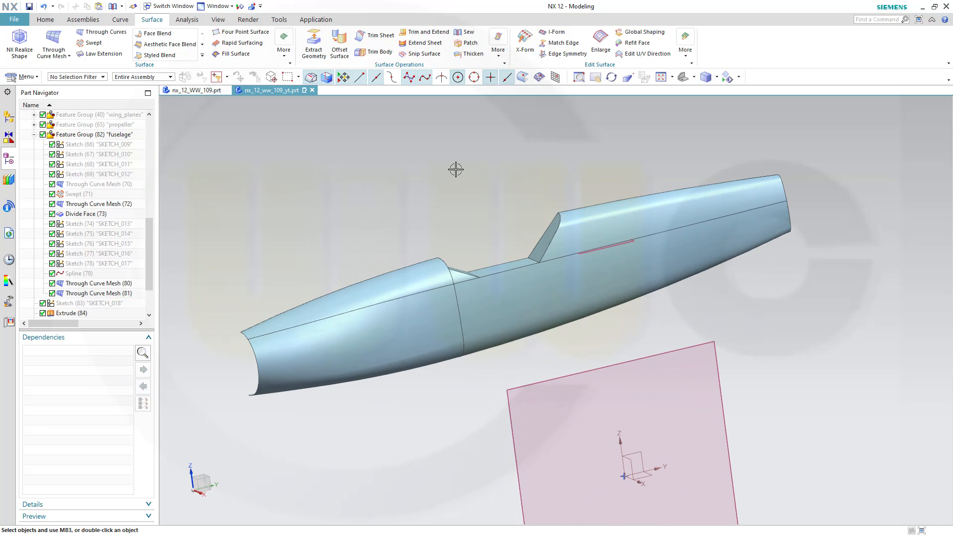